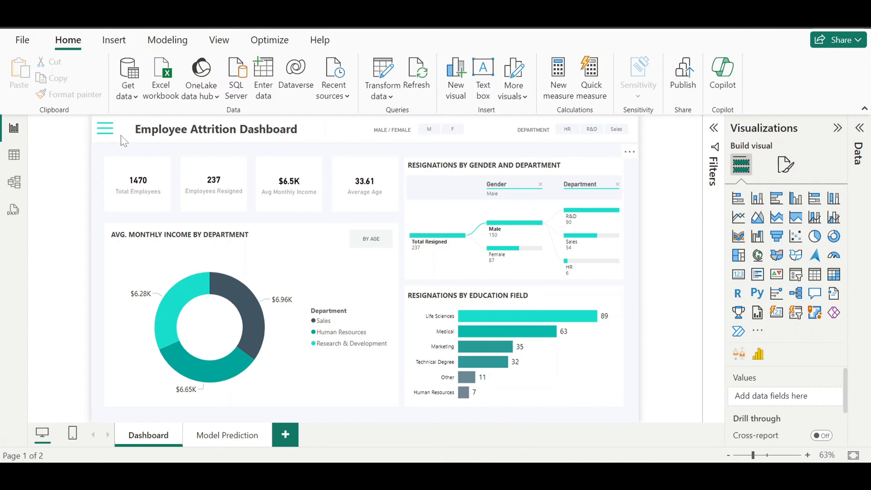
- Toggle the average monthly income chart between department and age, and open the Model Prediction page through the report's page navigation
ctrl+click(109, 138)
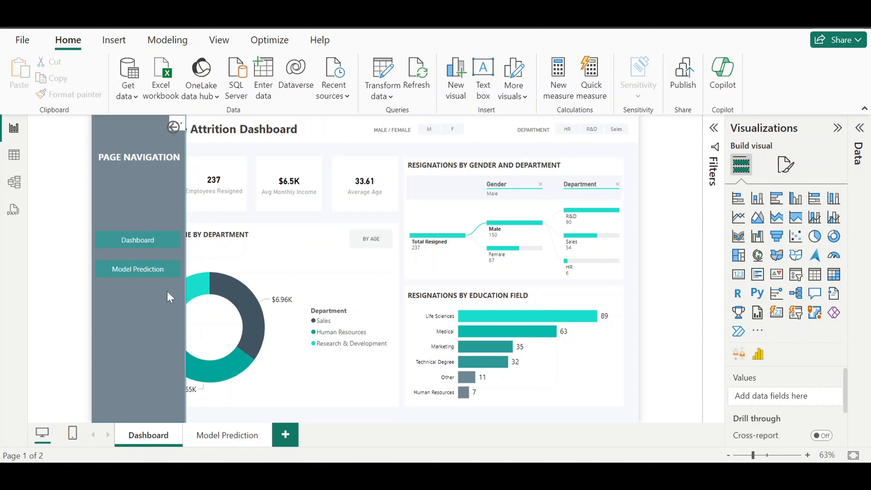
ctrl+click(174, 127)
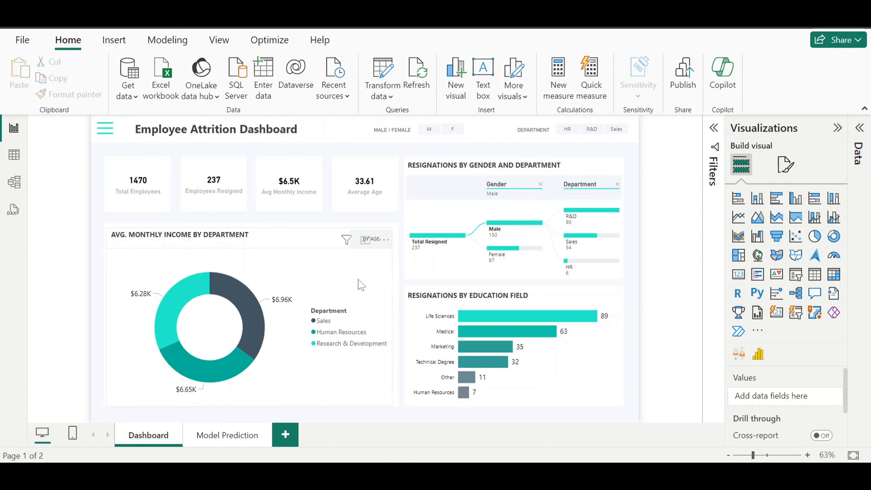
ctrl+click(376, 248)
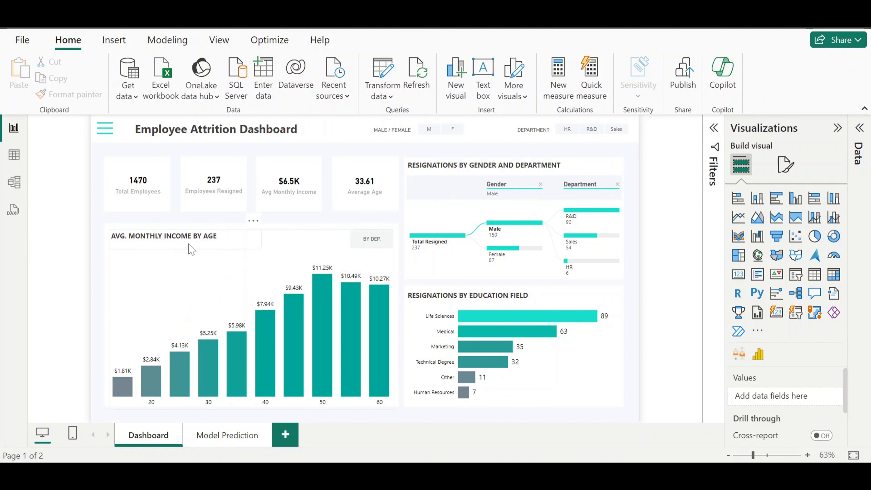
ctrl+click(363, 243)
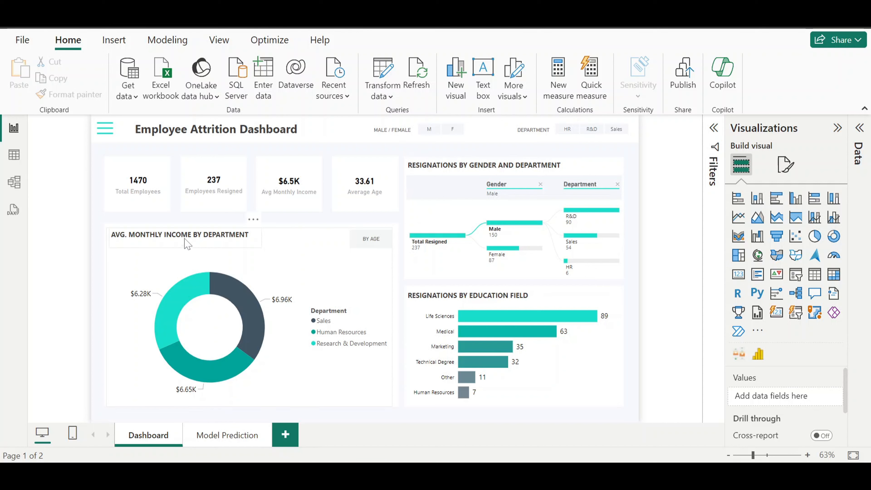
click(380, 241)
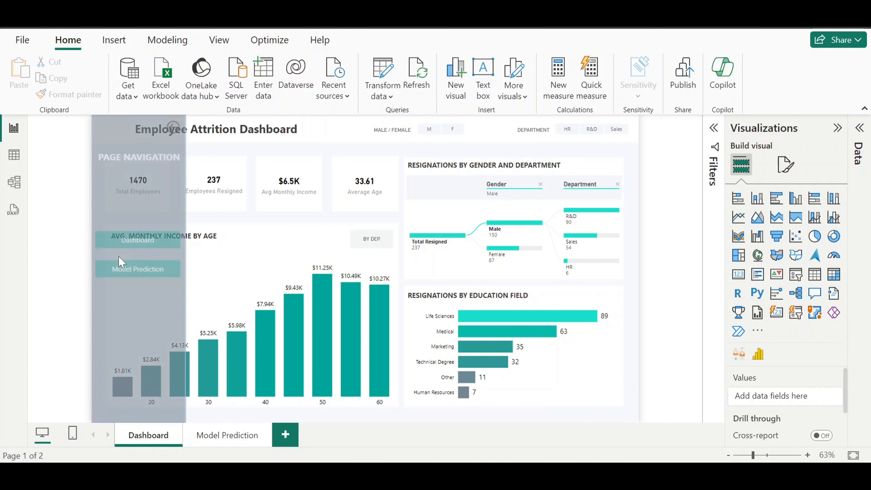
click(120, 271)
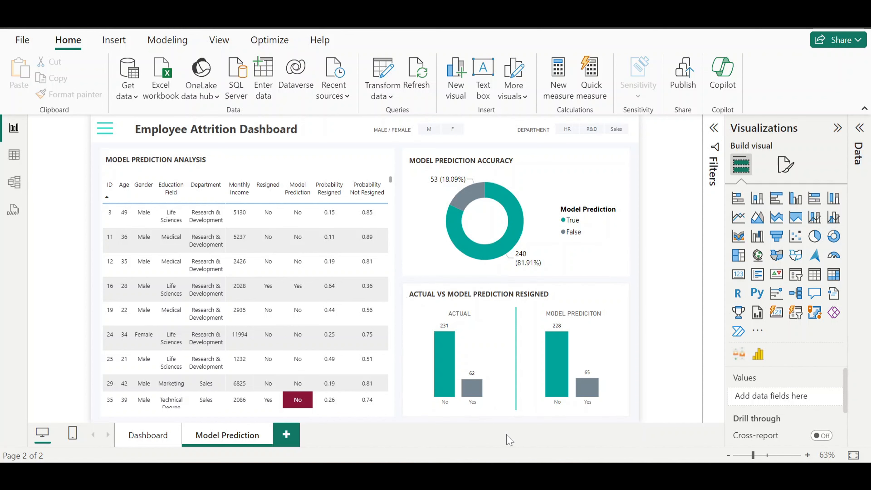
- Switch to the Excel workbook and examine the Resigned column on the Employee Atrition (All Data) sheet
click(537, 475)
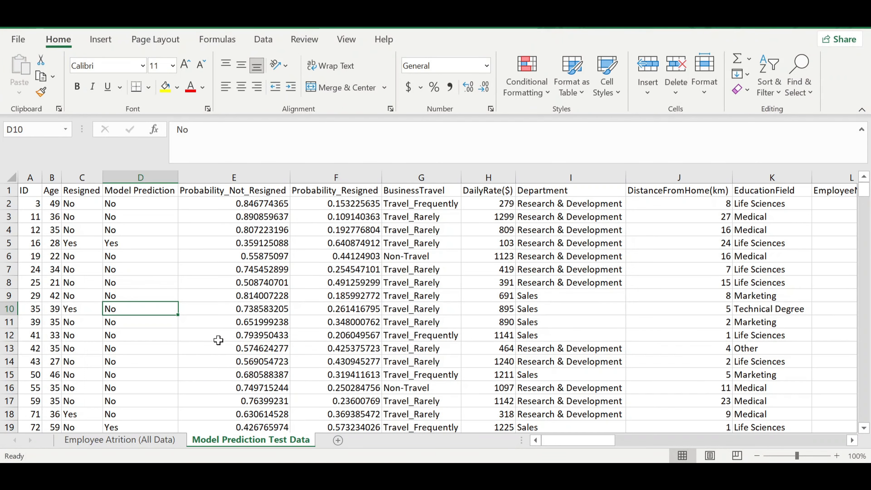
click(123, 441)
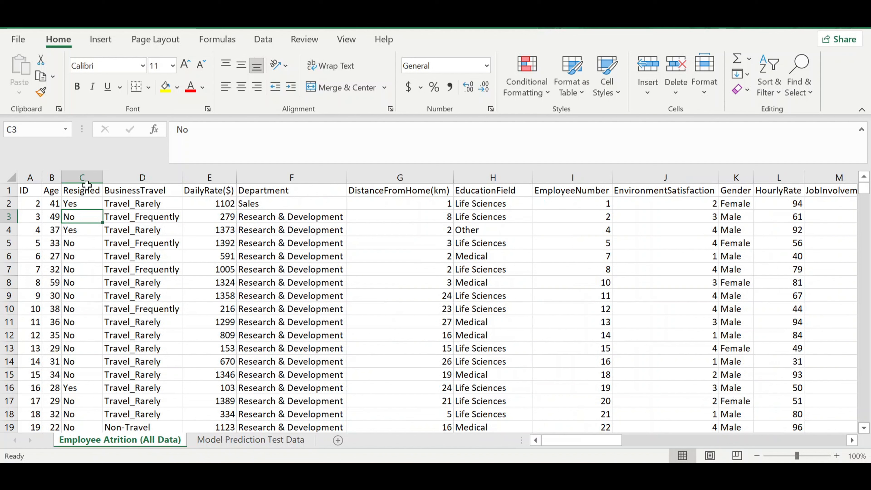
click(85, 193)
key(ctrl+shift+Down)
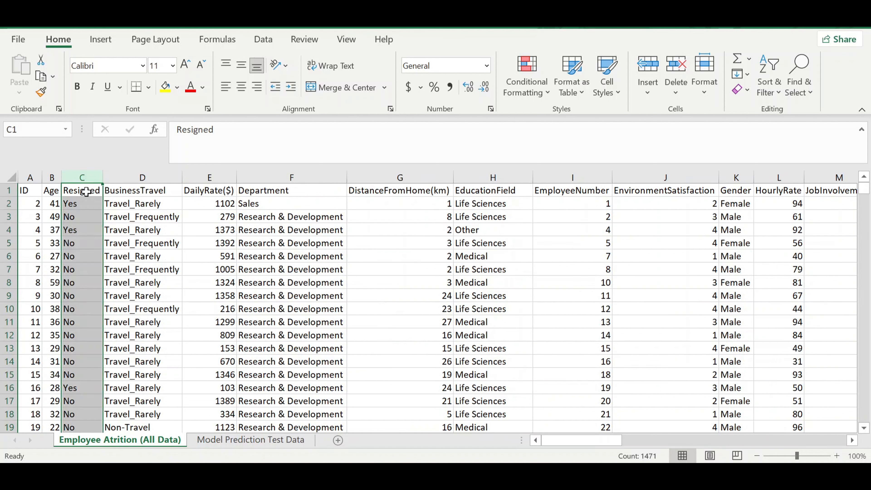
click(92, 203)
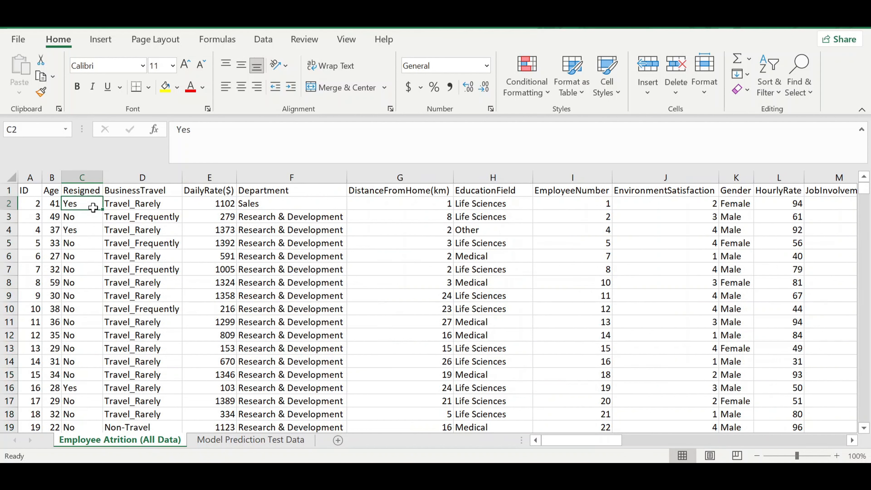
click(92, 230)
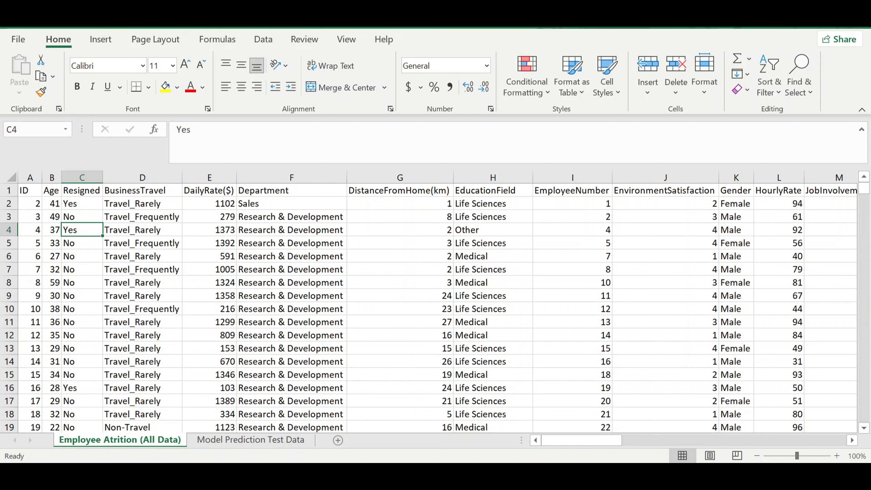
- Examine the Resigned and Model Prediction columns on the Model Prediction Test Data sheet
click(253, 443)
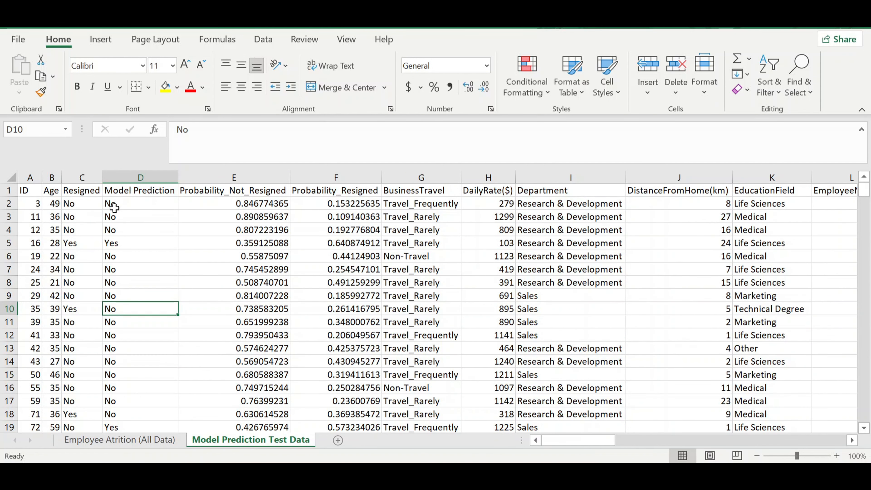
click(120, 203)
click(83, 177)
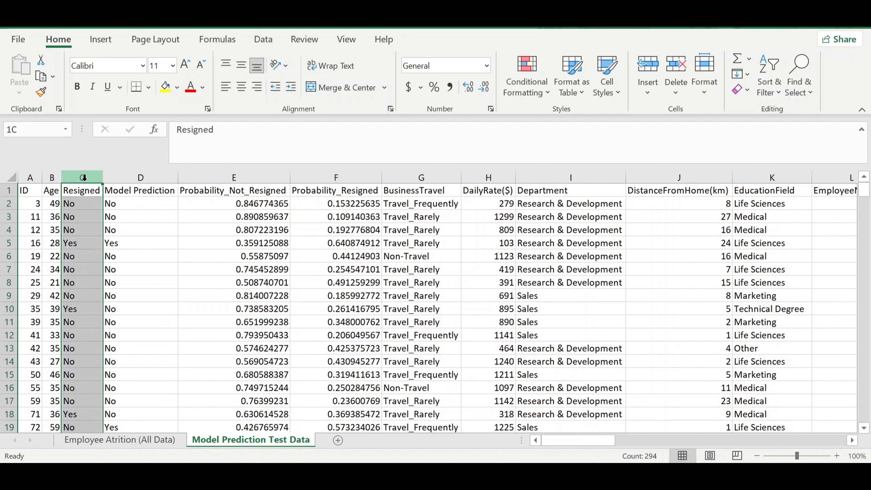
click(86, 203)
click(143, 207)
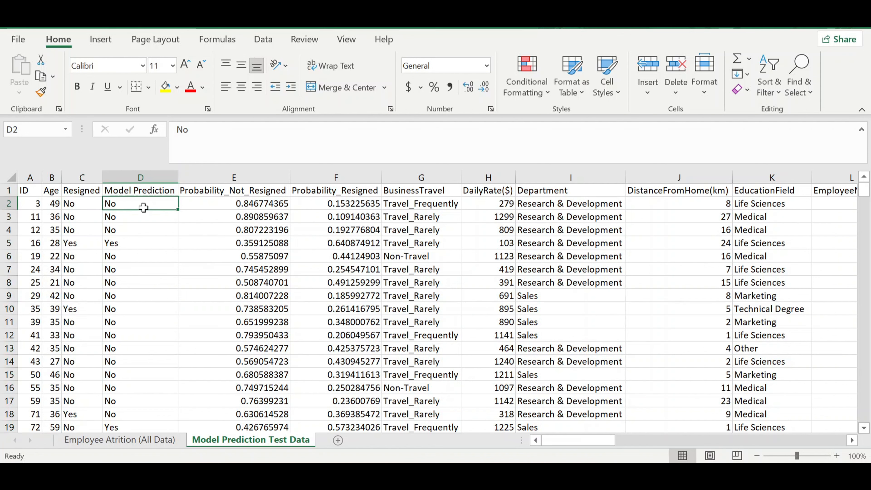
click(148, 177)
click(153, 204)
click(142, 220)
click(145, 242)
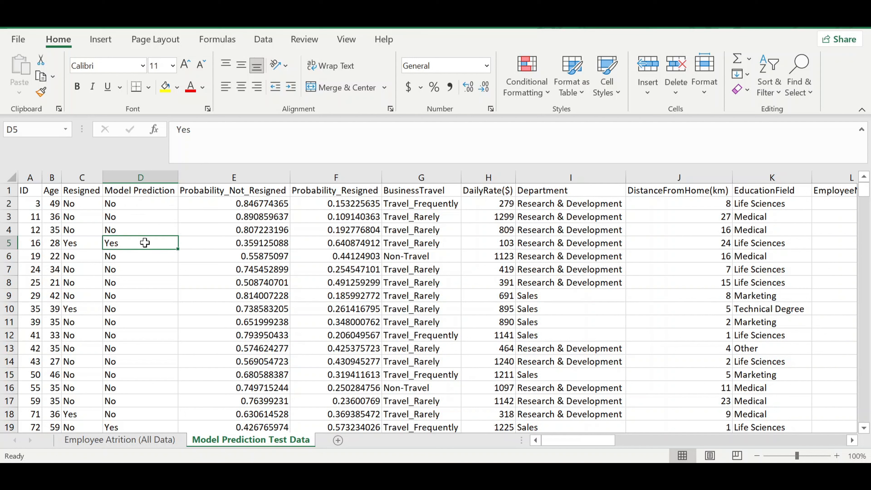
click(146, 281)
click(145, 344)
- Compare the Probability_Not_Resigned and Probability_Resigned values in row 2 with that row's model prediction
click(204, 206)
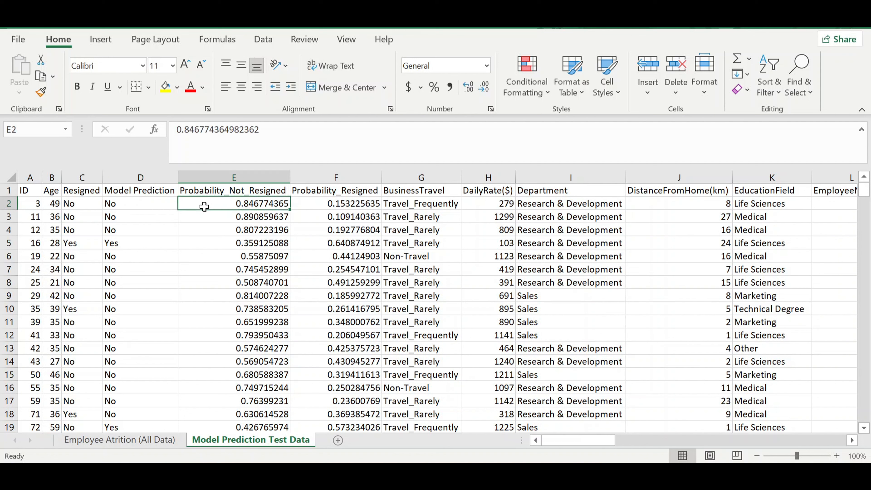
click(310, 204)
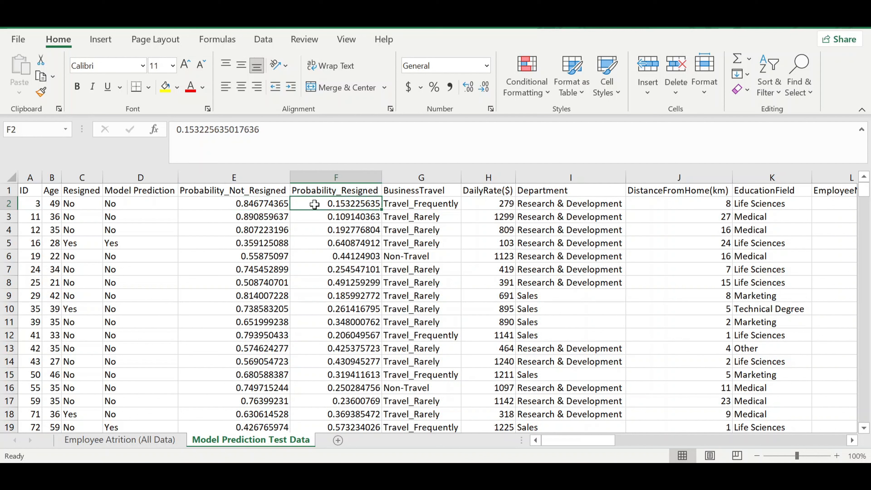
click(155, 202)
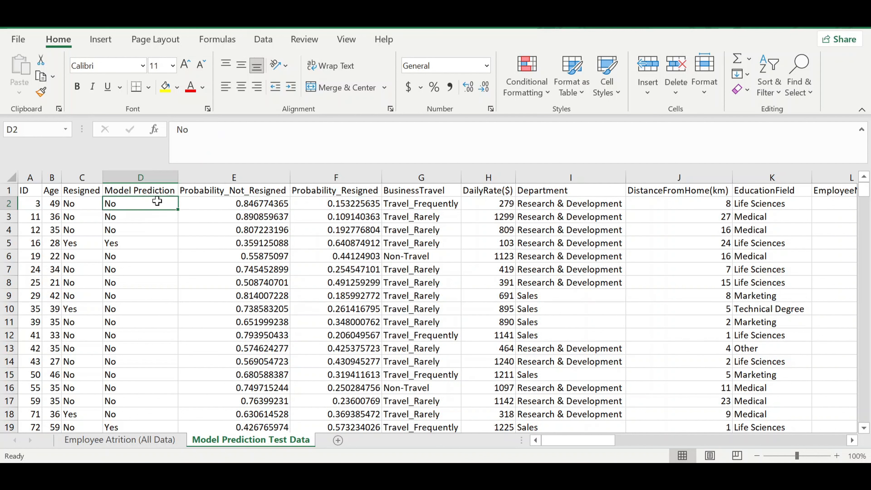
click(218, 204)
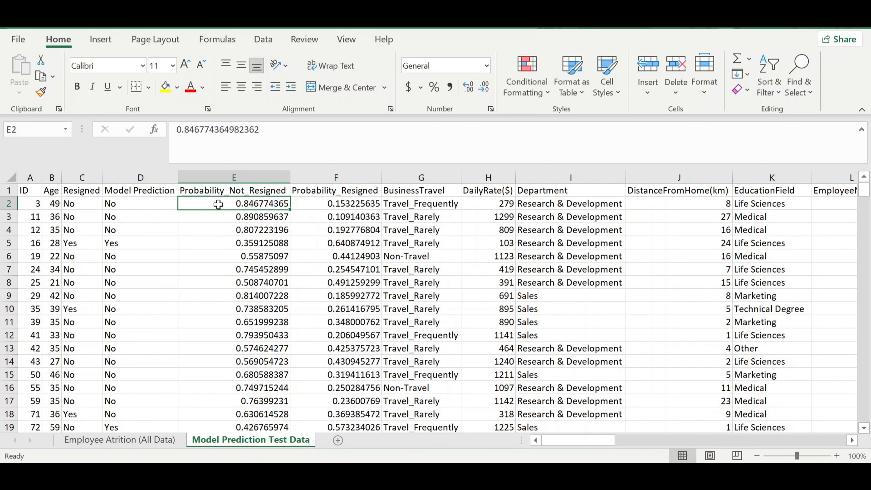
click(320, 208)
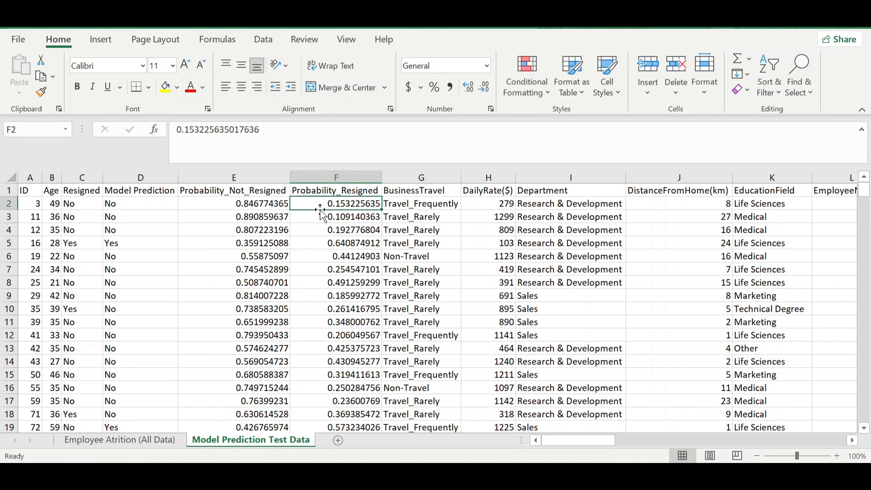
click(218, 206)
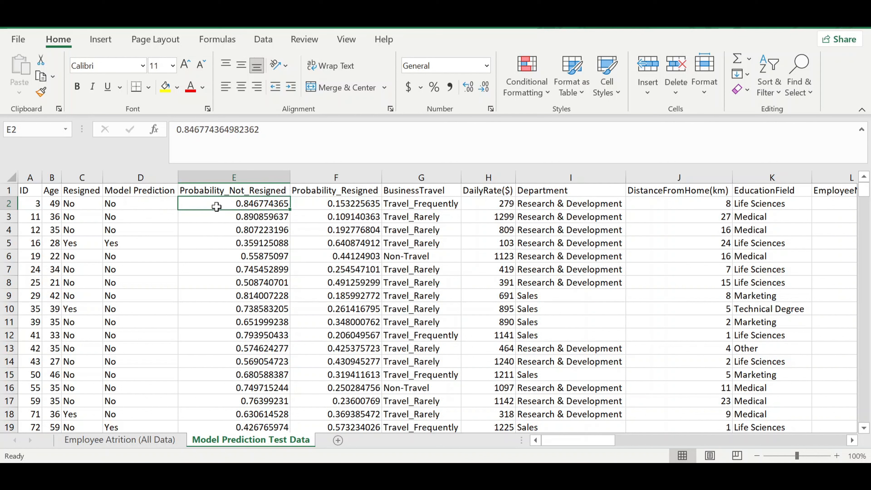
click(157, 205)
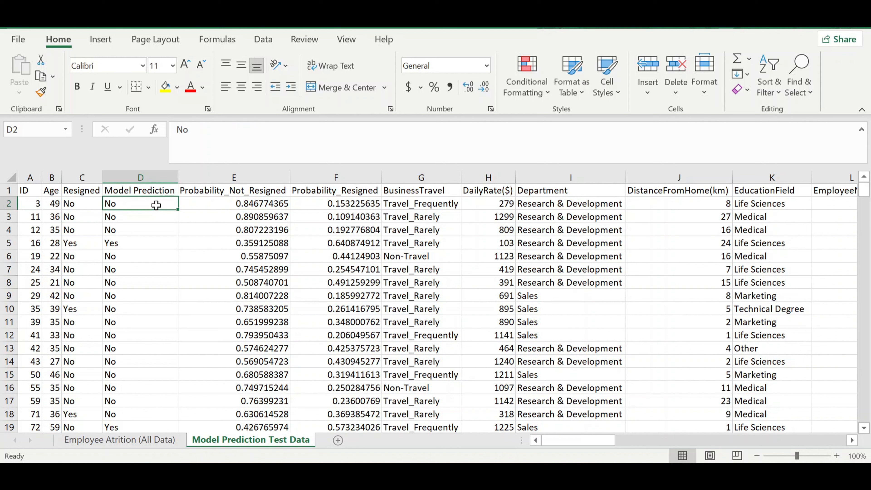
- Check the model prediction in row 5 against its not-resigned and resigned probabilities
click(151, 244)
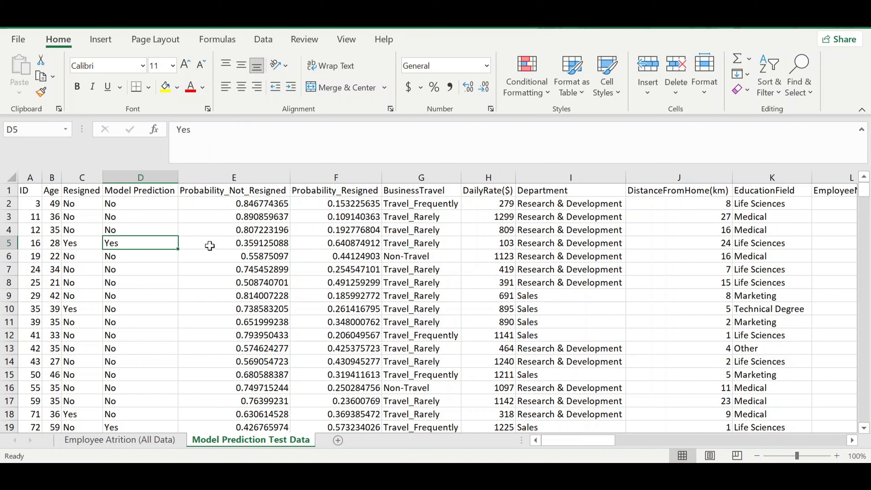
click(210, 246)
click(303, 243)
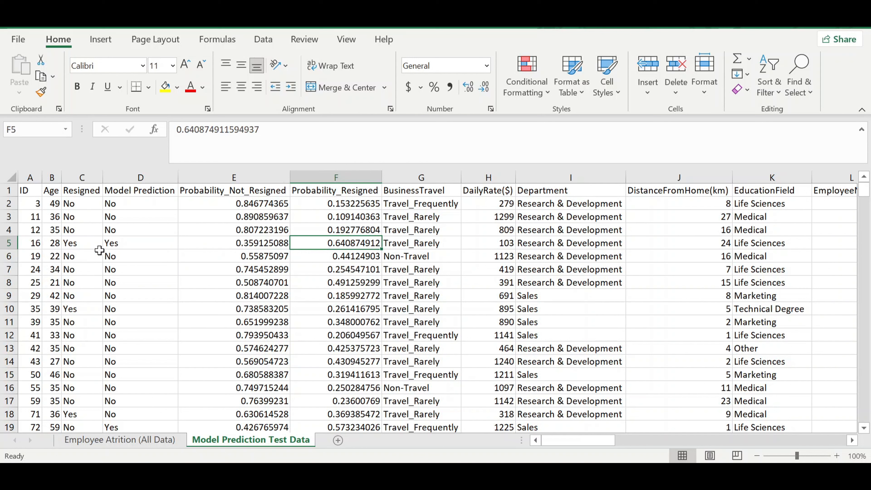
click(149, 244)
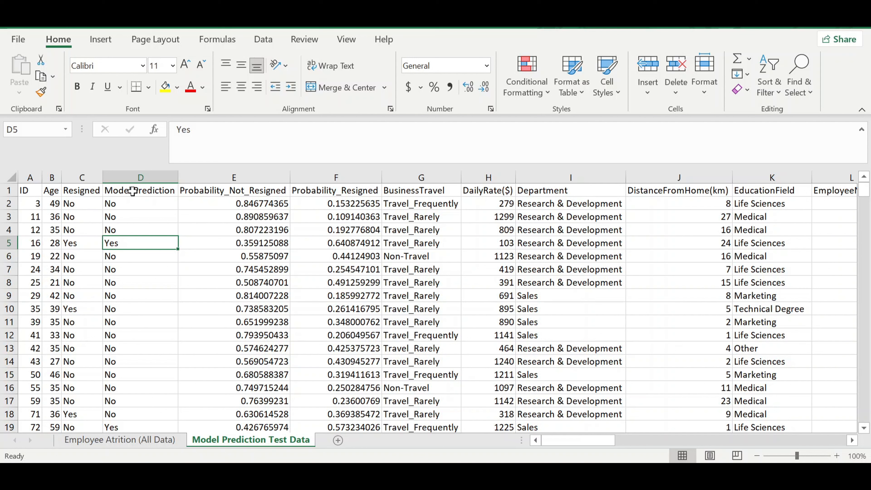
click(146, 230)
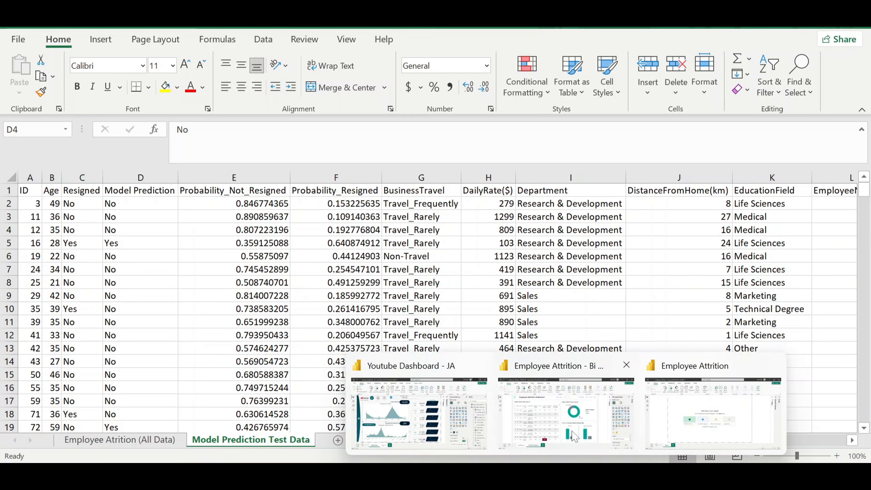
- Switch to the finished Employee Attrition report in Power BI and review the highlighted mismatches in the Model Prediction Analysis table
click(571, 416)
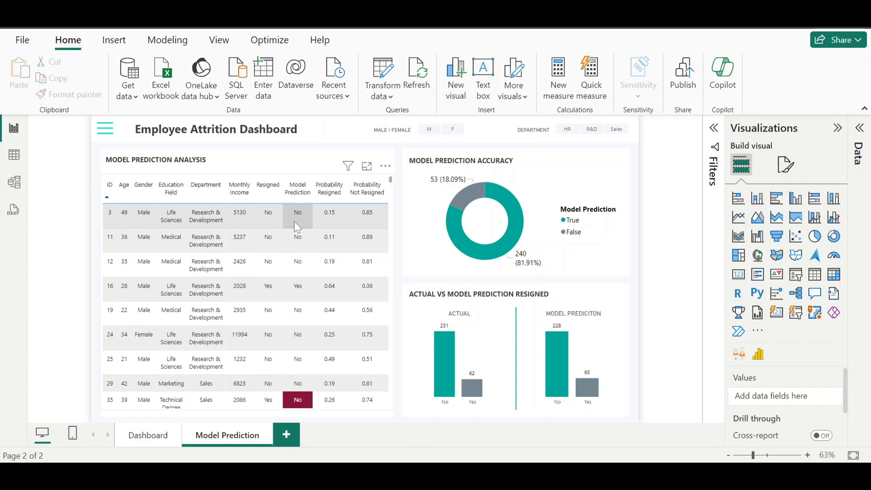
scroll(297, 227, down, 3)
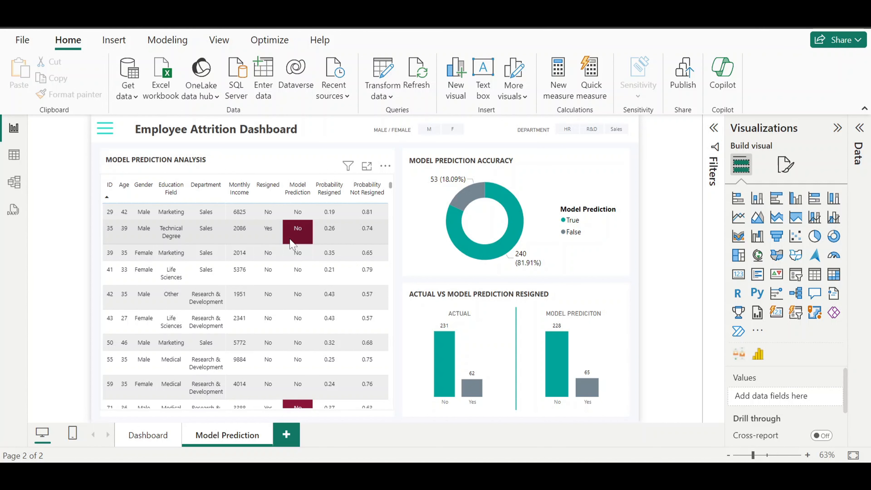
scroll(292, 244, down, 4)
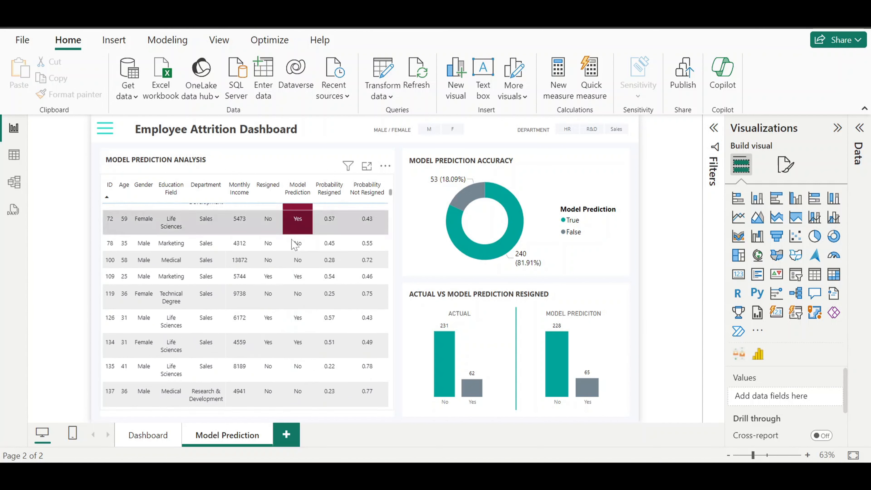
scroll(292, 239, up, 6)
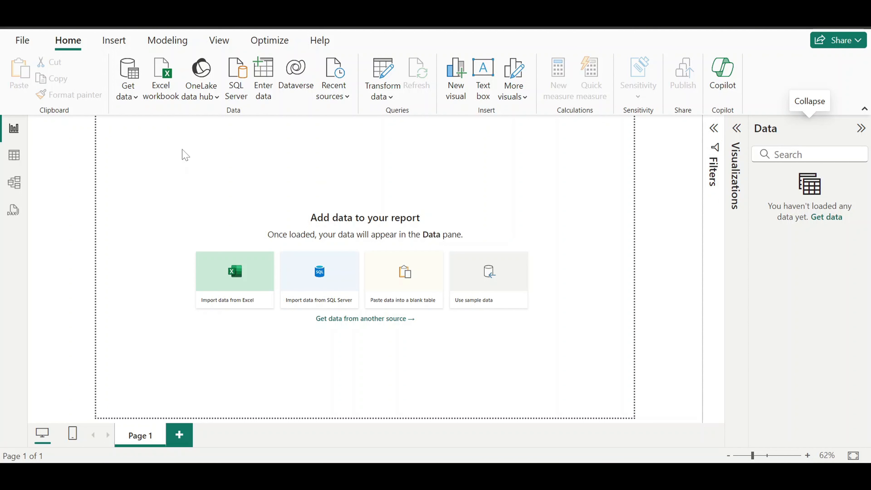
- Connect the blank Power BI report to the Excel workbook "Employee Atrition - Sample xcel" in the Drive folder
click(166, 100)
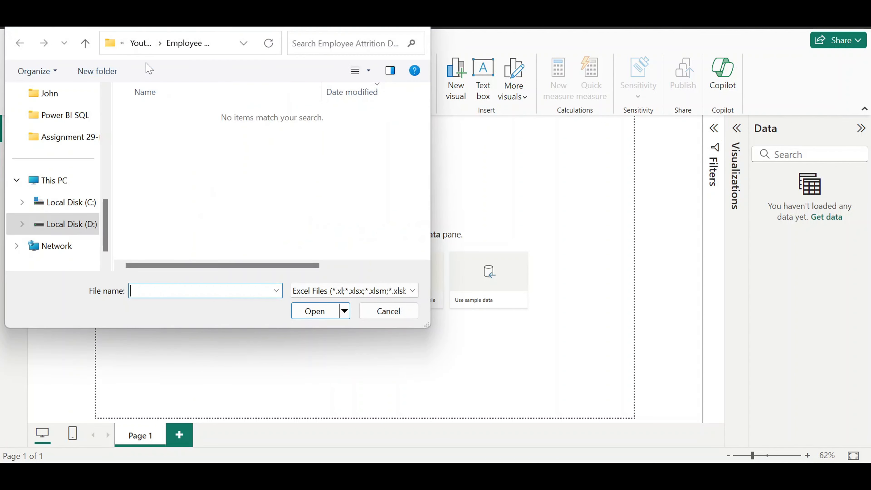
click(139, 43)
click(183, 114)
double_click(183, 115)
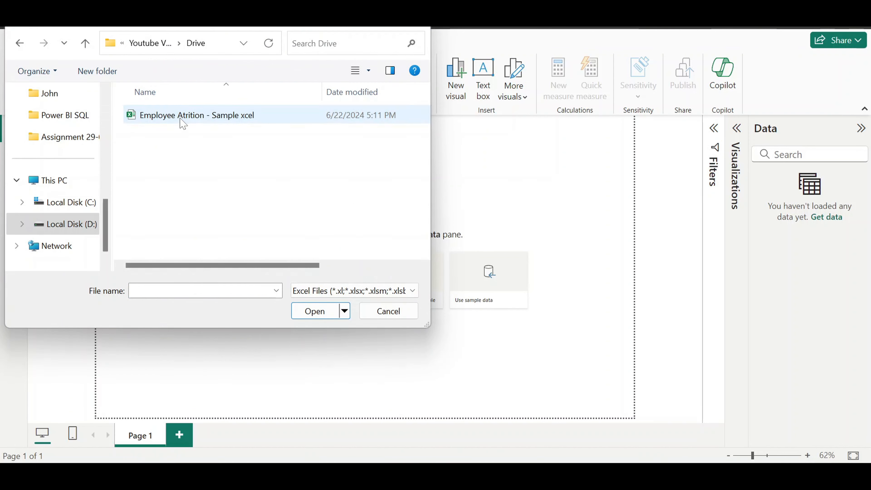
click(181, 115)
click(314, 311)
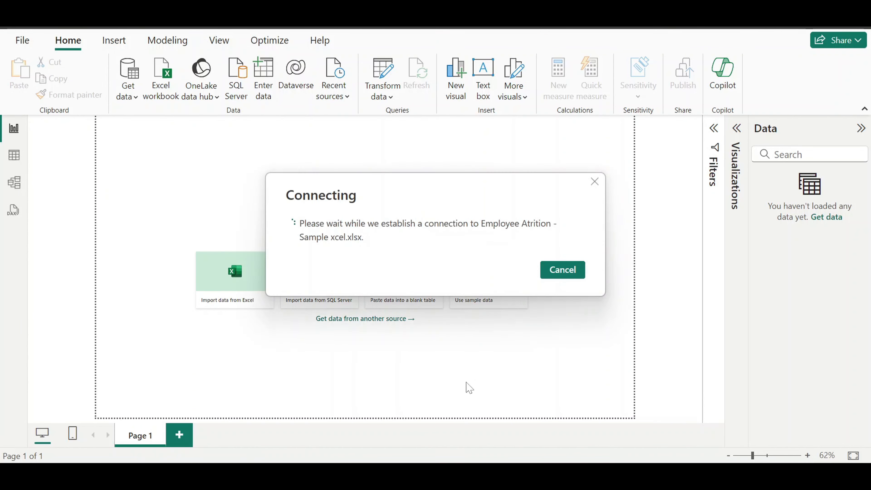
- Load the Employee Atrition (All Data) and Model Prediction Test Data tables from the workbook into the report
click(178, 119)
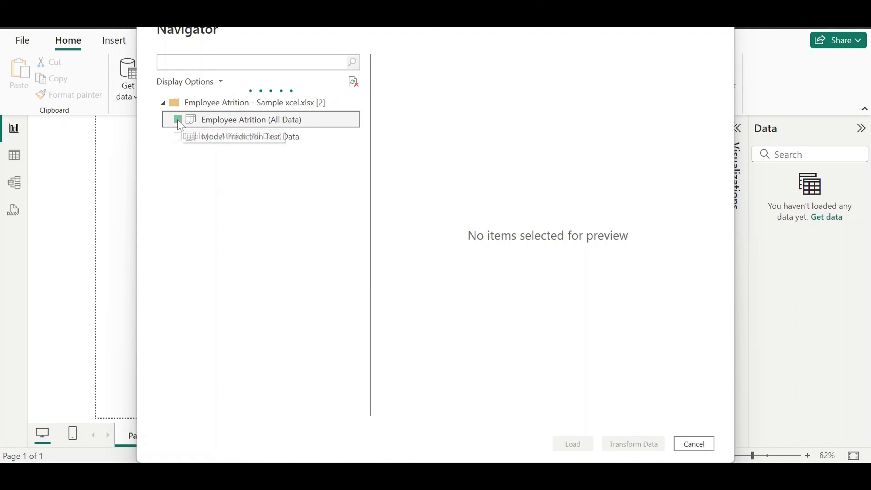
click(178, 137)
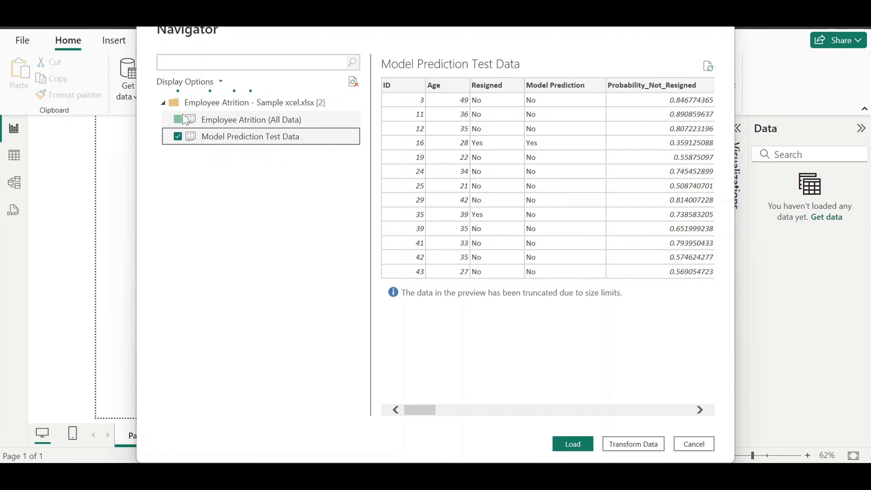
click(177, 119)
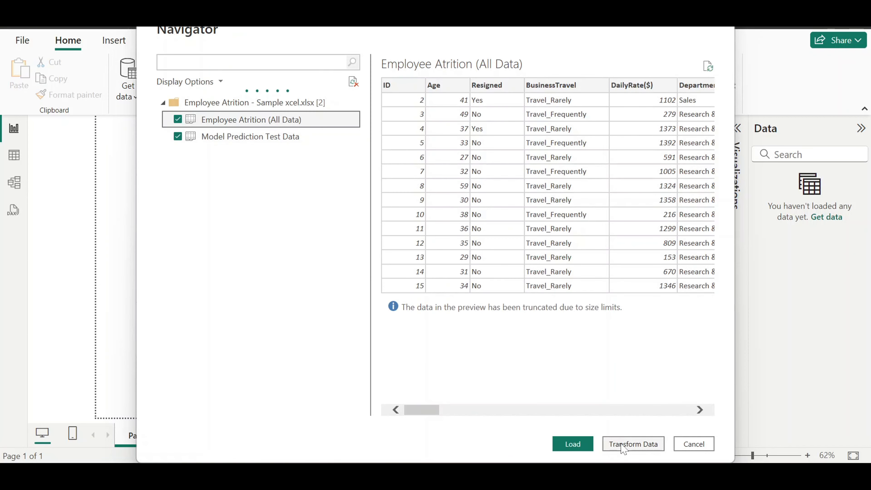
click(573, 445)
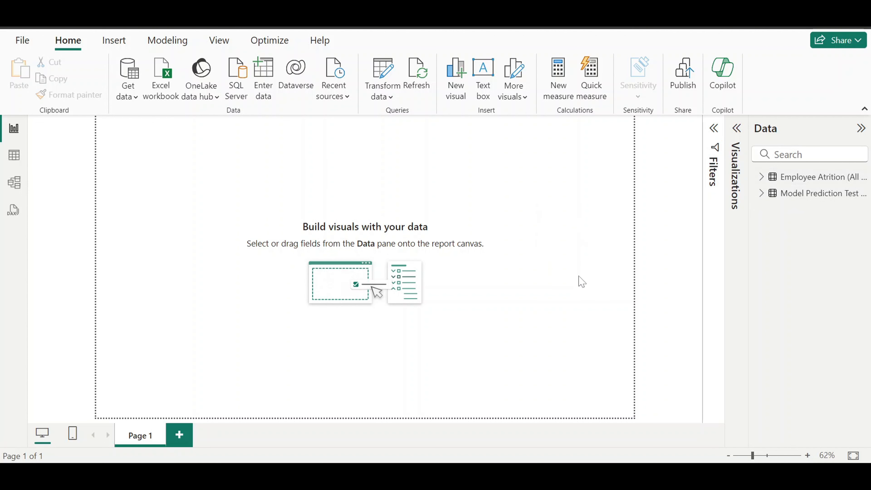
- Set the report page's canvas background to colour #F6F8FC with 0% transparency
click(736, 130)
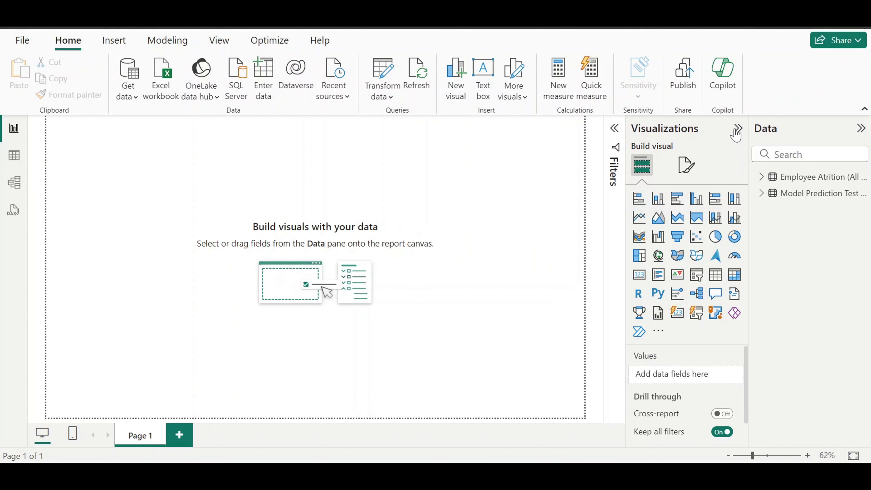
click(687, 171)
click(648, 285)
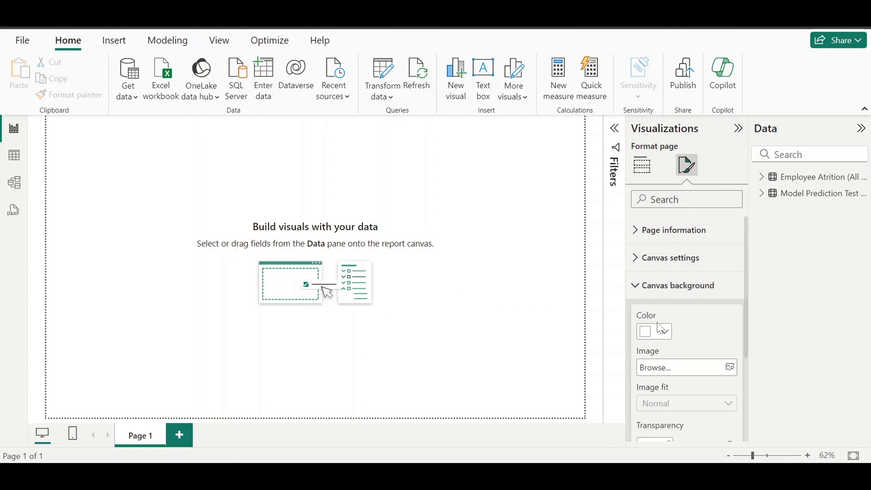
click(662, 330)
click(656, 300)
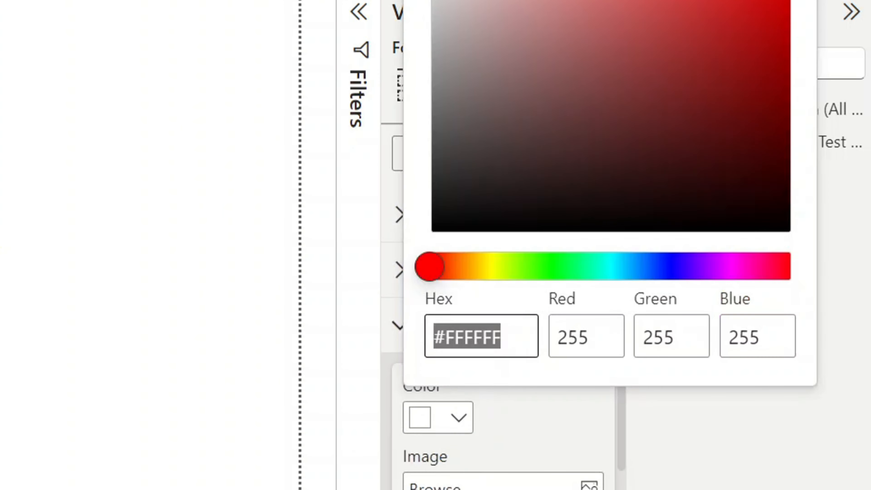
text(#F6F8FC)
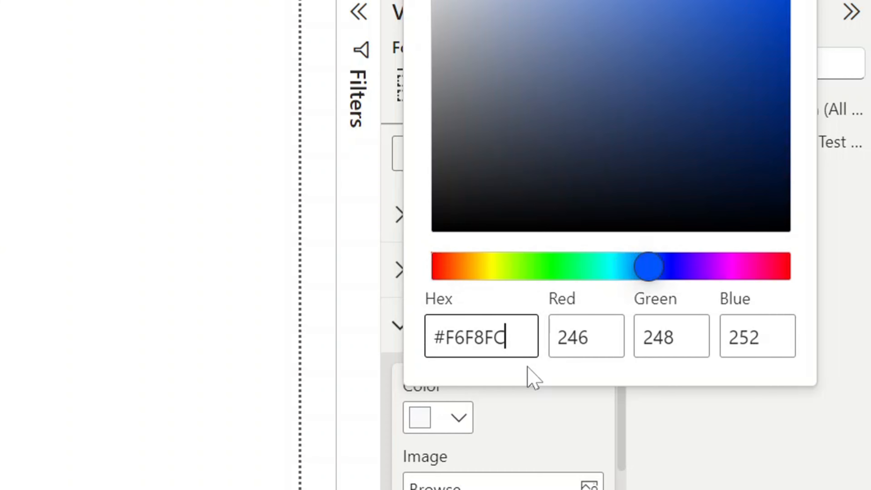
click(529, 372)
click(706, 343)
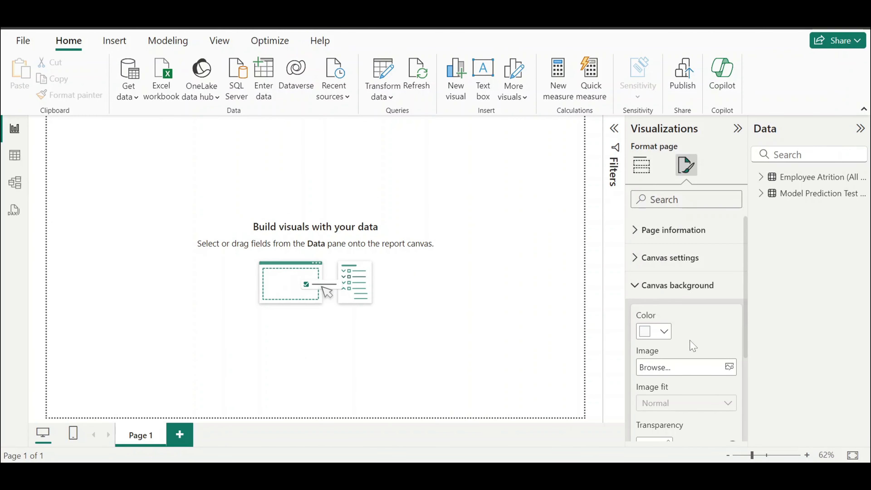
drag(733, 380, 681, 378)
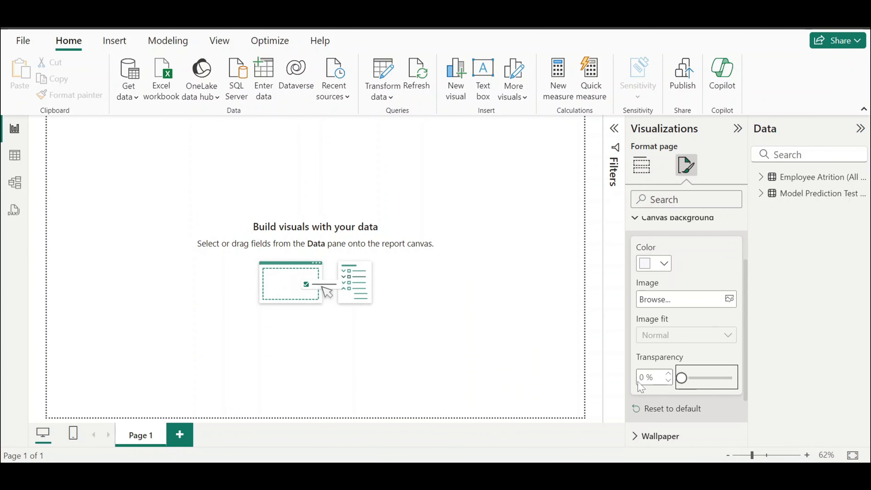
click(642, 166)
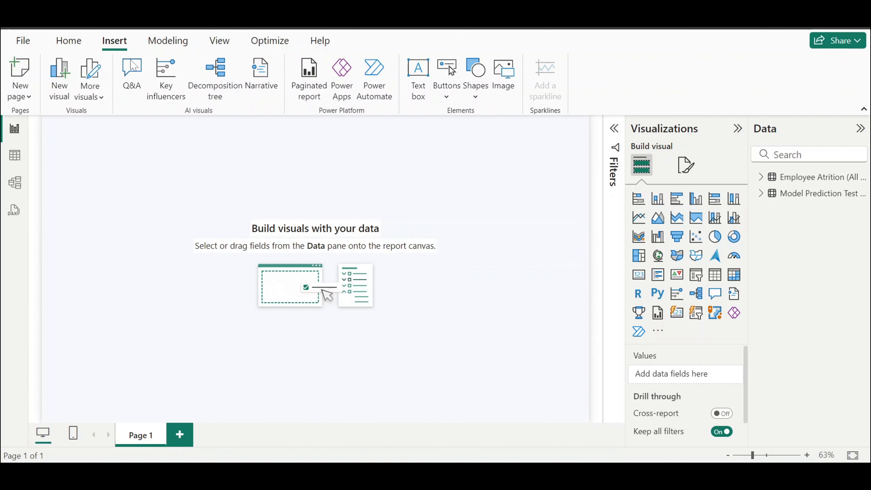
- Insert a rectangle and resize it into a header band across the top of the page, about 1280 wide and 101 high
click(476, 97)
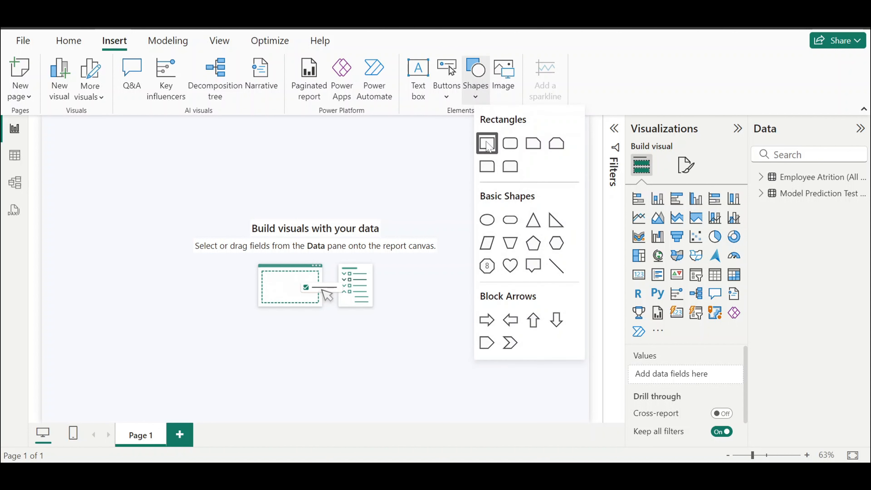
click(485, 144)
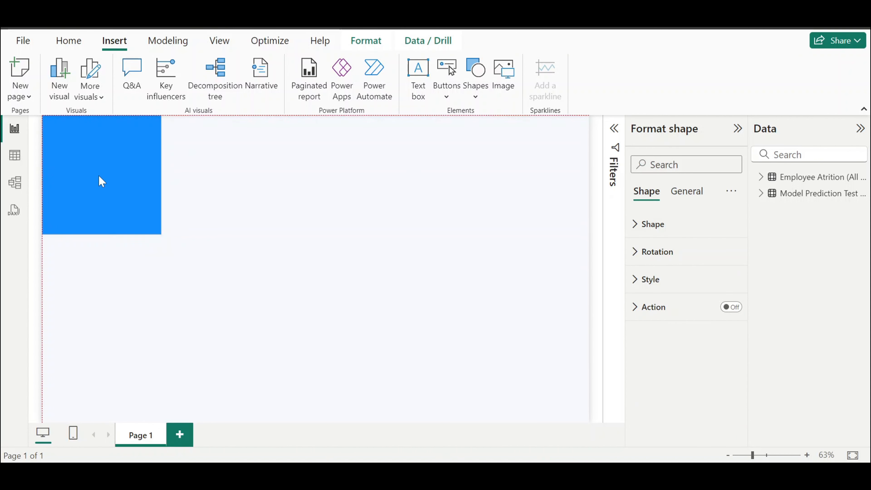
drag(104, 233, 103, 159)
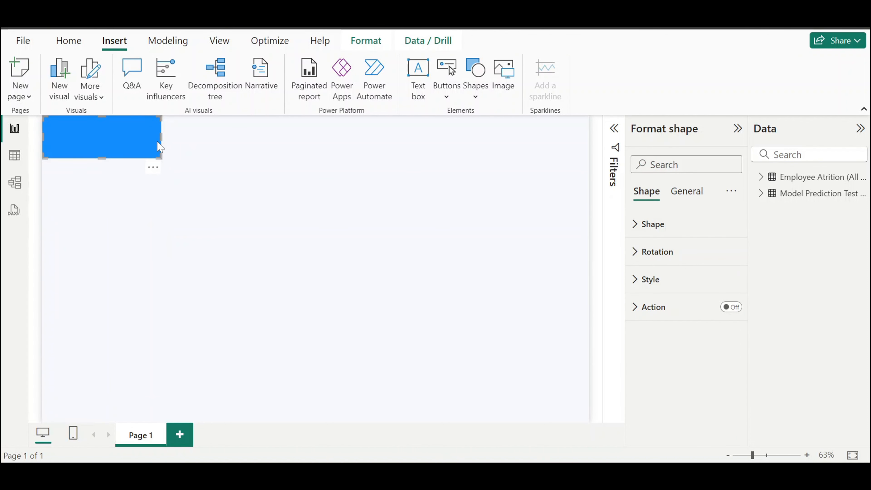
drag(162, 138, 645, 151)
- Set the header rectangle's height to 66
click(688, 191)
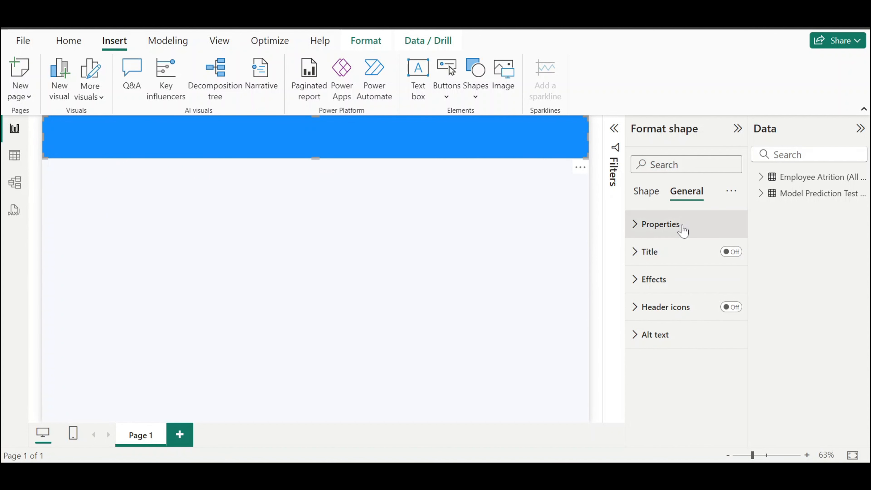
click(658, 229)
double_click(647, 292)
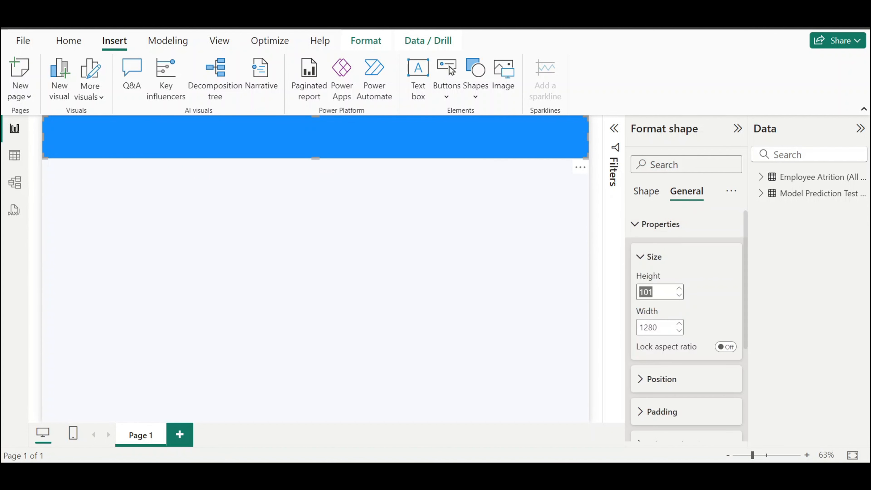
text(66)
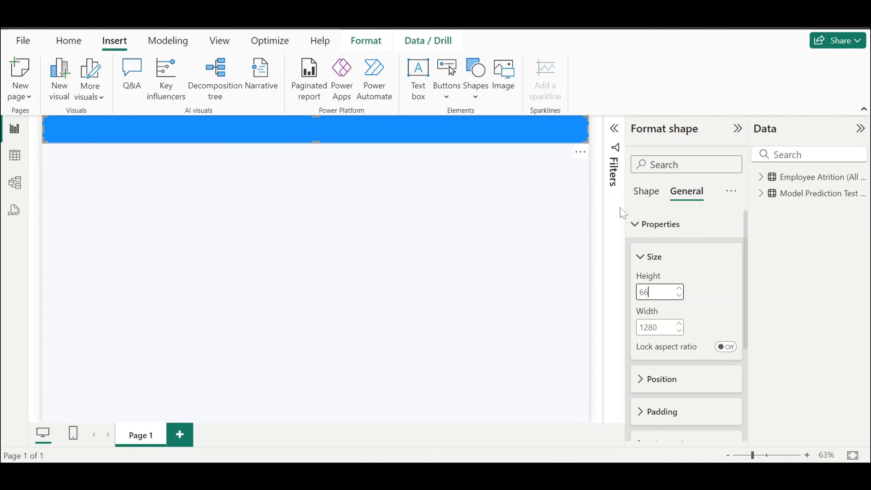
click(641, 258)
click(635, 225)
- Fill the header rectangle with white and turn off its border
click(647, 192)
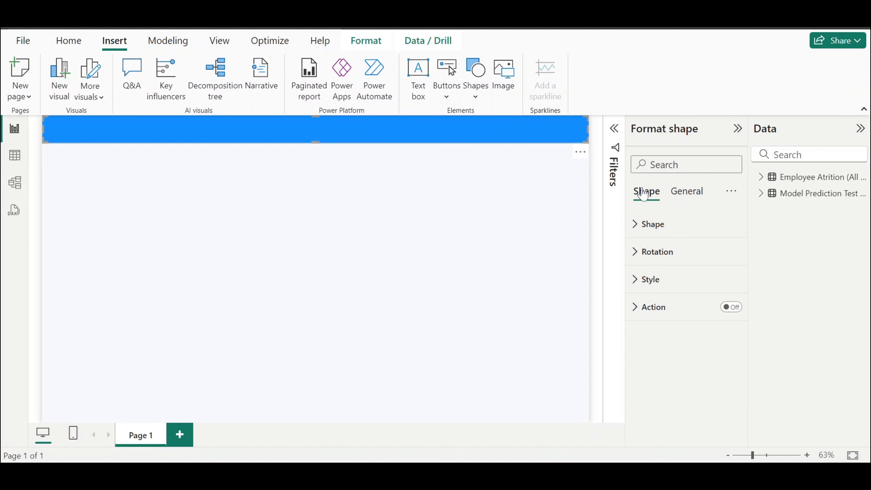
click(653, 230)
click(653, 230)
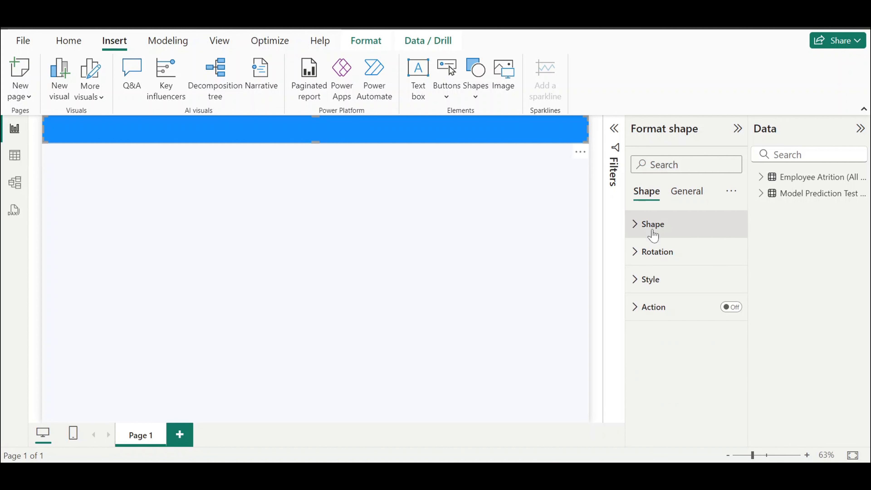
click(648, 281)
click(656, 349)
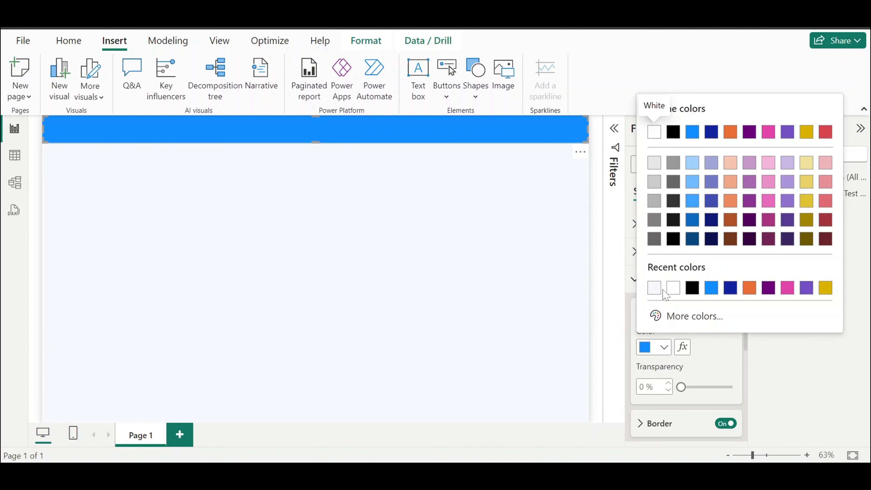
click(654, 133)
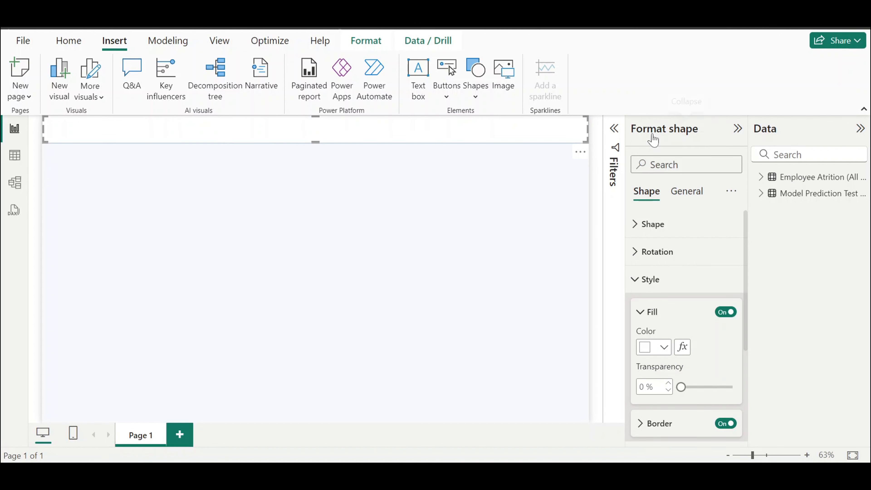
click(725, 424)
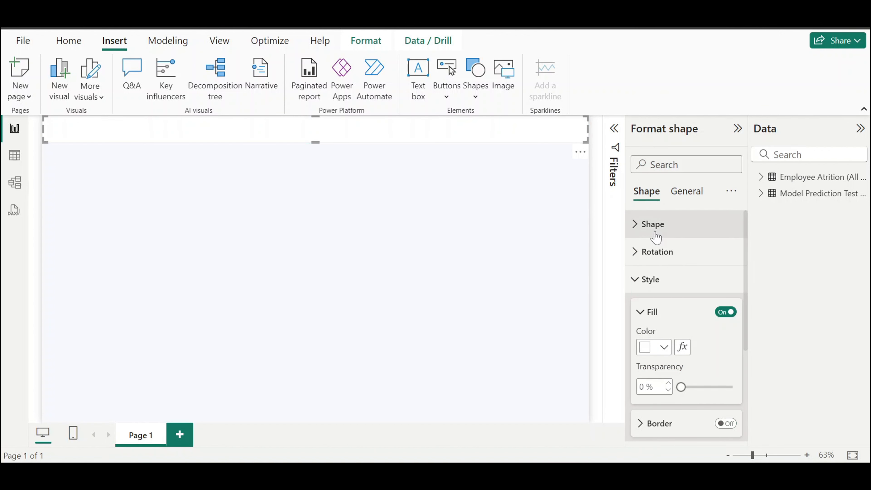
click(640, 279)
click(473, 227)
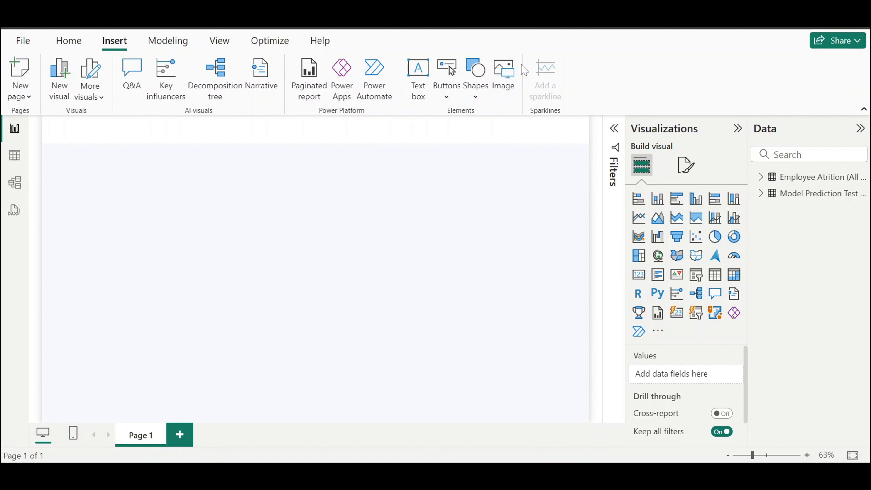
- Insert the "menu" image from the Drive folder and place it as a small icon at the left end of the header band
click(509, 85)
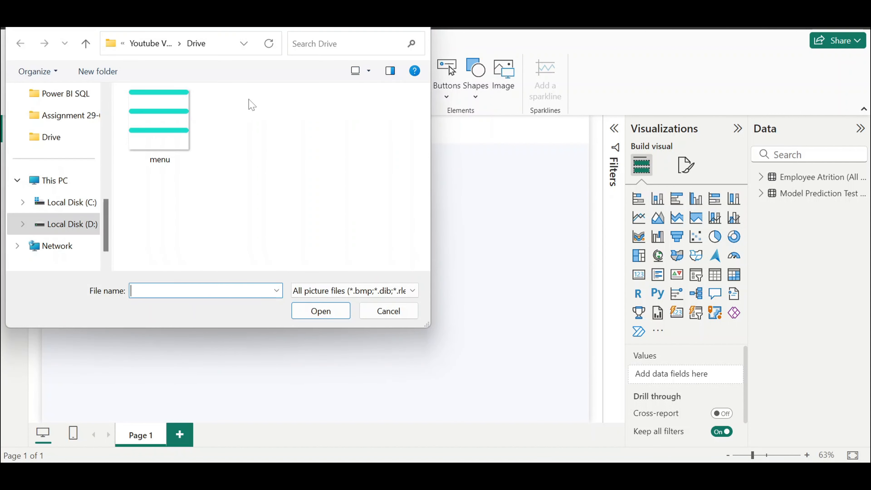
double_click(182, 140)
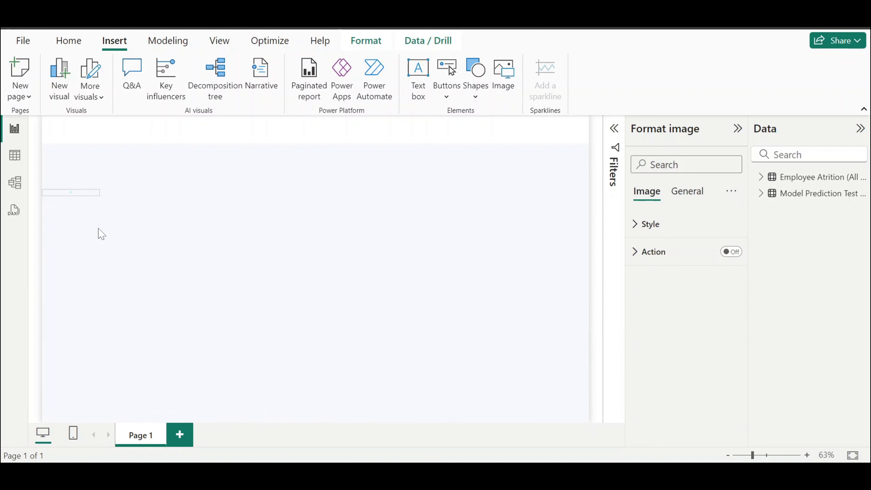
drag(66, 226, 78, 134)
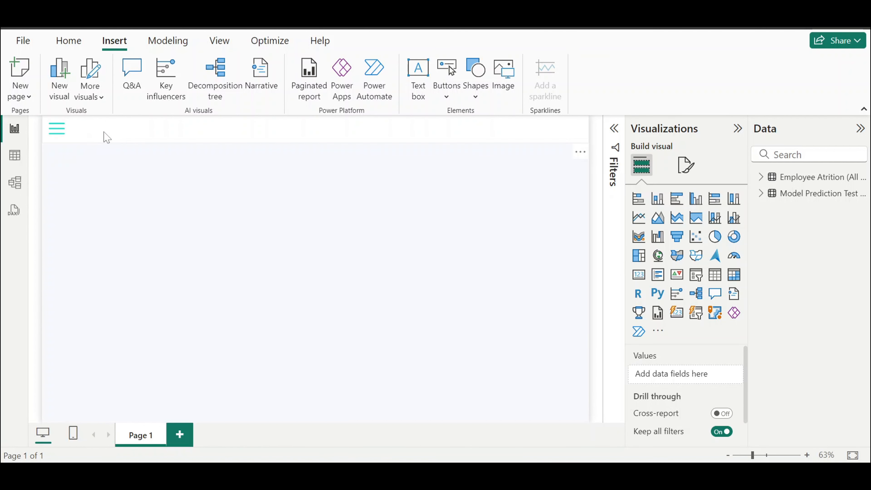
- Add a text box reading "Employee Attrition Dashboard" and format the text as bold, size 20
click(415, 81)
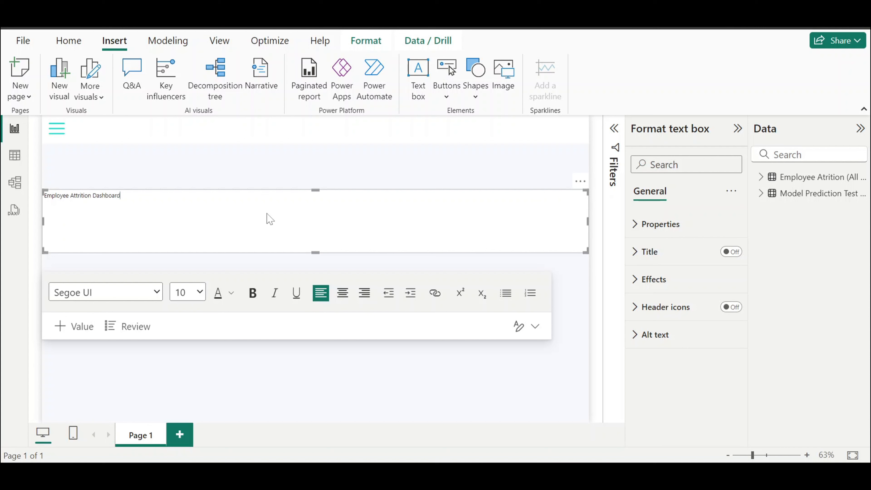
key(ctrl+a)
click(200, 294)
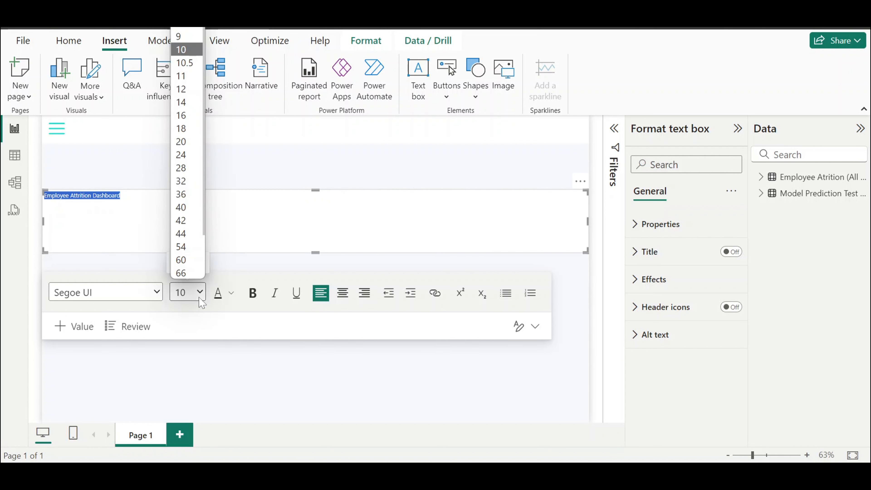
click(184, 141)
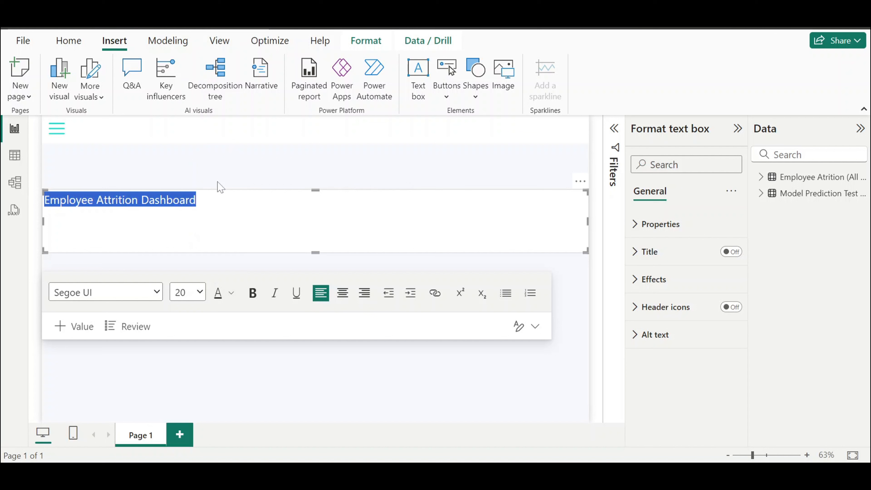
click(252, 293)
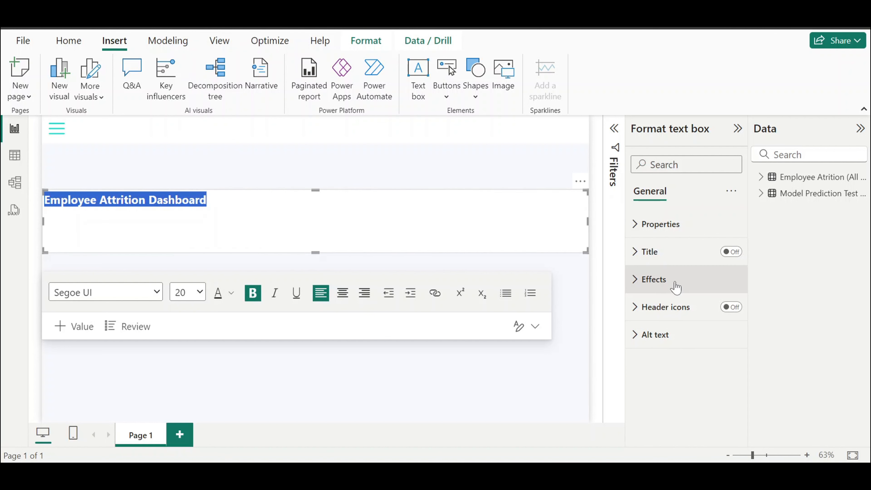
- Turn off the title text box's background, then shrink it and align it in the header band just beside the menu icon
click(676, 288)
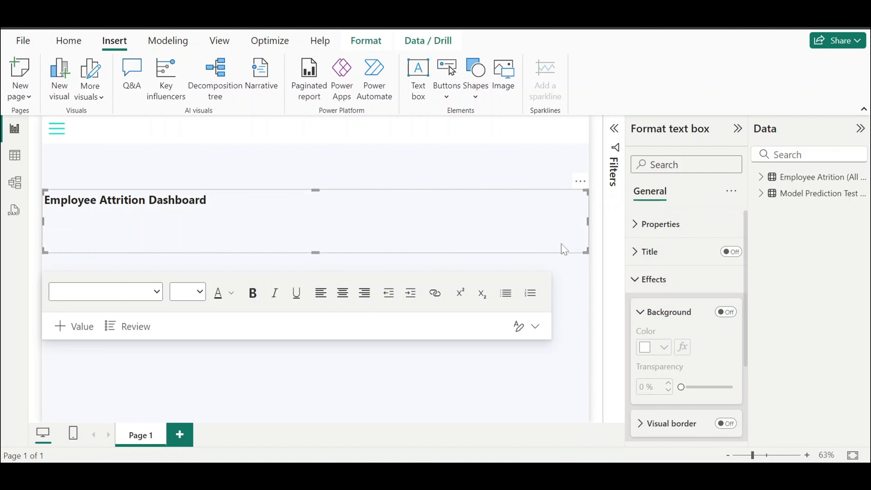
drag(585, 252, 250, 132)
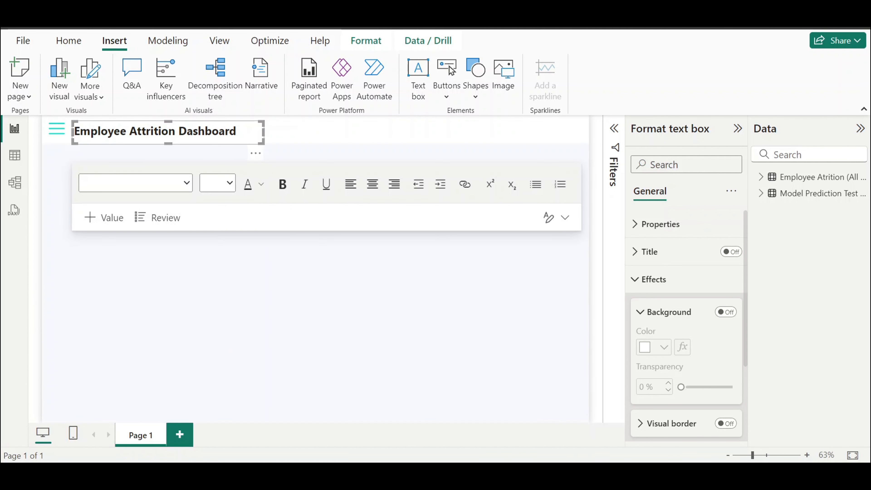
key(Left)
key(Up)
key(Up)
key(Up)
key(Up)
key(Left)
key(Left)
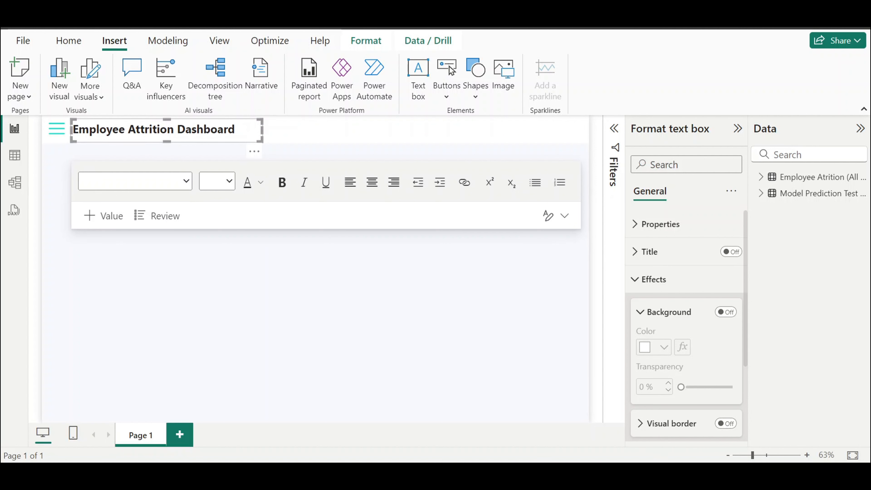
key(Left)
key(Left)
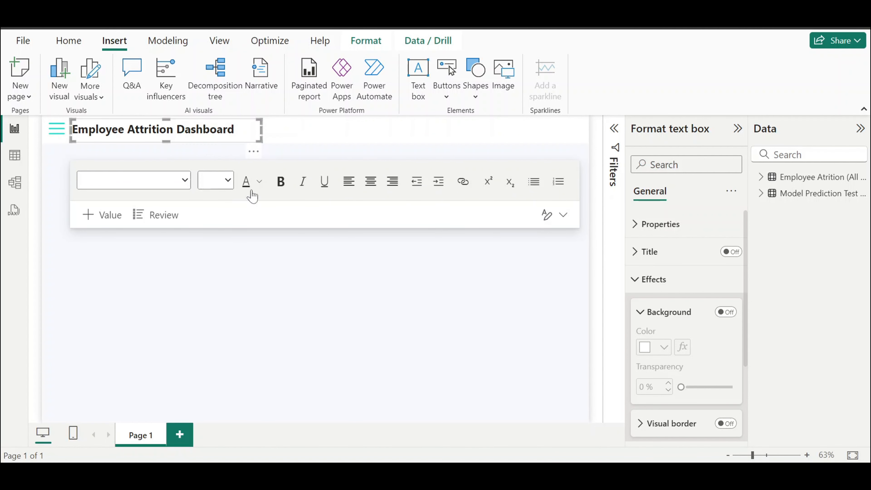
click(252, 287)
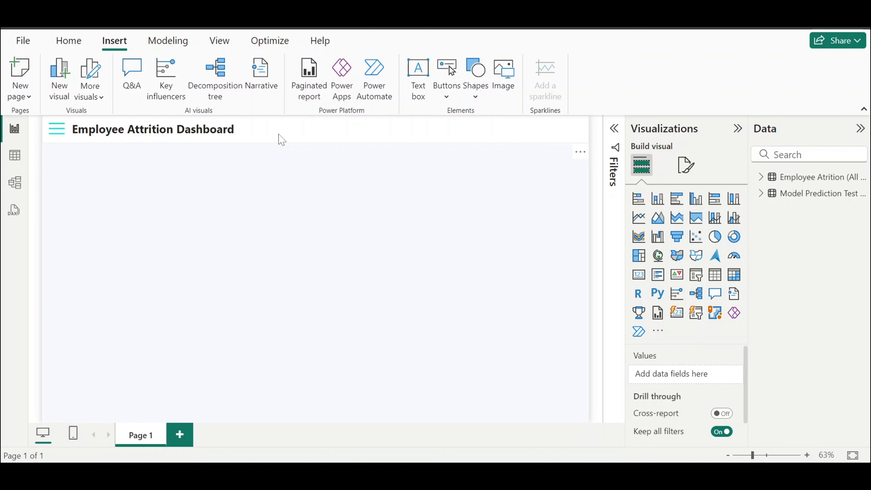
- Switch to the finished Employee Attrition reference report and examine the Male / Female slicer on its Model Prediction and Dashboard pages
mouse_move(566, 475)
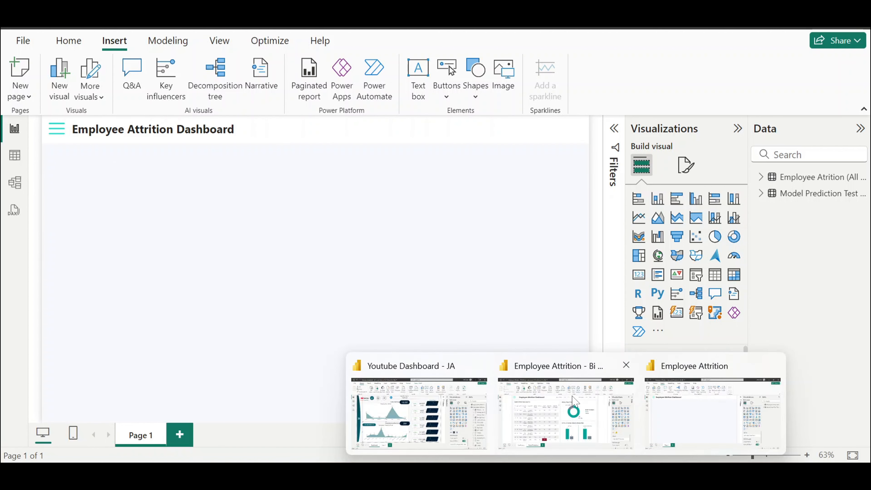
mouse_move(572, 396)
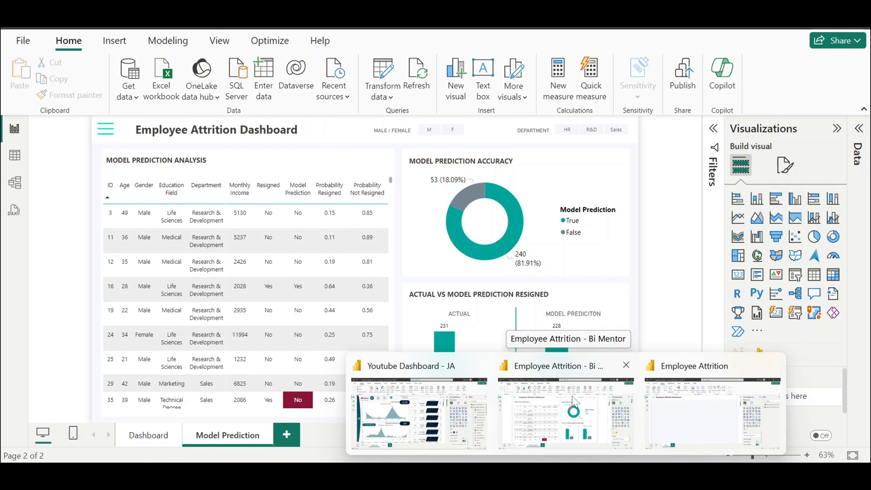
click(573, 397)
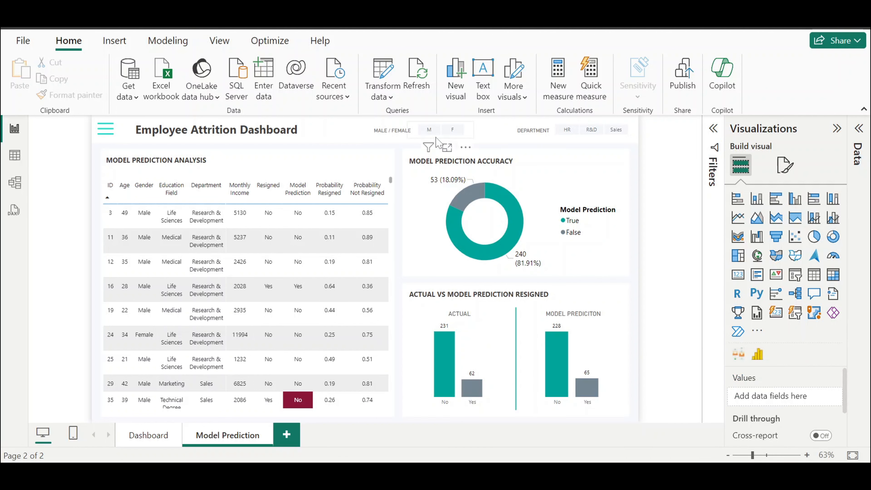
click(436, 139)
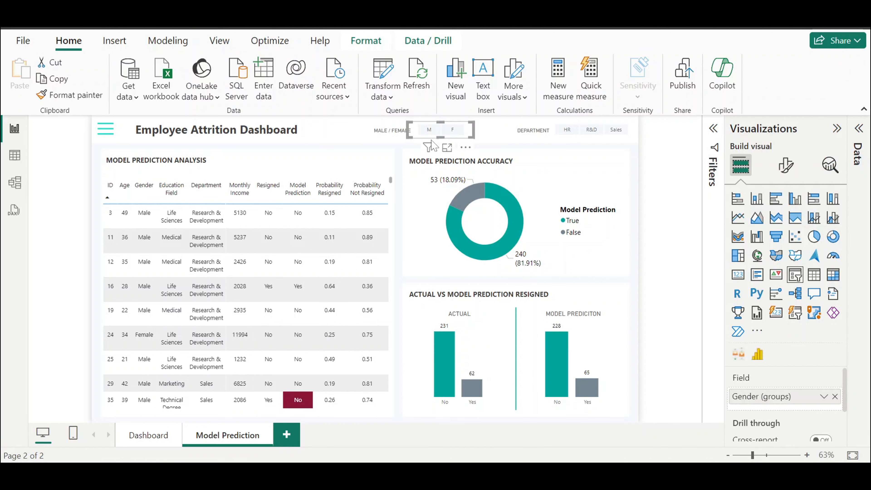
click(157, 442)
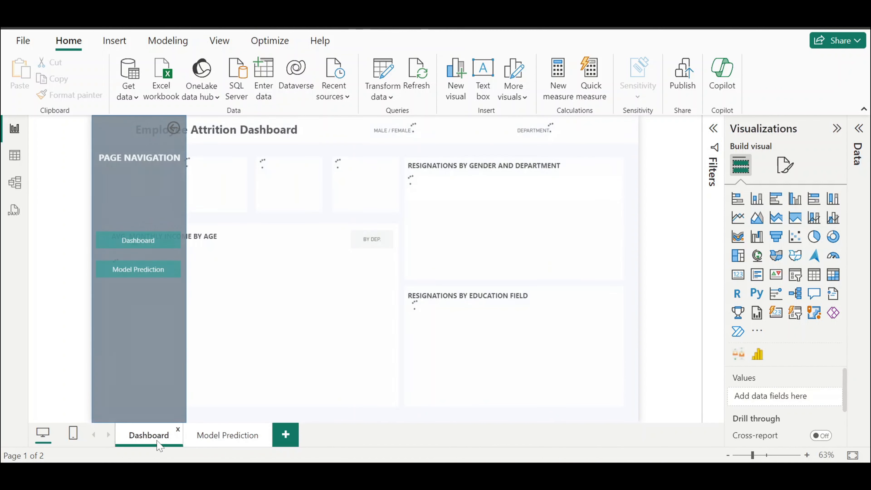
ctrl+click(173, 129)
click(434, 138)
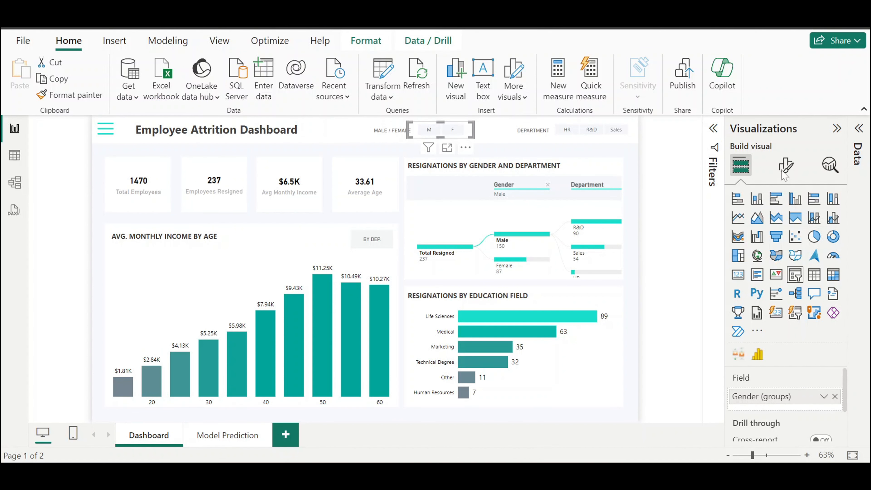
- Examine which field in the Employee Atrition table feeds the reference slicer and the options for Gender, and return to the working report
click(857, 154)
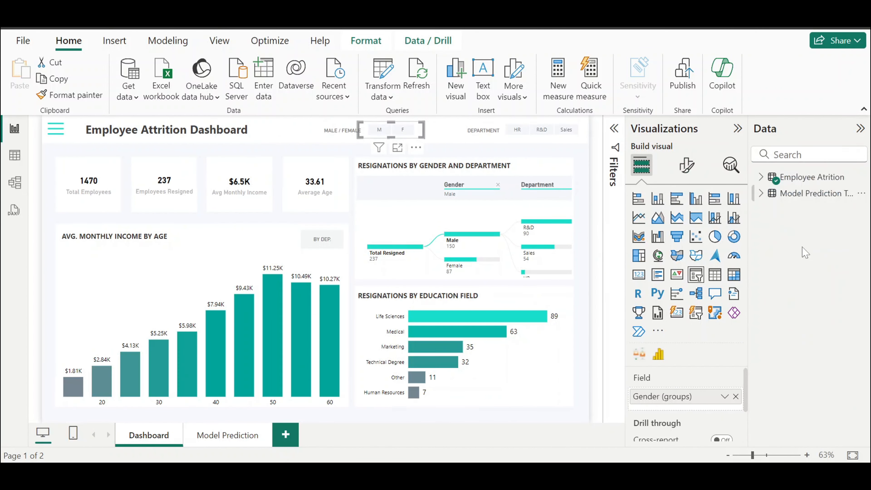
click(761, 177)
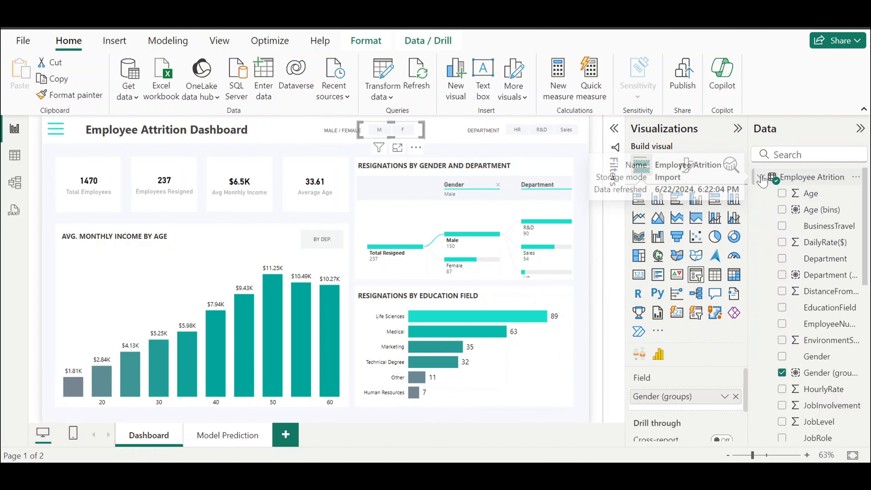
right_click(819, 361)
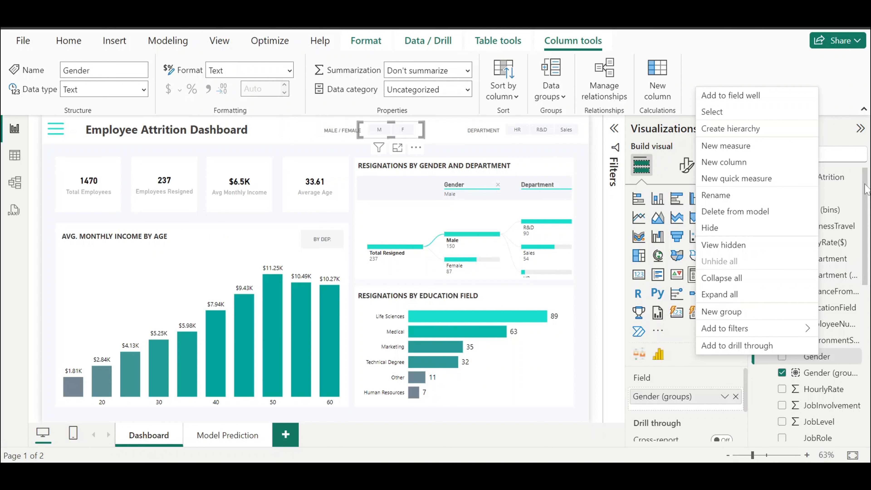
click(870, 178)
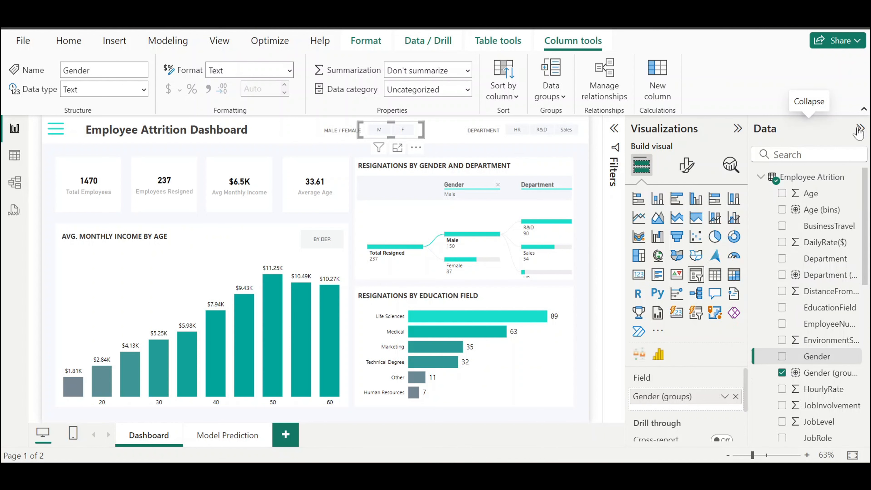
click(859, 129)
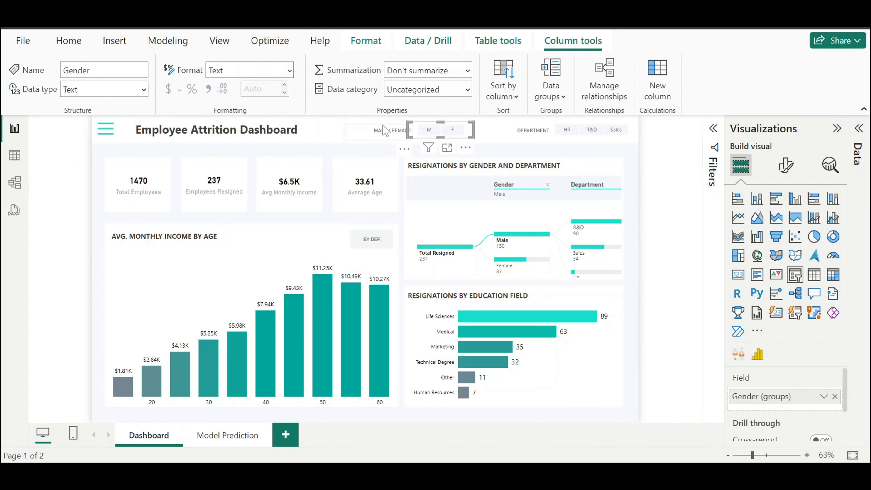
click(710, 413)
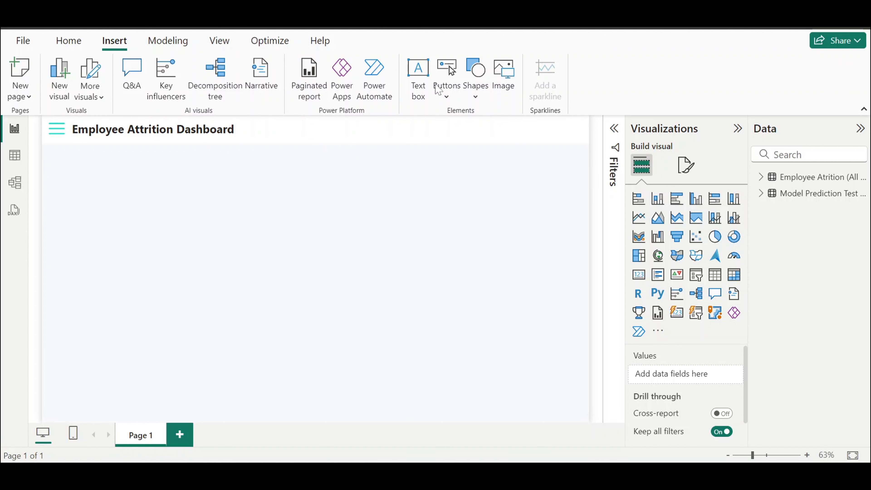
- Add a text box reading "Male / Female" and set its font to DIN
click(418, 78)
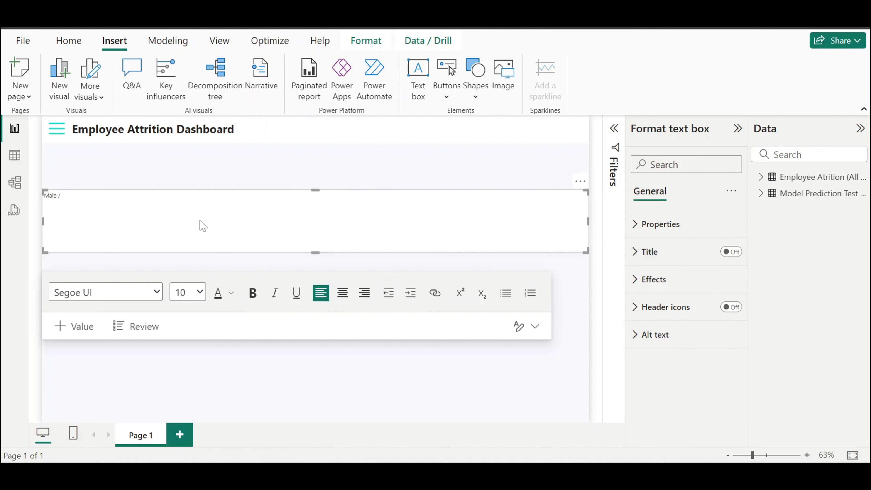
key(ctrl+a)
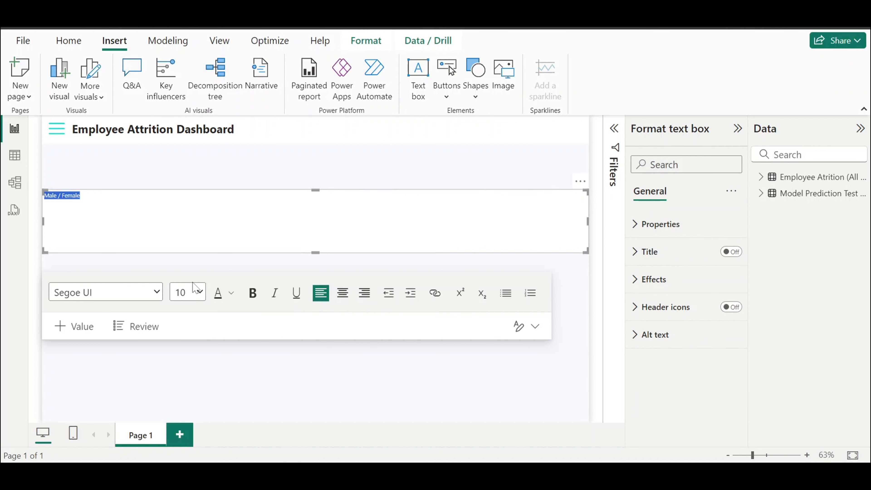
click(147, 294)
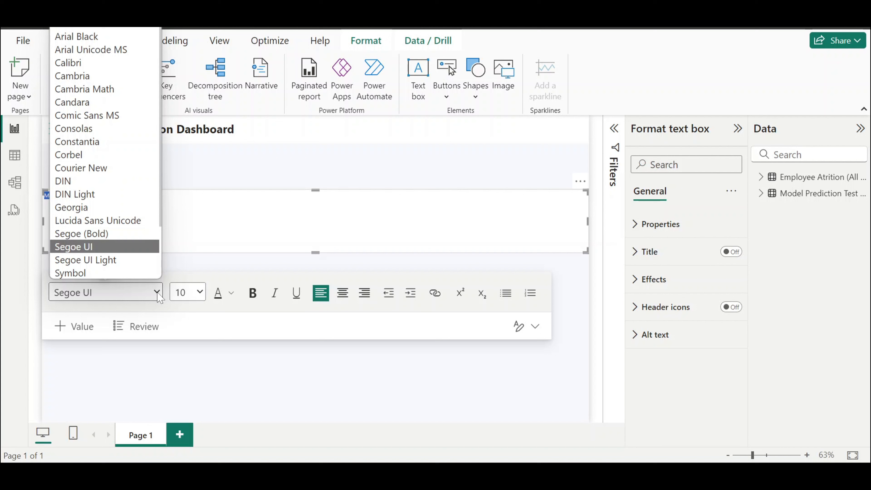
click(127, 182)
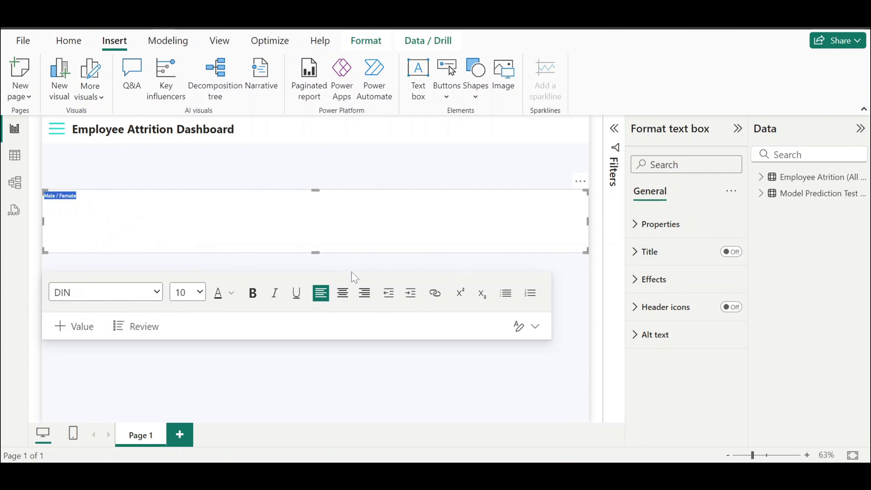
- Turn off the "Male / Female" text box's background, then shrink it and place it in the header band beyond the dashboard title
click(671, 290)
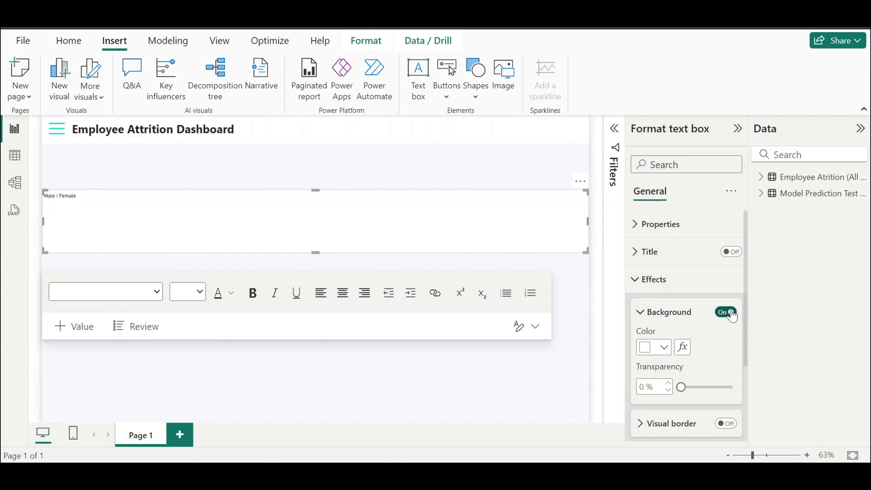
click(725, 312)
drag(586, 251, 352, 120)
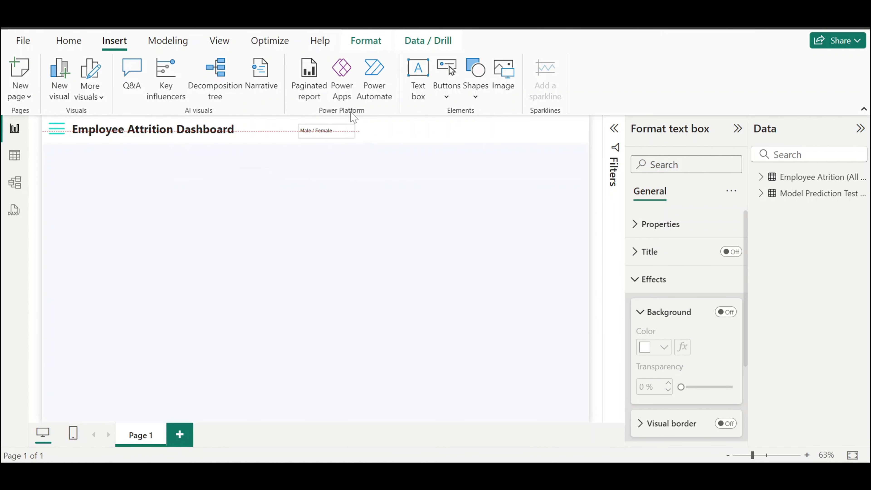
click(377, 295)
- Add a slicer on the Gender field and shrink it to a small box below the header
click(760, 177)
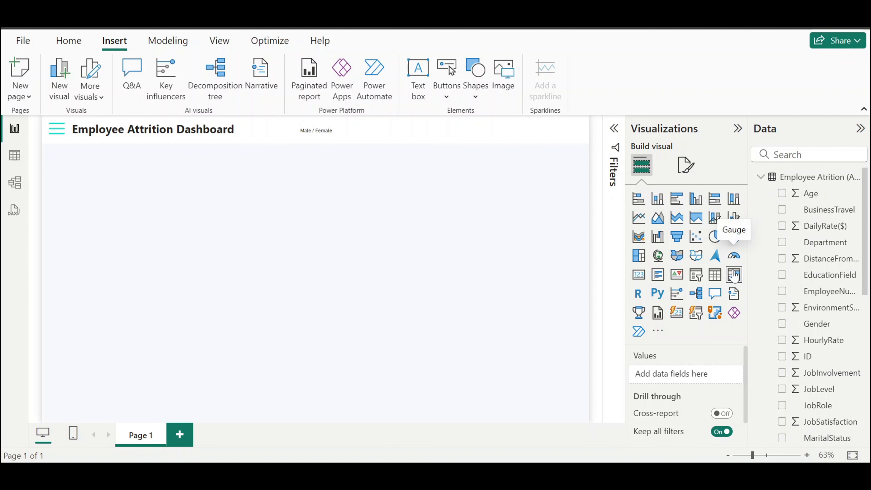
click(698, 278)
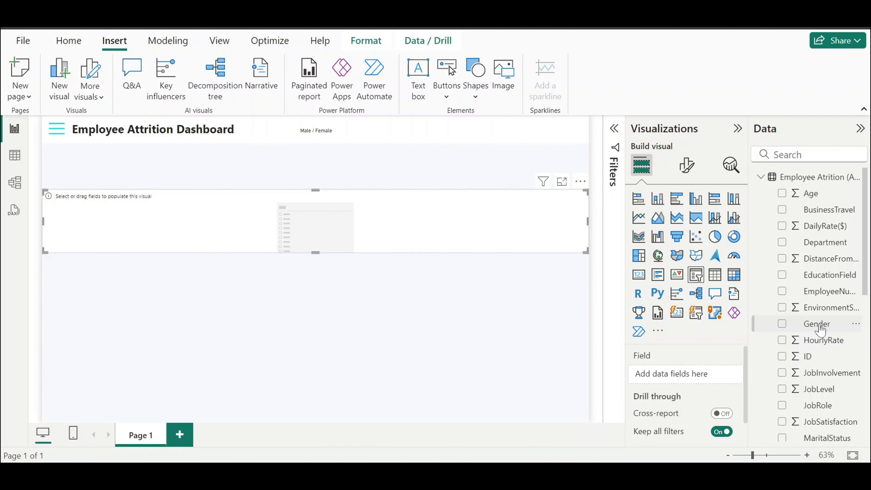
mouse_move(711, 375)
mouse_down()
mouse_move(686, 378)
mouse_move(694, 380)
mouse_up()
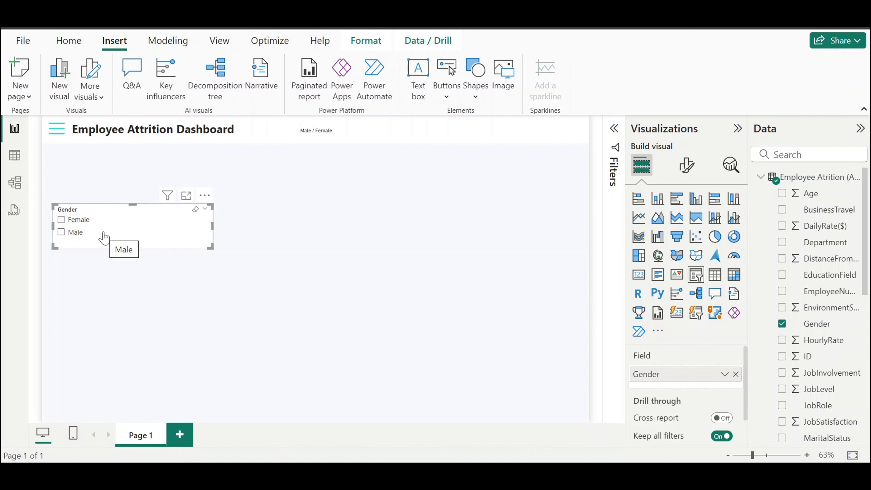
- Check the slicer in the reference report, then start a new group on the Gender field and group Female under the name "F"
mouse_move(569, 475)
click(568, 422)
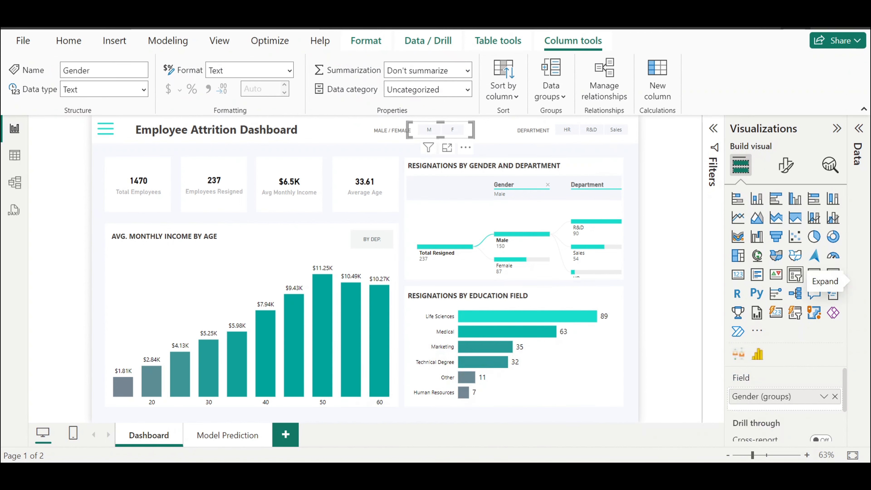
key(alt+Tab)
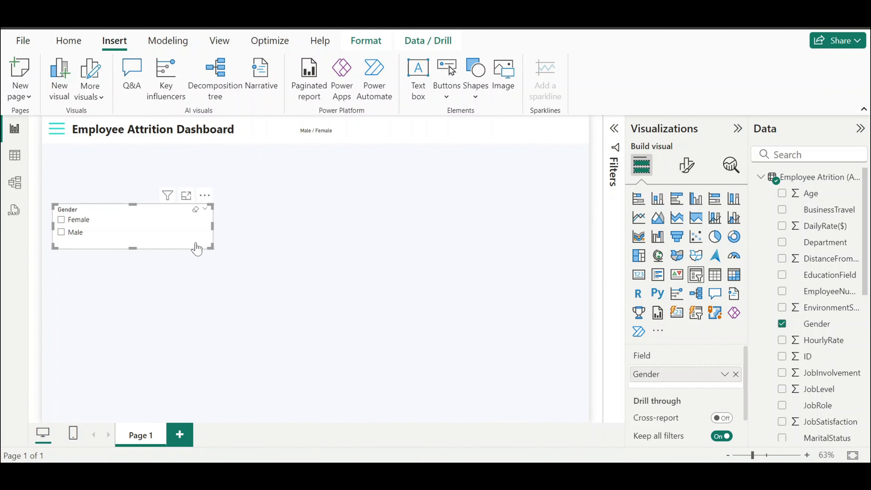
right_click(820, 329)
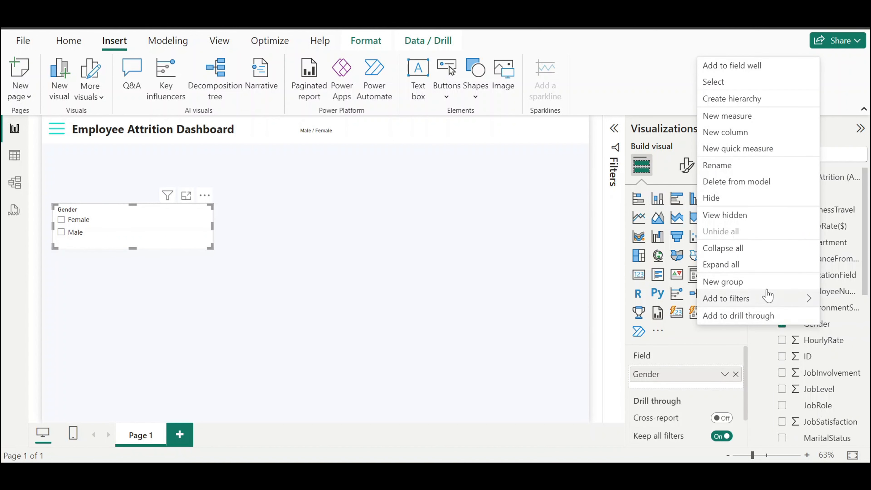
key(Escape)
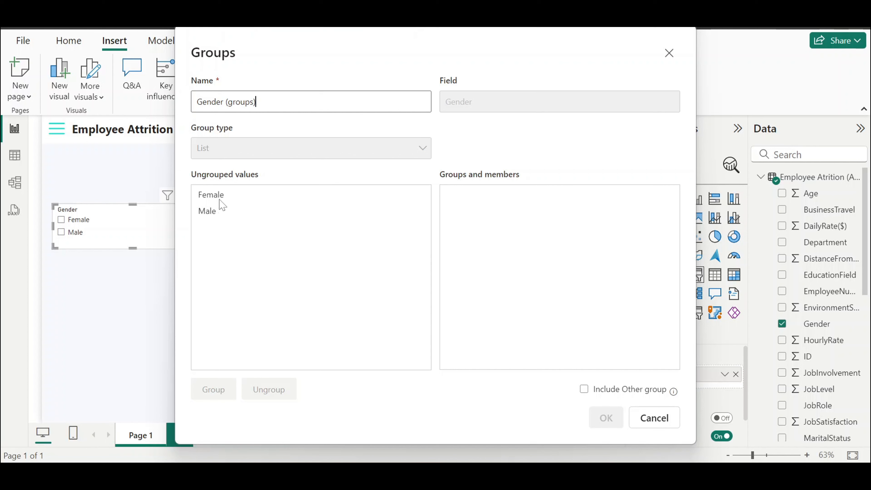
click(218, 200)
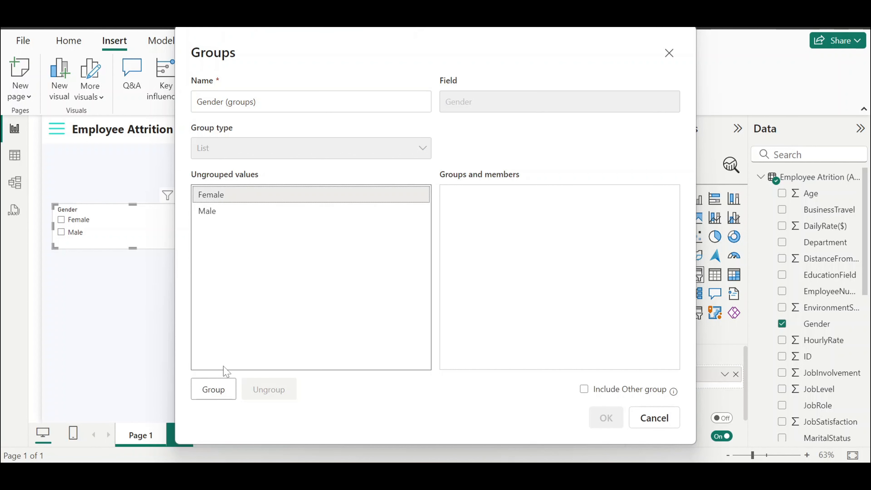
click(220, 393)
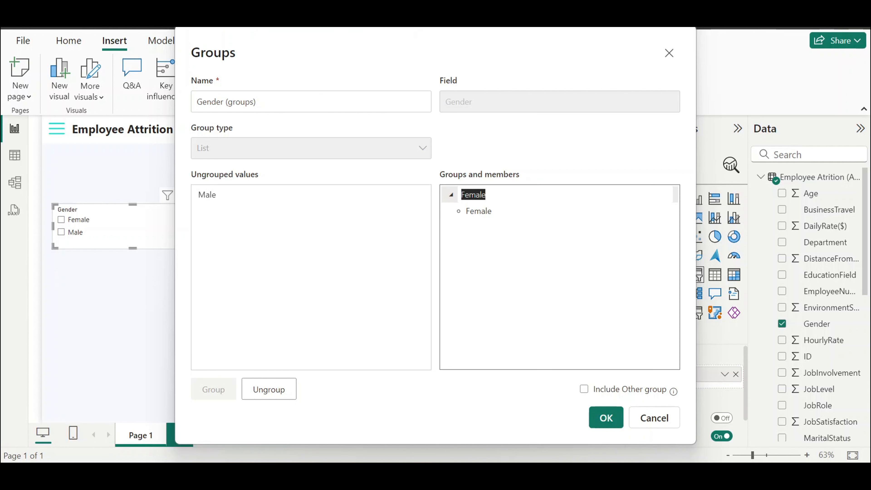
text(F)
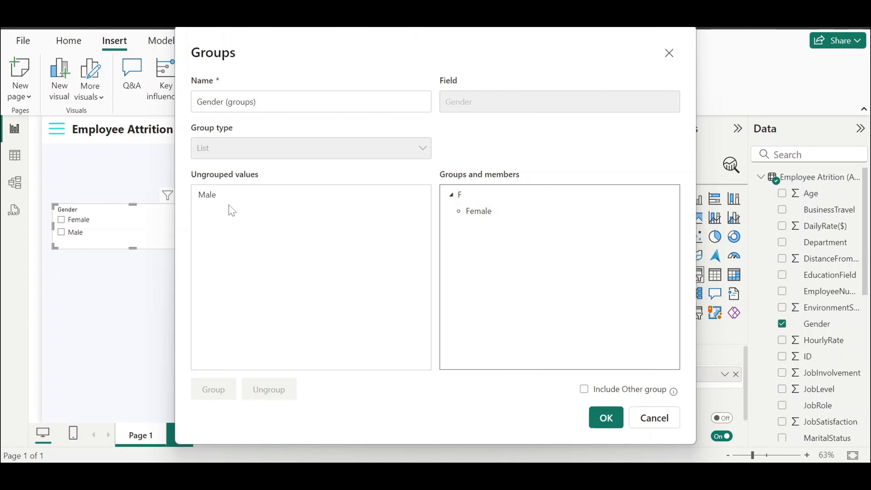
- Group Male under the name "M" and create the Gender (groups) field
click(211, 202)
click(214, 390)
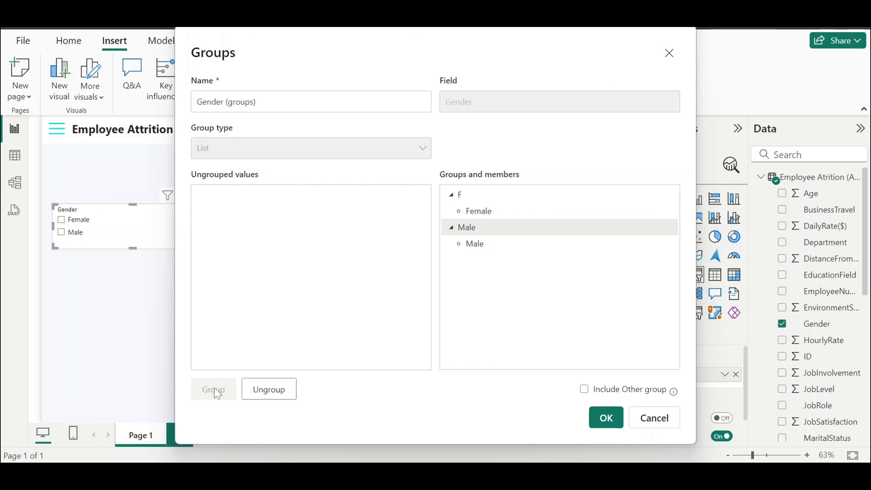
double_click(475, 229)
text(M)
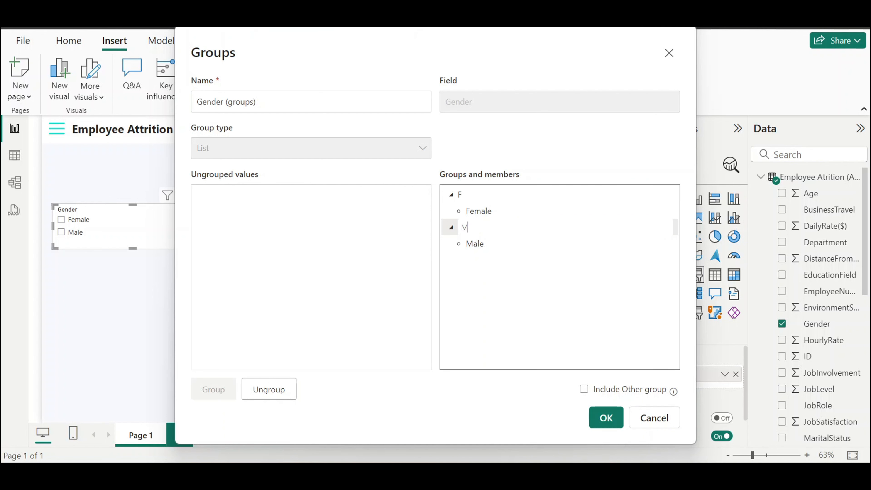
click(607, 417)
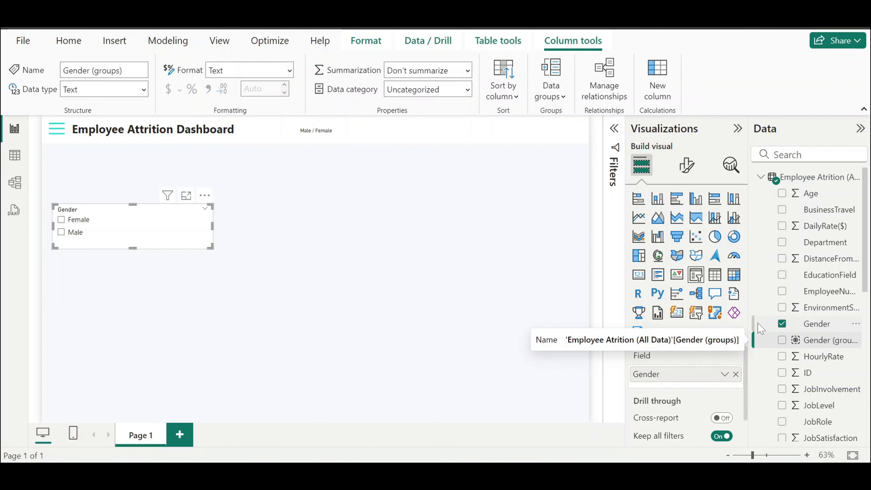
- Replace Gender with Gender (groups) in the slicer and move the slicer just below the header, beyond the "Male / Female" label
drag(748, 310, 725, 310)
click(713, 375)
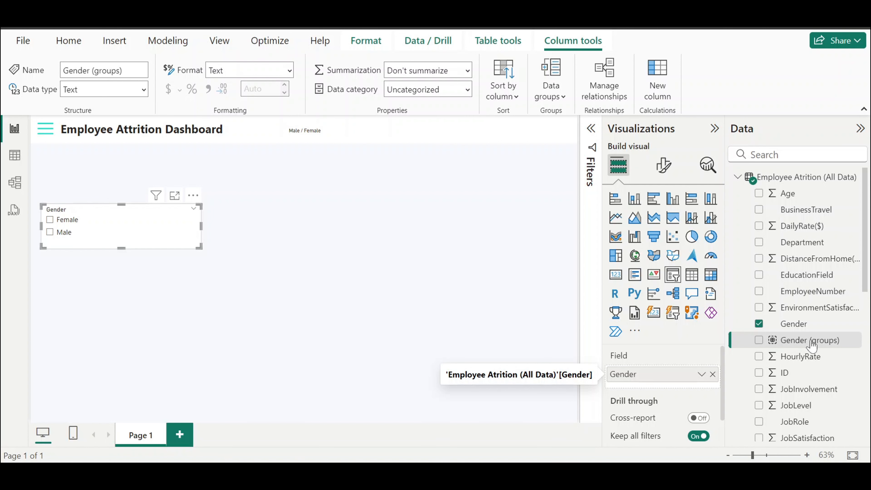
drag(811, 341, 676, 375)
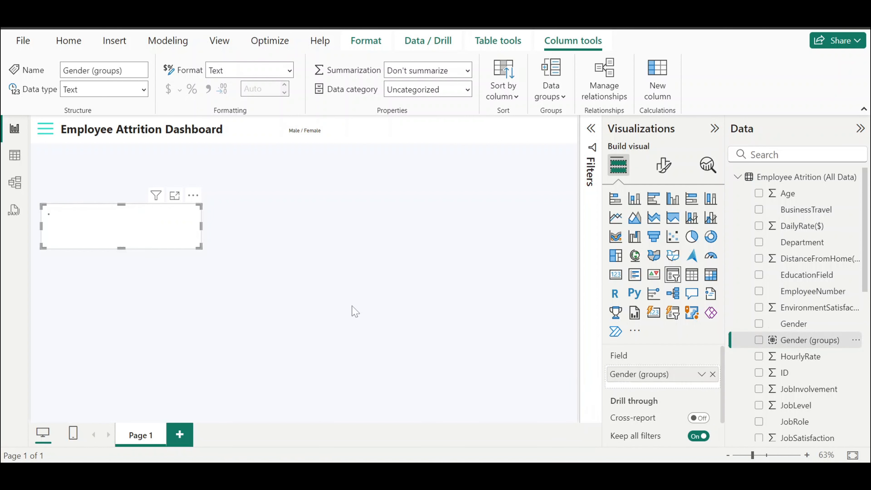
drag(138, 239, 448, 188)
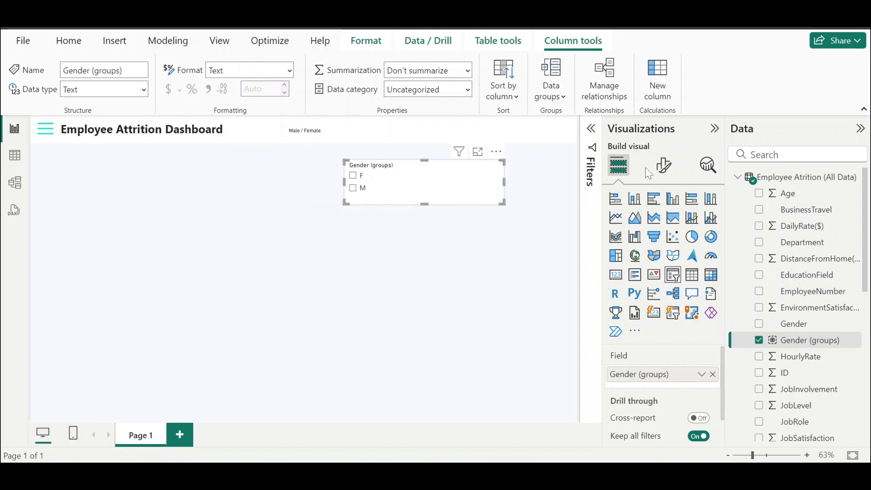
- Set the Gender (groups) slicer's style to Tile and turn off its slicer header
click(664, 166)
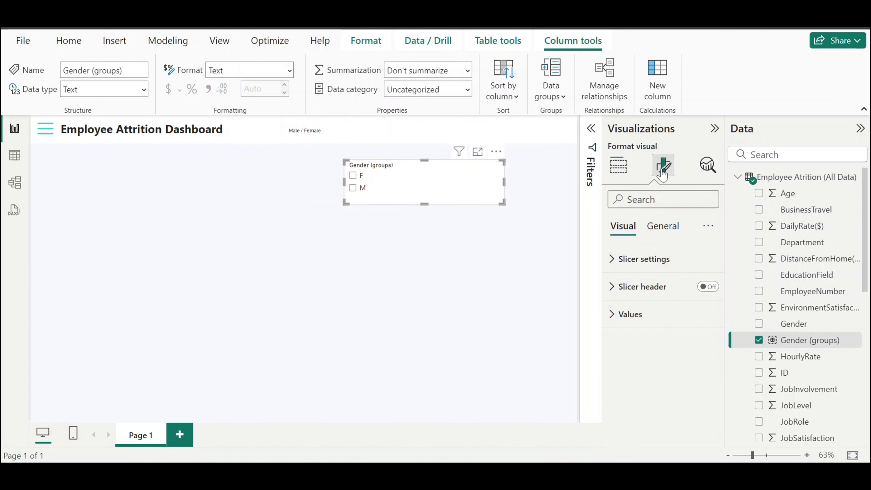
click(640, 264)
click(661, 328)
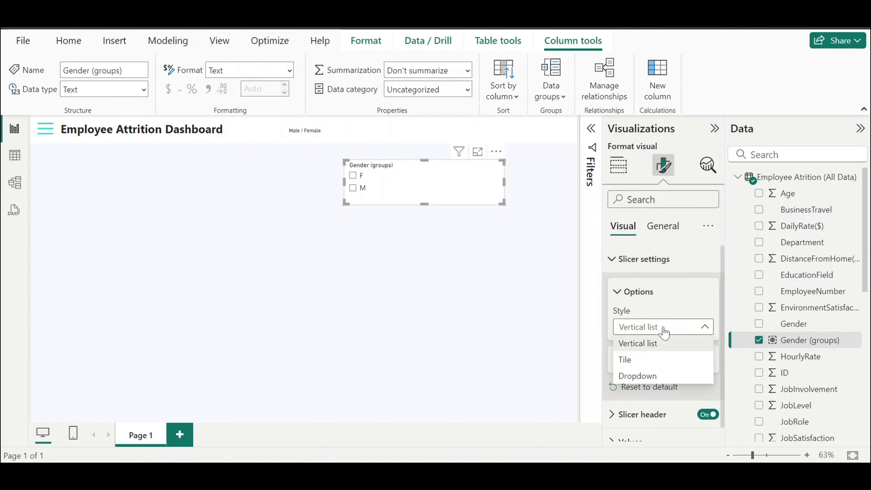
click(656, 364)
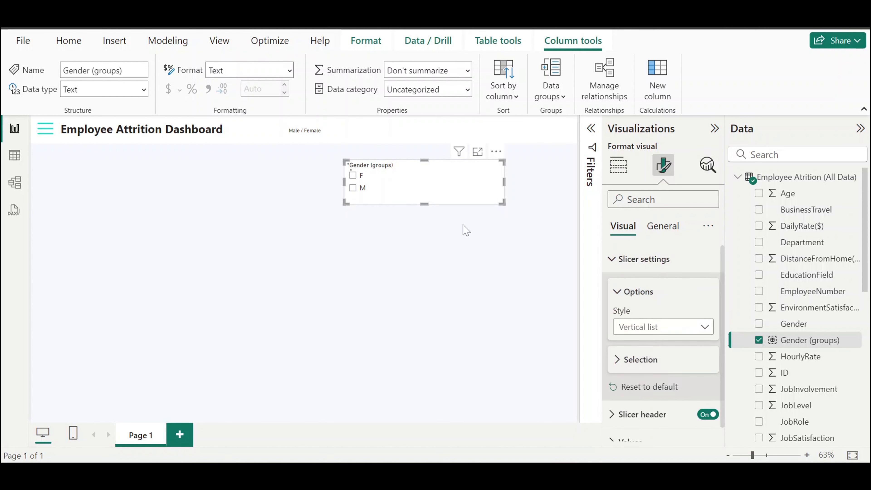
click(612, 265)
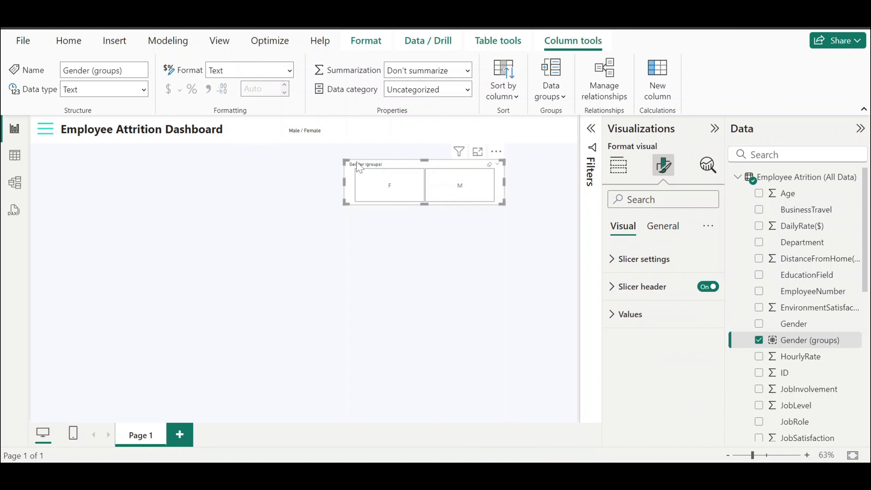
click(707, 287)
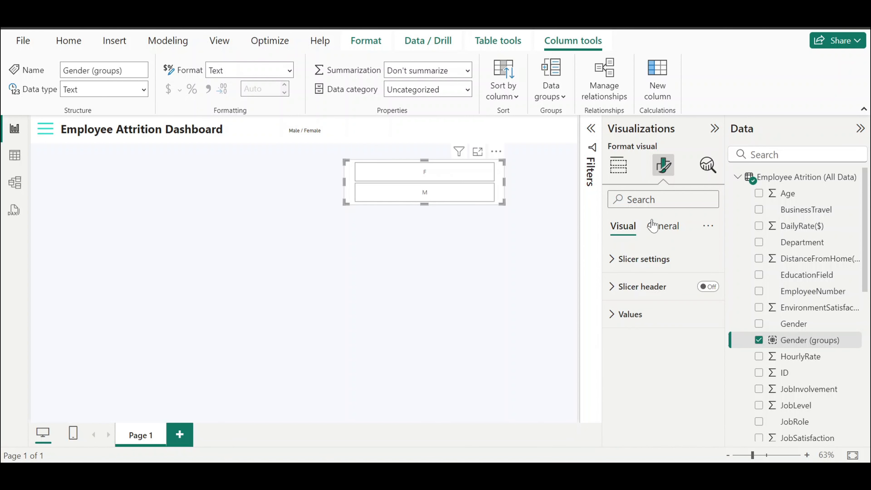
- Shrink the gender slicer to a compact row of two tiles and place it in the header beside the "Male / Female" label
drag(442, 190, 386, 189)
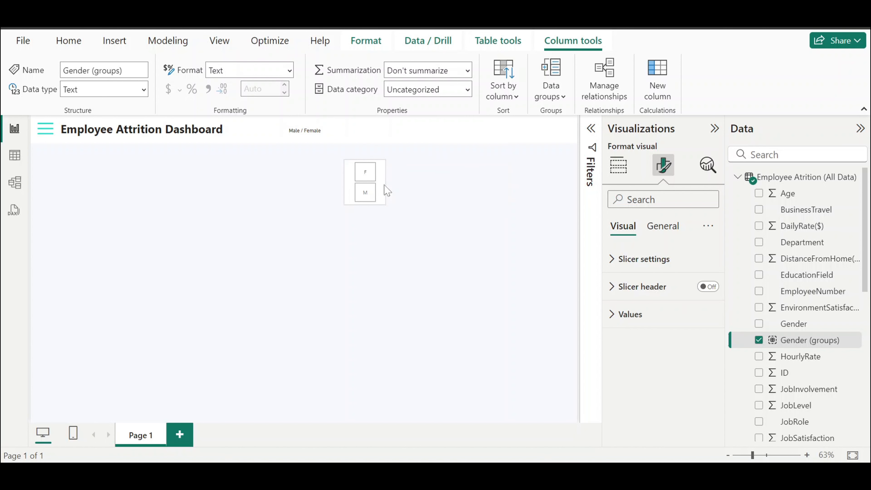
click(368, 213)
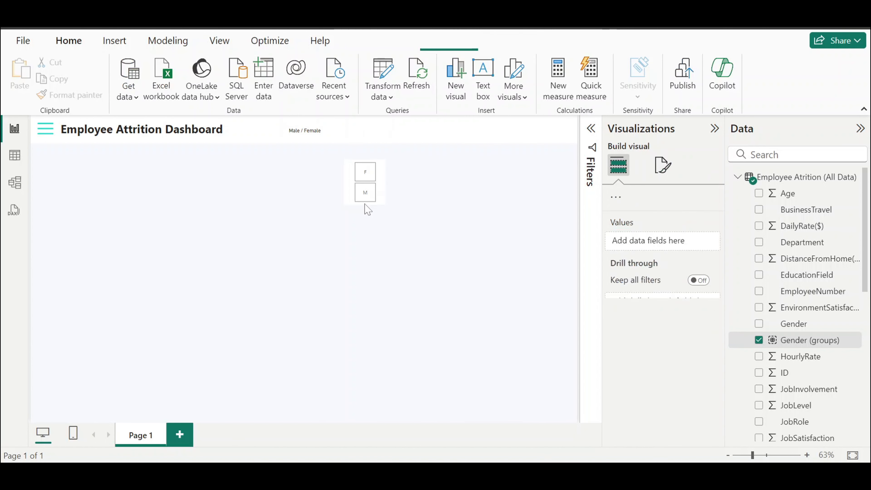
click(366, 202)
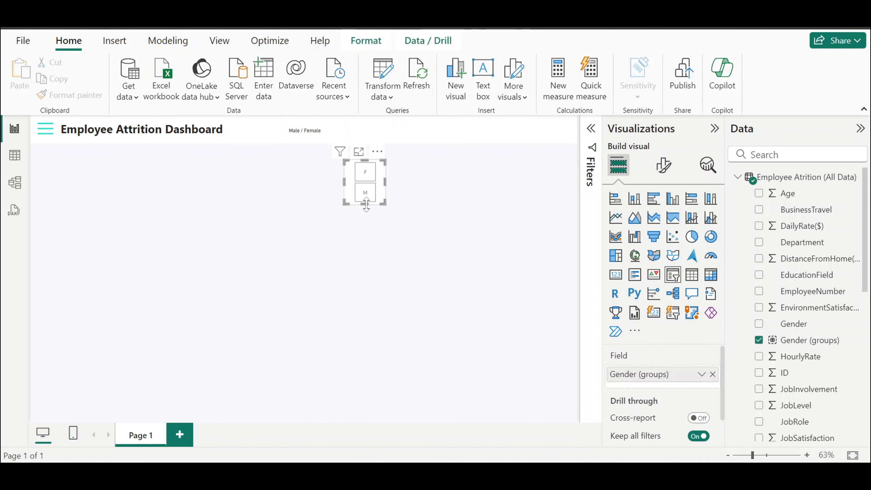
drag(366, 204, 394, 117)
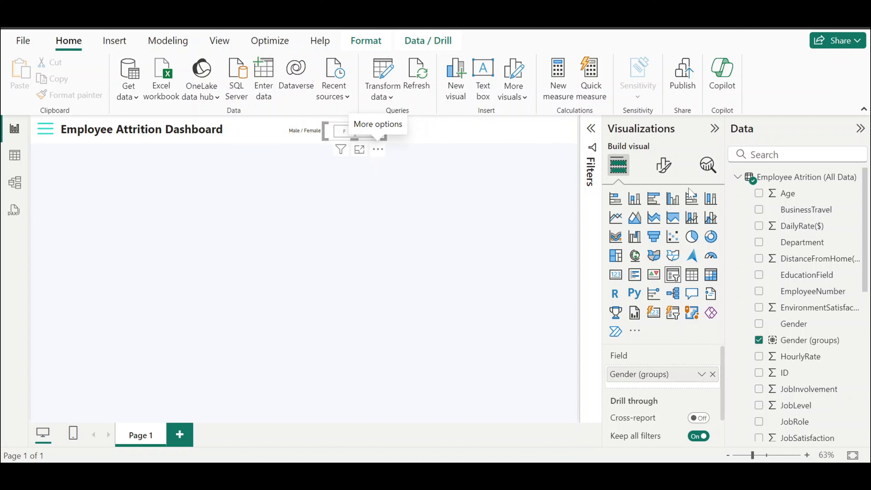
- Turn off the gender slicer's background effect
click(664, 165)
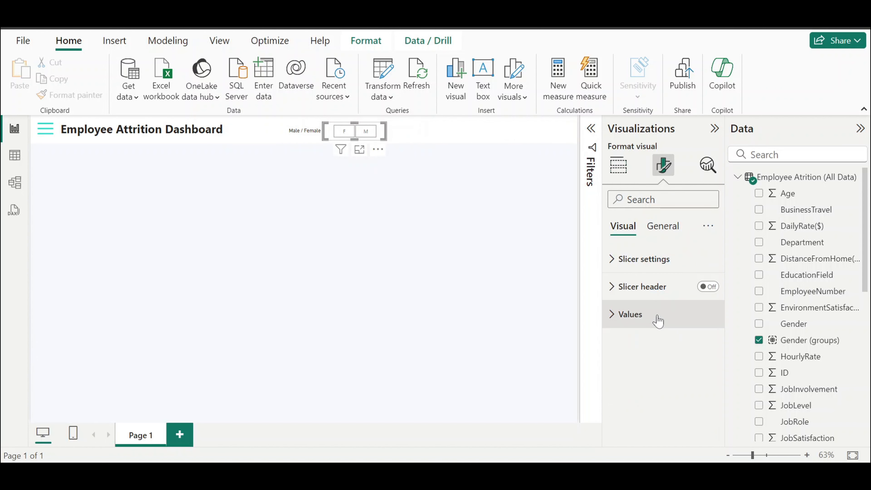
click(663, 226)
click(641, 314)
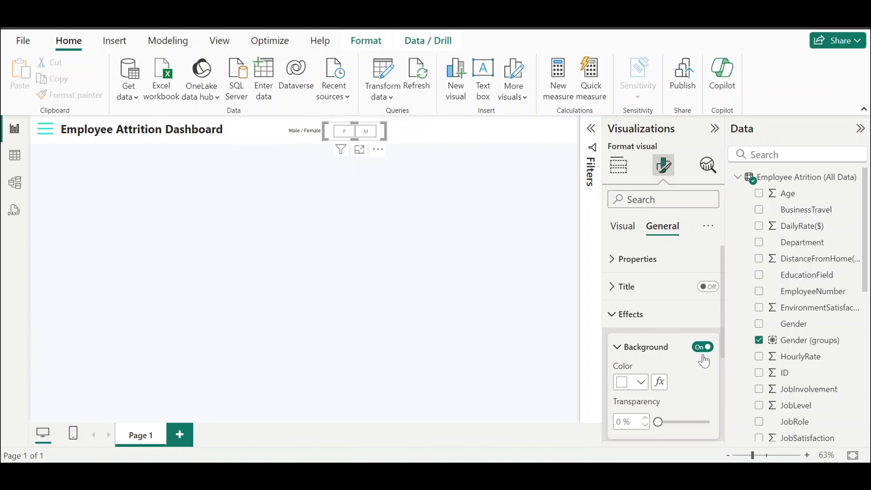
click(703, 348)
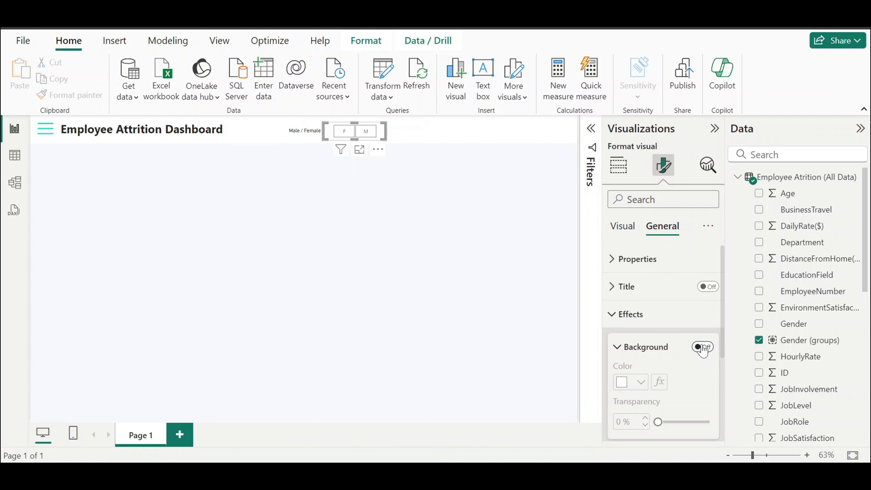
click(628, 315)
- Set the background color of the gender slicer's values to the recent color #F6F8FC
click(623, 226)
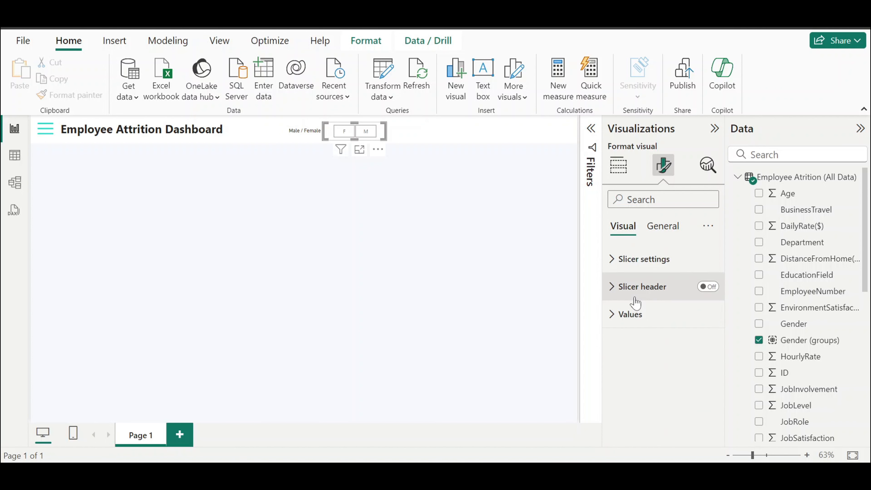
click(631, 315)
scroll(633, 320, down, 3)
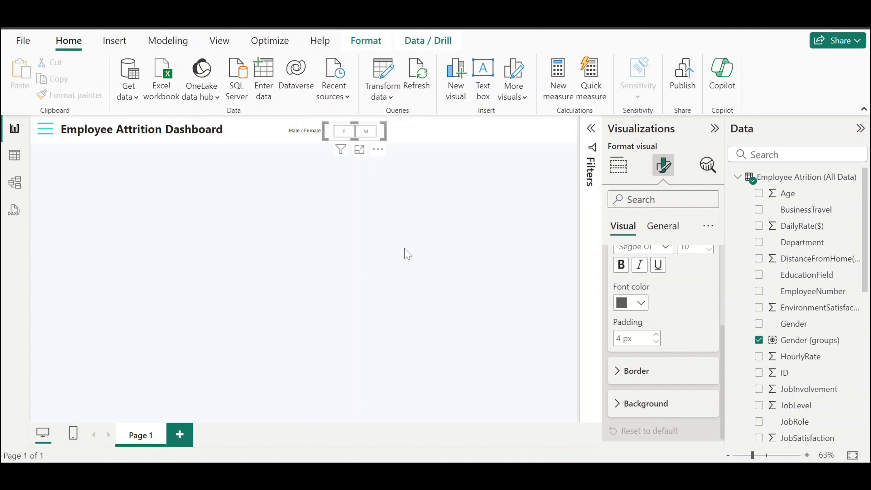
click(633, 403)
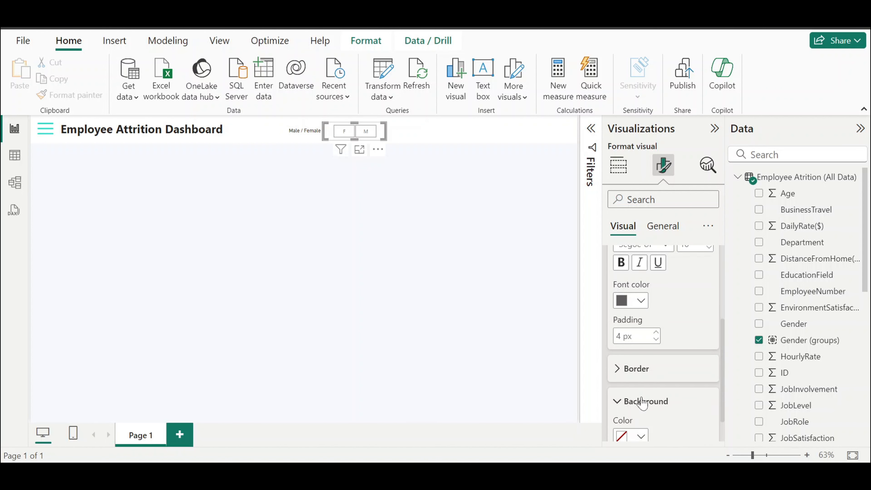
scroll(638, 405, down, 1)
click(641, 402)
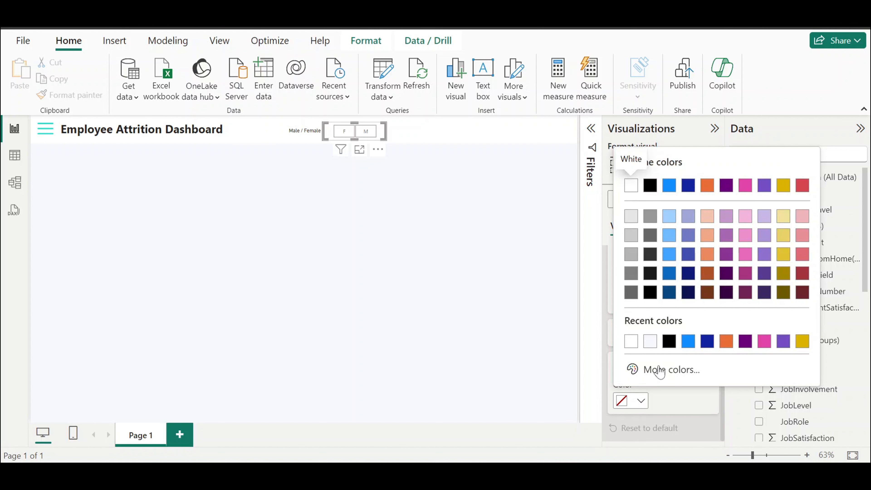
click(654, 347)
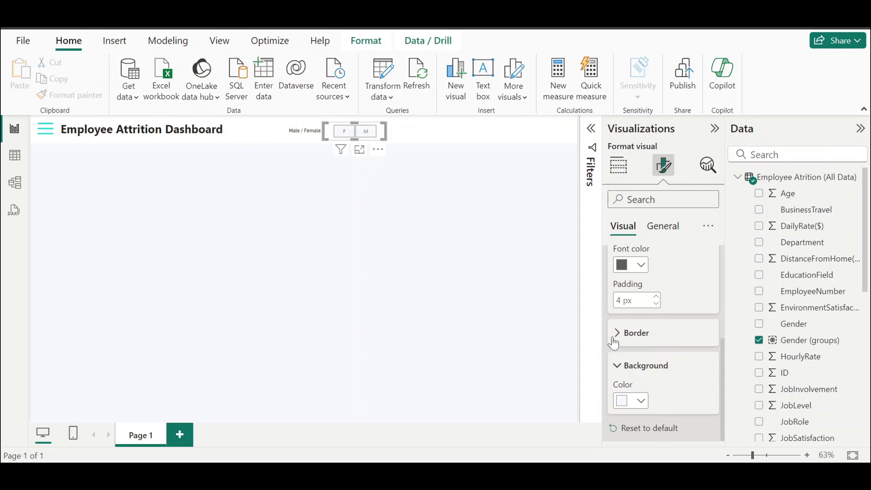
click(382, 140)
click(382, 140)
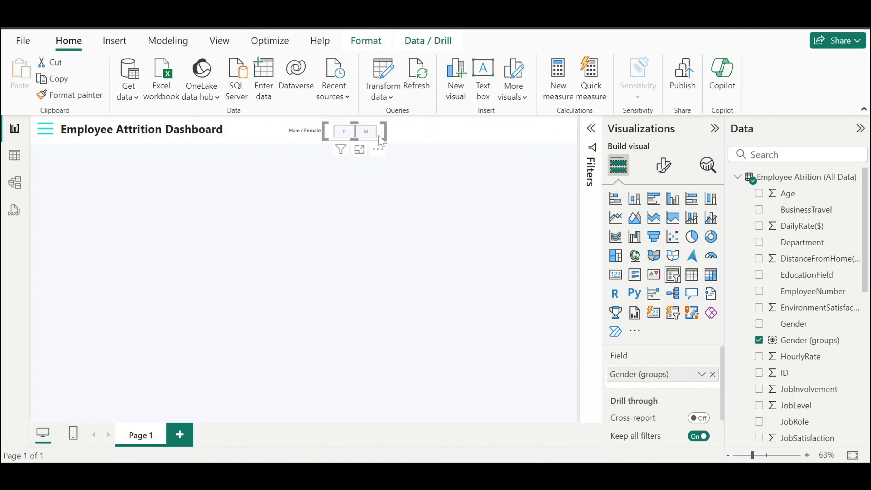
- Remove the top, left, right and bottom borders from the gender slicer's values
click(657, 168)
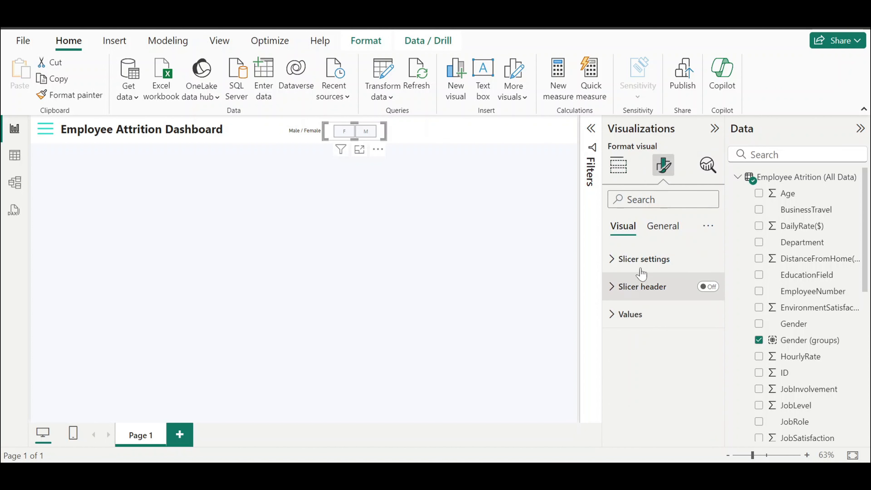
click(656, 226)
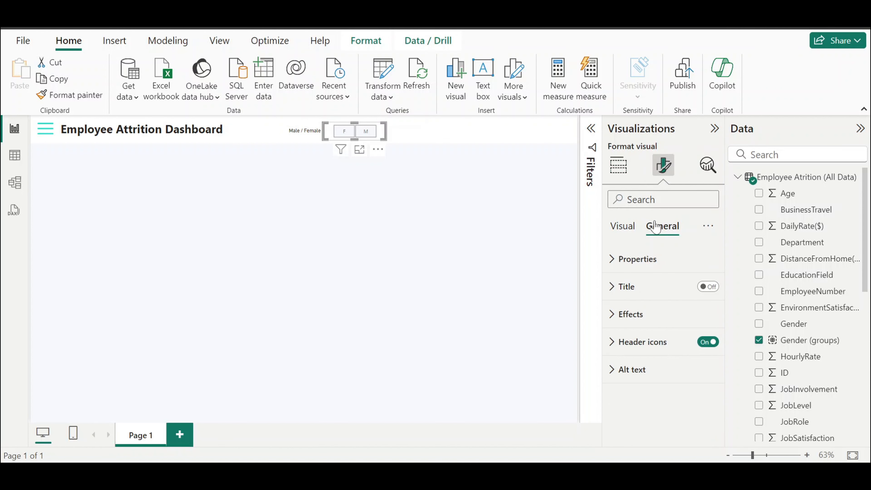
click(623, 228)
click(632, 313)
scroll(632, 319, down, 4)
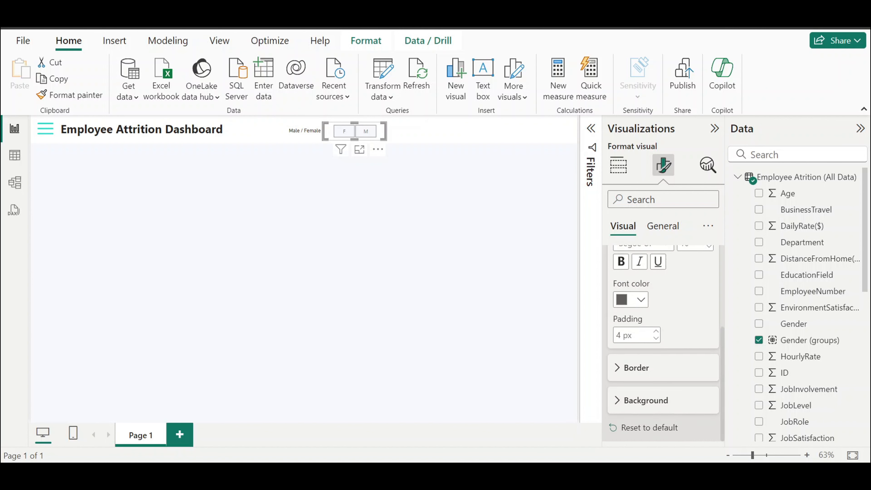
click(655, 374)
scroll(652, 371, down, 3)
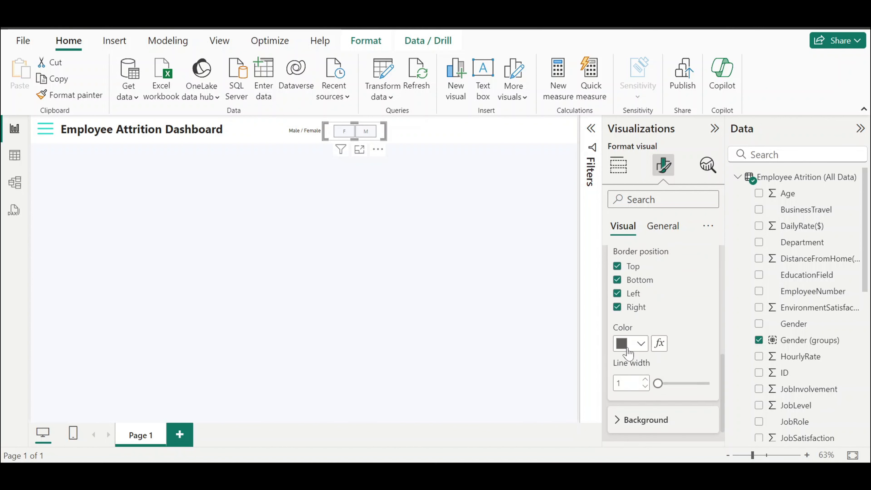
click(617, 266)
click(617, 294)
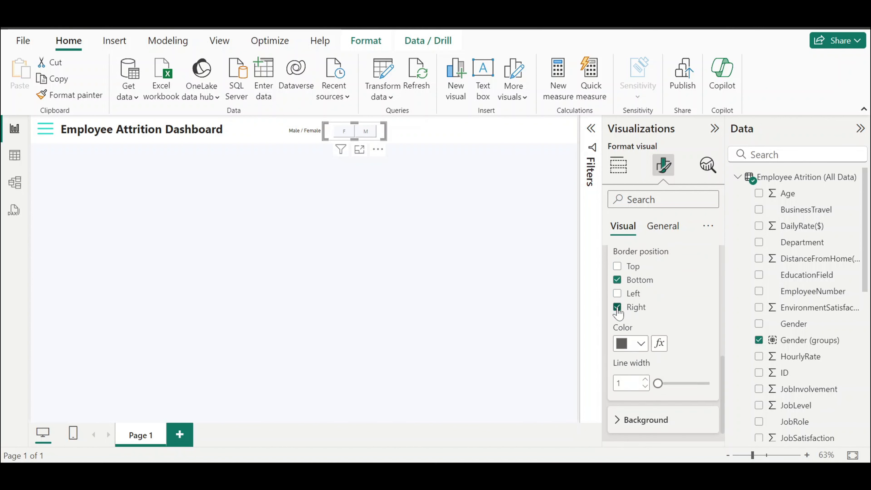
click(618, 307)
click(617, 280)
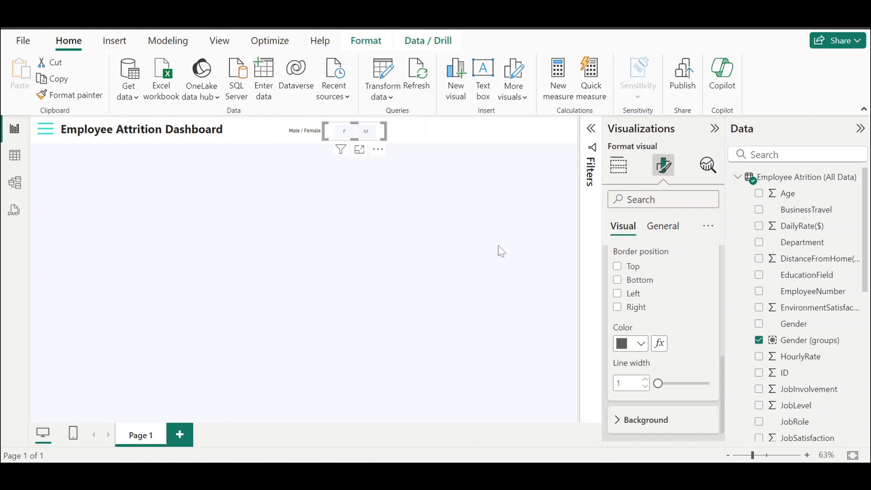
click(500, 247)
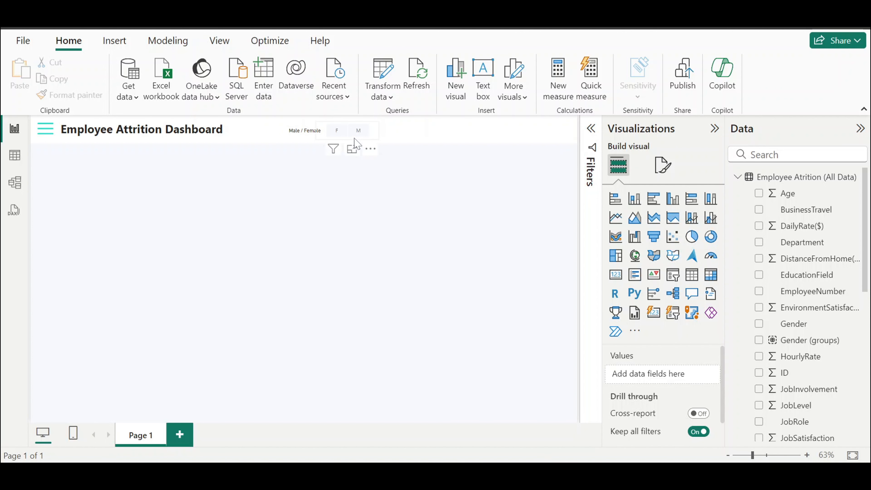
- Duplicate the gender slicer and place the copy at the far end of the header
click(355, 139)
key(ctrl+c)
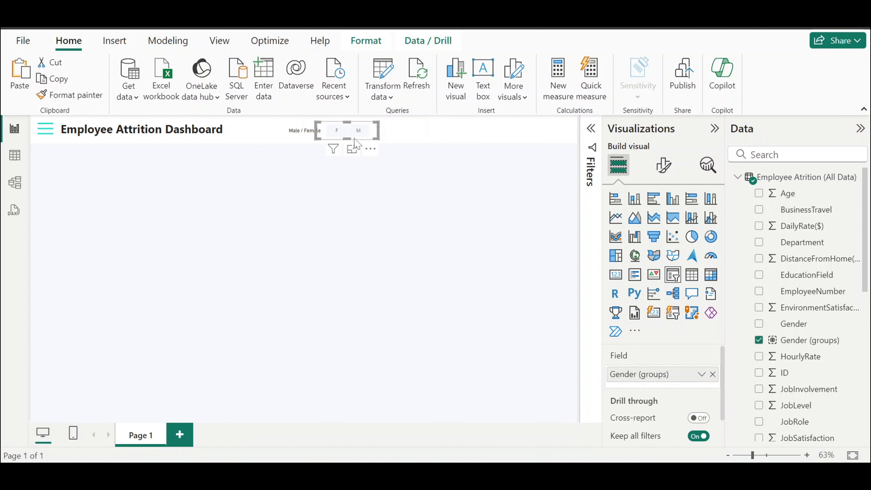
key(ctrl+v)
drag(375, 155, 566, 155)
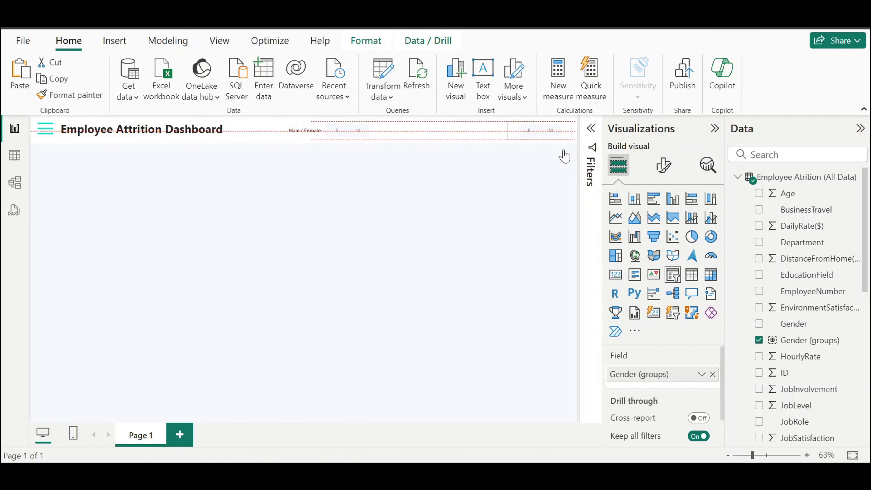
- Replace Gender (groups) with Department in the copied slicer and widen it toward the gender slicer to fit three tiles in one row
click(713, 375)
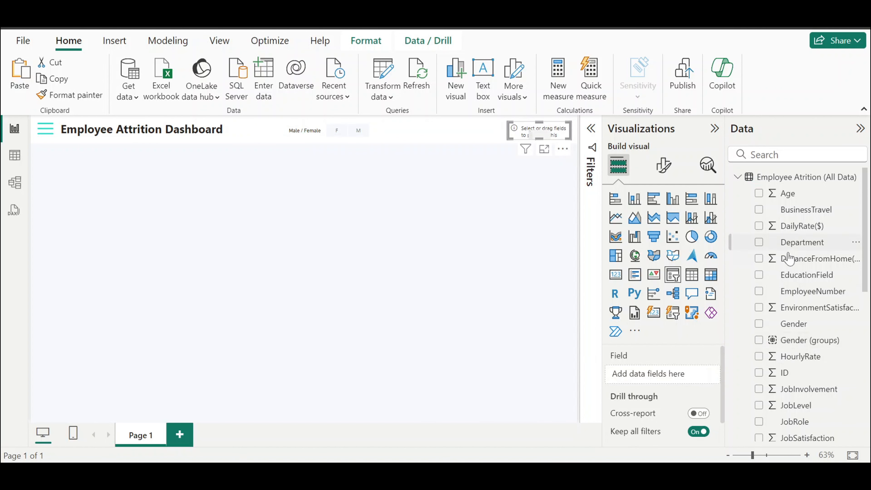
scroll(789, 260, down, 2)
scroll(793, 288, up, 2)
drag(807, 245, 681, 382)
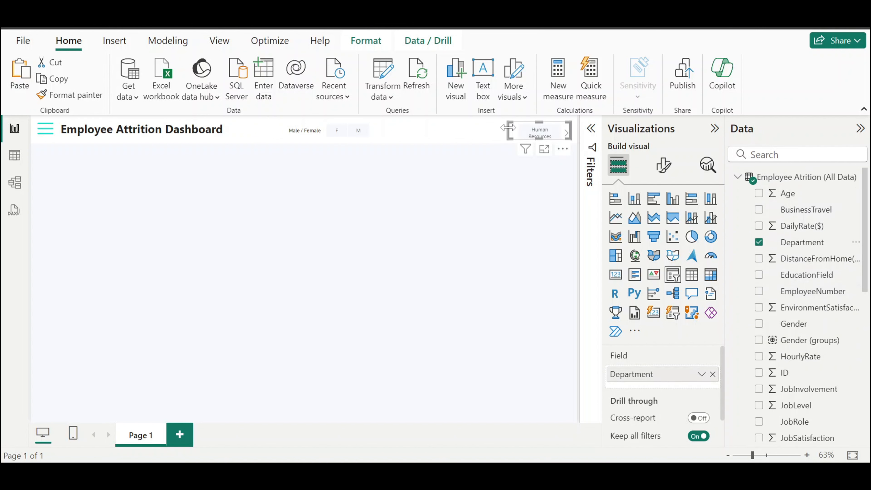
drag(508, 128, 400, 136)
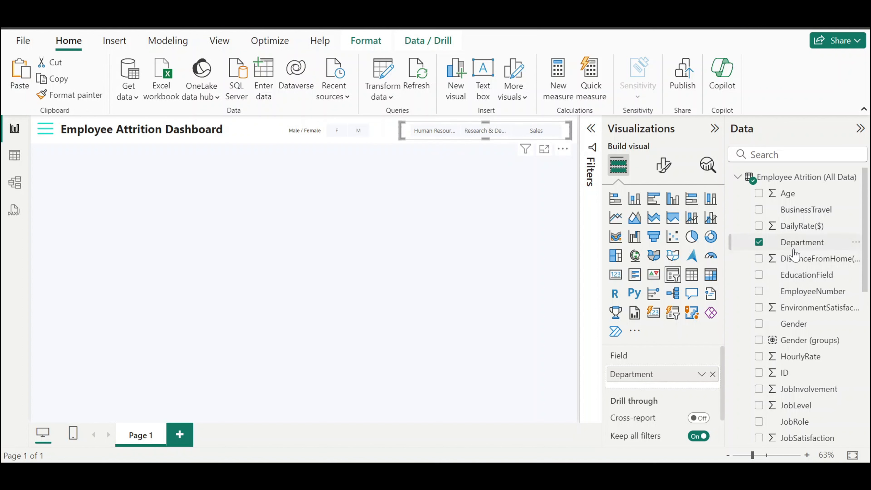
- Start a new group on the Department field and group Human Resources under the name "HR"
right_click(812, 243)
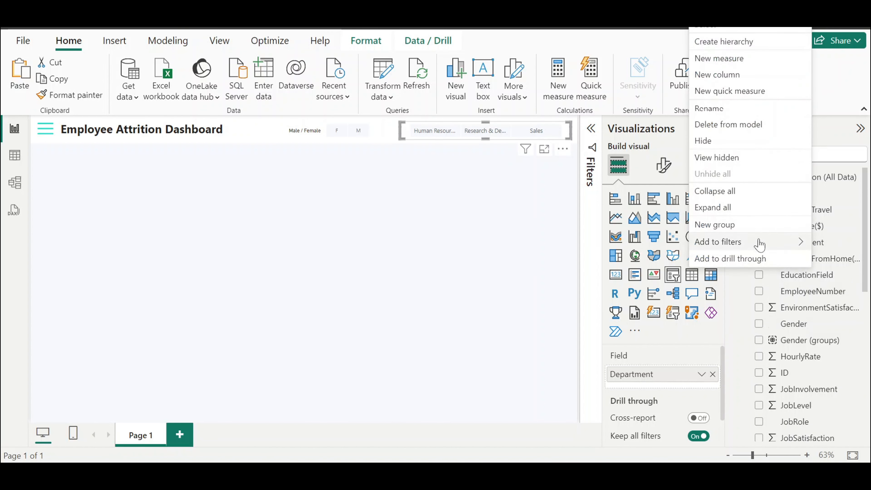
click(753, 227)
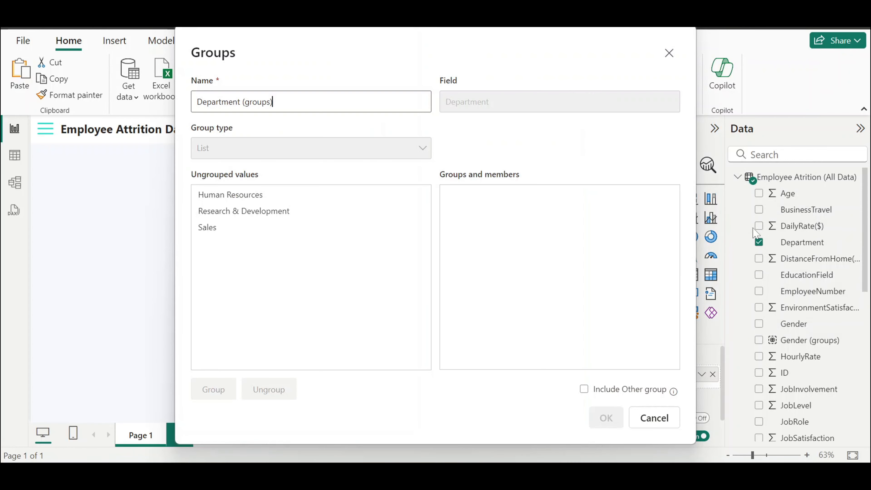
click(247, 196)
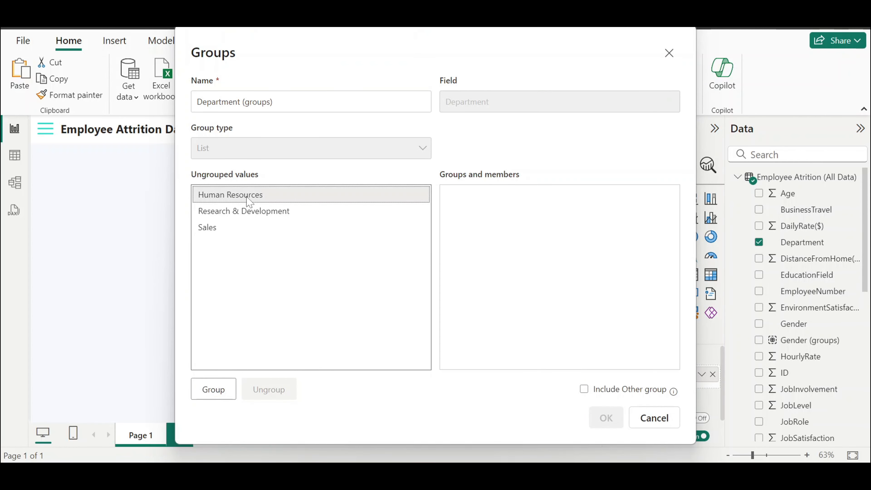
click(222, 390)
double_click(495, 196)
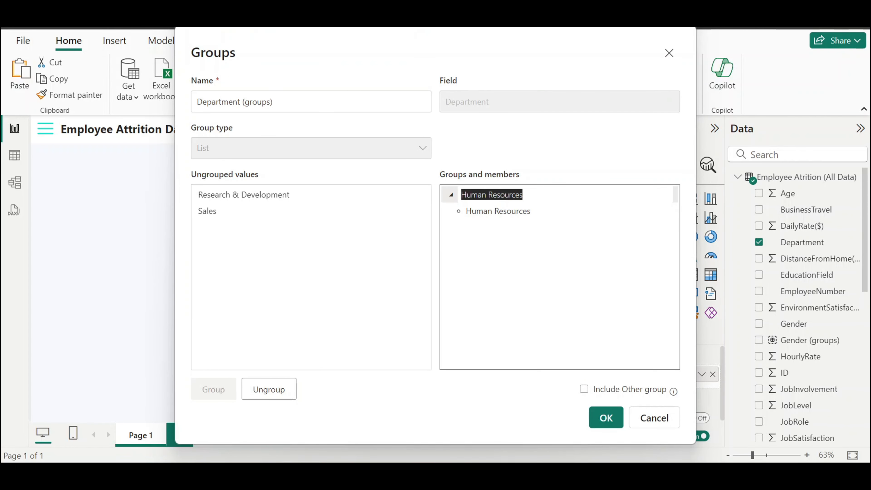
text(HR)
click(346, 266)
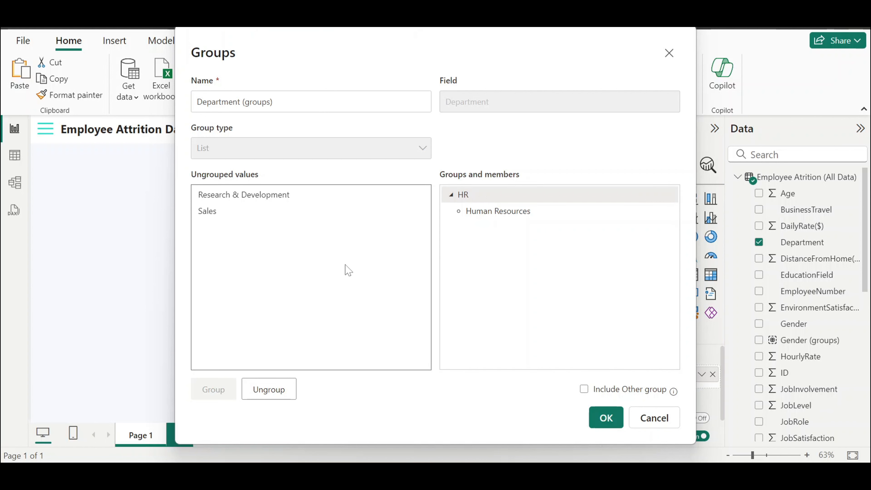
- Group Research & Development under the name "R & D" and Sales as its own group, and save the Department groups
click(267, 199)
click(213, 390)
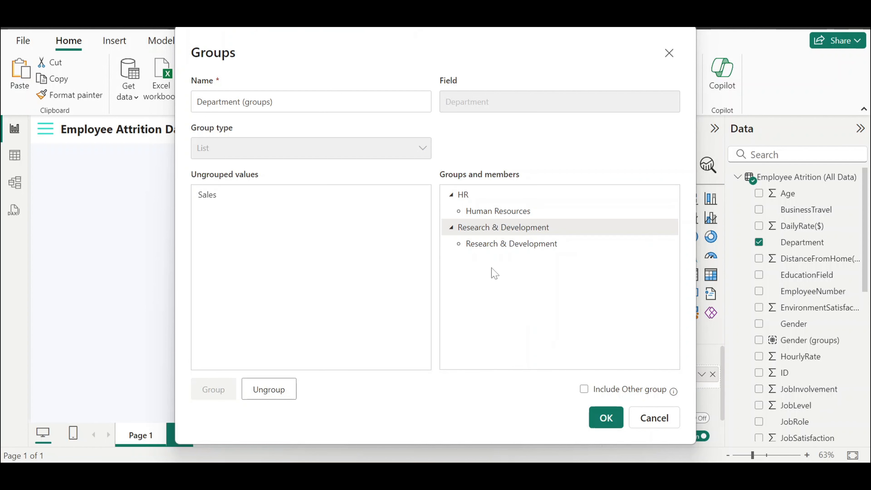
double_click(520, 227)
text(R & D)
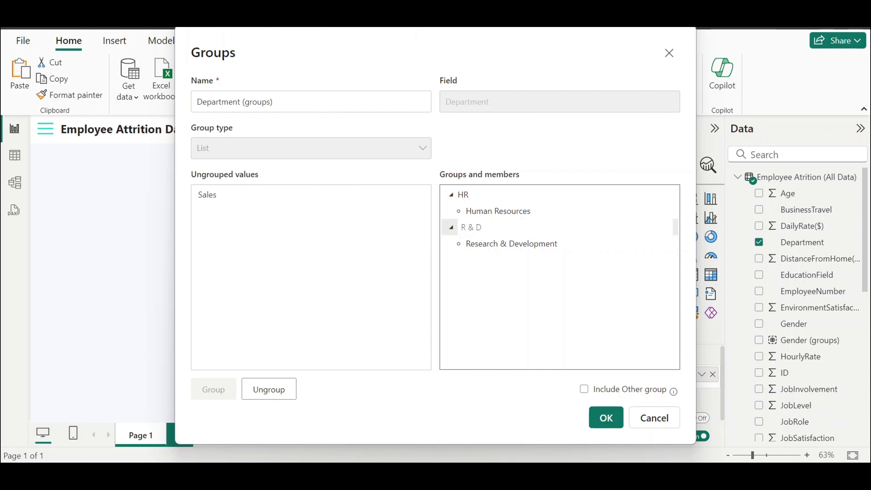
key(Return)
click(225, 199)
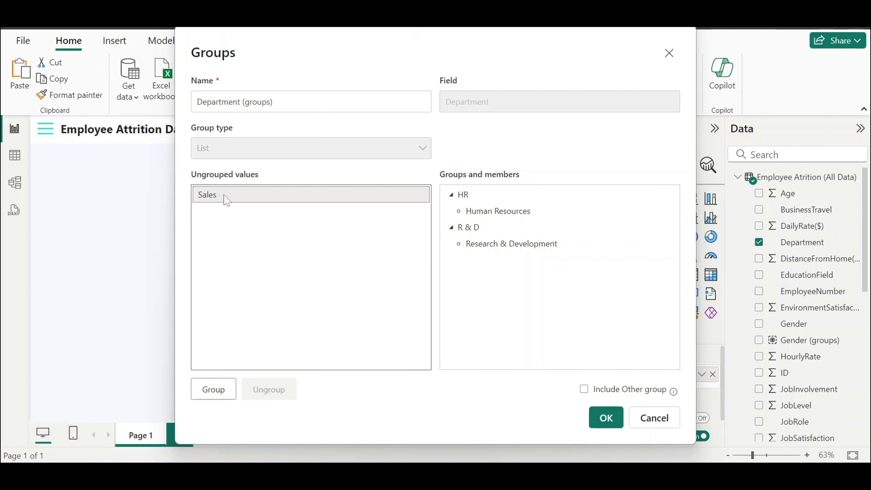
click(227, 403)
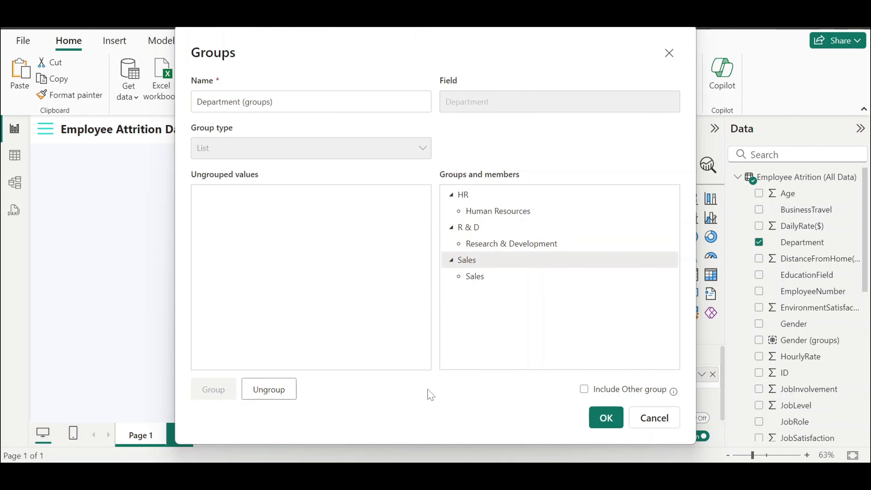
click(606, 420)
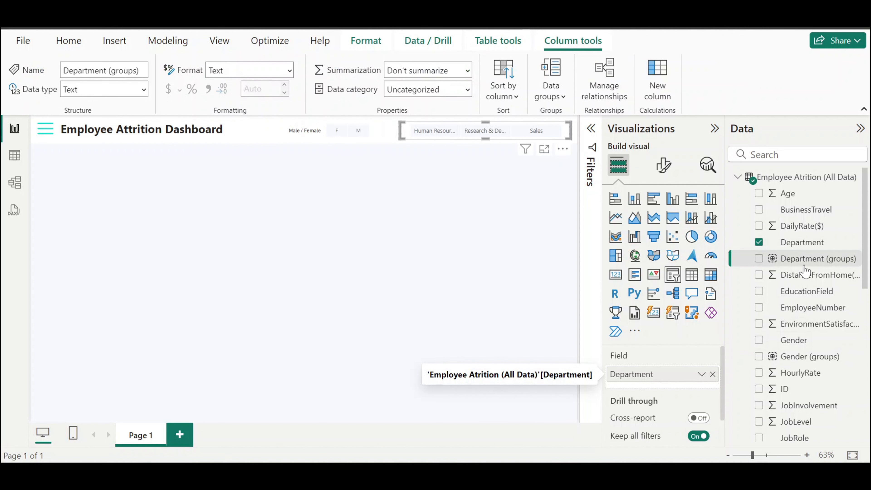
- Replace Department with Department (groups) in the department slicer and narrow the slicer toward the header's far end
drag(817, 260, 674, 376)
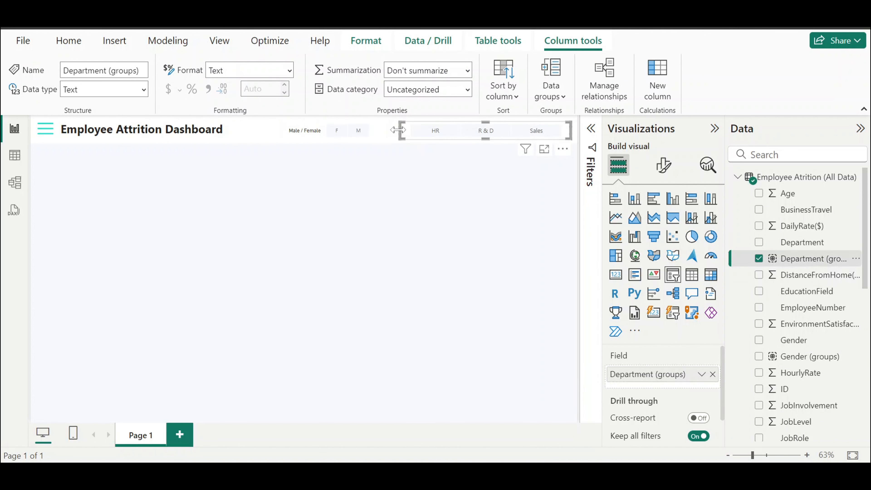
drag(398, 129, 479, 153)
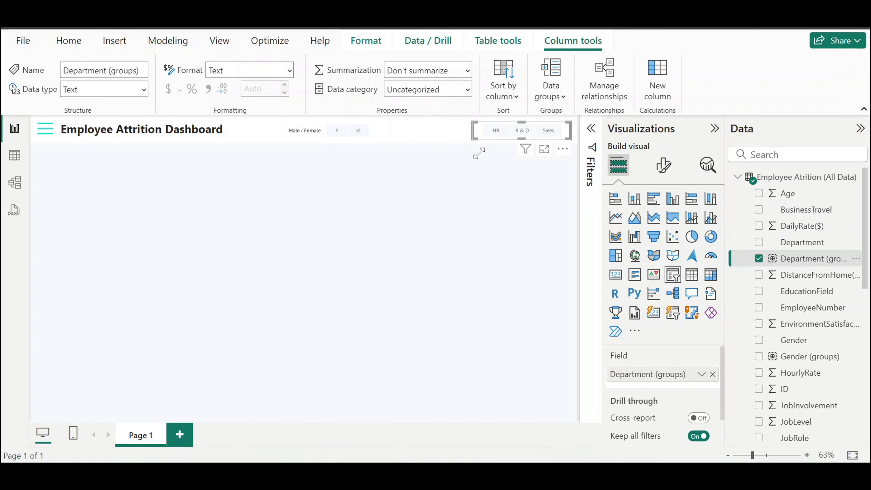
click(324, 146)
- Change the gender slicer's label text to uppercase "MALE / FEMALE"
click(304, 140)
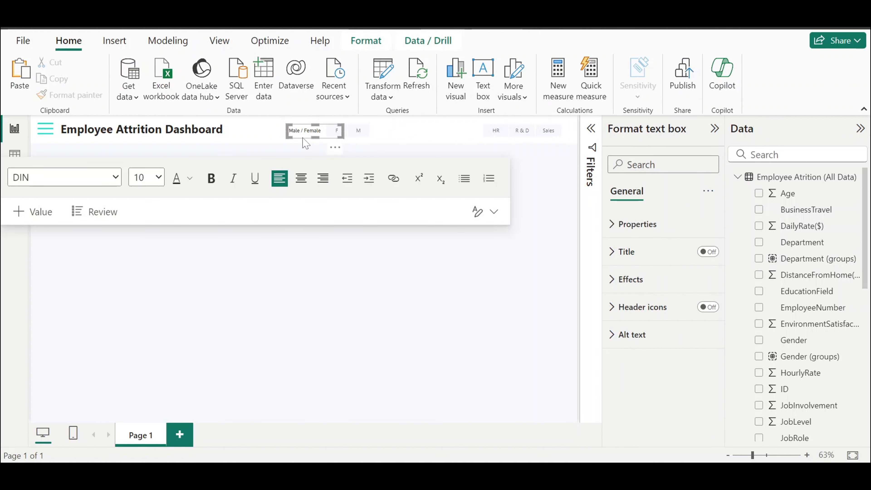
double_click(313, 131)
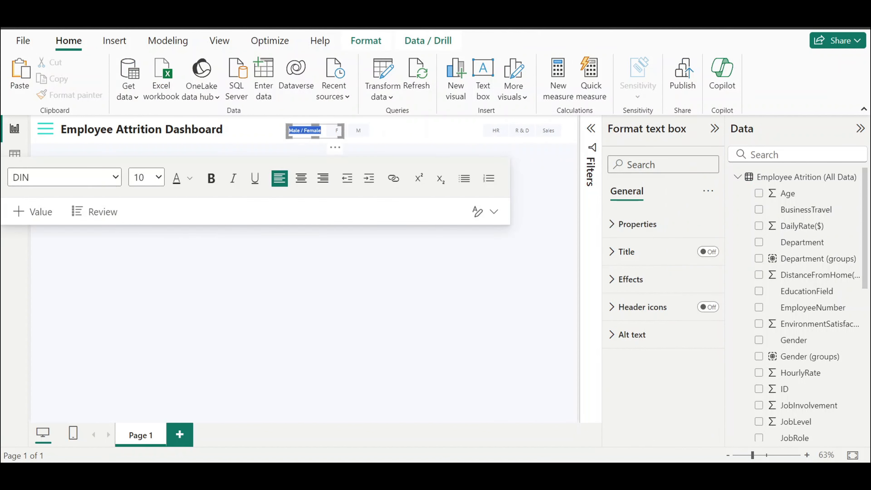
text(MALE / FEMALE)
click(298, 146)
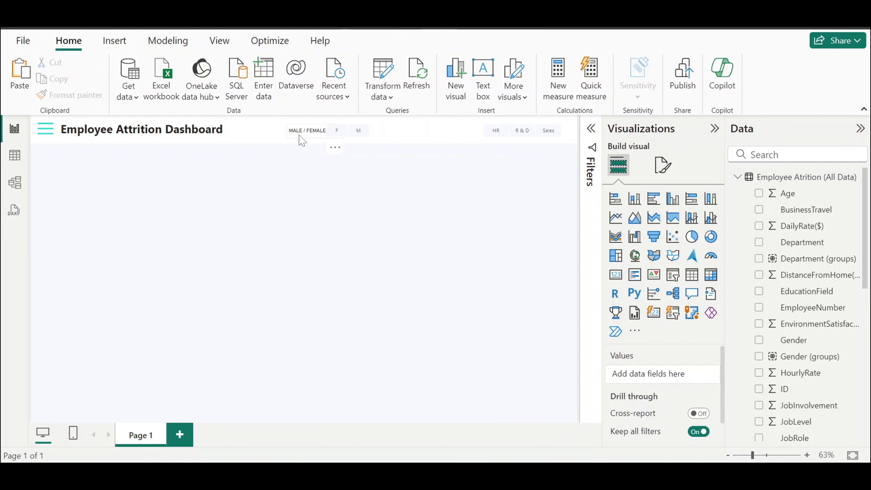
- Duplicate the MALE / FEMALE label, place the copy just before the department slicer and change its text to "DEPARTMENT"
click(300, 136)
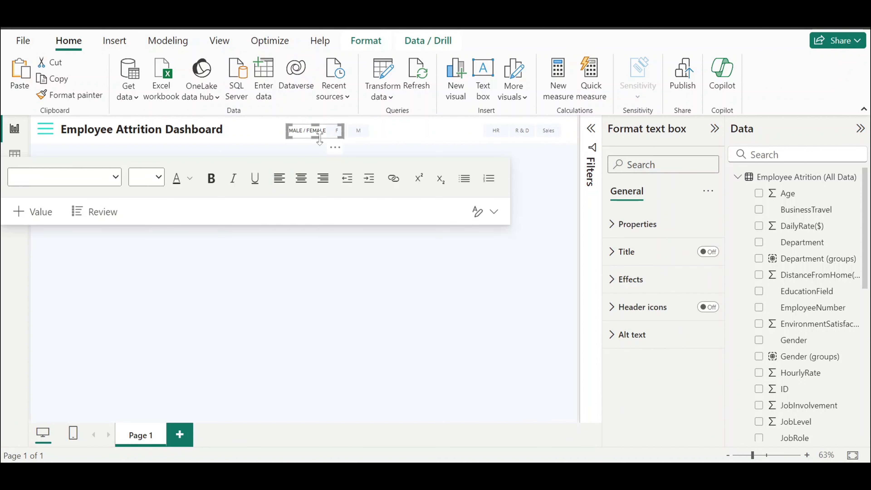
mouse_move(333, 153)
mouse_down()
mouse_move(407, 157)
mouse_move(298, 154)
mouse_move(336, 149)
mouse_up()
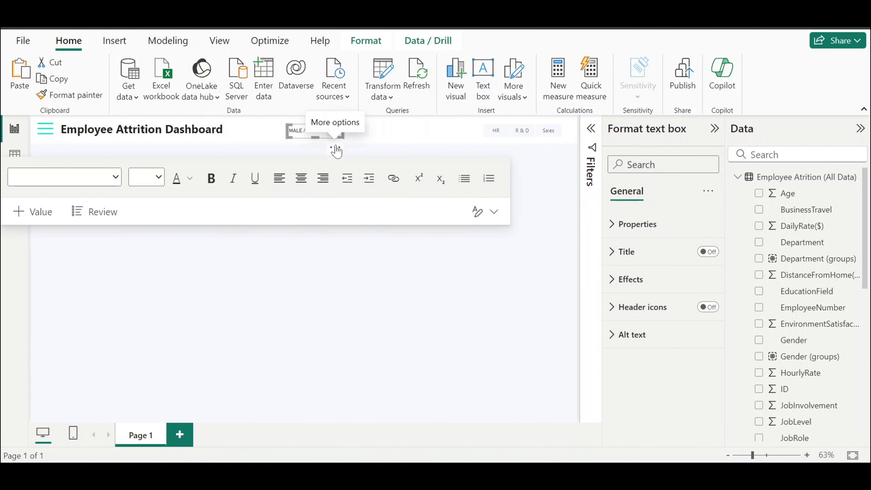
key(ctrl+v)
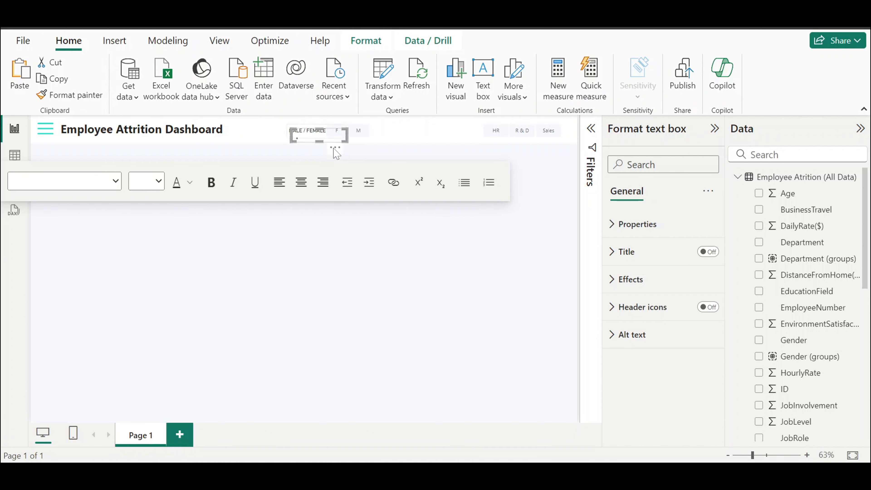
drag(339, 153, 474, 154)
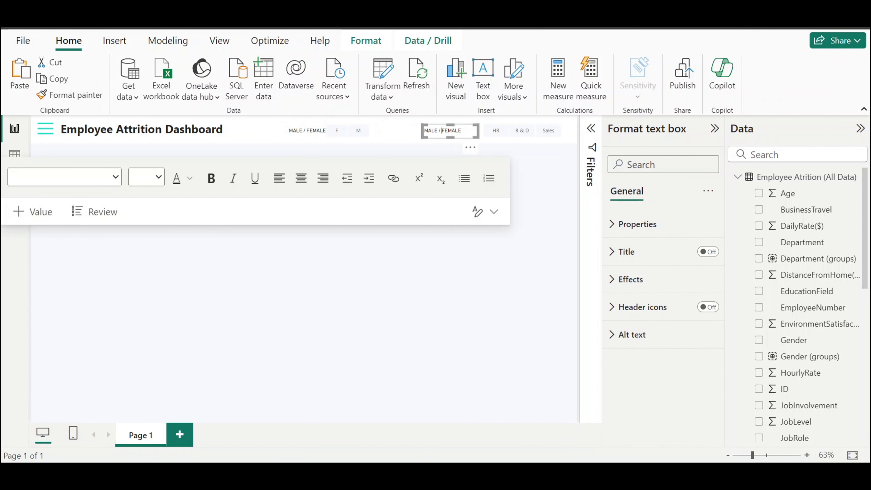
triple_click(450, 130)
text(DEPARTMENT)
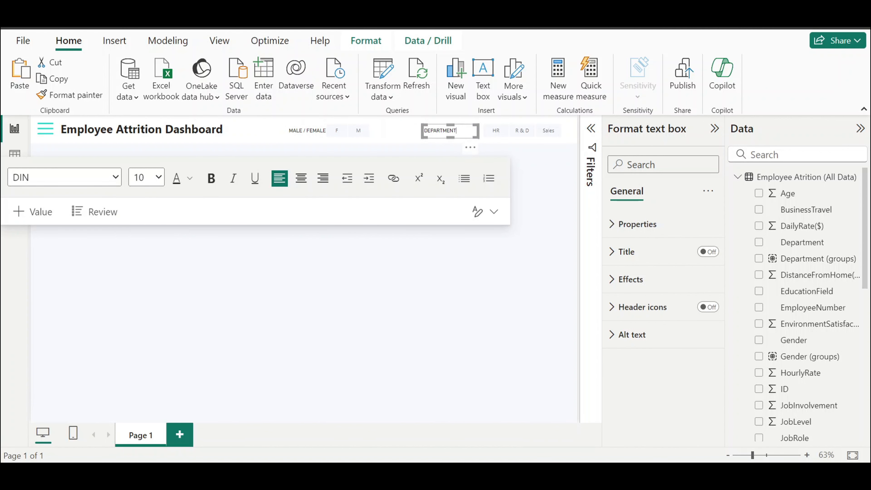
click(531, 206)
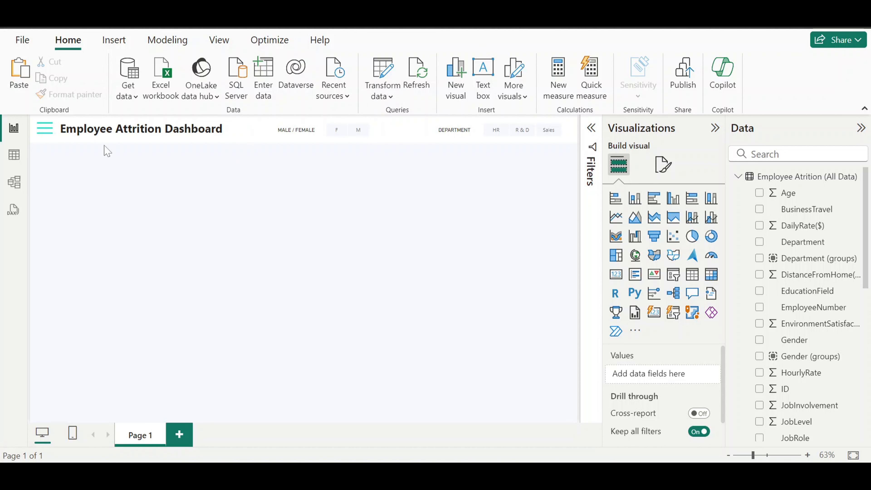
- Insert a rectangle shape with height 130 and width 155 and place it just below the dashboard title
click(114, 39)
click(476, 98)
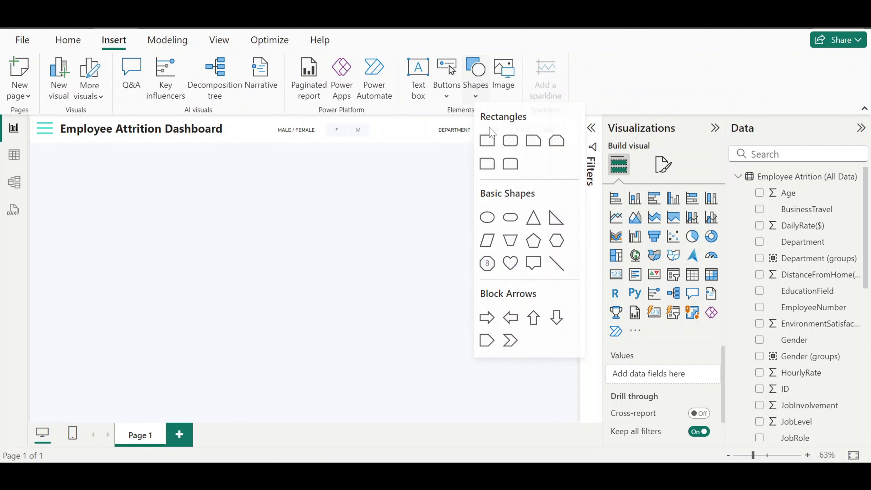
click(487, 141)
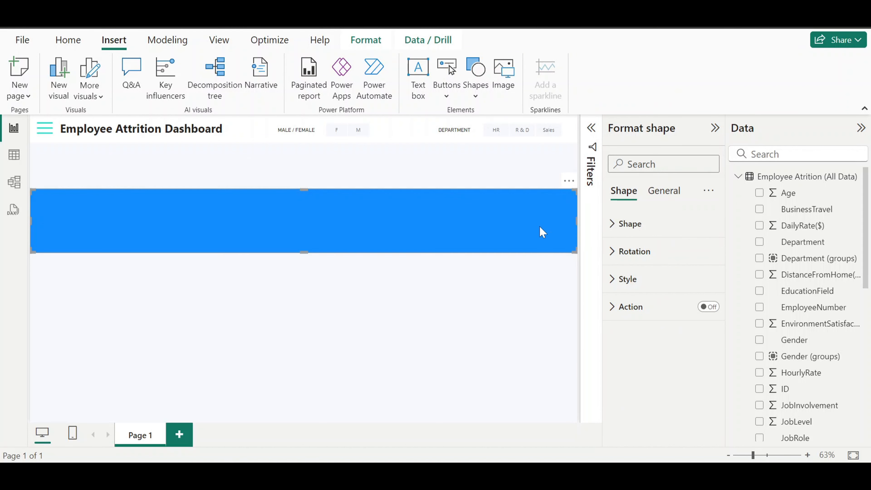
click(661, 192)
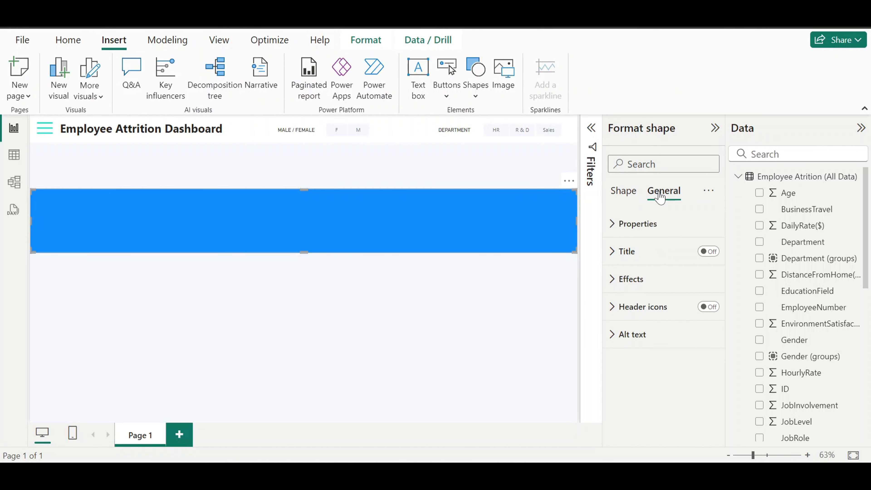
click(642, 224)
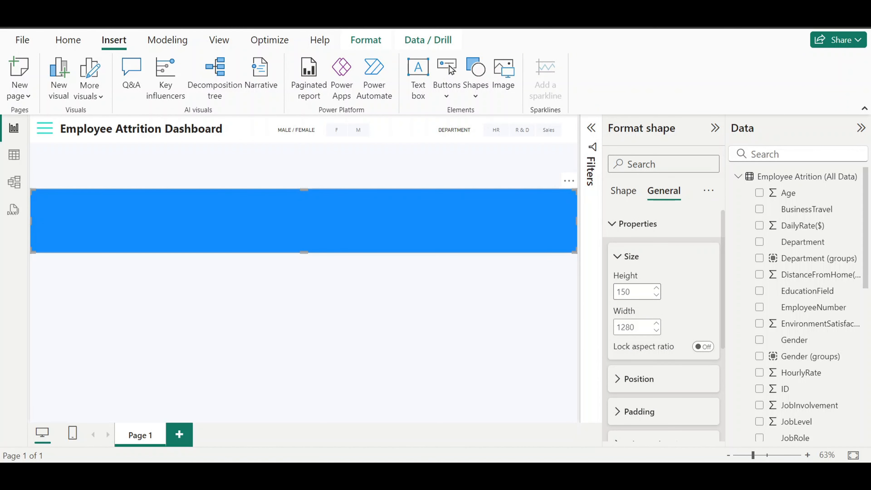
double_click(625, 291)
text(130)
key(Tab)
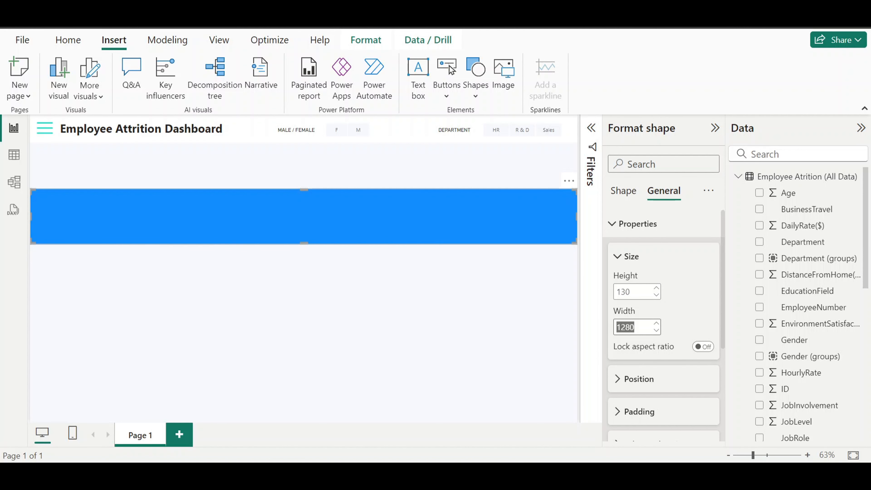
text(155)
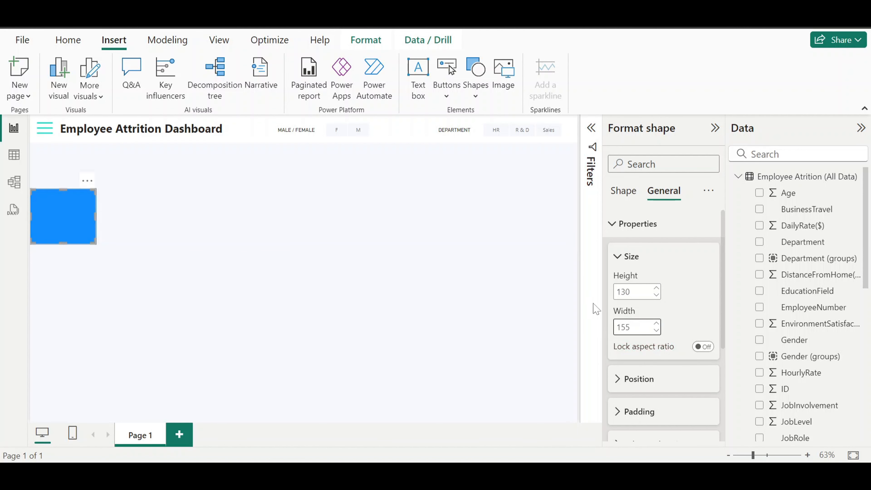
drag(66, 224, 93, 195)
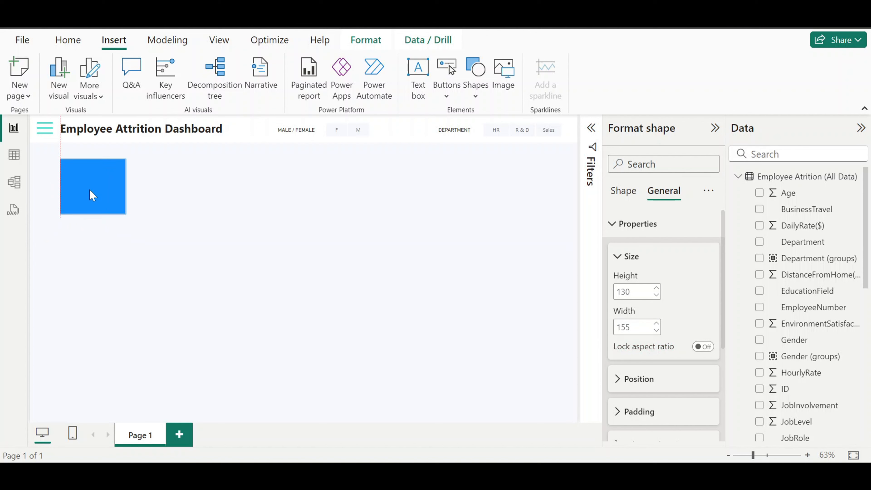
- Fill the rectangle with white and turn off its border
click(622, 193)
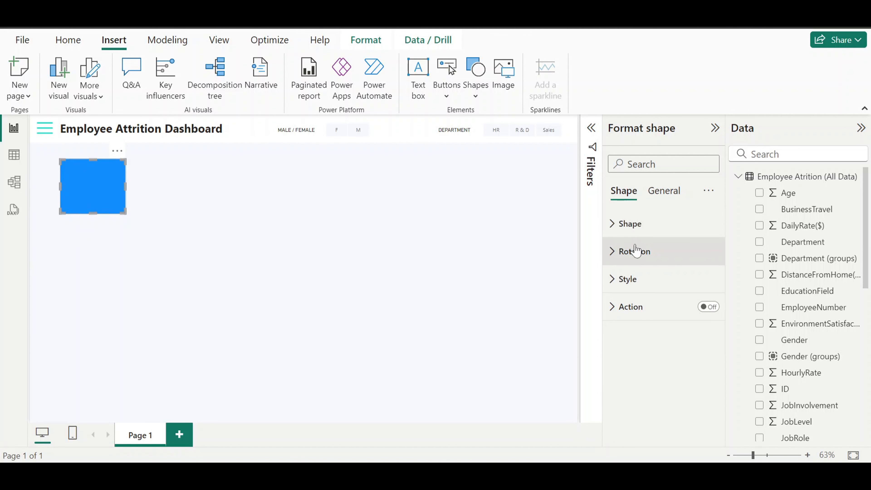
click(628, 224)
click(628, 396)
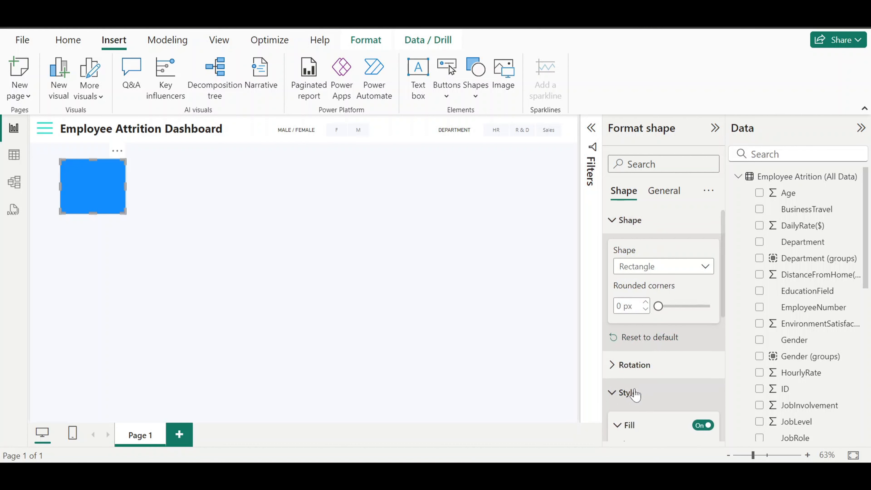
click(636, 262)
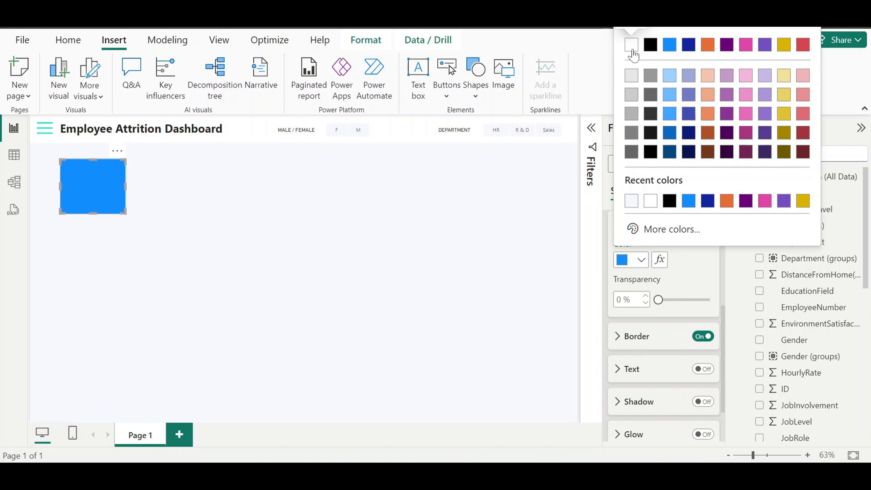
click(628, 44)
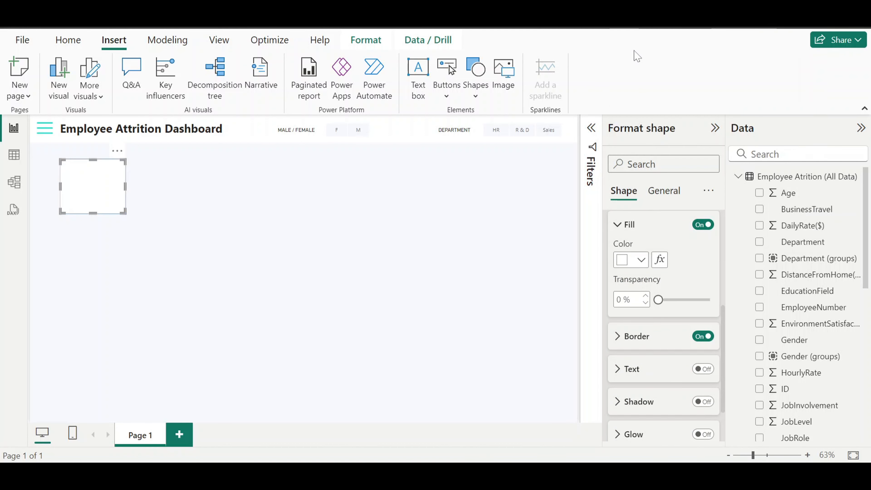
click(703, 336)
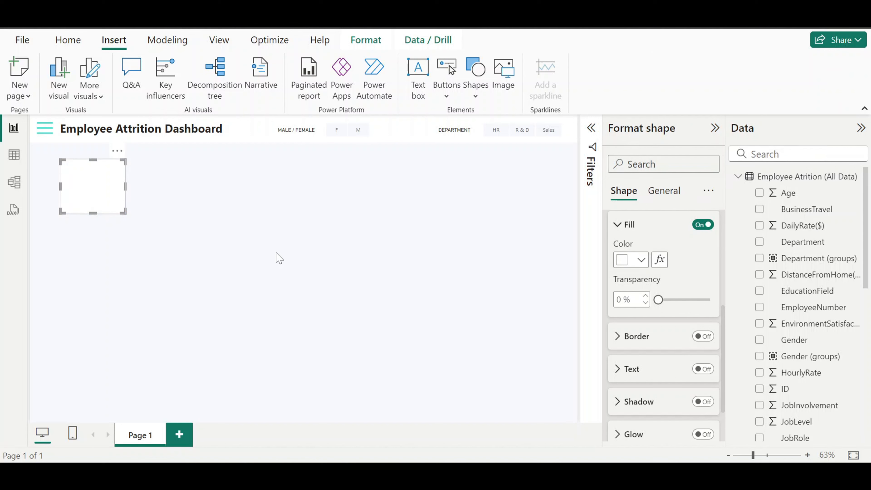
click(268, 256)
- Duplicate the white rectangle three times and arrange the four rectangles in one row below the header
click(103, 203)
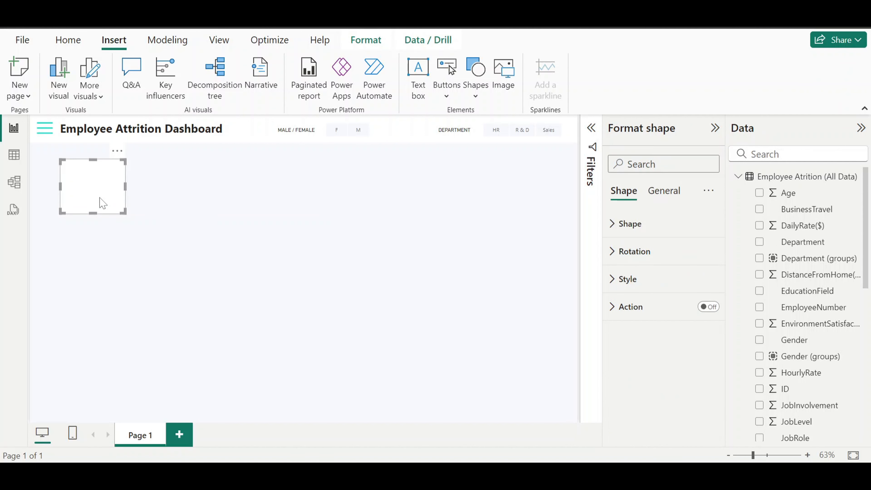
drag(103, 203, 321, 204)
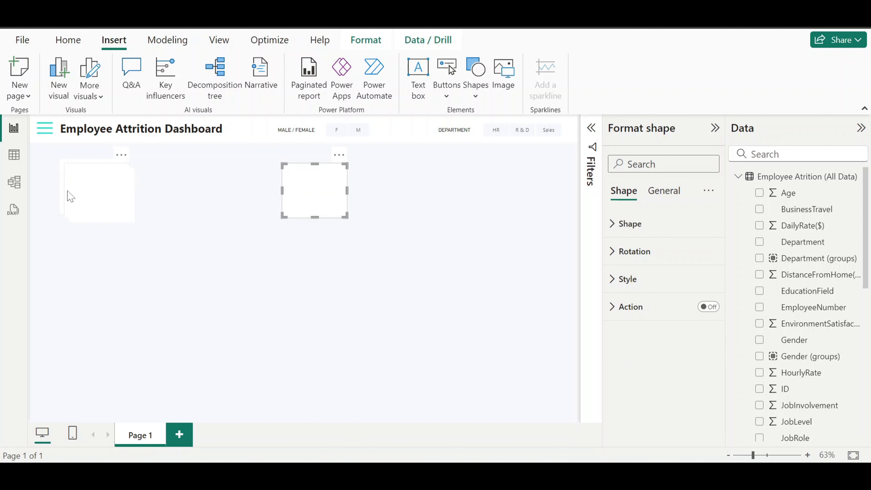
drag(249, 197, 52, 192)
mouse_move(179, 195)
mouse_down()
mouse_move(193, 193)
mouse_move(187, 183)
mouse_up()
drag(234, 198, 228, 194)
drag(296, 196, 298, 196)
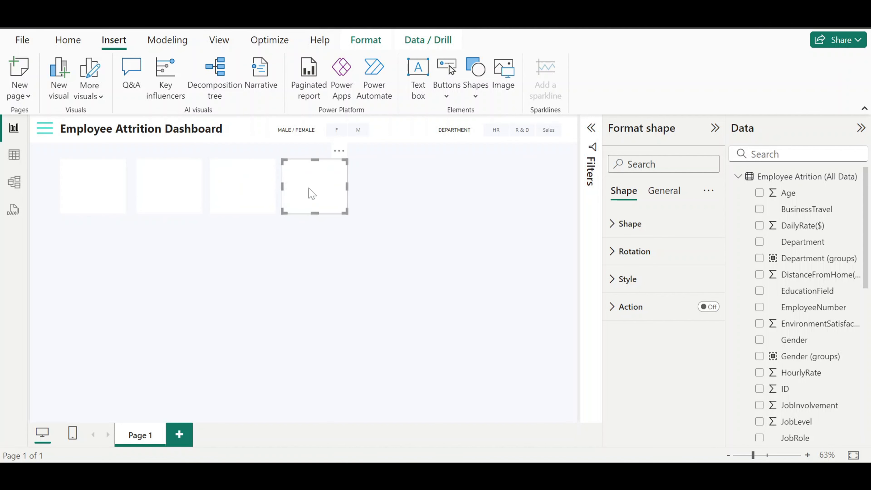
- Select all four white rectangles and distribute them horizontally
ctrl+click(242, 194)
ctrl+click(154, 190)
ctrl+click(83, 189)
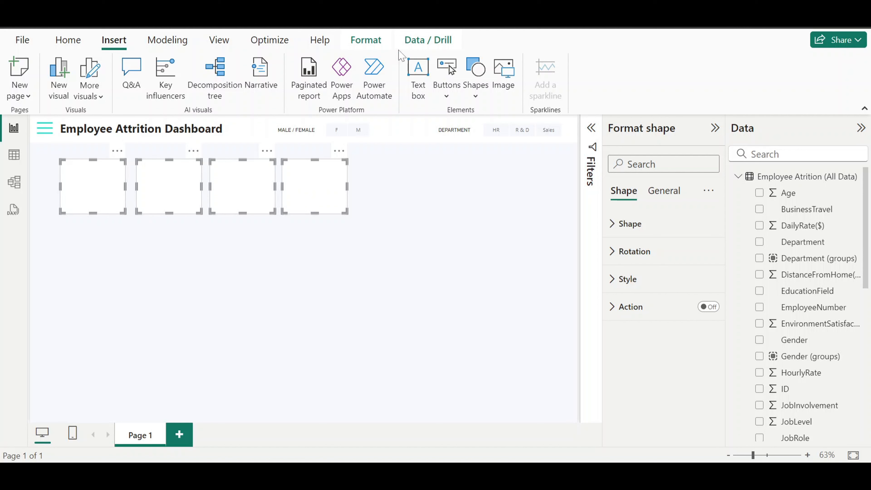
click(368, 41)
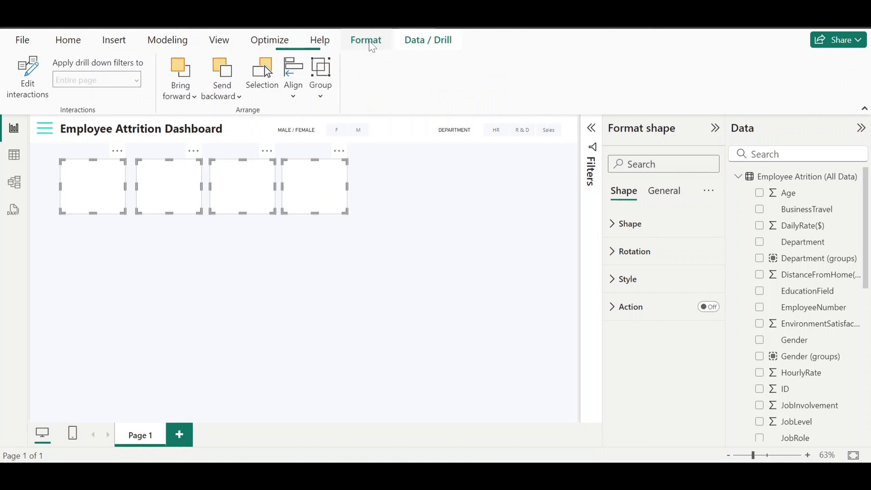
click(294, 87)
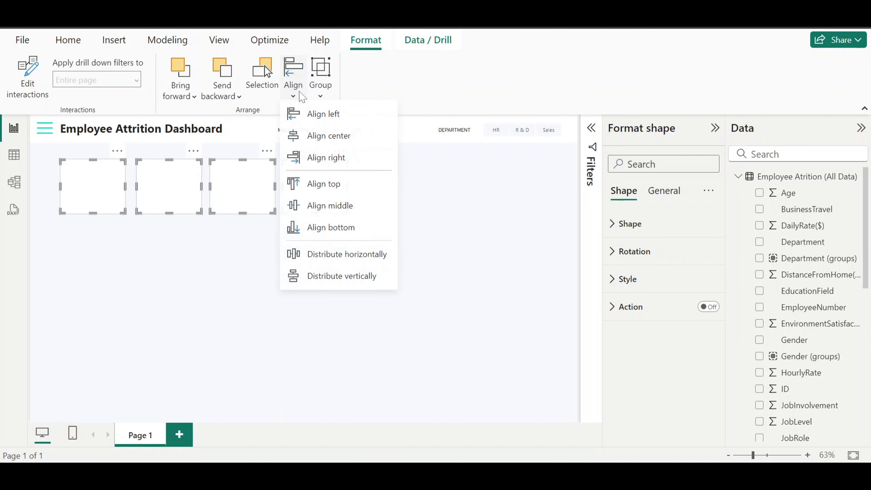
click(348, 260)
- Align the four selected white rectangles along their top edges
click(293, 78)
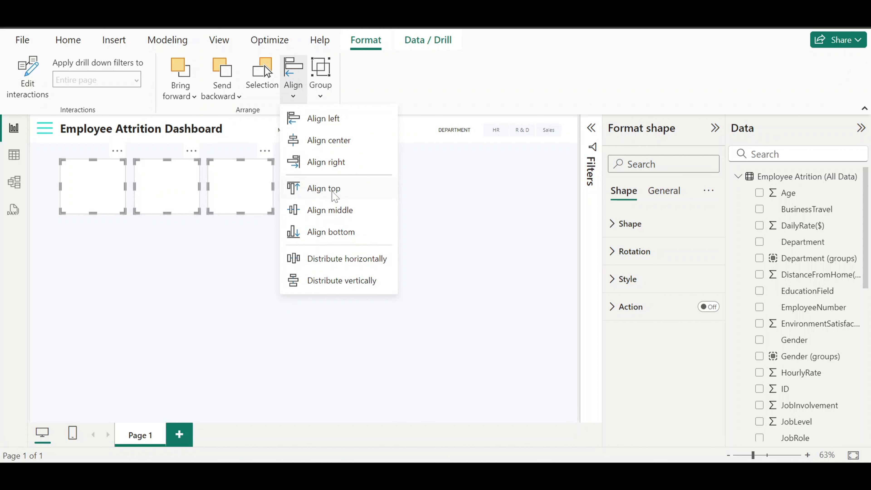
click(335, 194)
click(101, 235)
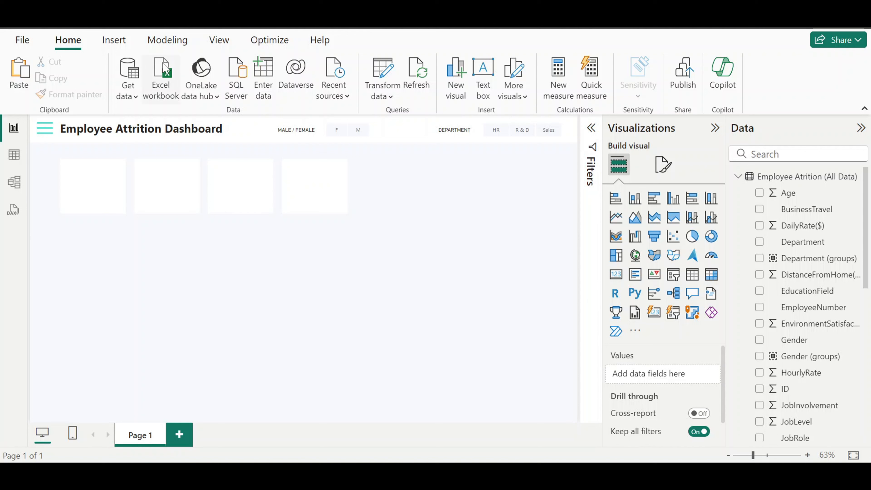
- Duplicate the first white rectangle and place the copy at the end of the row
click(115, 40)
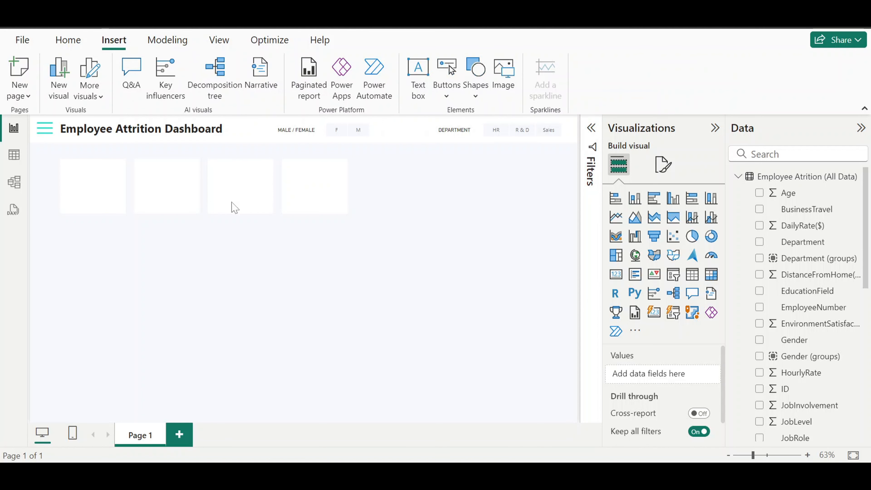
click(90, 195)
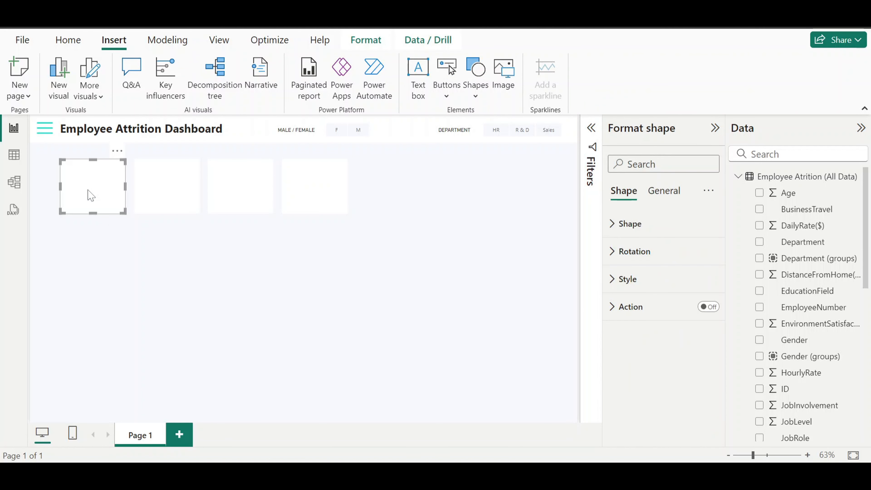
drag(91, 196, 399, 187)
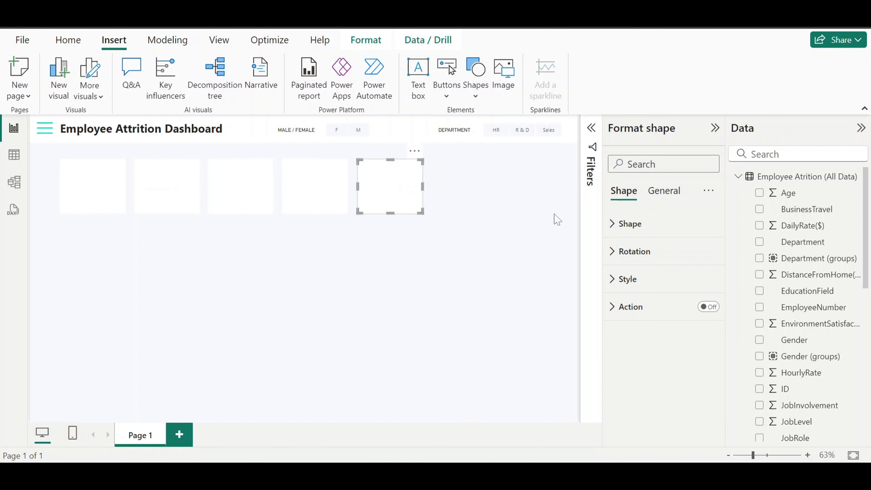
- Set the fifth rectangle's height to 286 and its width to 513
click(664, 191)
click(657, 234)
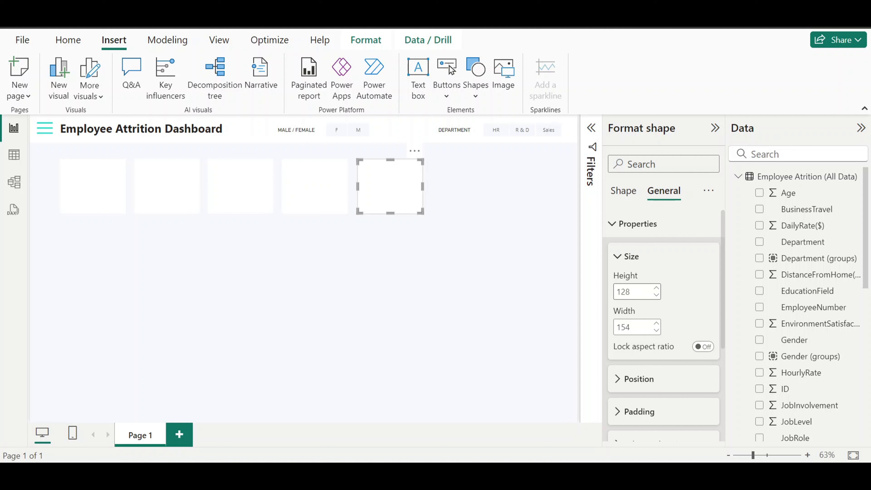
double_click(623, 292)
text(286)
key(Return)
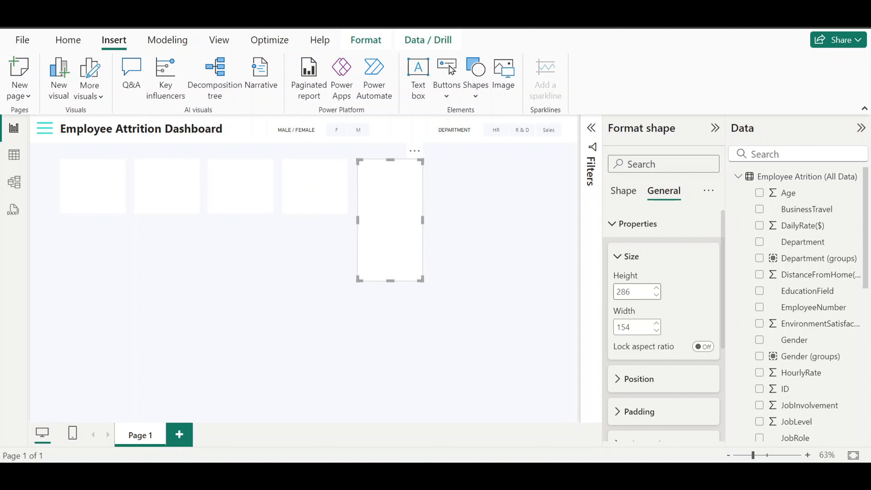
key(Tab)
text(513)
key(Return)
- Duplicate the large rectangle below the row of small ones and set the copy's height to 430 and width to 688
drag(525, 253, 227, 303)
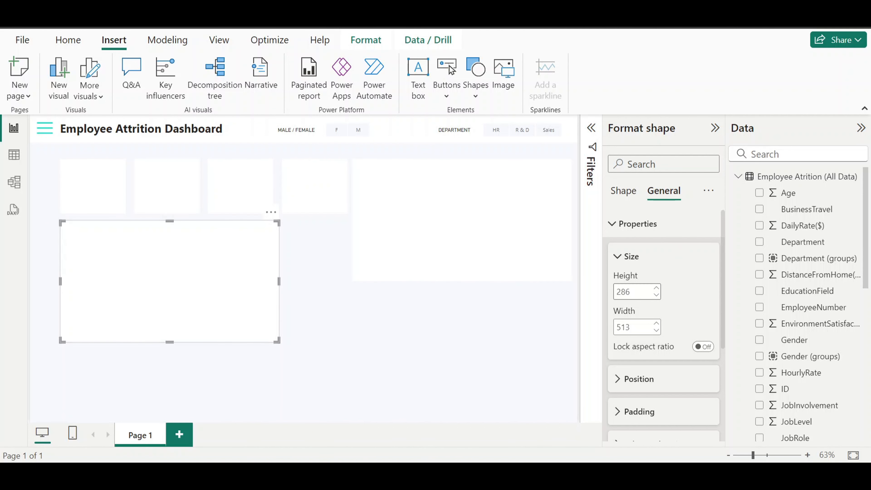
double_click(631, 292)
text(430)
key(Tab)
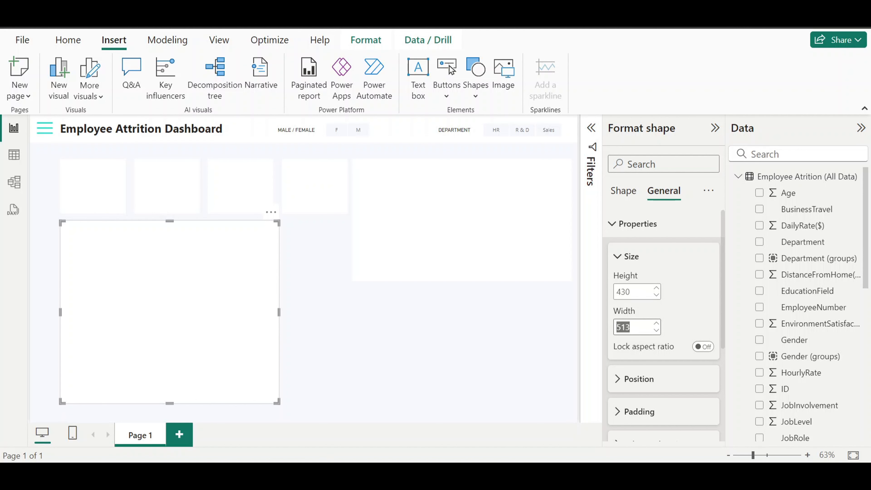
text(688)
- Duplicate the 513-wide rectangle and place the copy directly beneath it, beside the largest rectangle
click(424, 253)
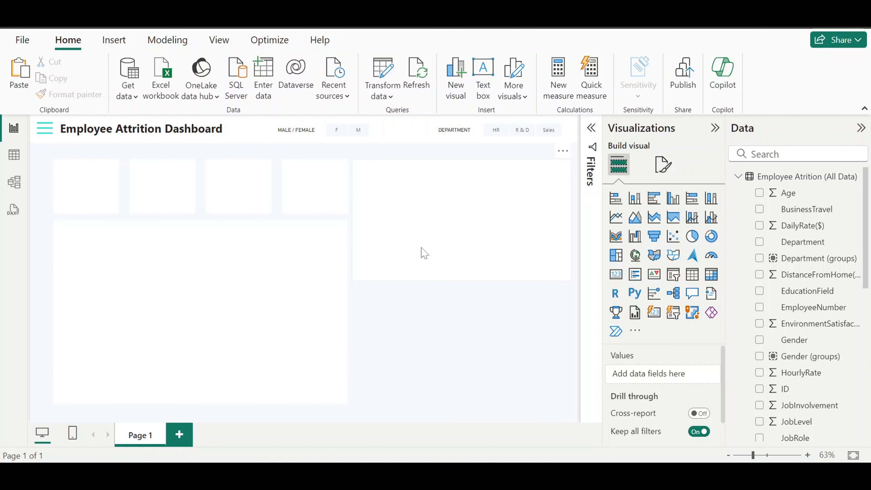
click(424, 253)
drag(448, 209, 447, 340)
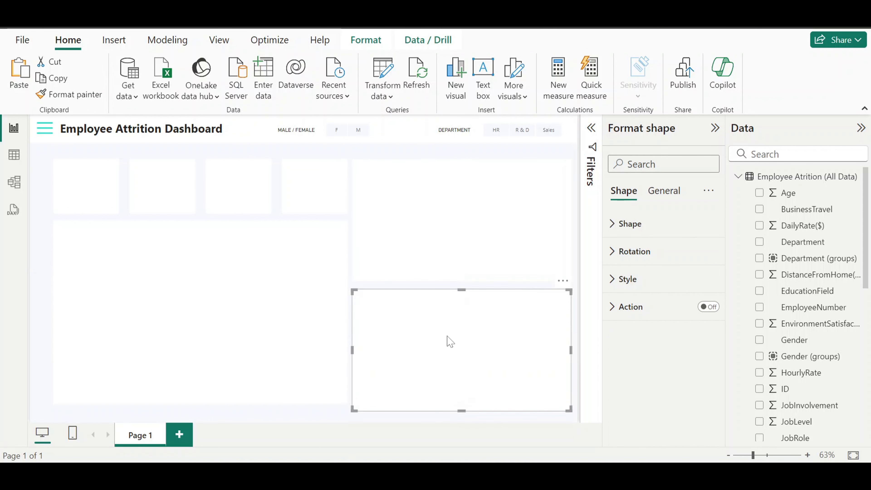
- Set the height of the new lower rectangle to 283
click(663, 192)
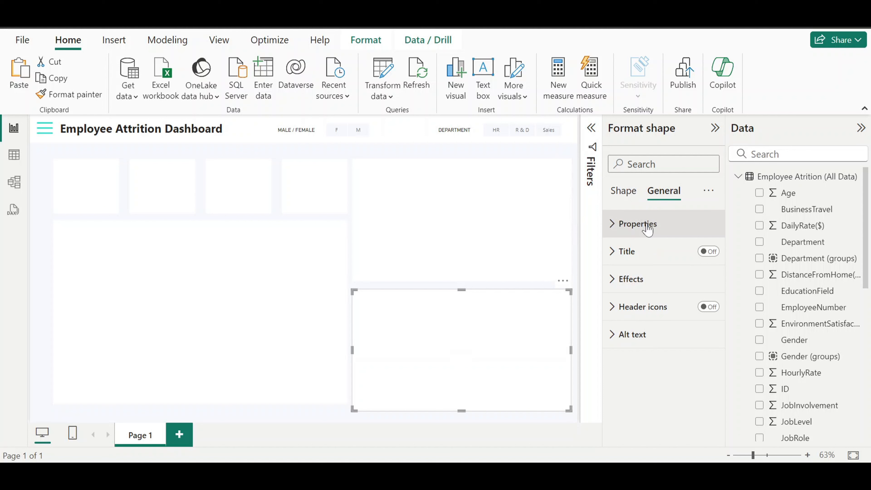
click(647, 225)
double_click(626, 291)
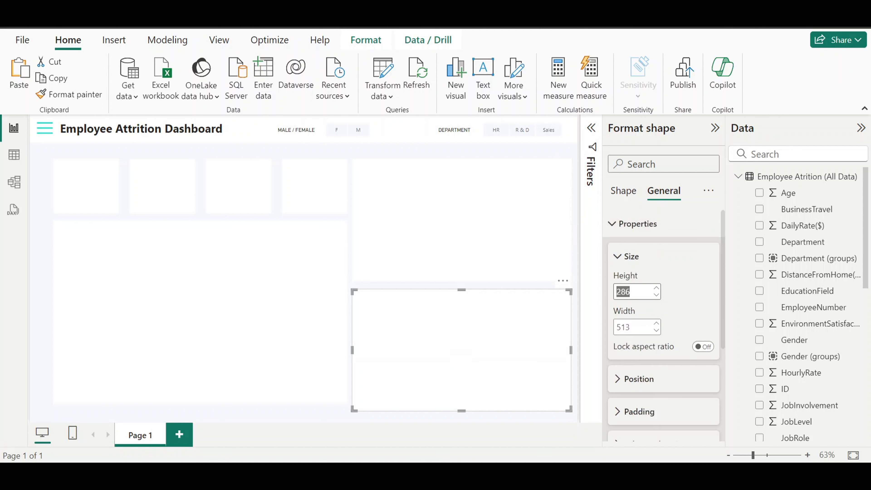
text(283)
key(Return)
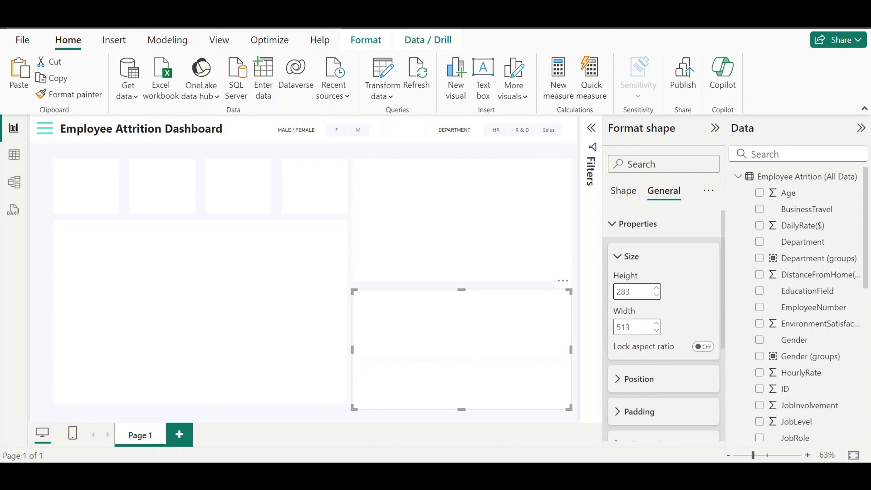
key(Tab)
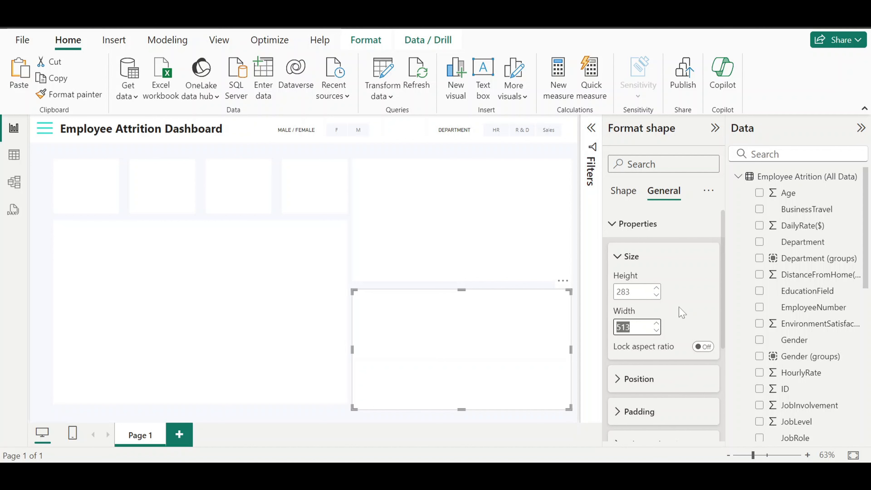
click(677, 308)
click(369, 416)
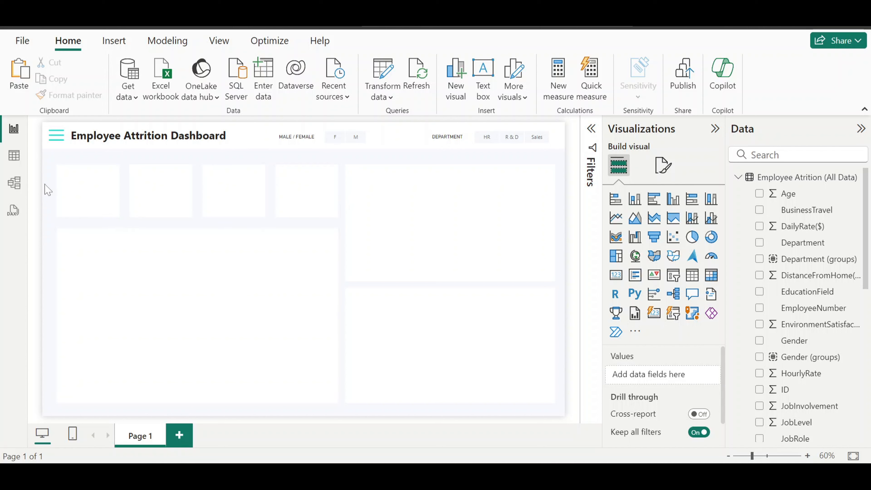
- Insert a card visual fitted over the first small white rectangle and have it display the count of ID
click(617, 280)
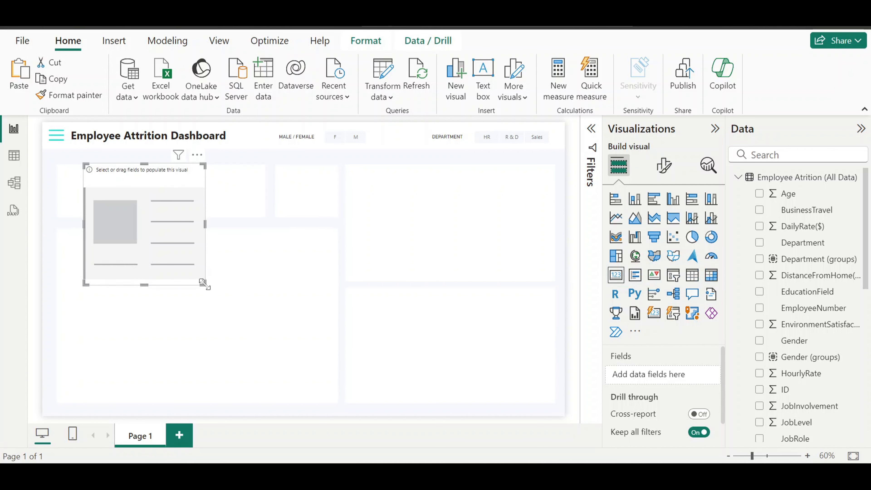
drag(204, 282, 120, 219)
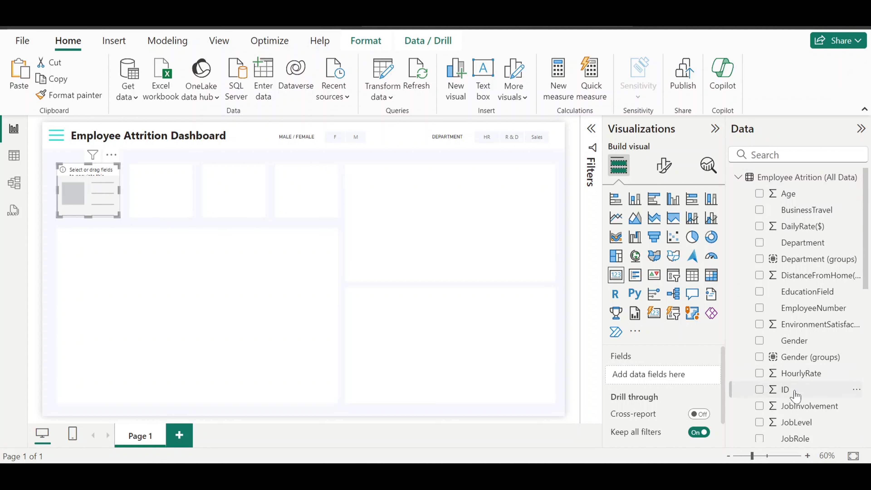
drag(793, 391, 665, 374)
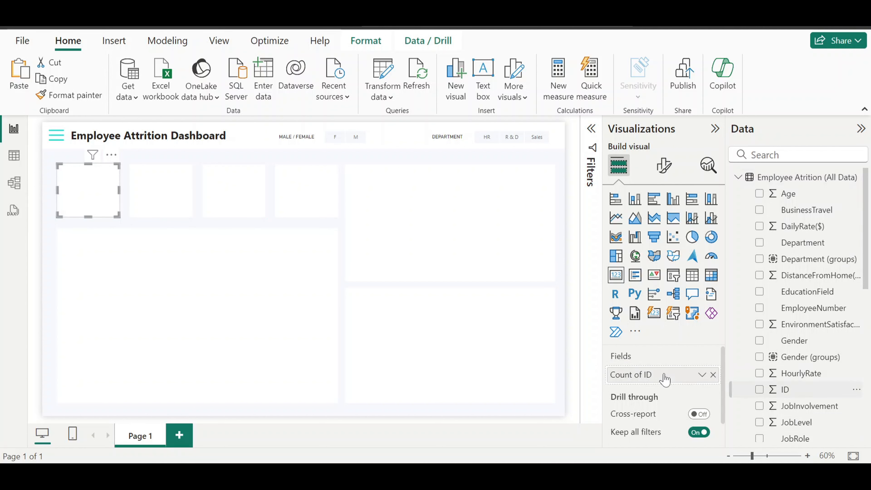
- Rename the card's Count of ID field as Total Employees for this visual
double_click(650, 375)
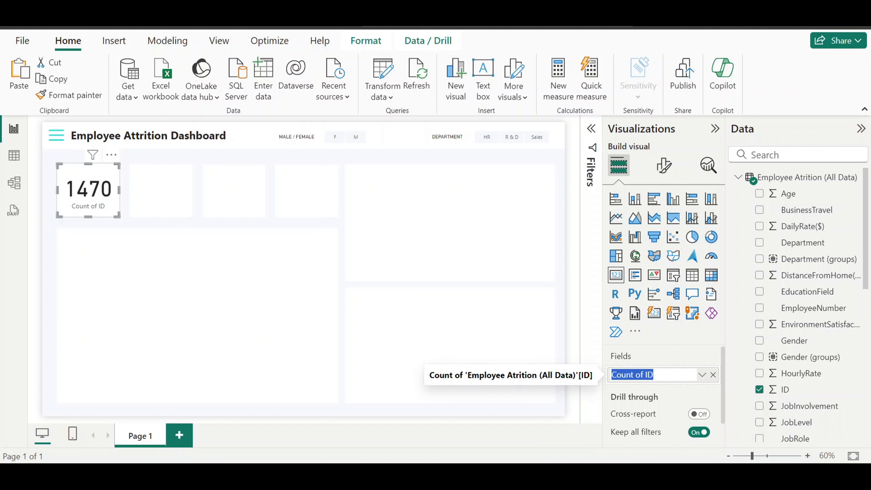
text(Total Employees)
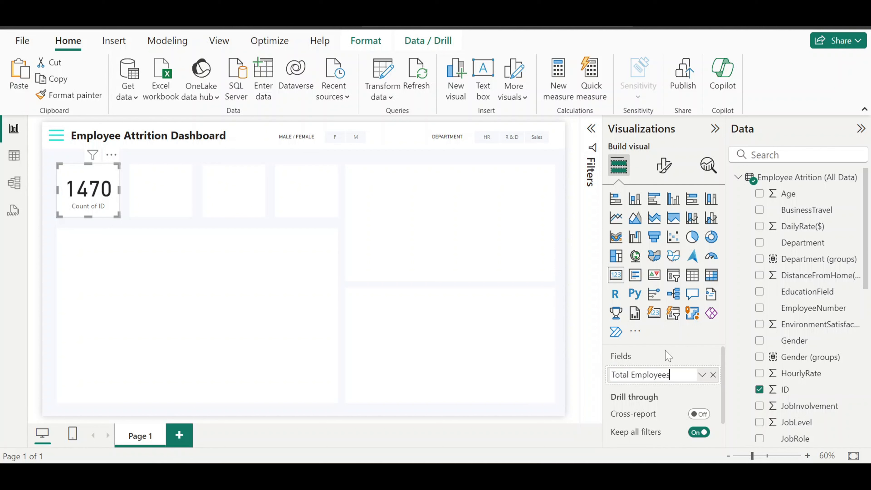
key(Return)
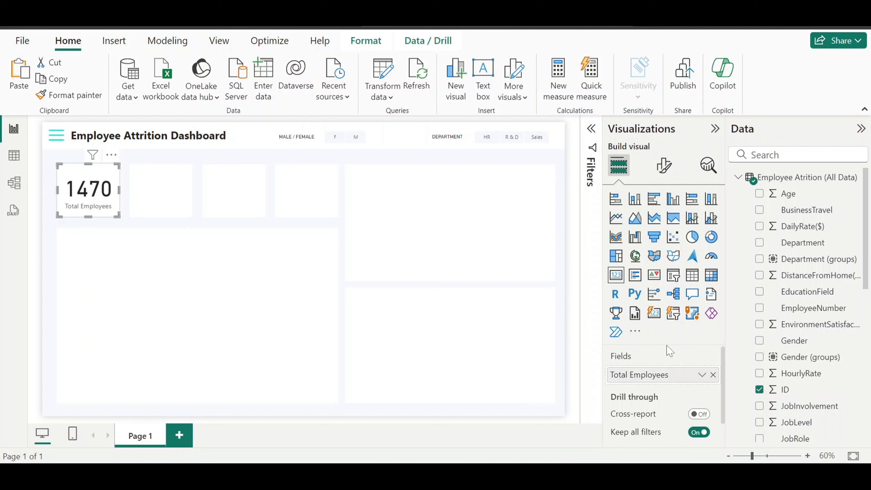
- Format the card's callout value with font size 16 and bold
click(665, 166)
click(645, 260)
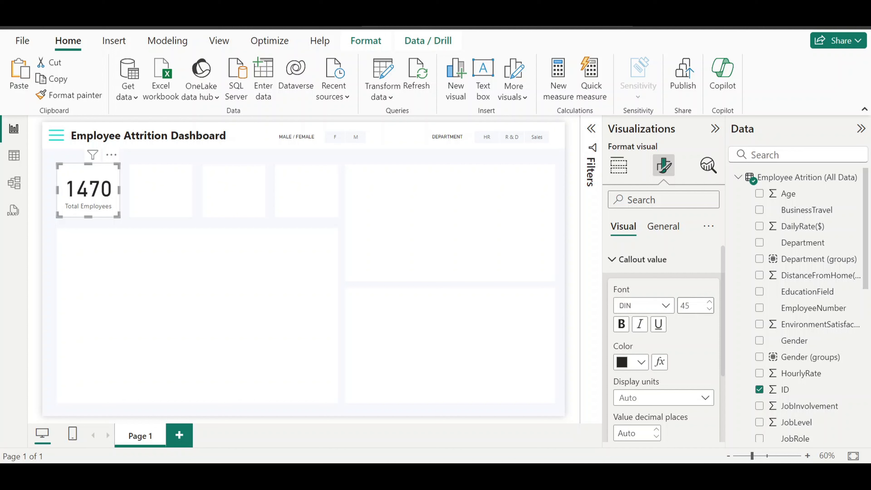
text(16)
click(622, 324)
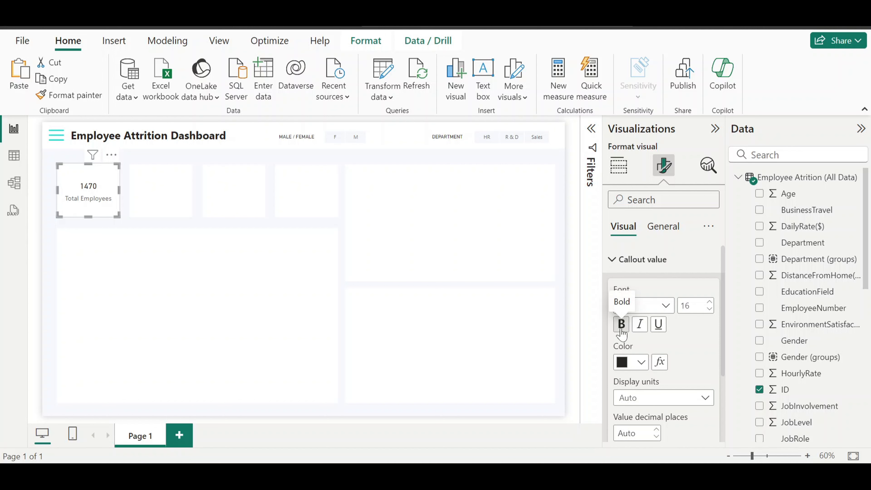
click(635, 260)
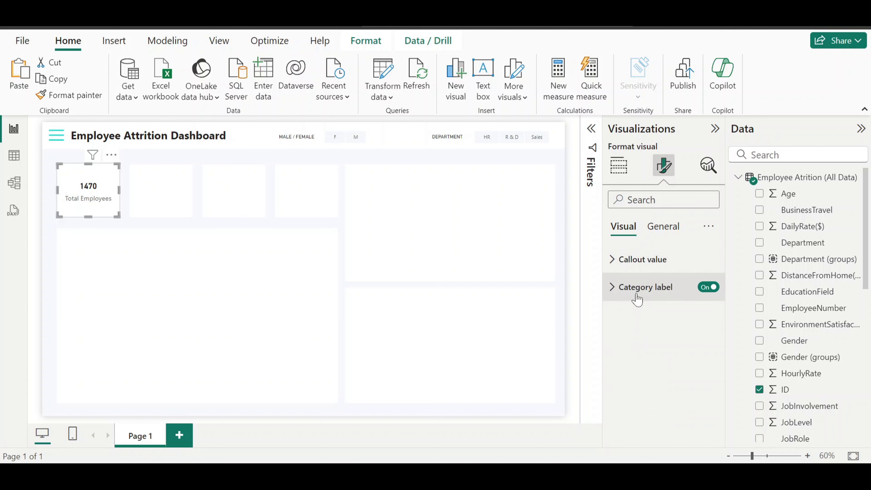
- Set the card's category label font to DIN and its color to a light-medium grey
click(635, 288)
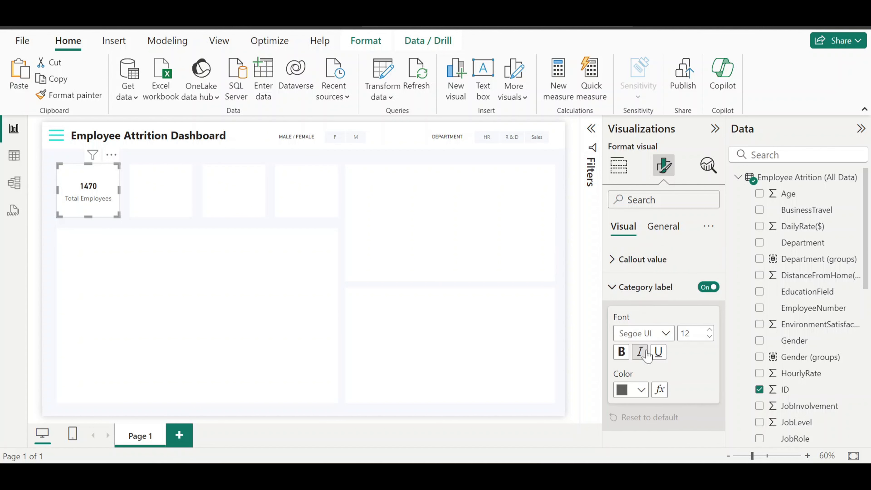
click(667, 340)
click(662, 149)
click(641, 389)
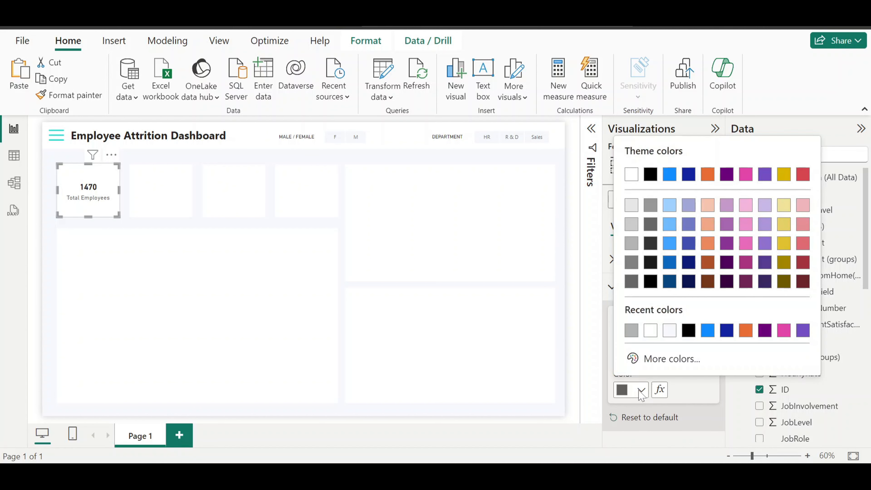
click(632, 245)
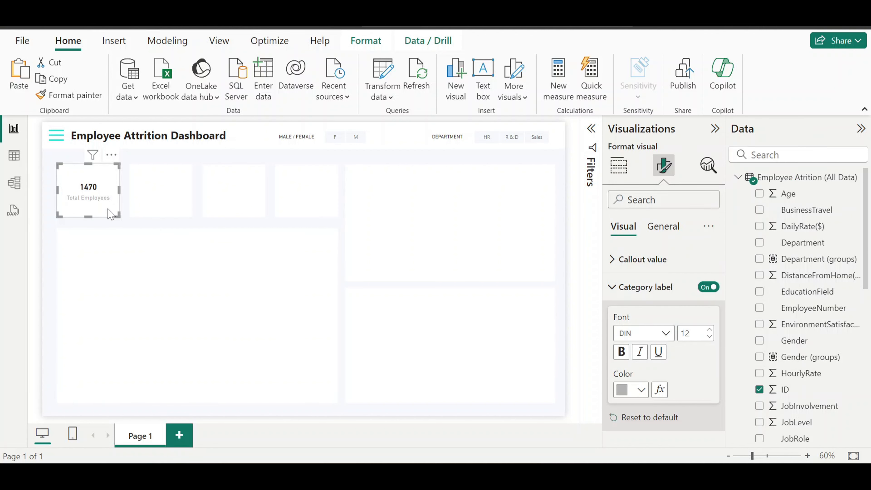
- Paste three copies of the Total Employees card and place them over the other three small white rectangles
key(ctrl+v)
drag(103, 207, 313, 205)
key(ctrl+v)
key(ctrl+v)
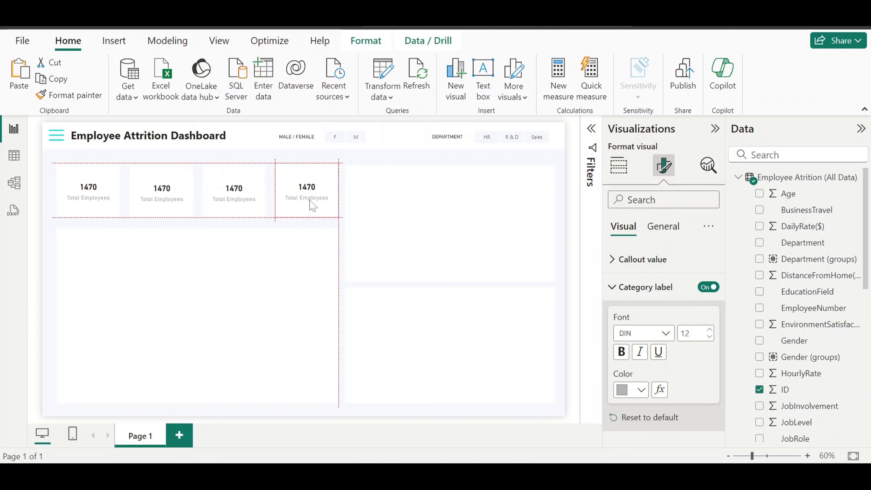
click(157, 221)
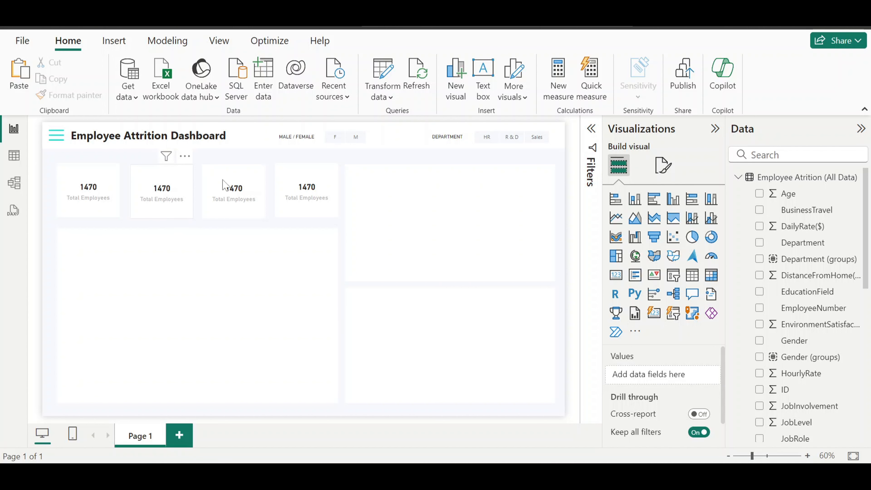
- Replace the second KPI card's field with Resigned from Employee Atrition (All Data), aggregated as Count
click(182, 187)
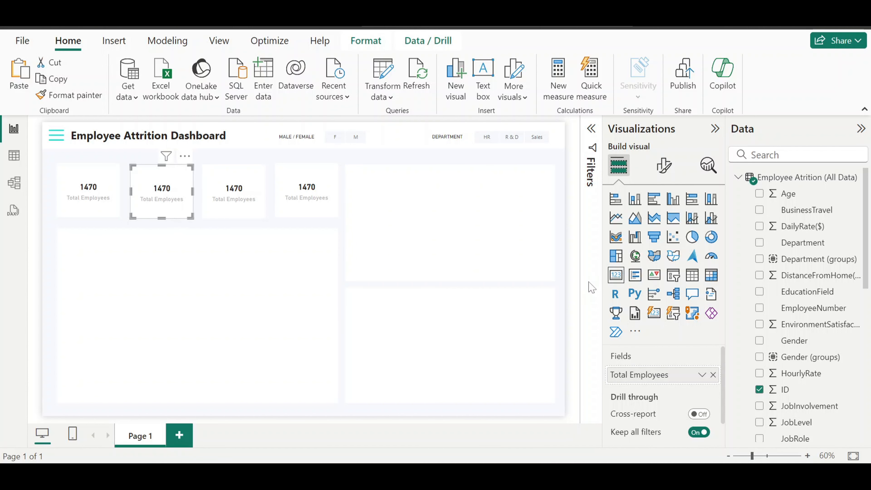
click(713, 375)
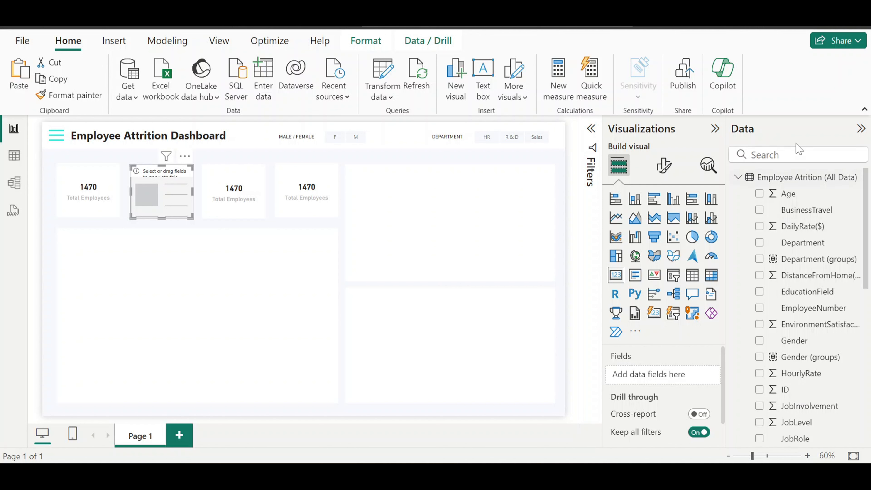
click(798, 155)
text(ig)
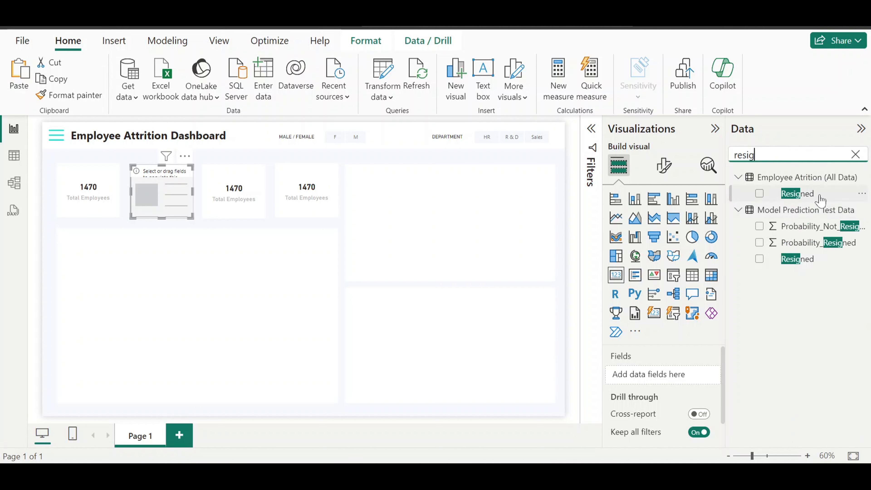
drag(821, 200, 667, 382)
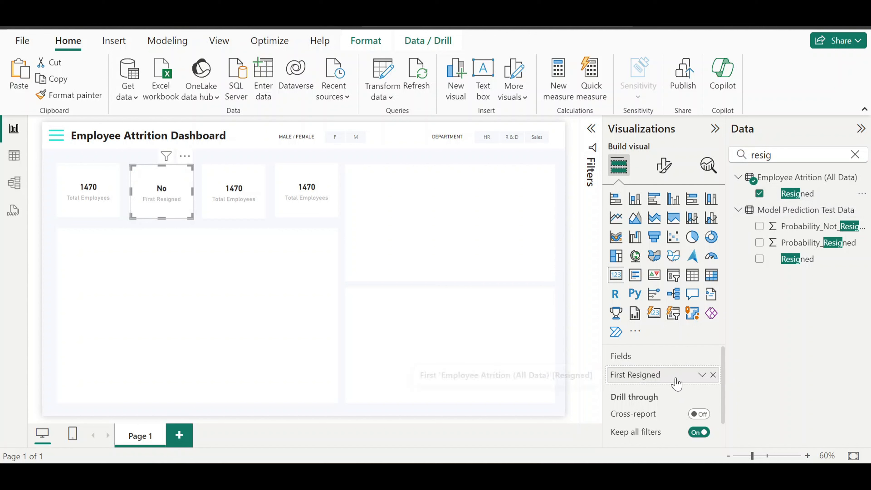
click(703, 375)
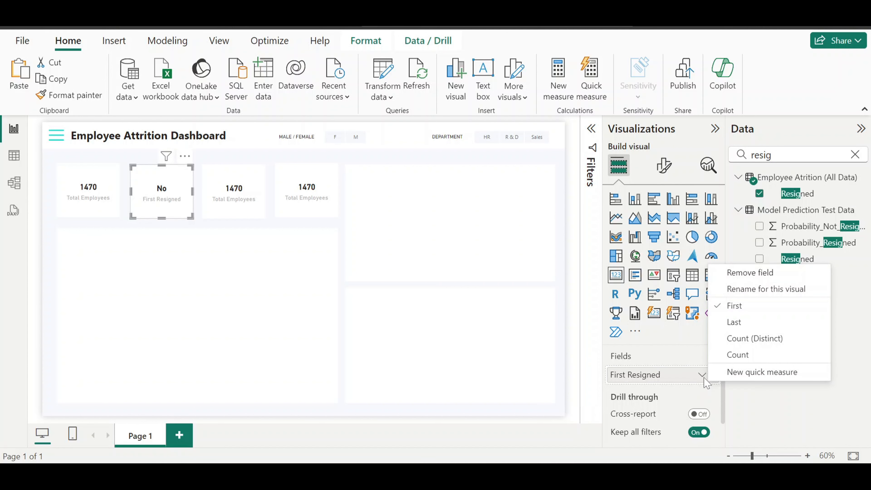
click(724, 356)
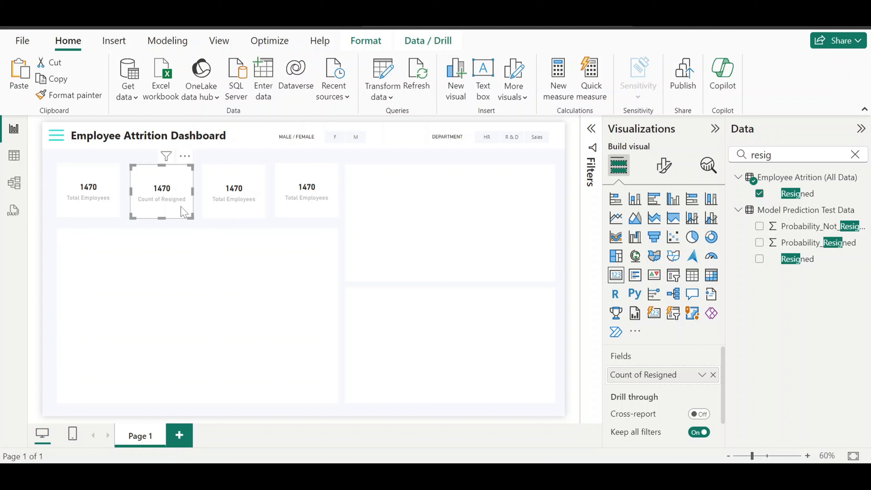
- Add Resigned as a visual-level filter on the second card and restrict it to Yes
click(591, 130)
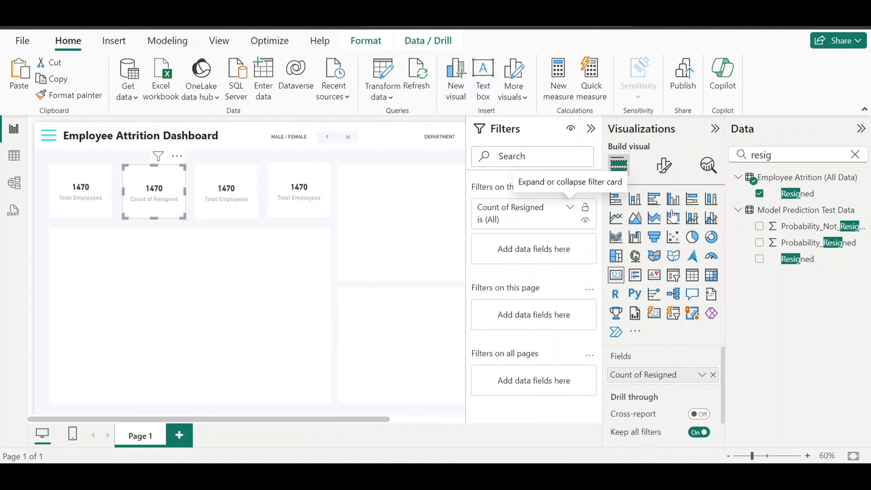
drag(798, 194, 537, 251)
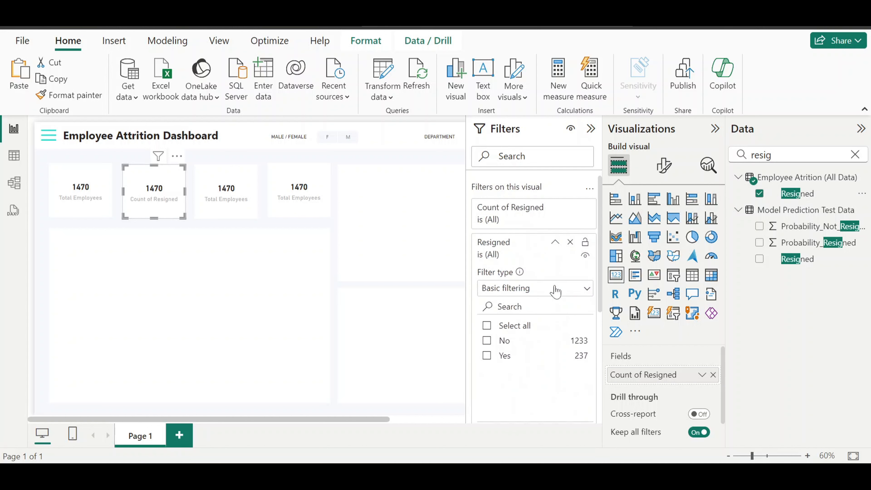
click(487, 356)
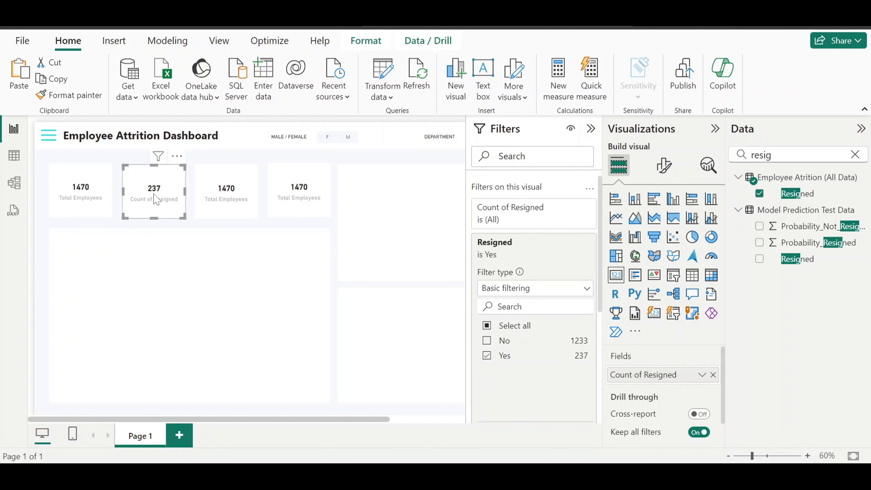
click(590, 129)
- Rename the second card's Count of Resigned field as Employees Resigned for this visual
double_click(647, 375)
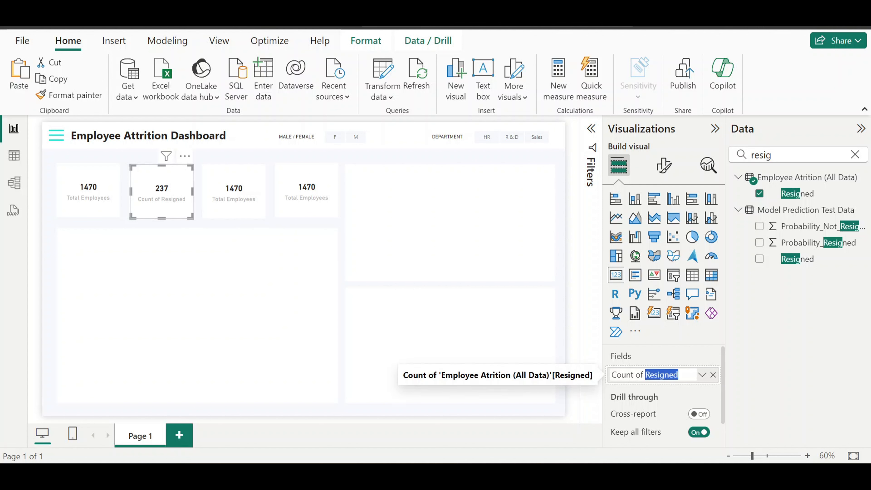
click(647, 375)
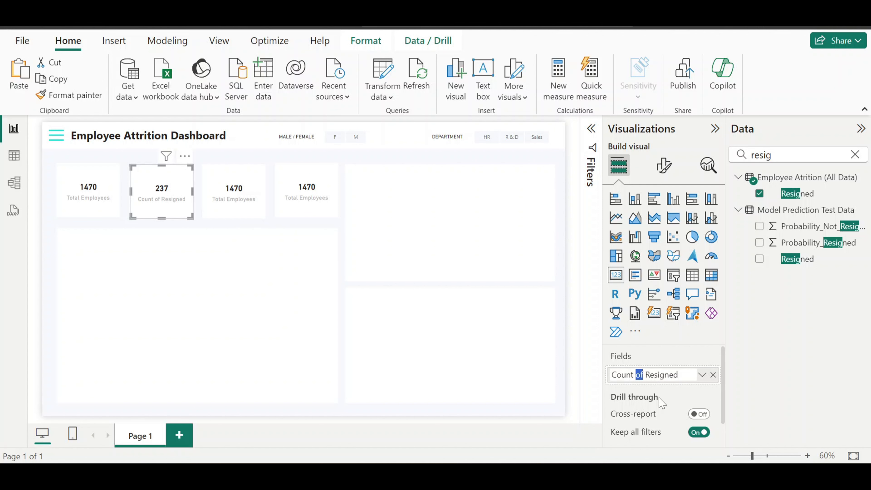
key(ctrl+shift+Left)
text(Employees)
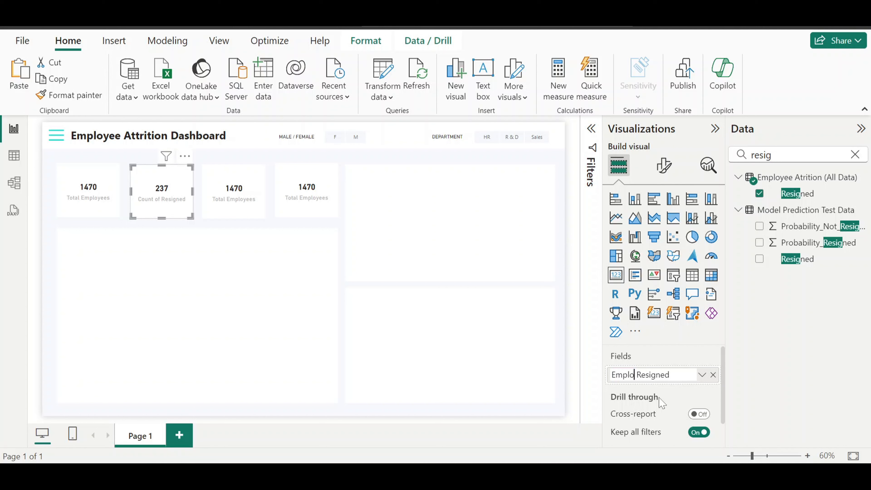
- Replace the third KPI card's field with MonthlyIncome($) from Employee Atrition (All Data), aggregated as Average
click(240, 208)
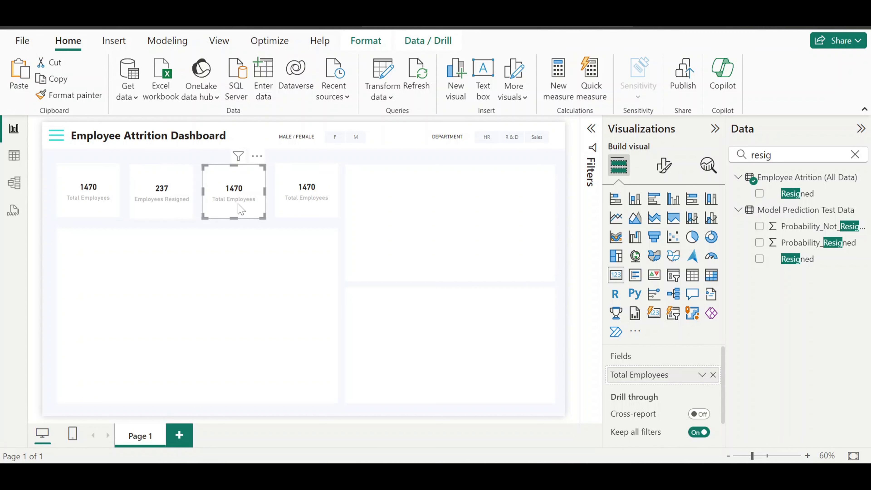
click(855, 155)
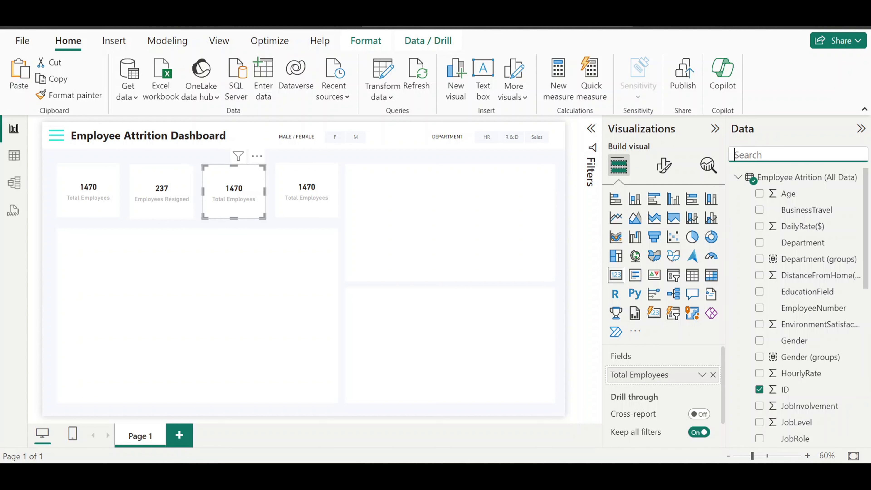
text(month)
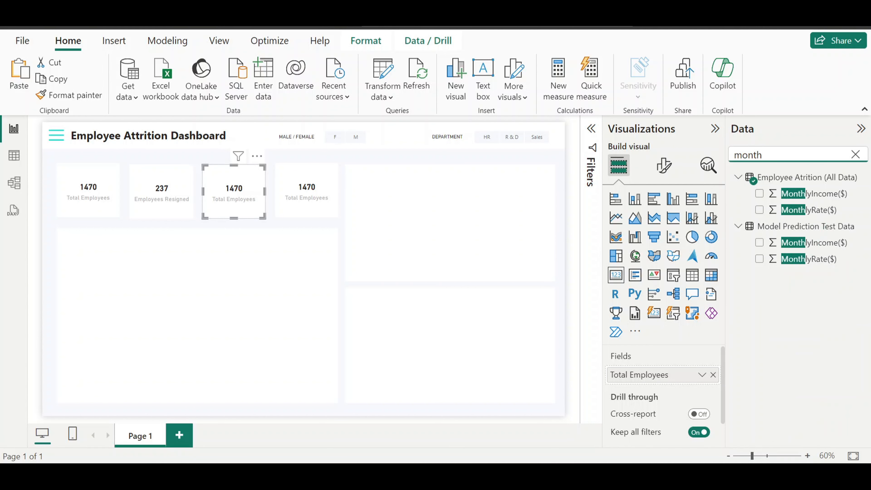
click(714, 375)
drag(816, 194, 664, 377)
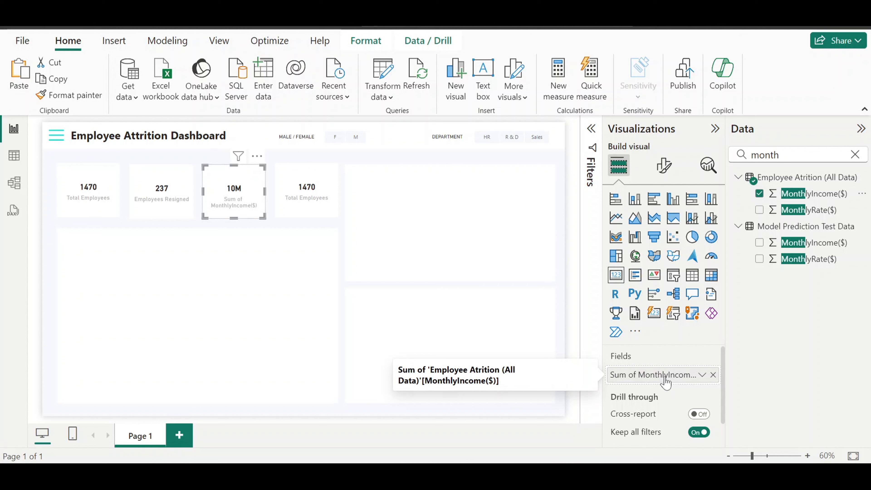
click(703, 375)
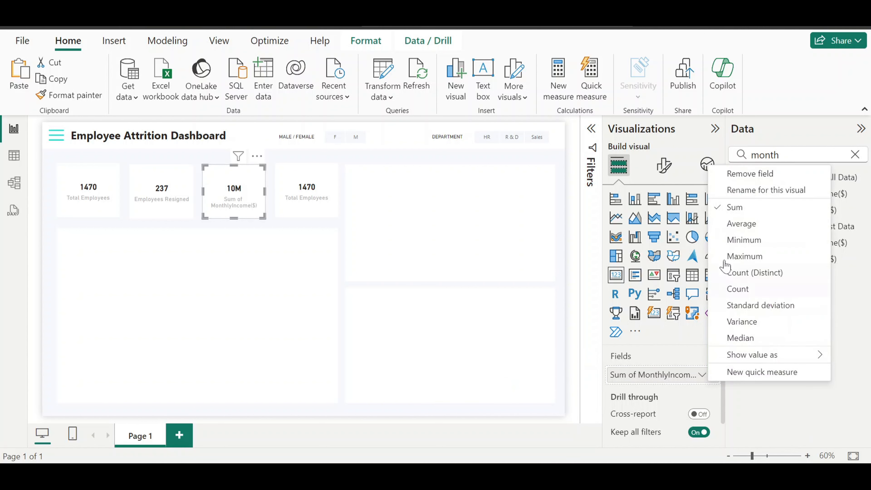
click(741, 227)
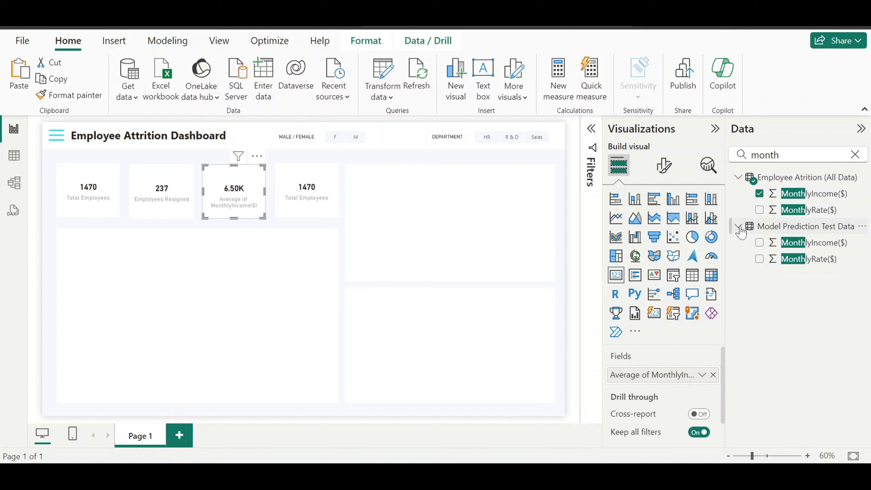
- Rename the third card's average income field as Avg Monthly Income ($)
double_click(656, 377)
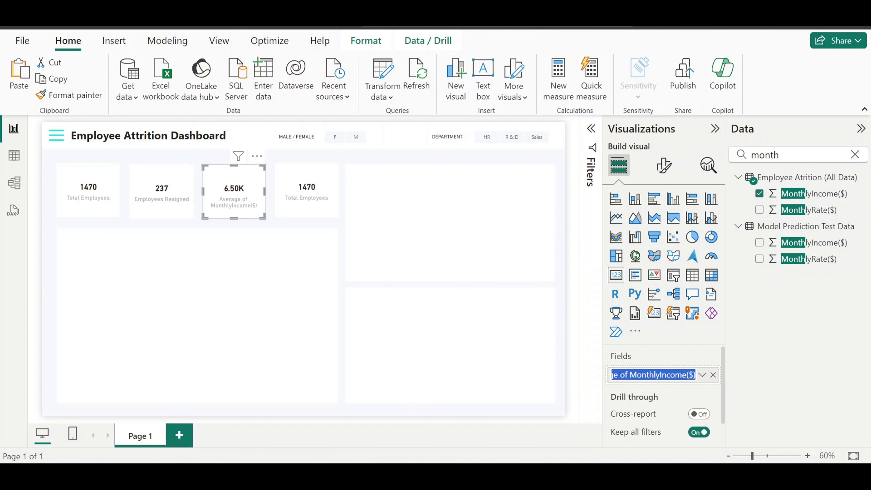
text(Avg)
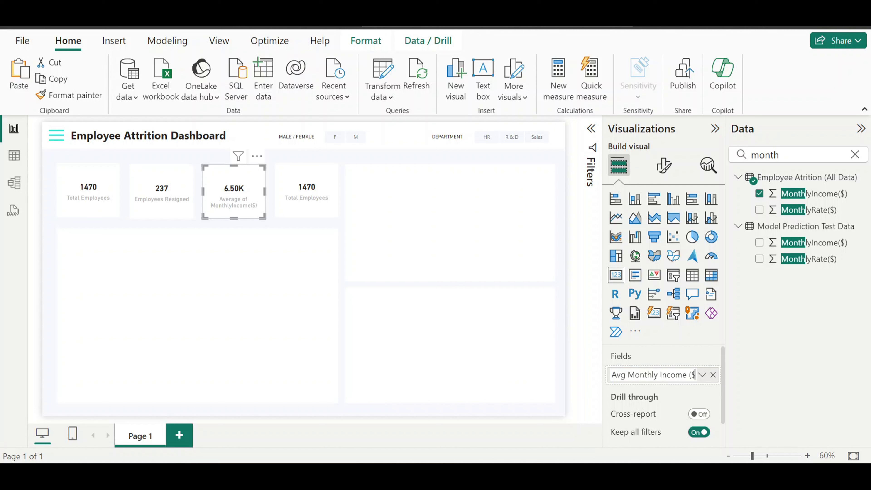
text(Monthly Income ($))
key(Return)
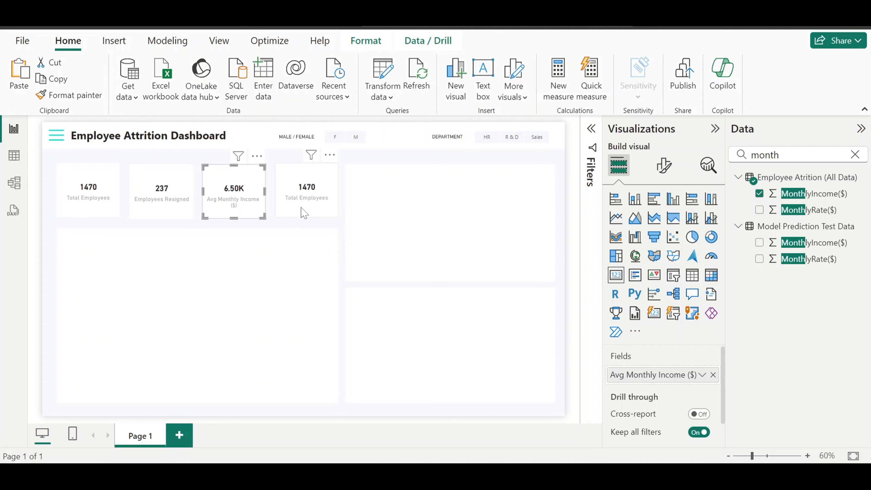
- Replace the fourth KPI card's field with Age from Employee Atrition (All Data), aggregated as Average
click(304, 213)
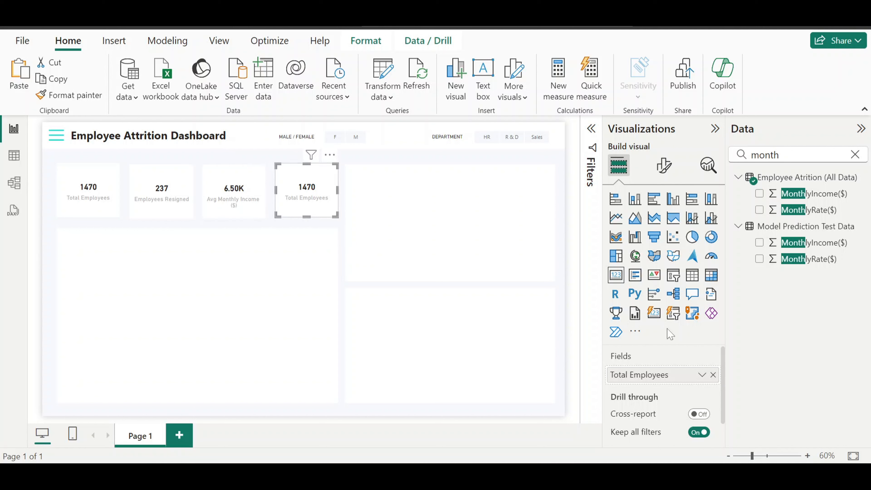
click(713, 374)
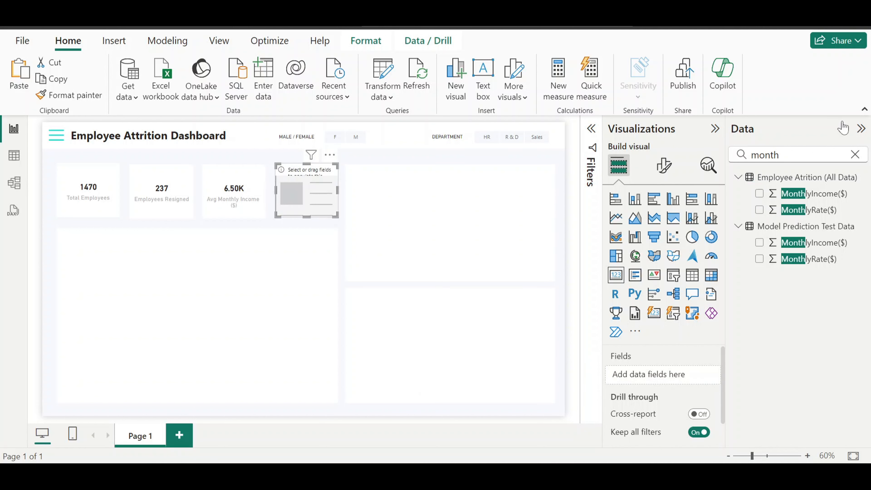
click(855, 155)
text(age)
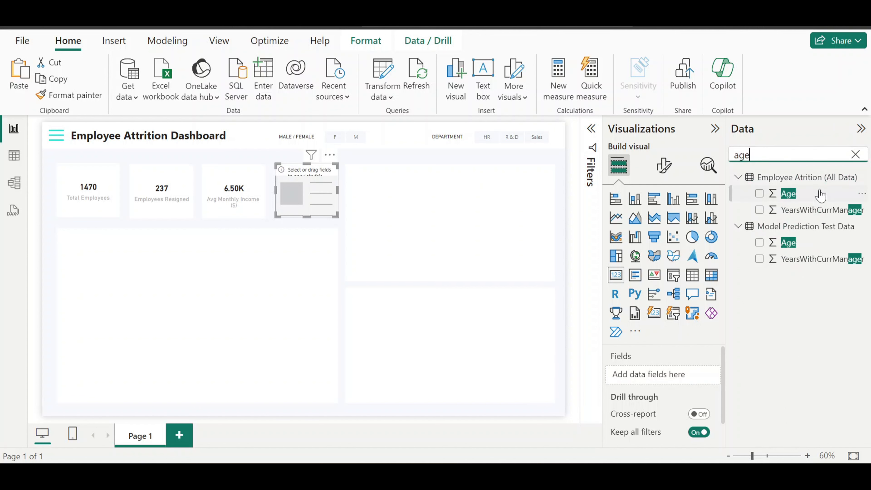
drag(819, 195, 668, 375)
click(703, 375)
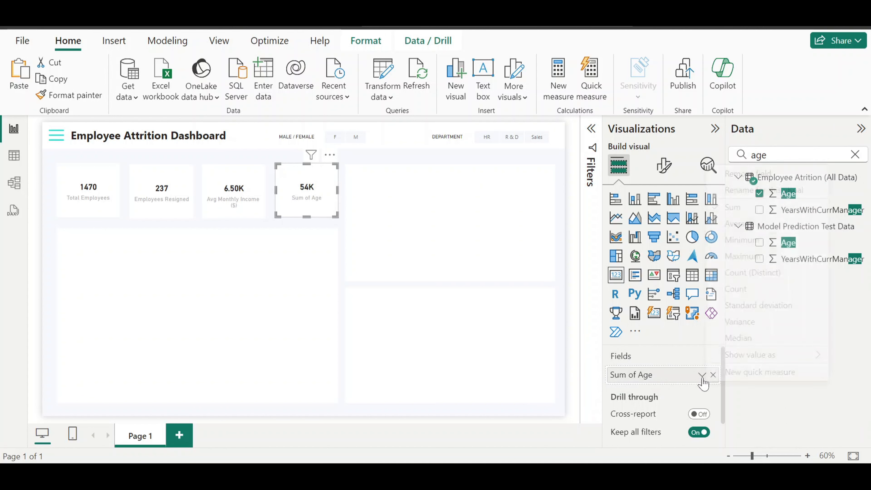
click(738, 224)
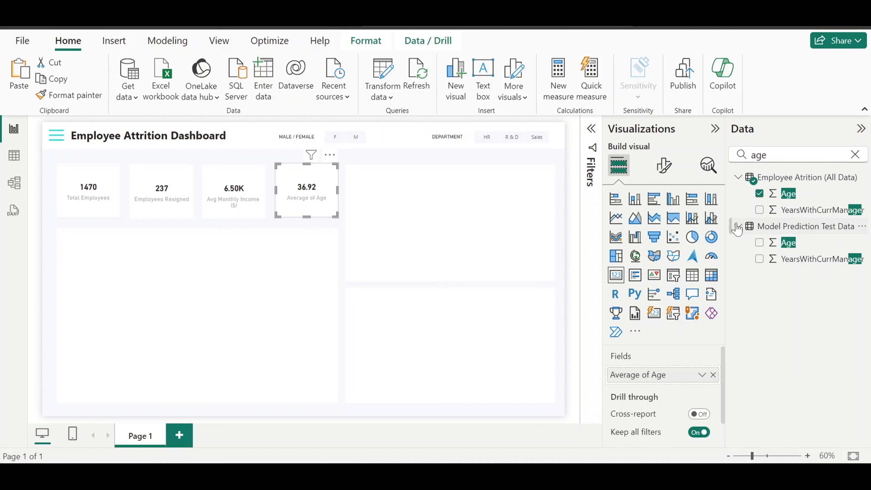
- Rename the fourth card's Average of Age field as Avg Age
double_click(653, 375)
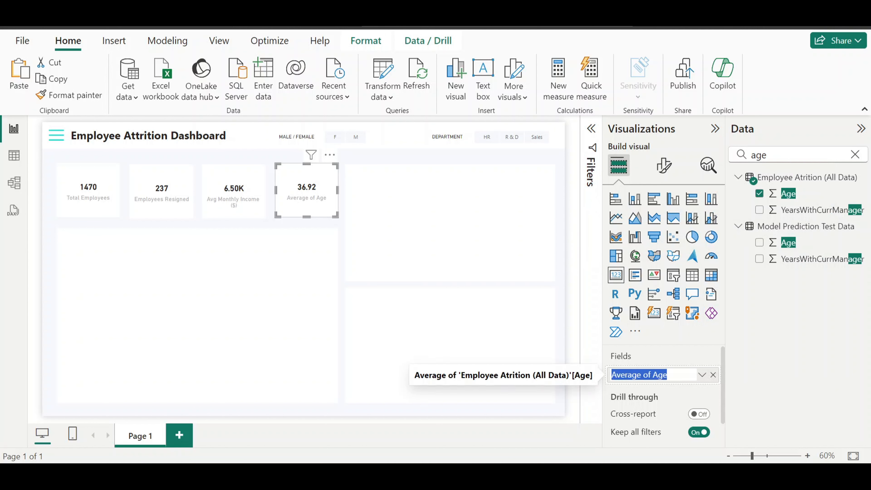
text(A)
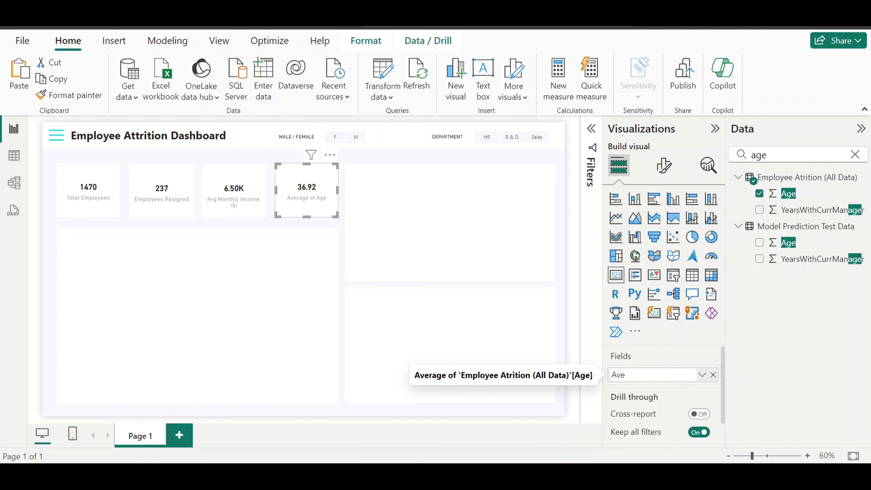
text(vg Ag)
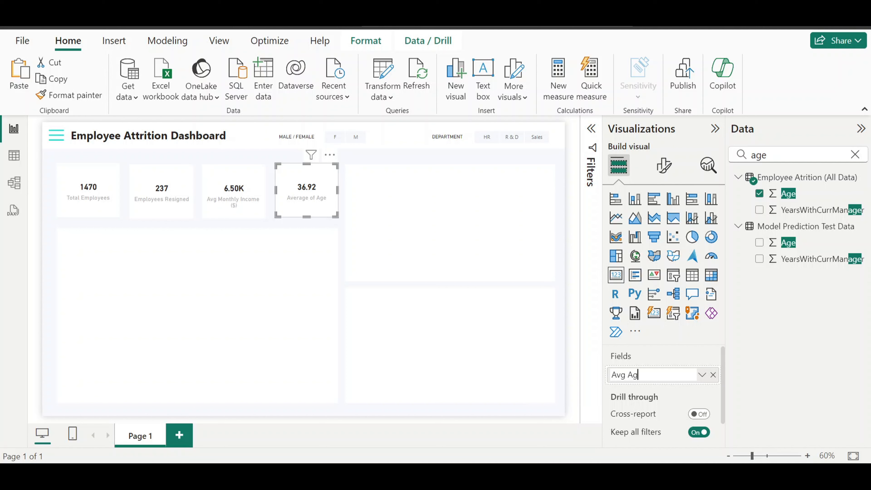
text(e)
click(347, 205)
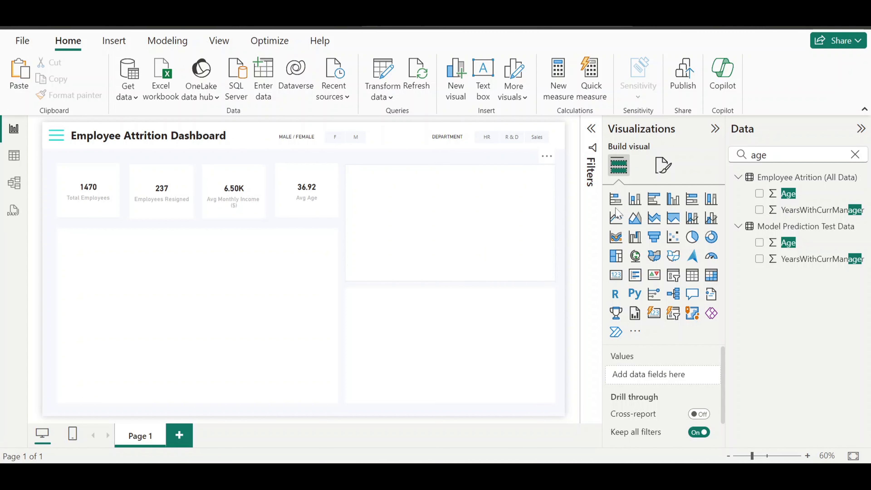
- Add an empty decomposition tree visual and fit it over the upper of the two white rectangles beside the KPI cards
click(855, 155)
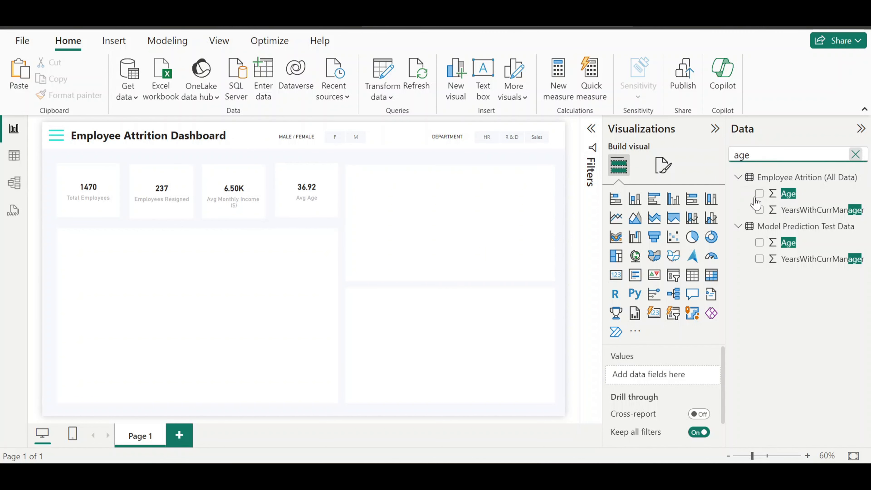
click(674, 295)
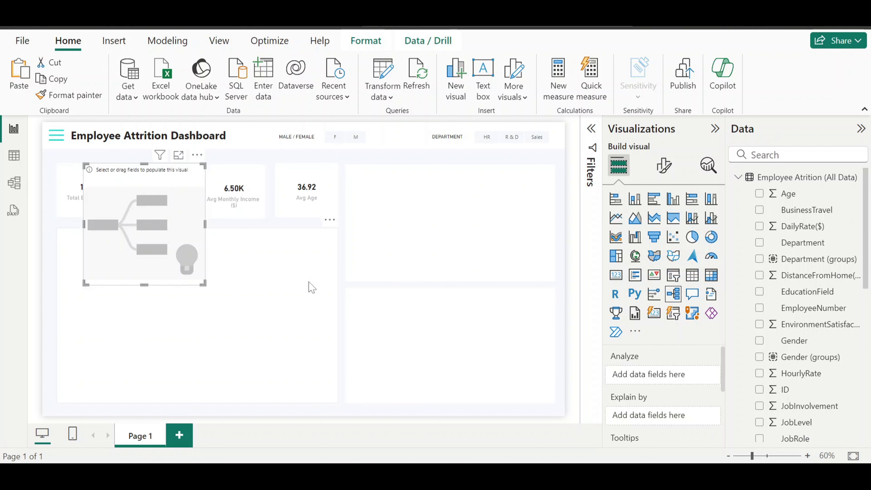
drag(144, 282, 406, 281)
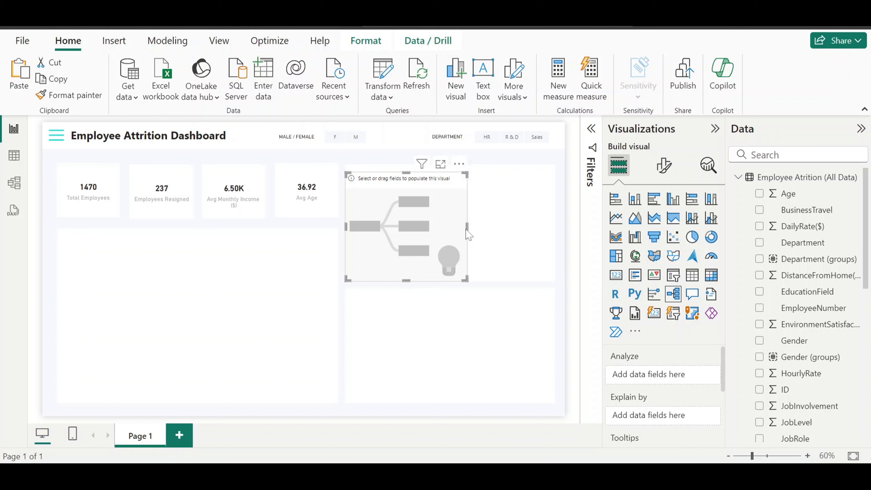
drag(467, 226, 555, 236)
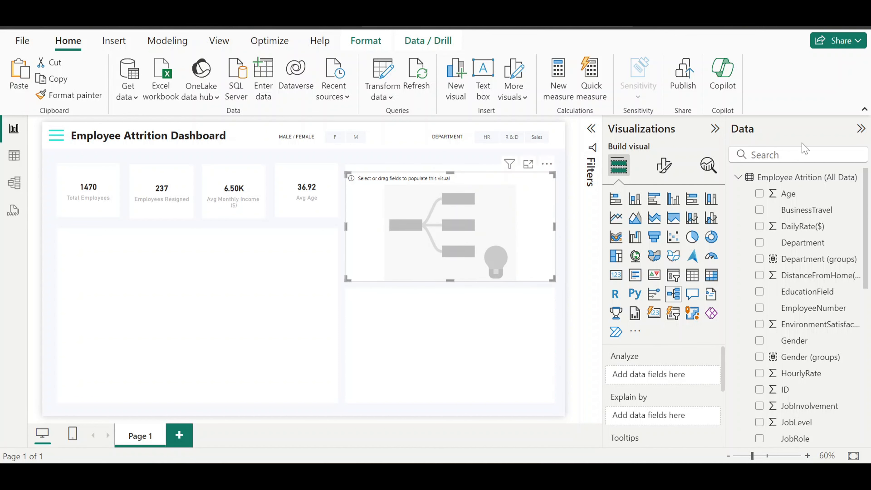
- Set the decomposition tree to analyze the count of Resigned from Employee Atrition (All Data)
click(796, 155)
text(resi)
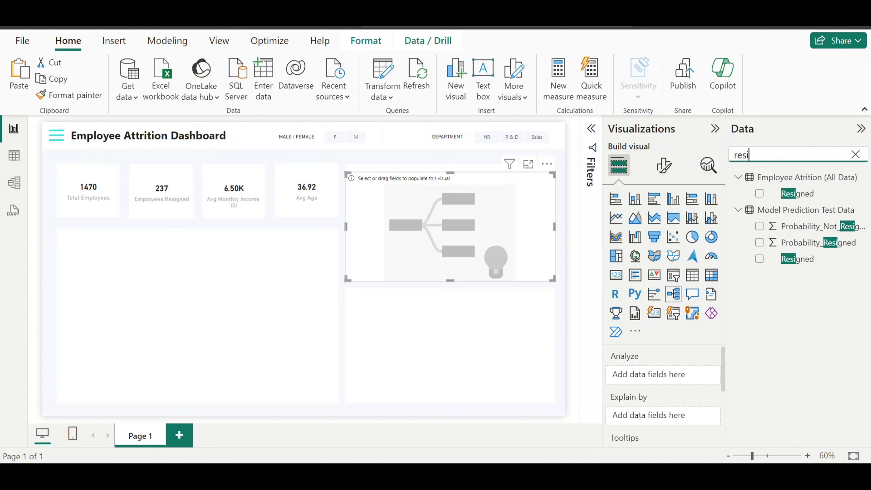
drag(799, 196, 662, 375)
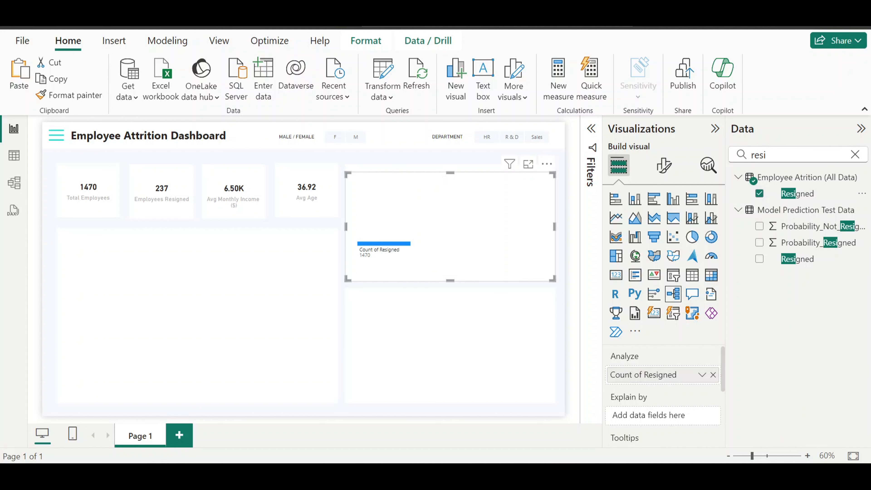
- Add Gender and Department (groups) from Employee Atrition (All Data) as the decomposition tree's Explain by fields
click(855, 155)
text(gender)
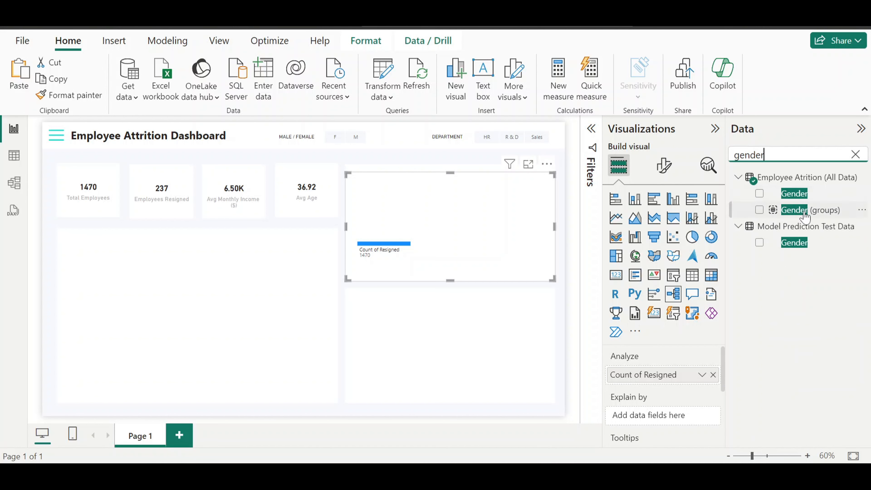
drag(800, 198, 667, 419)
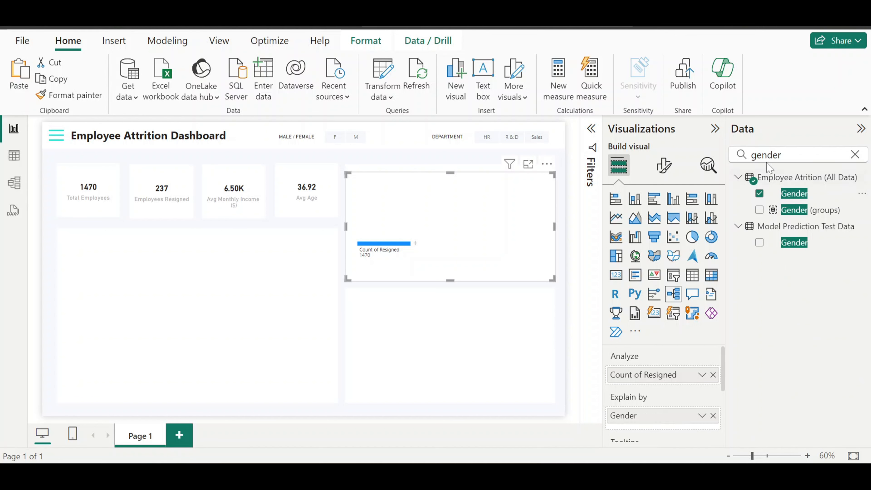
double_click(766, 155)
text(dep)
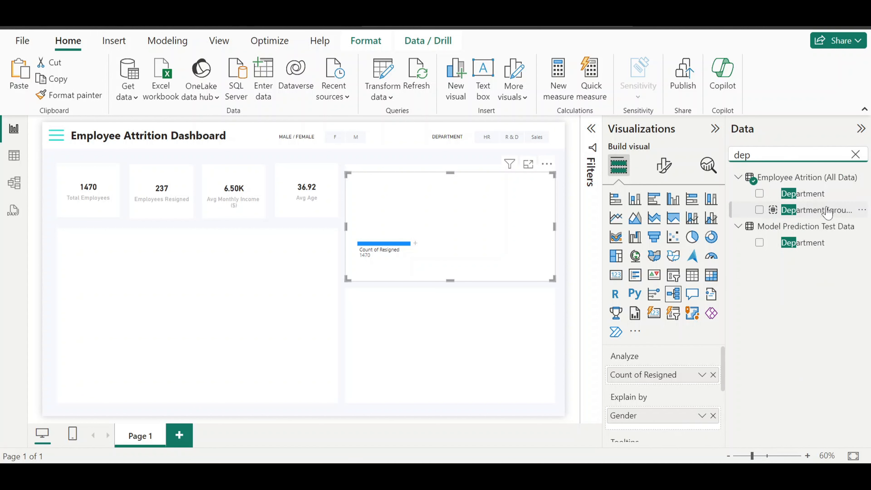
scroll(660, 412, down, 2)
drag(792, 212, 659, 361)
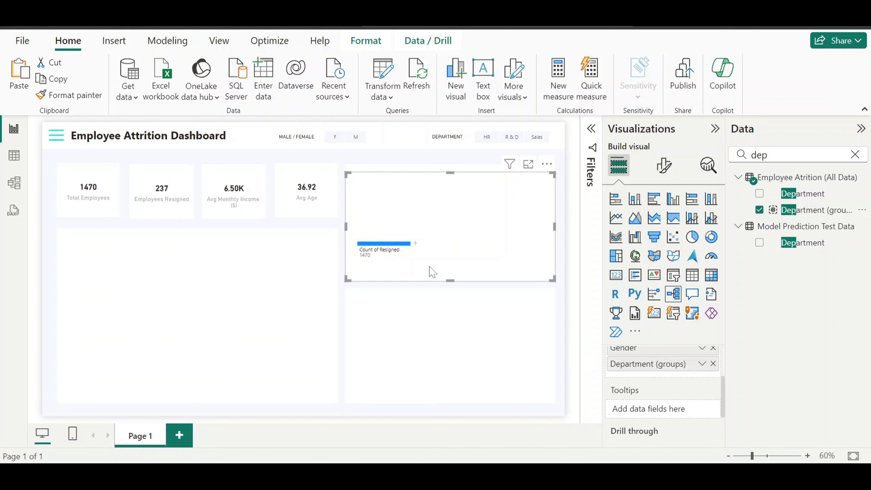
- Expand the tree's root node by Gender and the Male node by Department (groups)
click(416, 243)
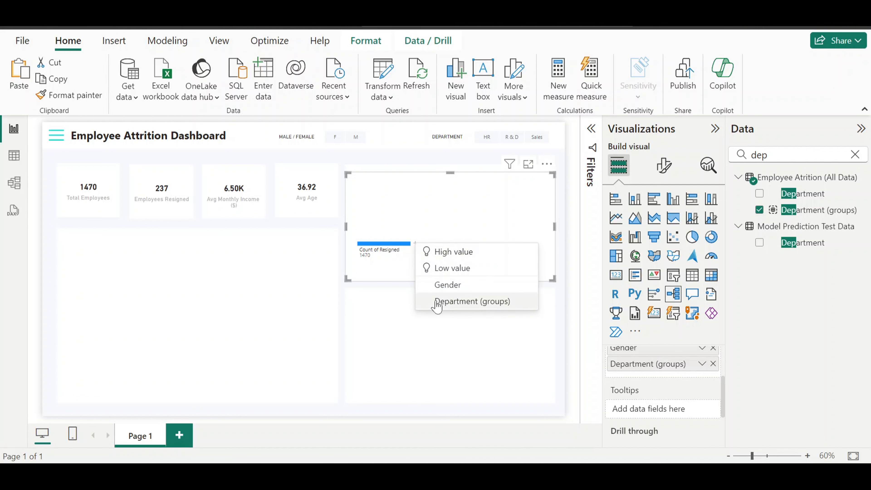
click(443, 292)
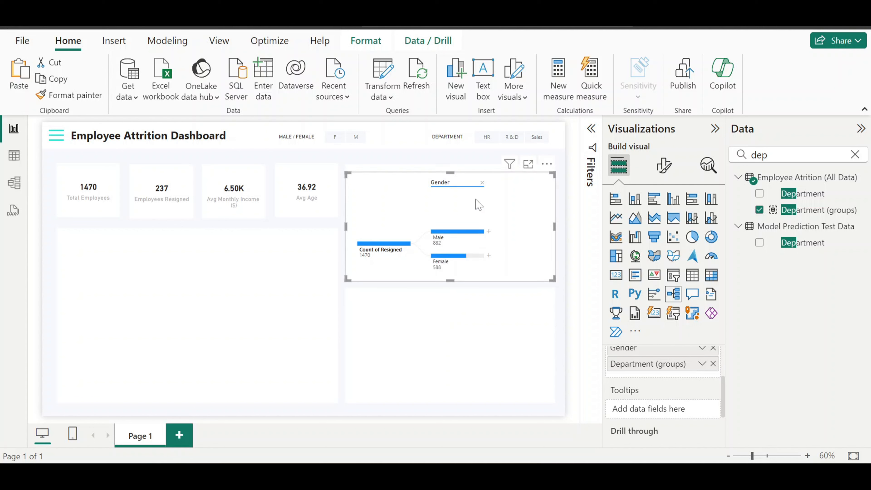
click(489, 232)
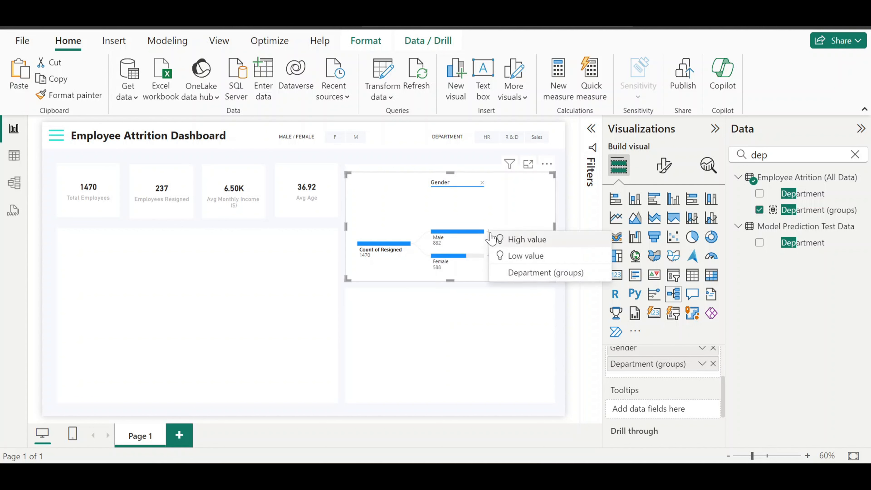
click(519, 276)
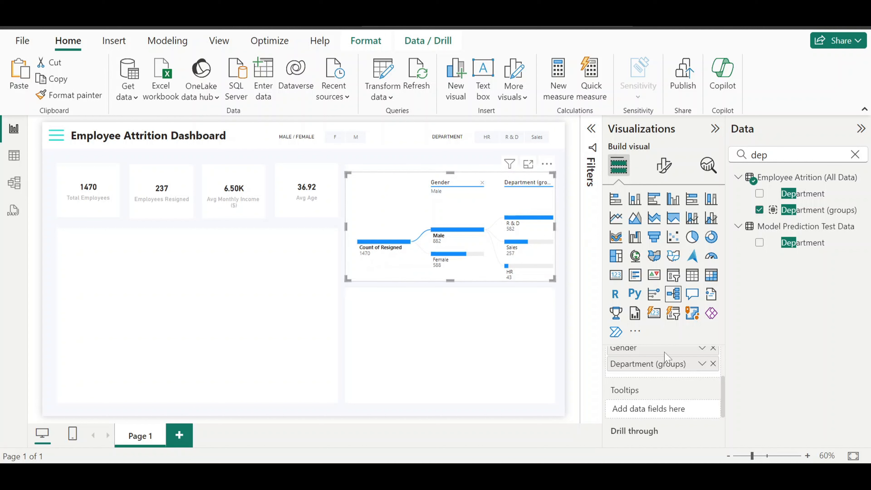
- Rename the decomposition tree's analyzed field as Total Resigned
scroll(685, 406, up, 3)
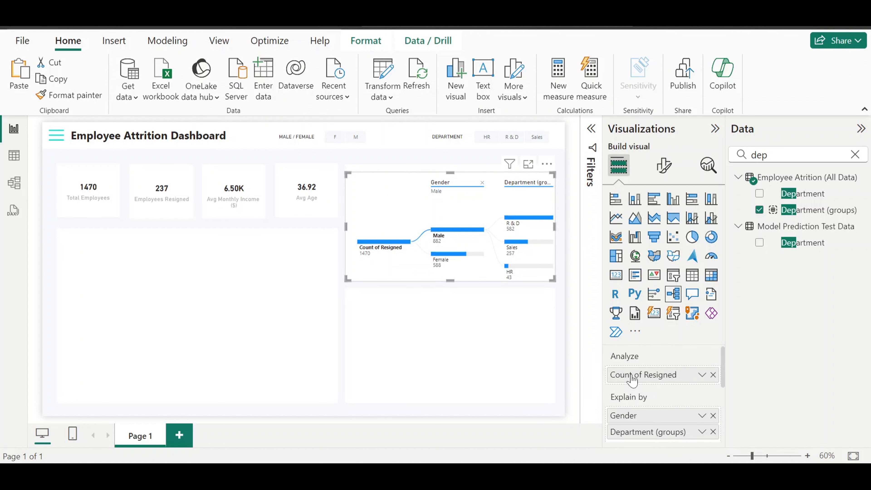
double_click(632, 378)
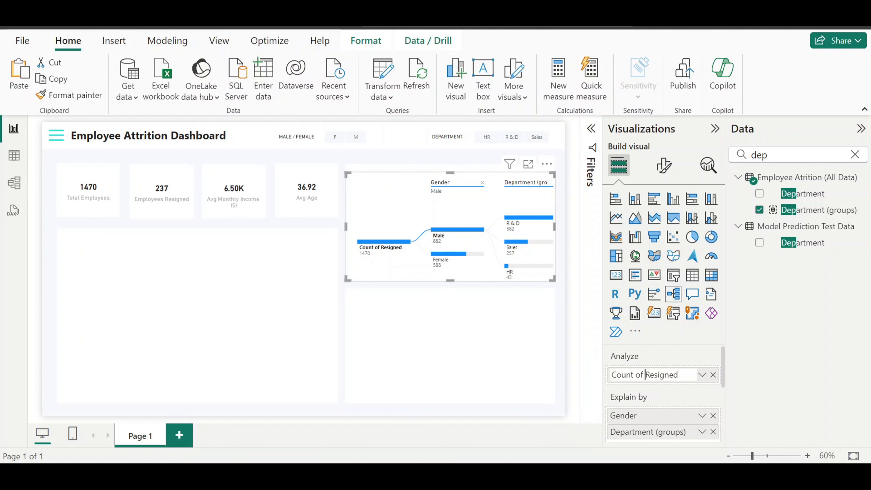
drag(647, 375, 612, 375)
key(BackSpace)
key(Return)
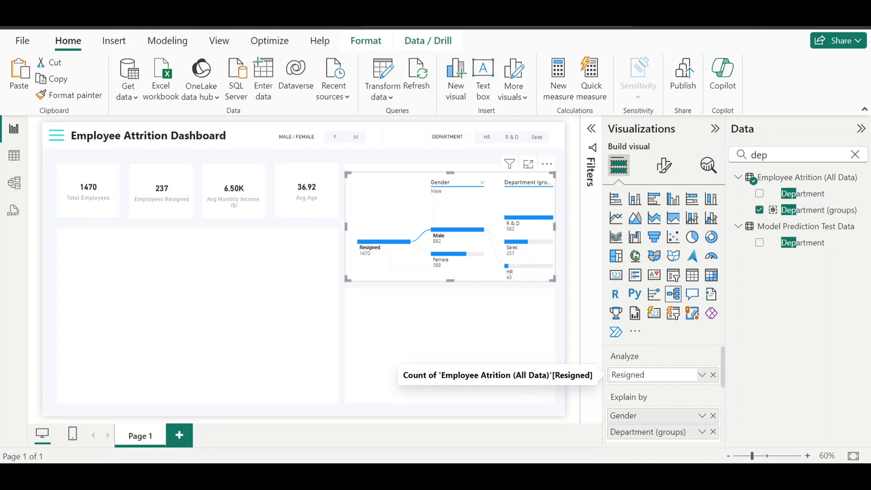
text(Total)
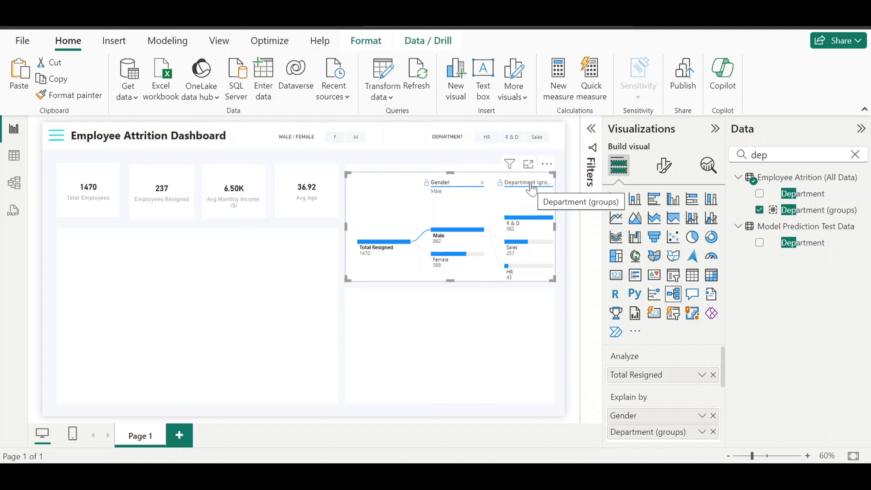
- Rename the tree's Department (groups) field as Department for this visual
scroll(662, 368, down, 1)
scroll(661, 368, down, 3)
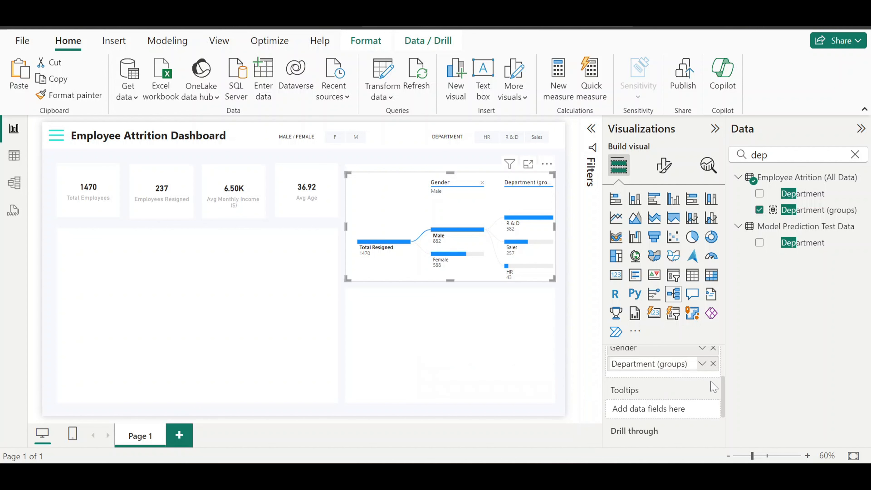
key(shift+End)
key(BackSpace)
key(BackSpace)
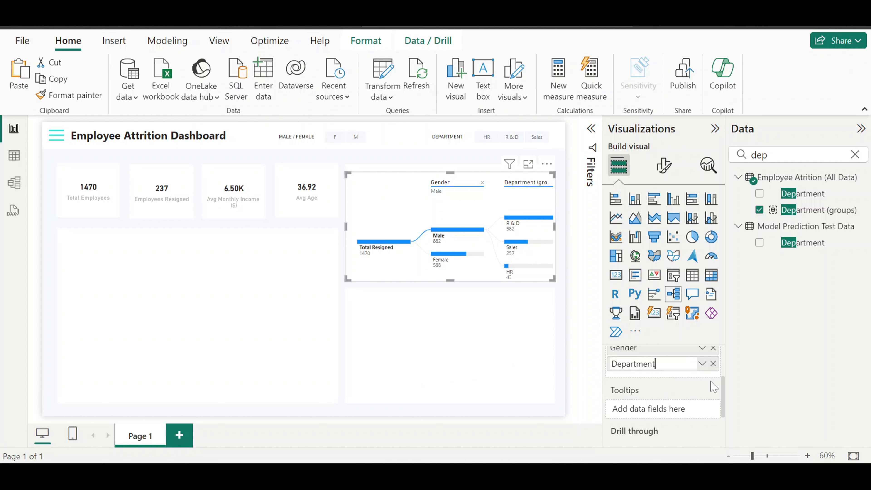
key(Return)
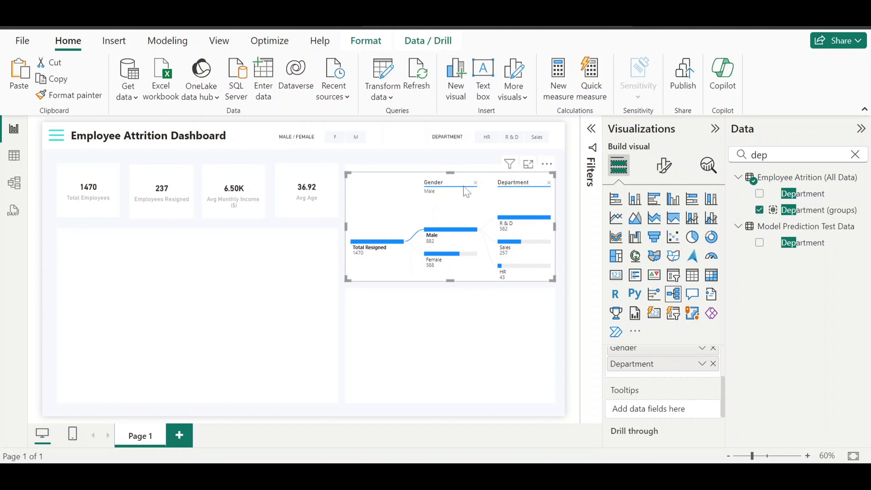
- Set the background color of the decomposition tree's headers to the recent color #F6F8FC
click(668, 173)
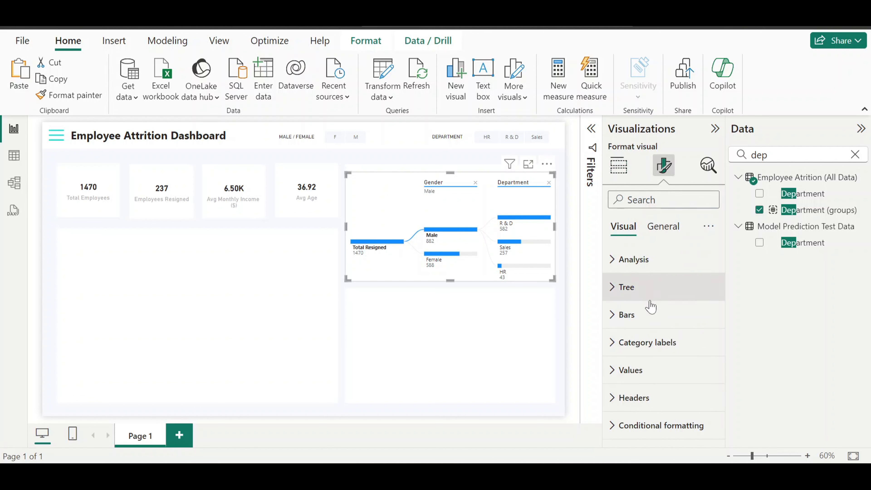
click(634, 398)
scroll(645, 378, down, 3)
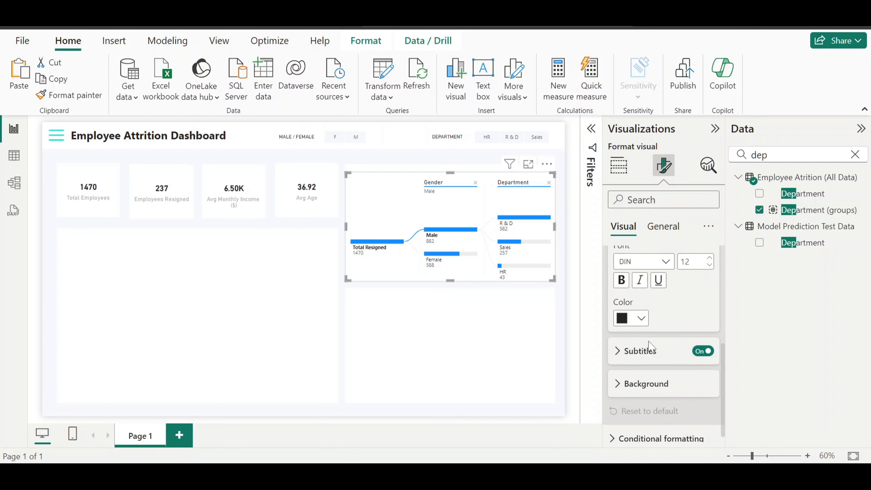
click(633, 374)
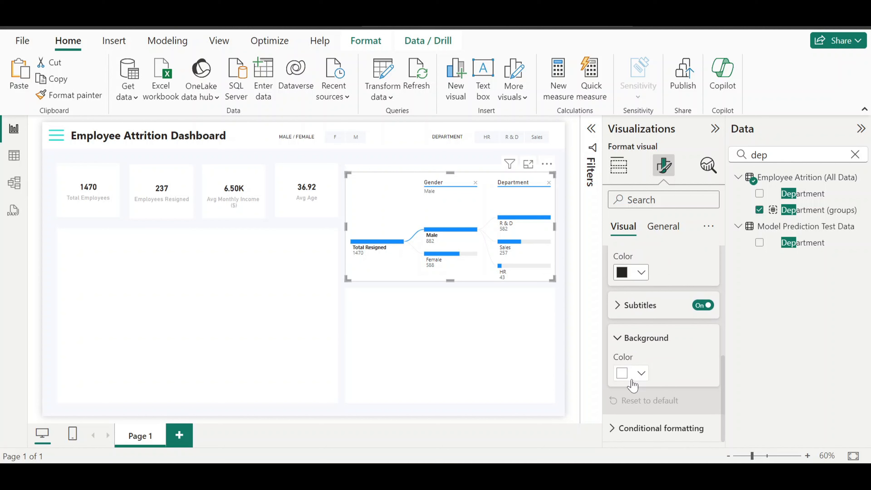
click(641, 375)
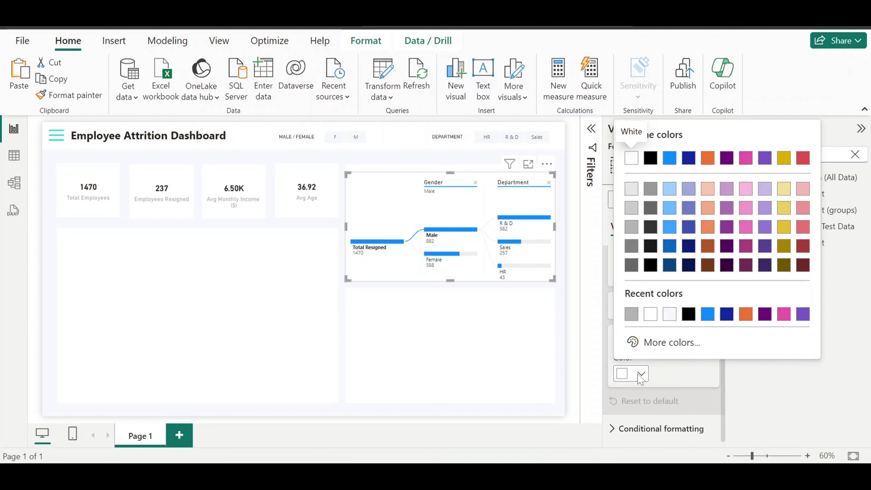
click(670, 318)
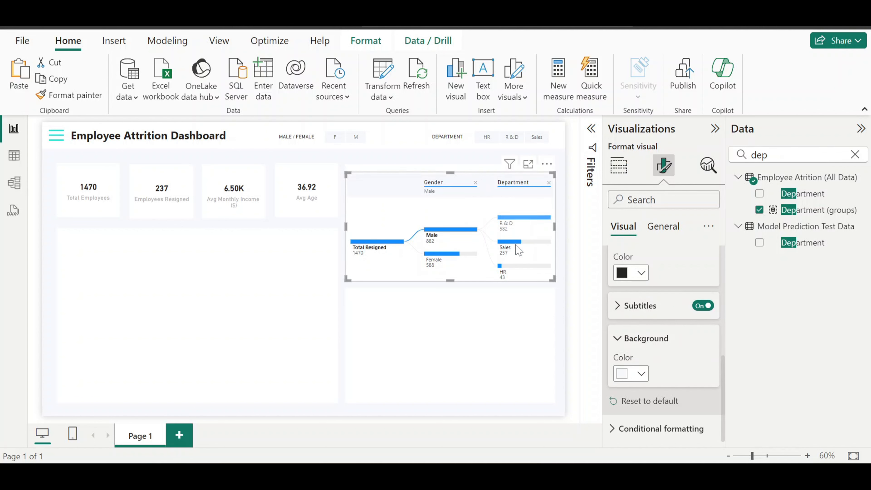
- Set the decomposition tree's positive bar color to the custom hex value #18DECB
scroll(628, 271, up, 3)
click(628, 263)
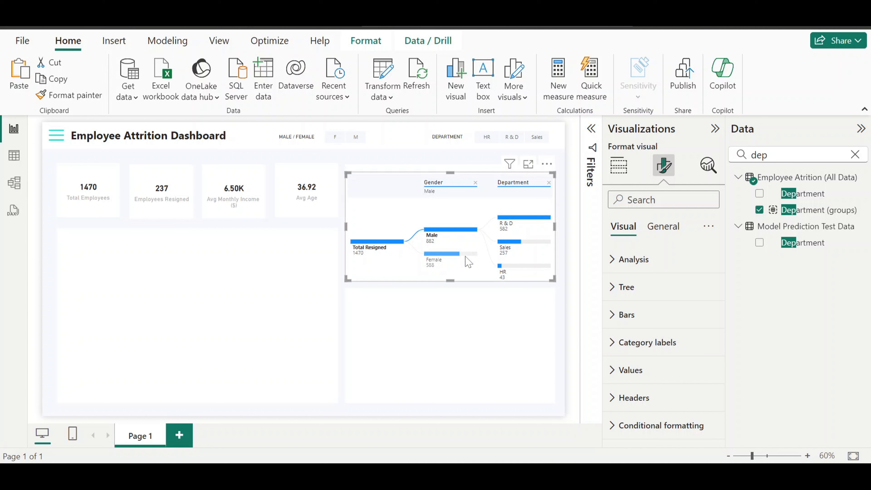
click(635, 317)
scroll(635, 320, down, 3)
scroll(640, 328, down, 2)
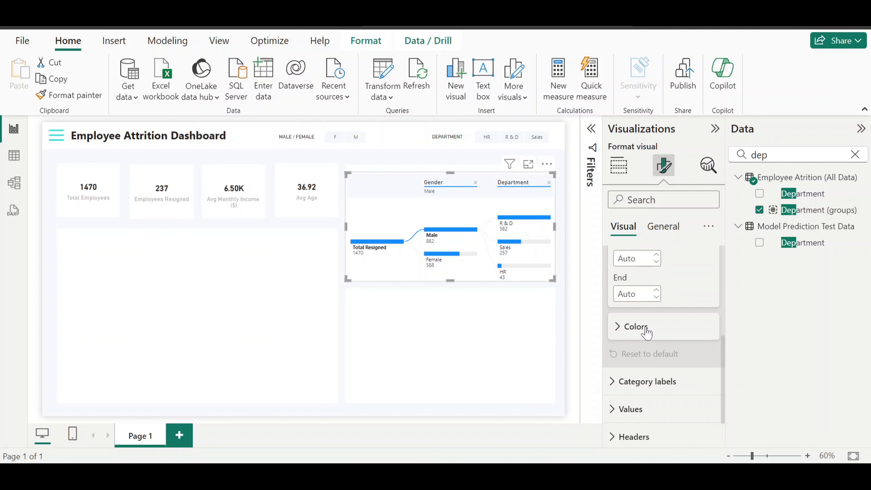
click(638, 326)
click(640, 294)
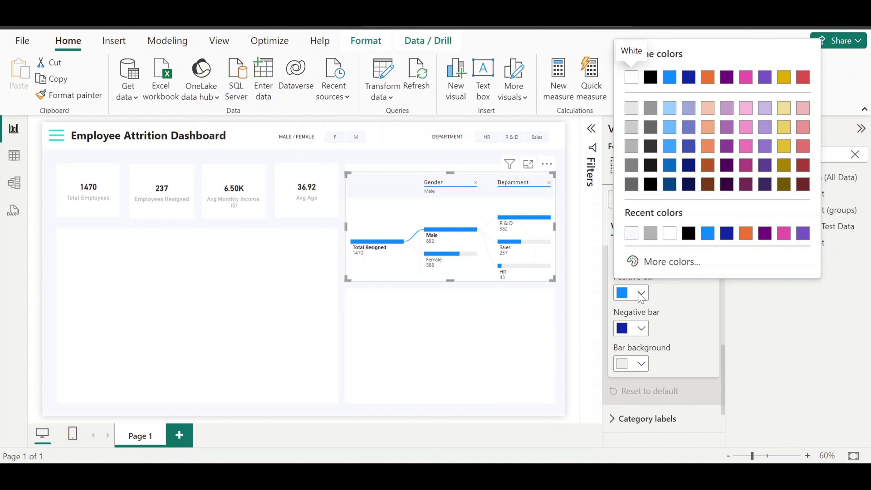
click(660, 267)
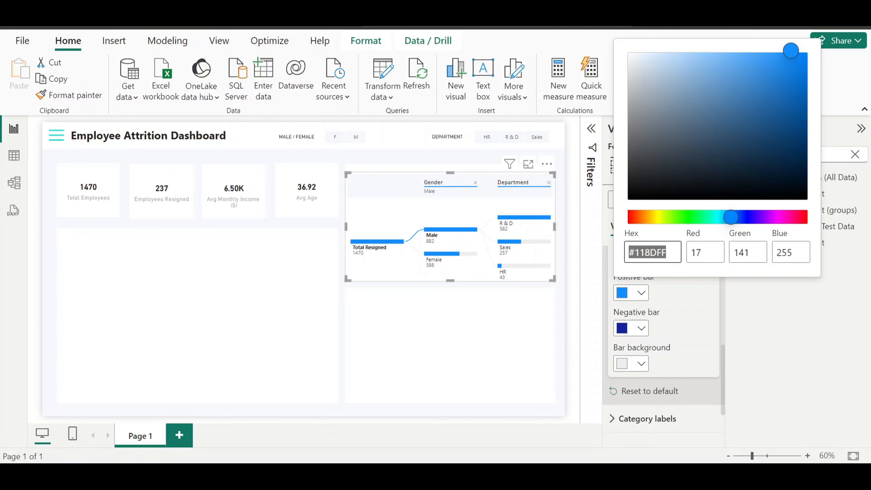
text(#18DECB)
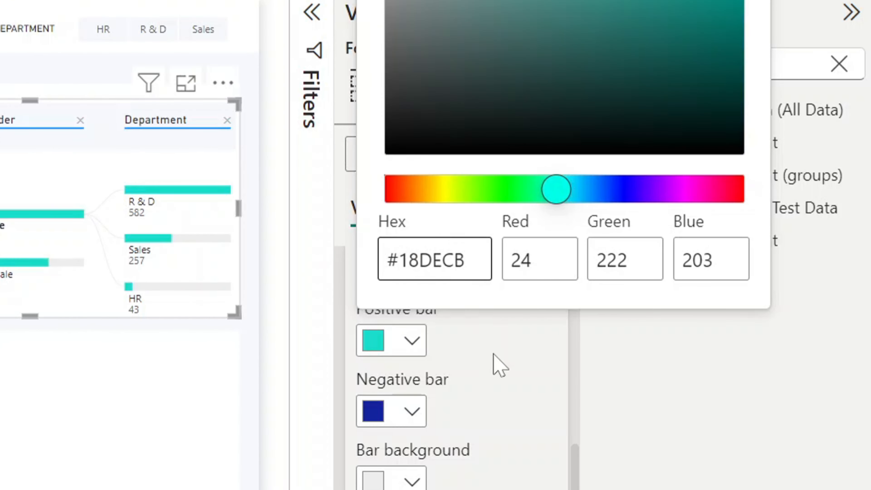
click(501, 366)
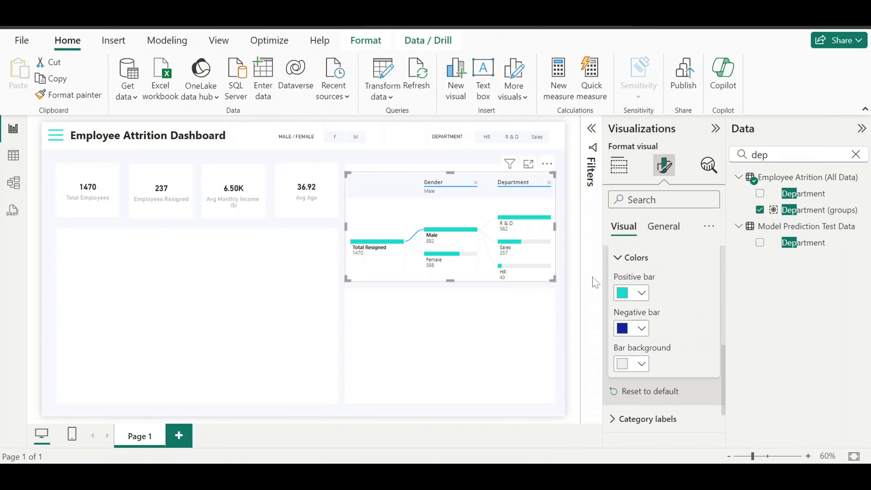
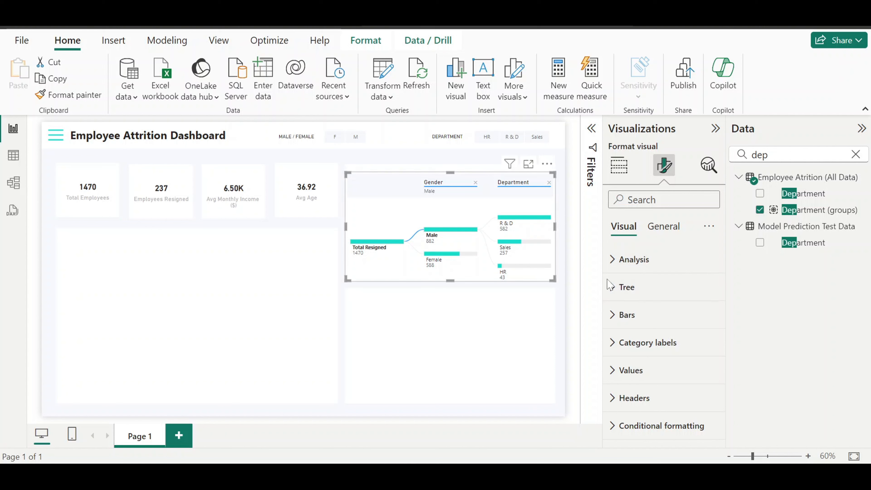
- Set the selected connector line color of the decomposition tree to the custom hex value #18DECB
click(668, 296)
scroll(667, 296, down, 4)
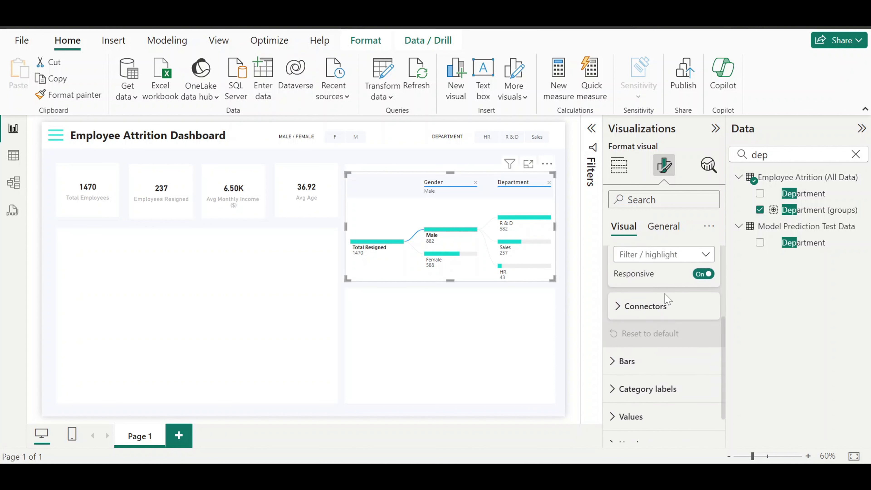
click(651, 307)
scroll(642, 324, down, 2)
click(642, 308)
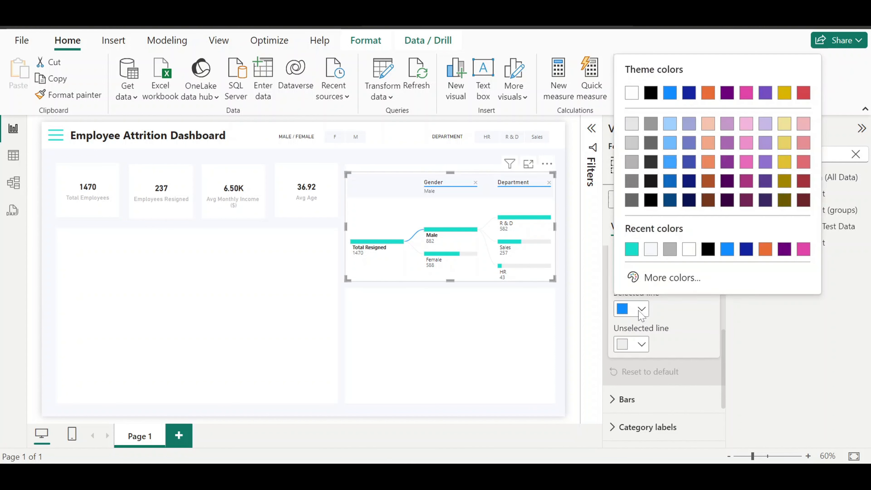
click(664, 279)
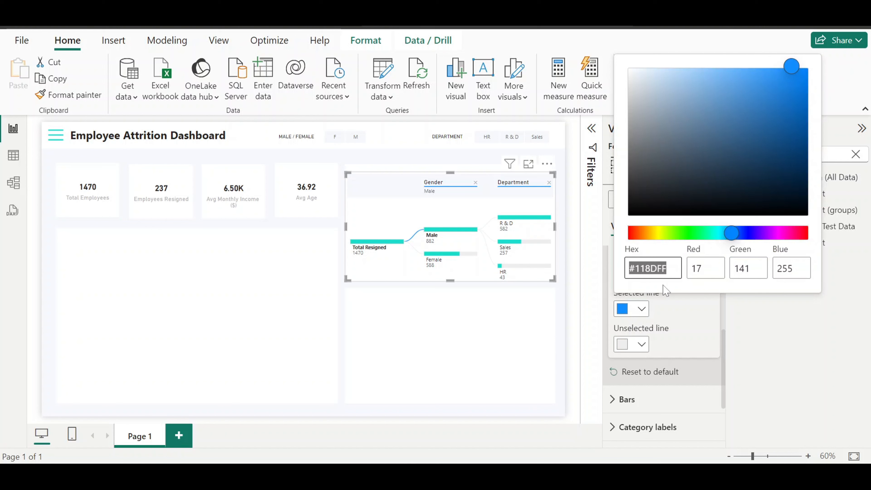
text(#18DECB)
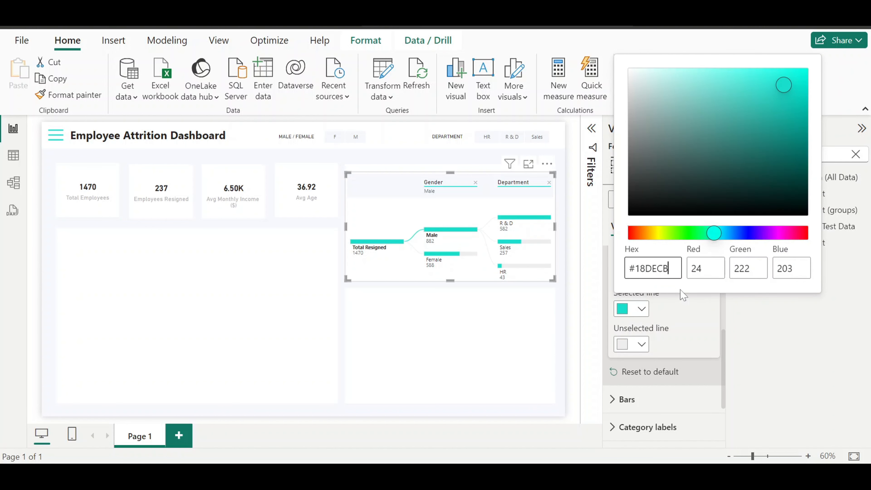
click(686, 308)
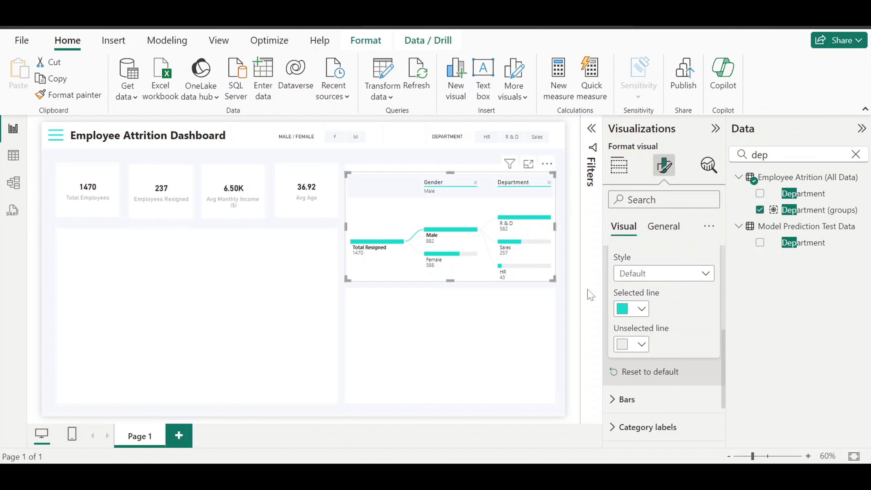
- Shift the decomposition tree's contents upward and lower the visual's top edge to leave room for a heading in its card
drag(479, 247, 477, 237)
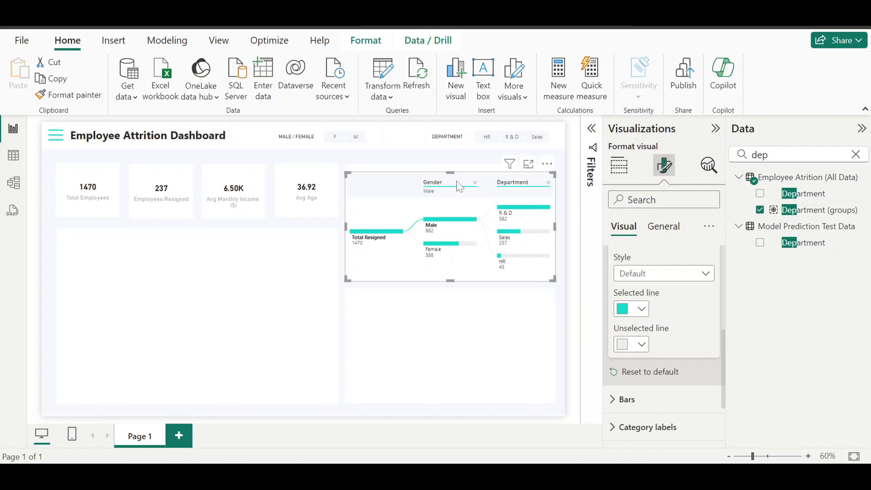
drag(450, 173, 447, 186)
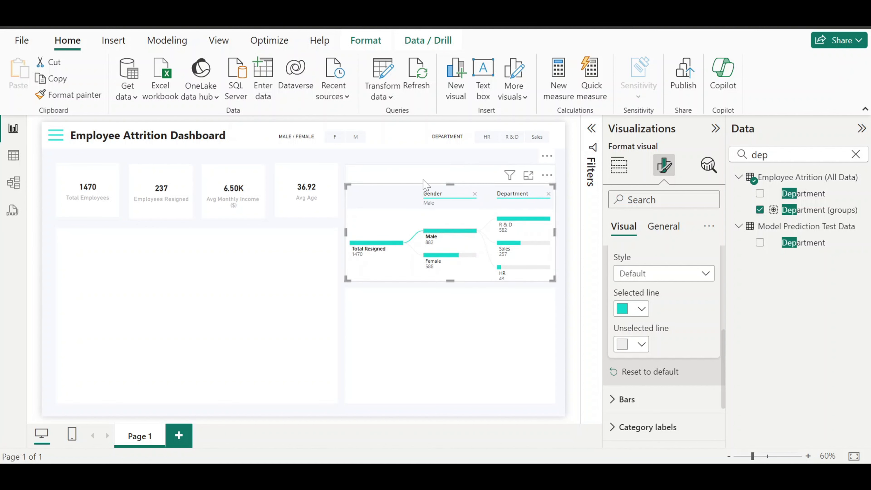
click(562, 228)
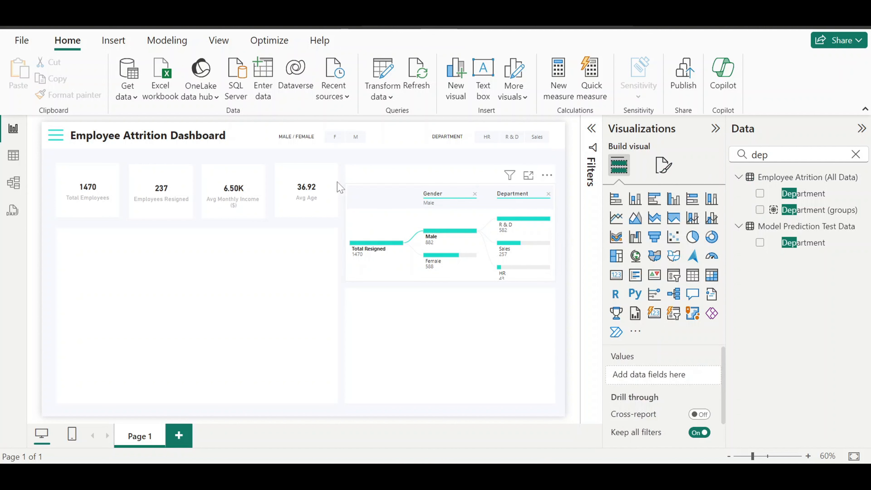
- Duplicate the MALE / FEMALE text box above the decomposition tree, change its text to RESIGNATIONS BY GENDER AND DEPARTMENT, and widen it to one line
click(298, 148)
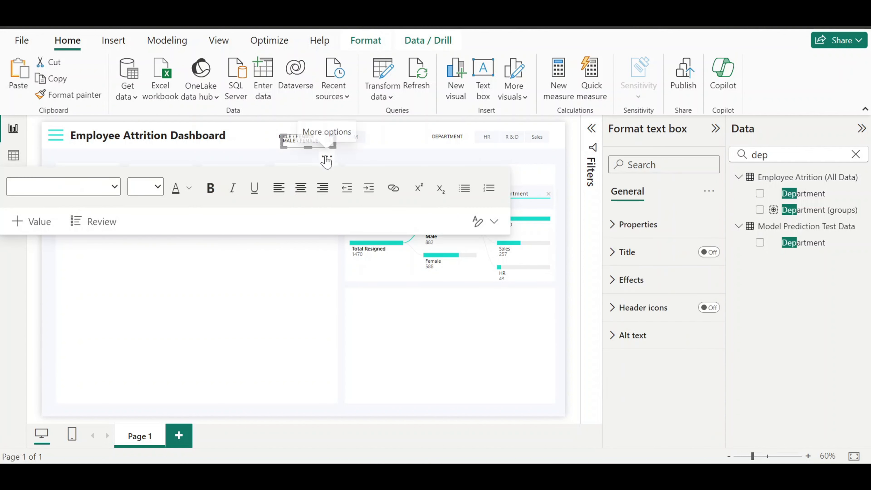
drag(324, 156, 399, 193)
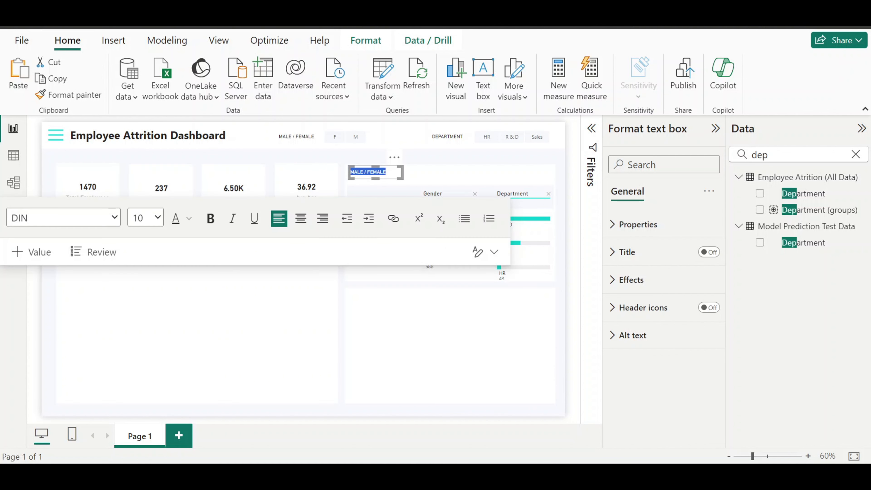
text(RE)
text(SIGNATIONS BY GEN)
text(DER AND DEPARTMENT)
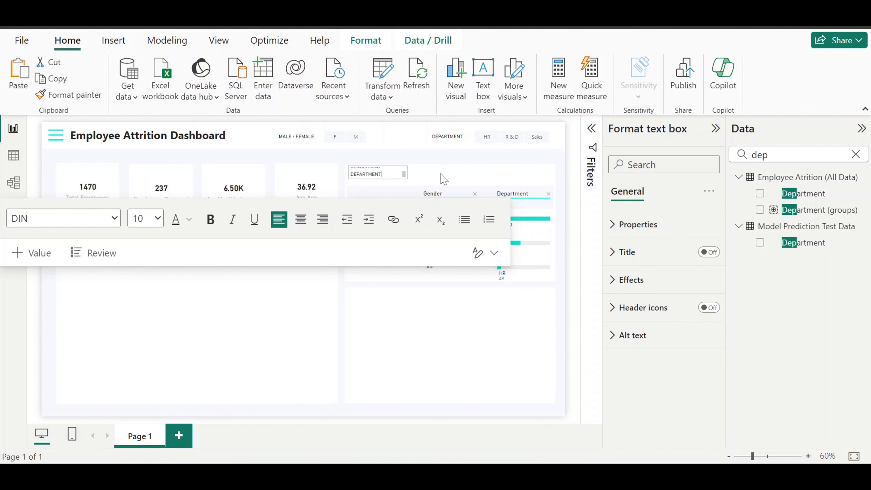
drag(402, 172, 504, 179)
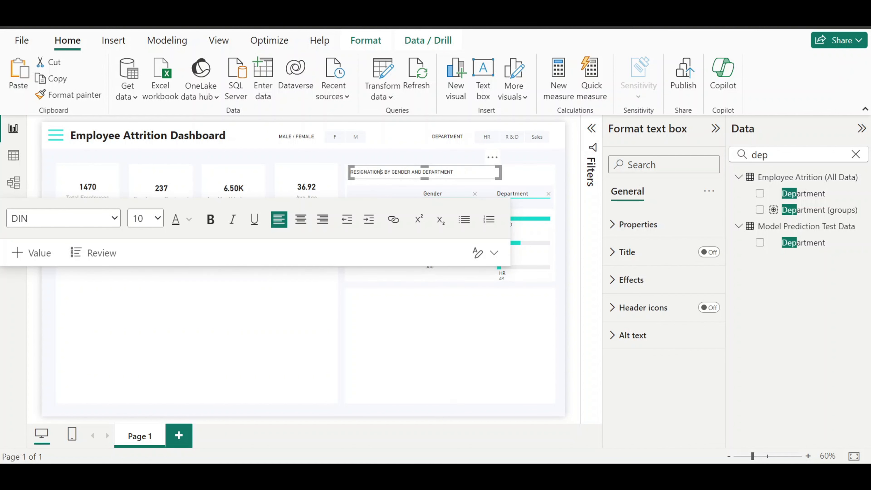
- Format the decomposition tree's heading text as Segoe UI, size 12, bold
key(ctrl+a)
click(114, 218)
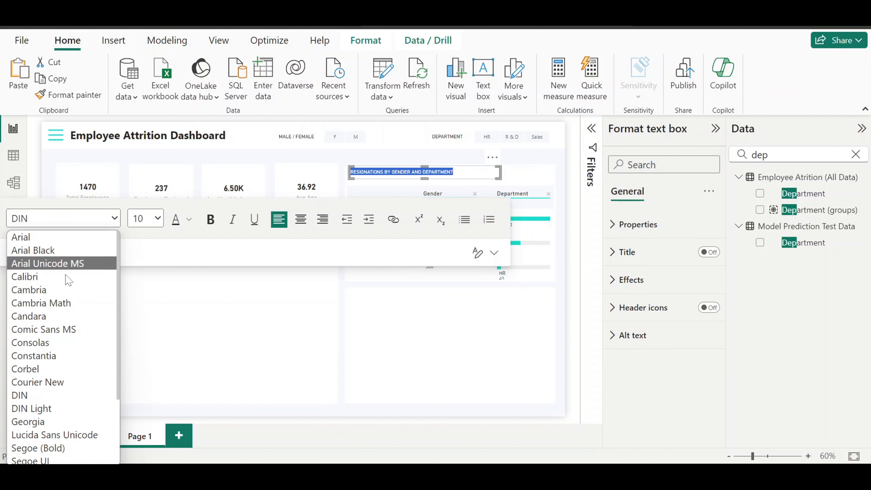
scroll(38, 393, down, 2)
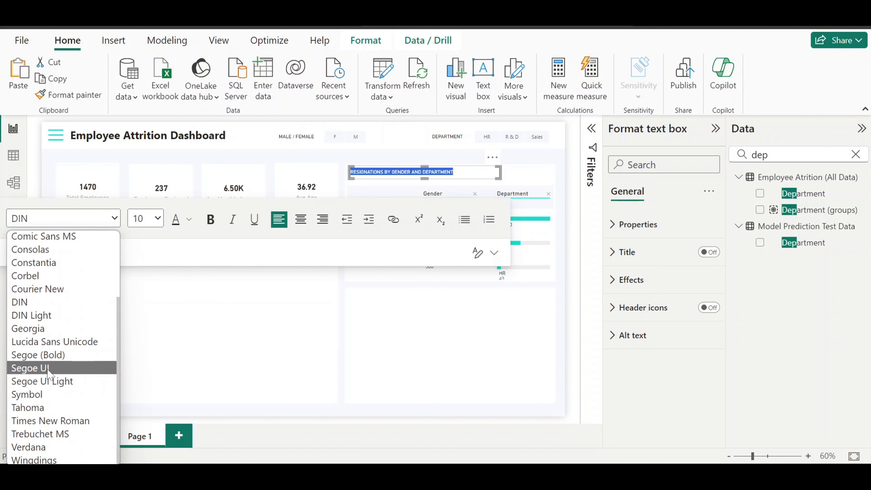
click(38, 368)
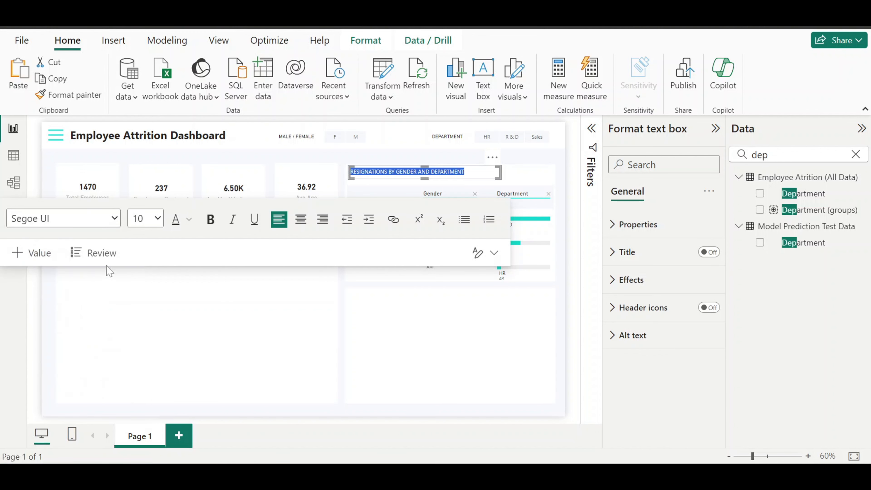
click(158, 220)
click(140, 304)
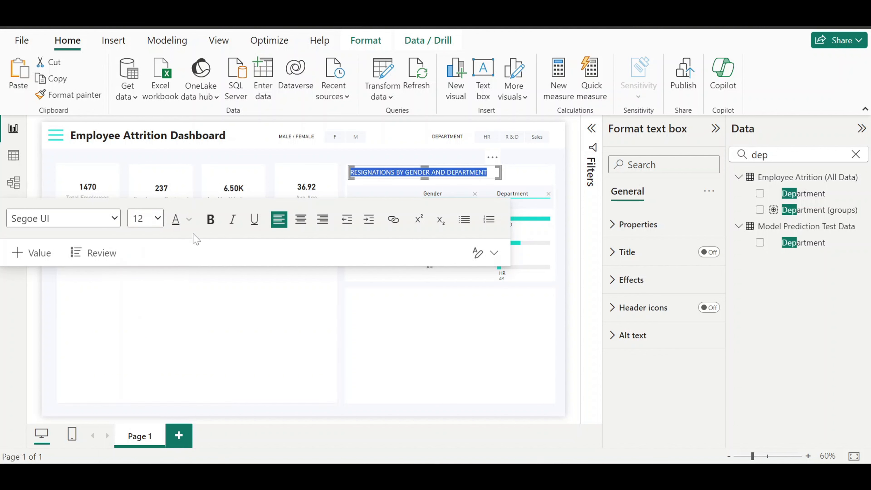
click(210, 219)
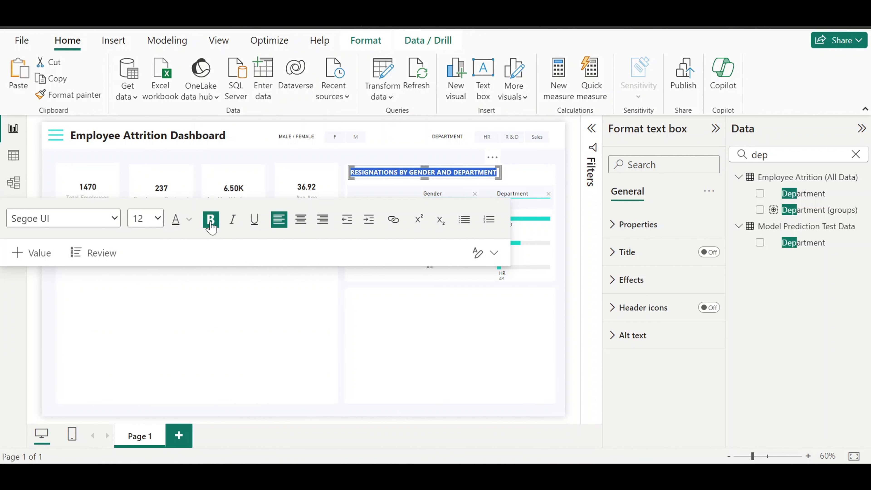
click(563, 207)
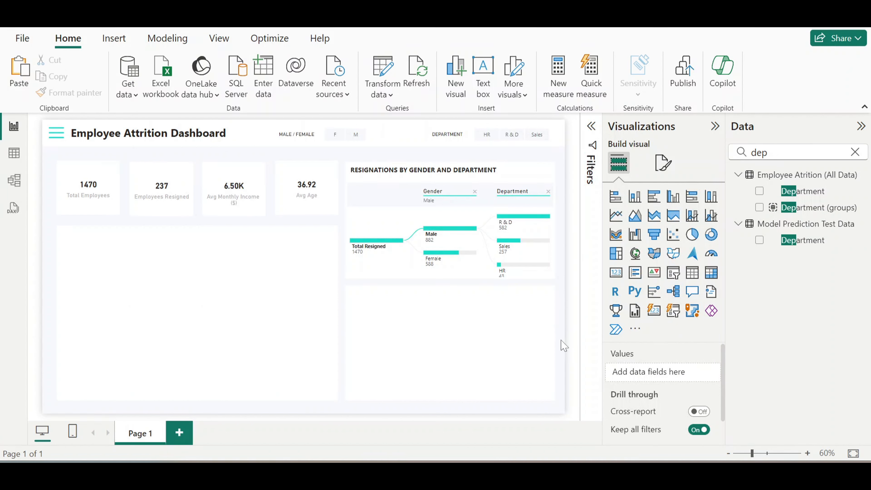
- Duplicate the resignations heading and place the copy at the top of the empty card below the decomposition tree
click(389, 170)
click(366, 177)
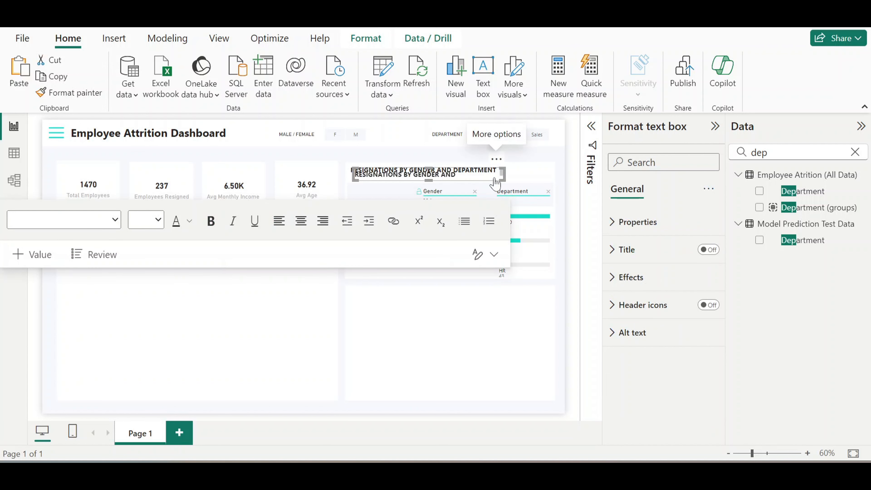
drag(493, 162, 491, 285)
drag(399, 292, 401, 292)
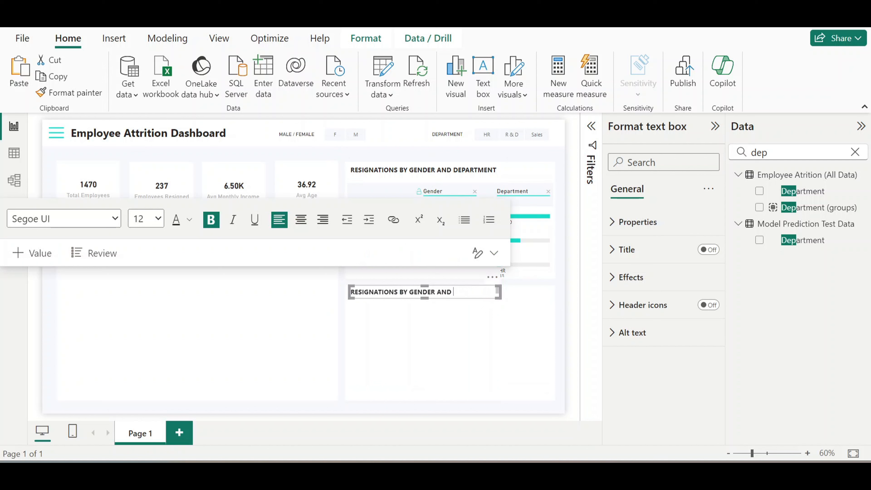
- Change the copied heading's text to RESIGNATIONS BY EDUCATION FIELD
key(ctrl+shift+Left)
key(ctrl+shift+Left)
key(ctrl+shift+Left)
key(ctrl+shift+Right)
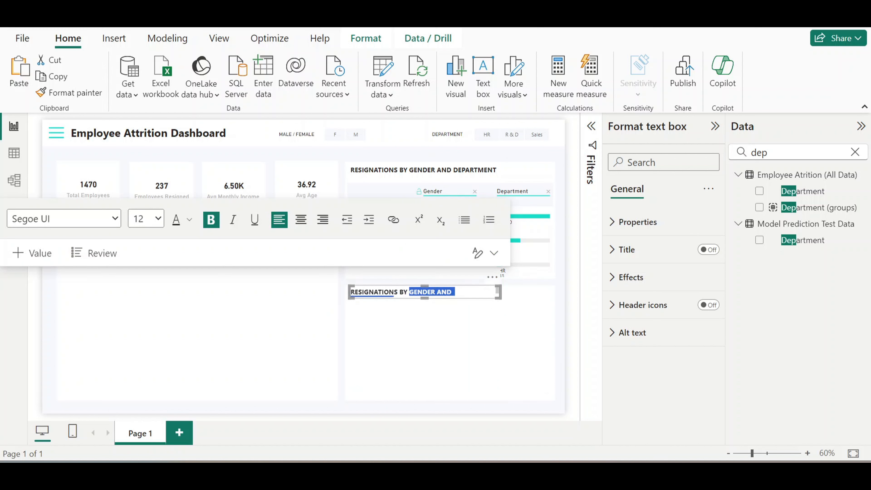
text(EDUCATION FIEL)
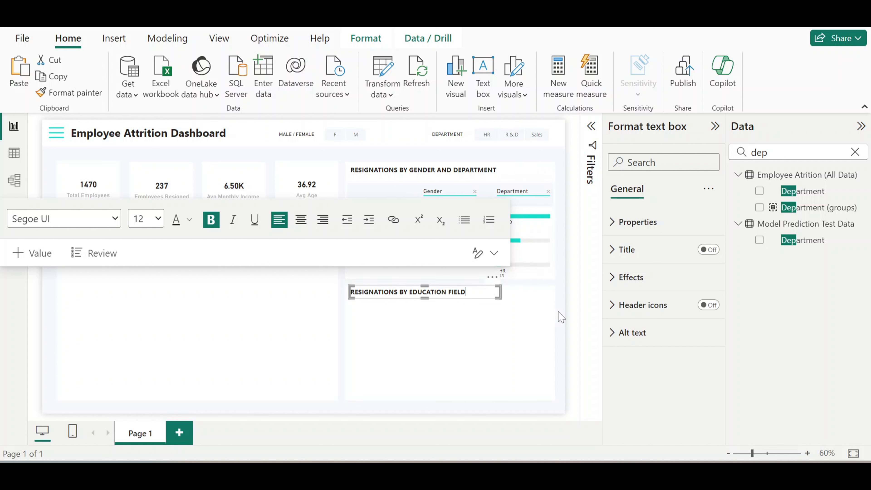
click(482, 358)
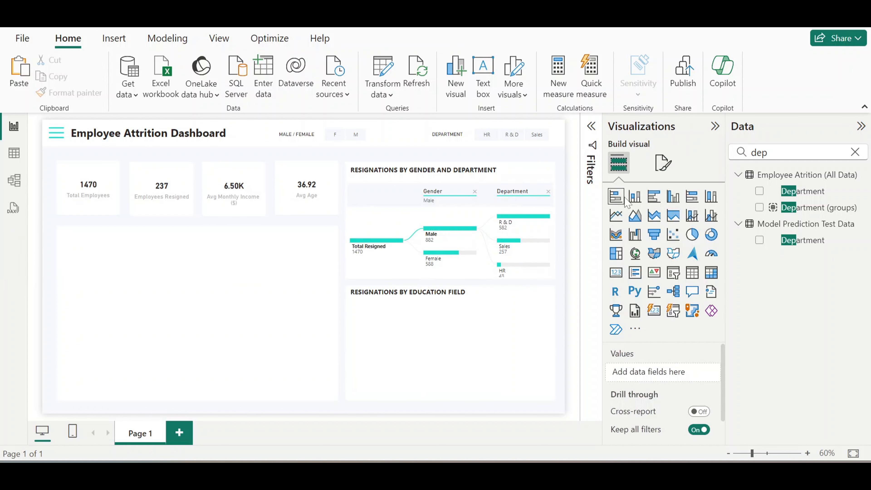
- Insert a stacked bar chart and fit it into the card under the RESIGNATIONS BY EDUCATION FIELD heading
click(621, 197)
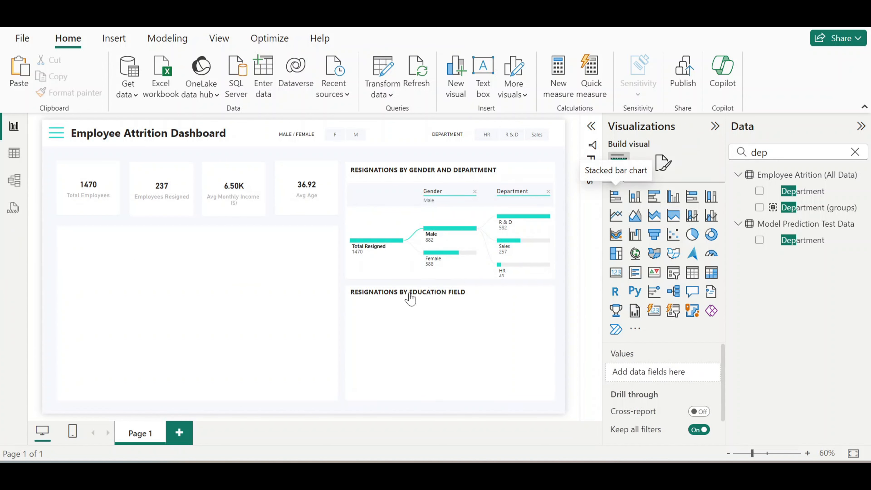
drag(152, 226, 422, 355)
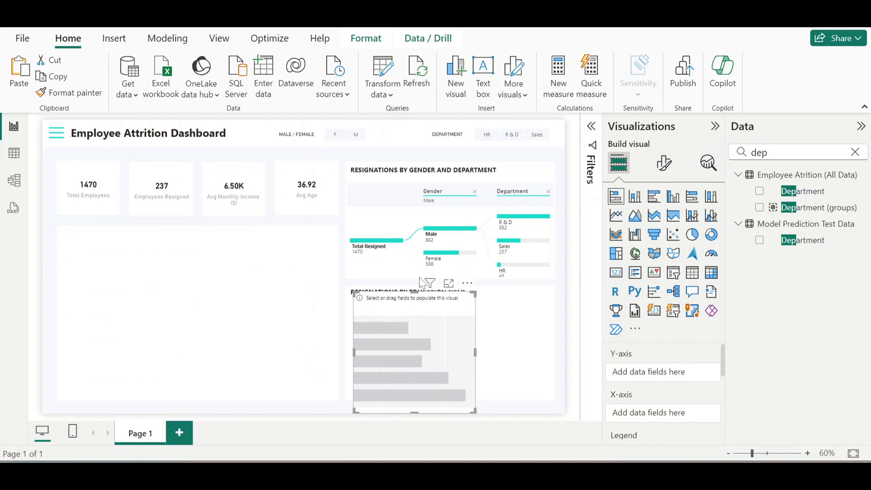
drag(415, 292, 413, 313)
drag(405, 367, 404, 360)
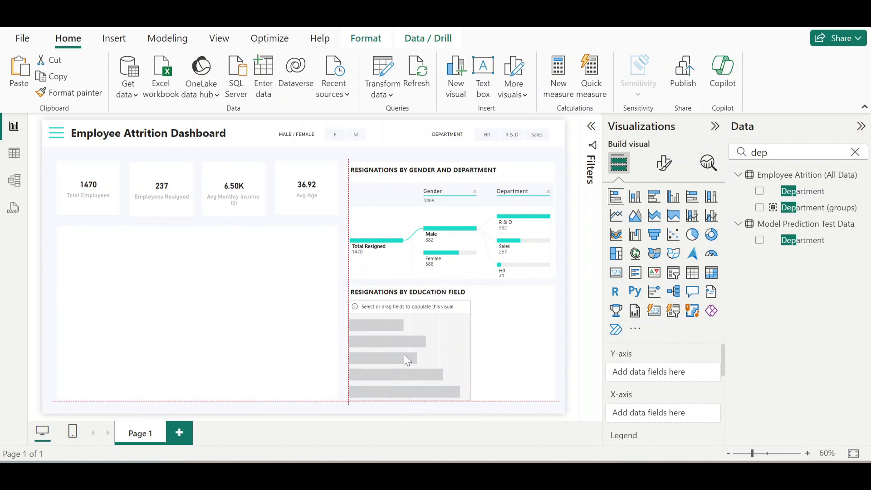
drag(476, 357, 555, 357)
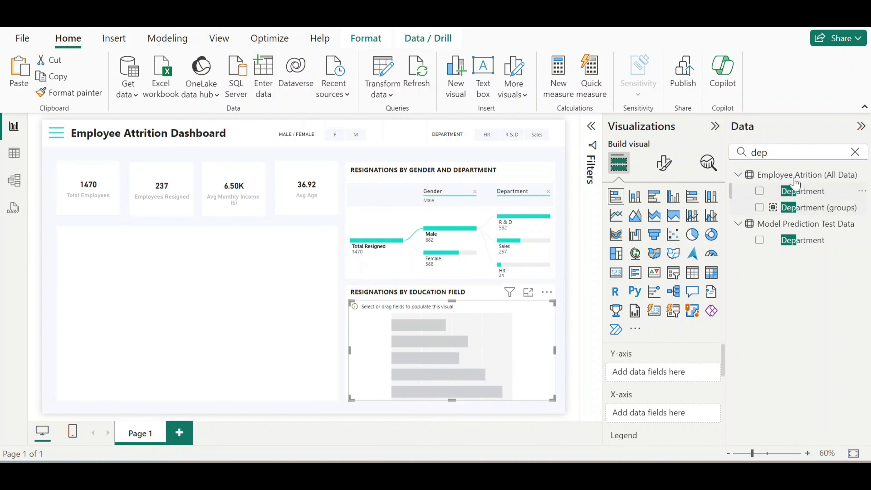
- Find EducationField from the Employee Atrition (All Data) table and assign it to the bar chart's Y-axis
click(855, 153)
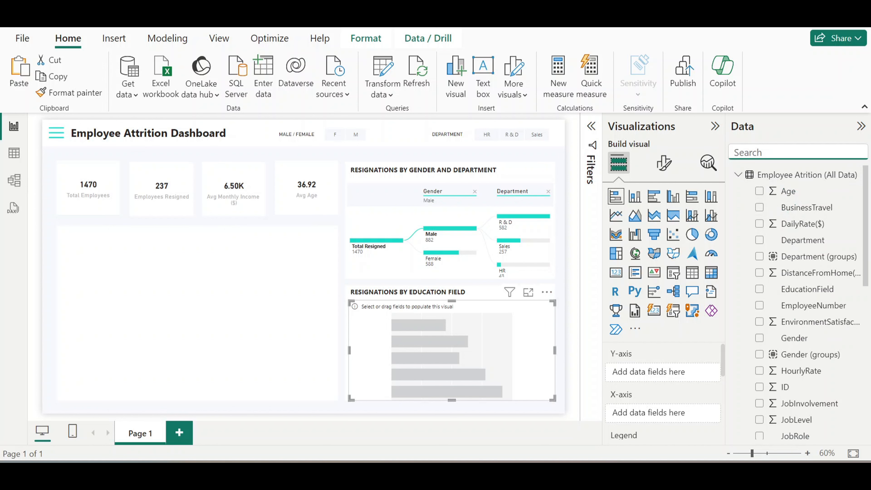
text(ED)
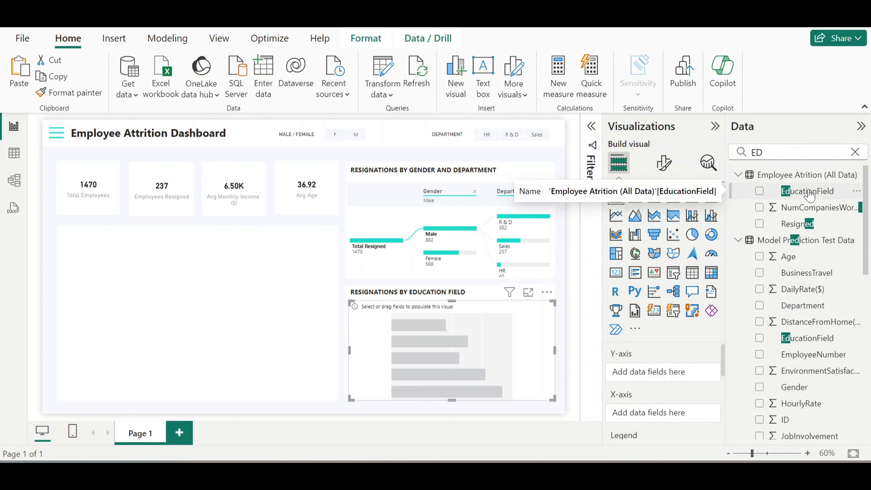
drag(810, 195, 680, 377)
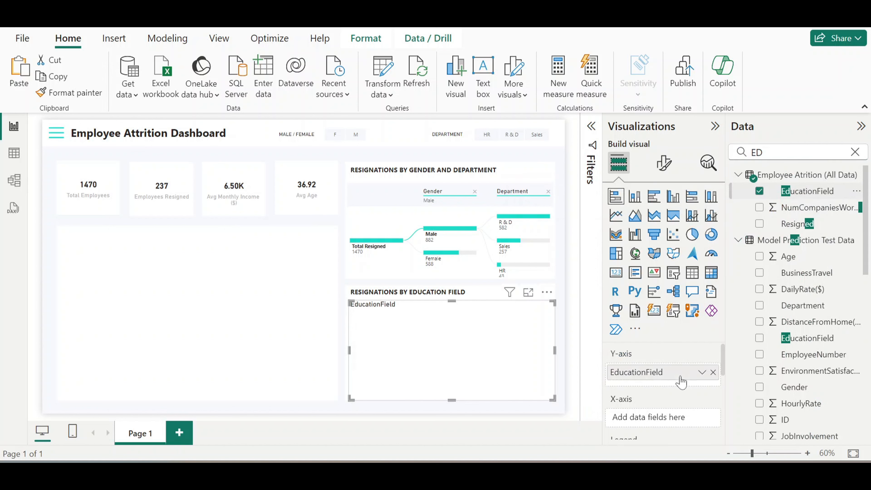
- Find the Resigned field of the Employee Atrition (All Data) table and assign its count to the bar chart's X-axis
click(855, 152)
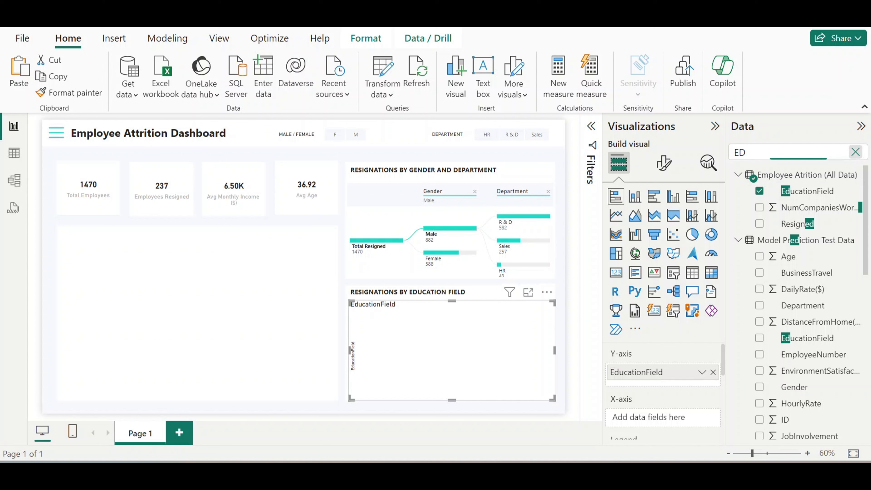
text(RESIGNA)
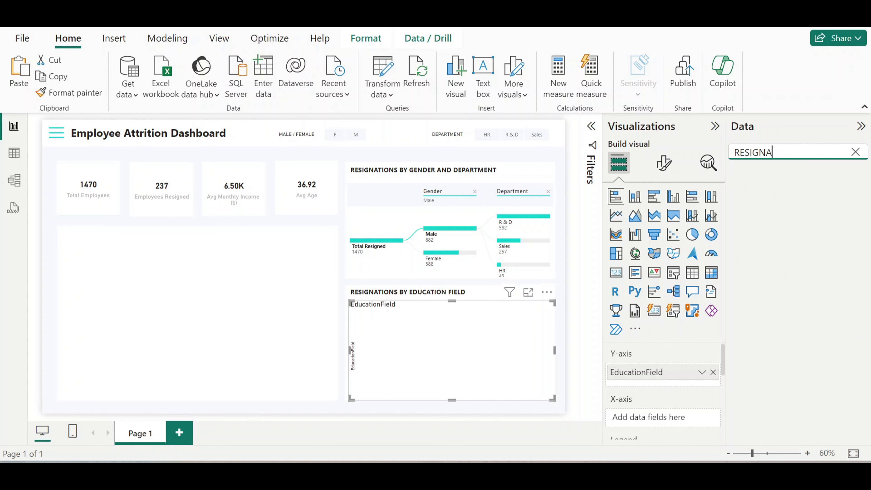
key(BackSpace)
key(BackSpace)
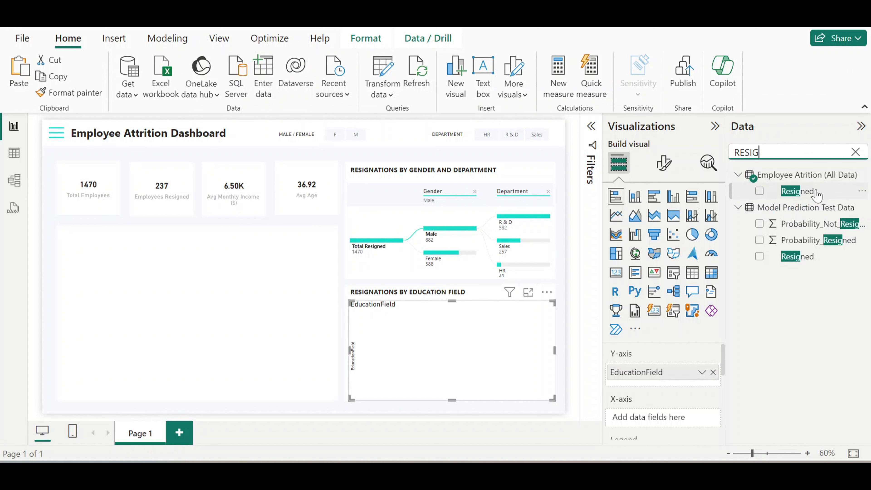
drag(805, 191, 661, 417)
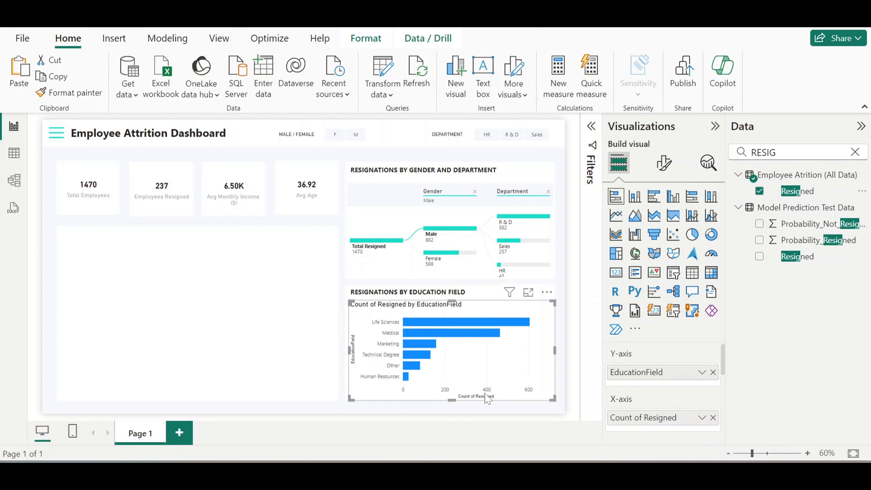
- Turn off the title of the education field bar chart
click(664, 163)
click(657, 232)
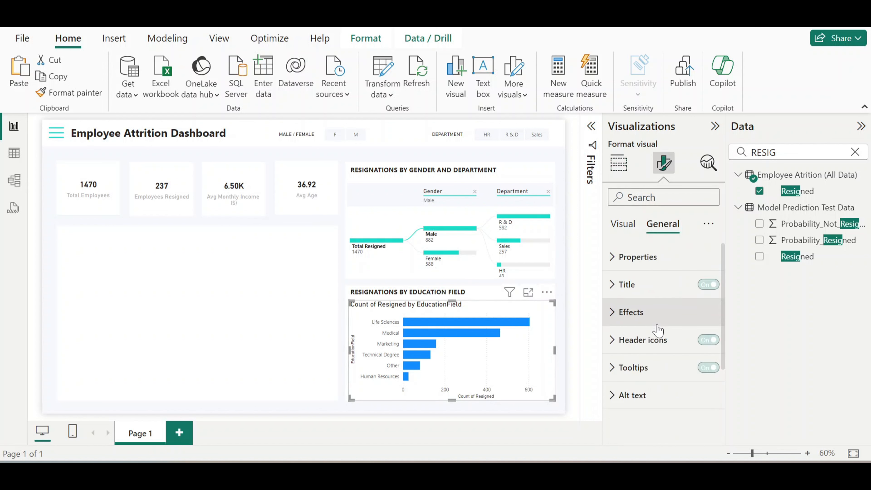
click(655, 313)
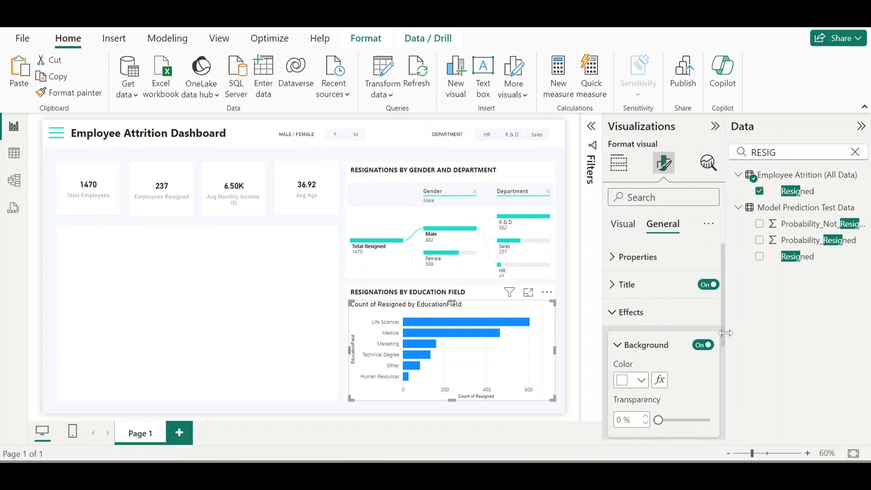
click(626, 310)
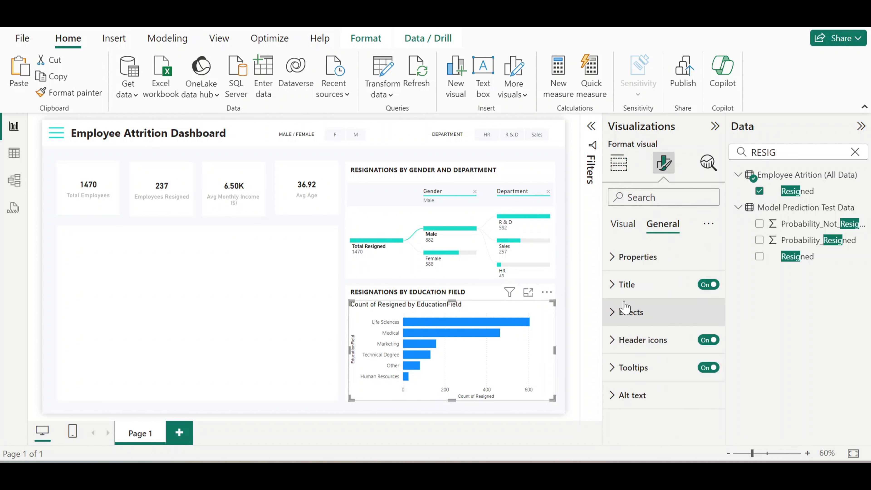
click(708, 285)
- Turn off the Y-axis title of the education field bar chart
click(621, 227)
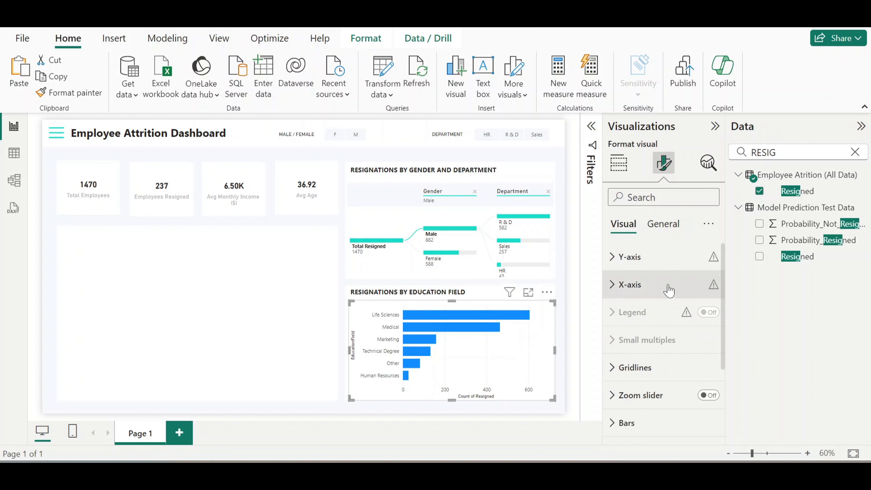
click(650, 261)
scroll(664, 344, down, 3)
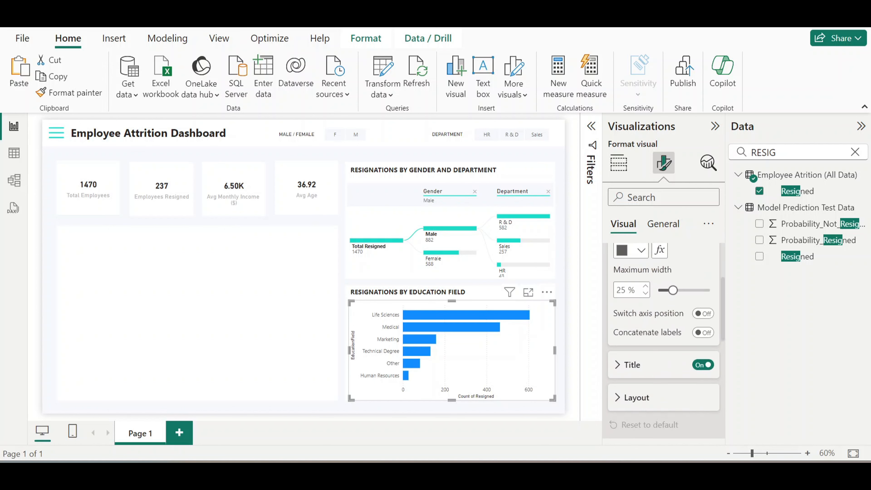
click(703, 361)
scroll(655, 357, up, 1)
scroll(624, 302, up, 3)
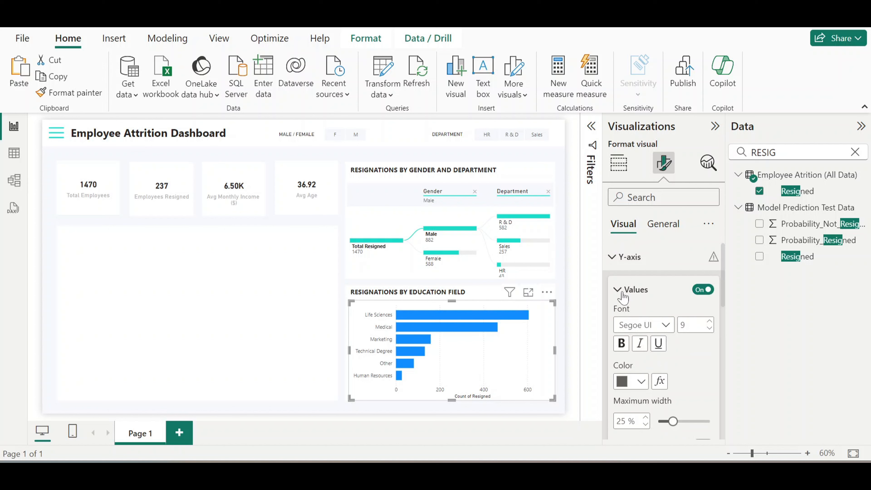
click(623, 295)
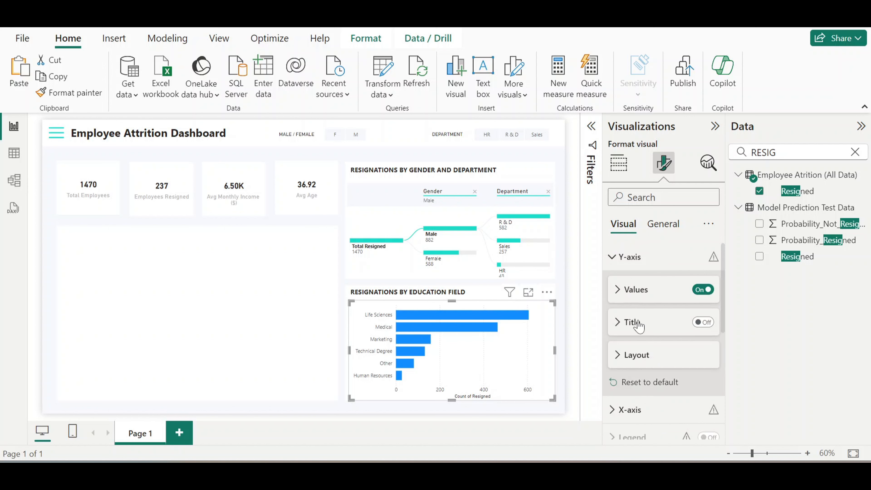
click(616, 265)
- Turn off the X-axis title of the education field bar chart
click(628, 302)
scroll(697, 374, down, 5)
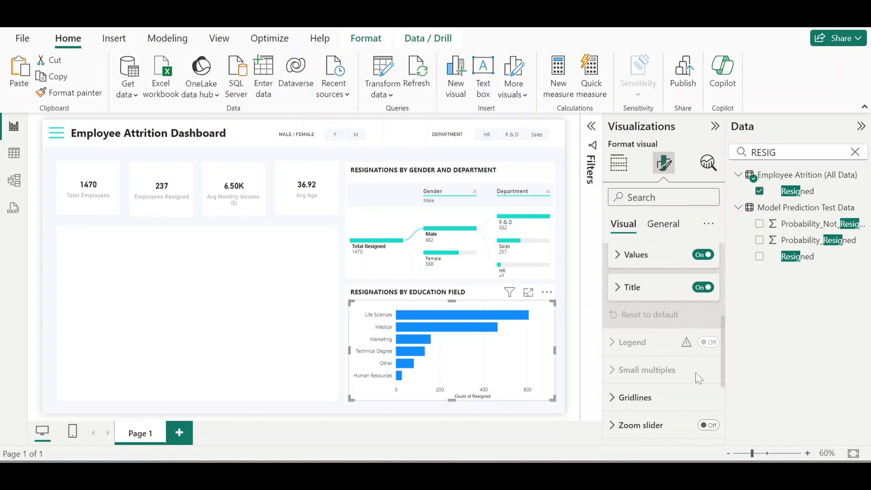
click(699, 288)
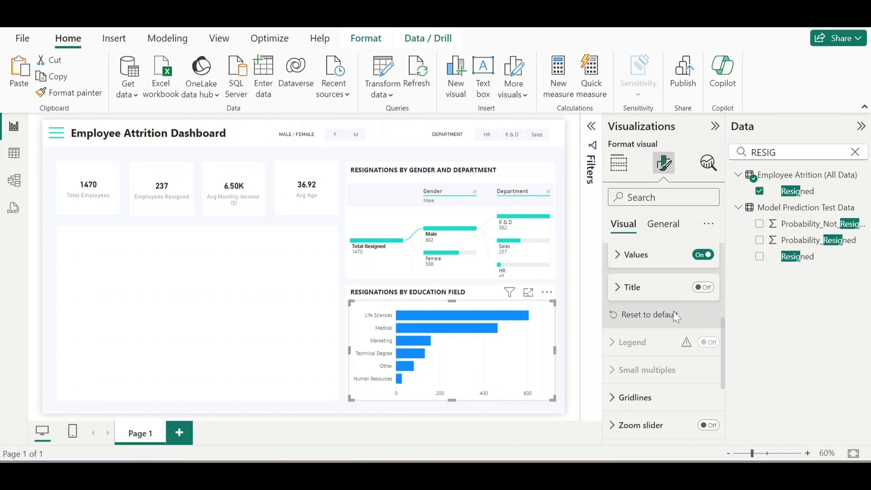
scroll(679, 315, up, 4)
scroll(652, 344, up, 3)
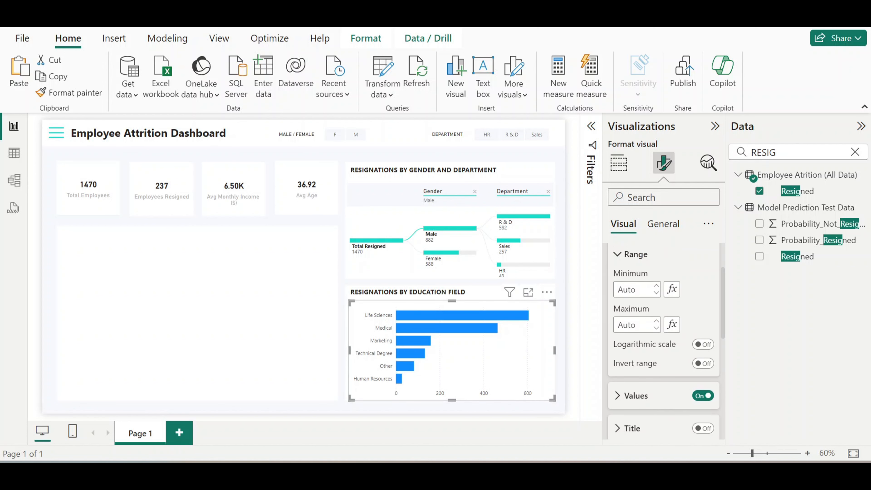
click(630, 284)
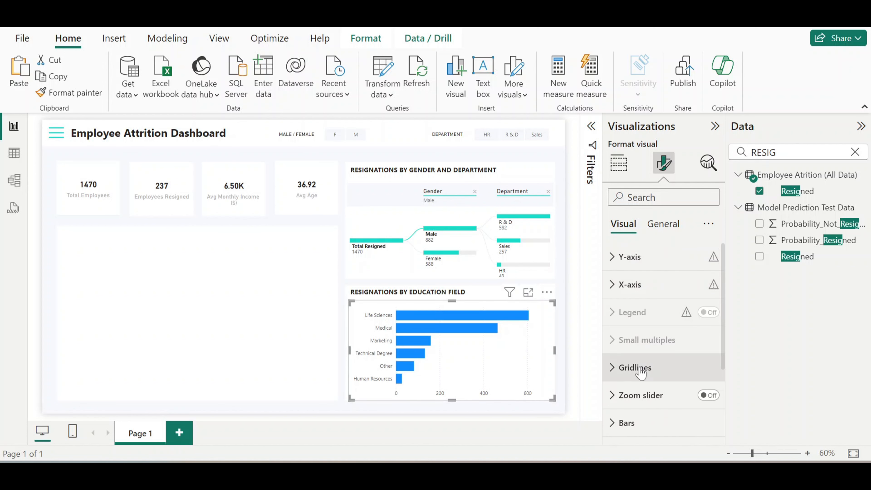
- Turn off the gridlines of the education field bar chart
click(652, 367)
scroll(652, 367, down, 3)
click(703, 264)
scroll(683, 326, down, 5)
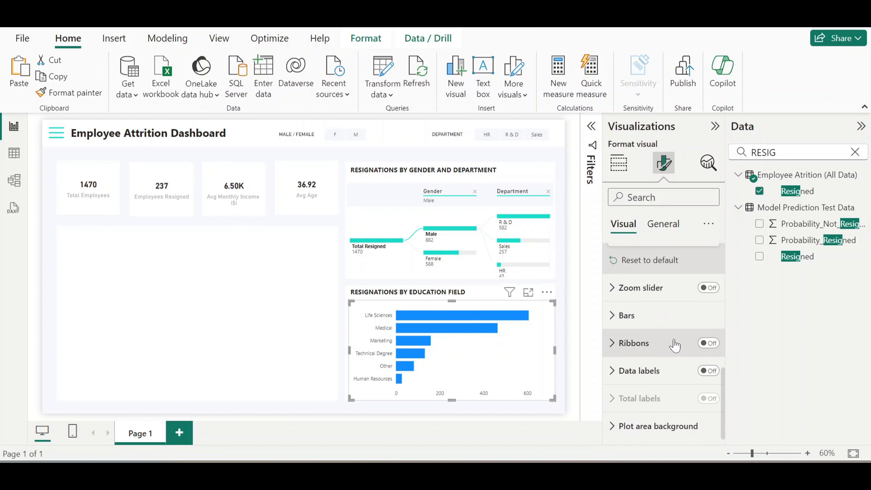
scroll(673, 343, up, 5)
click(616, 368)
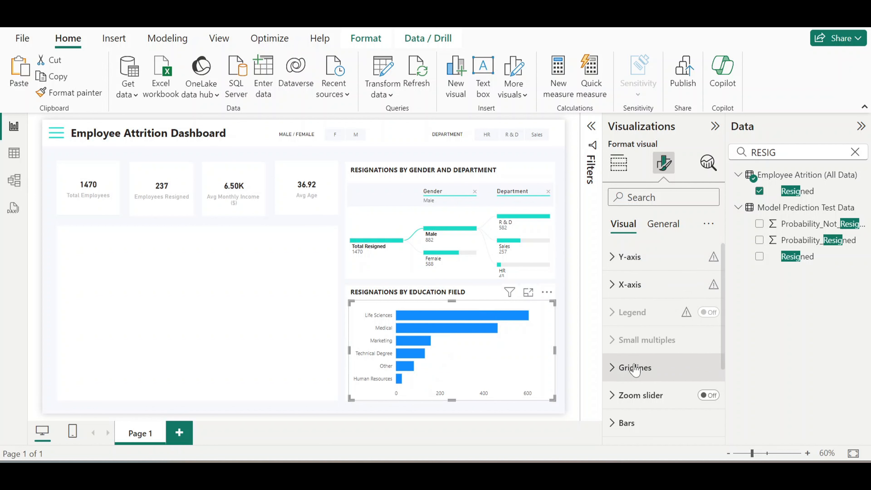
- Set up conditional formatting for the bar color with the Gradient format style and add a middle color
scroll(638, 367, down, 2)
click(648, 373)
scroll(649, 354, down, 5)
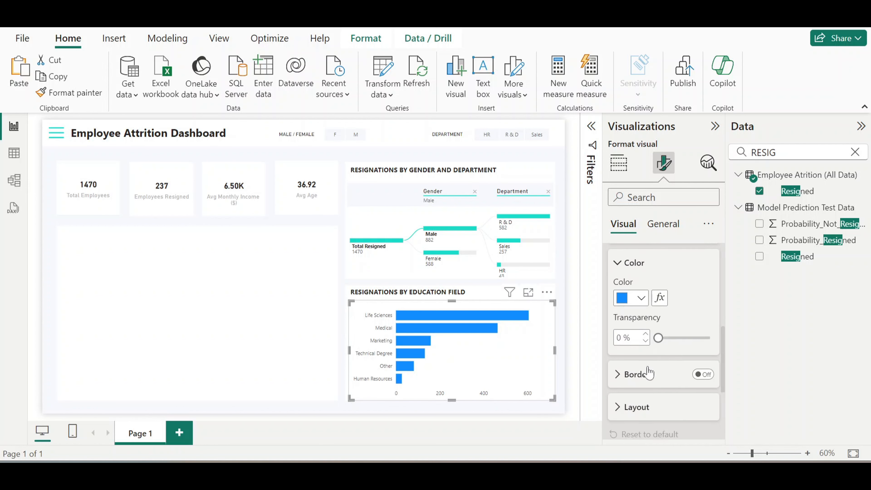
scroll(649, 333, up, 2)
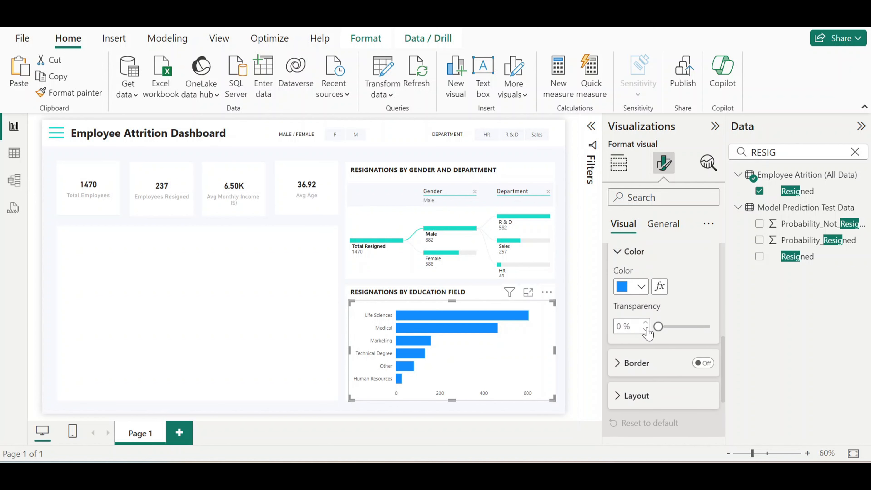
click(661, 288)
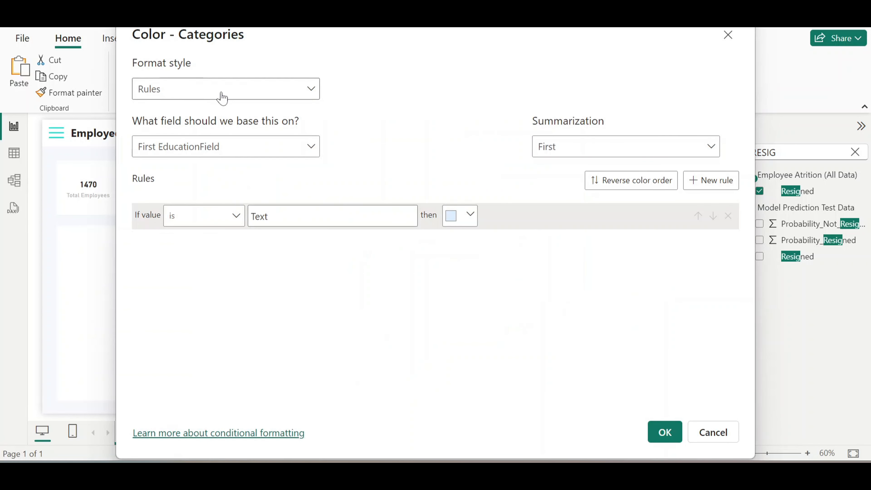
click(227, 98)
click(205, 116)
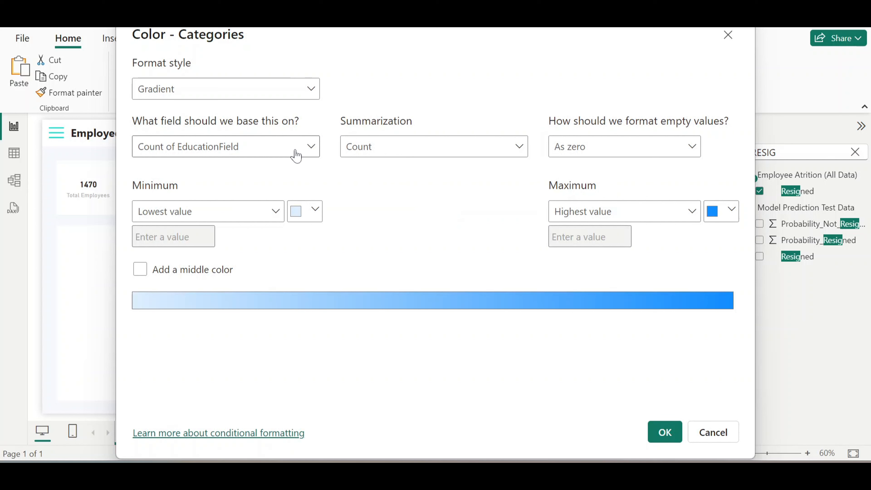
click(164, 277)
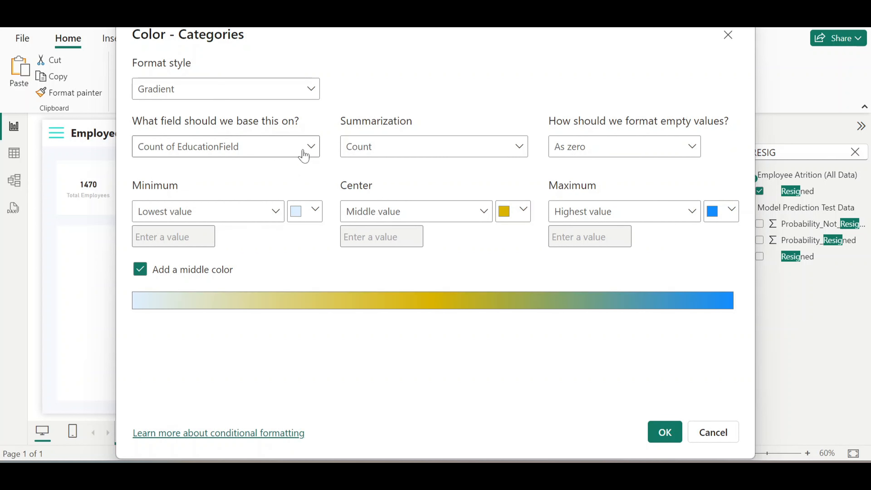
- Base the bar color gradient on the count of Resigned from the Employee Atrition (All Data) table
click(304, 155)
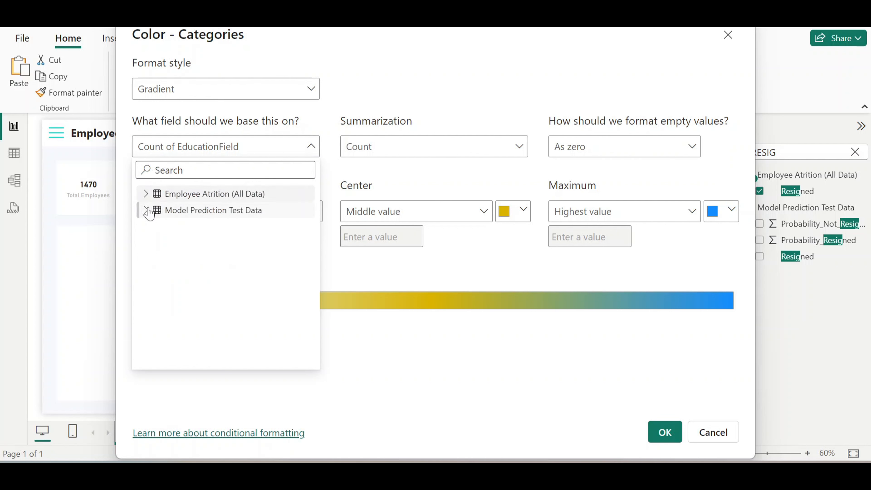
click(146, 194)
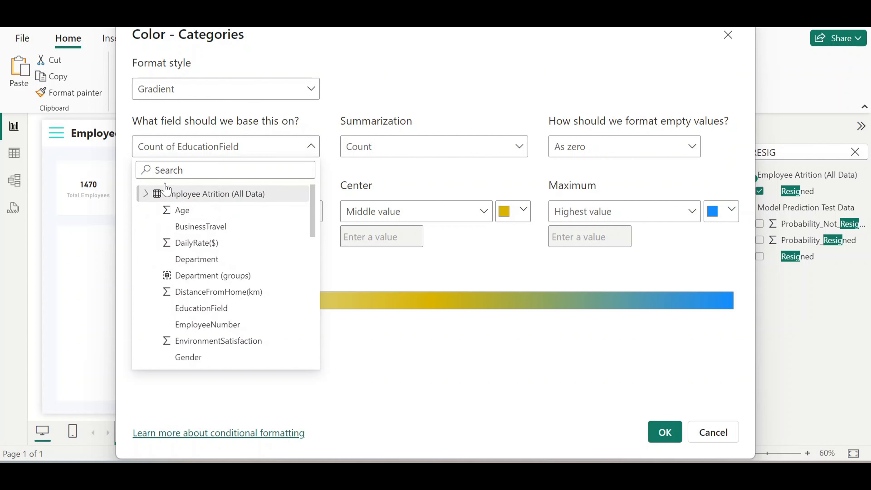
text(RESIG)
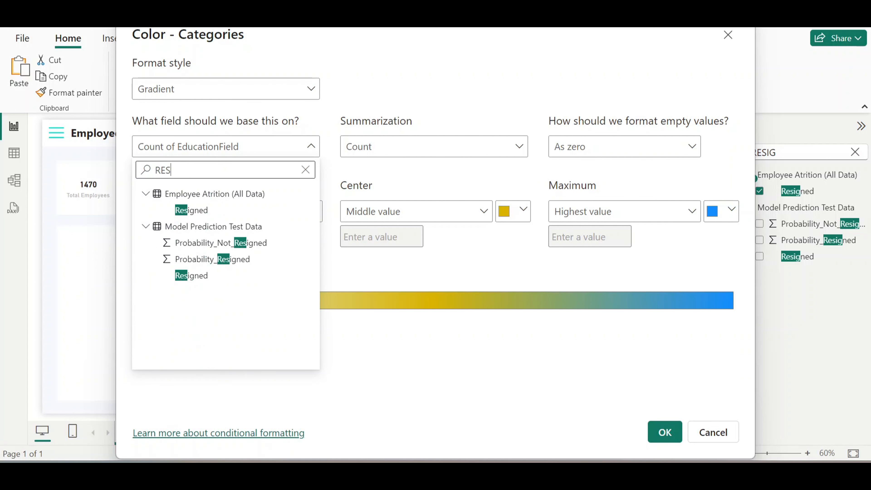
click(210, 210)
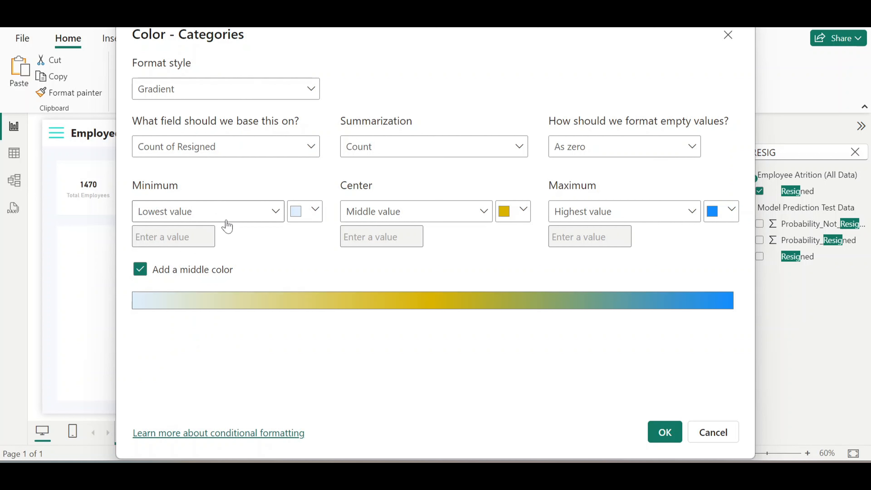
- Set the gradient's minimum color to the custom hex value #768692
click(309, 219)
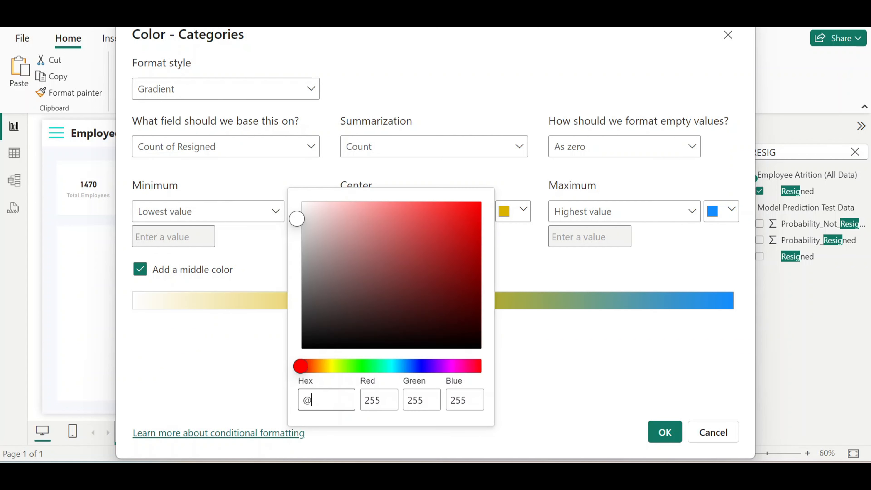
key(BackSpace)
text(#)
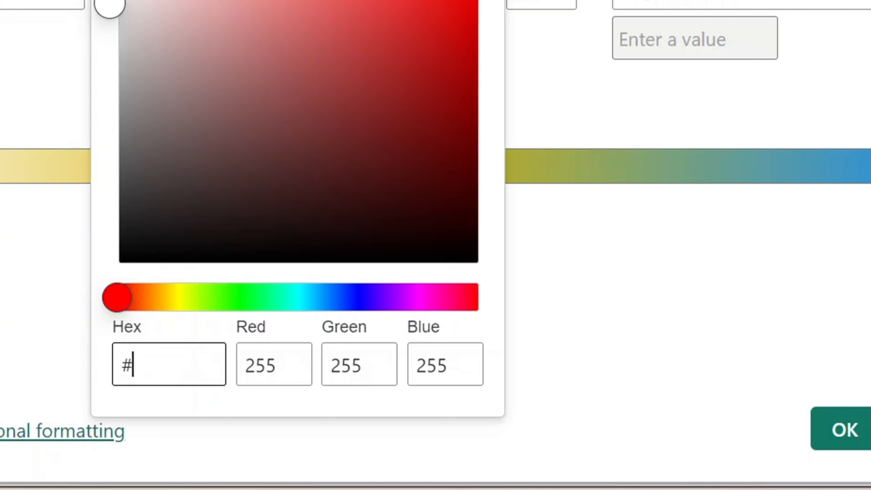
text(7686)
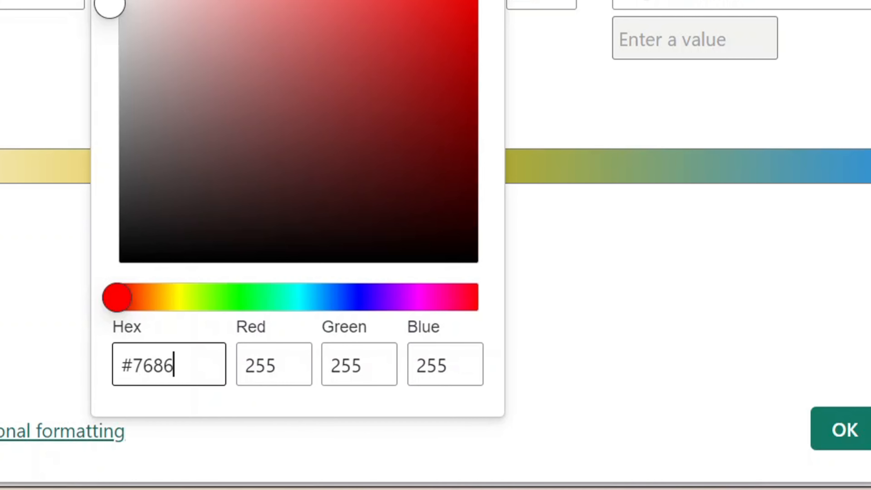
text(92)
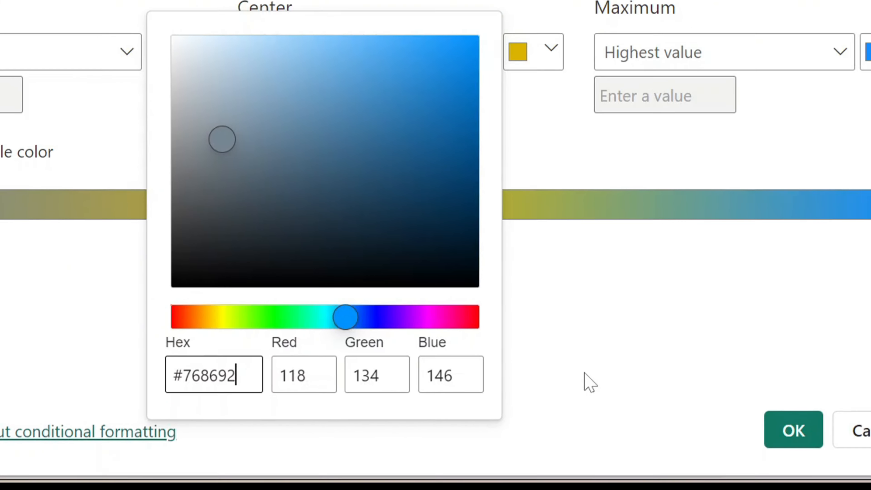
click(599, 328)
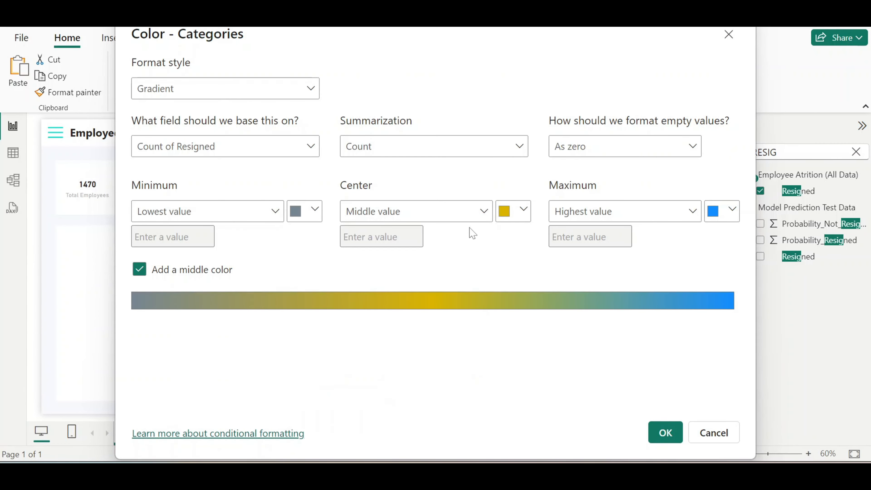
- Set the gradient's center color to the custom hex value #00A499
click(523, 210)
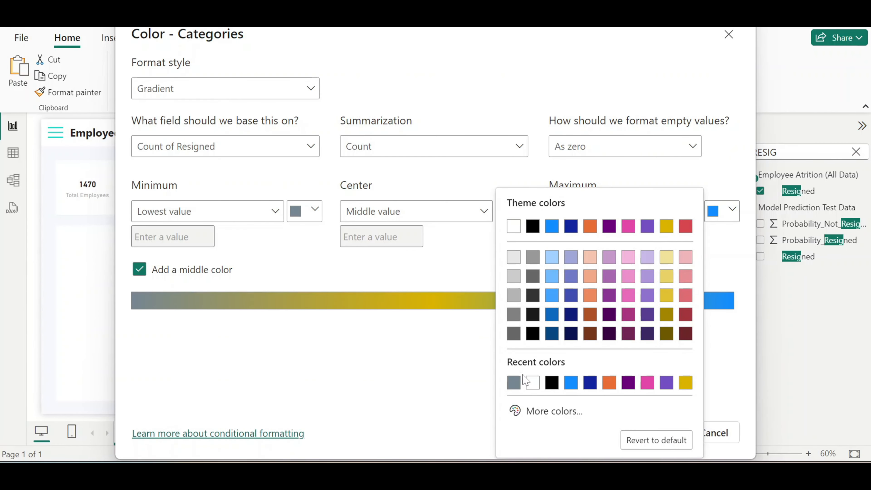
click(547, 412)
text(#)
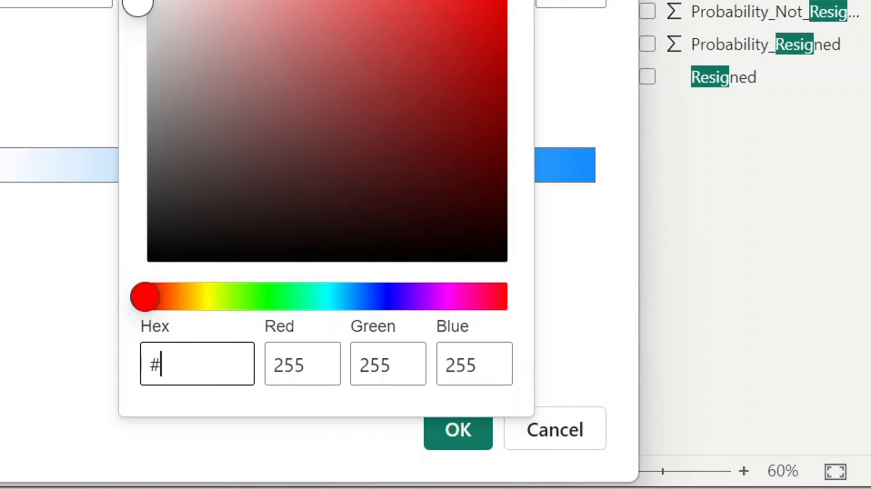
text(00A)
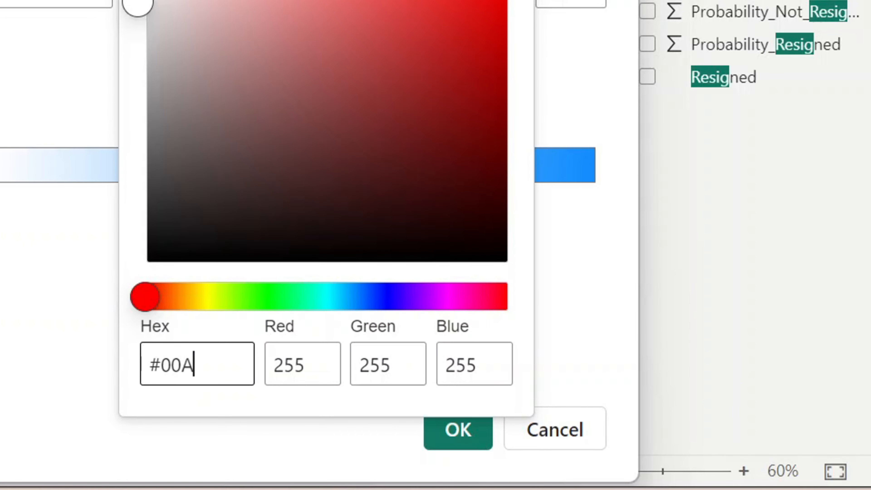
text(499)
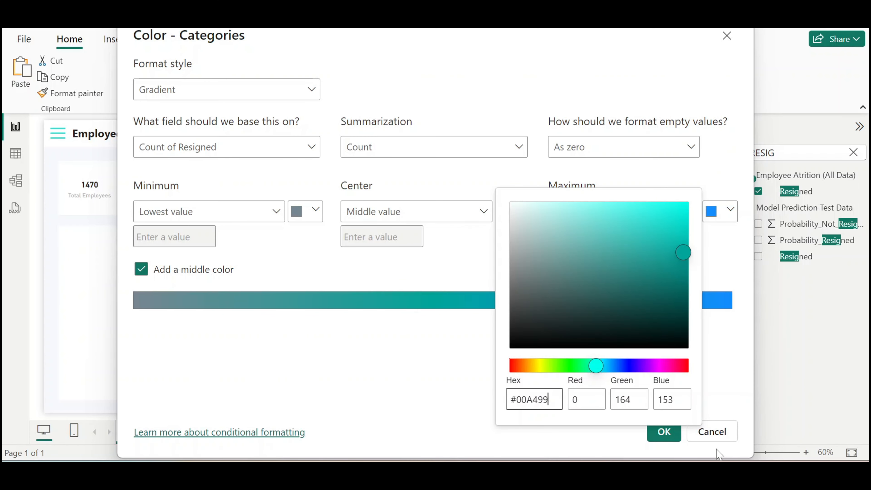
click(479, 359)
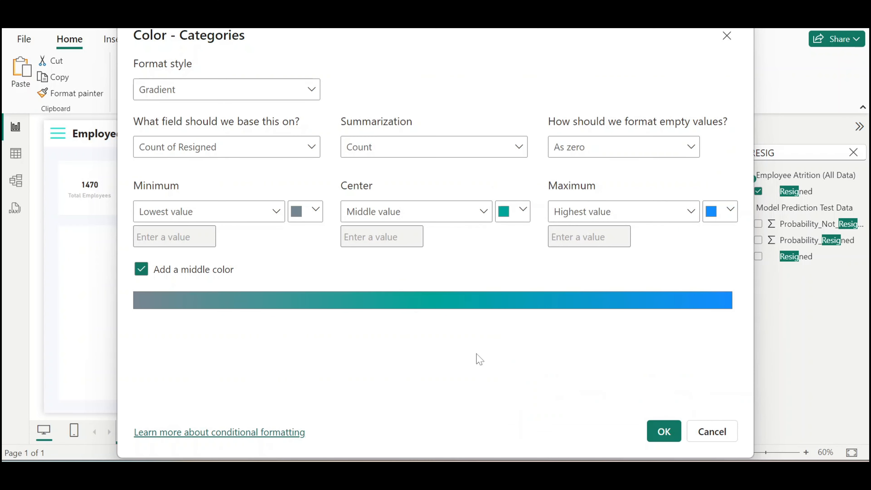
- Set the gradient's maximum color to the custom hex value #18DECB and apply the conditional formatting to the bars
click(712, 220)
click(587, 413)
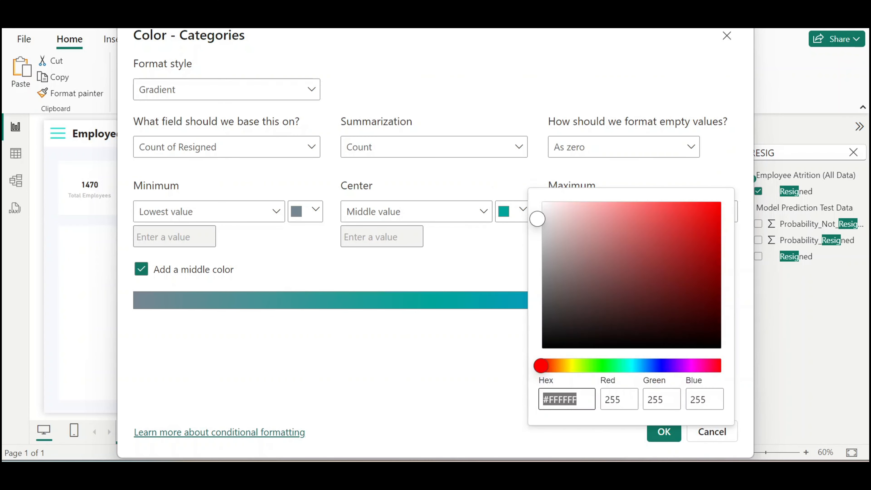
text(#)
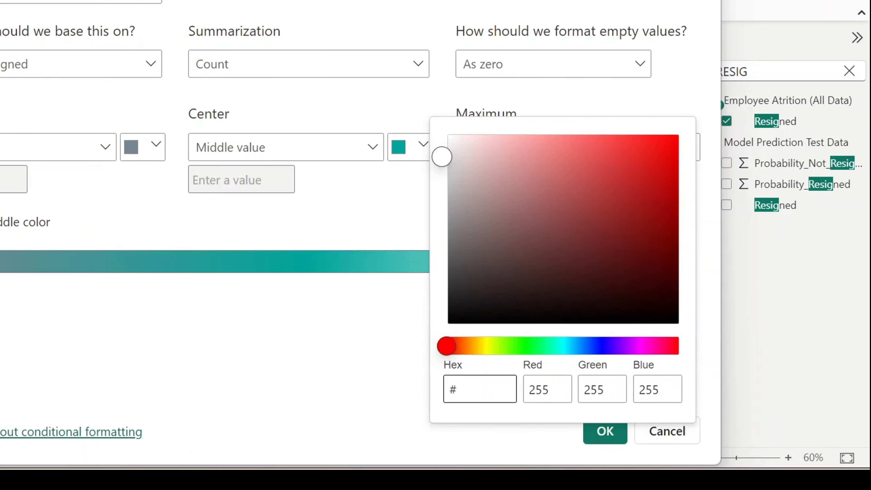
text(18)
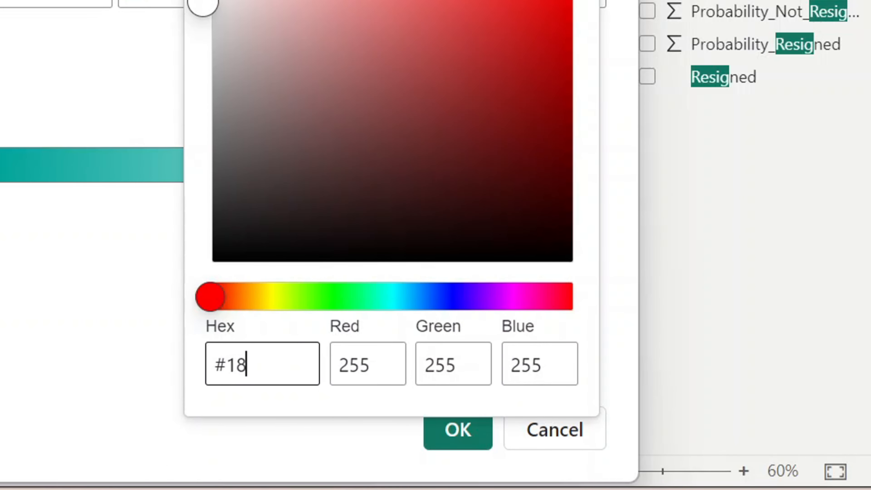
text(d)
key(BackSpace)
text(DECB)
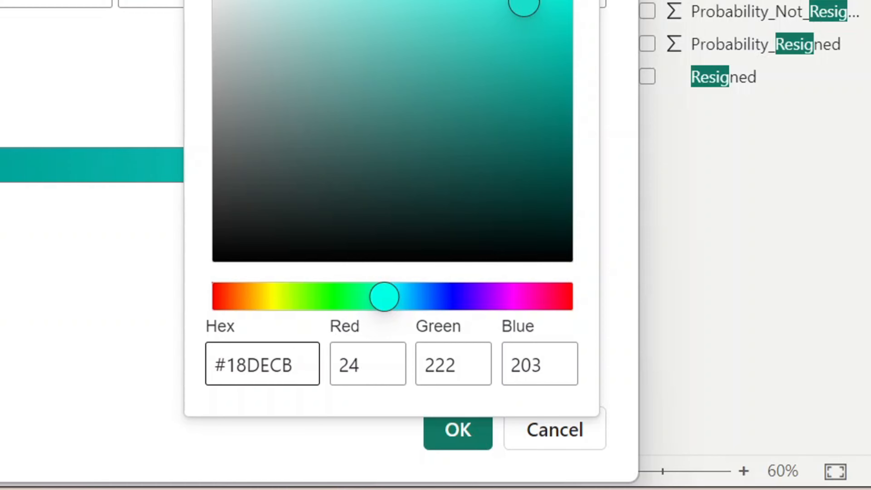
click(419, 357)
click(664, 432)
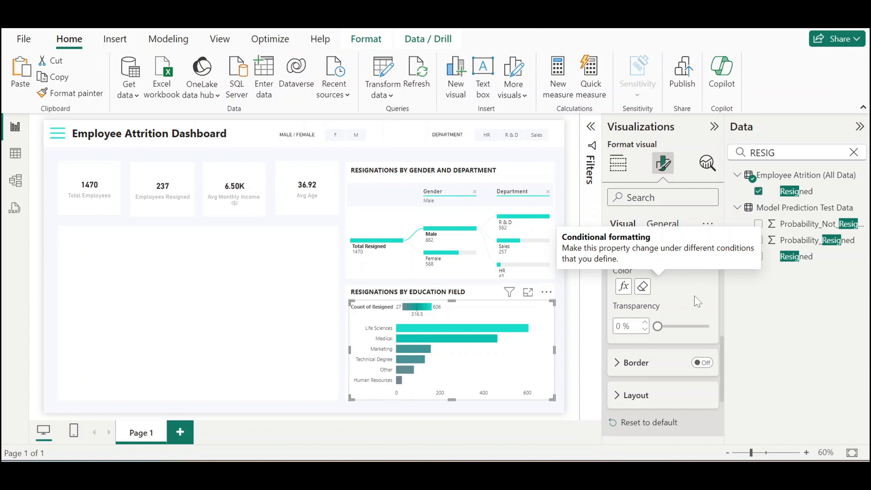
- Turn off the legend of the education field bar chart and deselect the chart
click(617, 252)
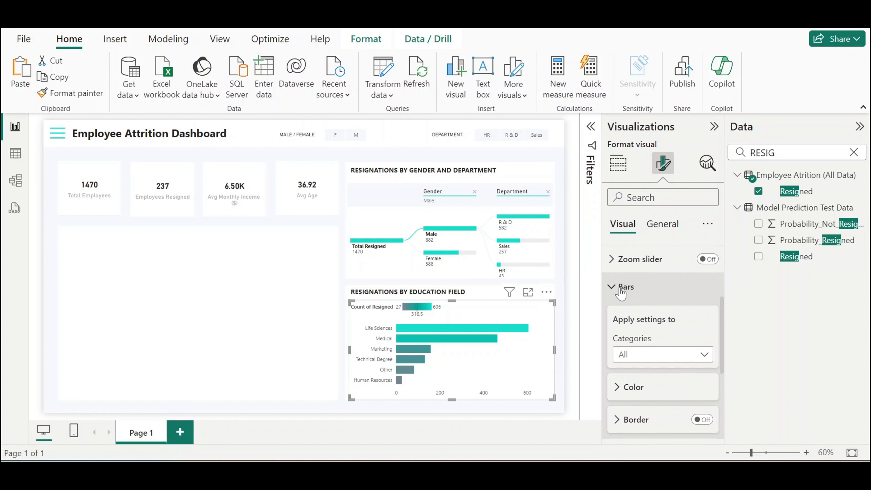
click(620, 290)
scroll(626, 302, up, 3)
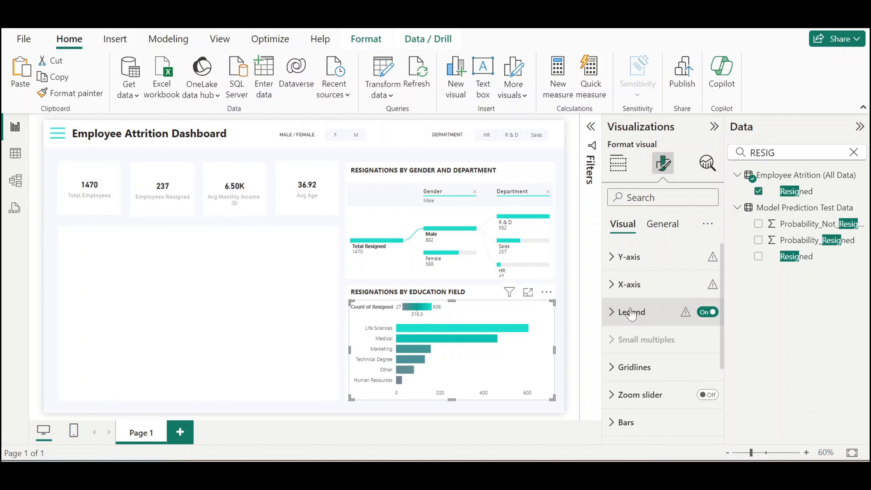
click(707, 312)
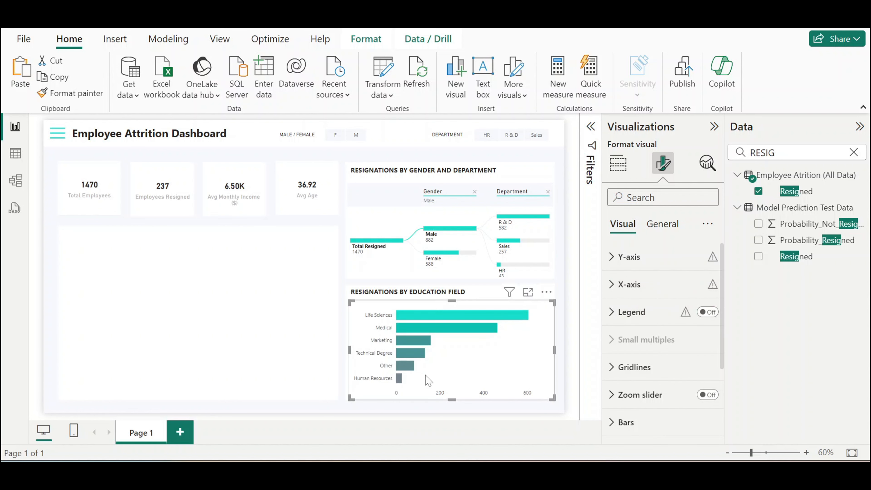
click(572, 338)
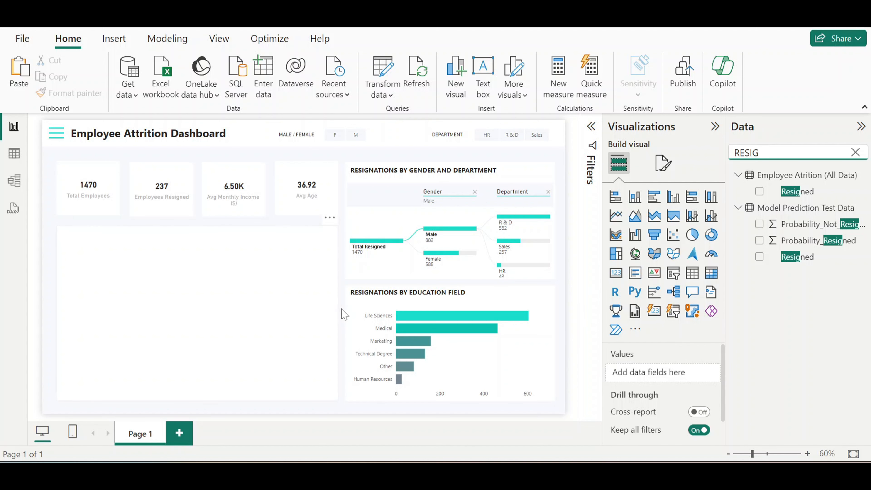
- Place a copy of the RESIGNATIONS BY EDUCATION FIELD title in the empty panel and change its text to AVG MONTHLY INCOME BY DEPARTMENT
click(367, 296)
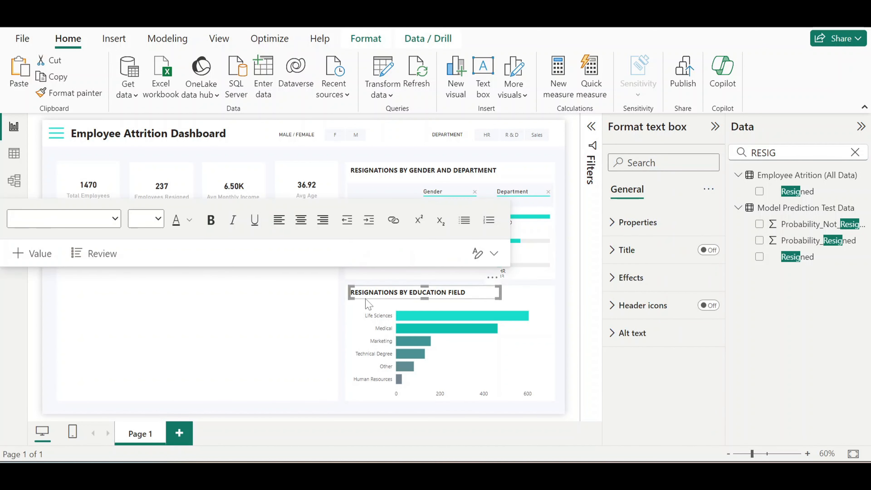
drag(496, 288, 210, 229)
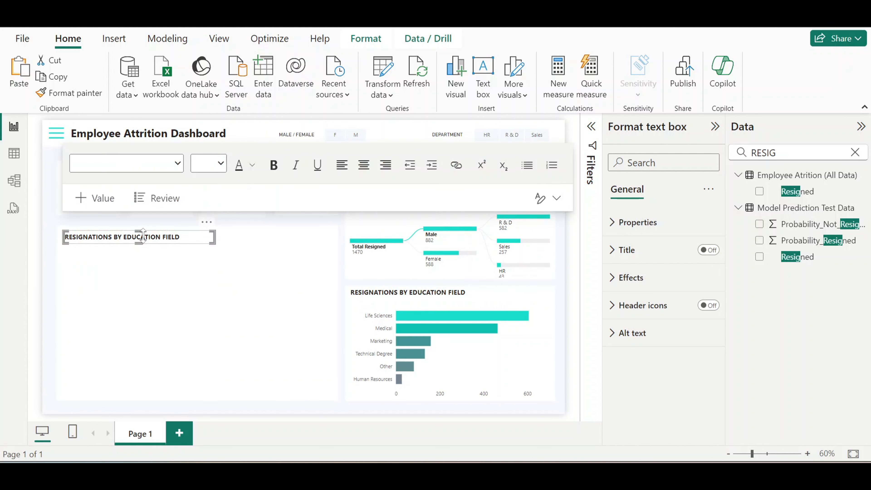
key(ctrl+a)
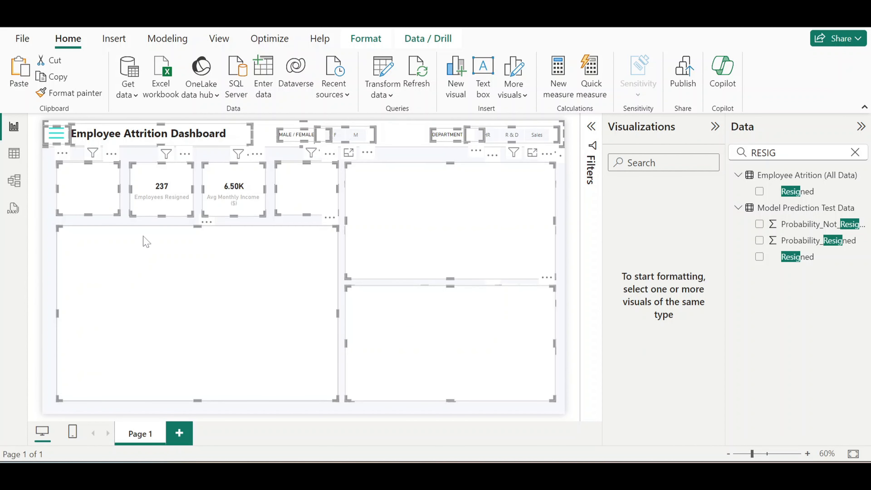
click(143, 236)
click(140, 220)
click(140, 237)
key(ctrl+a)
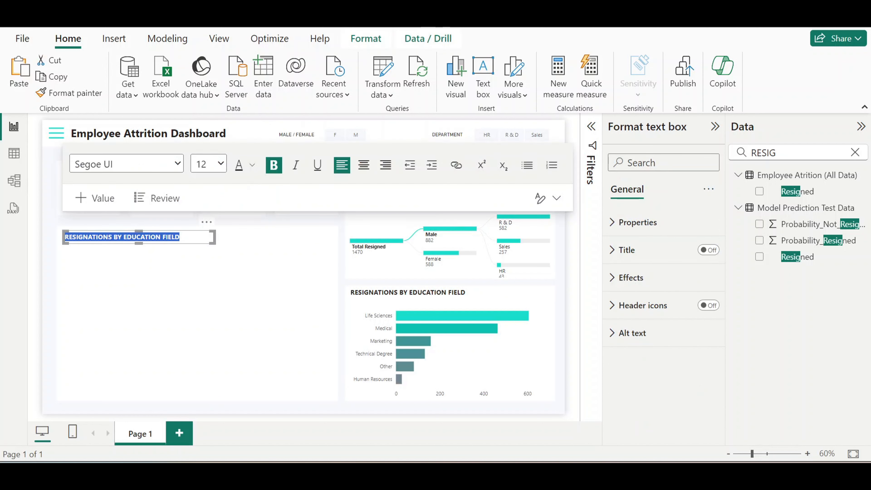
text(AVG MONTHLY INCOME BY DEPARTMENT)
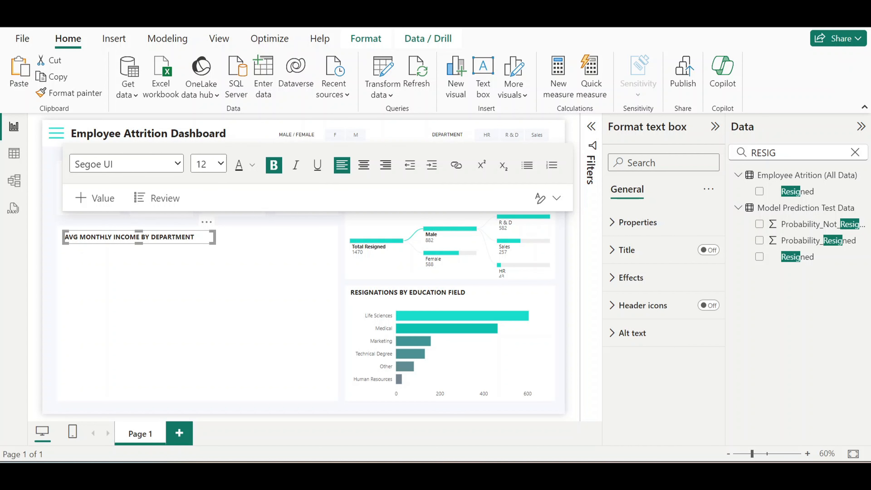
click(343, 287)
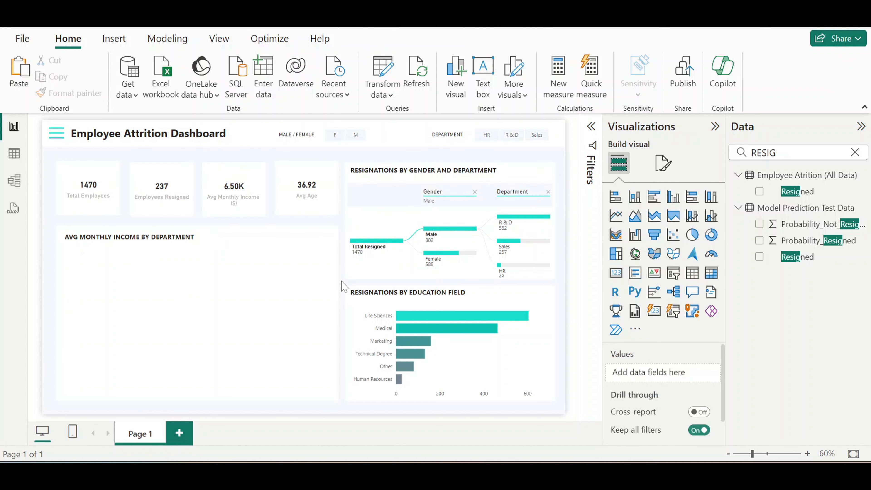
- Insert a donut chart and size it to fill the panel below the AVG MONTHLY INCOME BY DEPARTMENT title
click(711, 235)
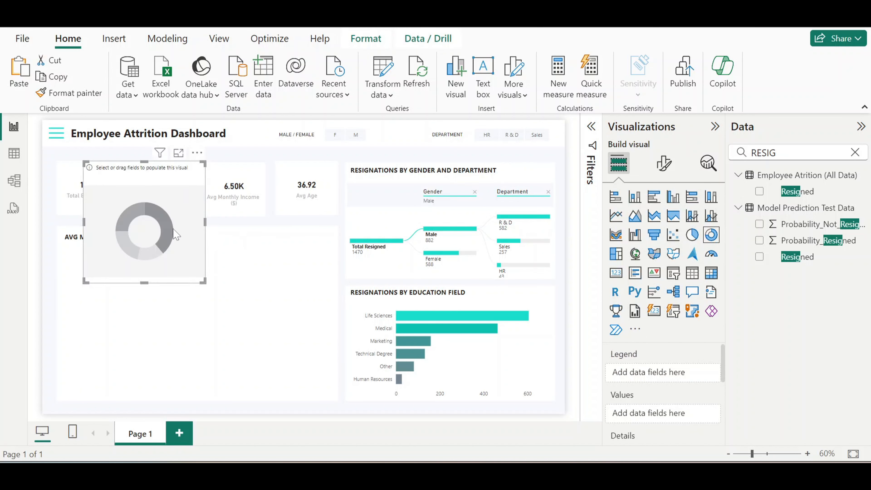
drag(175, 234, 155, 324)
drag(185, 373, 331, 395)
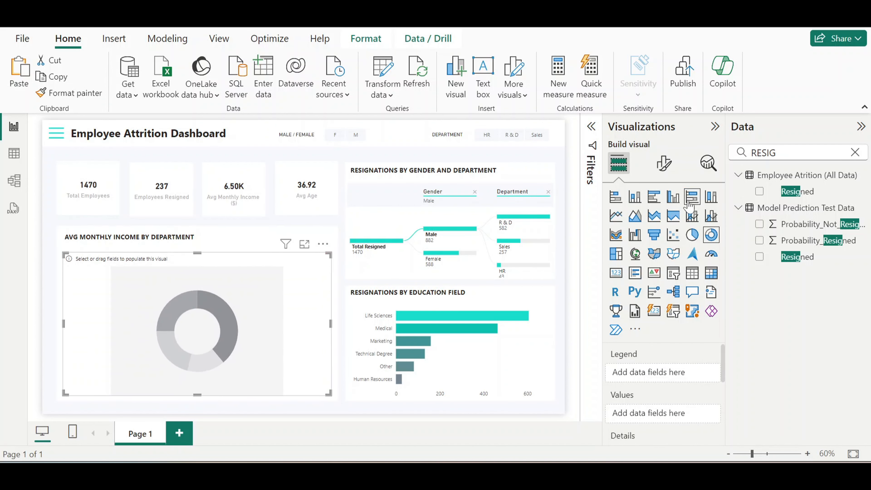
- Use Department from the Employee Atrition (All Data) table as the donut chart's legend
click(852, 156)
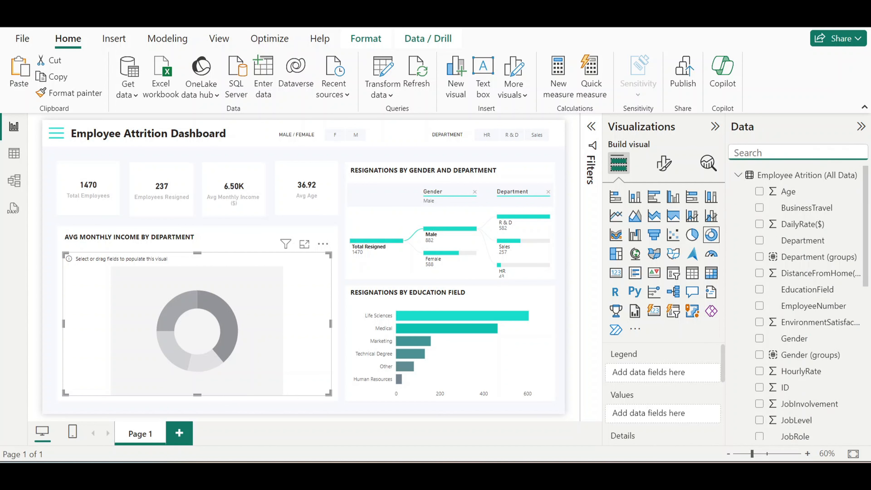
text(DEPART)
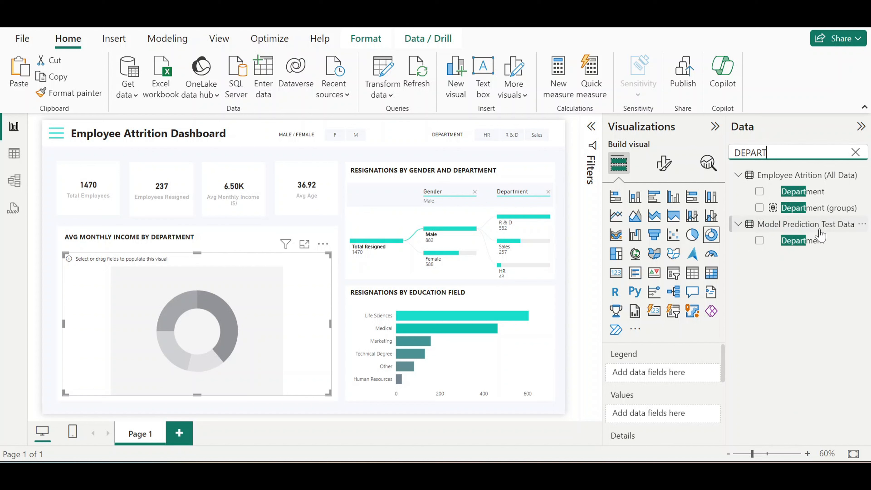
drag(811, 202, 662, 377)
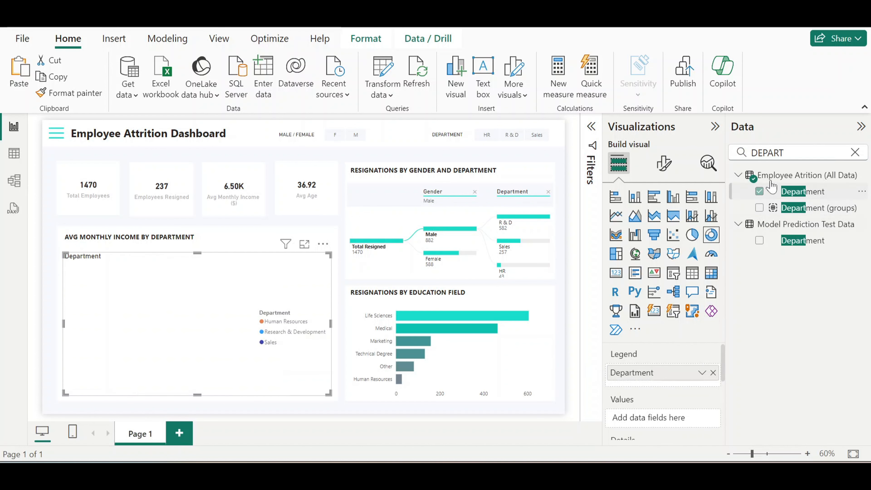
- Use MonthlyIncome($) from the Employee Atrition (All Data) table as the donut chart's values
click(855, 152)
text(MONHT)
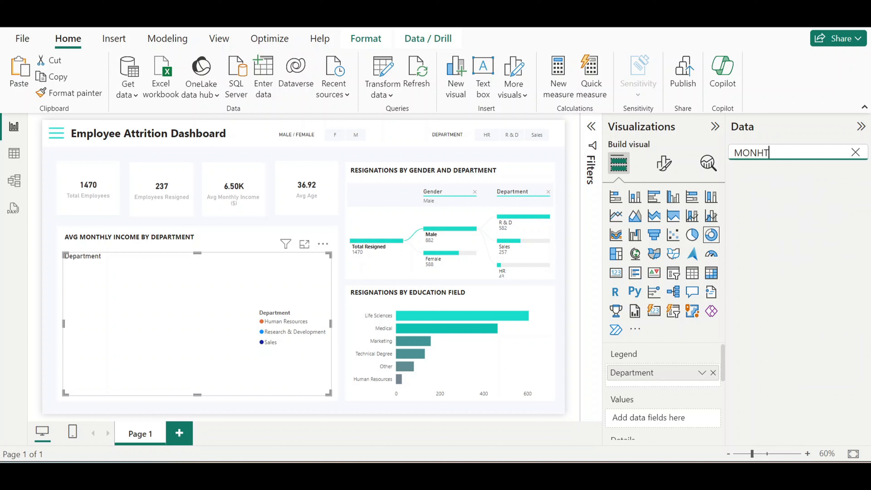
key(BackSpace)
key(BackSpace)
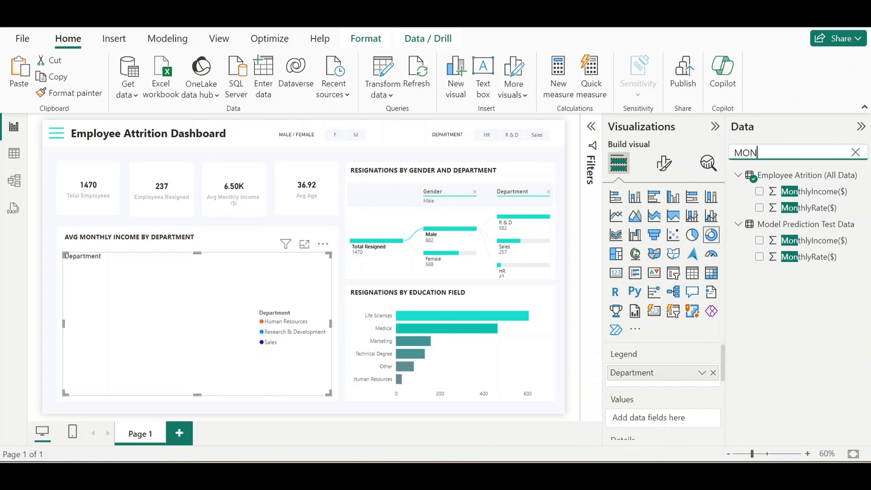
drag(827, 192, 682, 422)
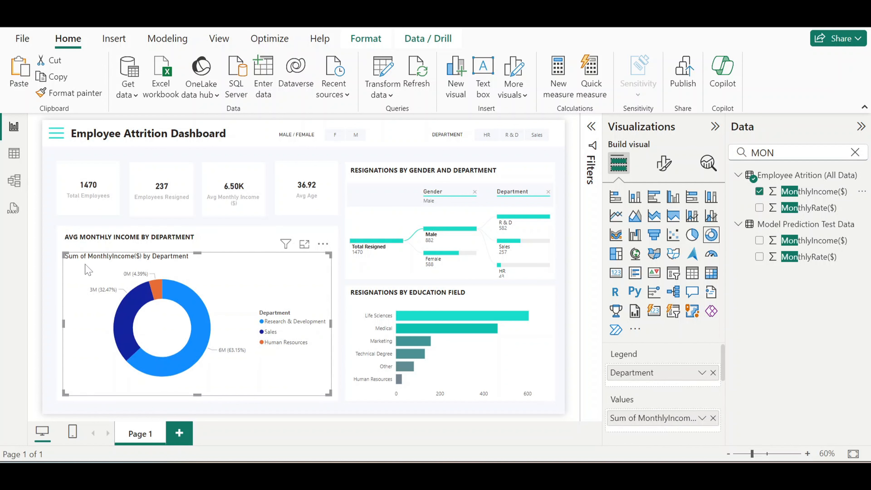
- Turn off the donut chart's built-in title
click(664, 163)
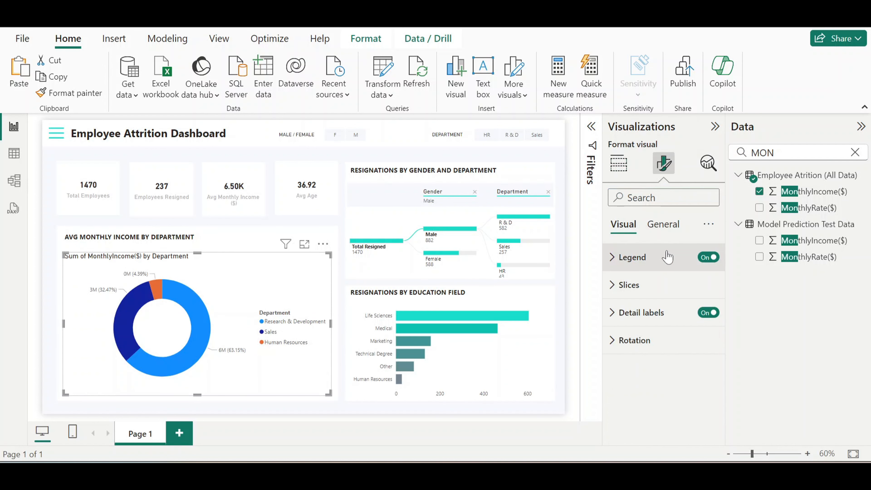
click(672, 226)
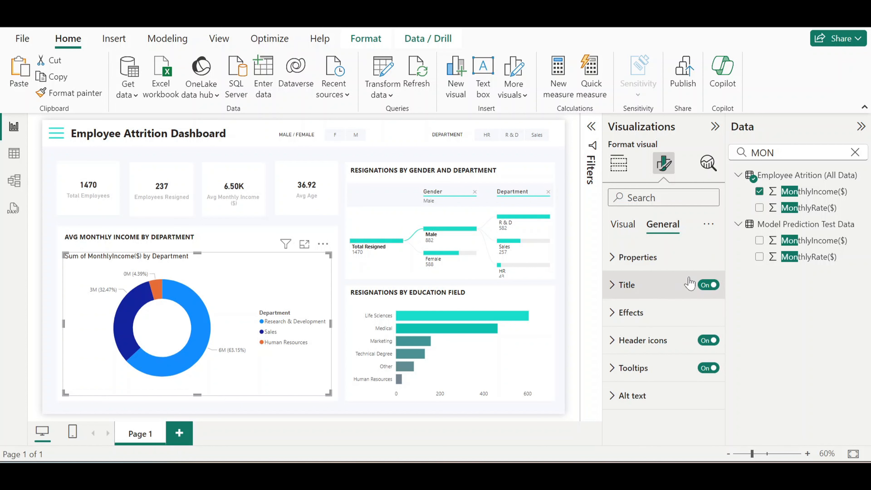
- Color the donut's Research & Development slice with the recent turquoise and the Sales slice with the recent gray
click(623, 228)
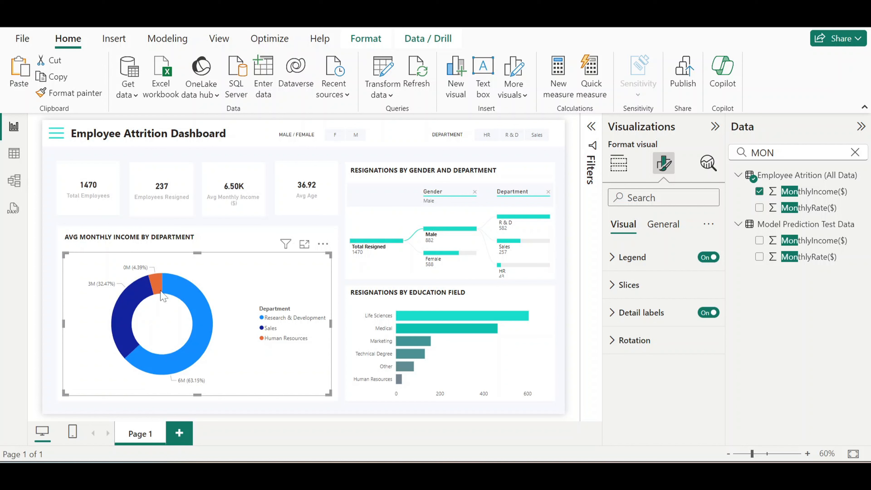
click(628, 285)
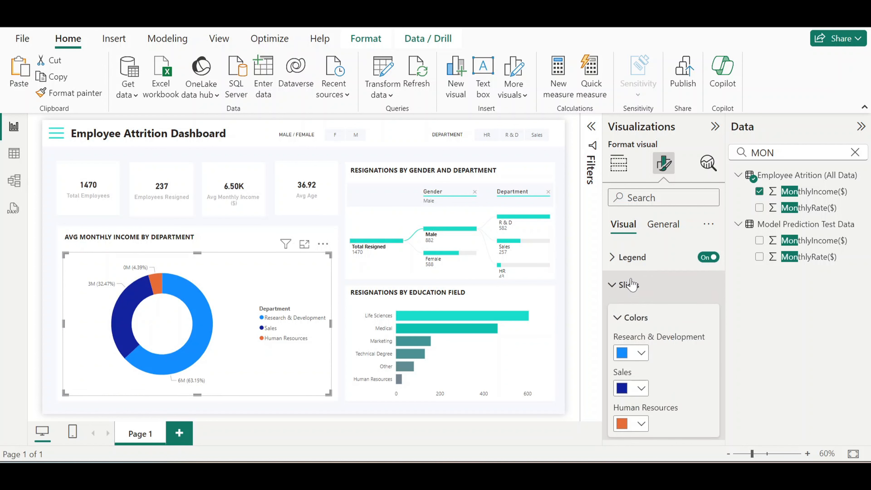
click(633, 356)
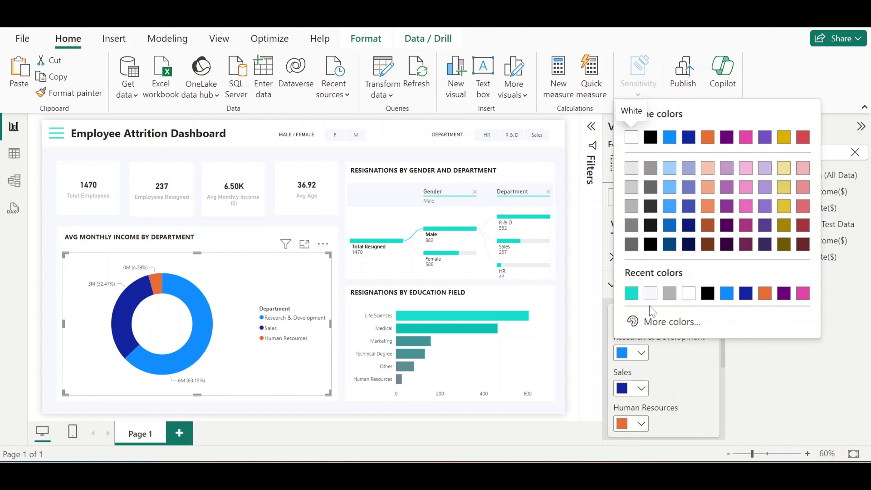
click(631, 294)
click(642, 389)
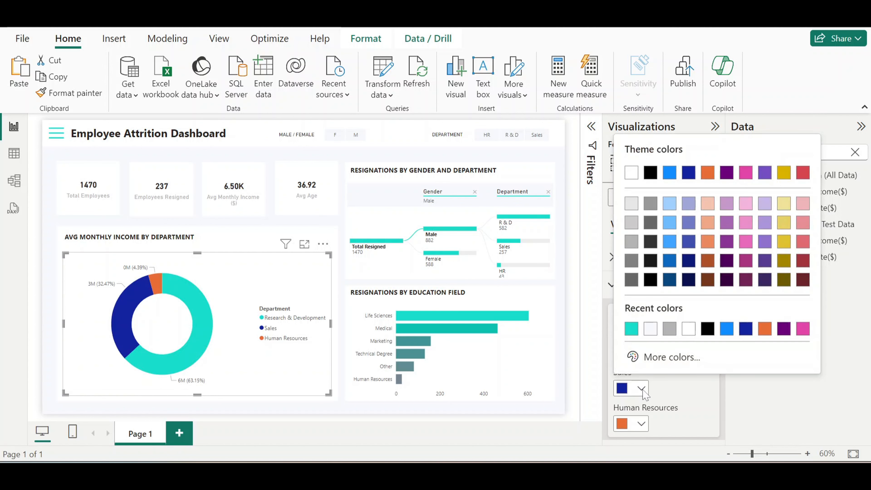
click(669, 329)
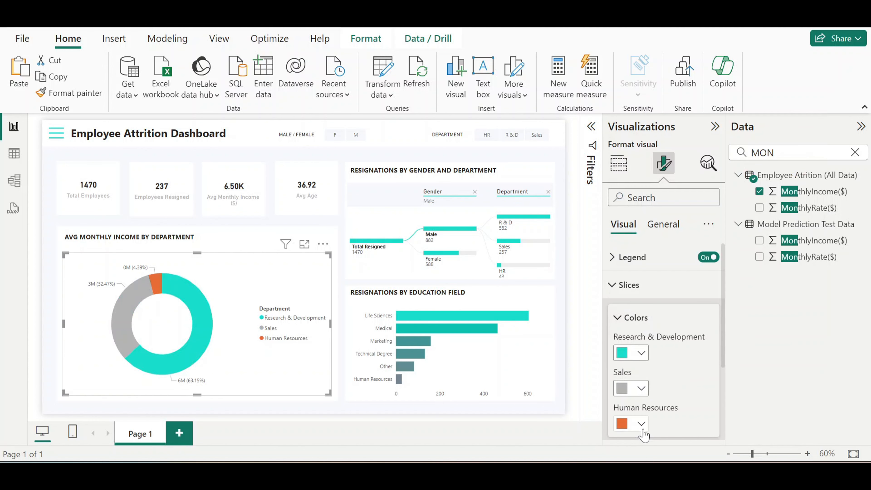
- Give the donut's Human Resources slice a dark teal, as a darker custom shade of the recent turquoise #18DECB
click(641, 425)
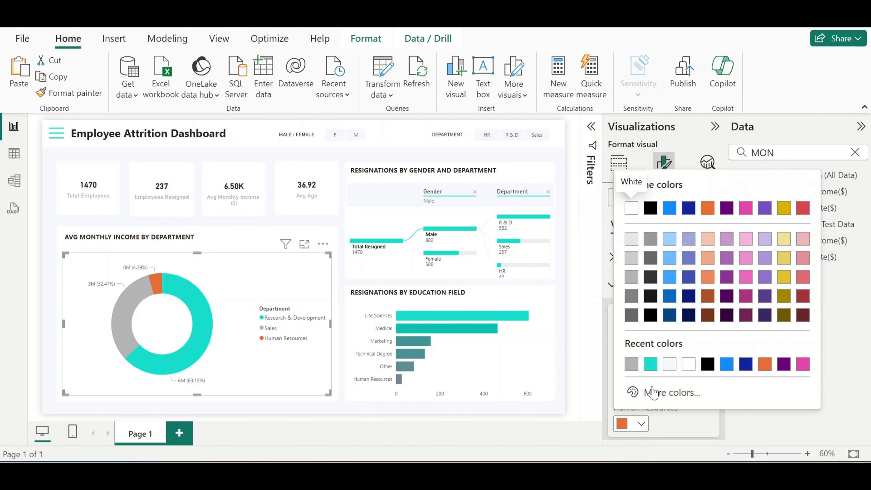
click(645, 363)
click(648, 427)
click(661, 393)
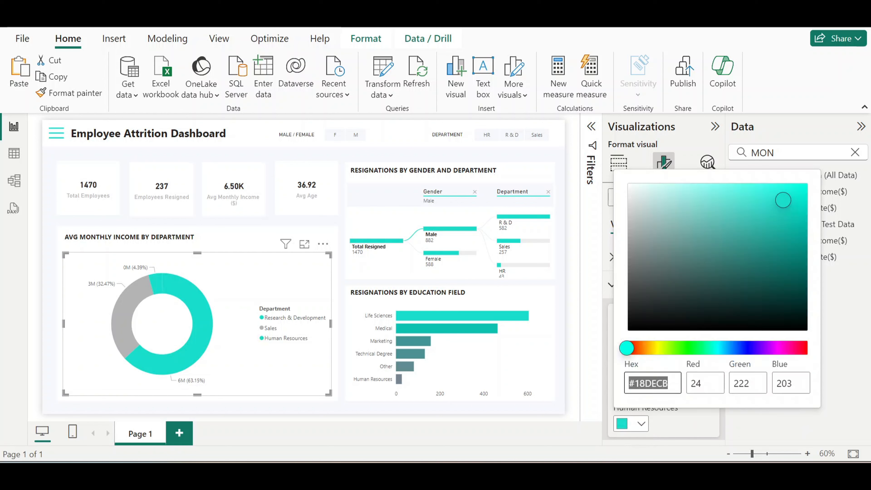
drag(786, 200, 791, 270)
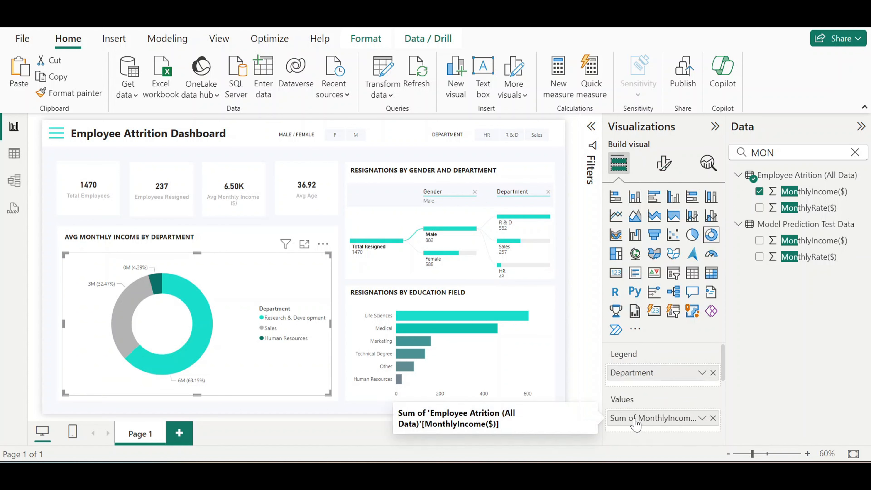
- Change the aggregation of MonthlyIncome($) in the donut chart to Average
click(703, 419)
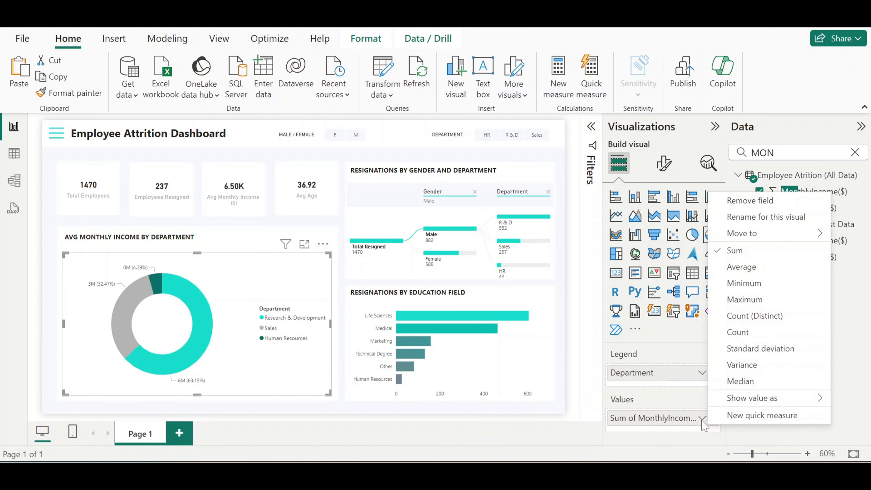
click(733, 269)
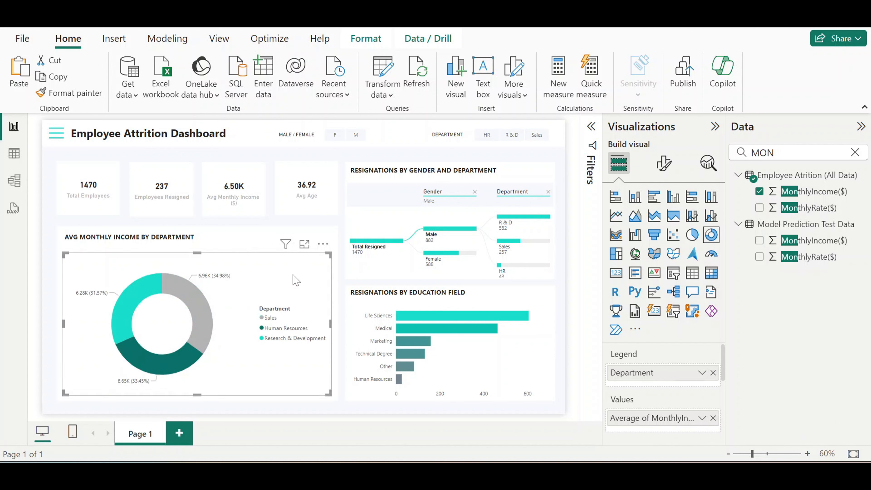
- Stretch the donut chart slightly upward and set its detail label contents to Data value
drag(197, 253, 197, 246)
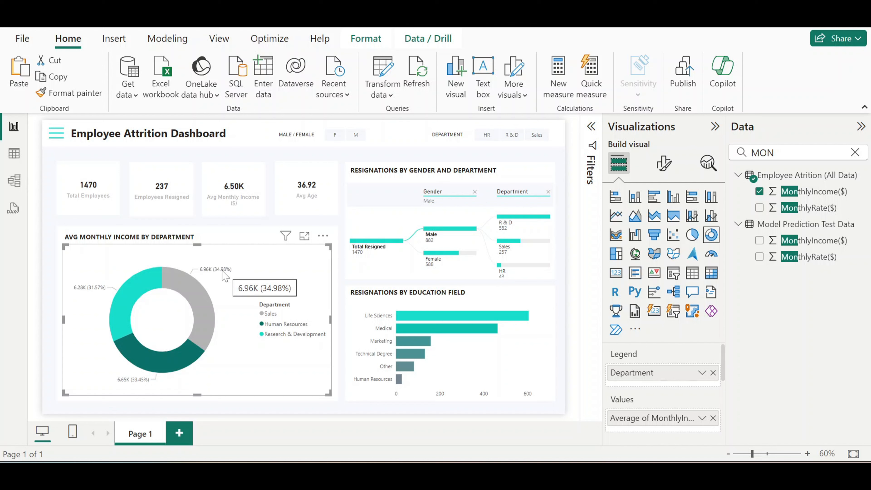
click(665, 164)
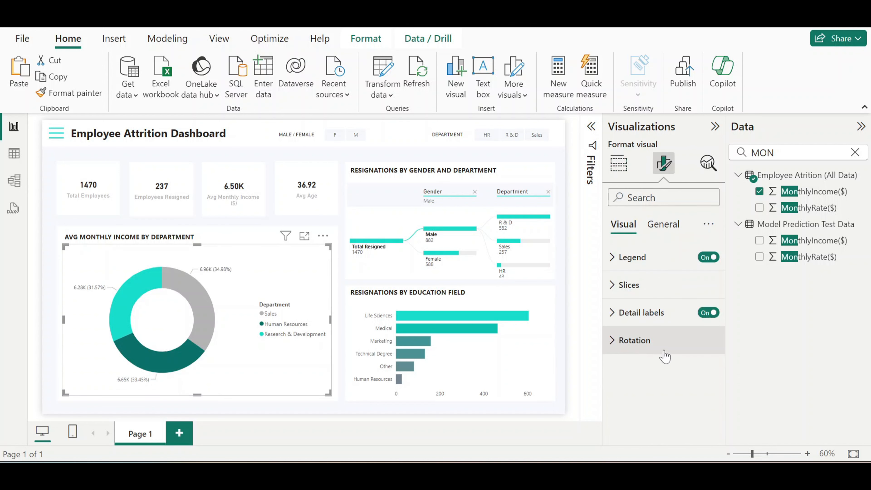
click(657, 325)
scroll(672, 363, down, 3)
click(676, 370)
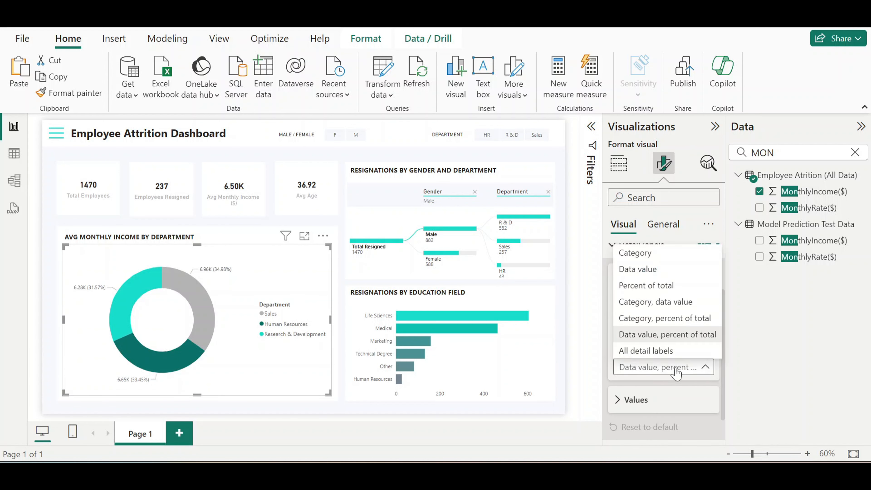
click(663, 272)
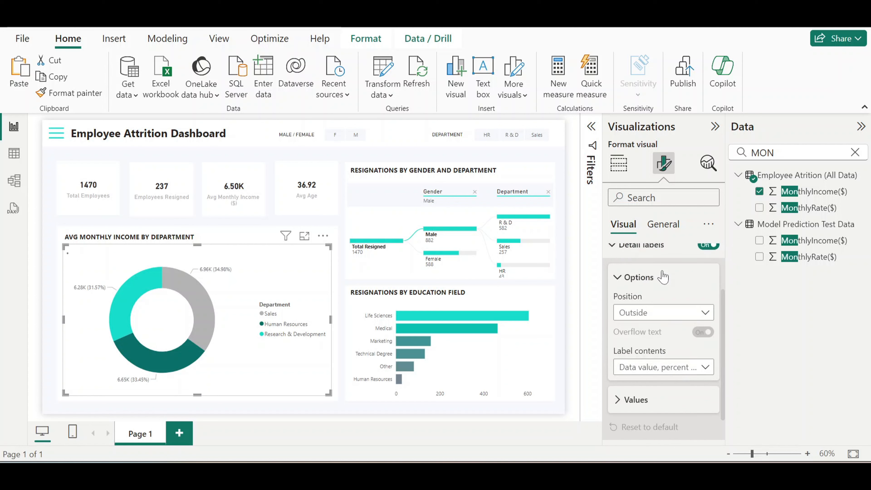
- Format the donut chart's detail label values with font size 12 and black text
click(654, 401)
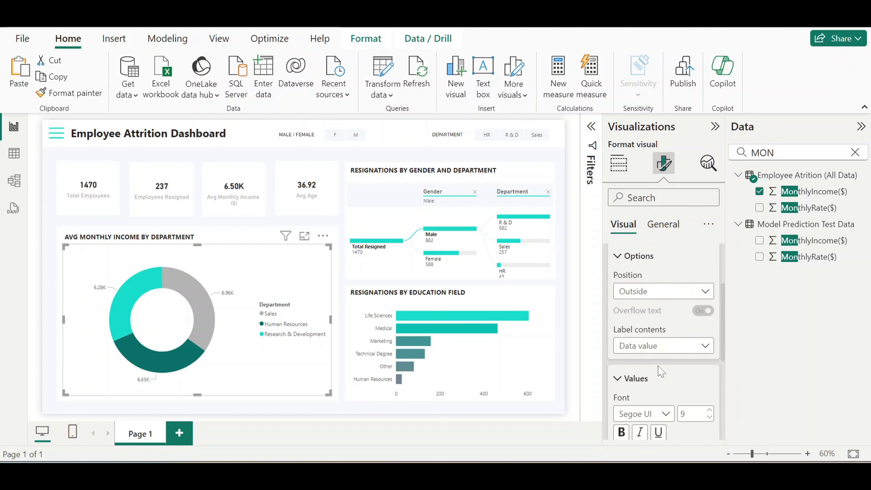
scroll(658, 367, up, 2)
scroll(659, 366, down, 1)
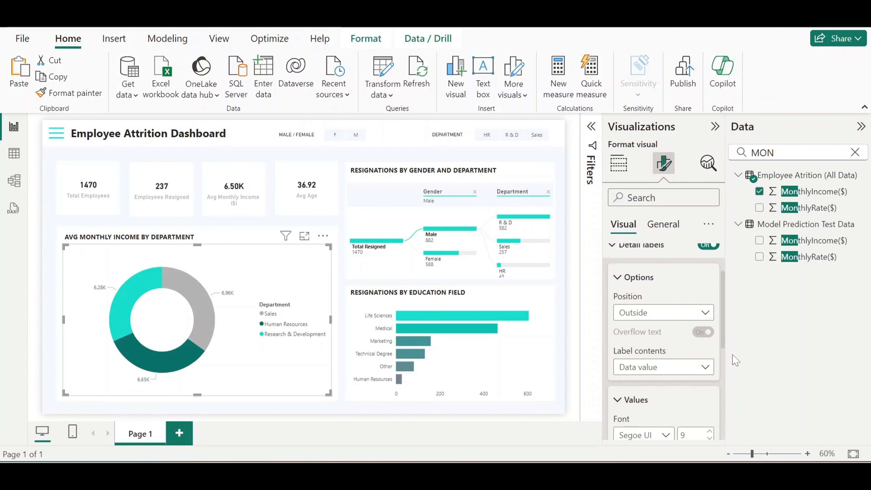
drag(723, 326, 727, 365)
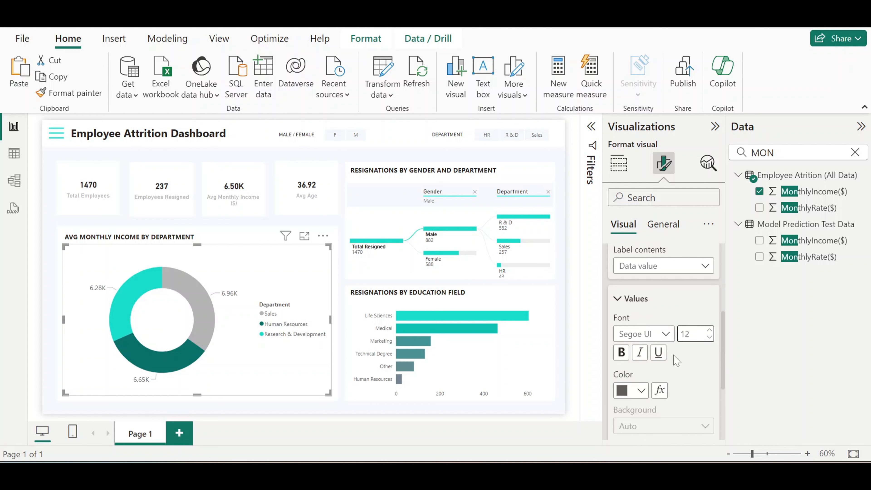
click(639, 390)
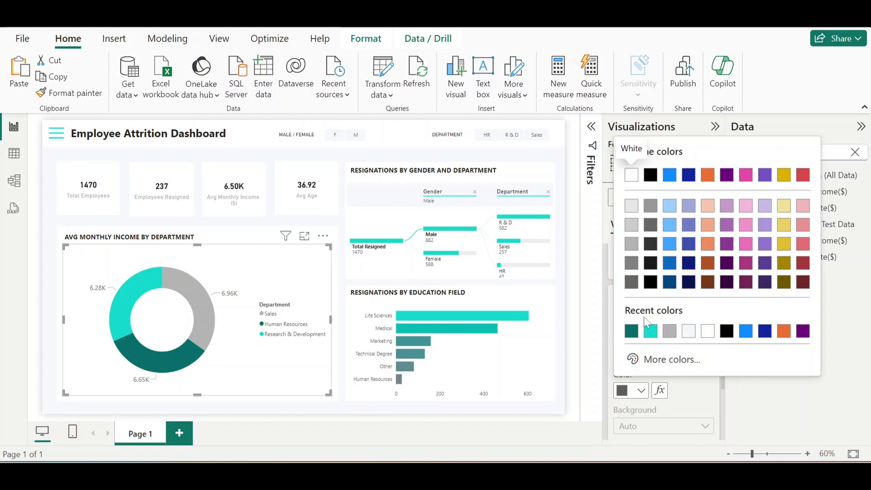
click(650, 178)
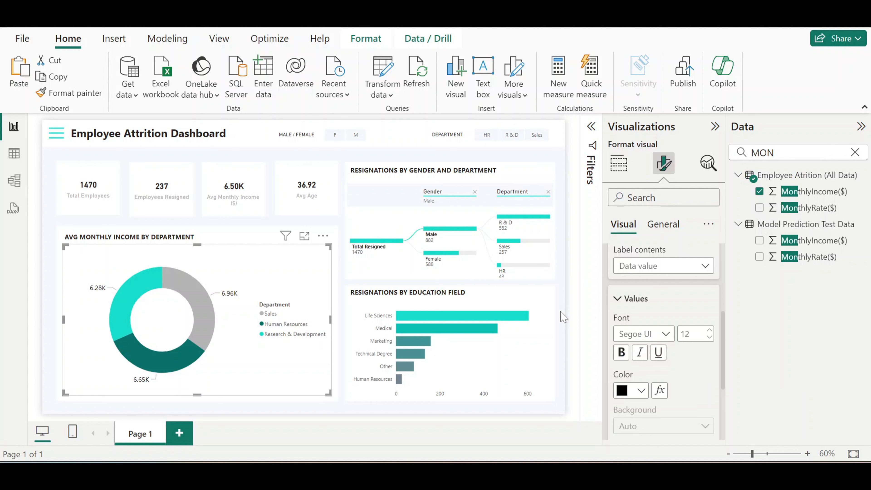
click(562, 317)
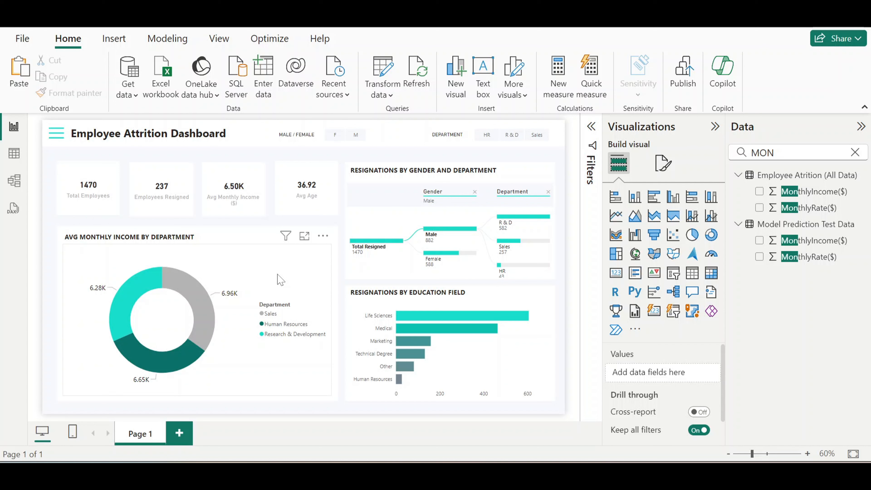
- Hide the average monthly income donut chart and its AVG MONTHLY INCOME BY DEPARTMENT heading text box
click(268, 272)
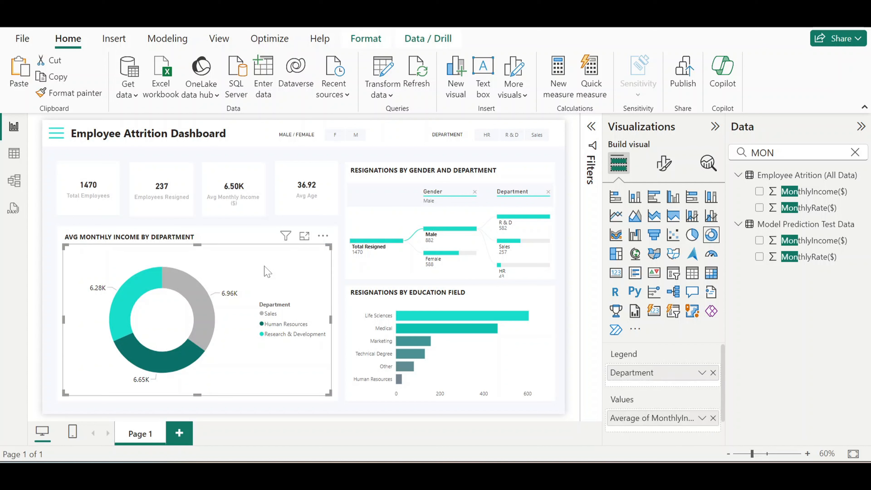
click(376, 44)
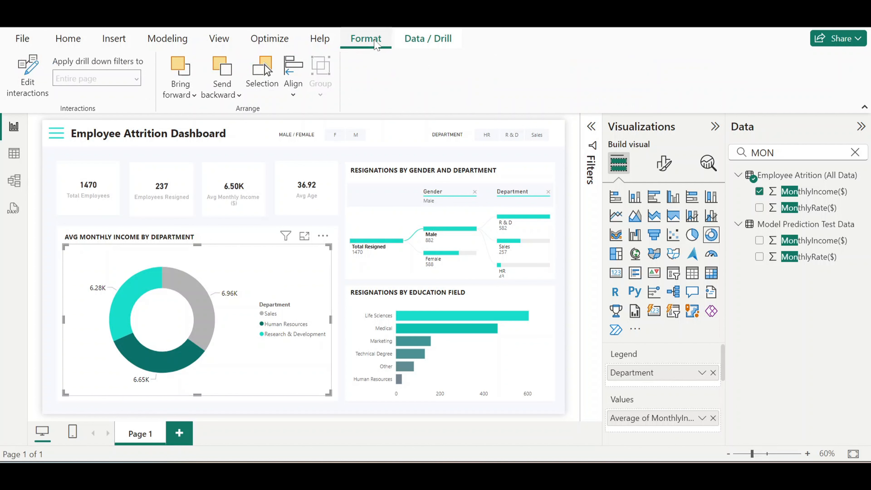
click(271, 82)
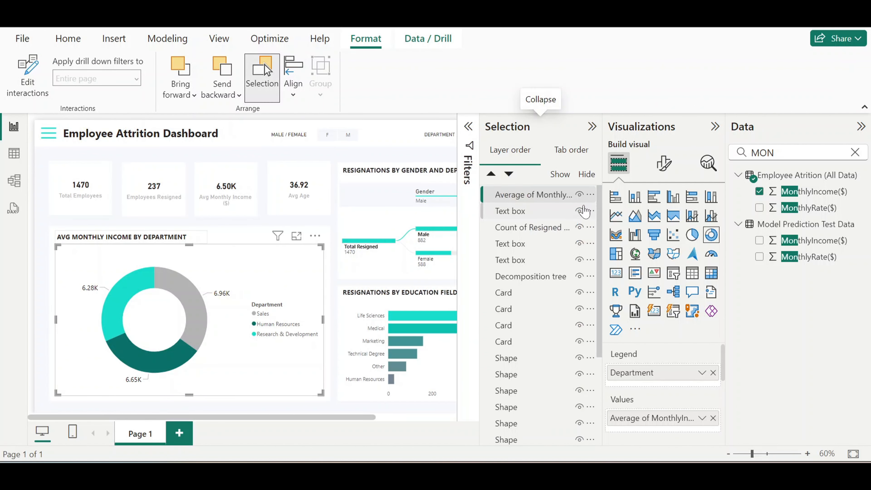
click(579, 196)
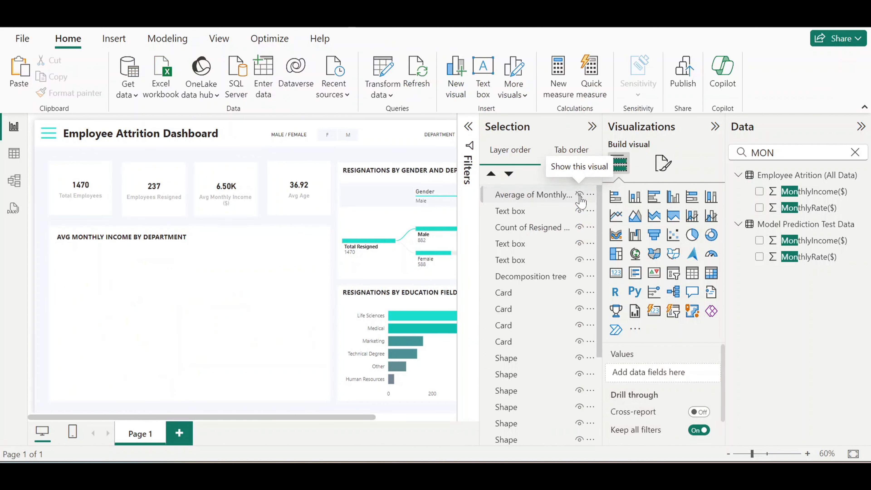
click(122, 237)
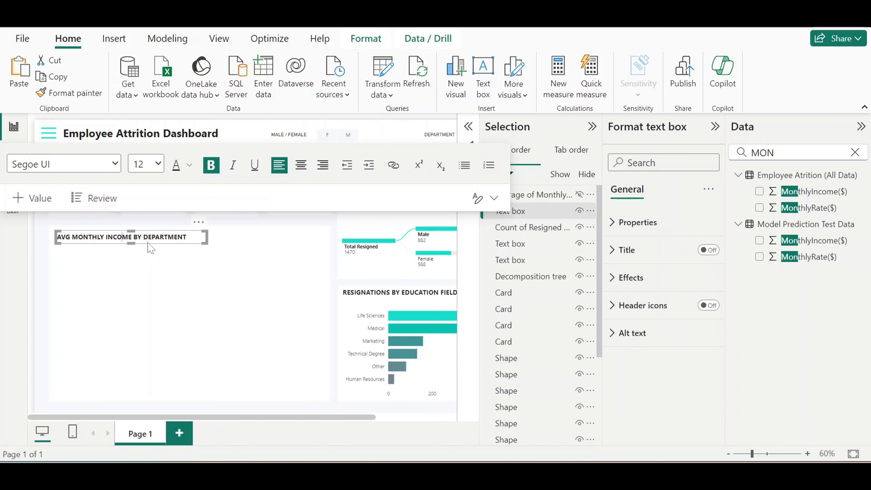
click(579, 210)
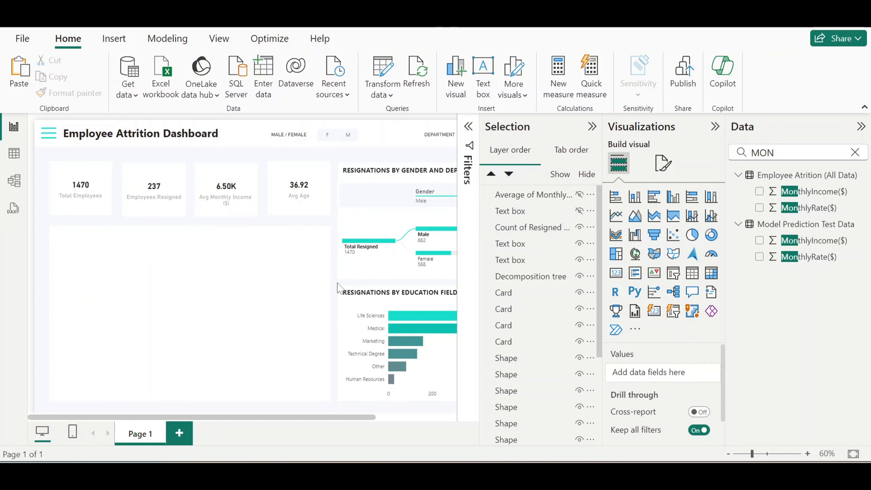
click(592, 126)
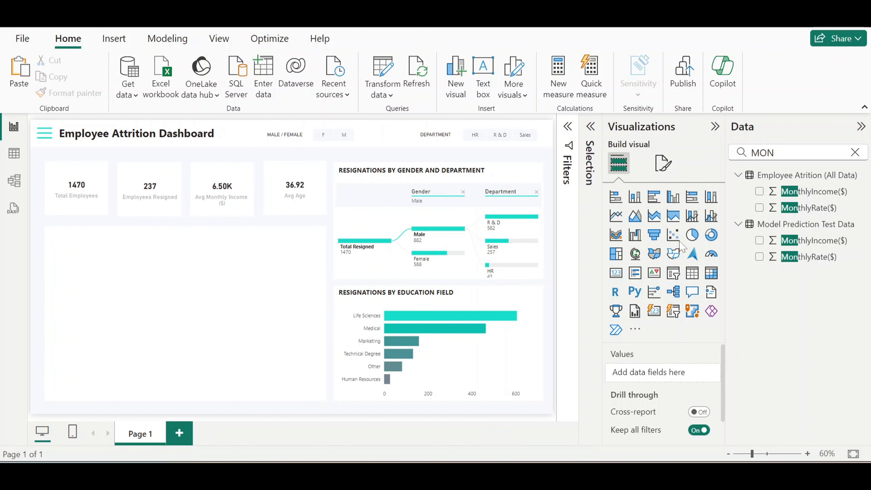
- Insert a stacked column chart and size it to fill the emptied card beneath the KPI cards
click(635, 202)
drag(124, 263, 118, 390)
drag(178, 321, 327, 331)
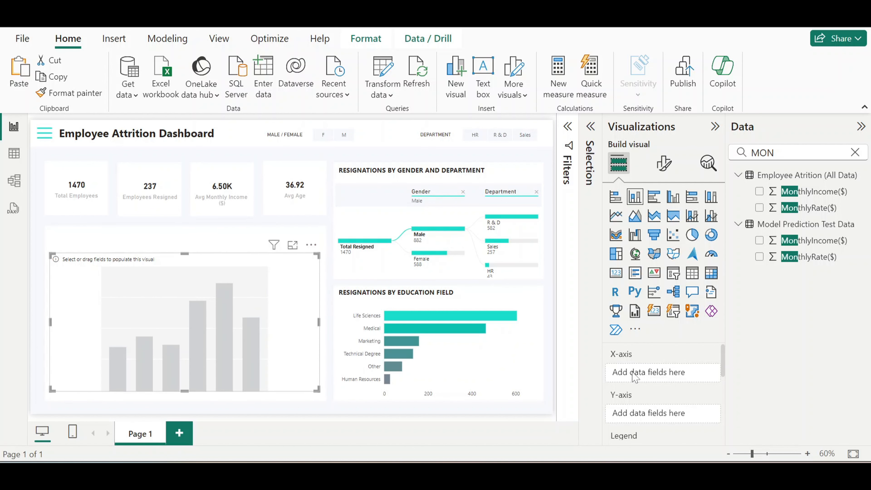
- Plot Age from Employee Atrition (All Data) on the column chart's X-axis and the average of MonthlyIncome($) on the Y-axis
click(856, 153)
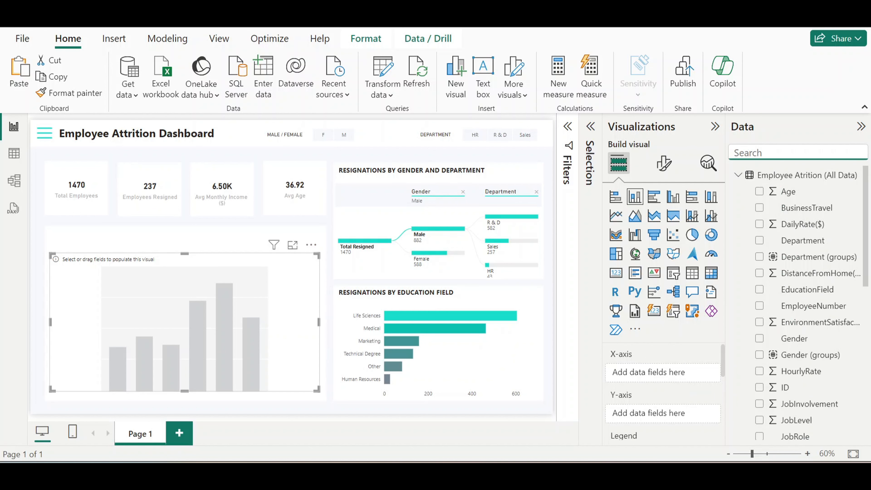
text(AGE)
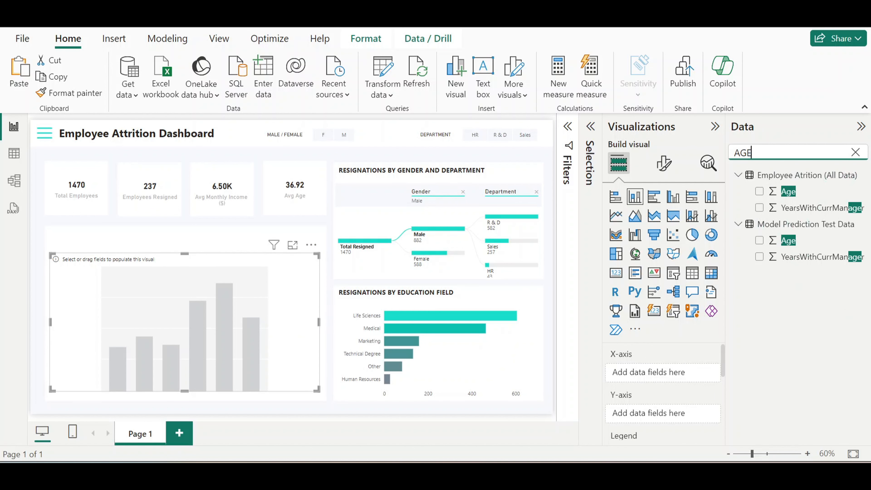
drag(818, 195, 652, 372)
double_click(767, 152)
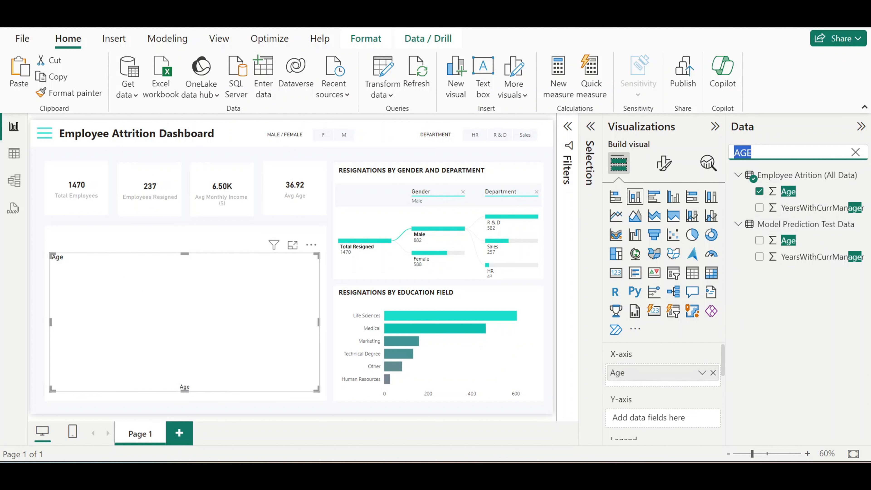
text(MONTH)
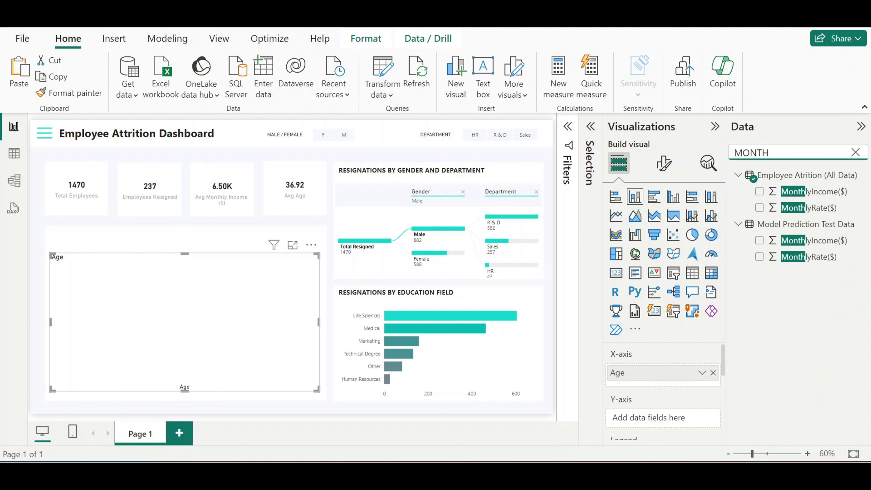
drag(823, 191, 672, 419)
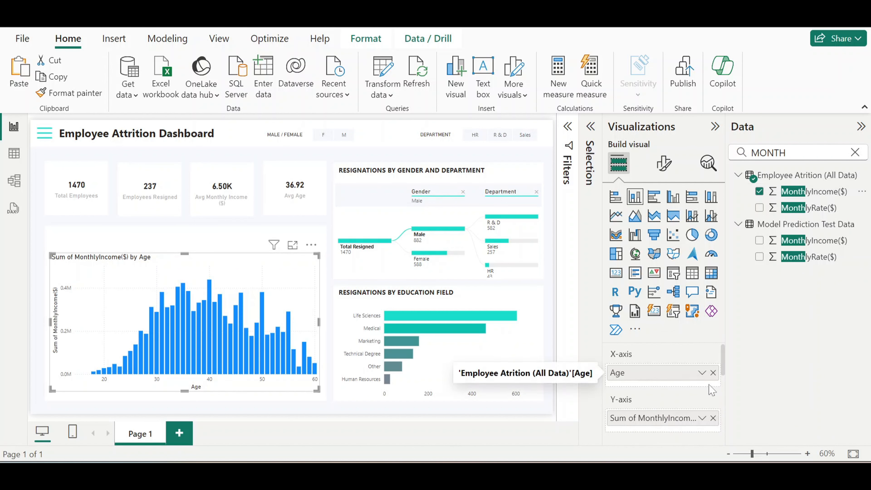
click(703, 418)
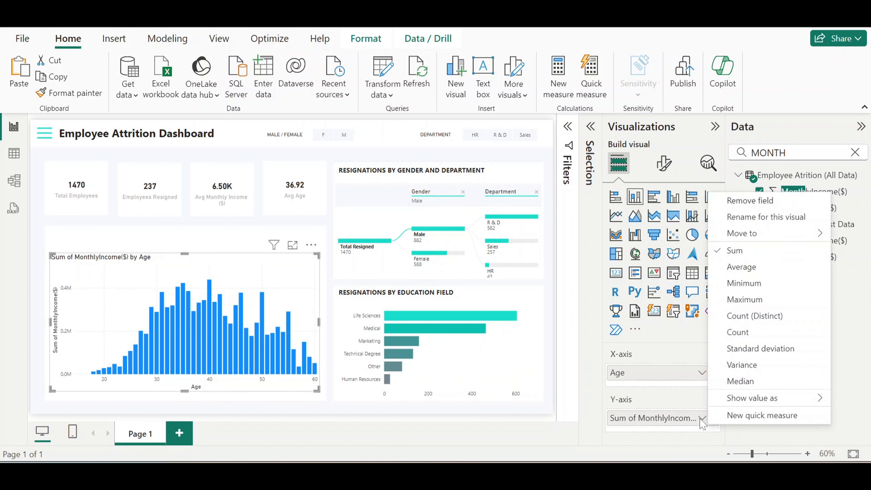
click(751, 270)
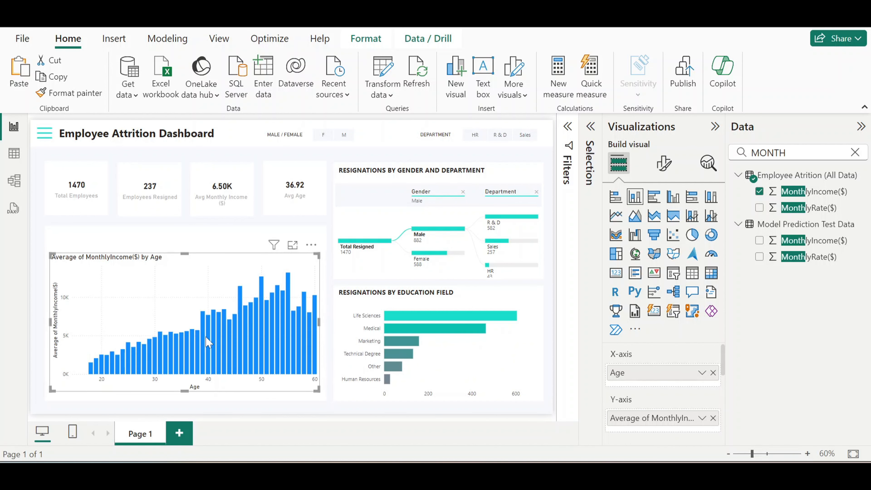
- Create a new bin group from the Age field with a bin size of 10
click(855, 152)
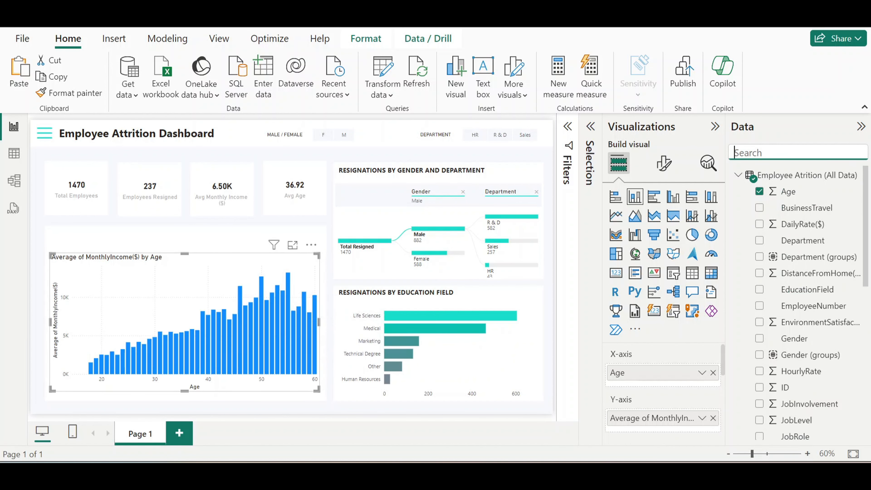
right_click(782, 192)
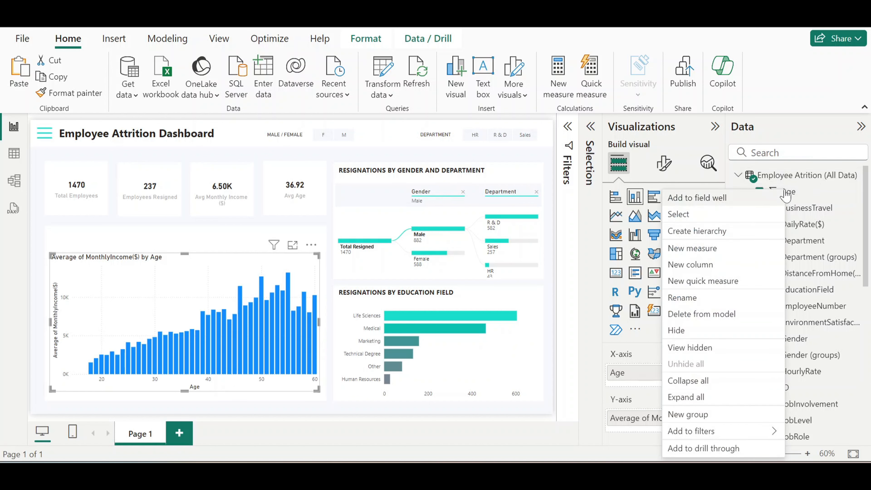
click(740, 420)
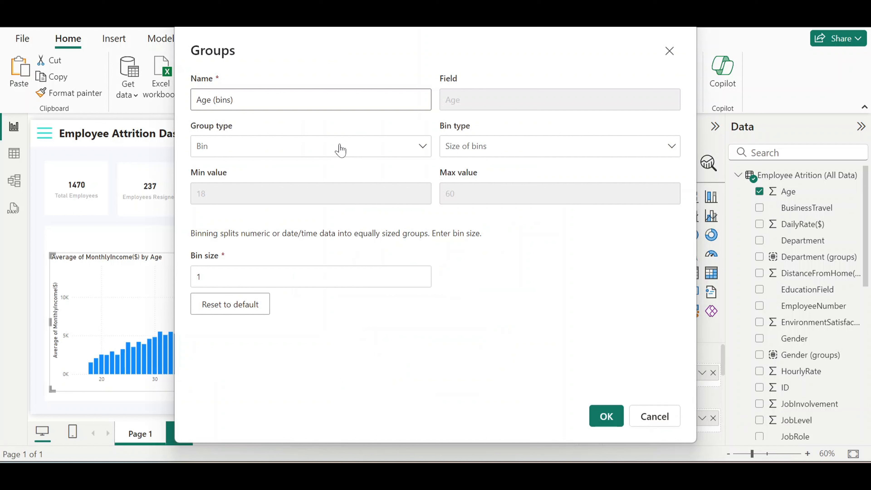
click(201, 276)
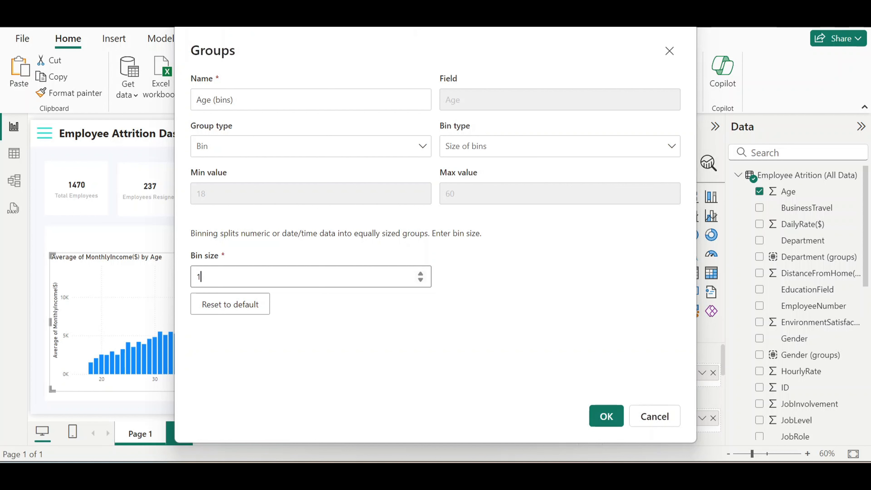
click(605, 417)
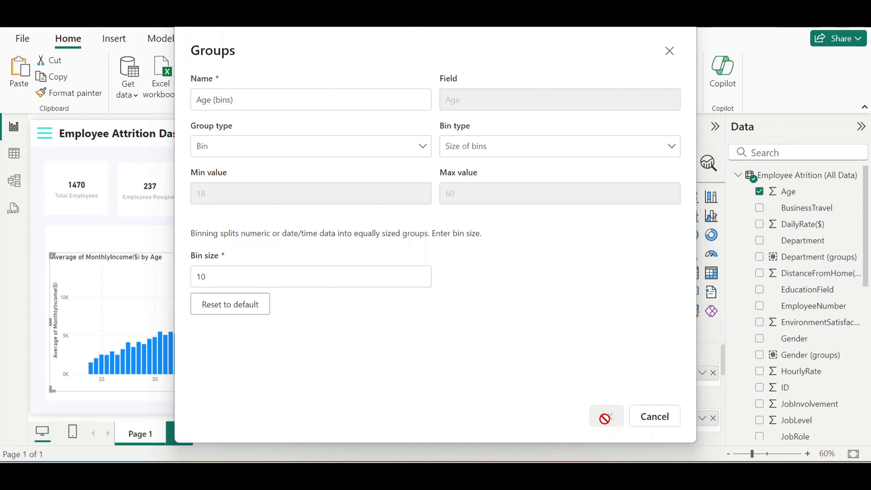
- Replace Age on the column chart's X-axis with Age (bins) and rename it for this visual as Age
click(713, 373)
drag(800, 208, 695, 374)
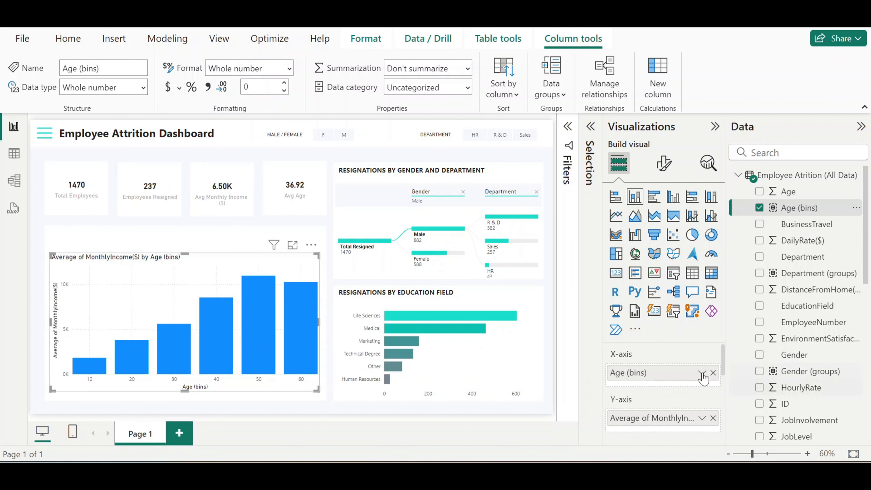
double_click(662, 374)
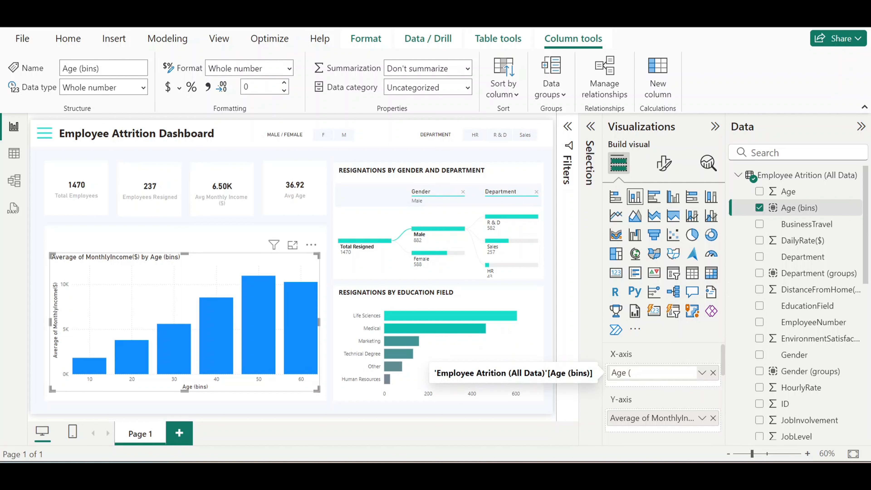
key(Return)
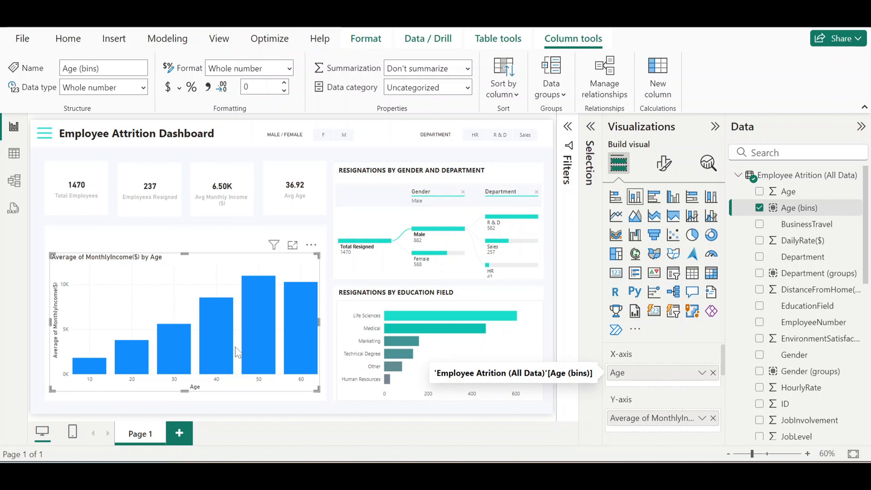
- Turn off the Y-axis title of the column chart
click(664, 163)
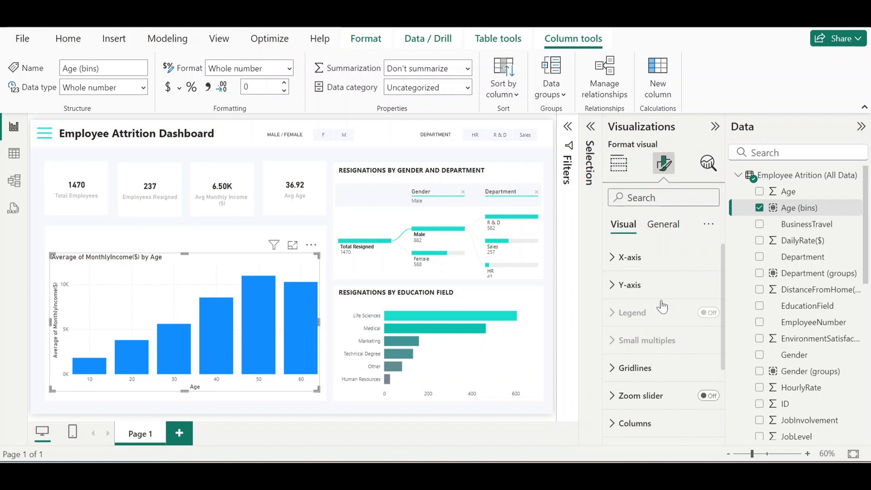
click(647, 295)
scroll(708, 357, down, 3)
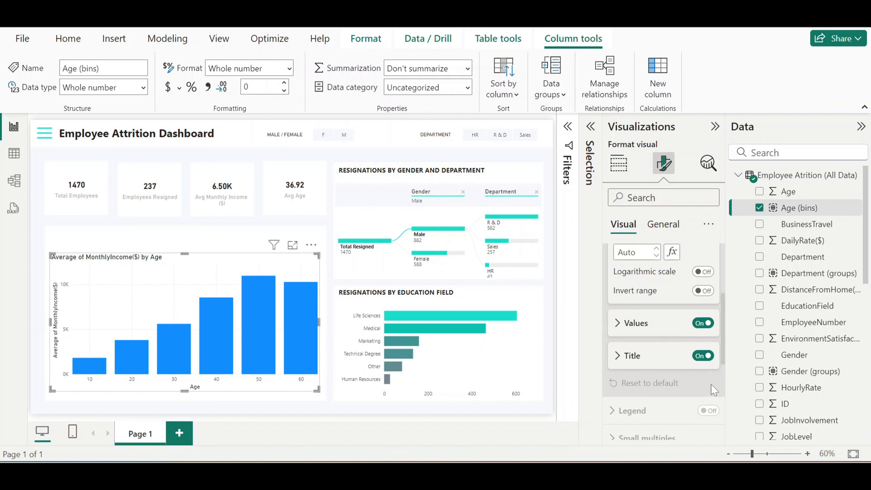
click(707, 357)
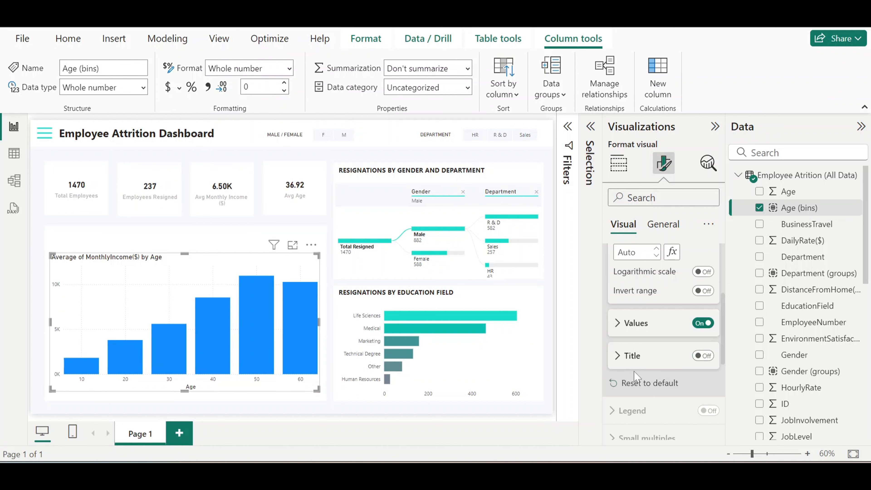
scroll(669, 329, up, 5)
click(619, 317)
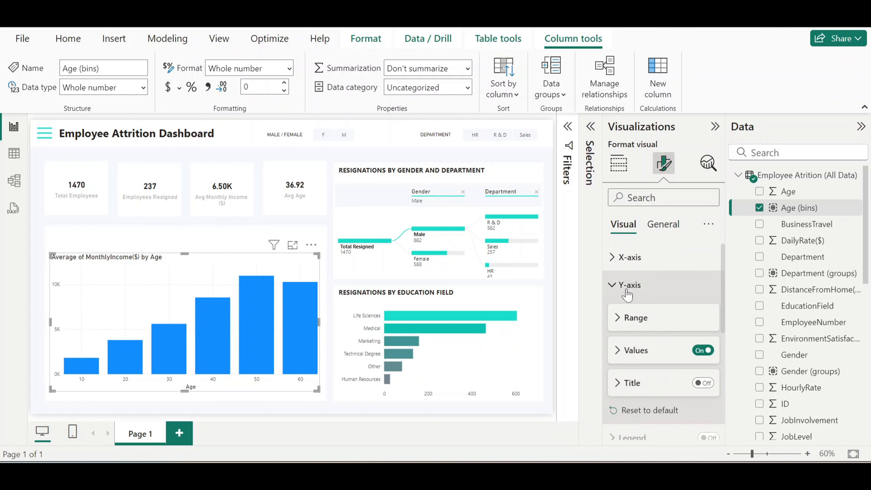
click(627, 294)
- Turn off the column chart's horizontal gridlines and extend the chart slightly downward to the card's lower edge
click(664, 368)
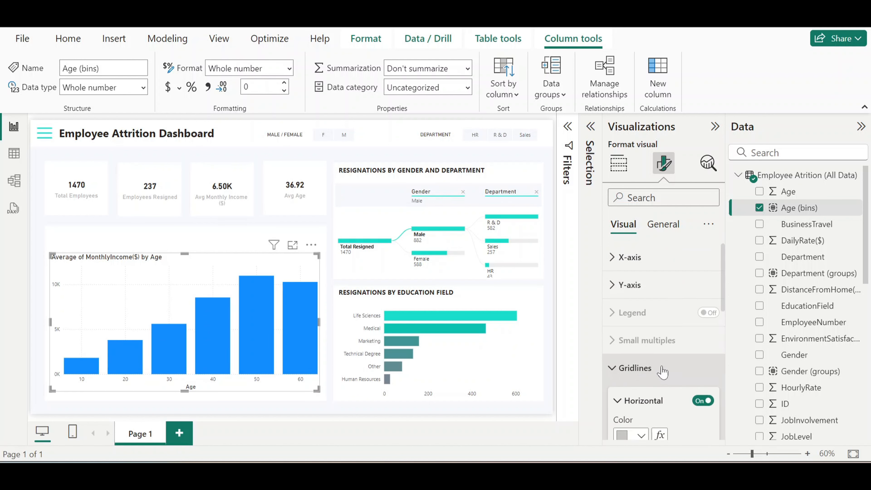
scroll(659, 306, down, 5)
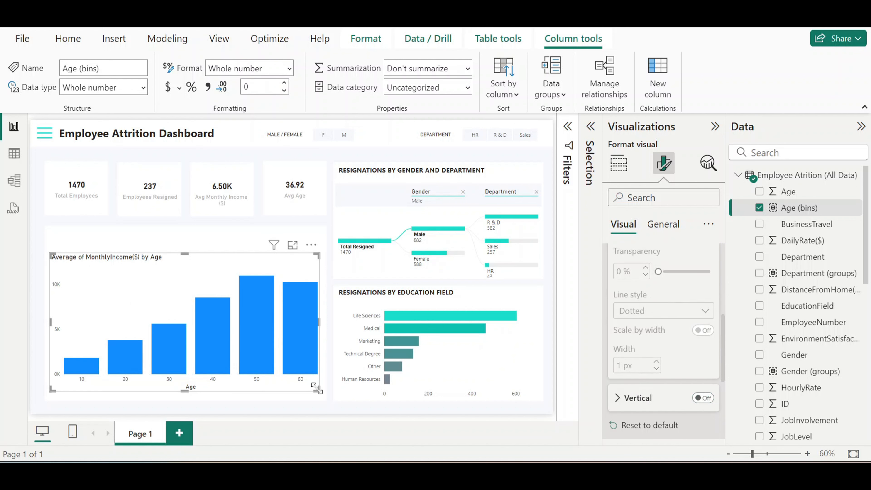
drag(317, 390, 318, 400)
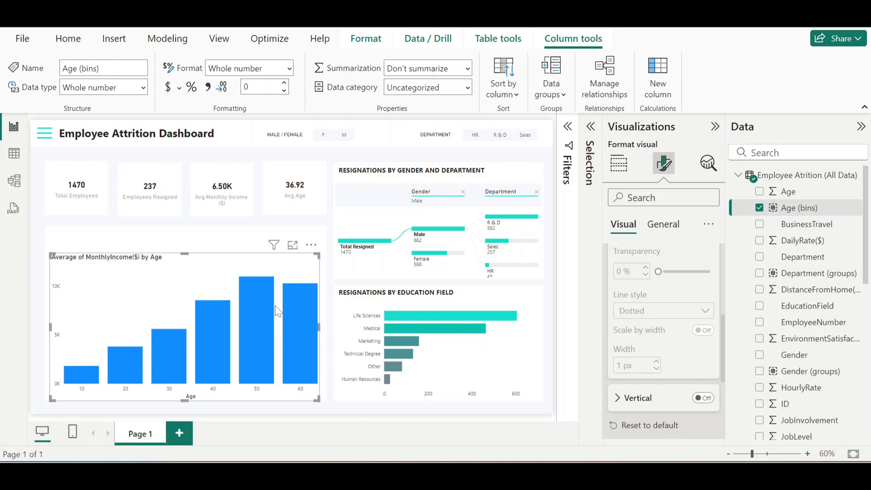
scroll(632, 239, up, 5)
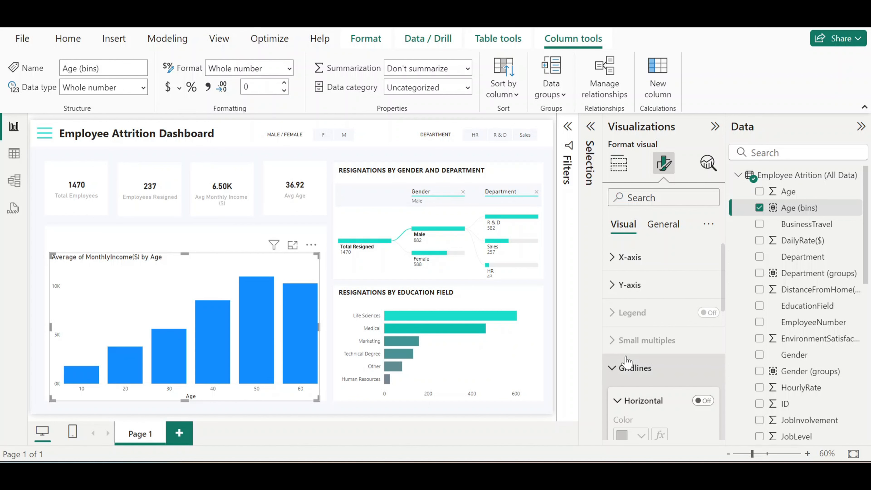
click(631, 365)
- Set up gradient conditional formatting for the column color based on Average of MonthlyIncome($), with a middle color added
scroll(632, 343, down, 3)
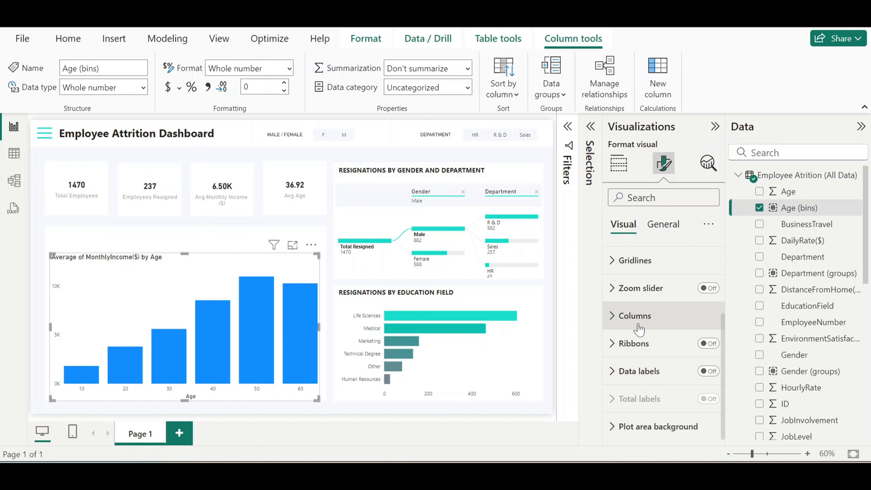
click(635, 316)
scroll(640, 331, down, 3)
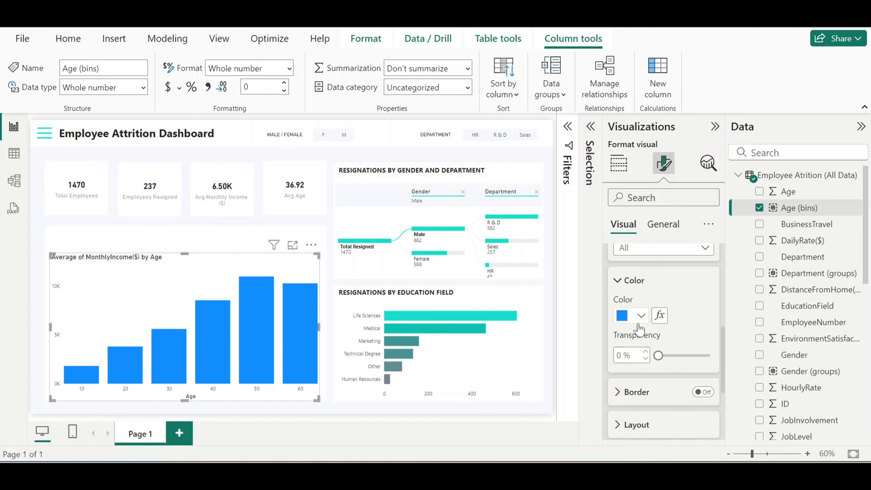
click(659, 320)
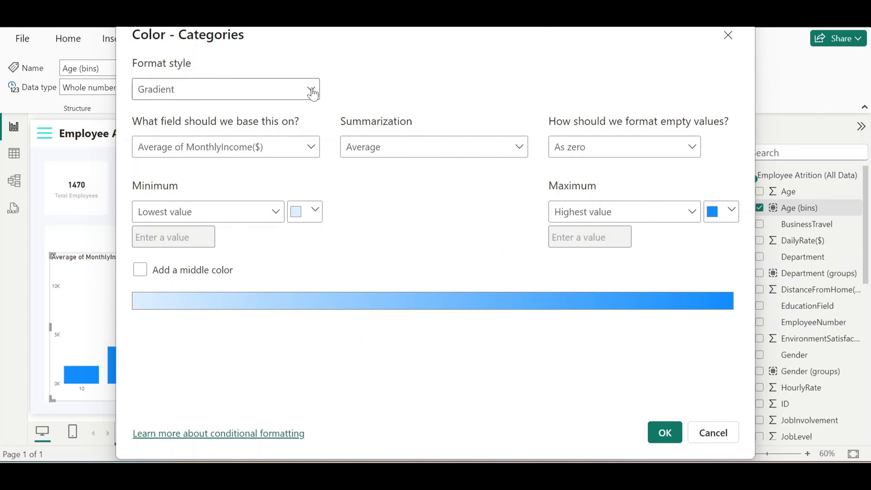
click(313, 90)
click(226, 116)
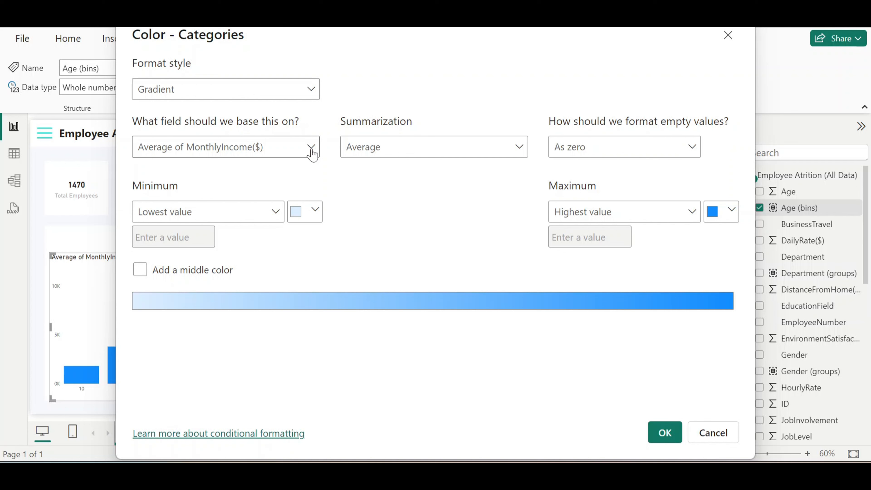
click(140, 271)
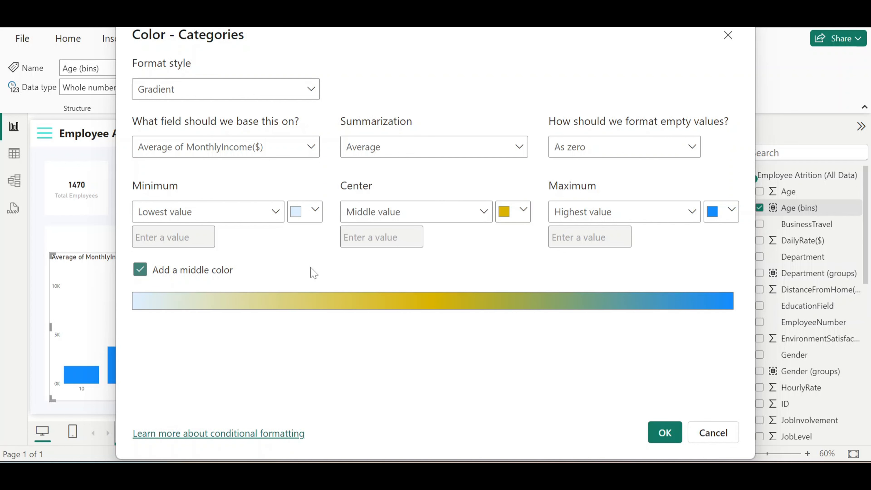
- Set the gradient's minimum color for the lowest value to hex #768692
click(313, 213)
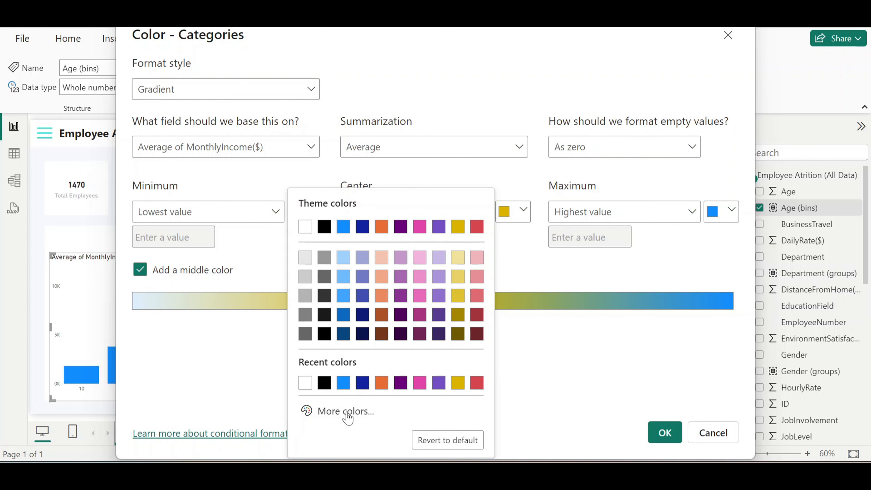
click(347, 417)
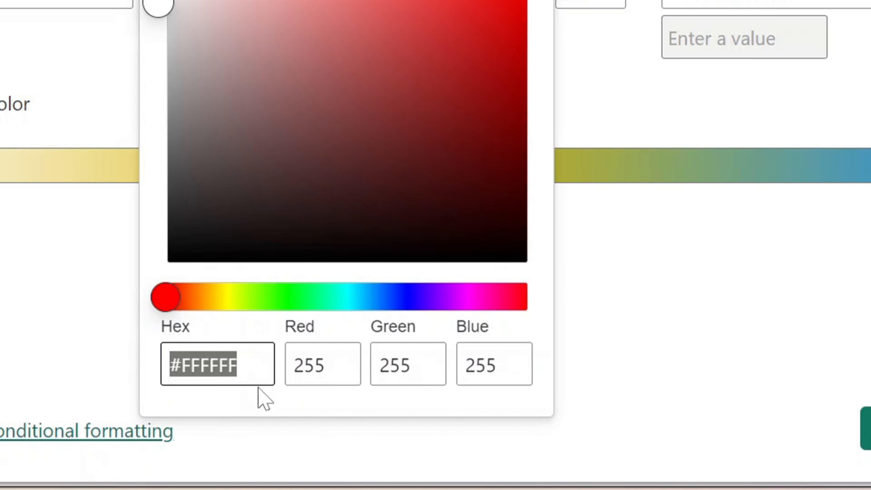
text($)
text(#)
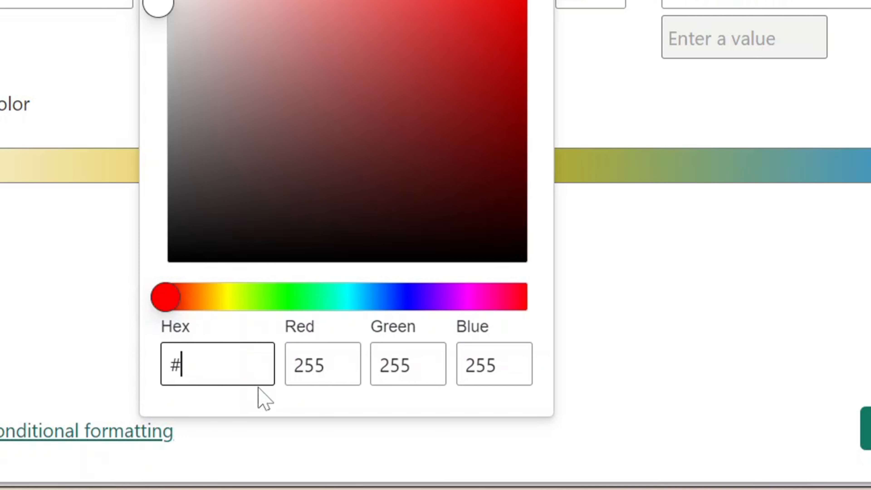
text(7686)
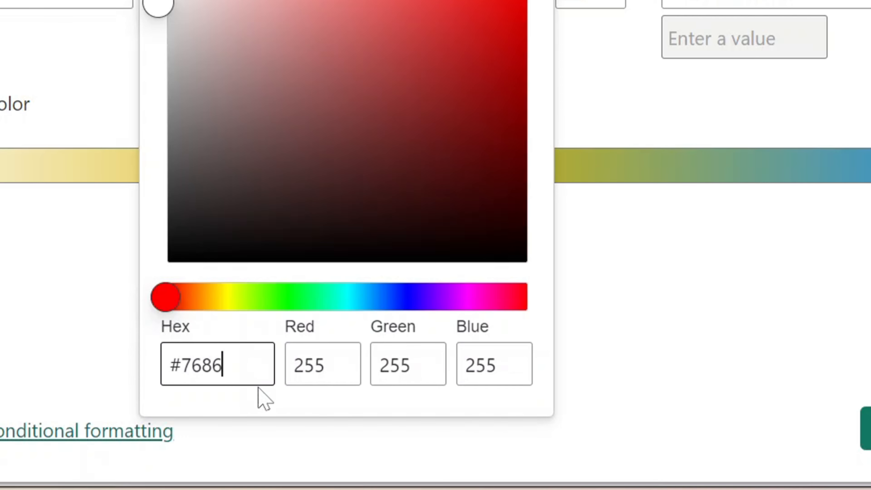
text(92)
click(62, 259)
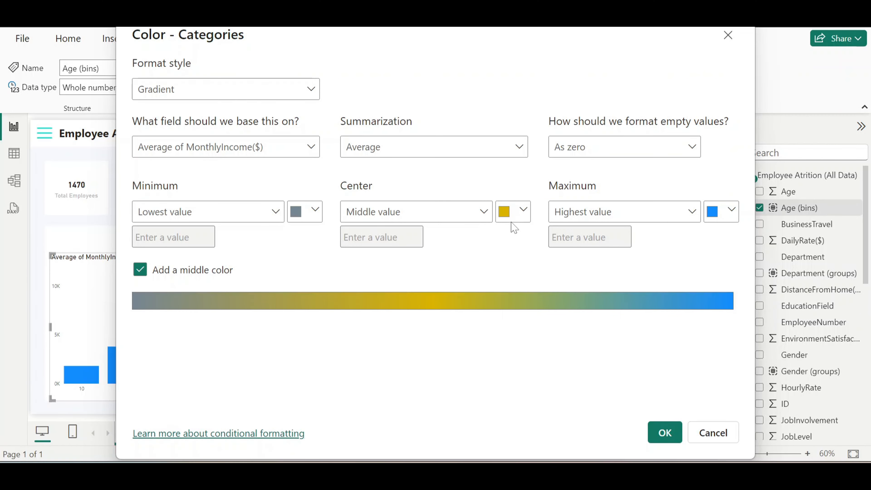
- Set the gradient's center color for the middle value to hex #00A499
click(512, 219)
click(538, 415)
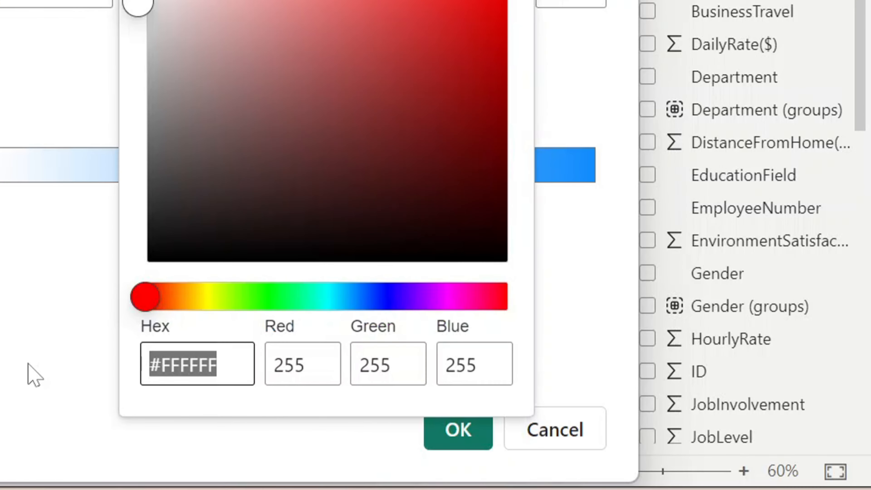
text(#)
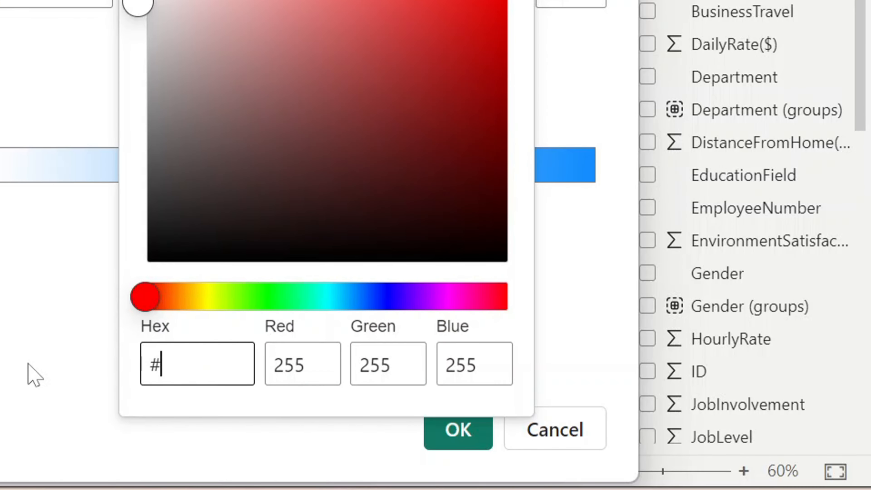
text(00A4)
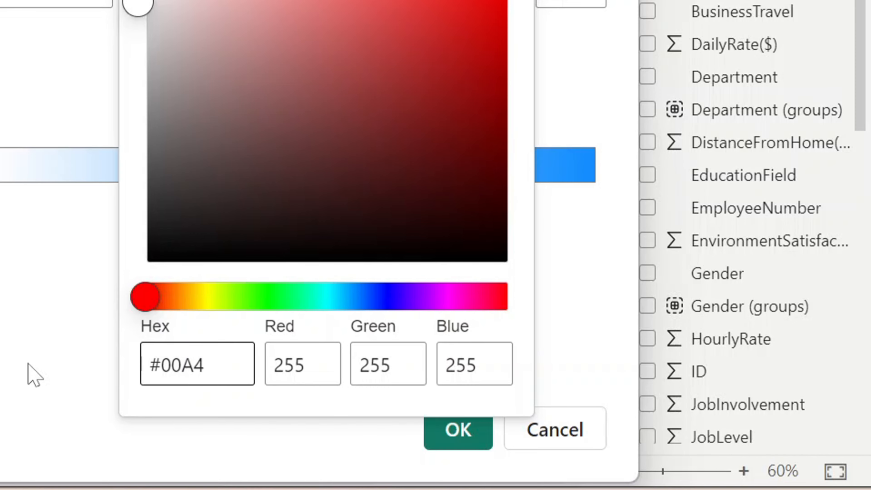
text(99)
key(Return)
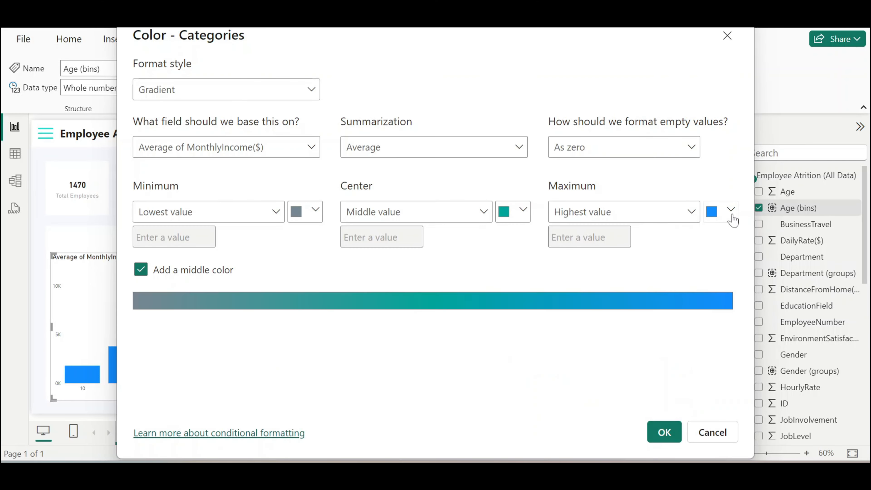
- Set the gradient's maximum color for the highest value to hex #18DECB and apply the column color formatting
click(711, 178)
click(538, 407)
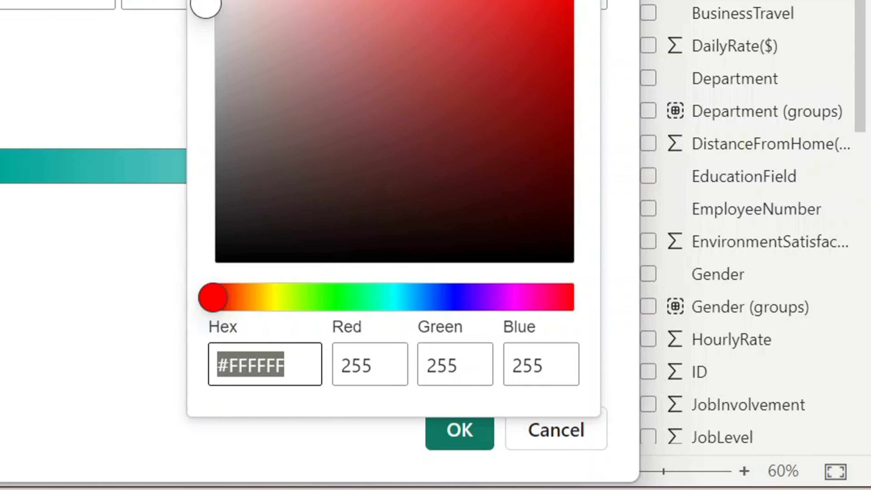
text(#)
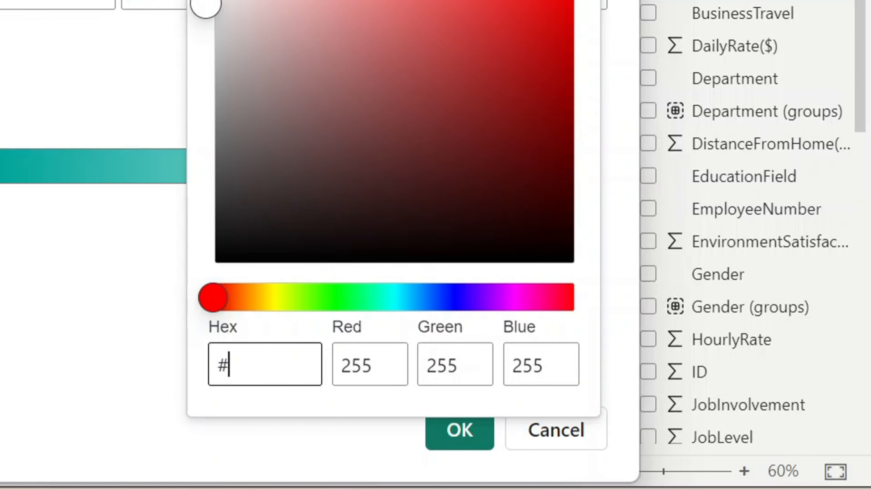
text(18DECB)
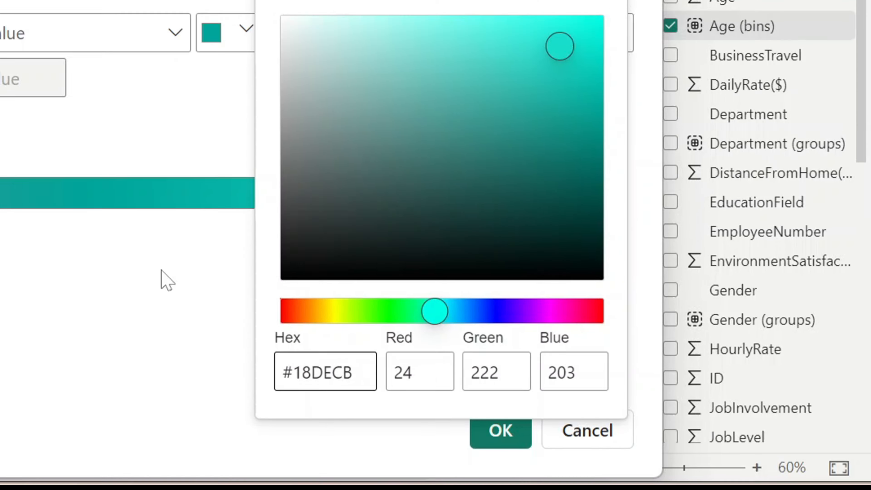
click(90, 262)
click(460, 430)
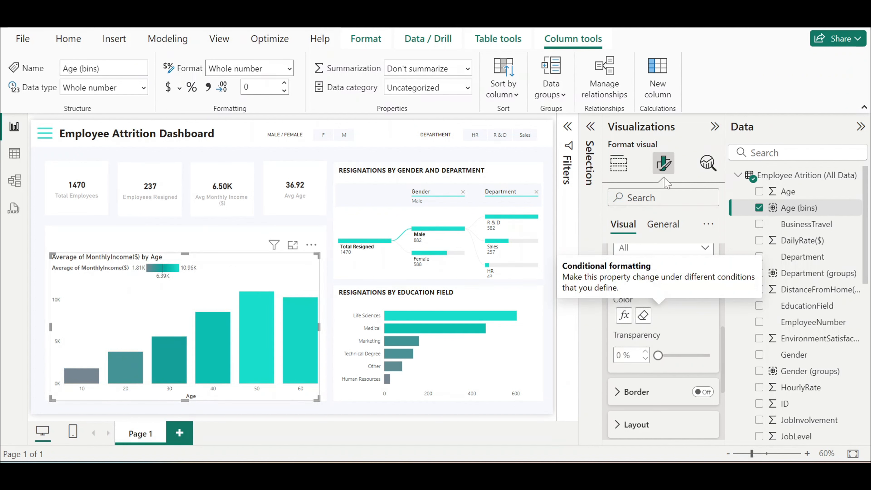
- Turn off the column chart's legend and its built-in title
click(619, 164)
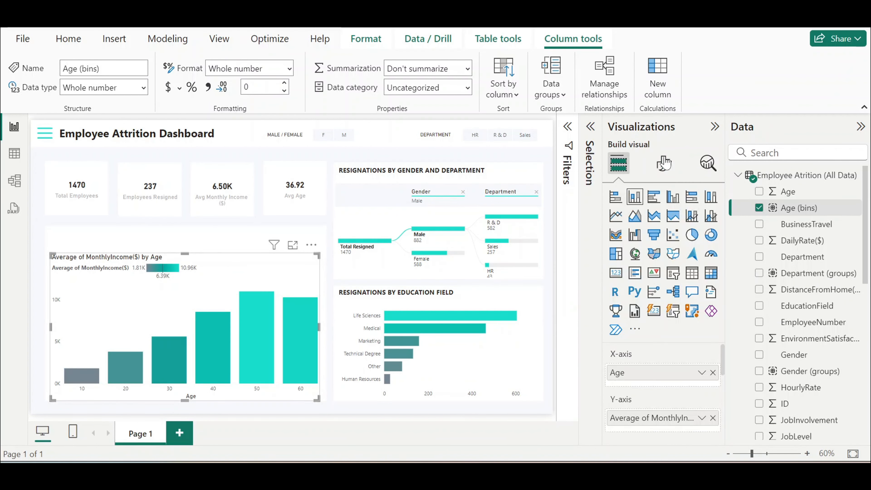
click(664, 163)
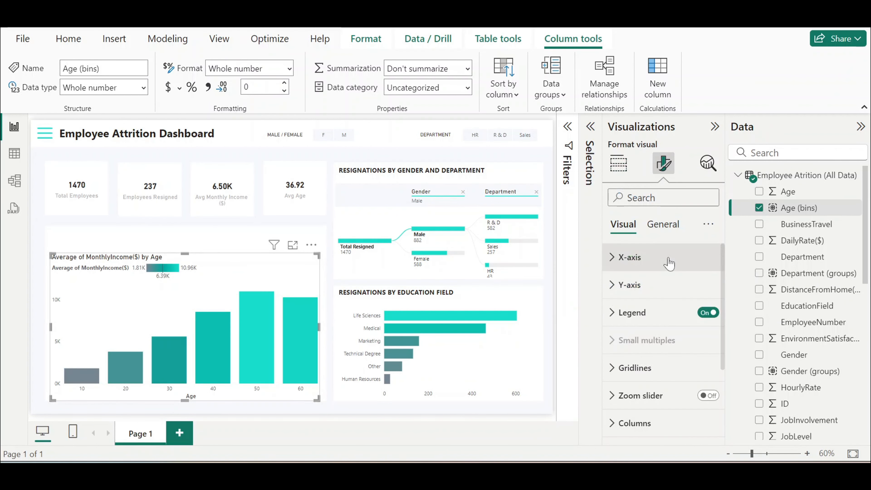
click(707, 313)
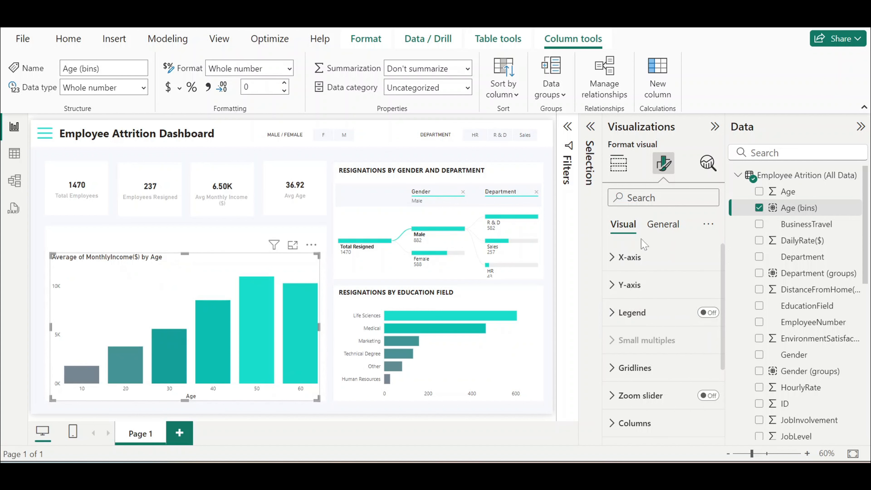
click(663, 224)
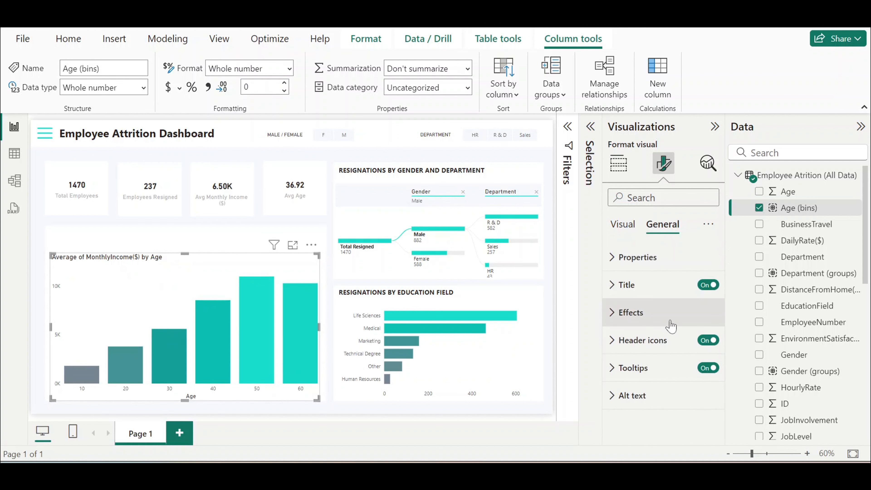
click(708, 285)
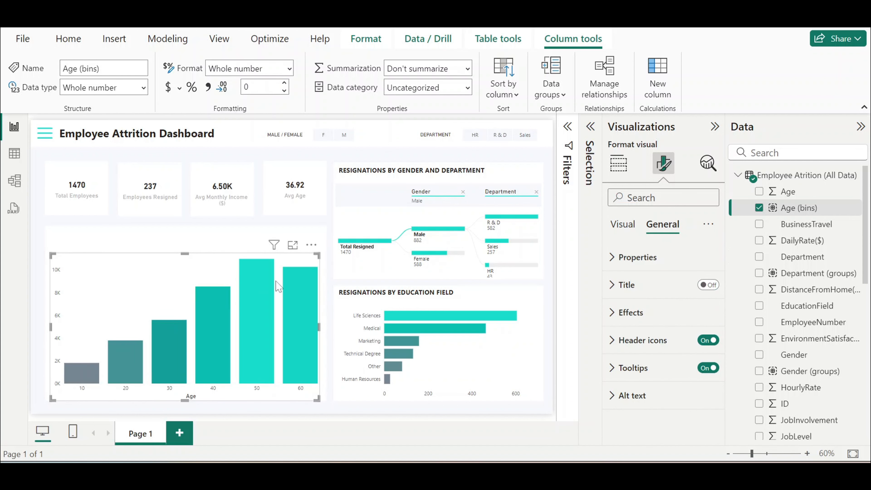
- Duplicate the RESIGNATIONS BY EDUCATION FIELD heading, place the copy above the column chart and change its text to AVG MONTHLY INCOME BY AGE
click(352, 298)
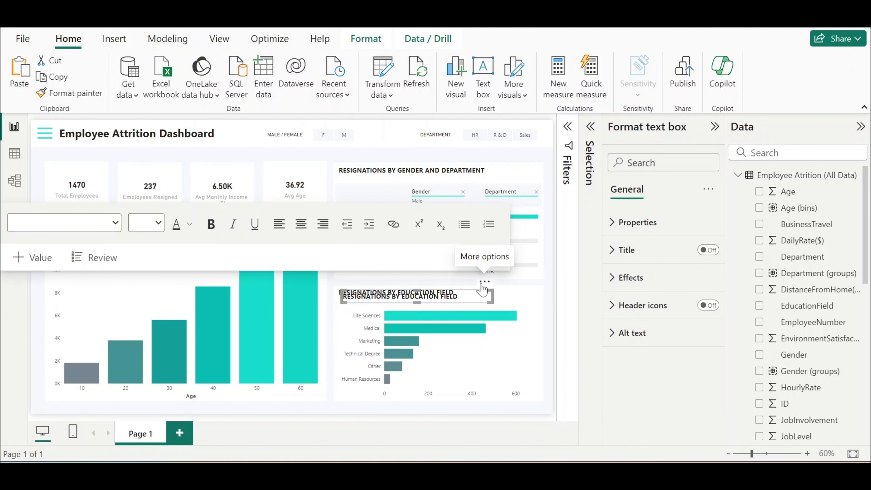
drag(477, 277, 202, 232)
key(ctrl+a)
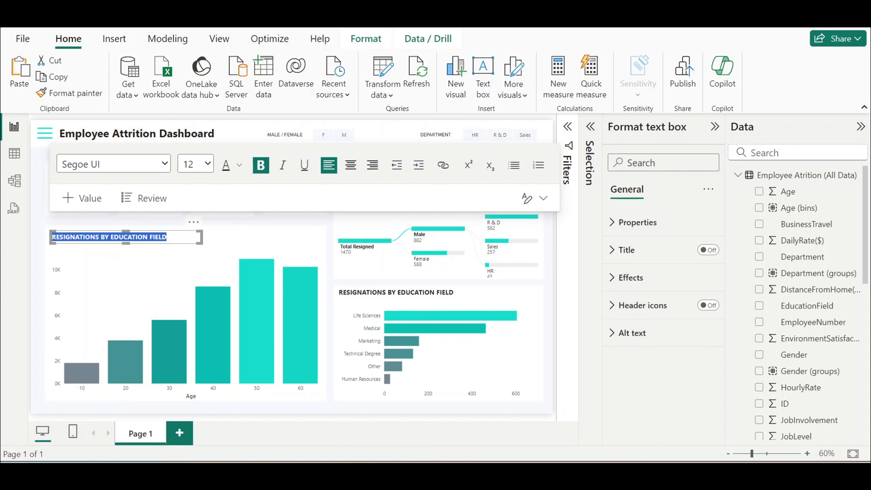
text(AVG MONTHLY INCOME BY AGE)
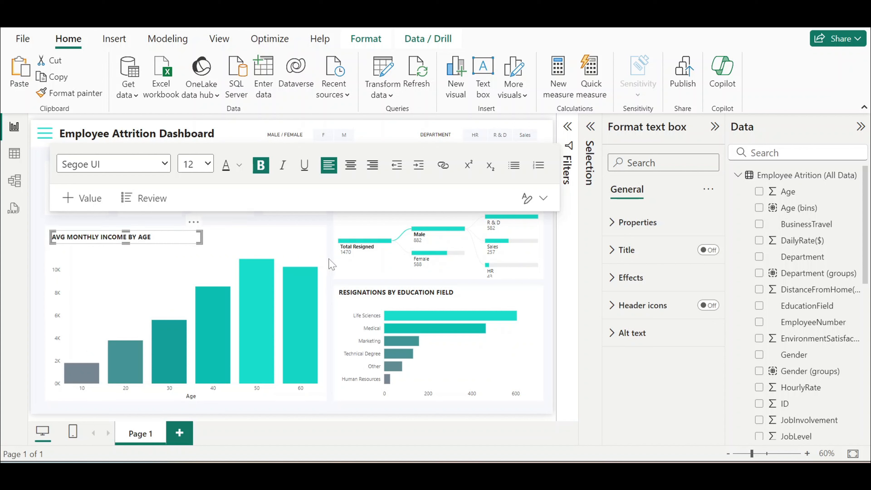
click(330, 264)
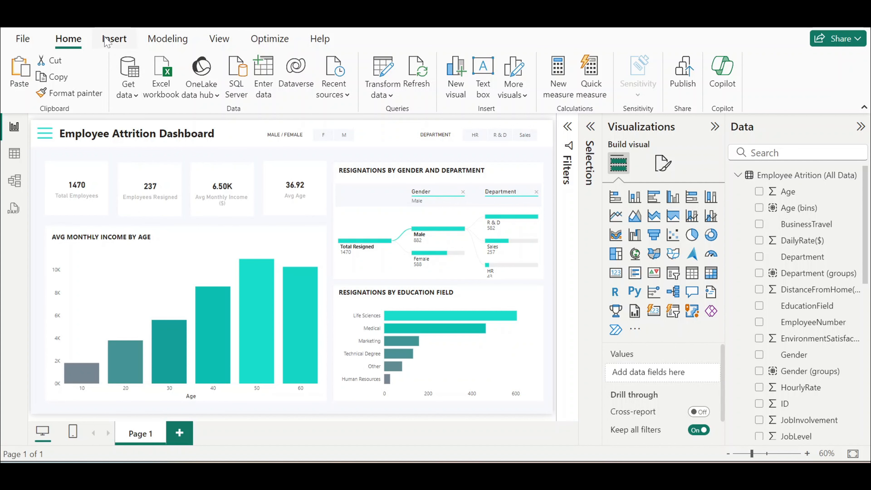
- Insert a blank button and place it beside the AVG MONTHLY INCOME BY AGE heading, above the column chart
click(113, 43)
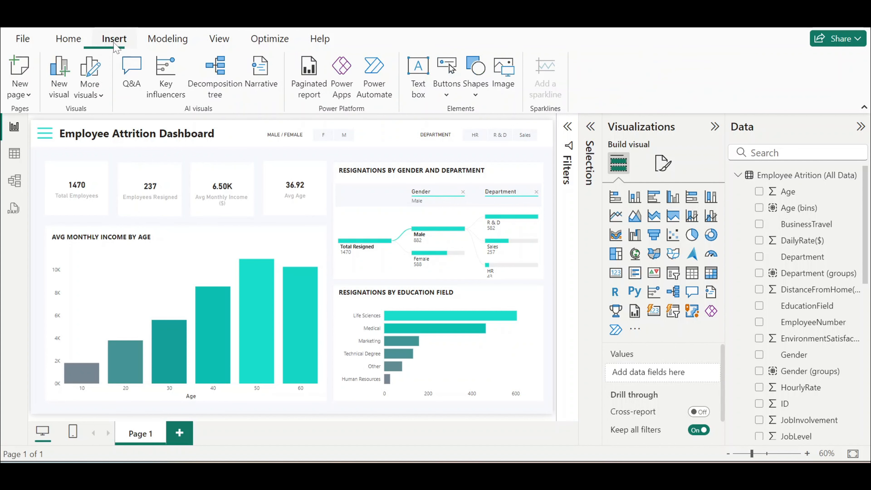
click(446, 96)
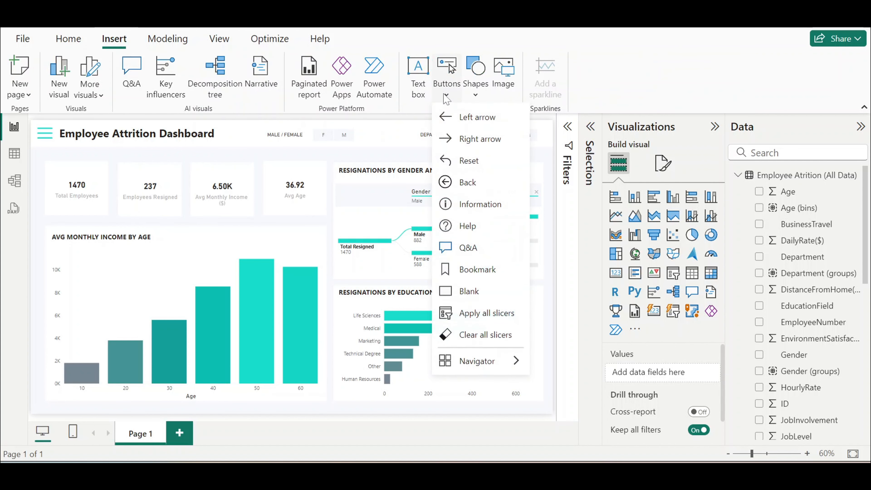
click(470, 296)
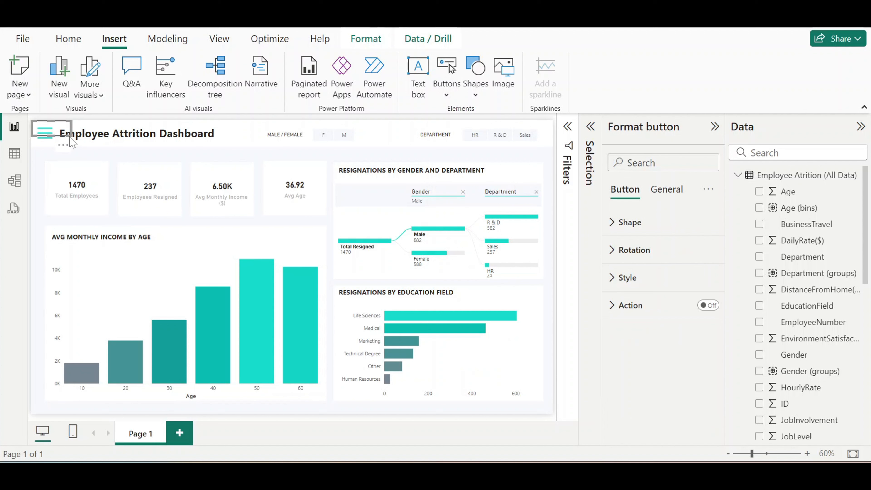
drag(62, 134, 318, 257)
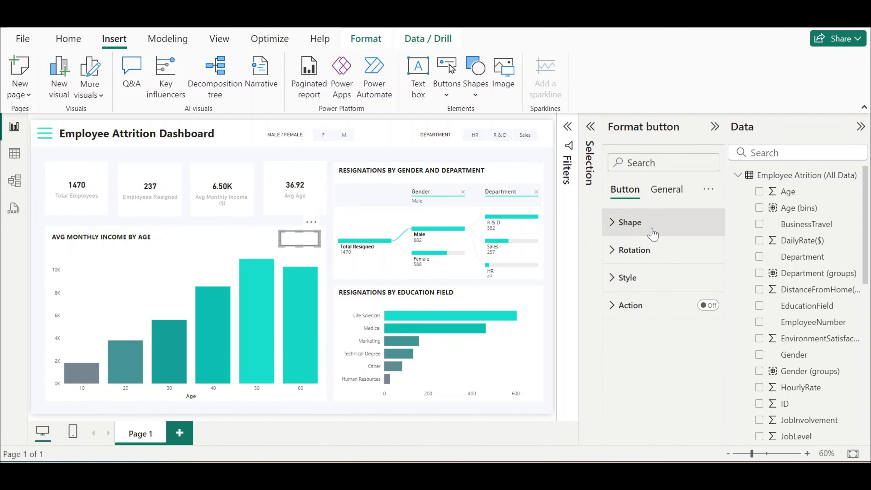
- Turn on the new button's text and set it to BY DEP
click(675, 193)
click(628, 190)
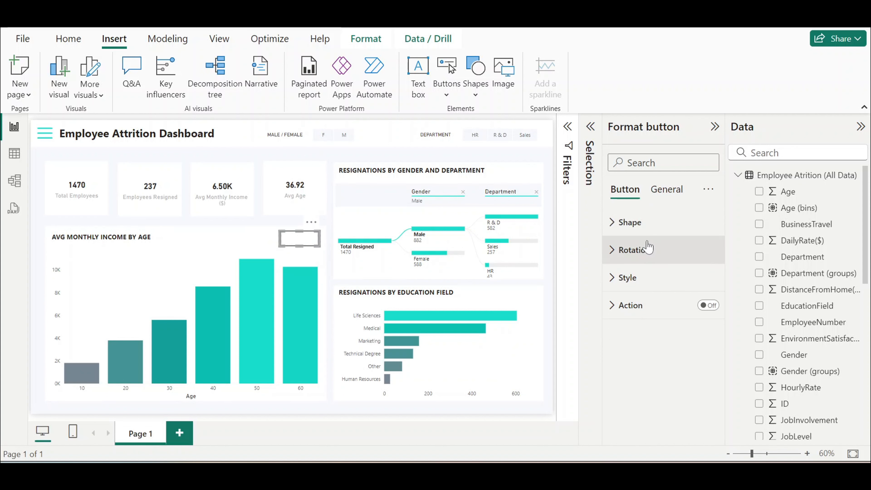
click(674, 194)
click(625, 189)
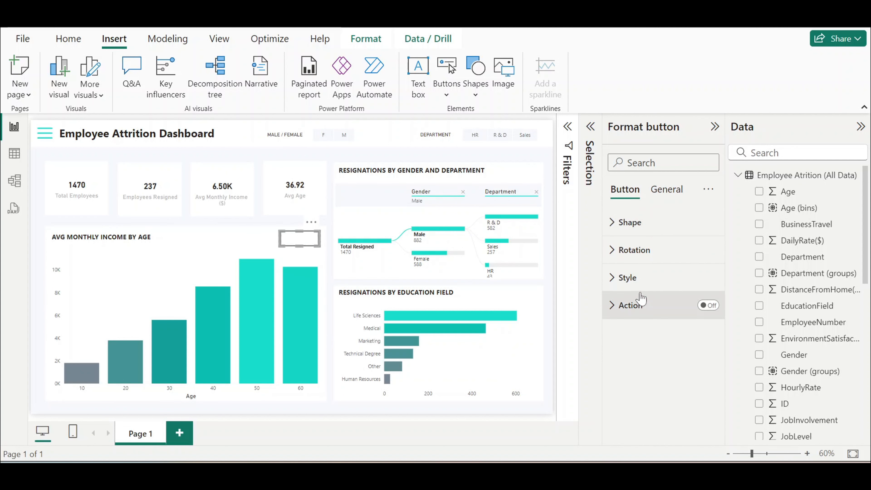
click(644, 278)
scroll(659, 292, down, 2)
click(704, 310)
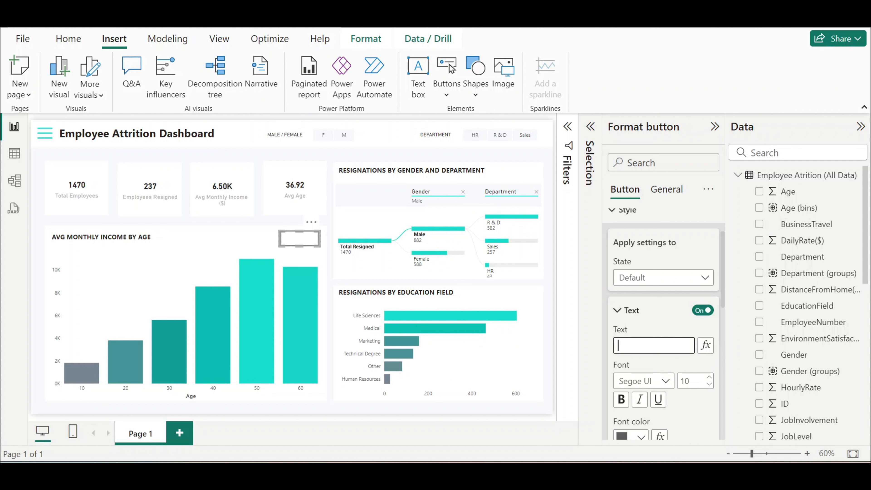
text(bY)
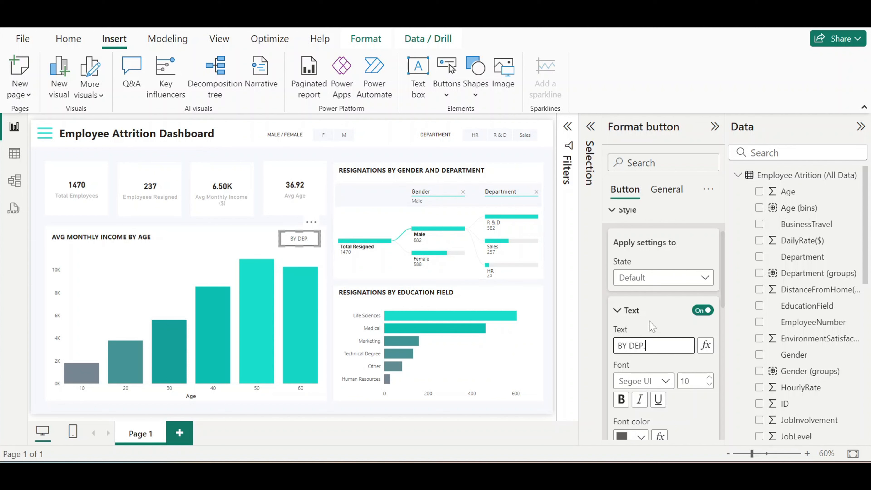
- Turn on the BY DEP. button's fill, color it with the recently used pale lavender, and turn off its border
scroll(652, 326, down, 2)
scroll(651, 332, down, 3)
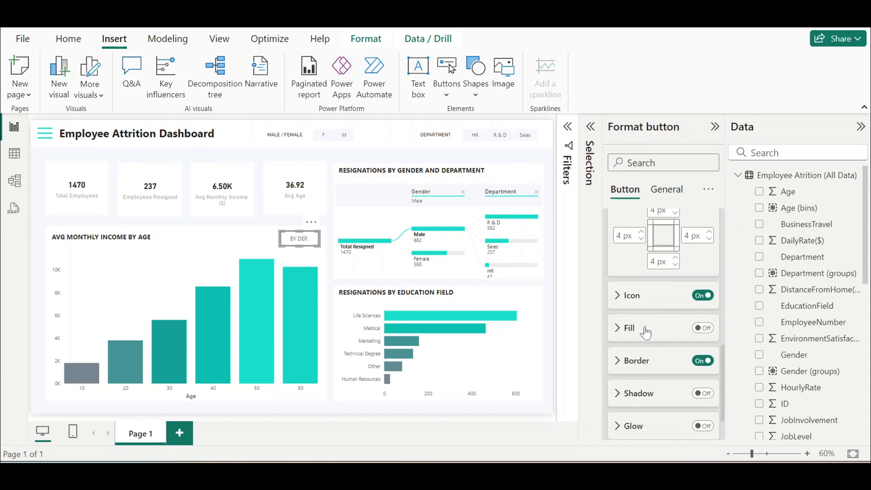
scroll(650, 332, down, 1)
scroll(645, 332, up, 3)
scroll(647, 331, up, 5)
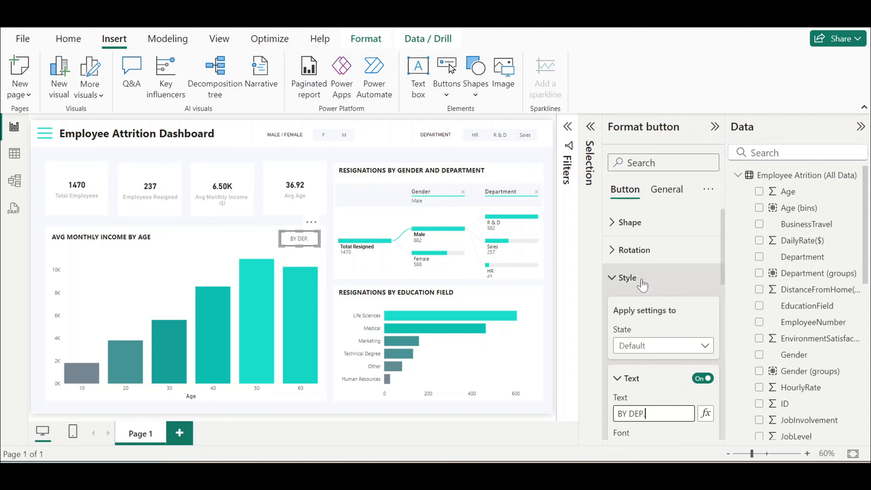
click(667, 279)
click(649, 225)
scroll(665, 332, down, 1)
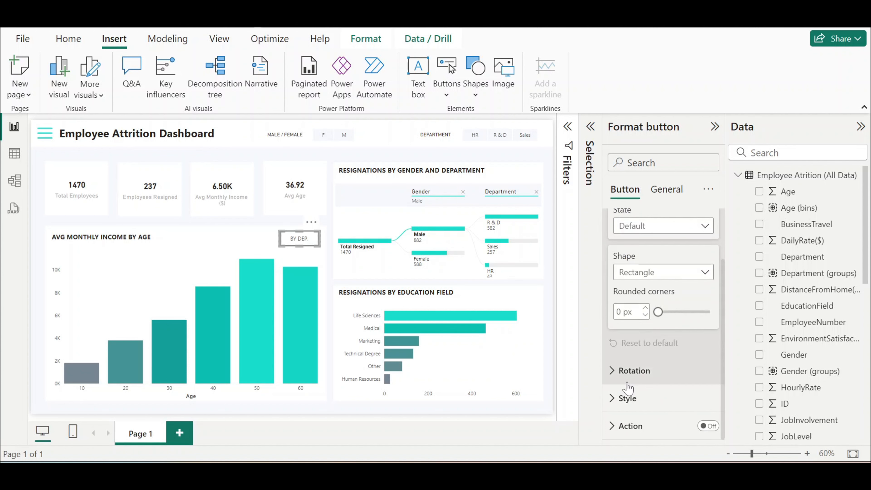
click(627, 396)
scroll(648, 345, down, 4)
scroll(648, 345, down, 10)
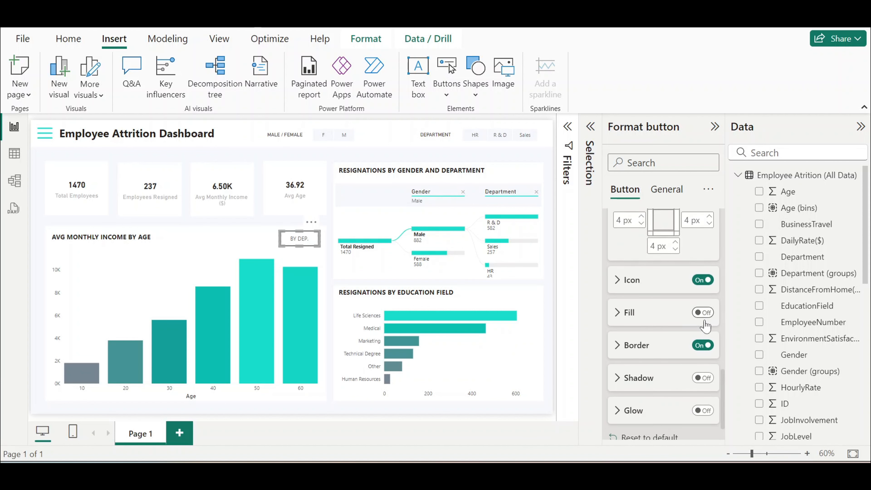
click(702, 313)
click(642, 321)
scroll(642, 309, up, 2)
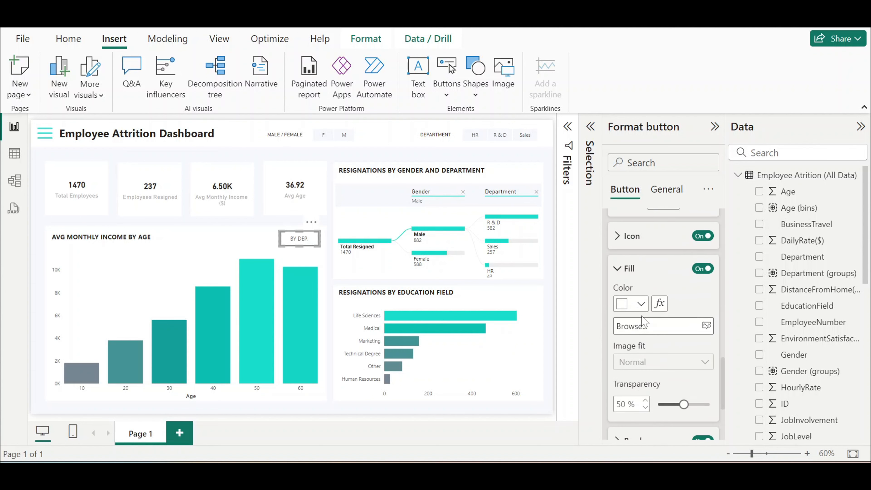
click(641, 306)
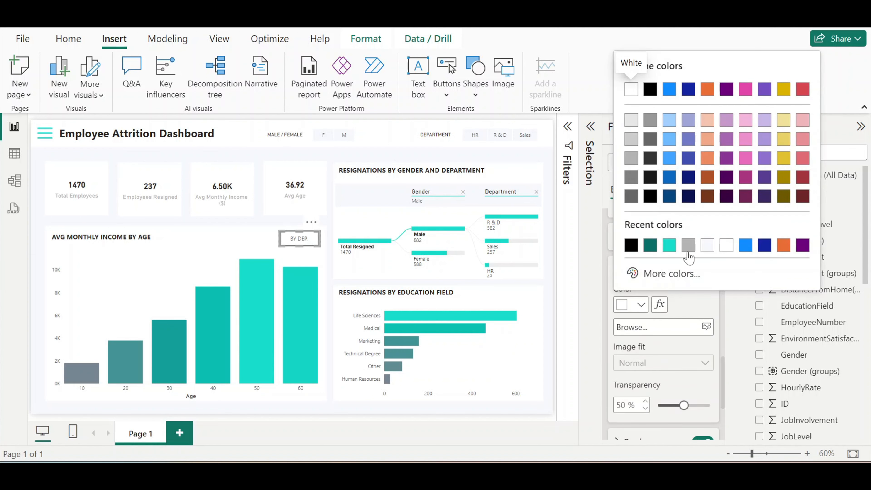
click(709, 247)
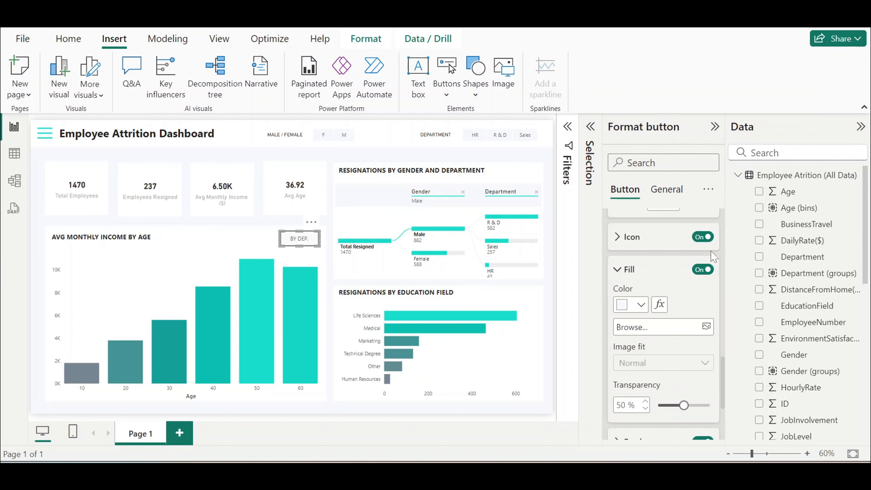
scroll(681, 302, down, 2)
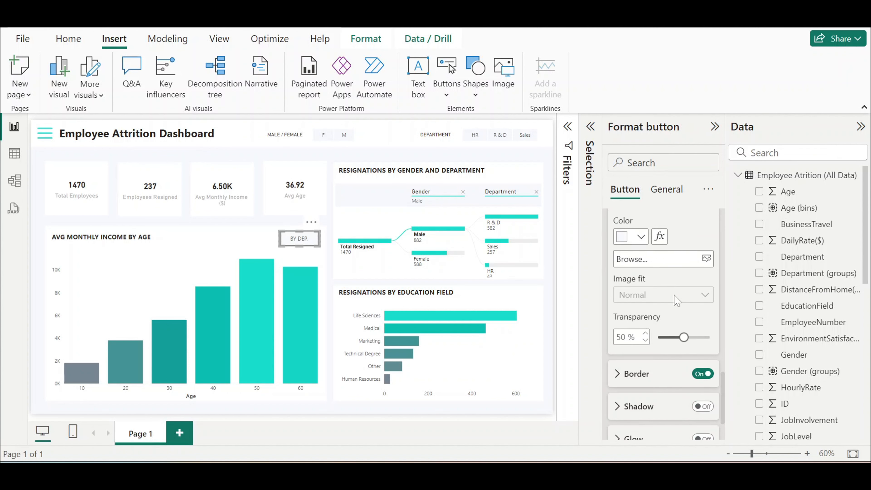
click(705, 378)
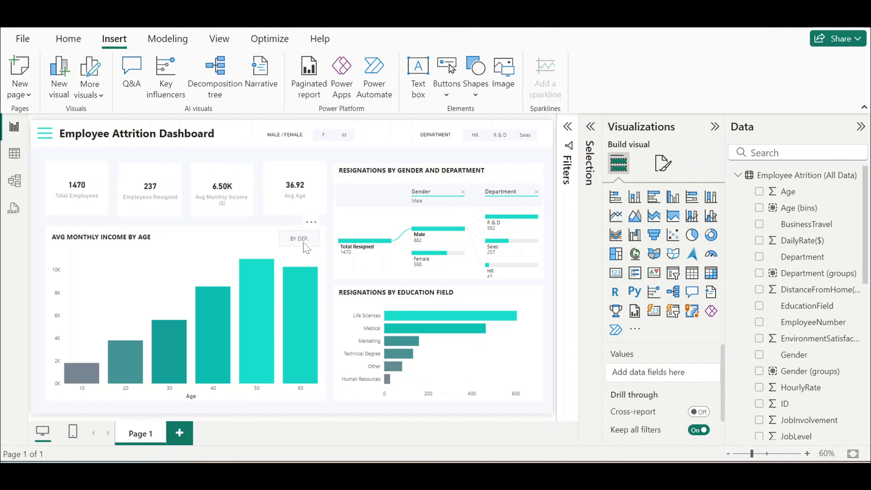
- Group the BY DEP. button, the column chart and the AVG MONTHLY INCOME BY AGE heading
click(304, 243)
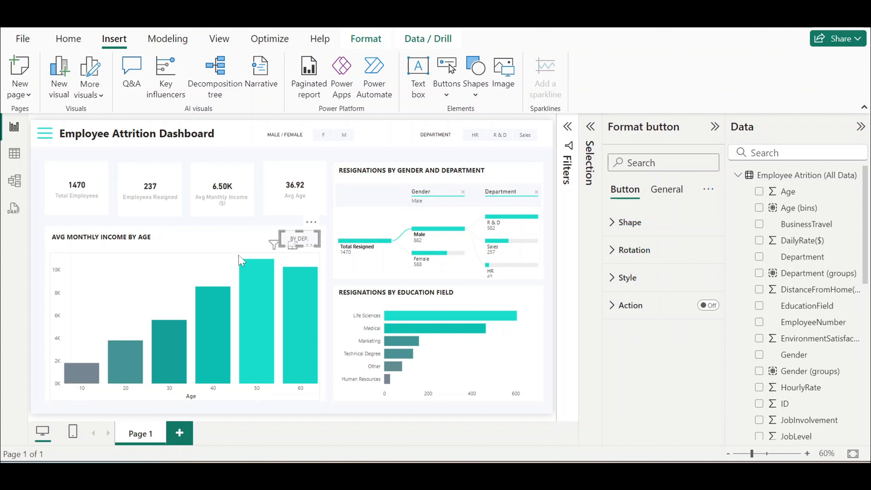
ctrl+click(158, 283)
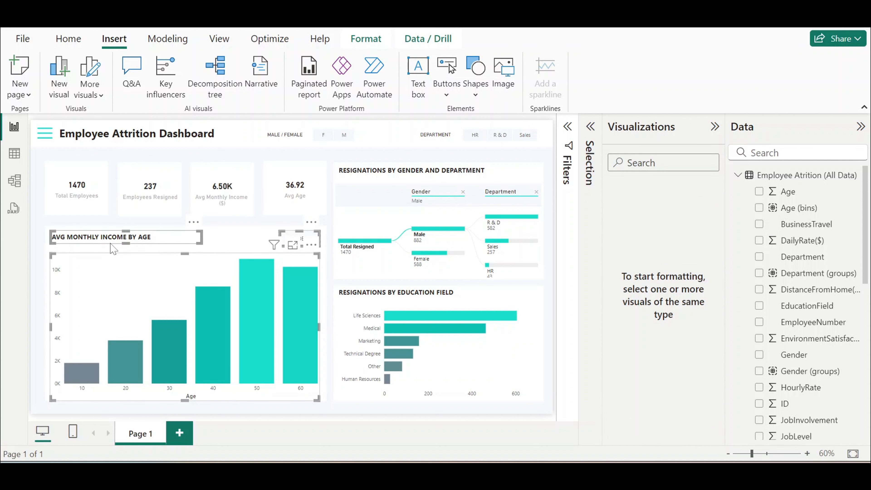
ctrl+click(123, 241)
click(593, 130)
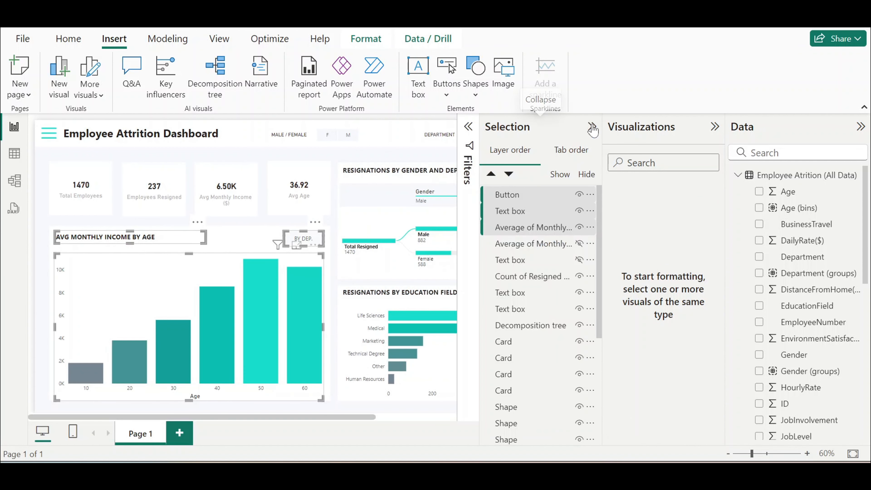
right_click(547, 199)
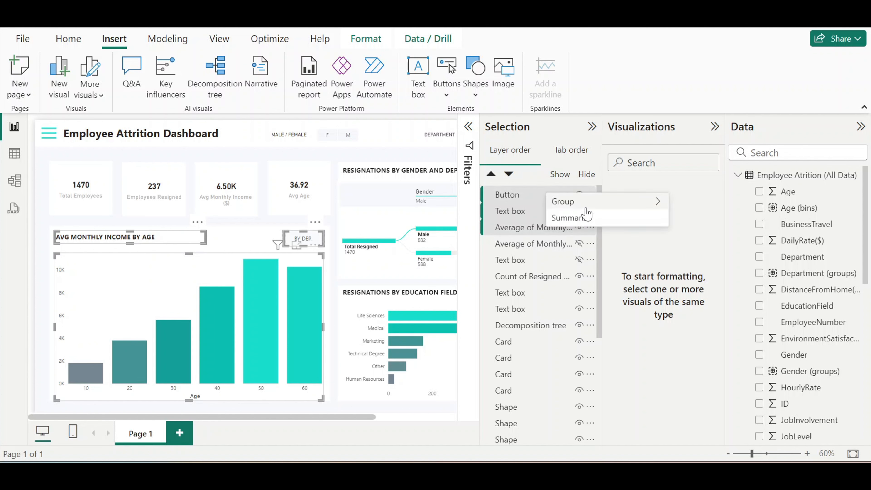
mouse_move(652, 200)
click(700, 200)
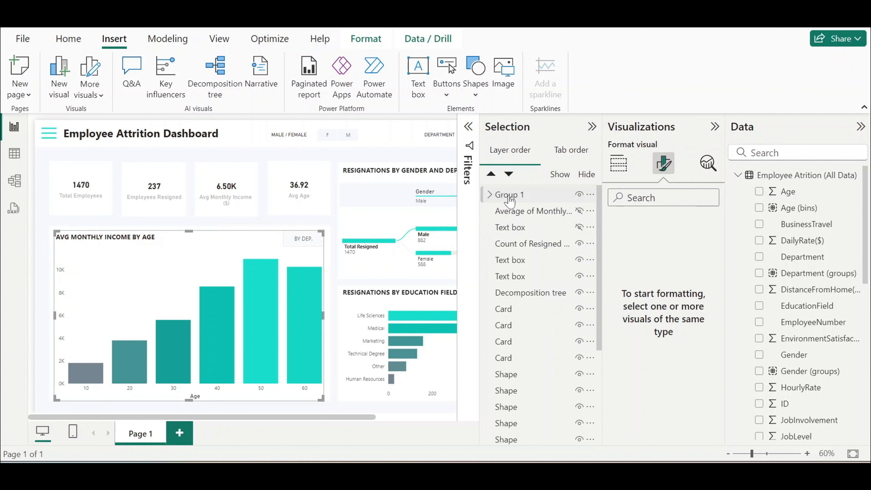
- Rename the new group as AGE
double_click(509, 195)
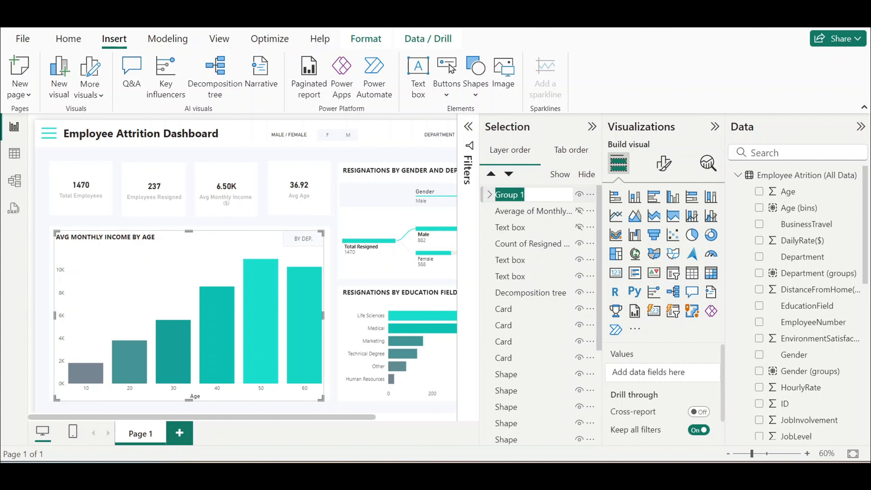
text(aV)
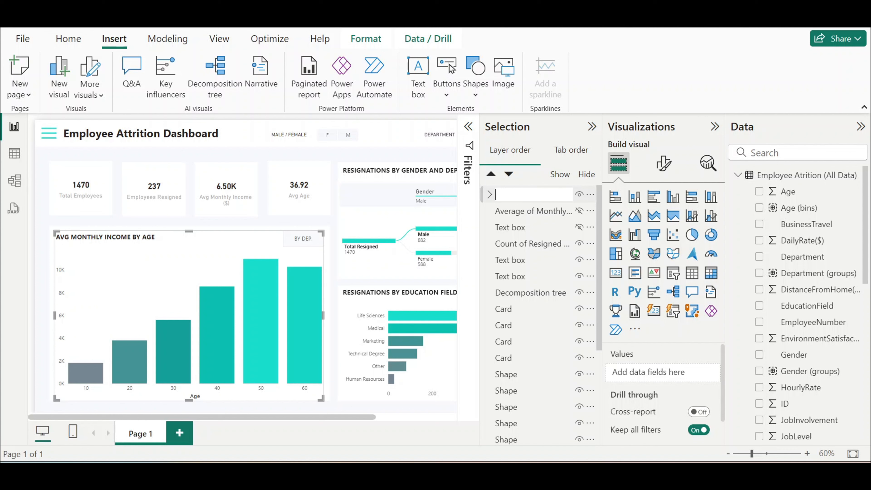
key(Return)
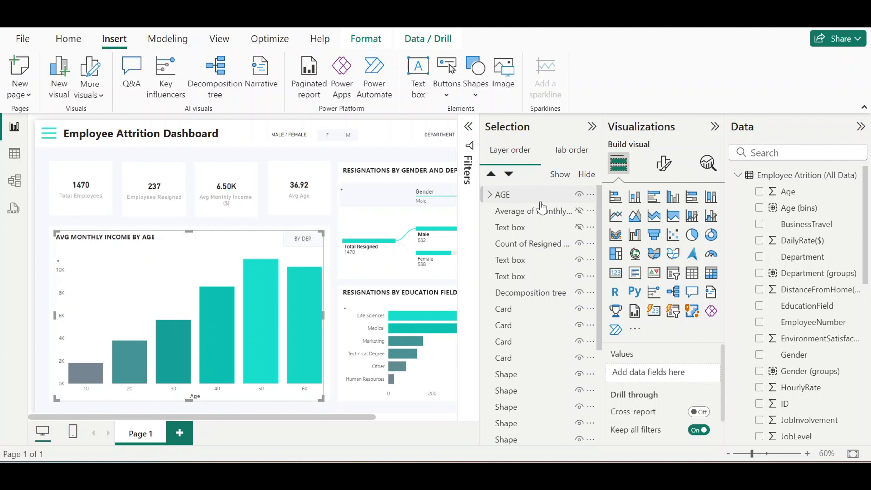
- Hide the AGE group and show the hidden department donut chart with its heading text box
click(579, 194)
click(579, 211)
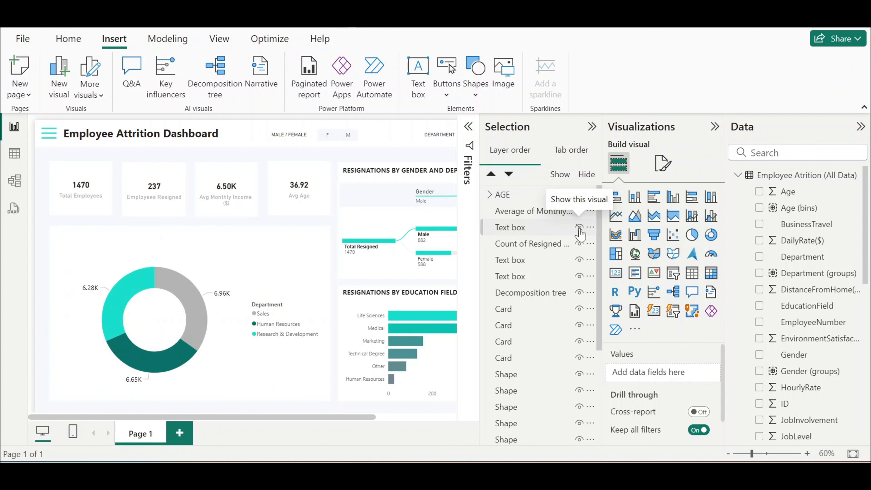
click(579, 227)
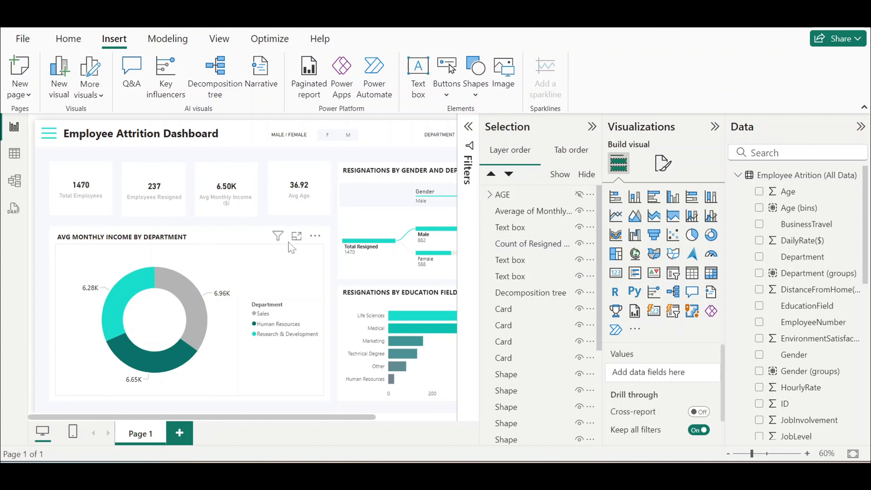
click(592, 127)
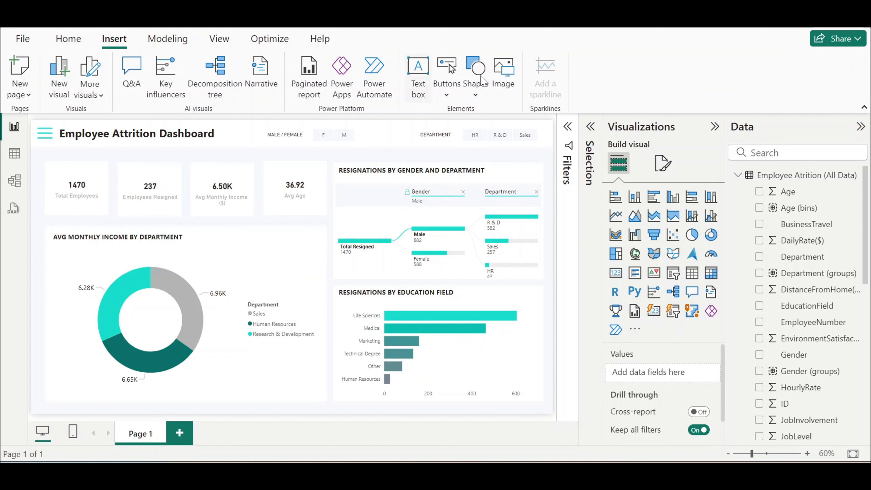
- Insert another blank button and place it beside the AVG MONTHLY INCOME BY DEPARTMENT heading, above the donut chart
click(446, 98)
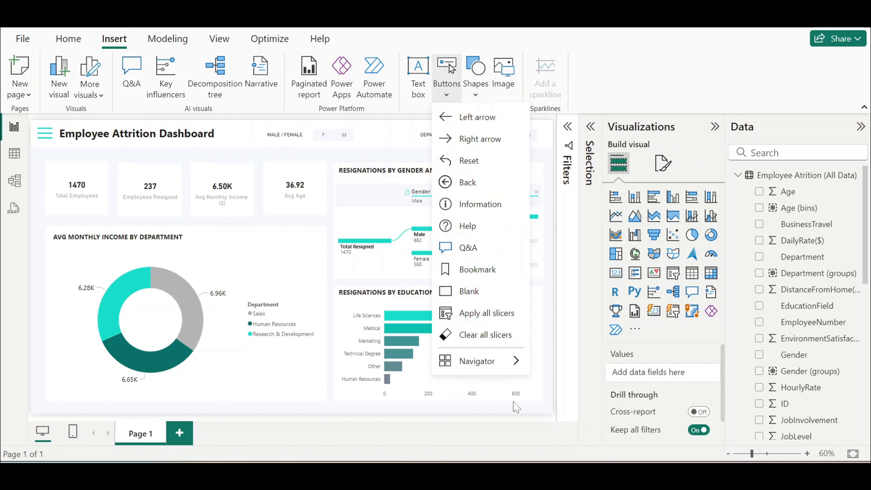
click(501, 296)
drag(73, 152, 315, 258)
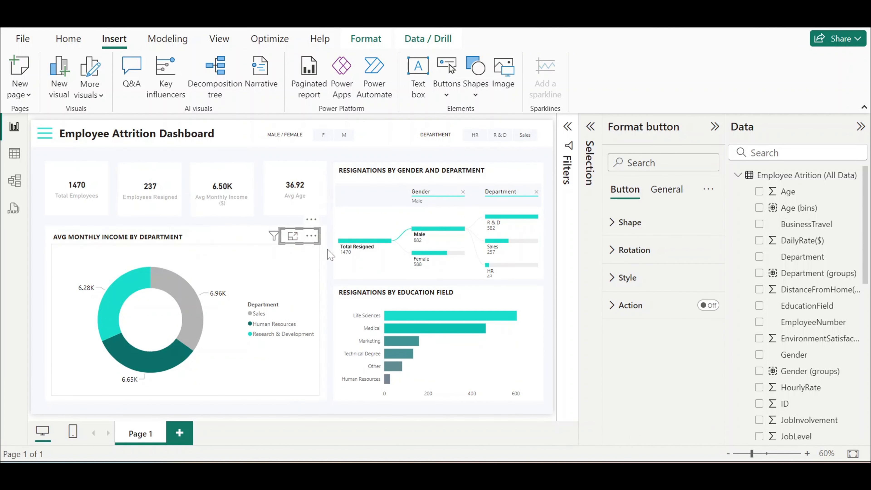
- Turn on the text of the button above the donut chart and set it to BY AGE
click(625, 223)
scroll(672, 311, down, 2)
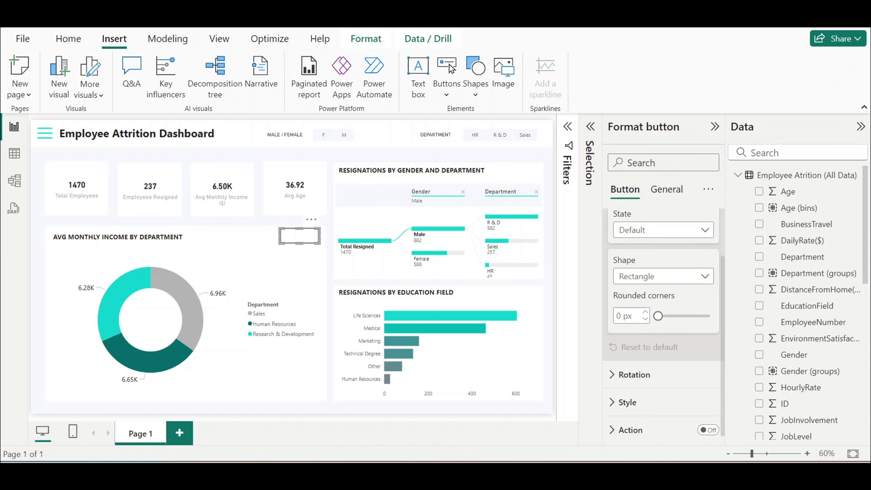
click(629, 399)
scroll(659, 344, down, 3)
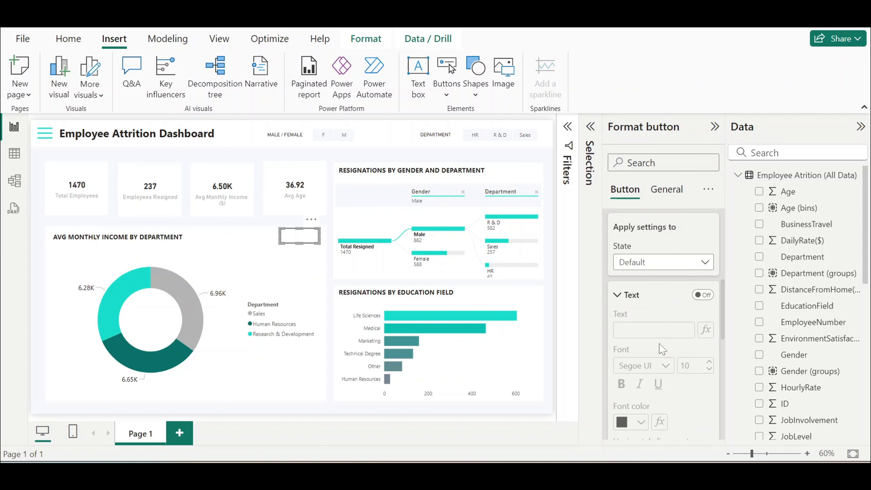
click(703, 295)
click(669, 329)
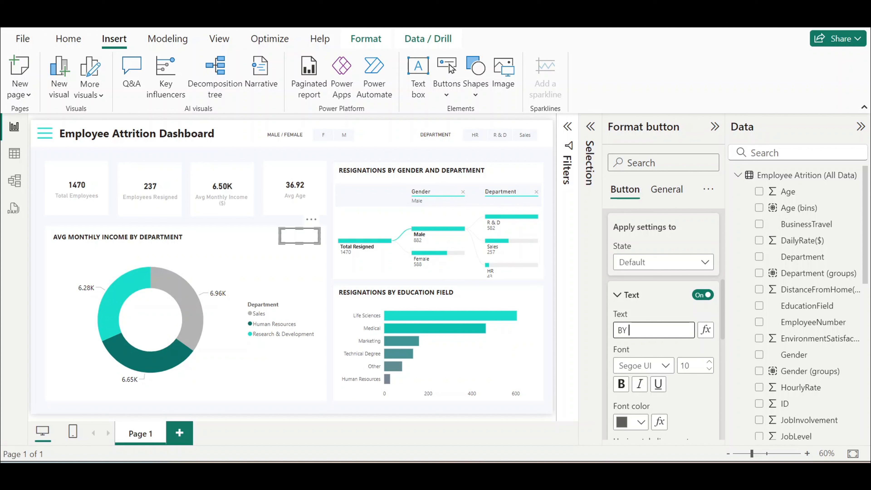
- Turn on the BY AGE button's fill and color it with the recently used pale lavender
scroll(637, 336, down, 6)
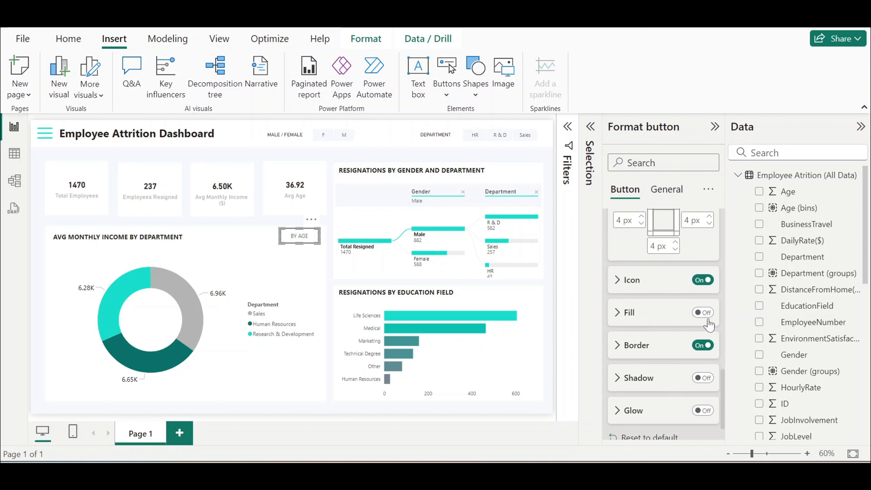
click(703, 312)
click(635, 314)
click(641, 279)
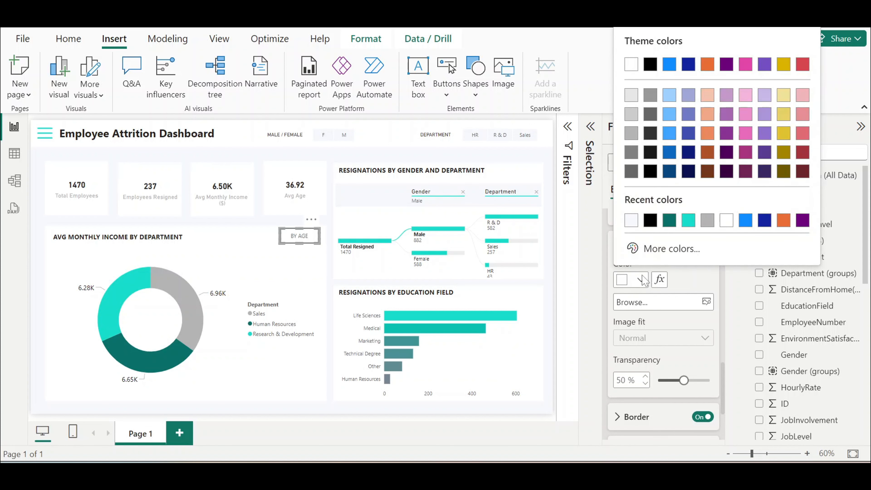
click(632, 220)
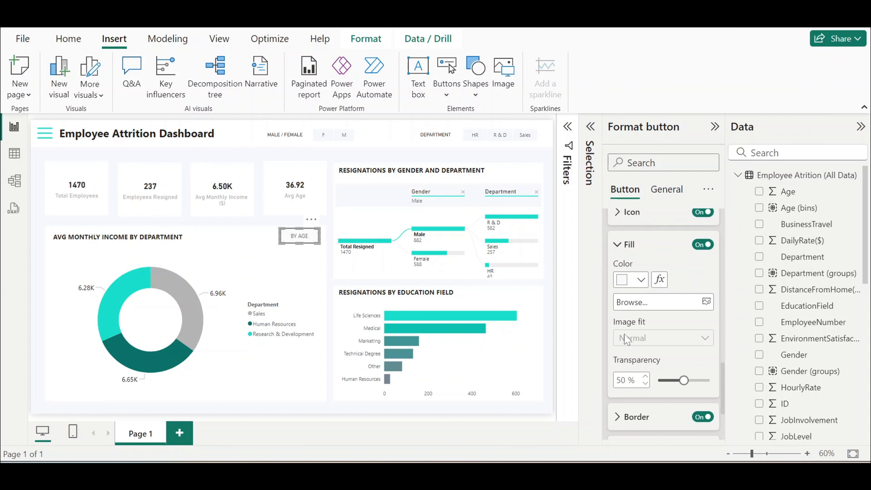
- Turn off the border of the BY AGE button
scroll(626, 339, down, 2)
click(703, 349)
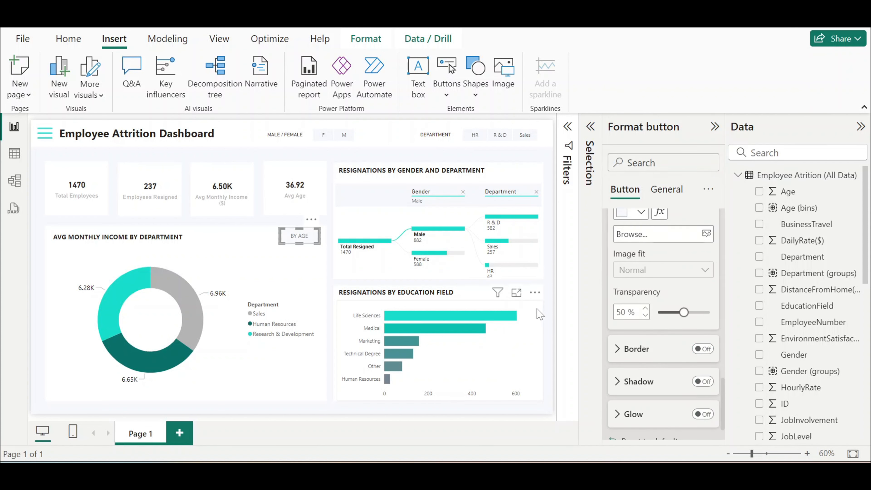
- Group the BY AGE button, the department donut chart and its heading text box, and name the group DEP
shift+click(178, 237)
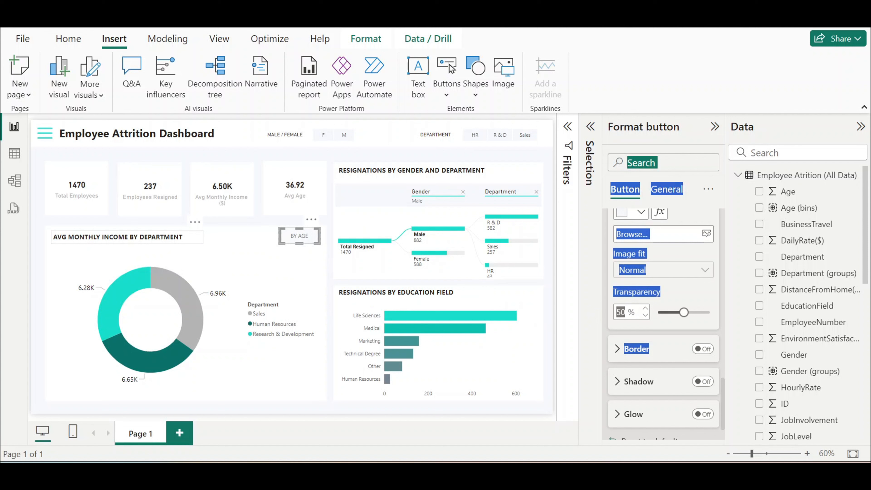
shift+click(286, 277)
click(590, 126)
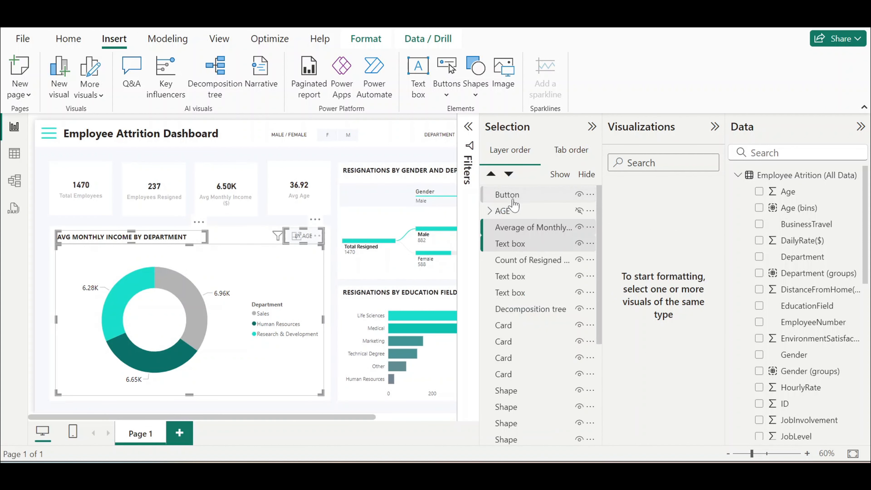
right_click(533, 231)
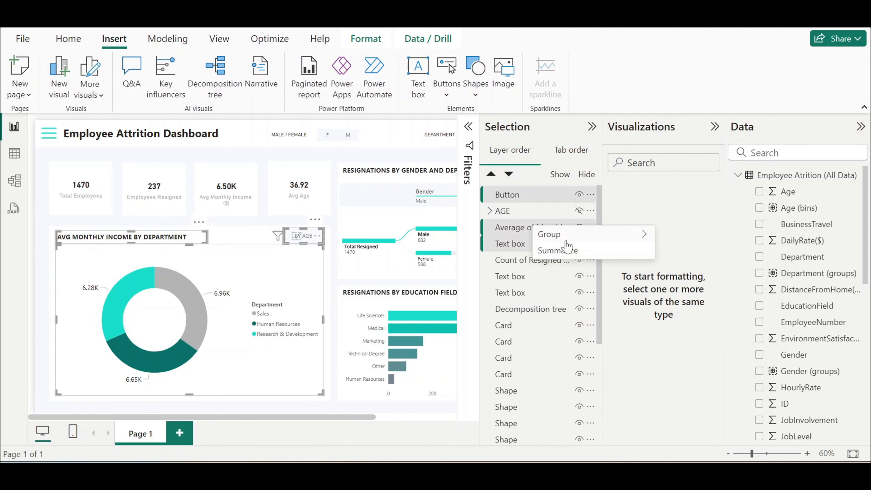
mouse_move(606, 236)
click(676, 237)
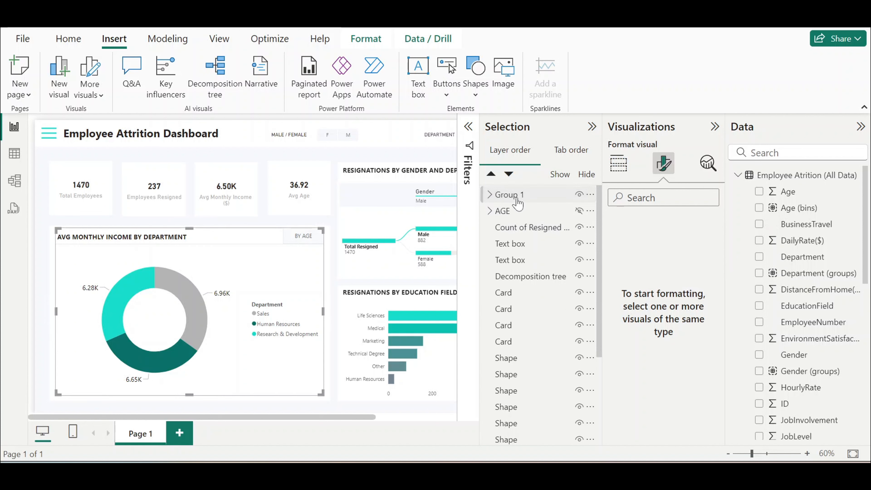
double_click(519, 199)
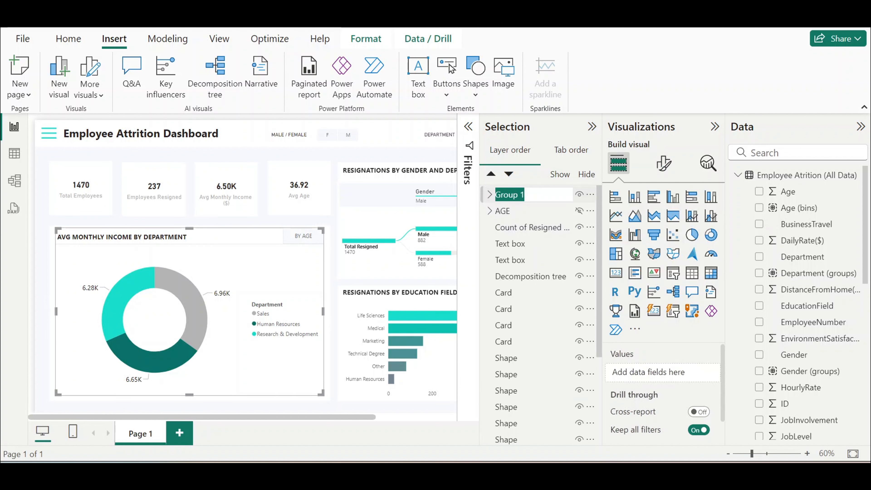
text(DEP)
key(Return)
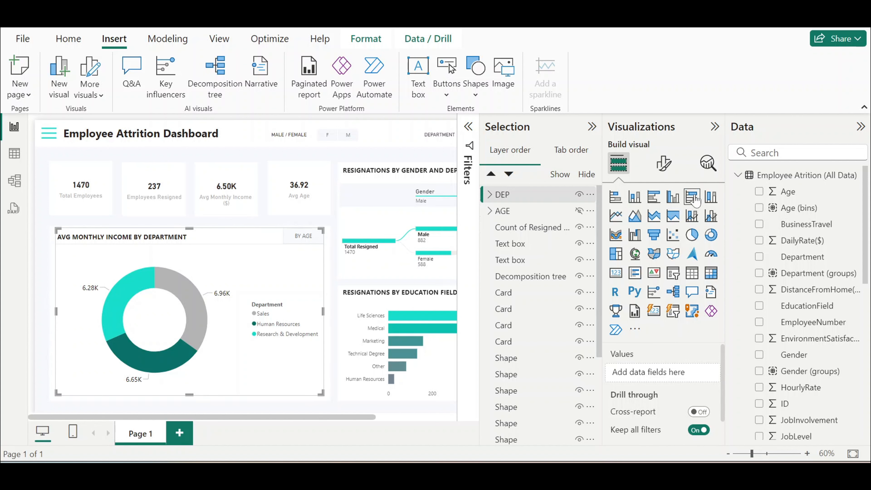
- Test the chart swap by showing the AGE group instead of DEP and switching back to DEP
click(579, 194)
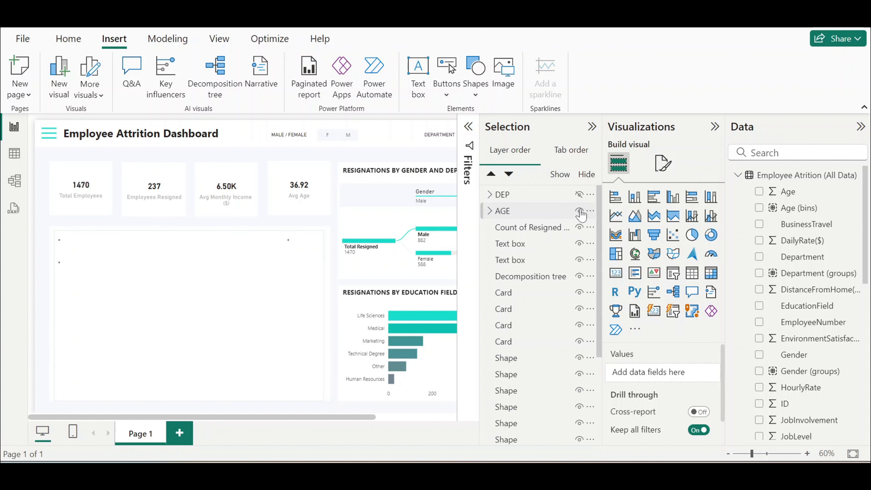
click(579, 211)
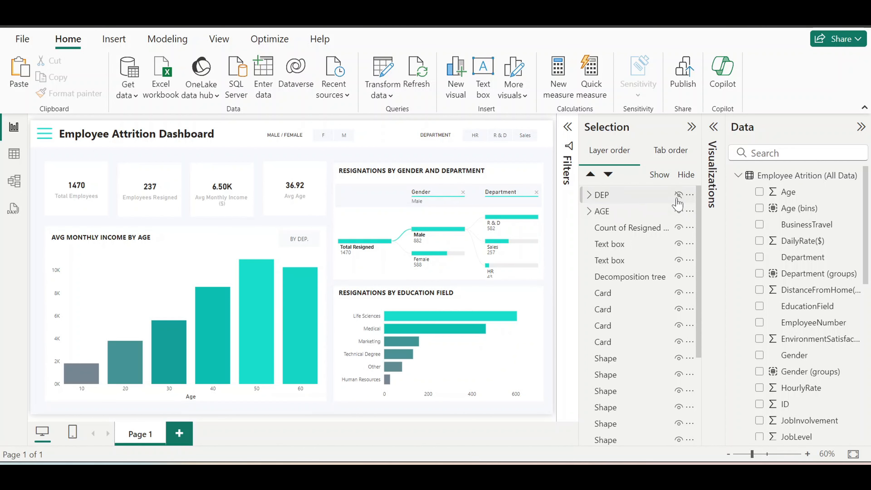
click(678, 211)
click(678, 195)
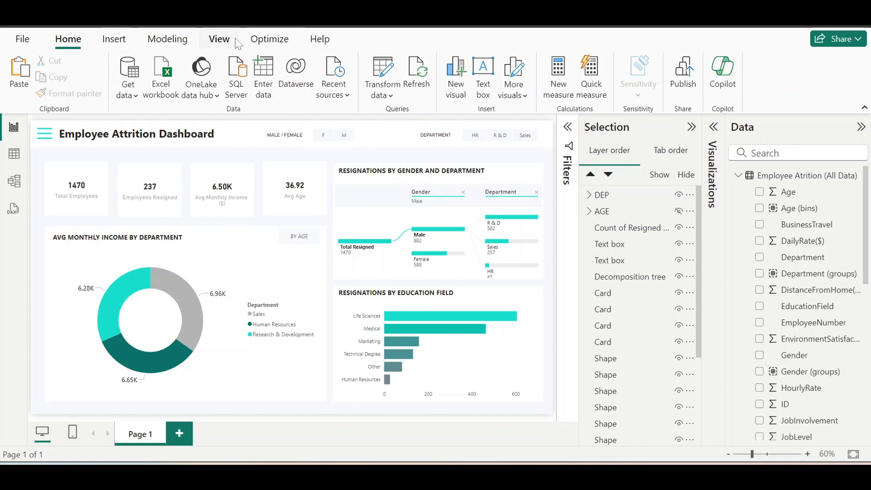
- Open the bookmarks list and add a bookmark with the visible DEP and hidden AGE groups both selected
click(221, 38)
click(551, 73)
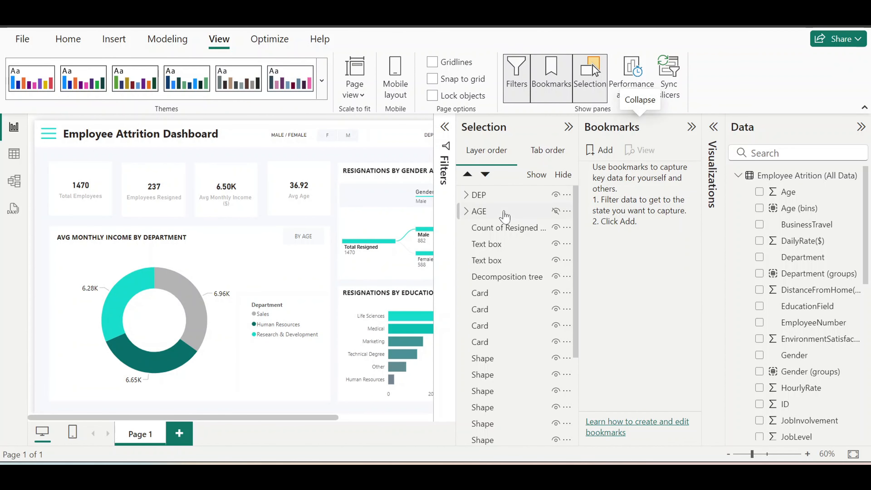
click(492, 196)
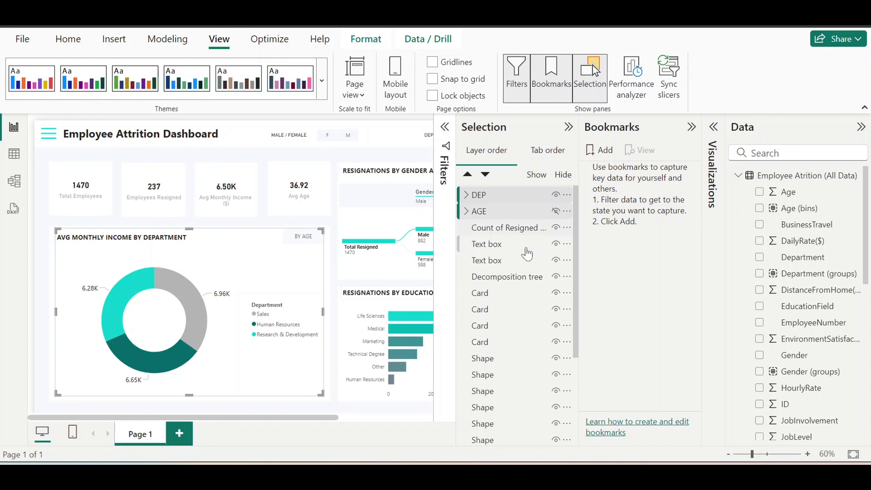
click(549, 208)
click(556, 211)
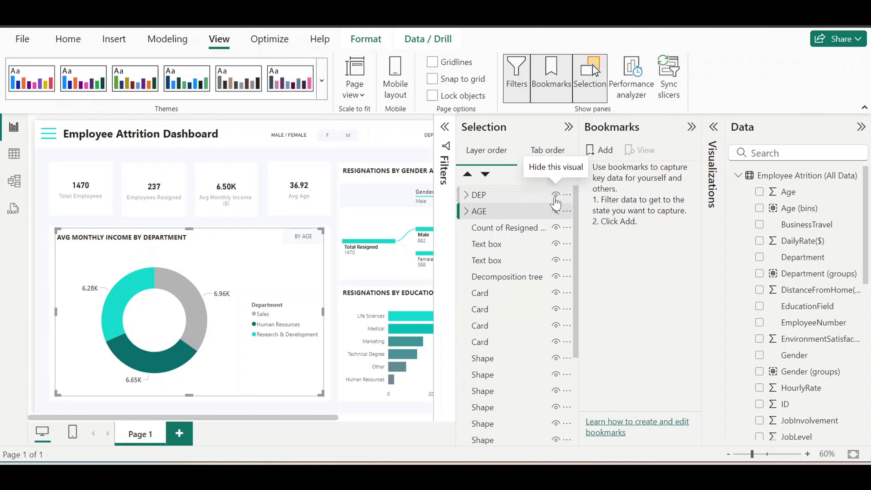
ctrl+click(535, 195)
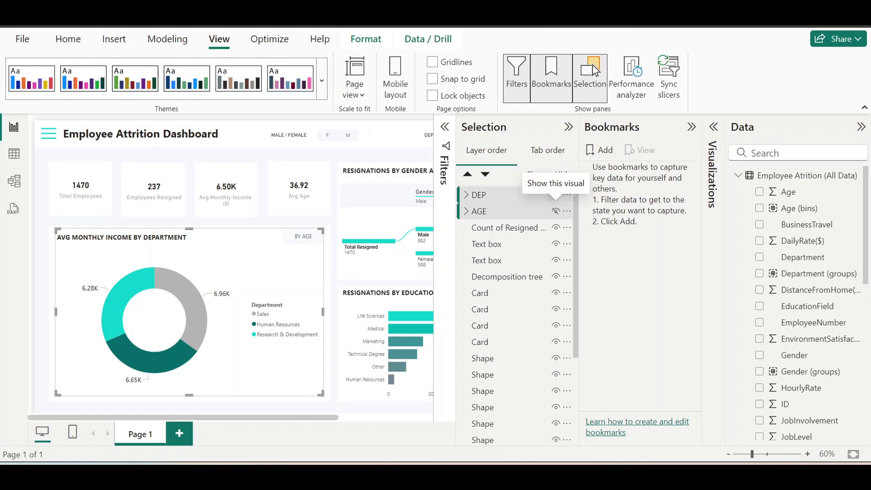
click(605, 155)
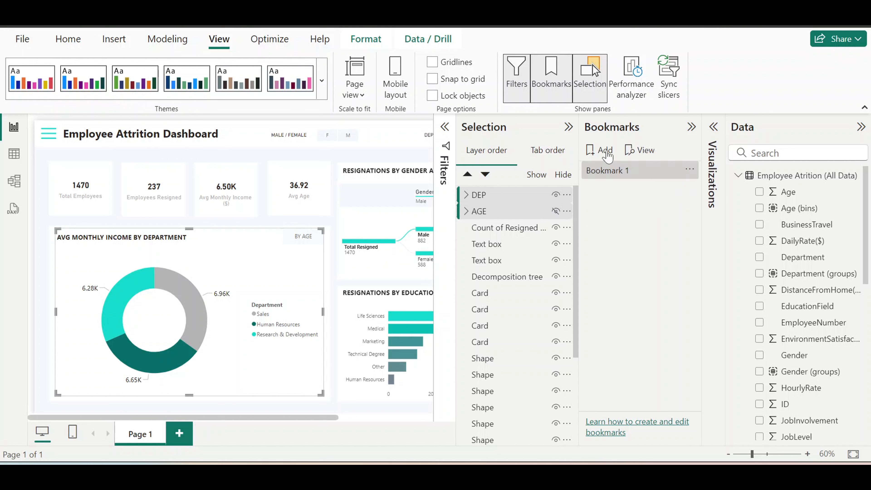
- Limit the new bookmark to selected visuals and rename it BY DEPARTMENT
click(691, 172)
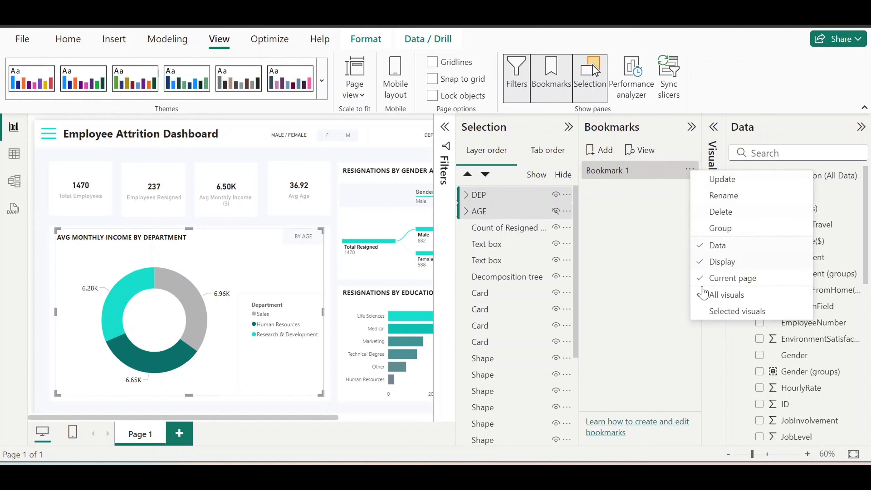
click(697, 313)
click(689, 169)
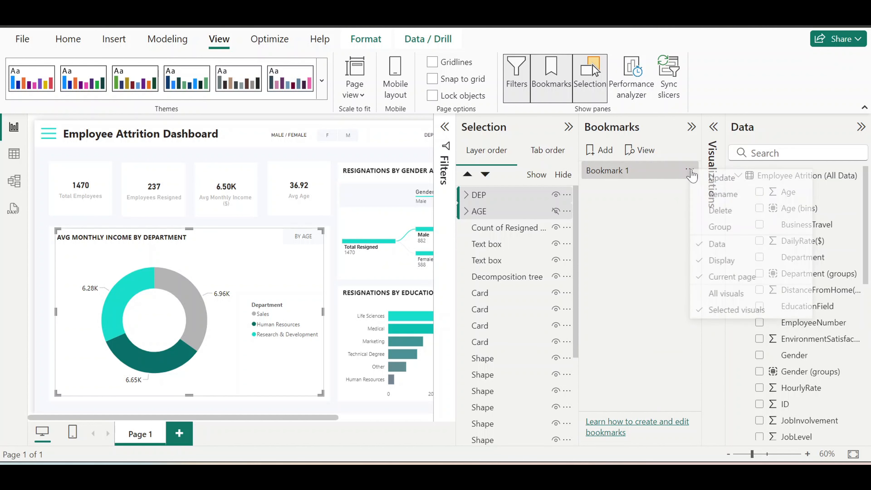
click(724, 194)
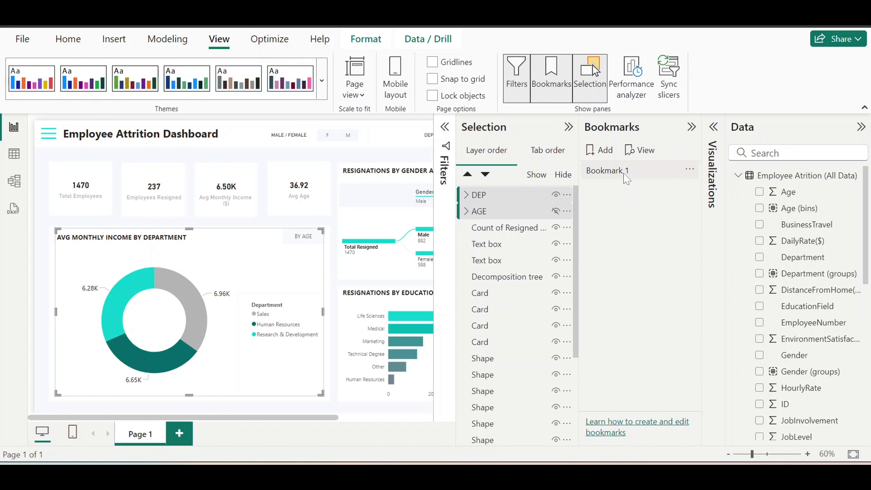
key(ctrl+a)
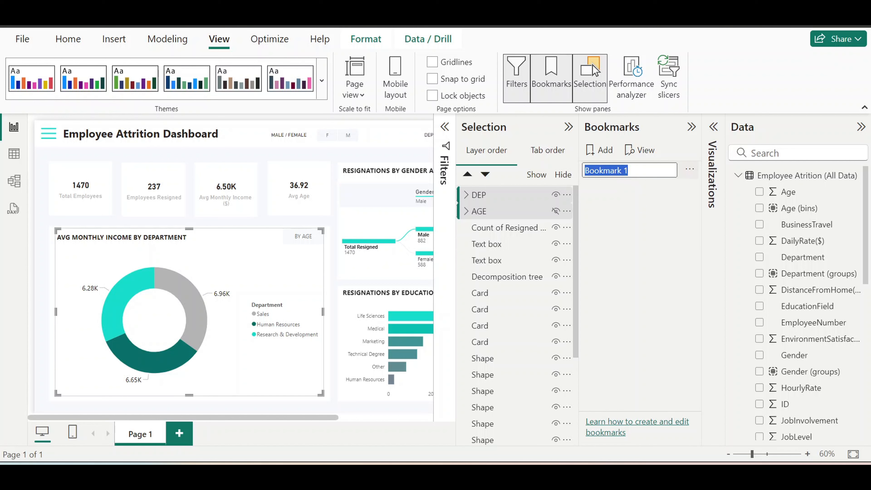
text(BY DEPARTMENT)
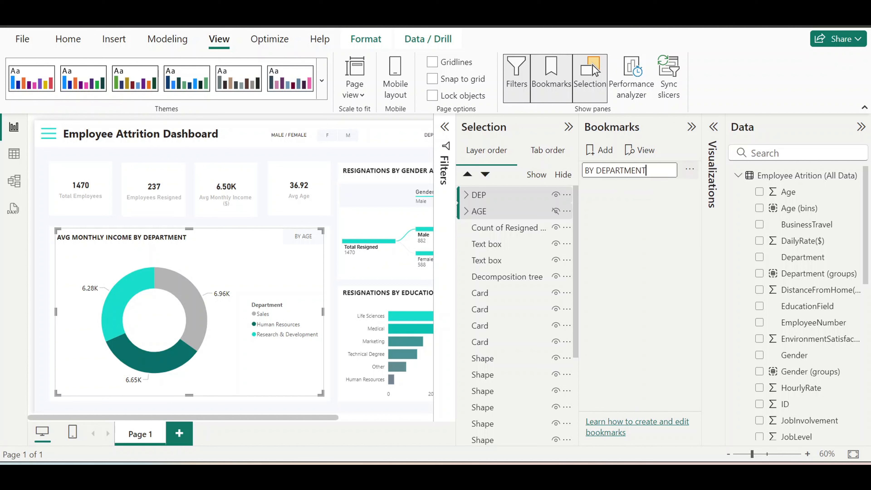
key(Return)
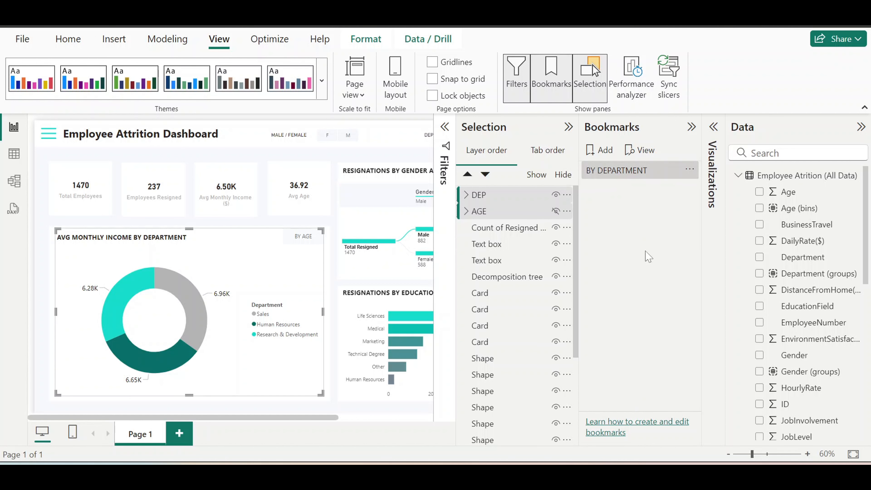
- Hide the DEP group, show the AGE group, and add a second bookmark with both groups selected
click(556, 194)
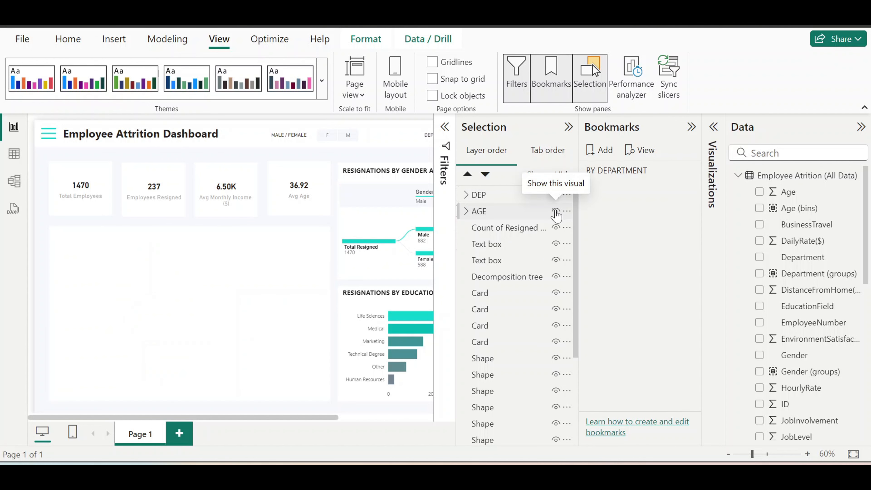
click(556, 211)
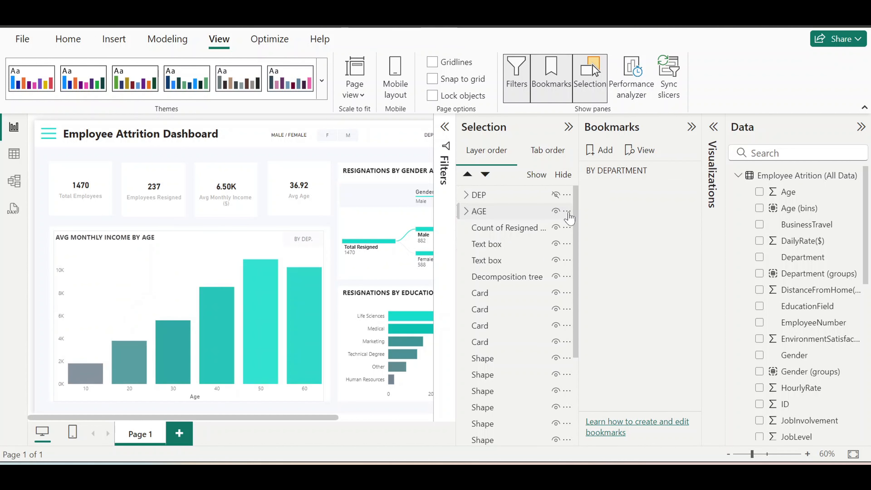
click(496, 196)
ctrl+click(497, 211)
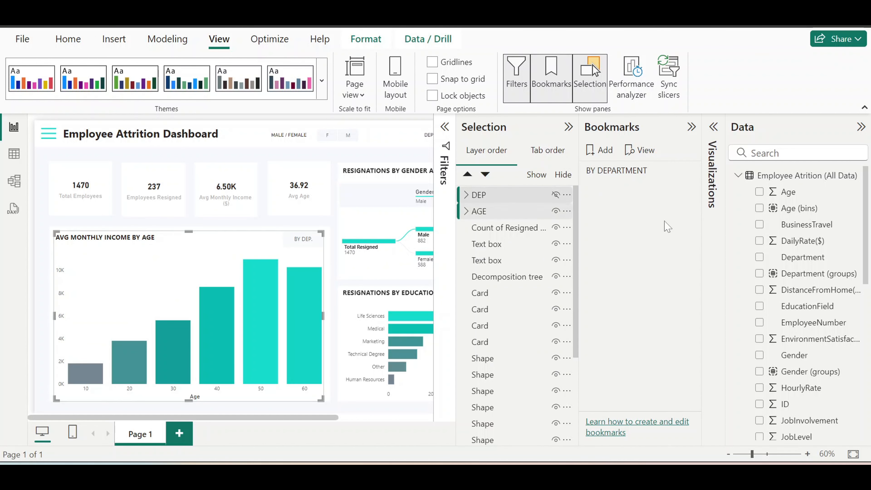
click(606, 151)
- Rename the second bookmark BY AGE
double_click(630, 188)
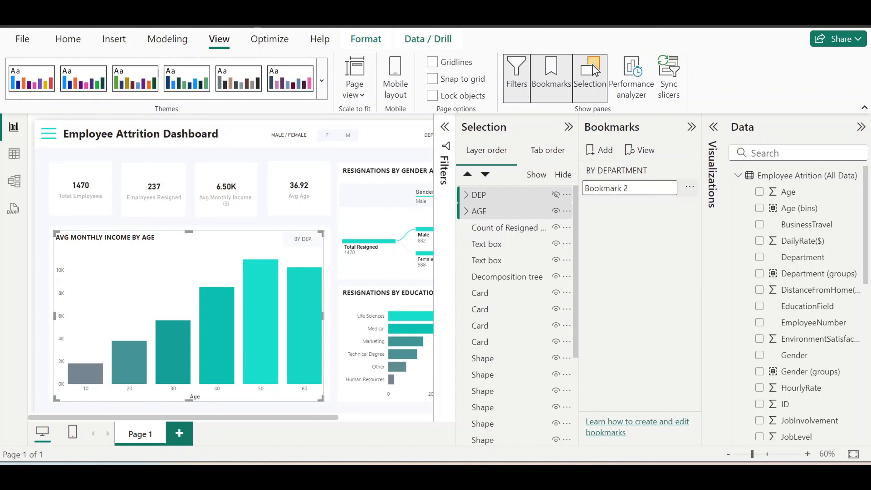
key(ctrl+a)
text(BY)
key(Return)
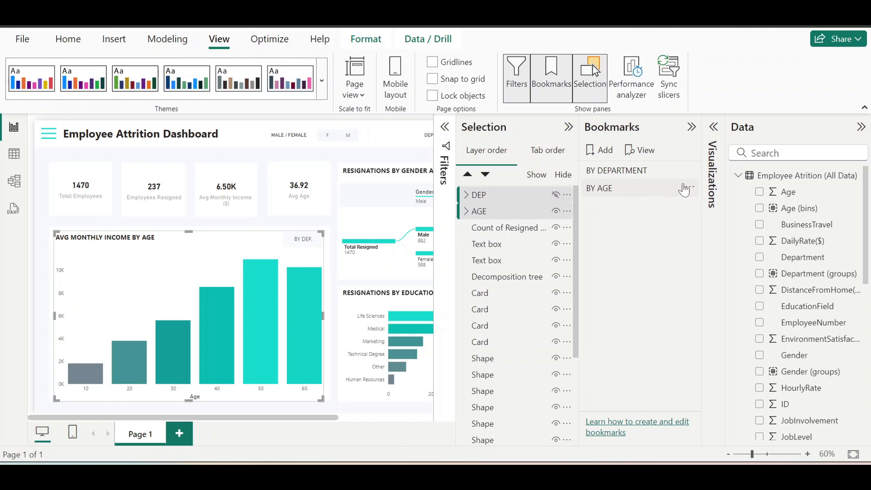
- Limit the BY AGE bookmark to selected visuals and update it
click(690, 189)
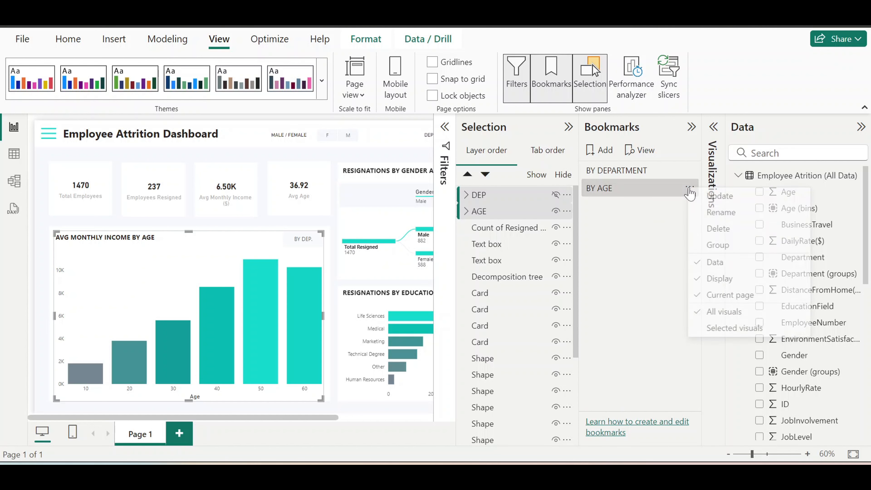
click(703, 331)
click(691, 188)
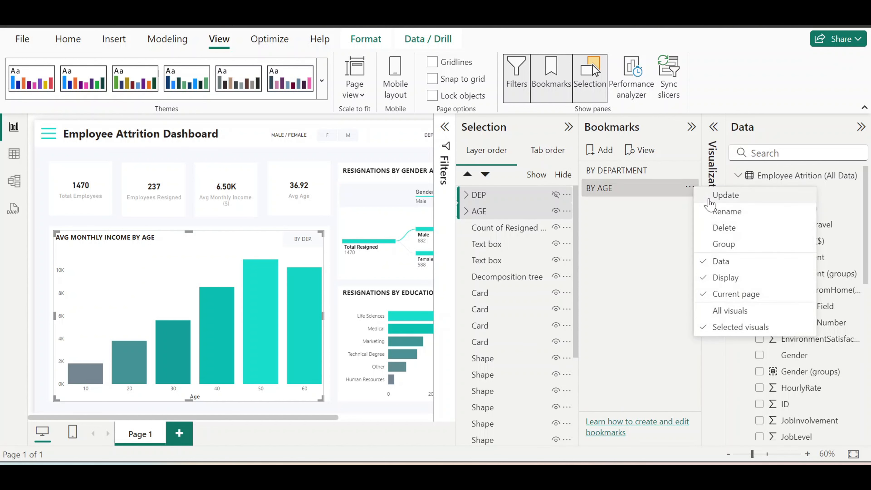
click(715, 195)
- Test the chart switching by alternating between the BY DEPARTMENT and BY AGE bookmarks
click(613, 174)
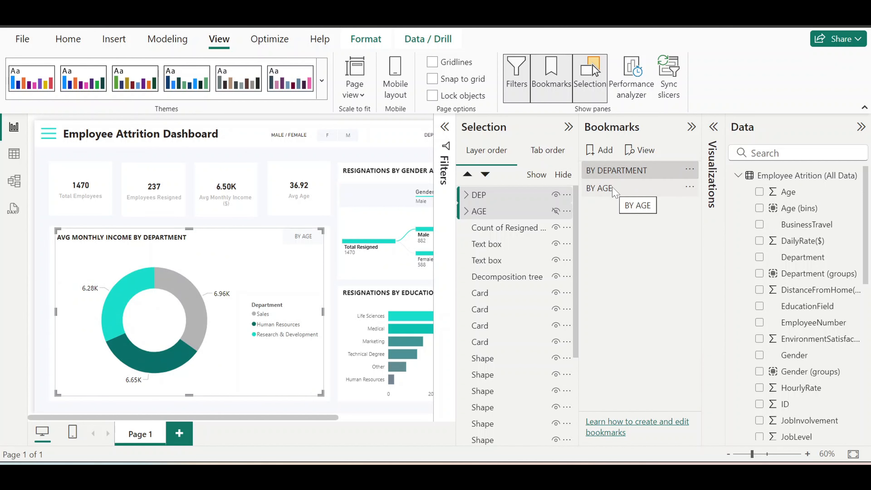
click(614, 190)
click(619, 174)
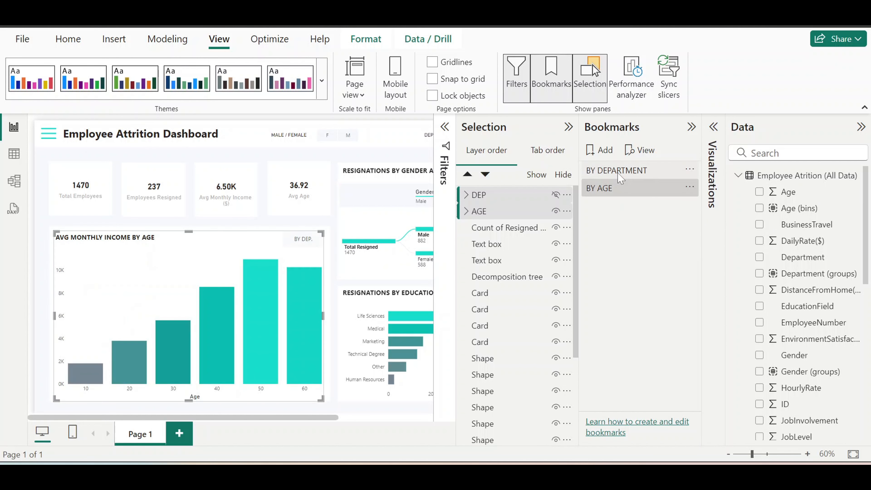
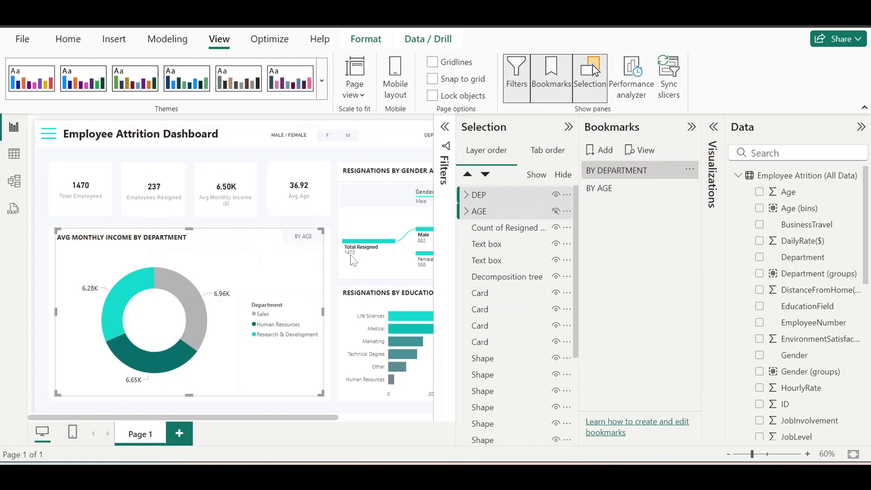
- Turn on the BY AGE button's action, set its type to Bookmark and assign the BY AGE bookmark
click(302, 242)
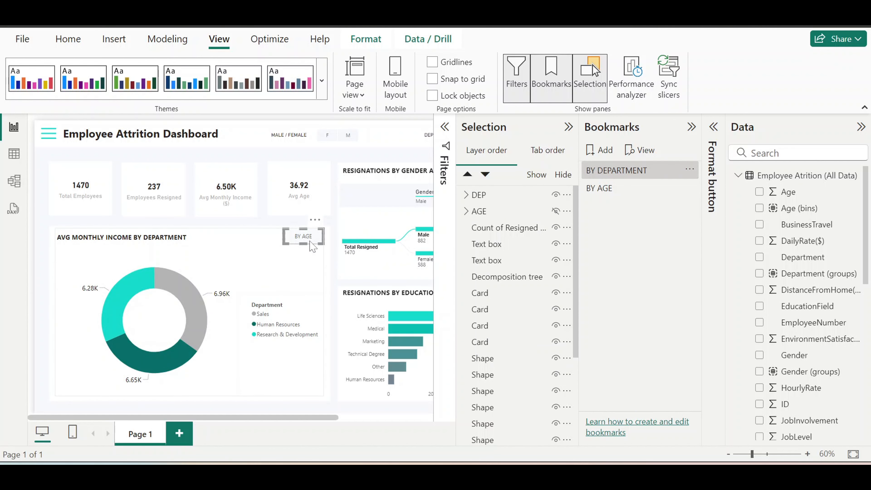
click(688, 131)
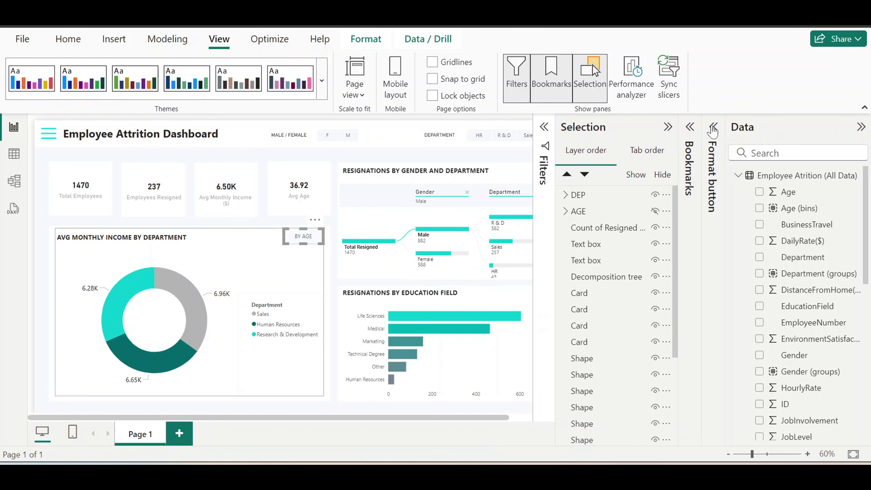
click(711, 131)
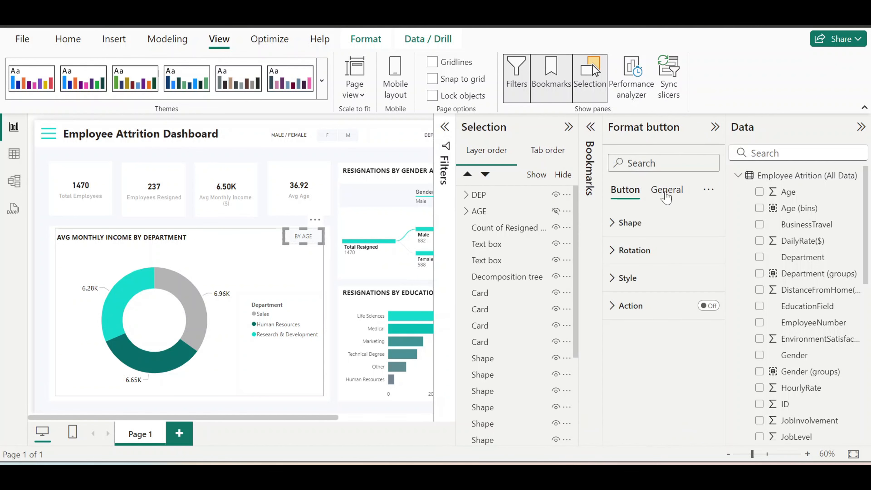
click(708, 306)
click(623, 309)
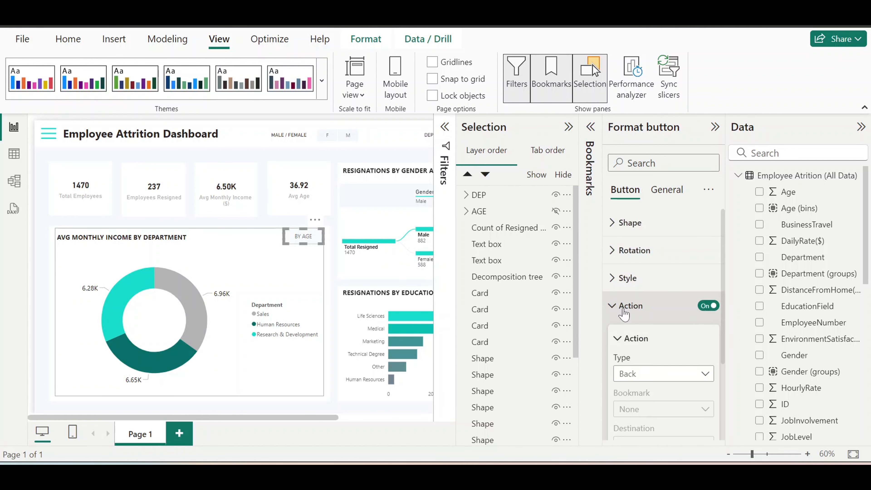
click(658, 374)
click(638, 259)
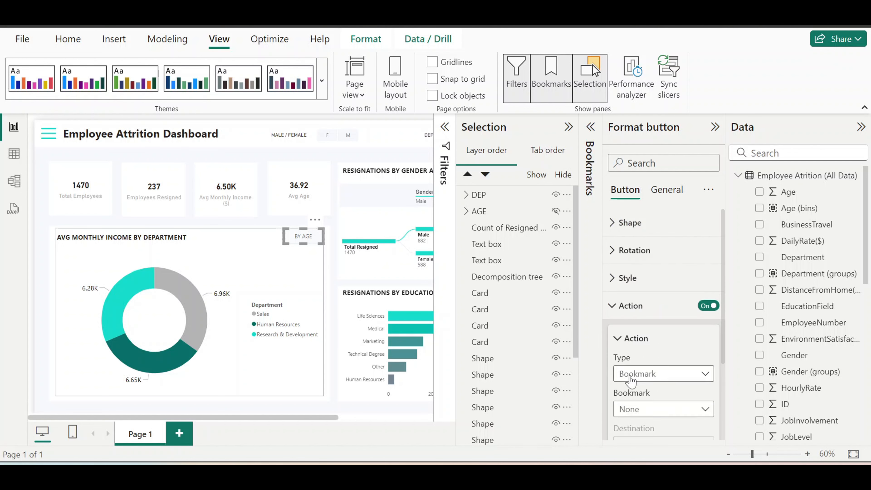
scroll(663, 326, down, 2)
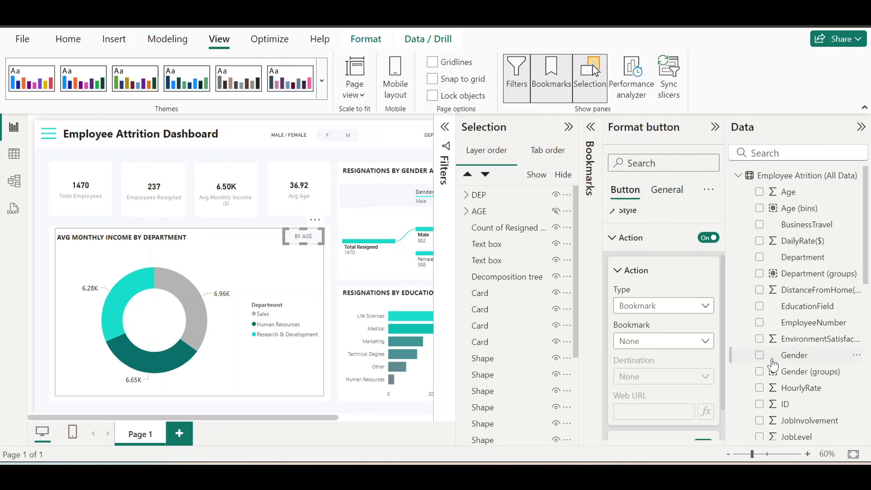
click(695, 350)
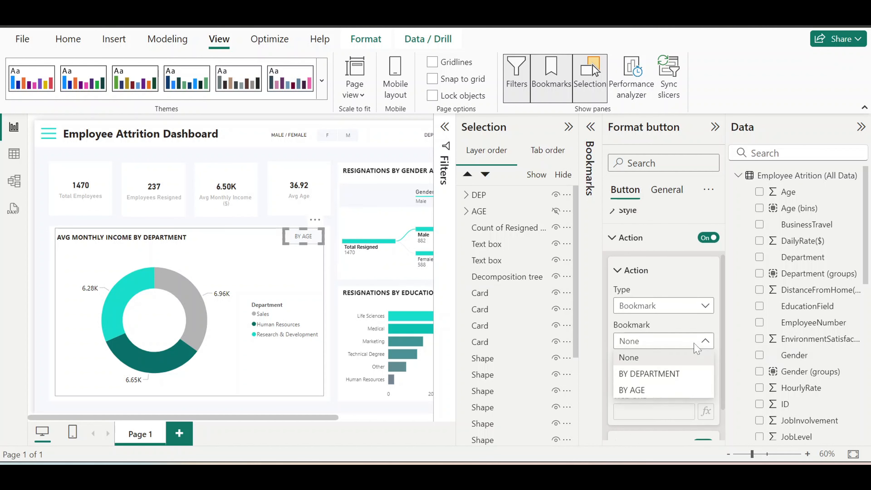
click(661, 391)
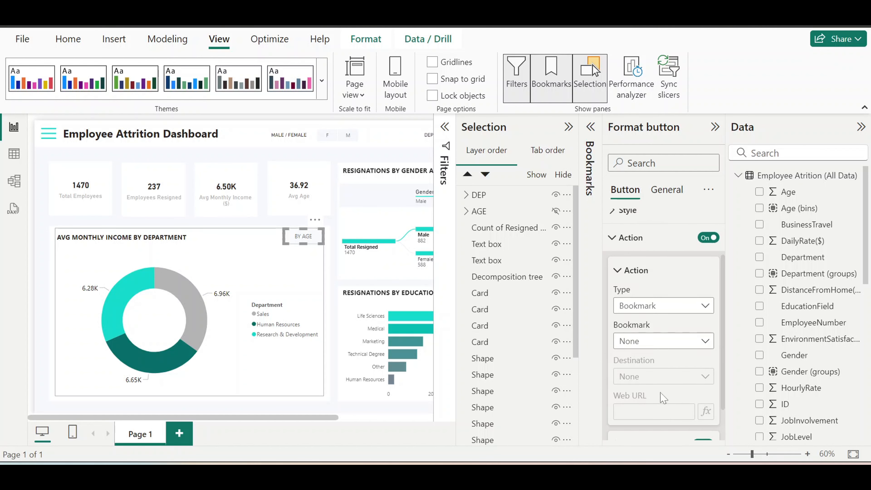
- Switch to the age chart through its button and link the BY DEP. button to the BY DEPARTMENT bookmark
ctrl+click(303, 241)
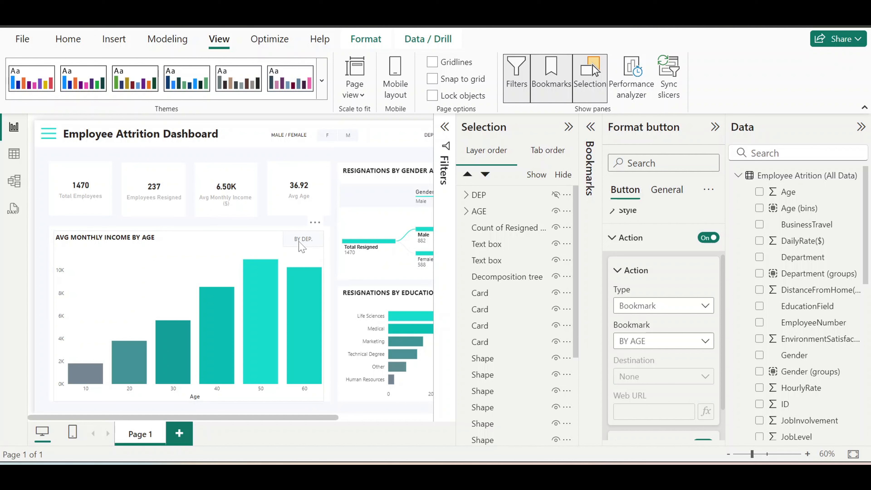
click(311, 246)
click(305, 242)
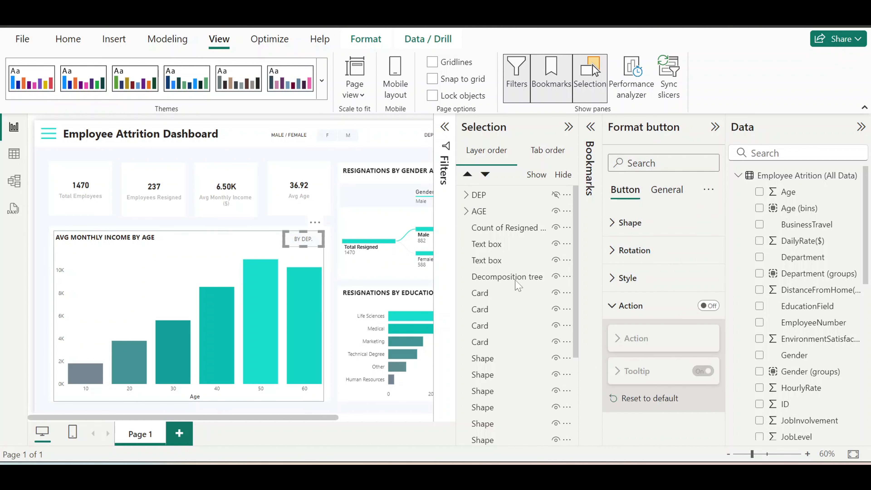
click(703, 308)
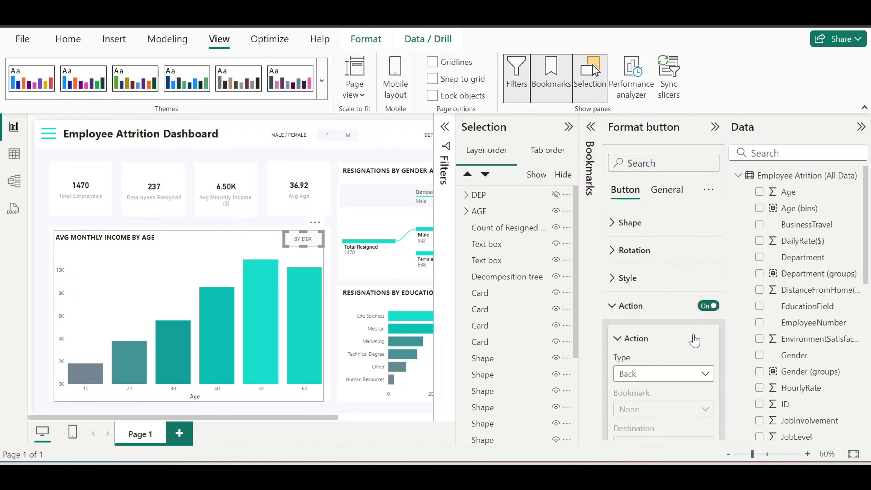
click(669, 374)
click(648, 261)
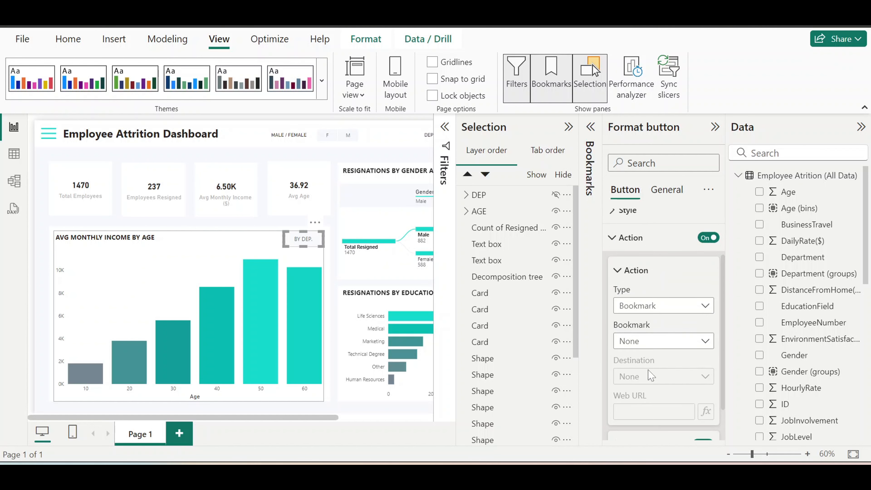
click(663, 344)
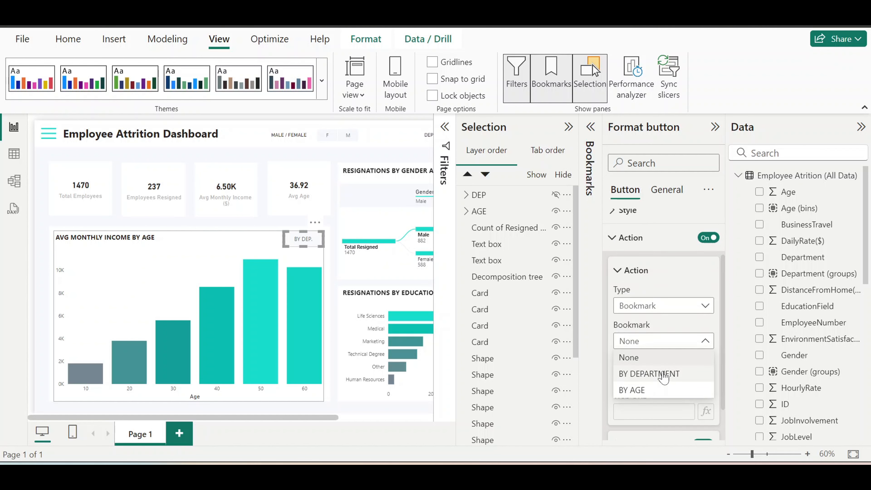
click(664, 373)
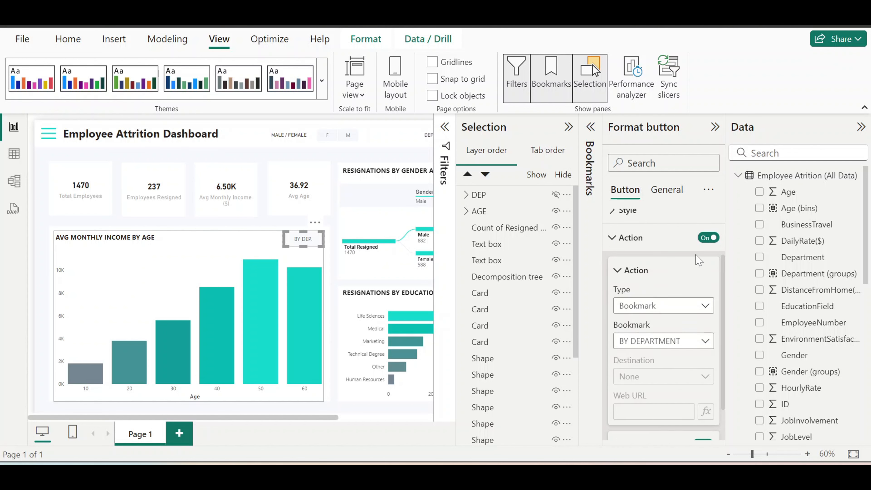
- Test both chart-switching buttons, finish on the department chart, and collapse the Selection and Format panes
ctrl+click(305, 242)
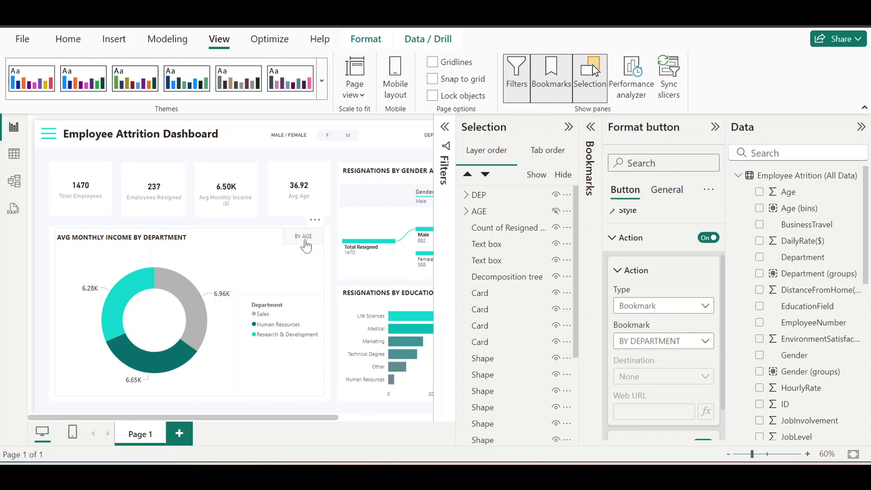
ctrl+click(307, 242)
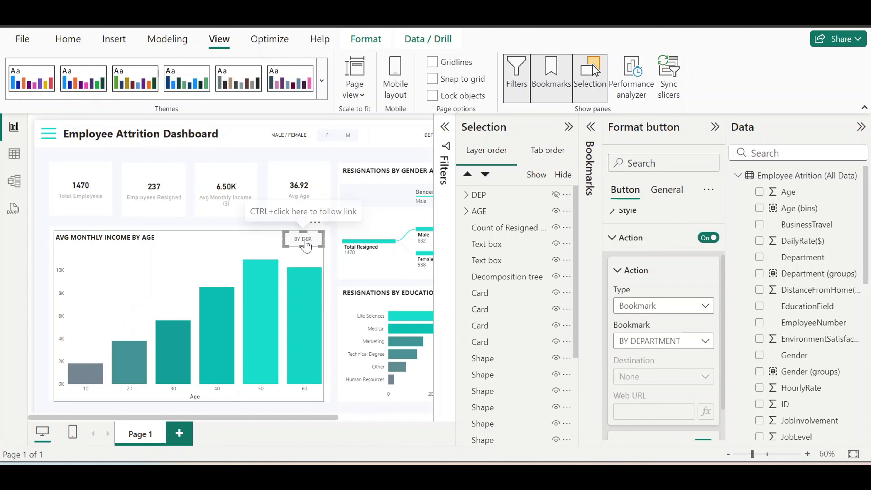
ctrl+click(306, 241)
click(568, 127)
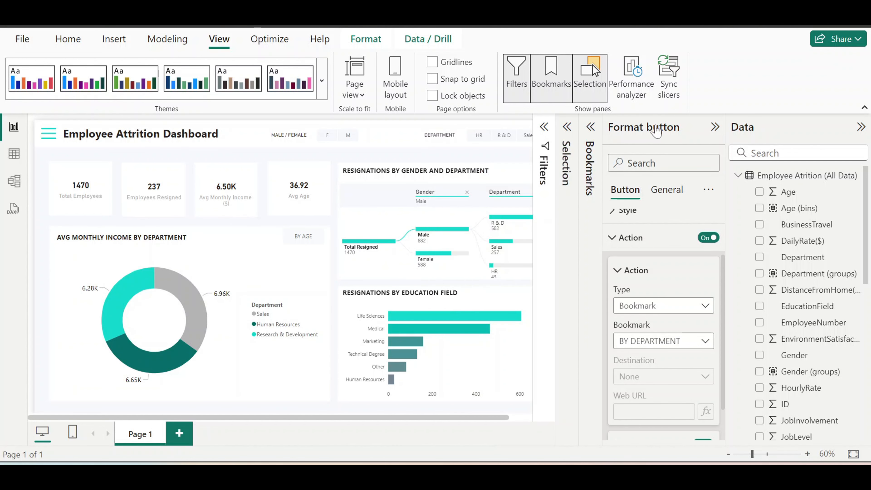
click(715, 127)
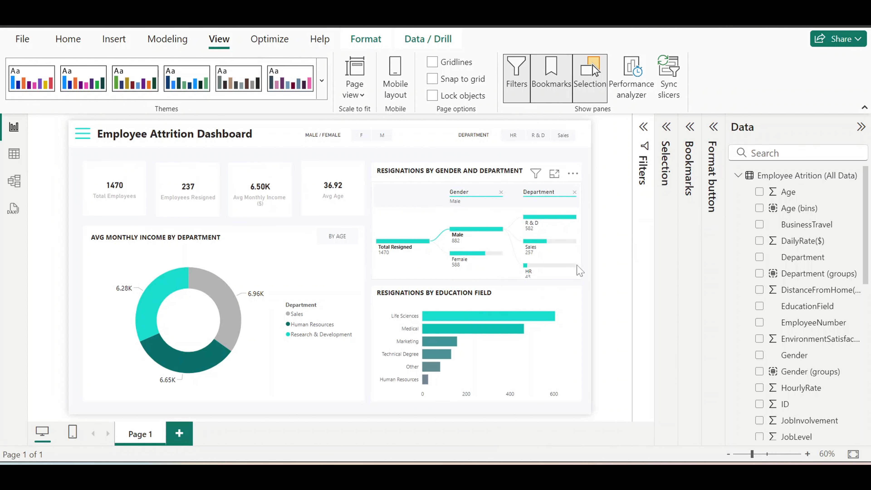
- Rename the report page Page 1 as Dashboard
double_click(147, 440)
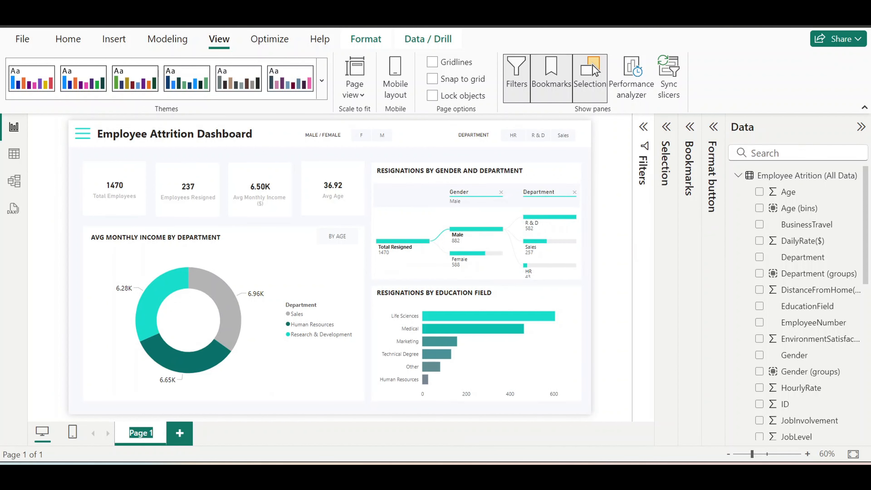
text(Das)
key(Return)
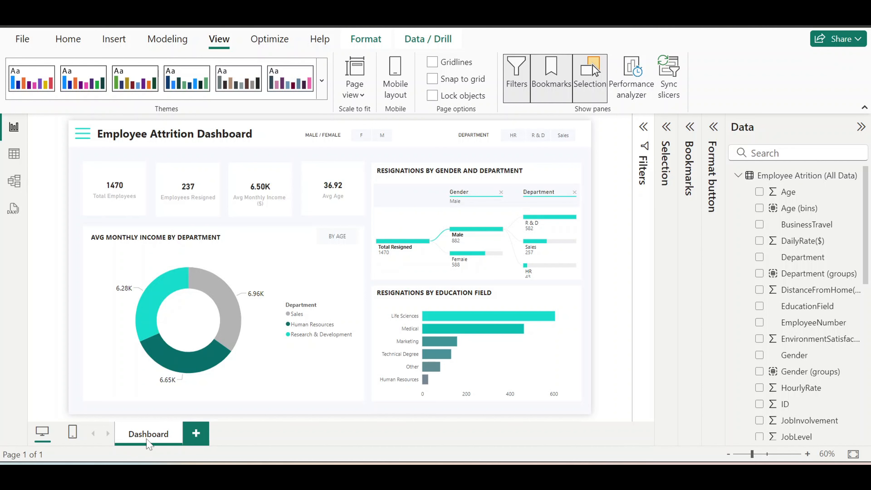
- Duplicate the Dashboard page and rename the copy Model Prediction
right_click(148, 441)
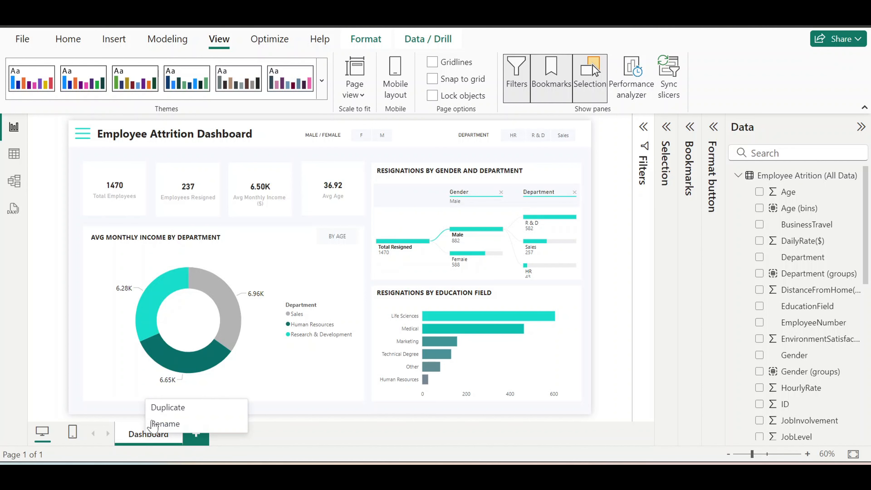
click(166, 409)
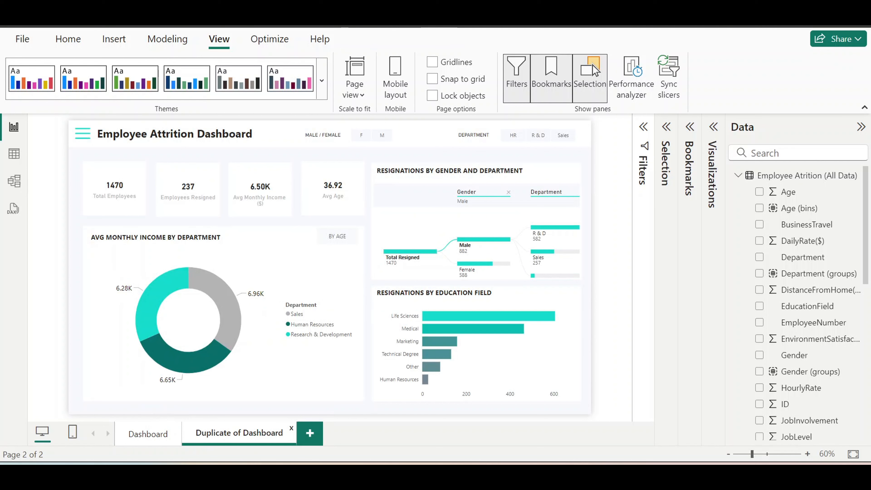
double_click(239, 433)
text(Model)
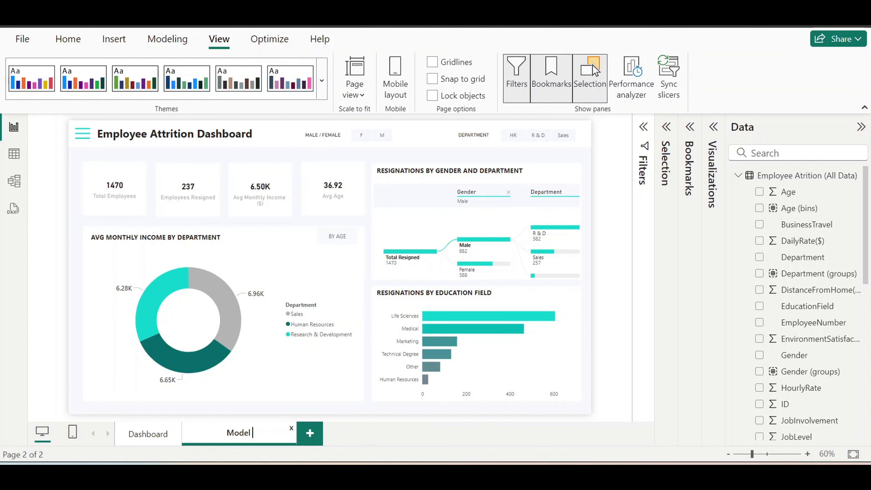
text( Prediction)
key(Return)
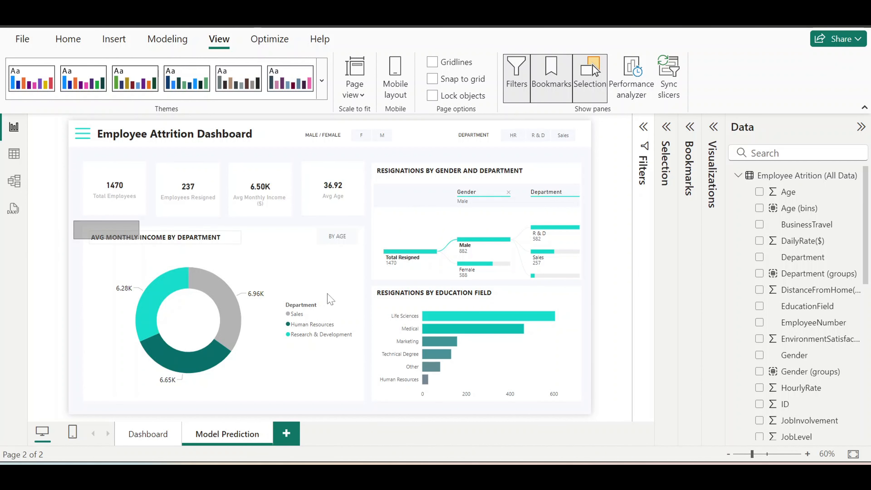
- Delete the income, education field and gender-and-department charts with their titles and background shapes from the Model Prediction page
drag(328, 298, 629, 415)
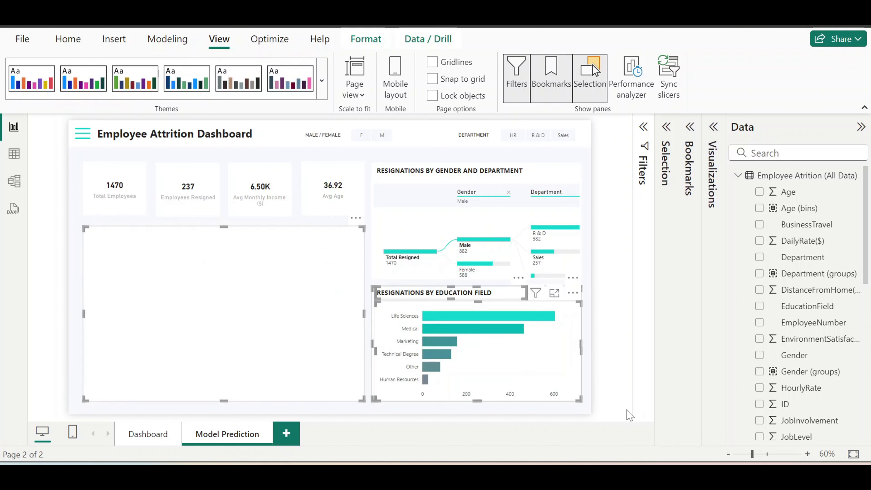
key(Delete)
drag(589, 295, 379, 159)
key(Delete)
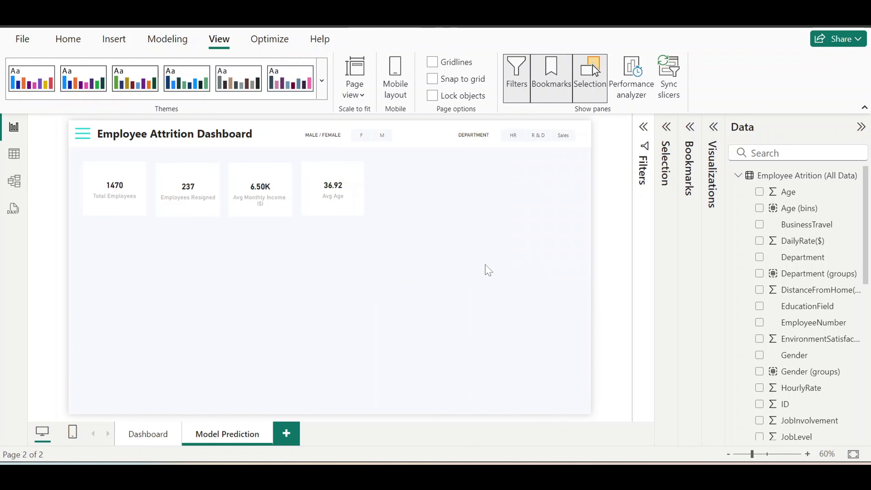
- Delete all four KPI cards and their backgrounds, keeping only the white shape behind Total Employees
drag(516, 276, 150, 142)
key(Delete)
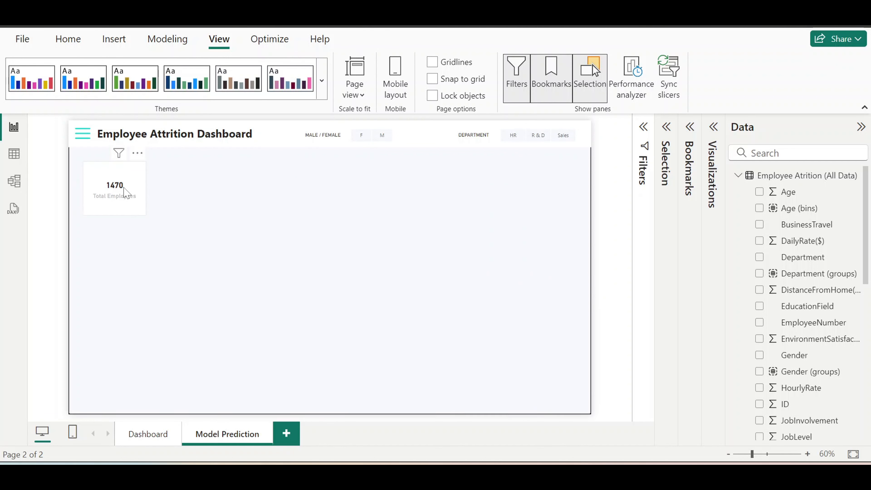
click(128, 193)
key(Delete)
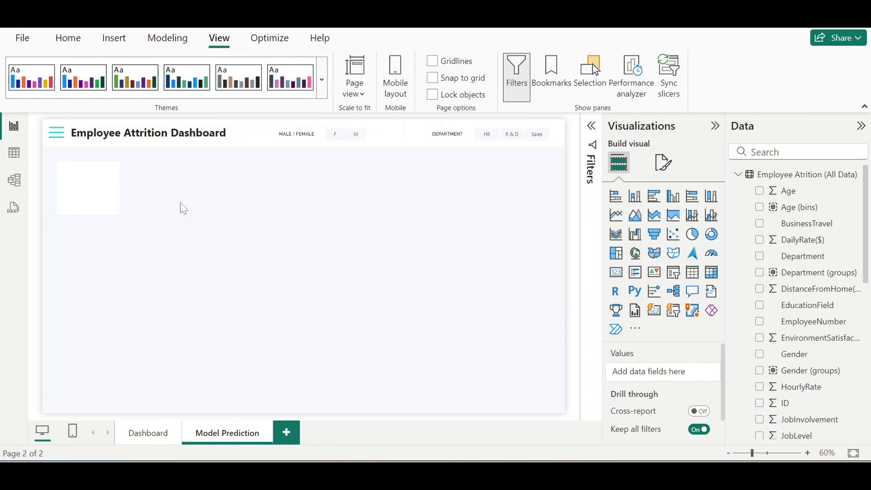
- Move the white shape up just below the header and set its height to 628 and width to 688
drag(108, 201, 107, 194)
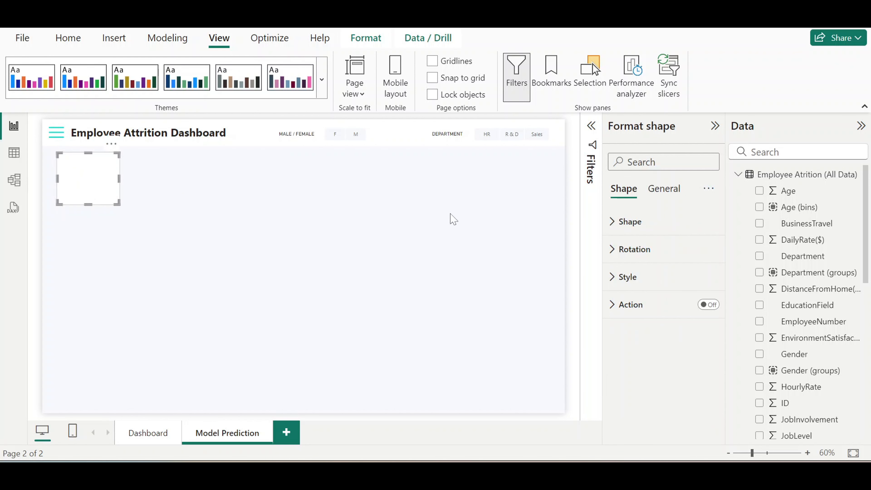
click(664, 189)
click(638, 221)
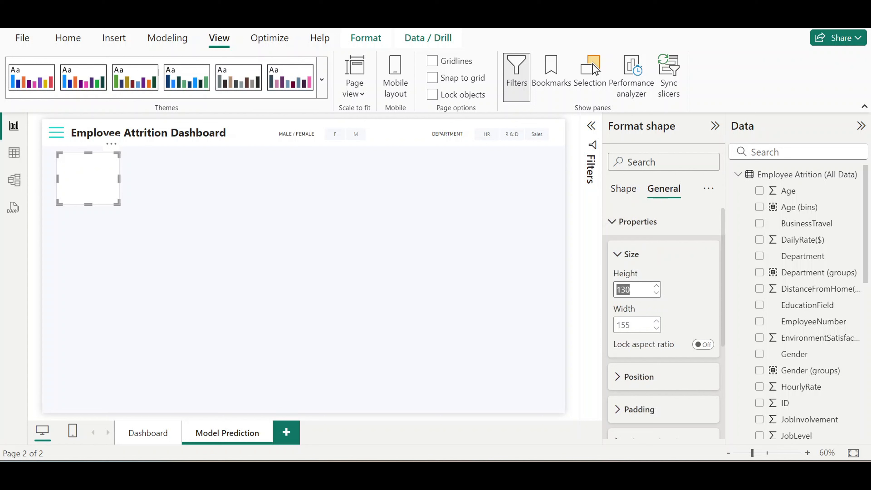
text(628)
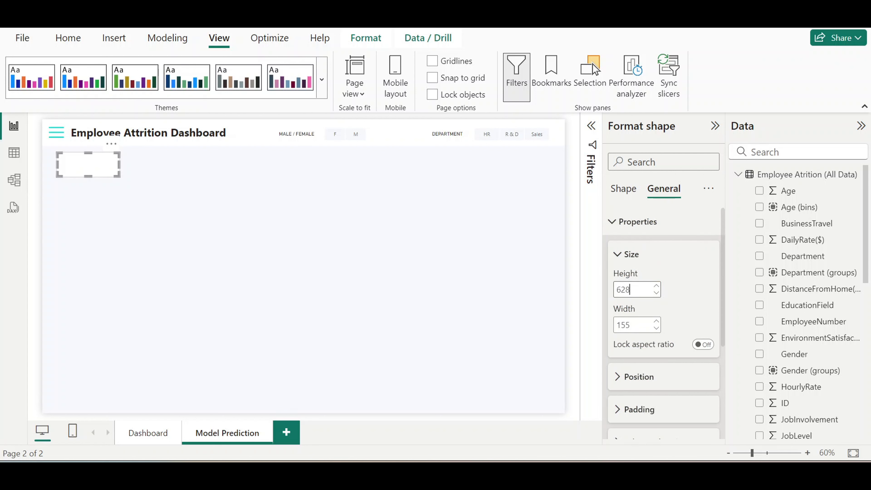
click(640, 327)
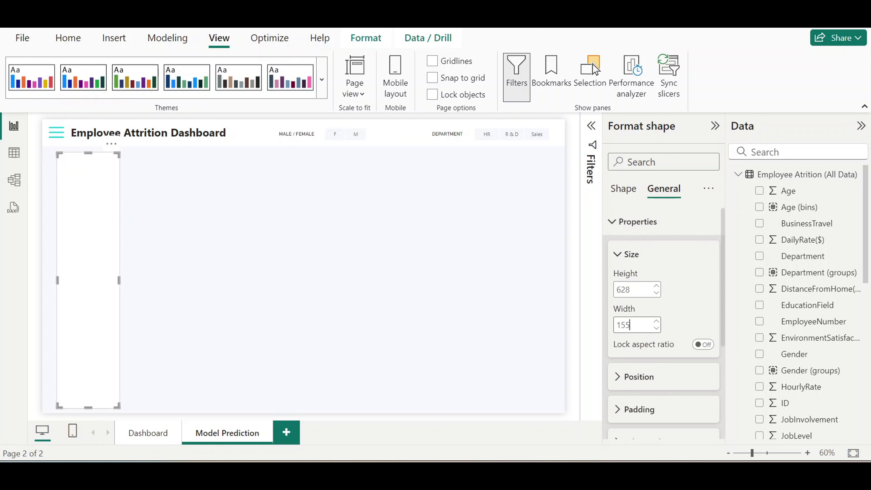
text(688)
click(387, 270)
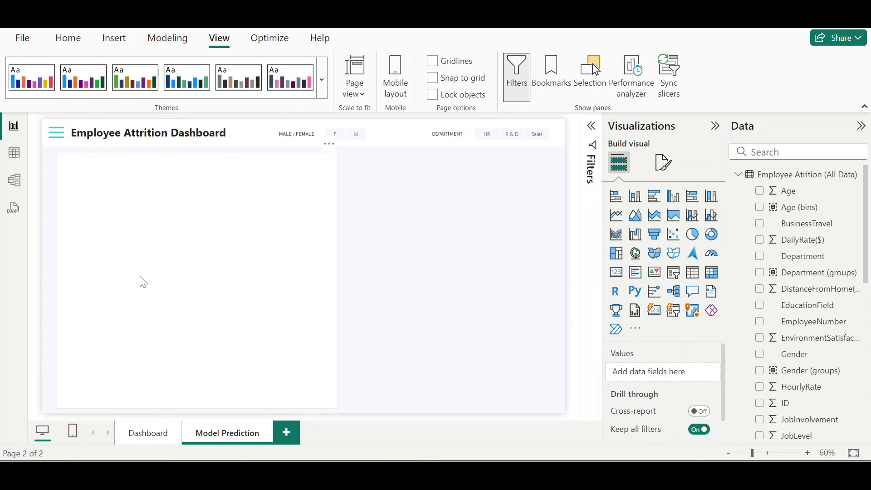
- Duplicate the large white panel onto the right half of the page and set the copy's height to 300 and width to 531
click(144, 282)
drag(144, 282, 415, 302)
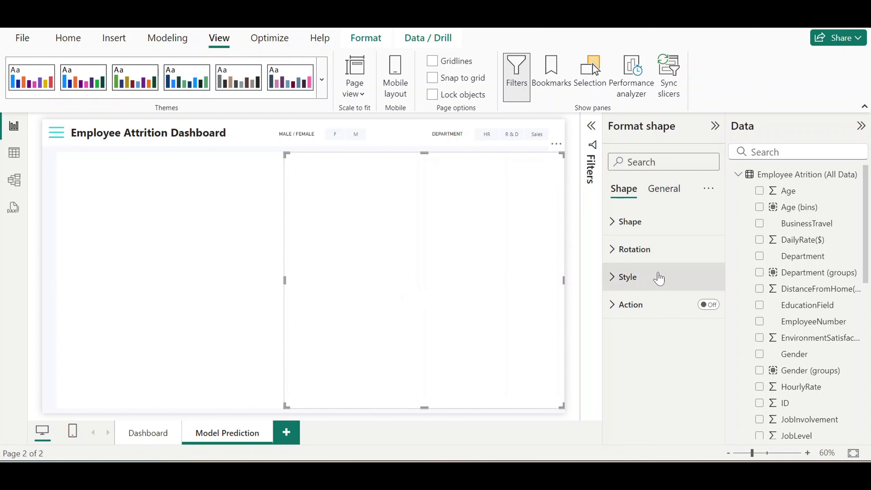
click(664, 192)
click(638, 221)
click(633, 289)
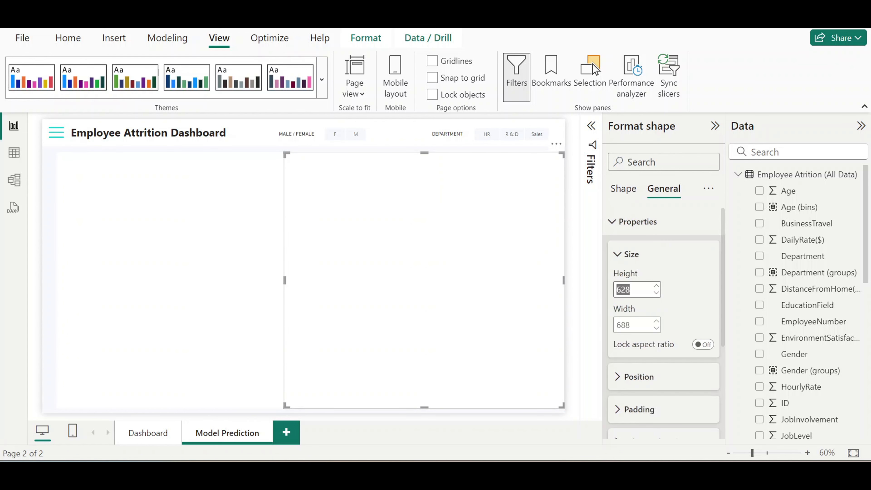
text(300)
key(Return)
key(Tab)
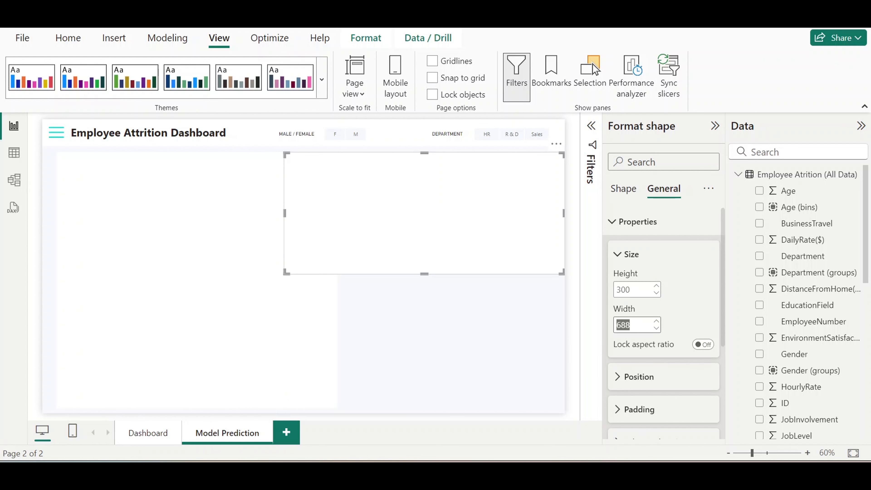
text(531)
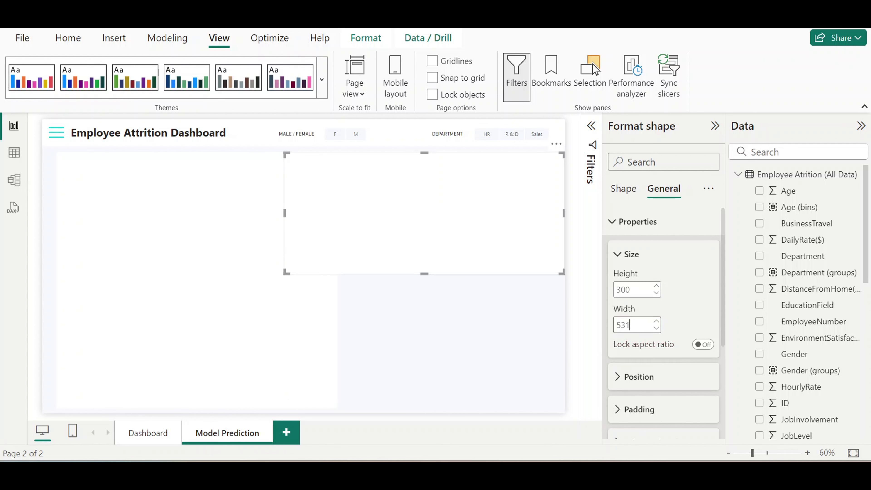
key(Return)
- Position the small white panel against the page's right margin and shift the large panel closer to the left margin
drag(397, 237, 454, 231)
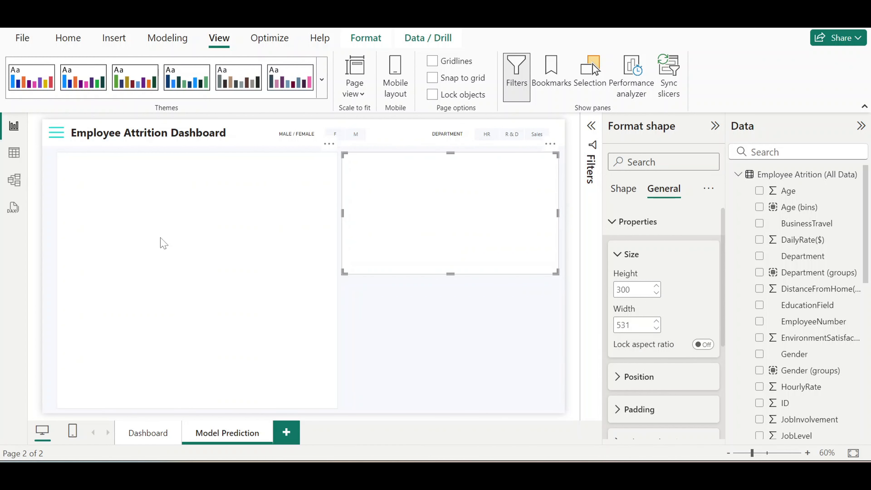
click(159, 240)
click(530, 229)
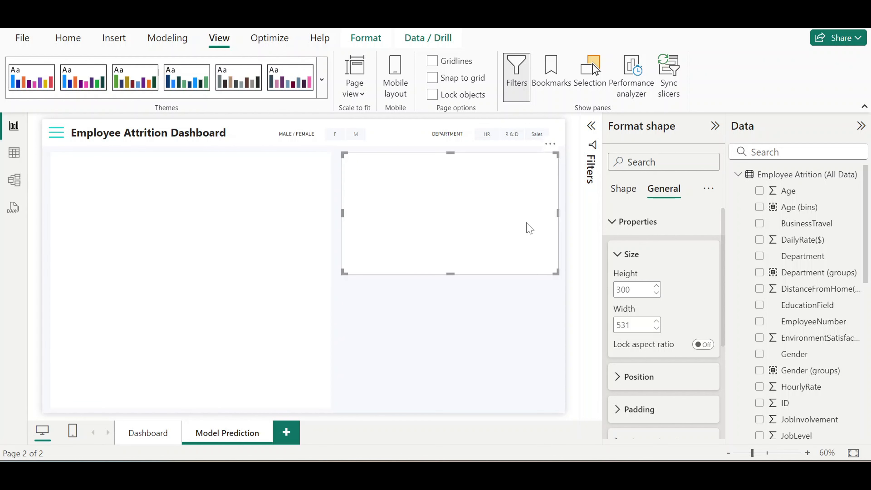
- Stack a copy of the small panel below the first and lower the large panel's top edge to a height of about 613
drag(507, 200, 503, 331)
click(486, 253)
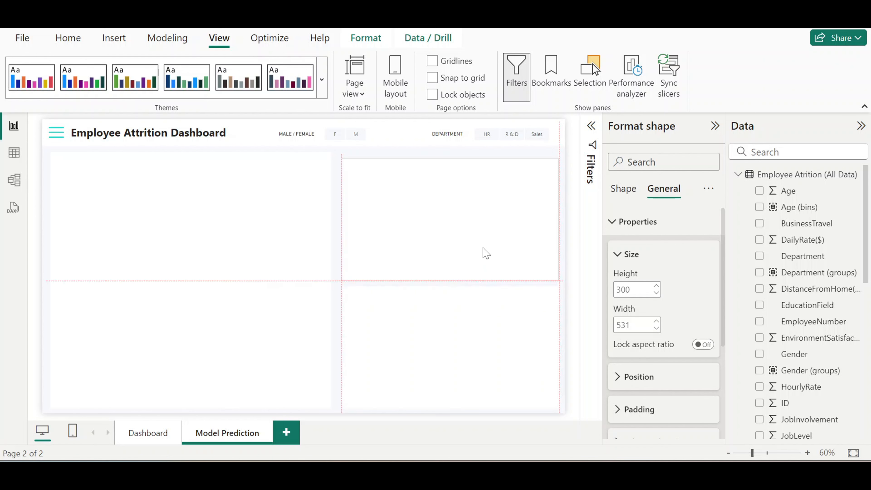
click(232, 240)
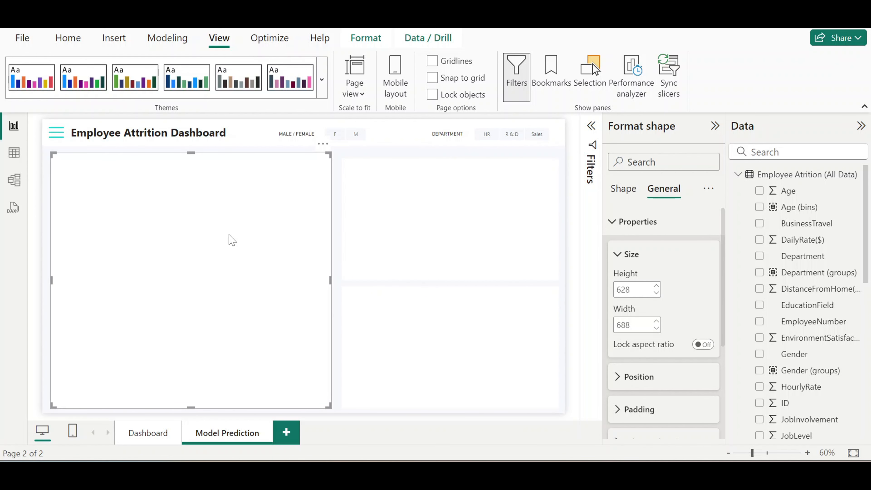
drag(191, 154, 193, 159)
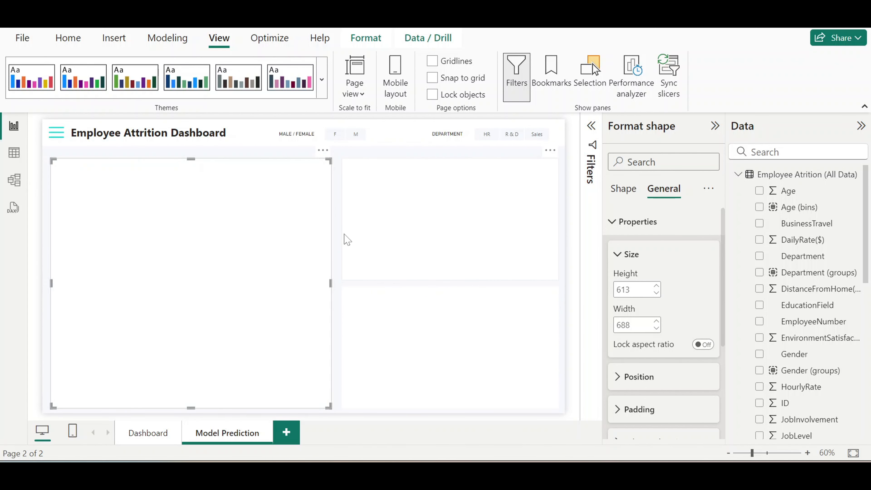
click(334, 243)
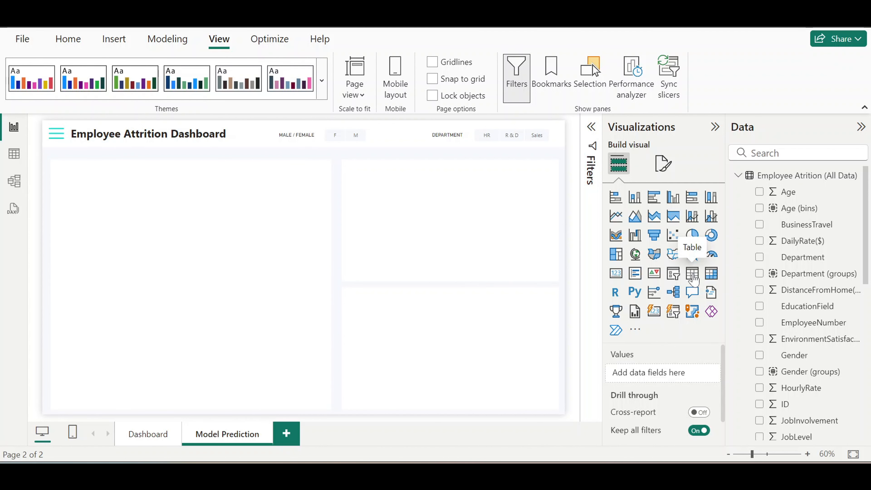
- Add a table visual on the large panel and enlarge it to fill the panel, leaving room above for a heading
drag(692, 273, 123, 247)
drag(111, 306, 107, 410)
drag(173, 295, 327, 298)
click(338, 292)
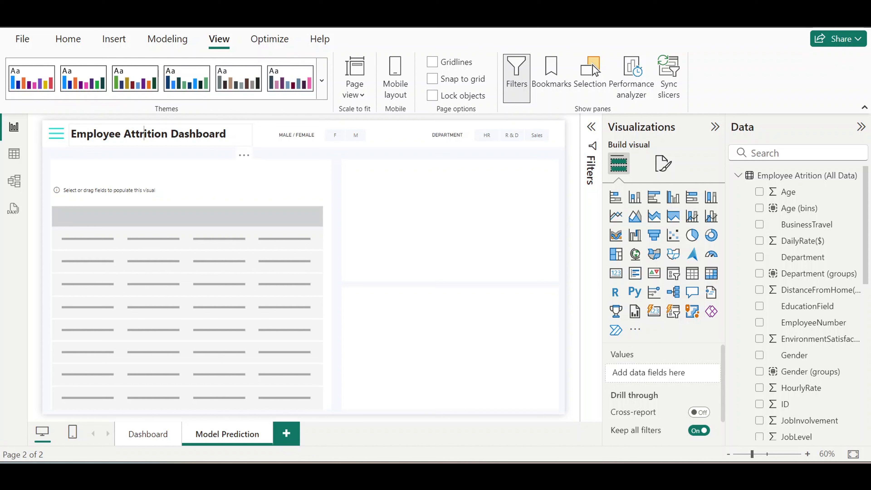
- Copy the dashboard title text box to the space above the table and change its text to MODEL PREDICTION ANALYSIS
click(144, 134)
key(ctrl+v)
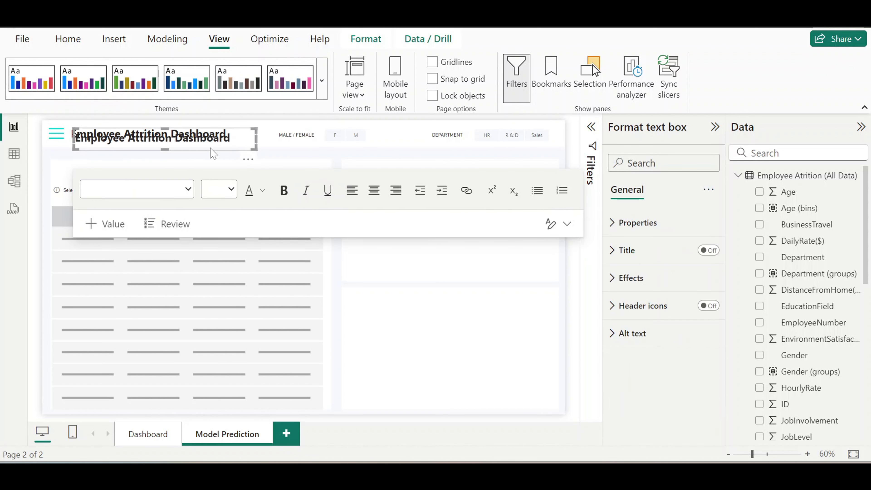
drag(249, 165, 227, 195)
triple_click(79, 170)
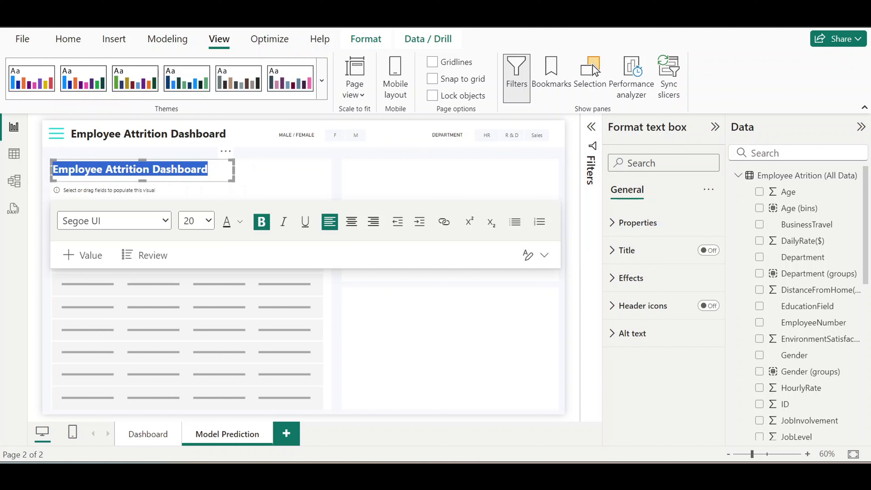
text(MODEL)
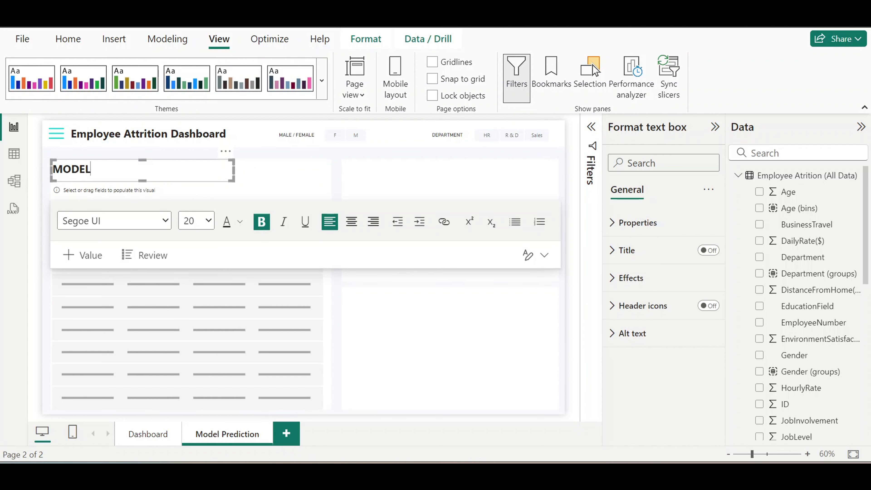
text( PREDICTION ANALYSIS)
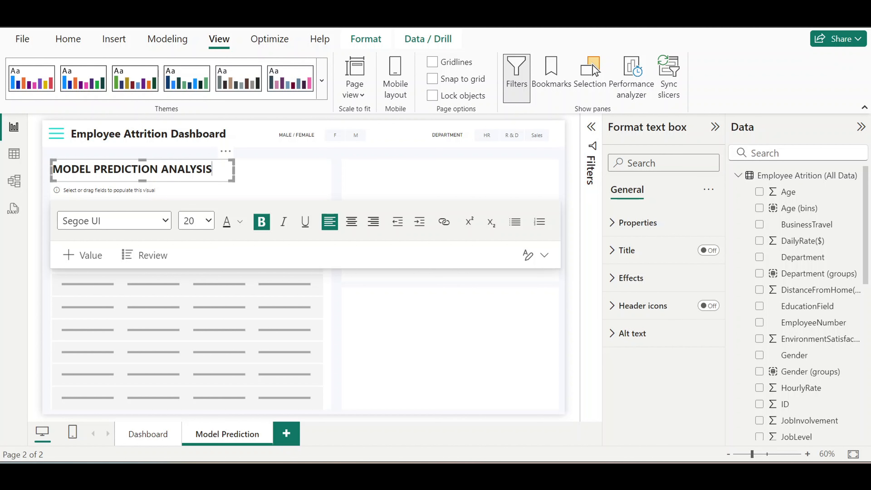
- Set the font size of the MODEL PREDICTION ANALYSIS heading to 12
key(ctrl+a)
click(208, 221)
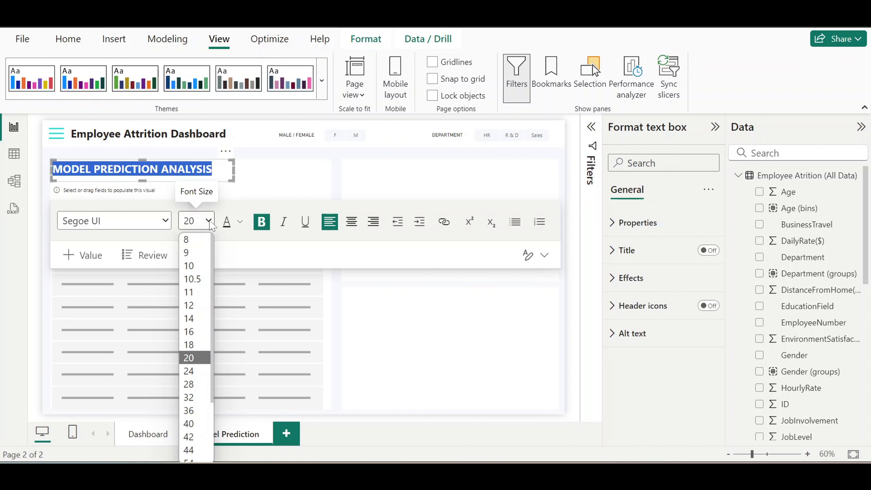
click(195, 306)
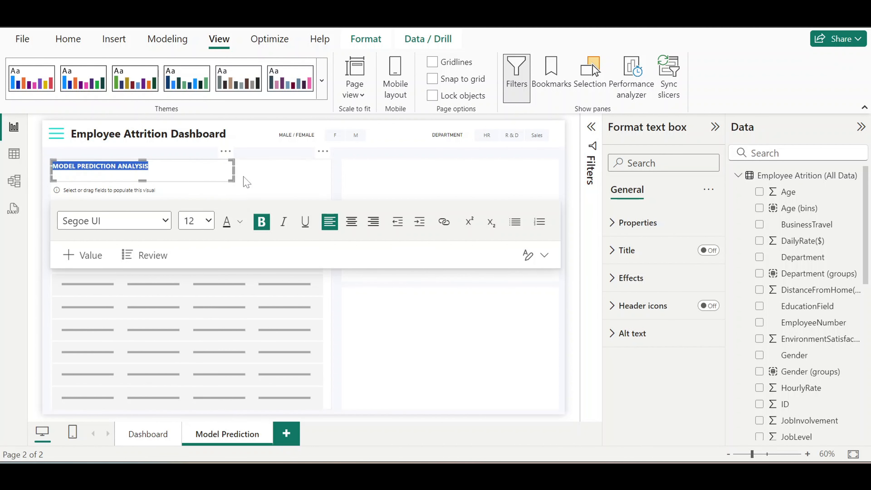
- Add the ID field from Model Prediction Test Data as the table's first column
click(241, 197)
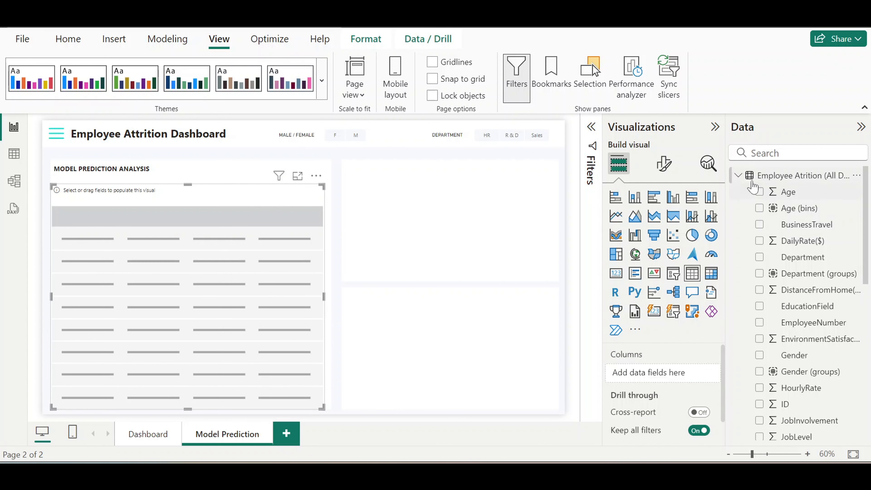
click(739, 176)
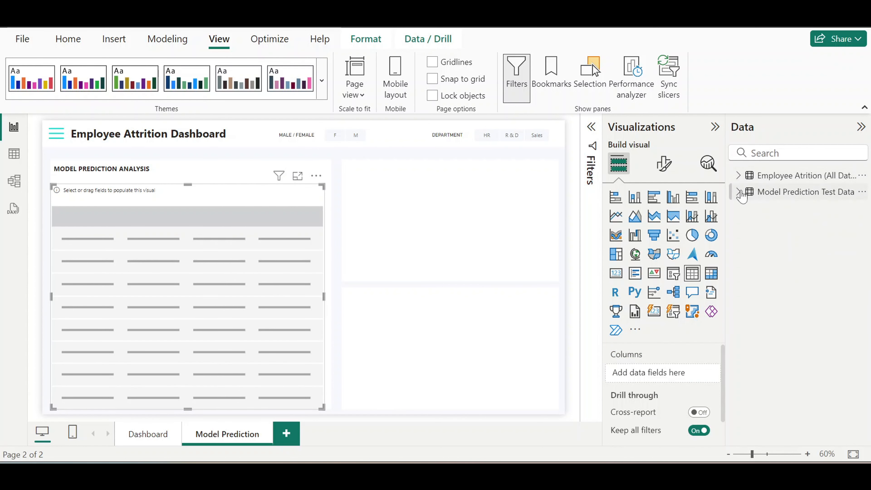
click(740, 192)
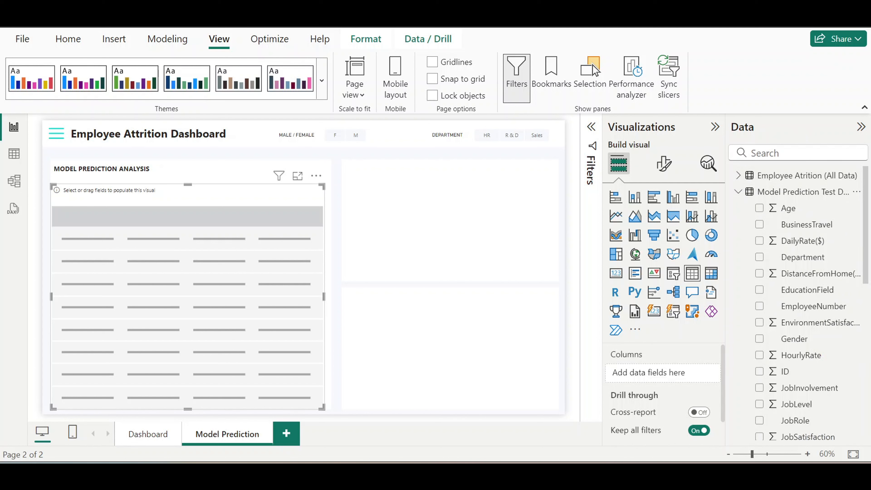
click(786, 153)
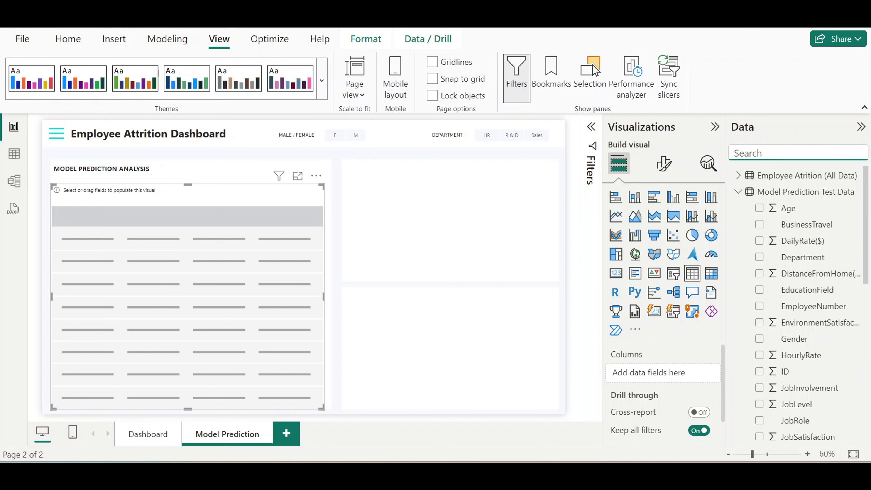
text(ID)
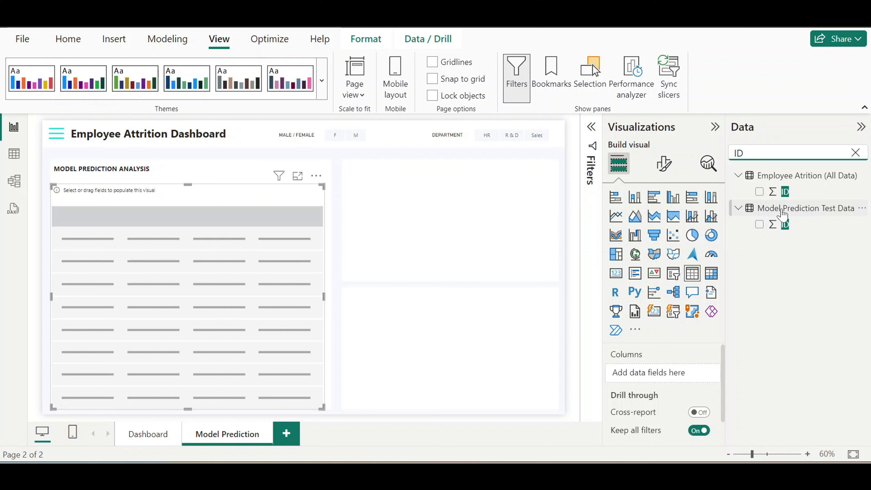
drag(819, 227, 668, 374)
- Add the Age and Gender fields from Model Prediction Test Data as table columns
click(737, 152)
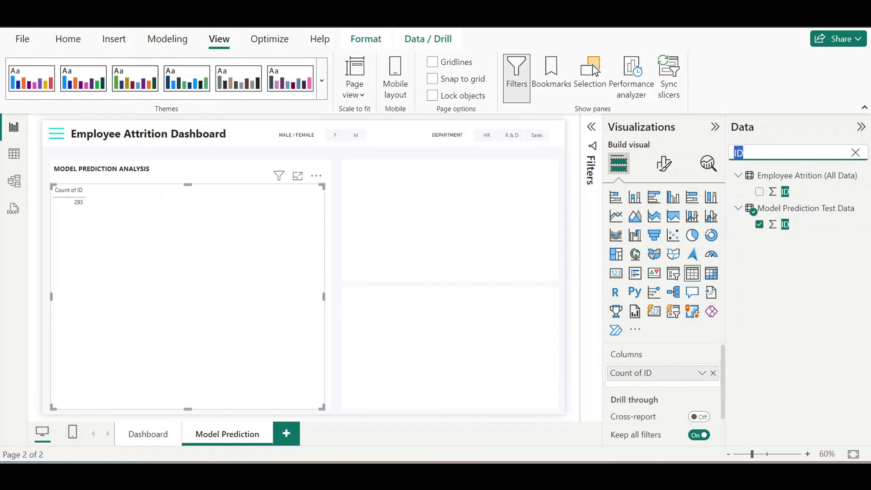
text(AGE)
drag(789, 258, 664, 382)
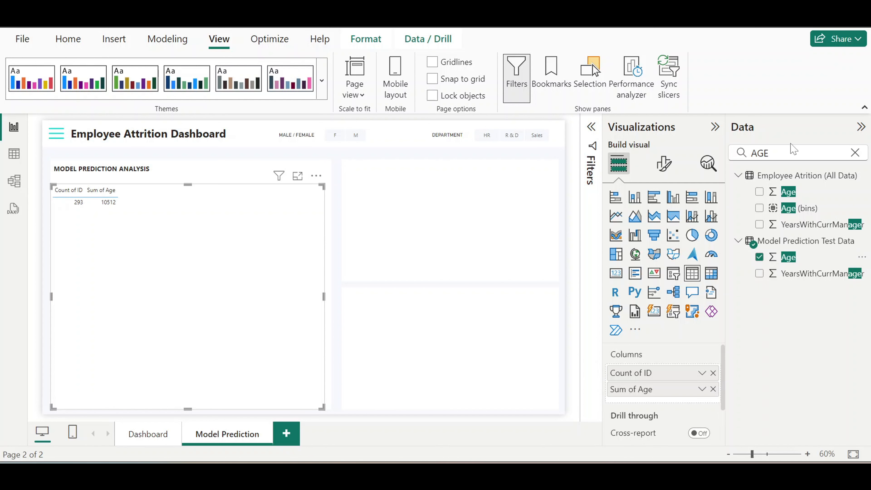
double_click(745, 153)
text(GENDER)
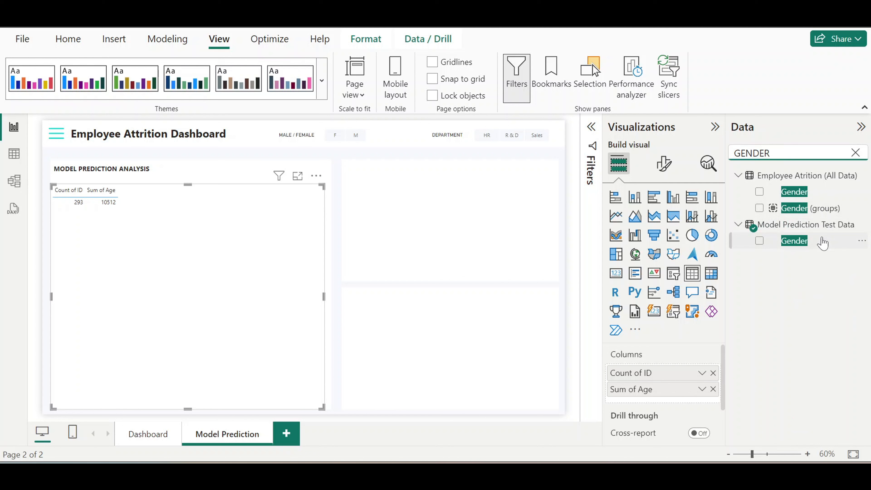
drag(820, 242, 654, 399)
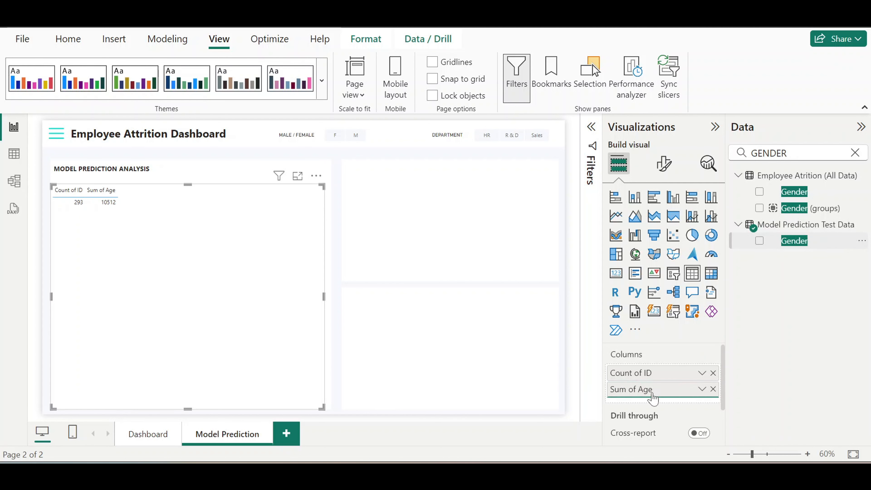
- Add the EducationField and Department fields from Model Prediction Test Data after Gender in the table
double_click(751, 152)
text(E)
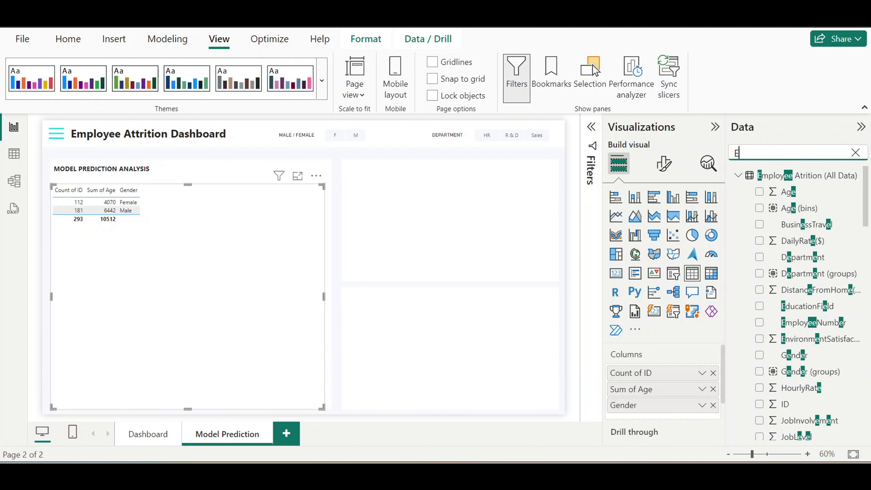
text(DU)
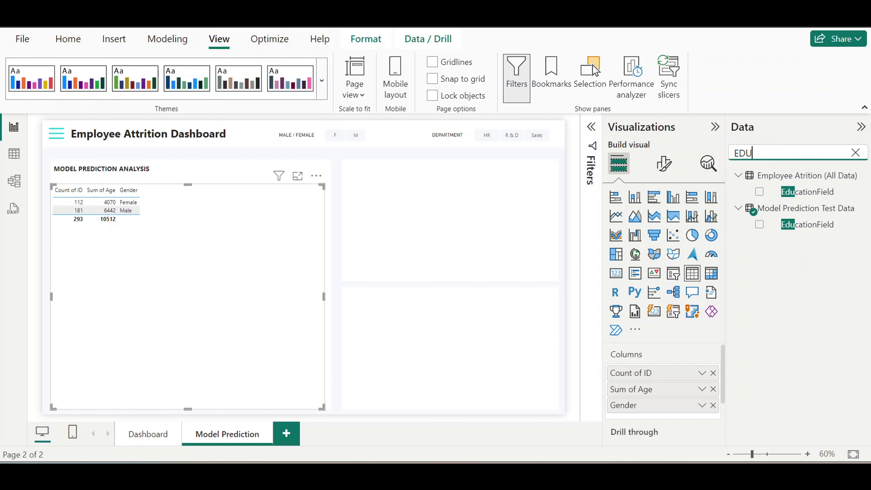
drag(810, 228, 665, 414)
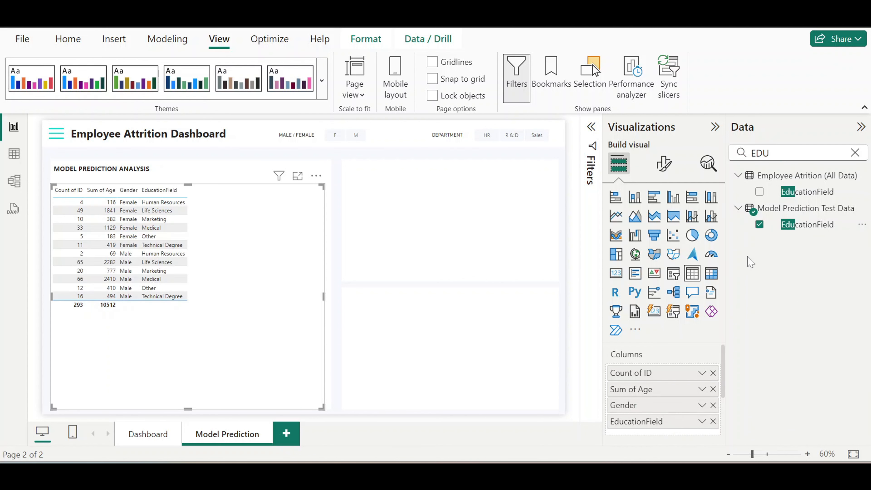
click(752, 153)
double_click(753, 153)
text(DEPAR)
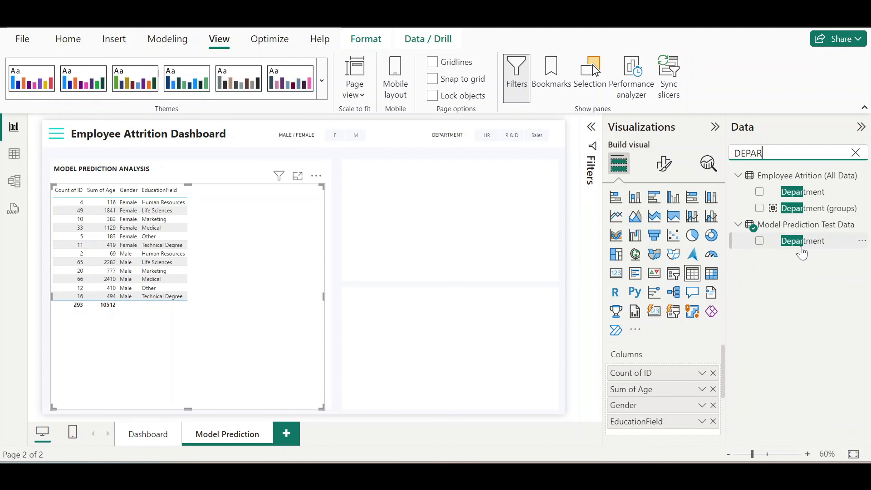
drag(800, 241, 671, 412)
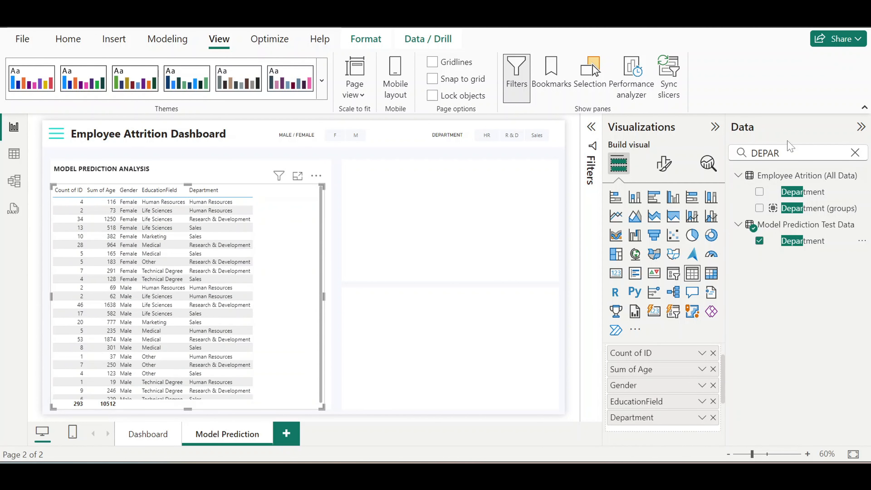
- Add the MonthlyIncome($) field from Model Prediction Test Data as the table's last column
double_click(788, 152)
text(MONTH)
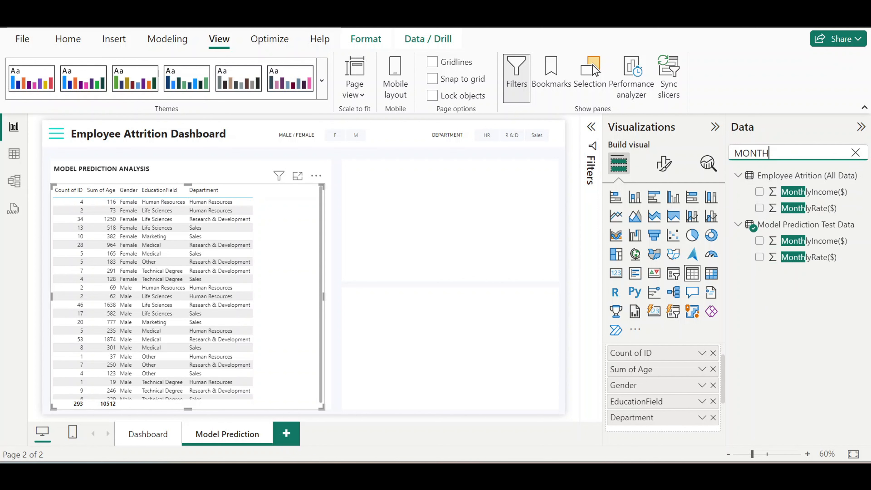
scroll(641, 383, down, 2)
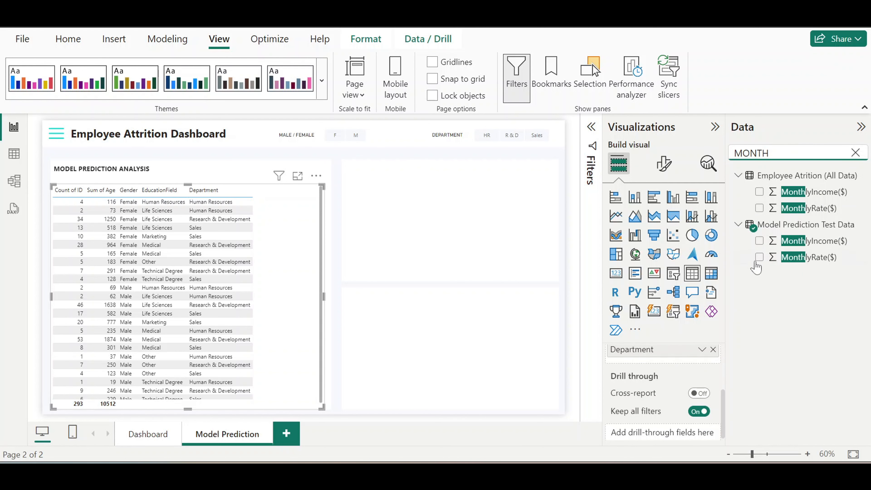
drag(798, 245, 655, 386)
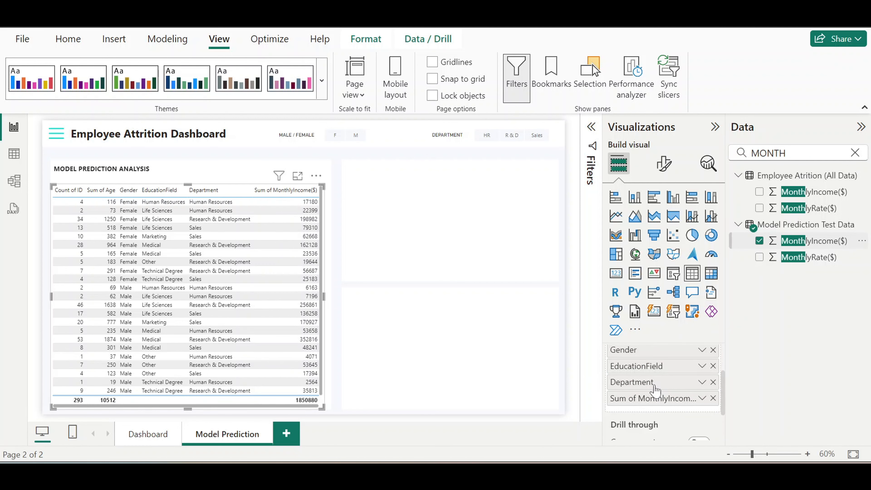
- Add the Resigned field from Model Prediction Test Data as a table column after MonthlyIncome($)
double_click(768, 152)
text(R)
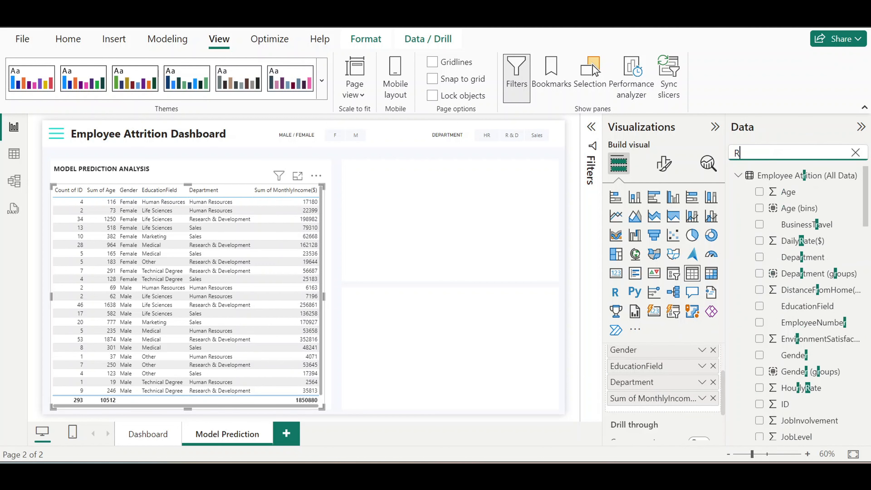
text(ESIGN)
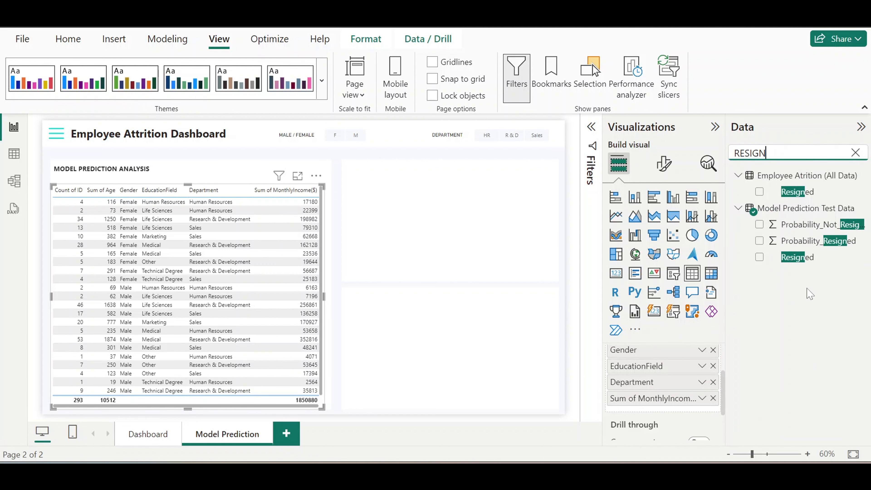
drag(803, 259, 678, 409)
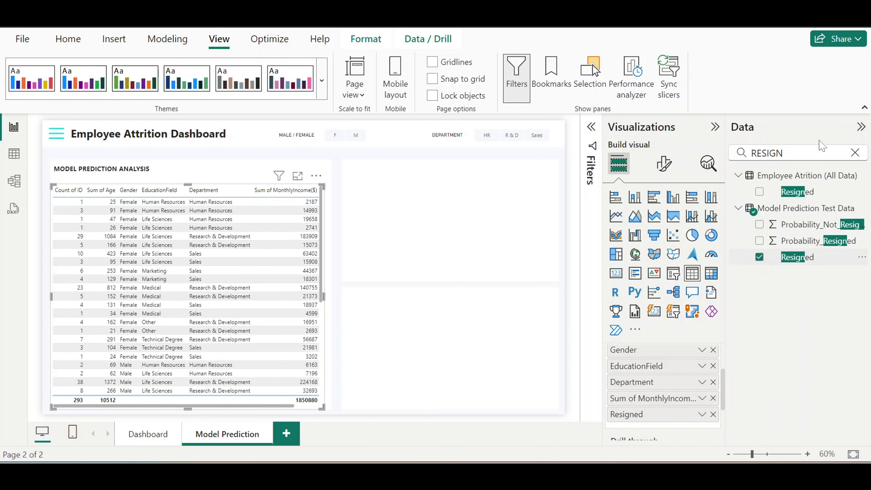
- Add the Model Prediction field from Model Prediction Test Data as a table column after Resigned
double_click(787, 152)
text(MODEL)
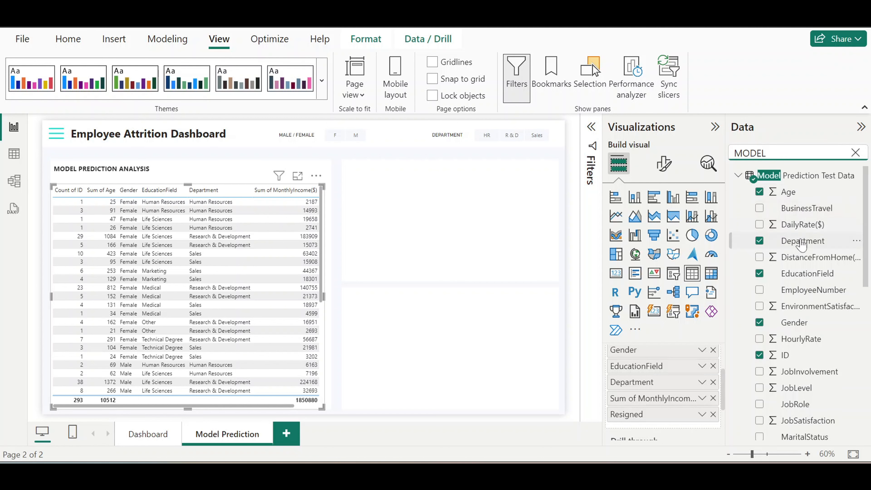
scroll(801, 274, down, 3)
scroll(802, 275, down, 3)
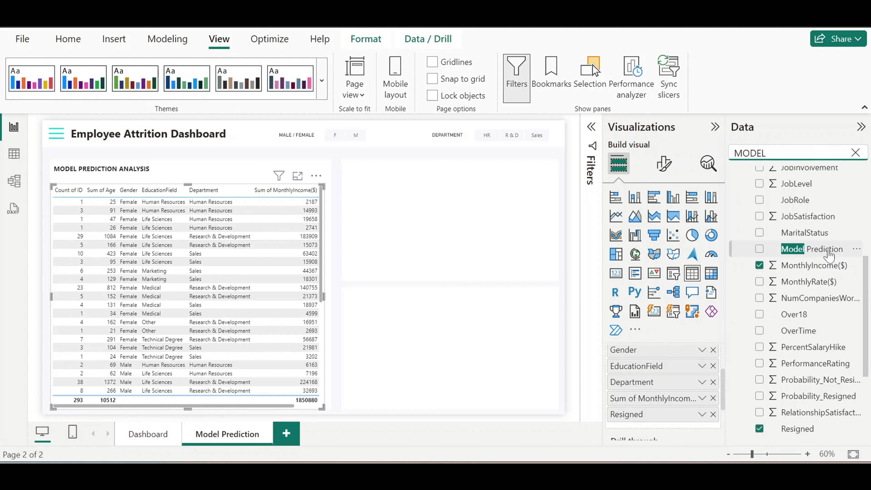
drag(823, 249, 691, 420)
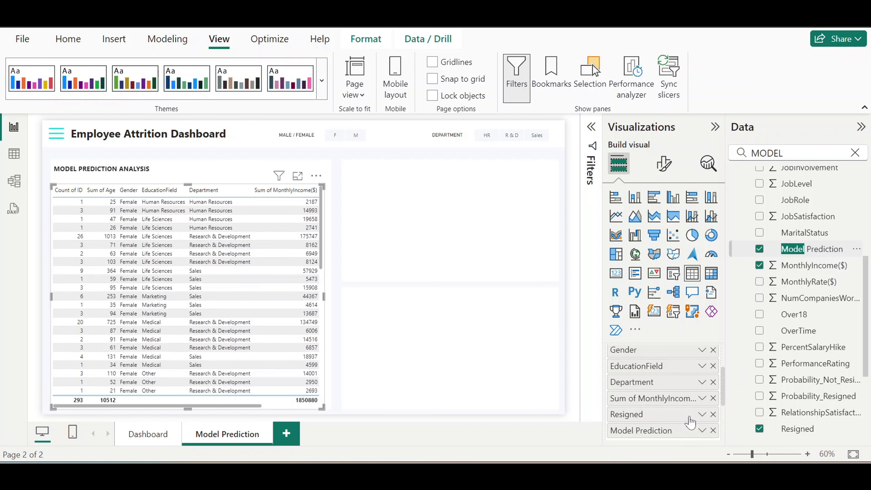
- Add the Probability_Resigned and Probability_Not_Resigned fields as the table's last two columns, and clear the field search
double_click(792, 154)
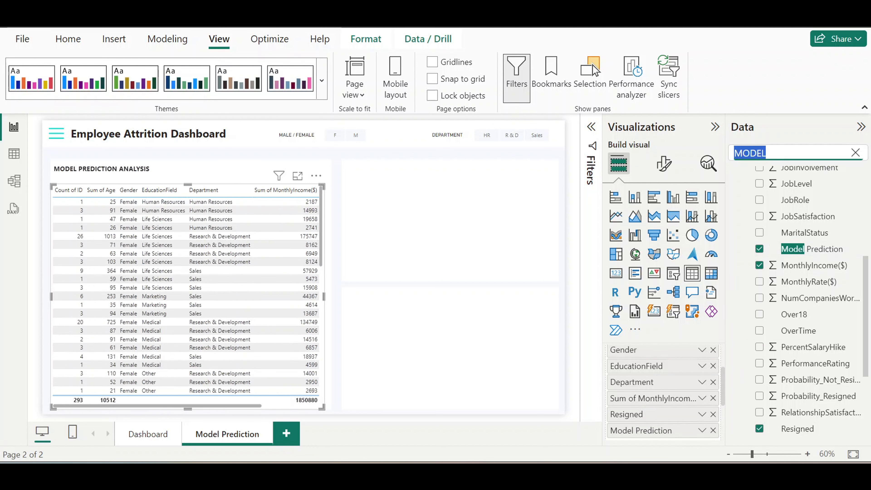
text(PROBA)
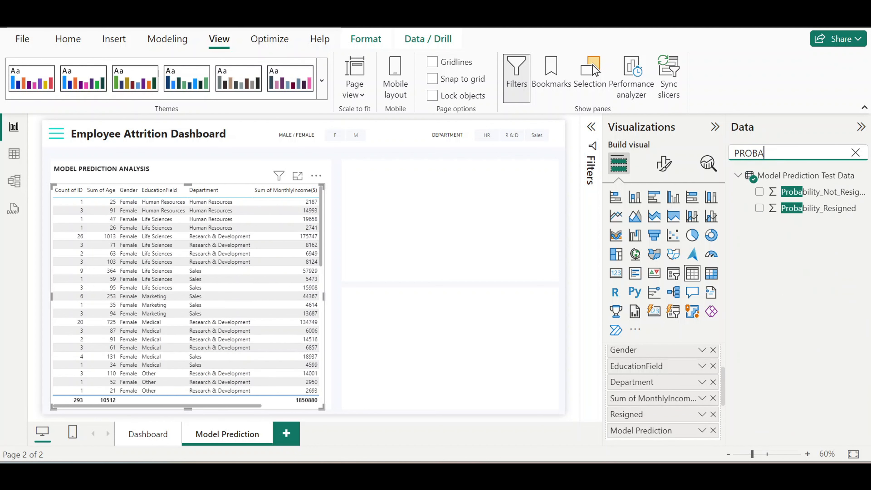
drag(783, 211, 660, 440)
drag(812, 208, 667, 392)
drag(813, 192, 671, 404)
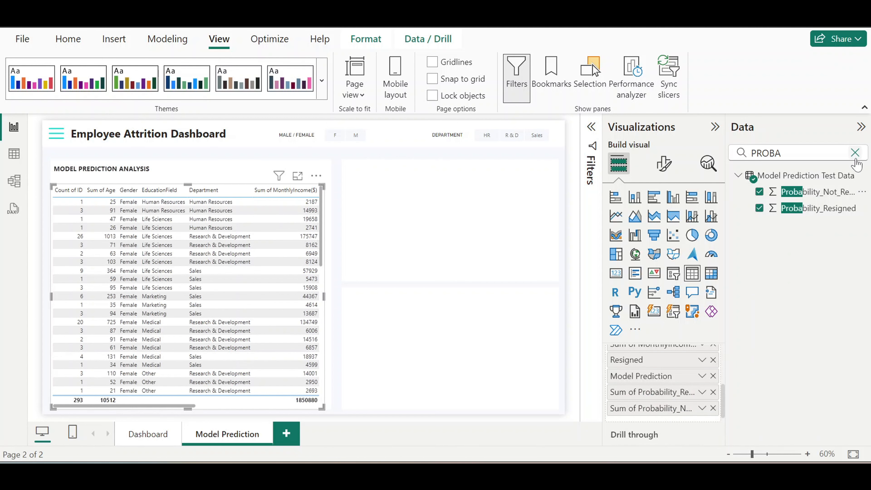
click(855, 153)
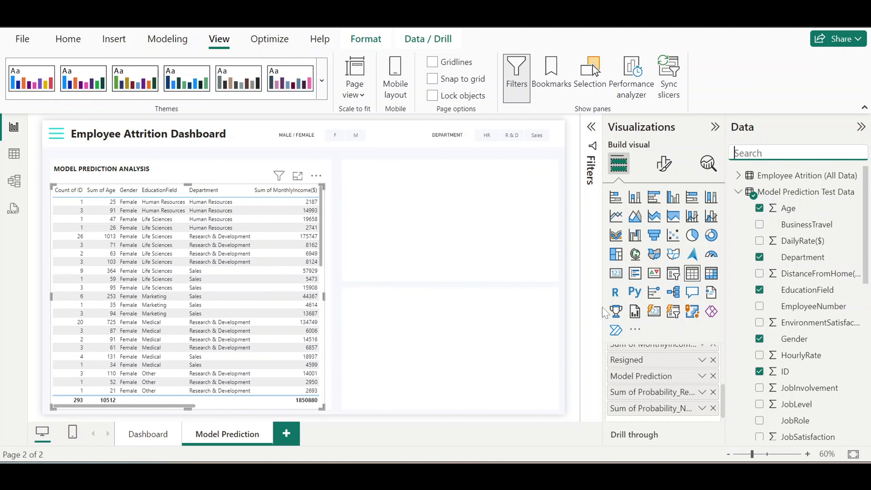
- Rename the table's Count of ID column as ID
scroll(652, 414, up, 3)
double_click(645, 373)
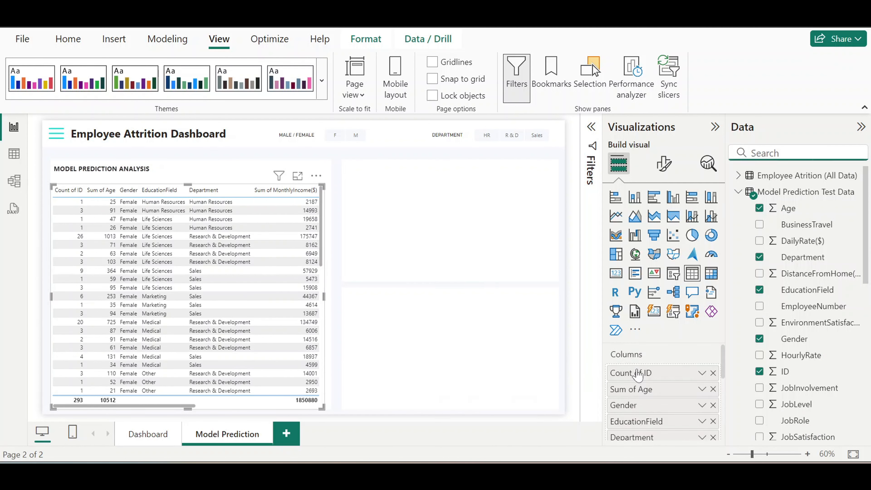
key(shift+Home)
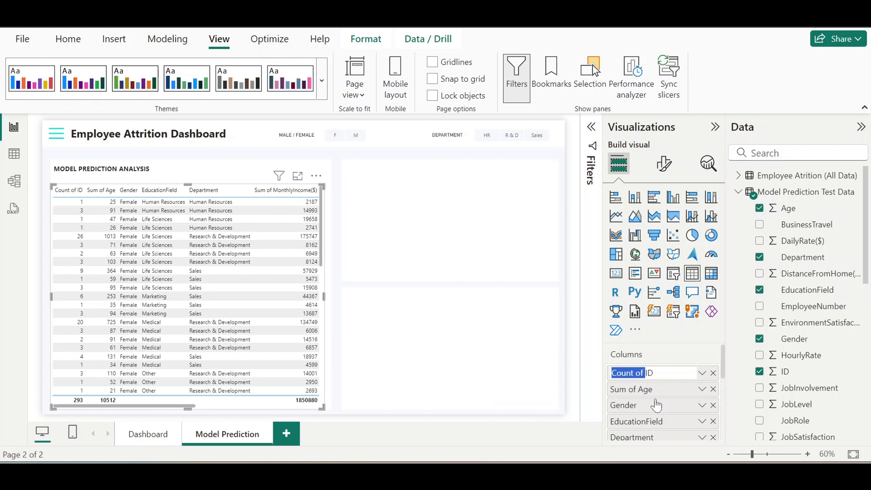
key(BackSpace)
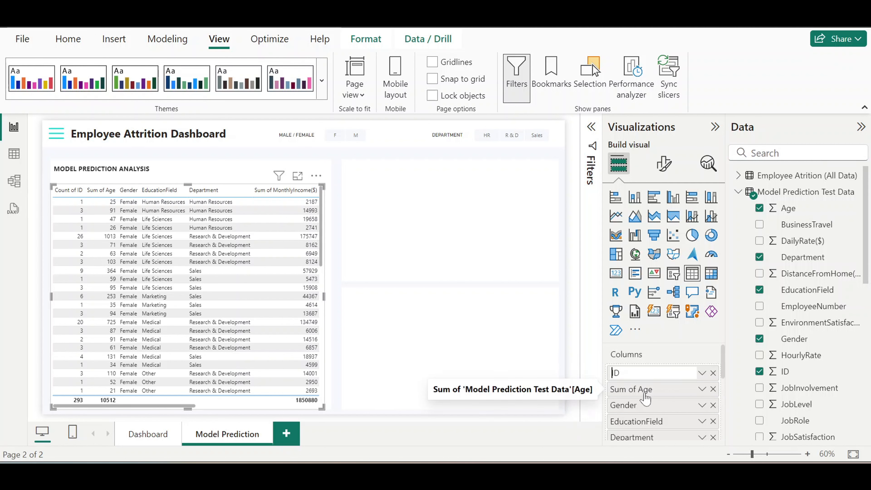
- Rename the table's Sum of Age column as Age
double_click(642, 392)
double_click(642, 392)
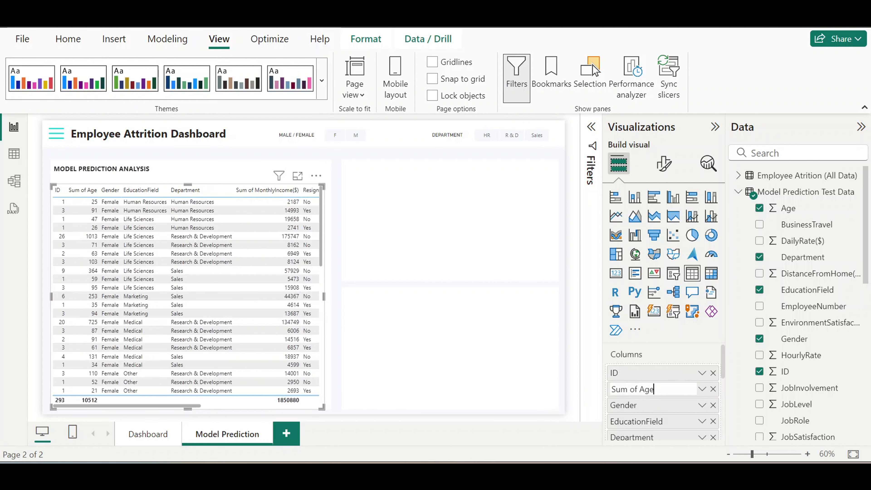
click(641, 392)
key(shift+Home)
key(BackSpace)
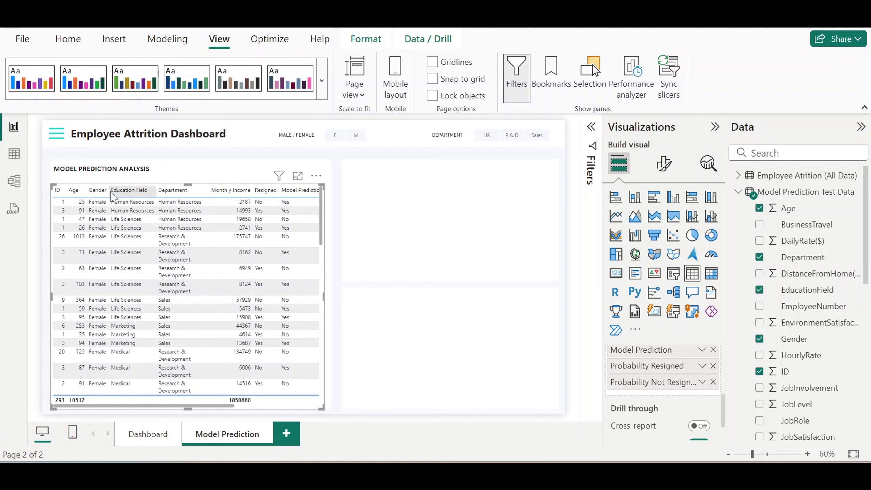
- Narrow the Education Field, Department and Monthly Income columns so their text wraps and more columns fit in the table
drag(153, 190, 137, 190)
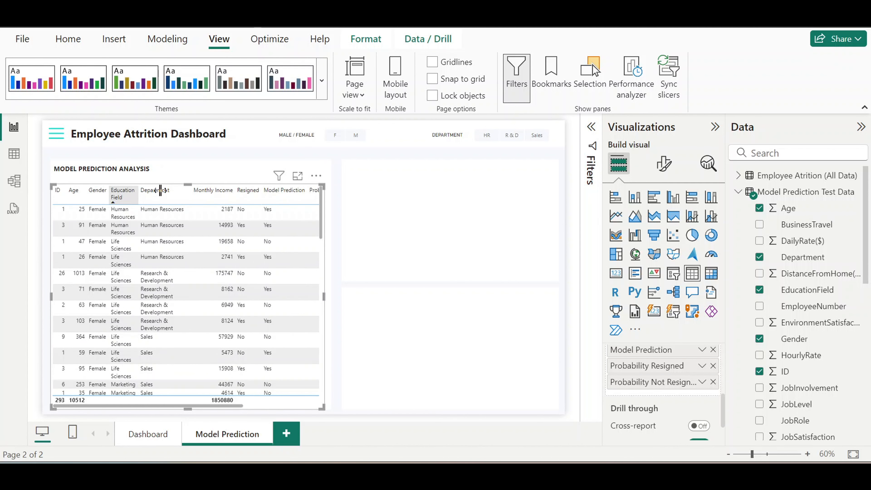
click(177, 198)
drag(191, 197, 171, 197)
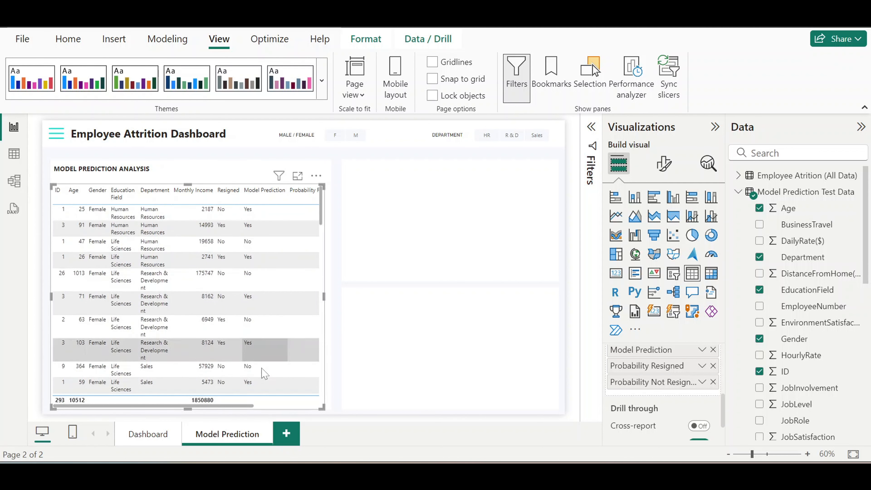
mouse_move(214, 199)
mouse_down()
mouse_move(198, 199)
mouse_move(223, 201)
mouse_up()
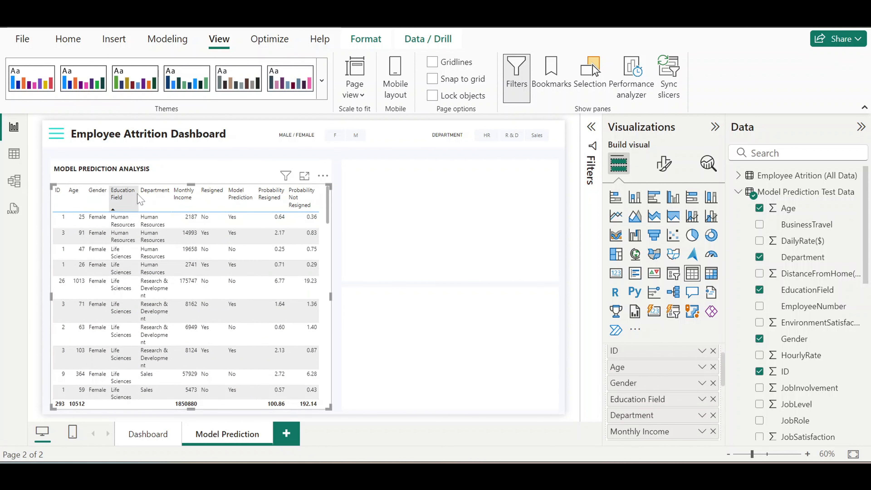
- Set the header alignment of the table's column headers to Center
click(664, 164)
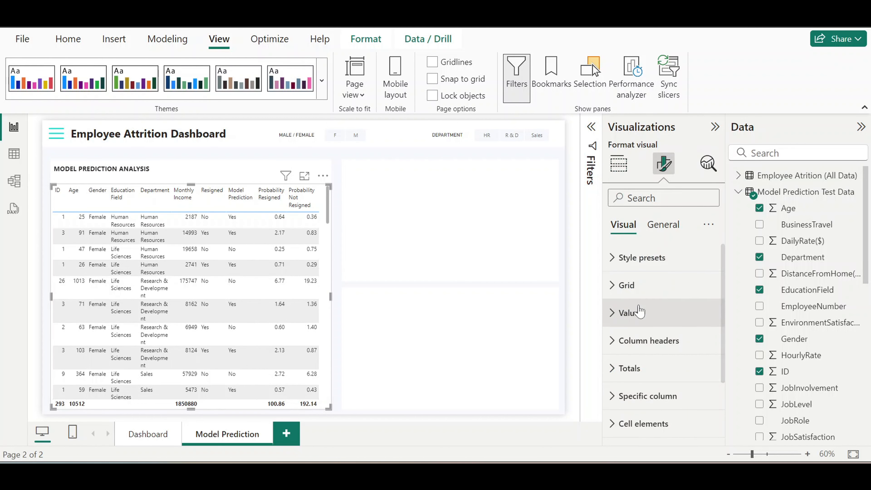
click(632, 312)
scroll(640, 308, down, 4)
scroll(675, 298, down, 5)
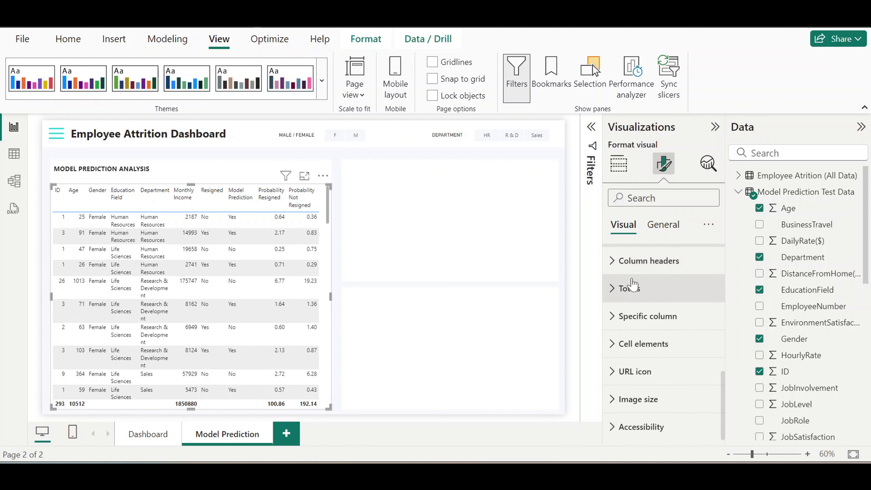
click(635, 262)
scroll(636, 378, down, 3)
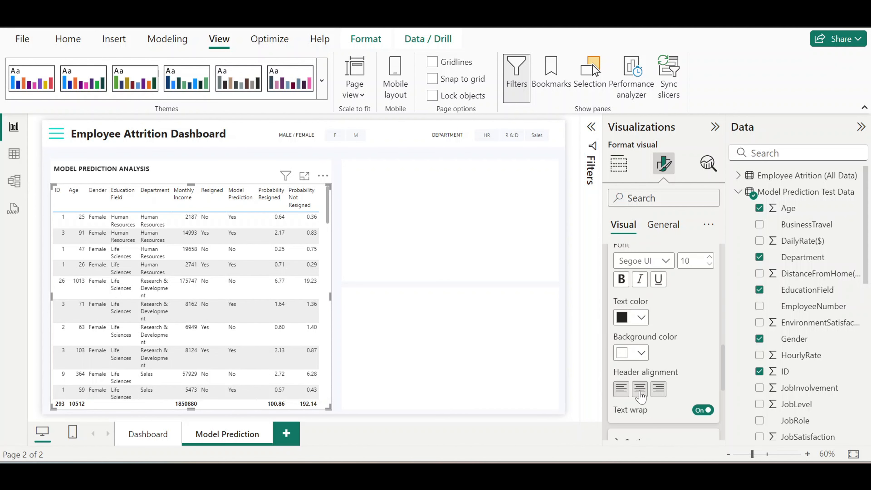
click(640, 390)
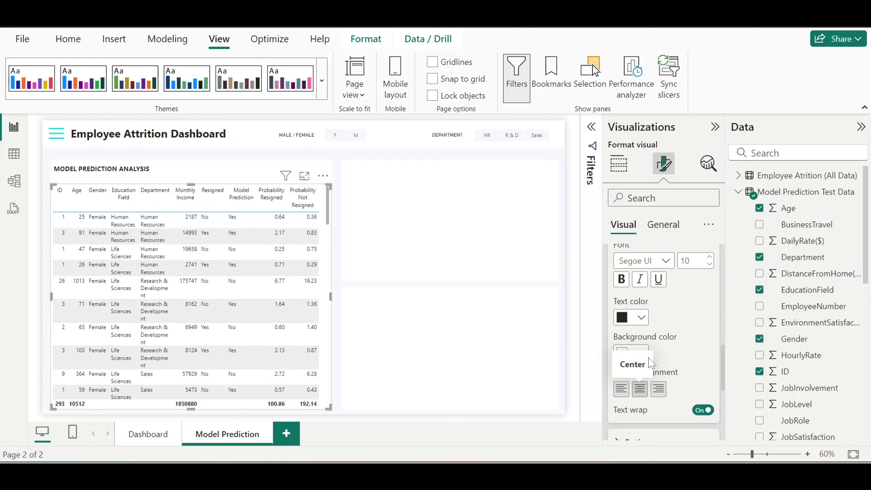
- Turn off the totals row of the table
scroll(681, 308, down, 5)
scroll(667, 311, up, 1)
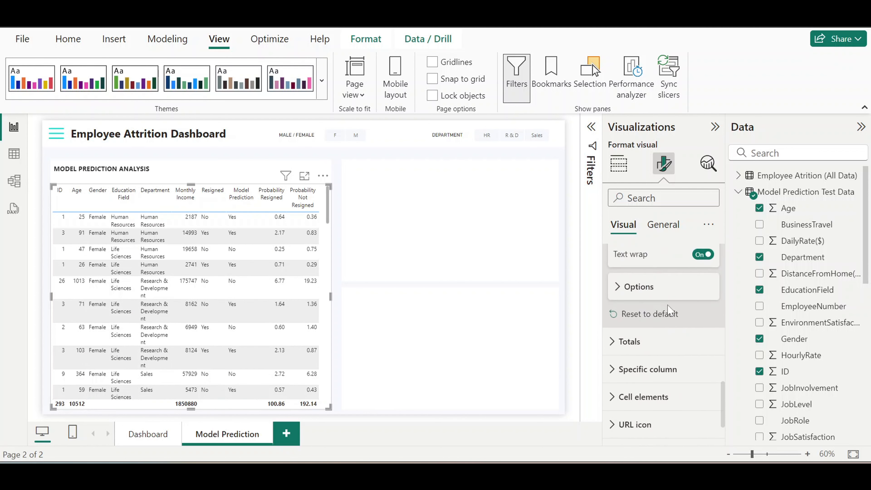
scroll(659, 308, down, 1)
click(632, 304)
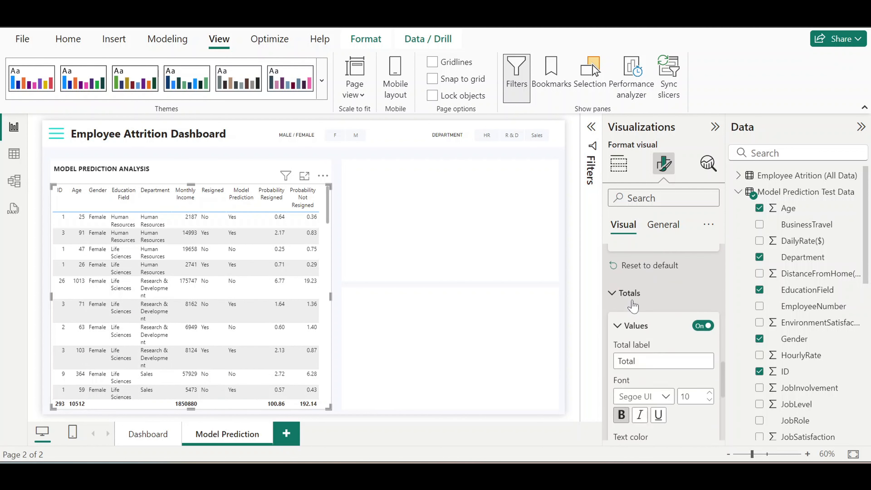
click(708, 331)
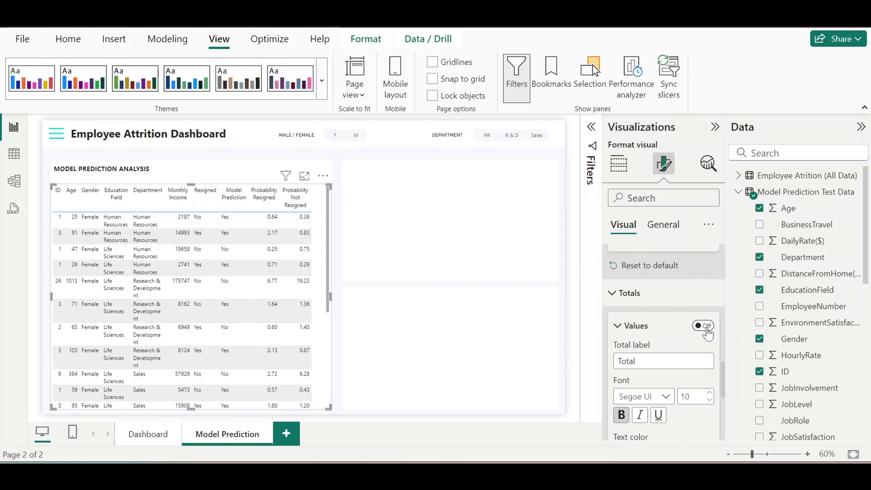
click(619, 302)
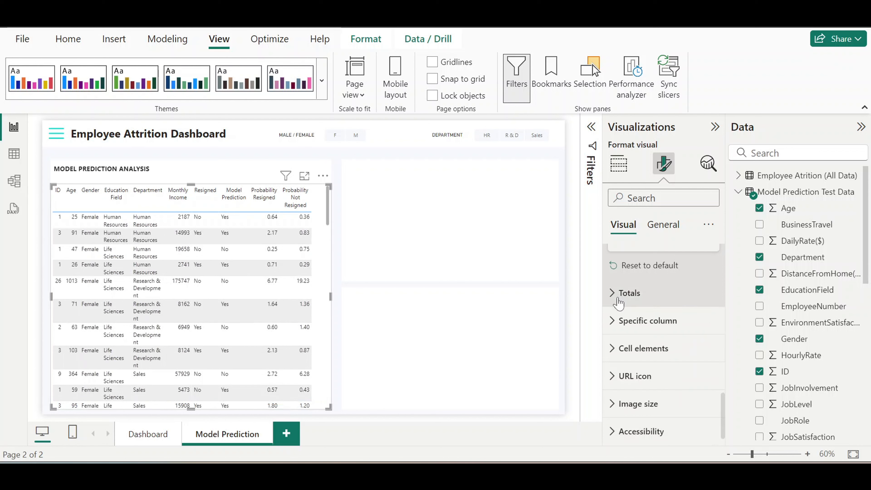
- Center the values of the ID column using its column-specific formatting
click(626, 330)
scroll(651, 329, down, 4)
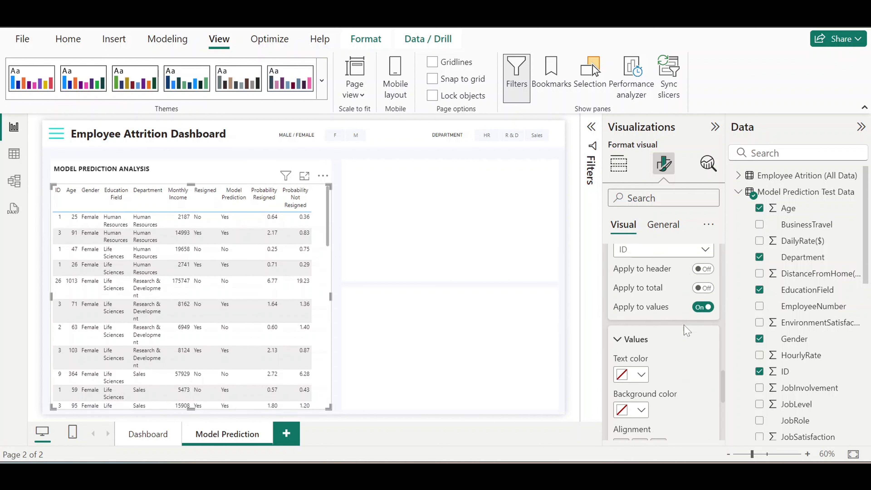
scroll(685, 332, up, 2)
click(696, 317)
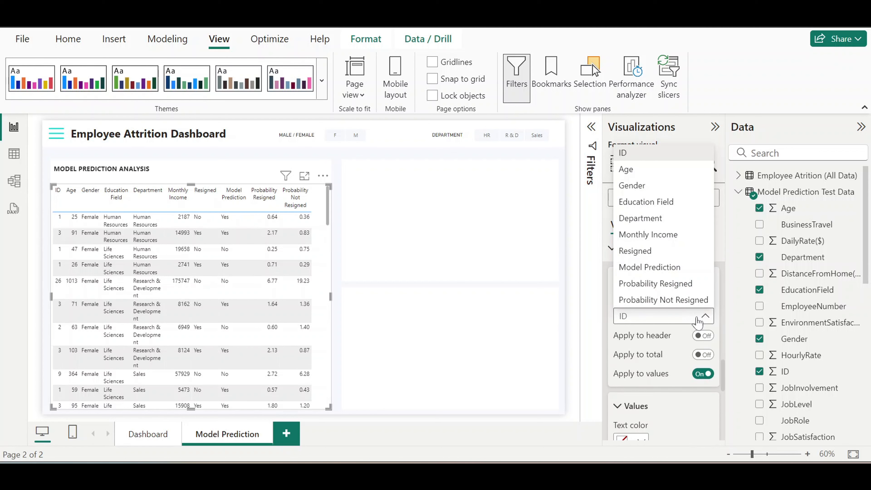
click(699, 321)
scroll(699, 323, down, 5)
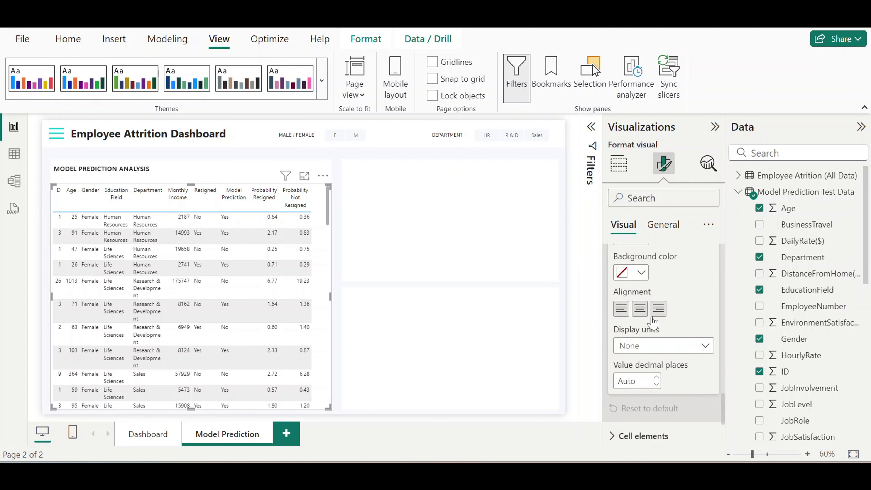
click(640, 308)
- Center the values of the Age column in the same column-specific formatting
scroll(681, 305, up, 5)
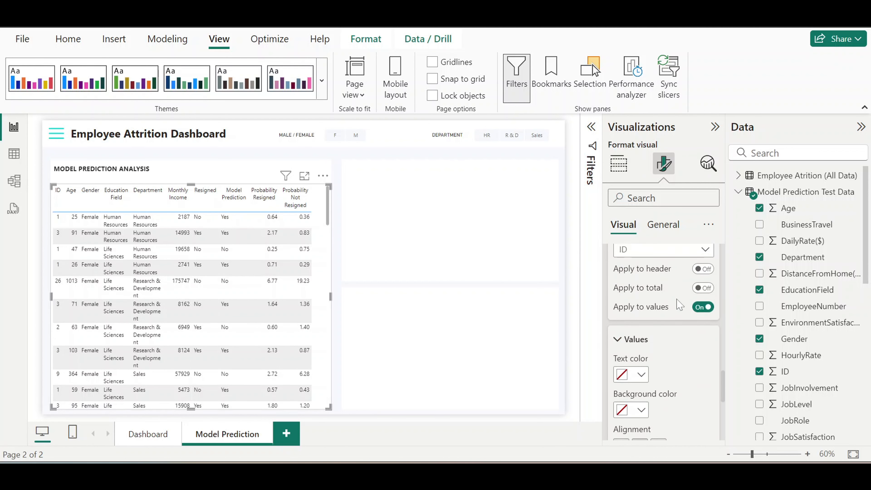
click(683, 315)
click(628, 169)
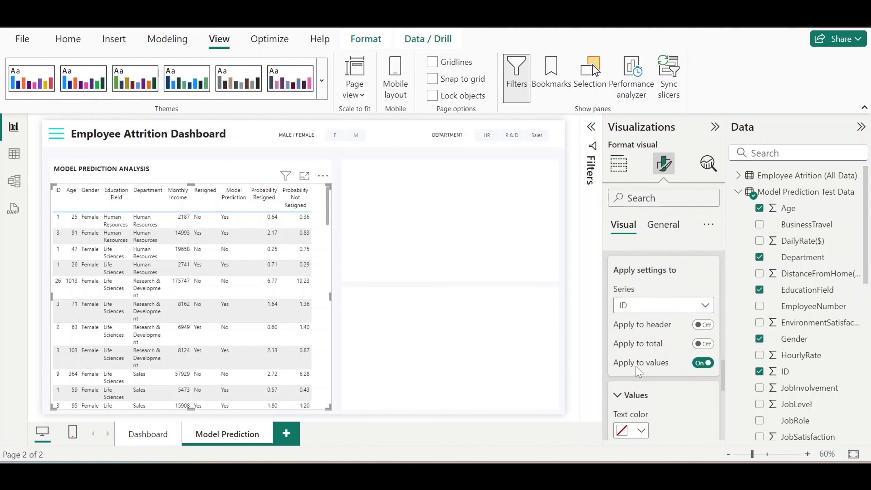
scroll(638, 371, down, 5)
scroll(656, 355, up, 3)
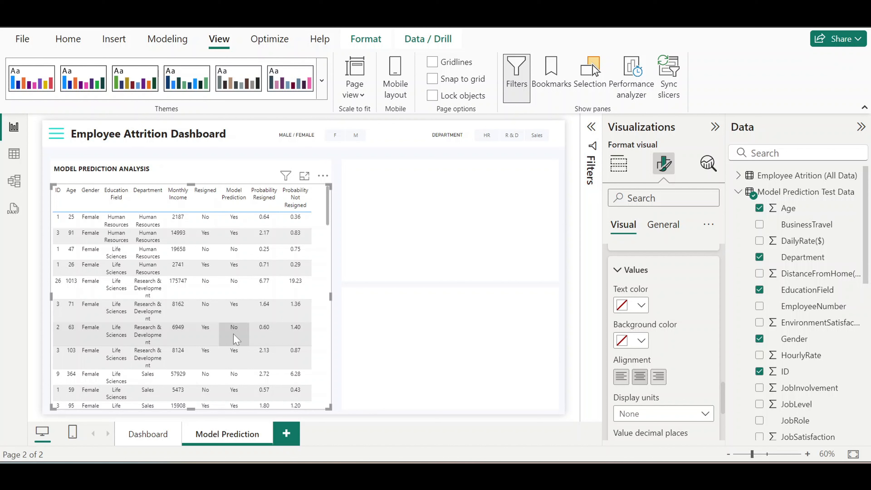
- Add a calculated column to Model Prediction Test Data: Accuracy Check = IF([Model Prediction]=[Resigned], 1, 0)
right_click(790, 194)
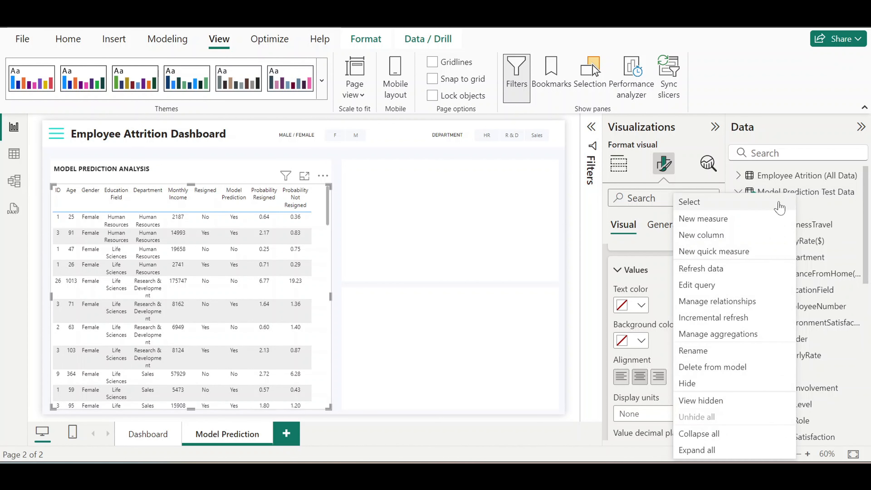
click(744, 239)
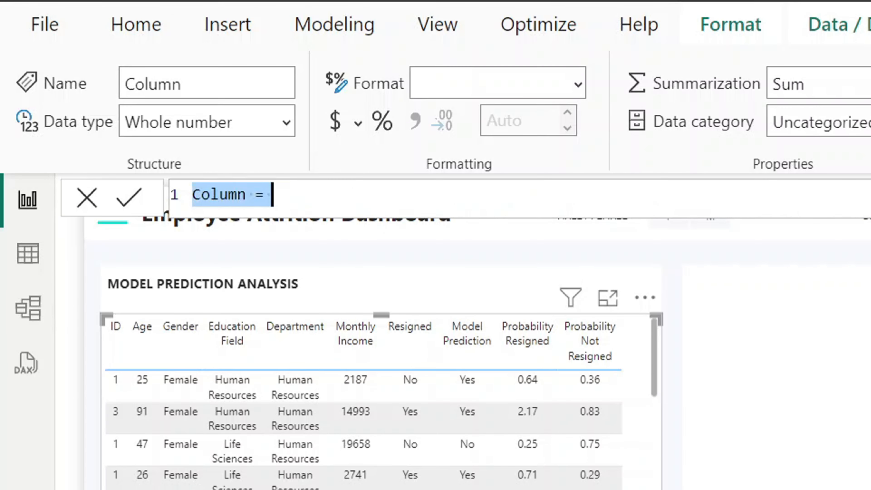
text(Accuracy Check = IF([Model Prediction]=[Resigned], 1, 0))
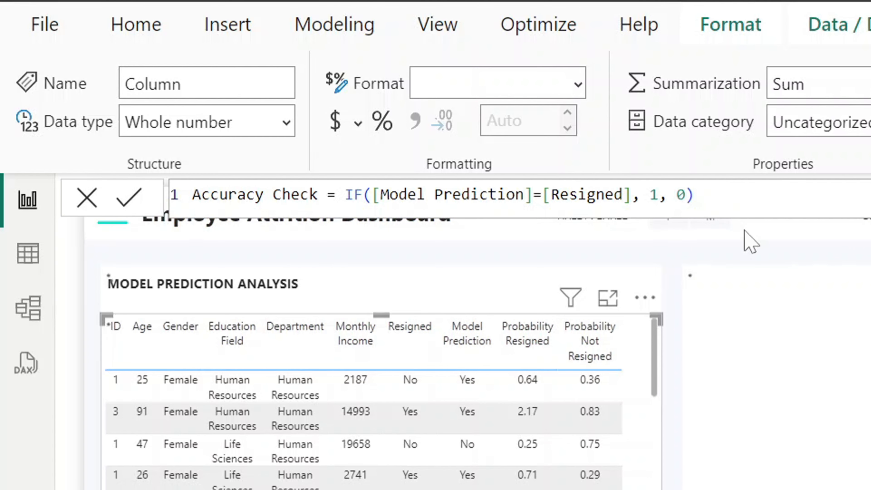
key(Return)
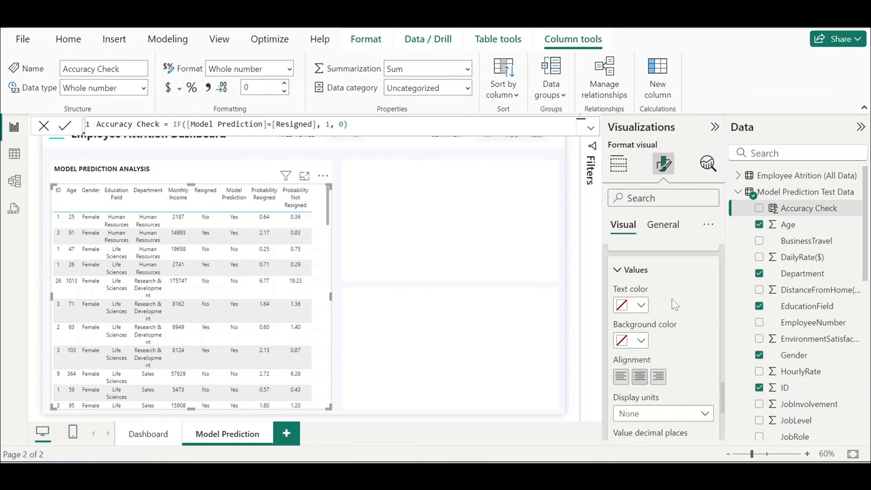
- Turn on conditional background color for the table's Model Prediction column and base its rules on the Accuracy Check field
scroll(675, 305, up, 3)
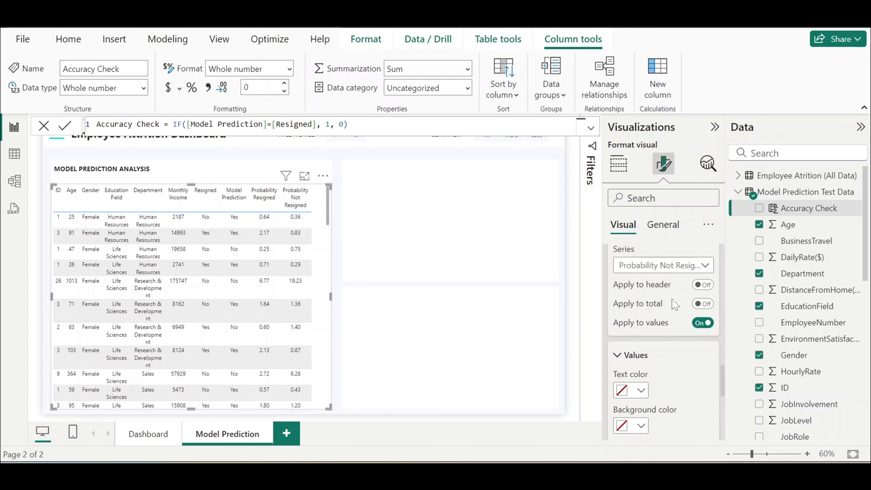
scroll(675, 304, down, 5)
click(655, 344)
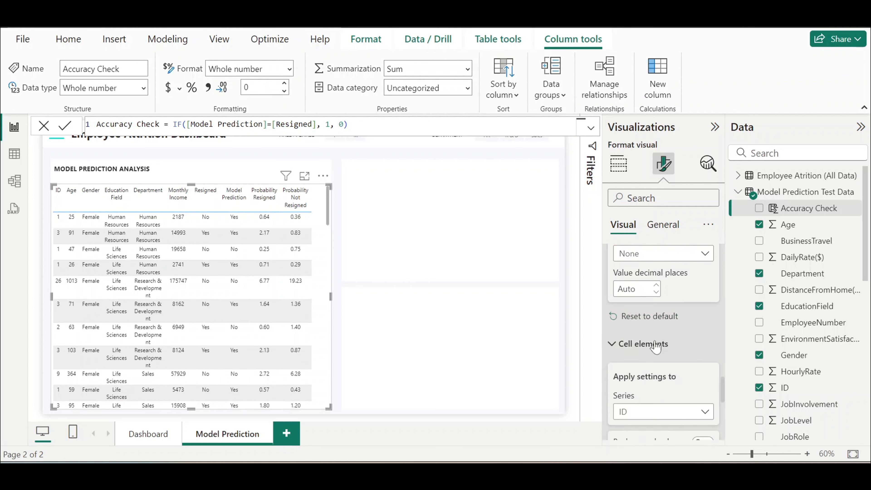
scroll(655, 347, down, 4)
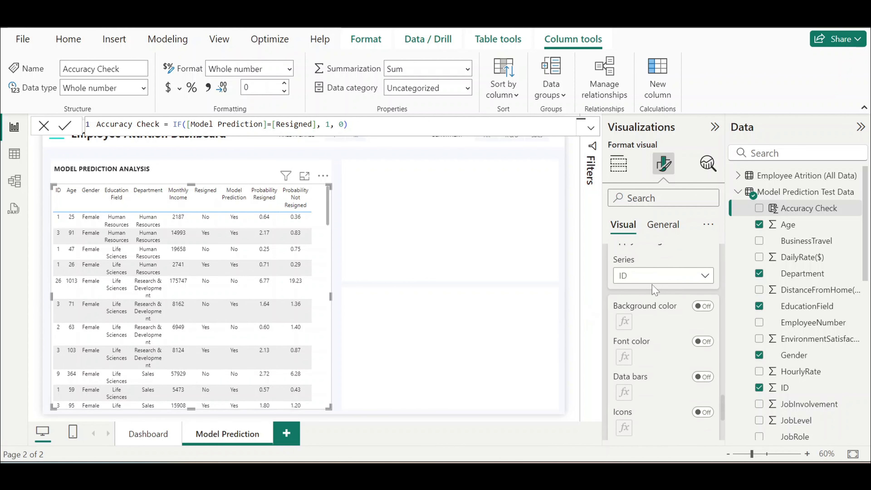
click(657, 278)
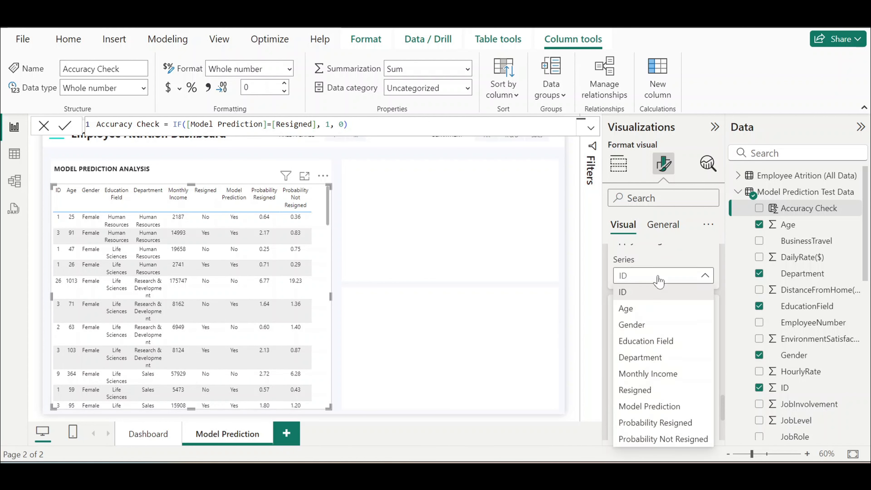
click(646, 409)
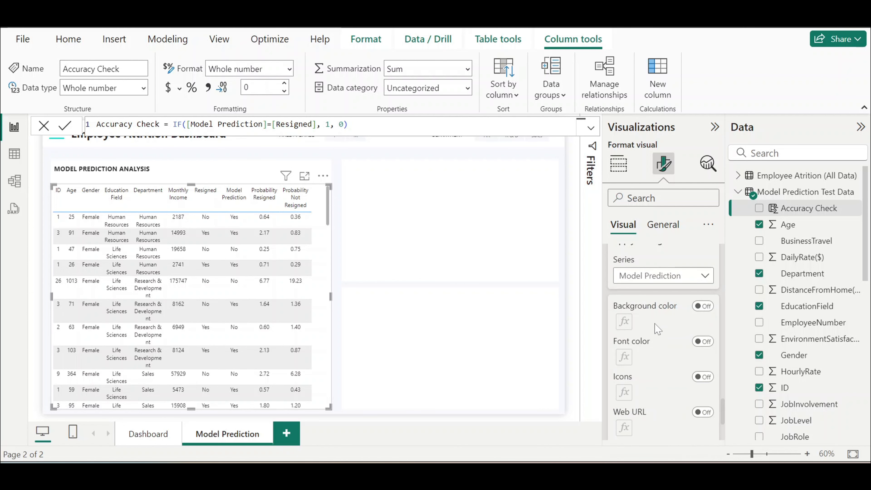
click(705, 308)
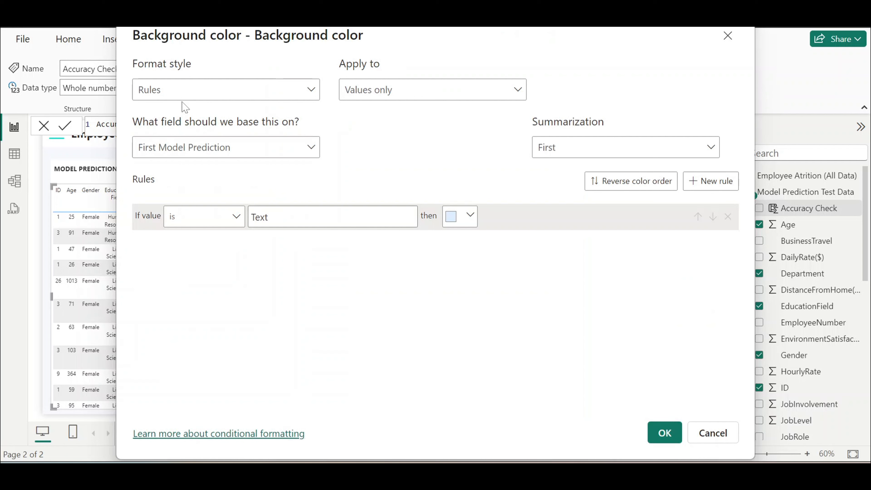
click(245, 147)
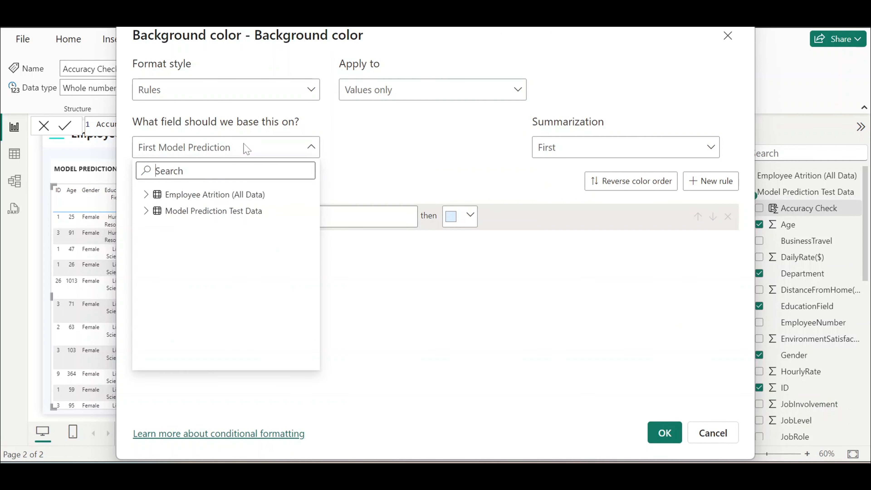
click(147, 211)
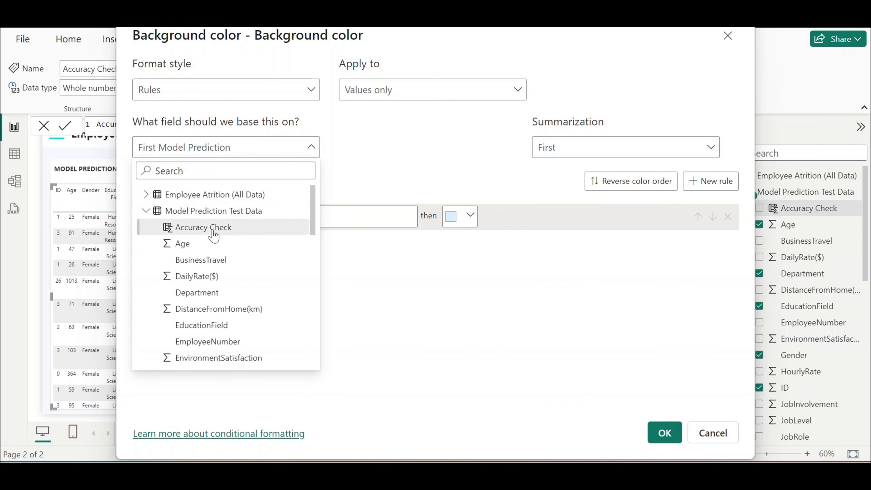
click(203, 227)
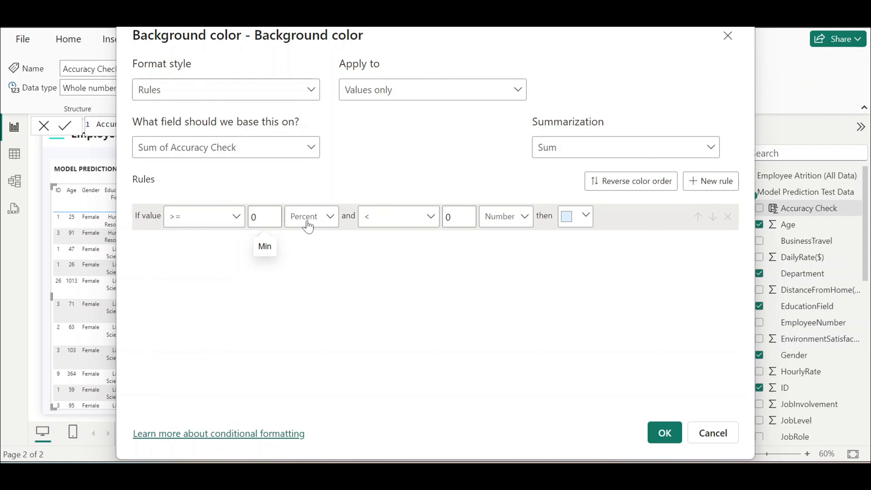
- Set the background rule to red for number values >= 0 and < 1, and apply it
click(309, 226)
click(306, 240)
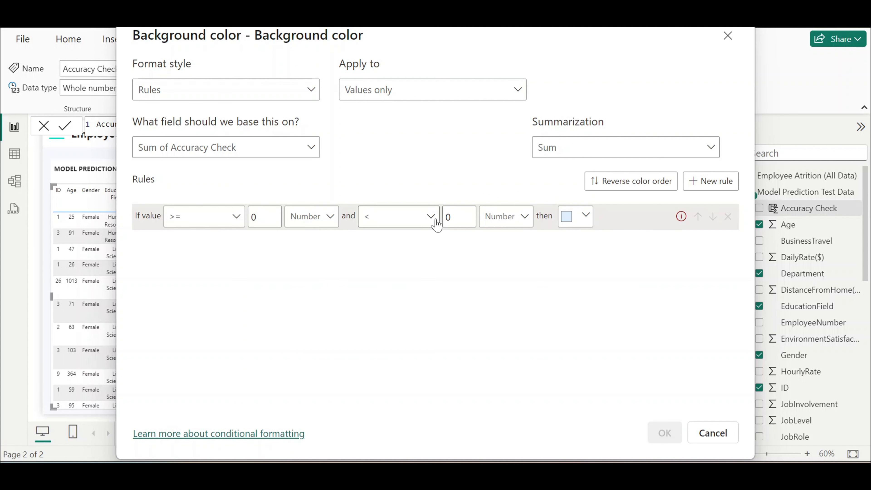
click(459, 217)
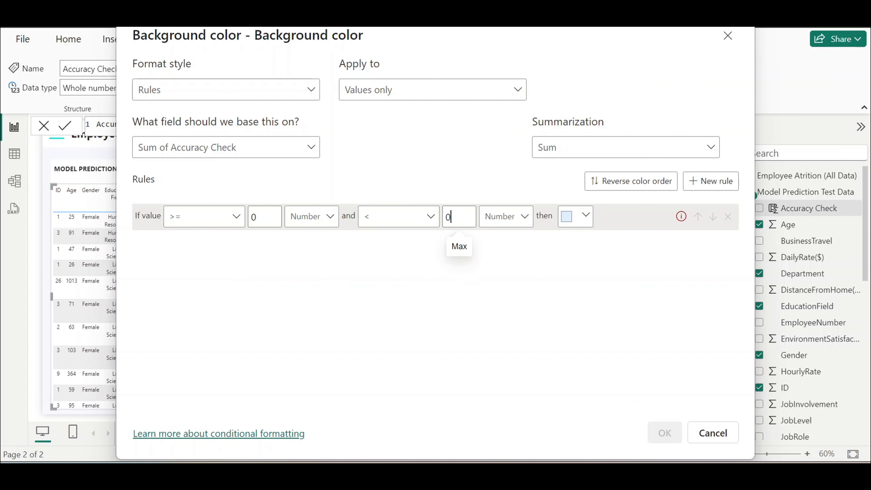
key(BackSpace)
text(1)
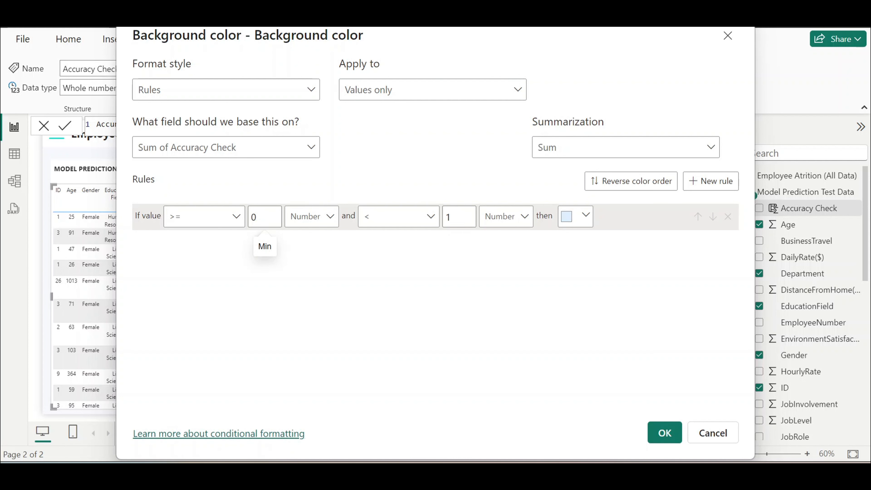
click(576, 219)
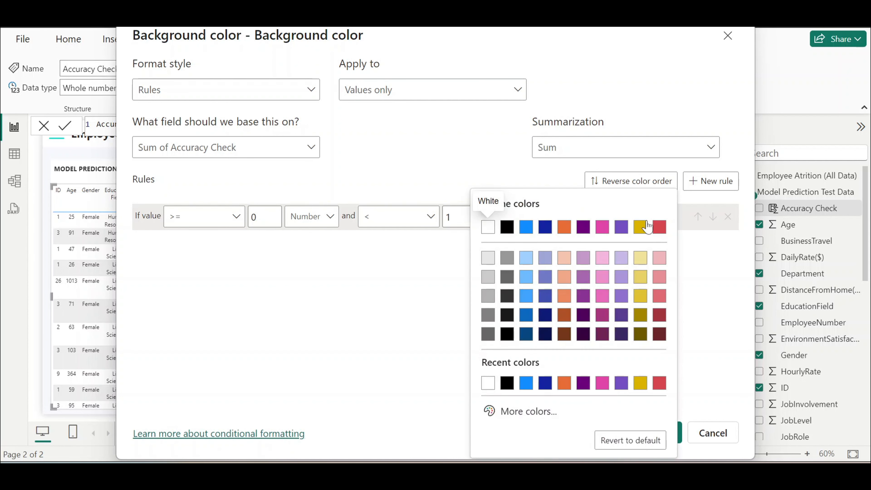
click(659, 228)
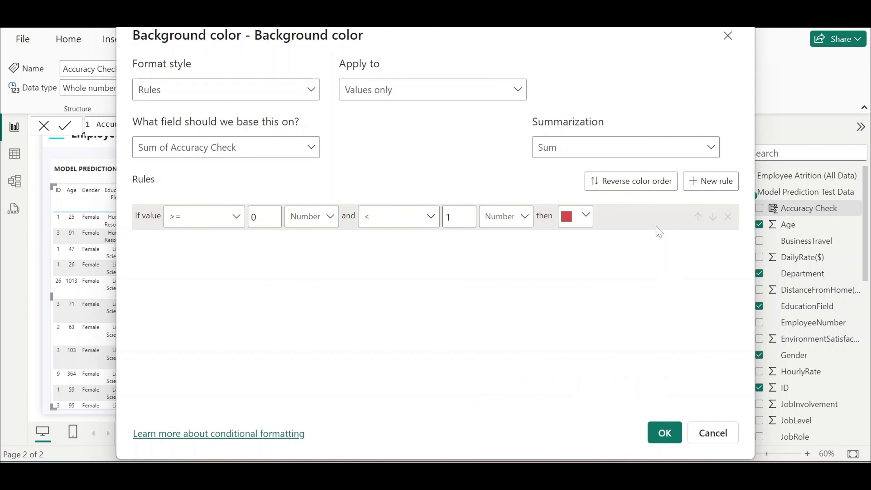
click(671, 434)
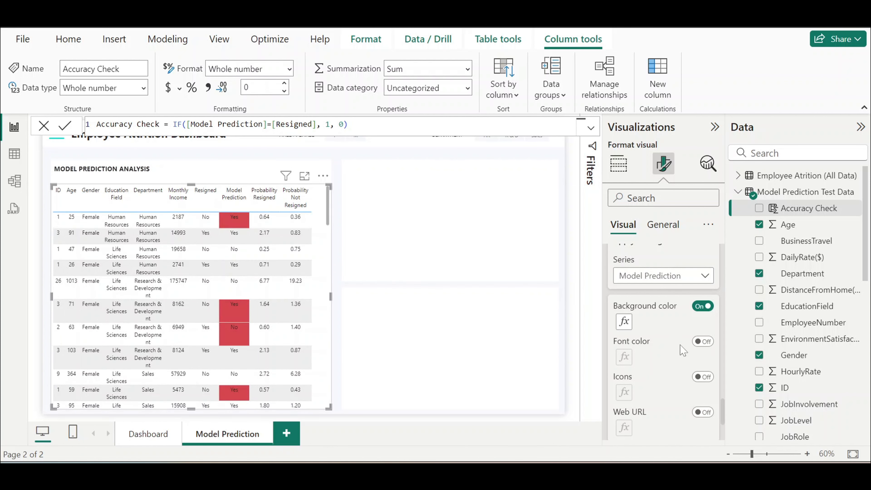
- Turn on conditional font color for the Model Prediction column and base its rules on the Accuracy Check field
click(703, 342)
click(624, 357)
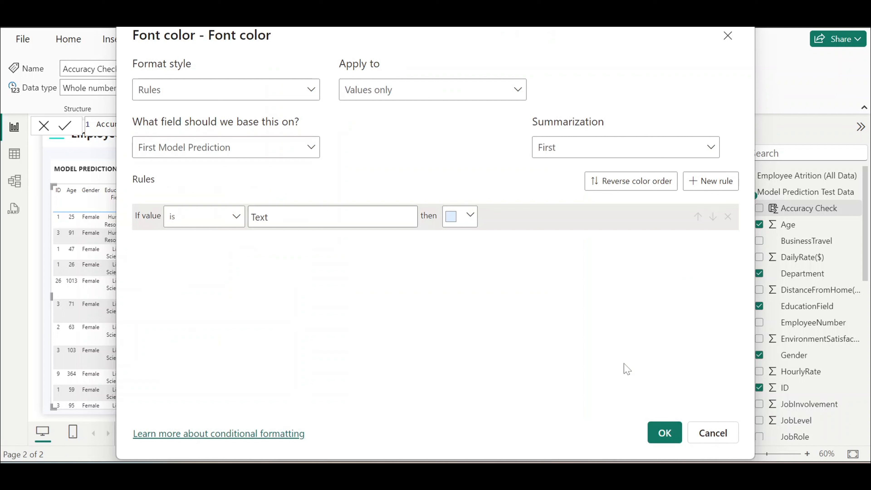
click(242, 154)
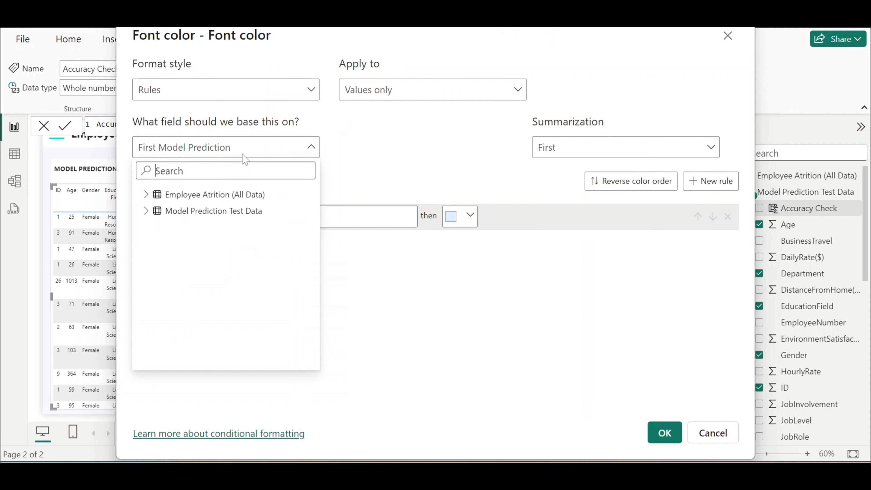
click(146, 212)
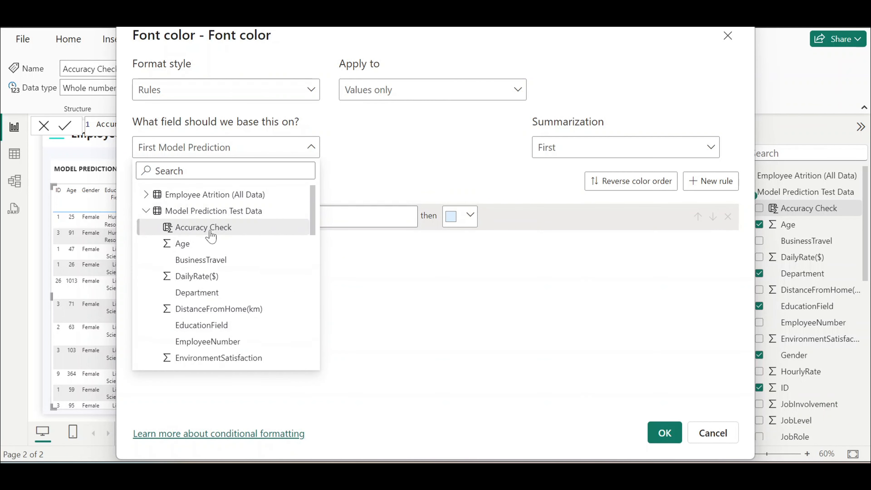
click(210, 228)
- Set the font color rule to white for number values >= 0 and < 1, and apply it
click(289, 224)
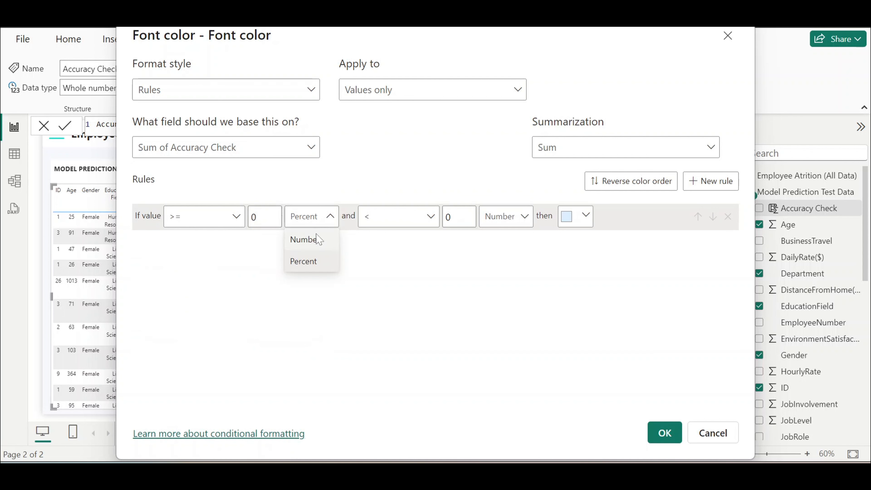
click(305, 238)
click(574, 220)
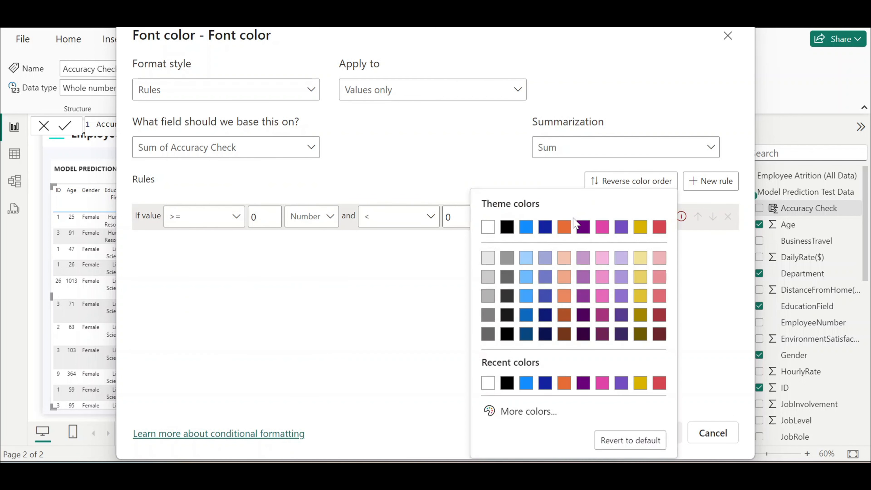
click(490, 228)
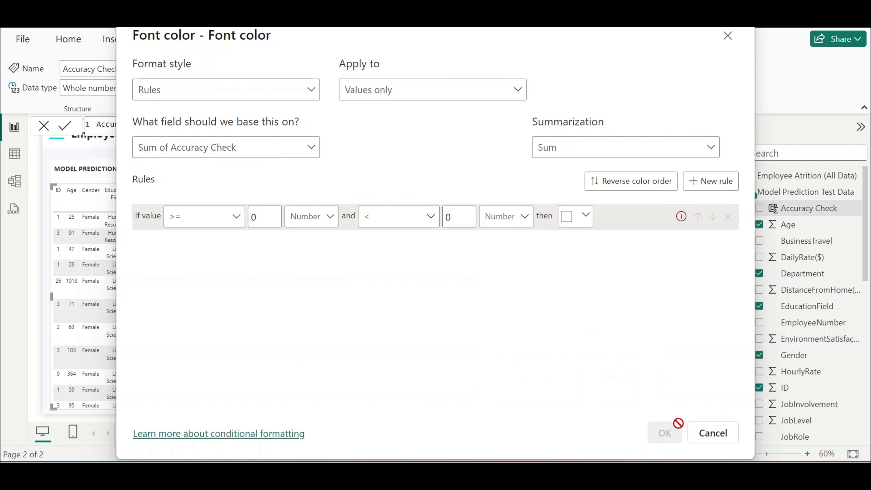
double_click(449, 216)
text(1)
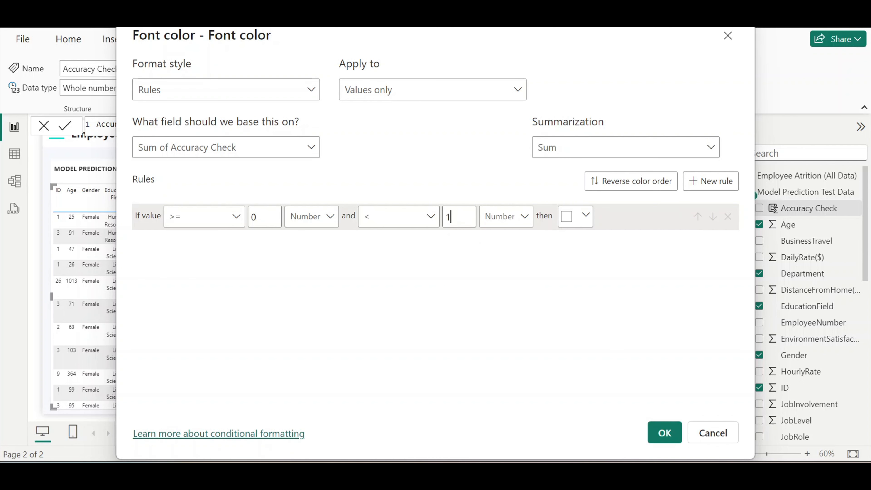
click(665, 433)
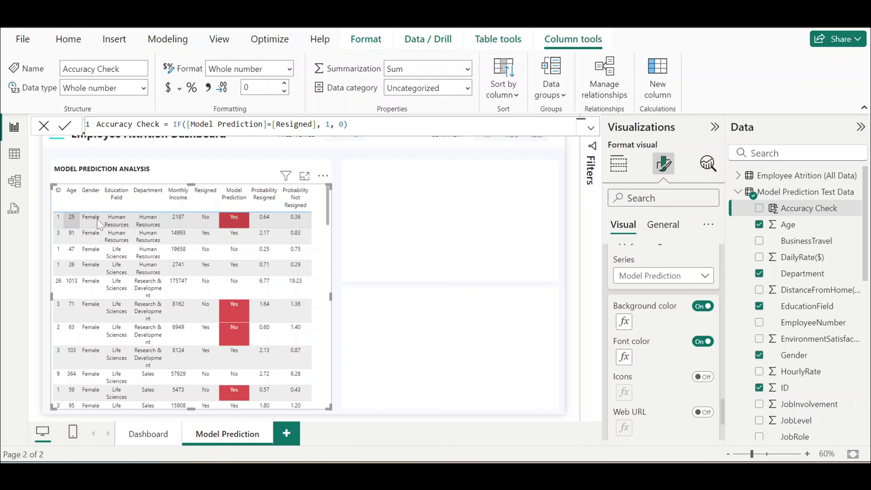
- Set the row padding in the table's grid options to 12, and deselect the table
scroll(662, 303, up, 10)
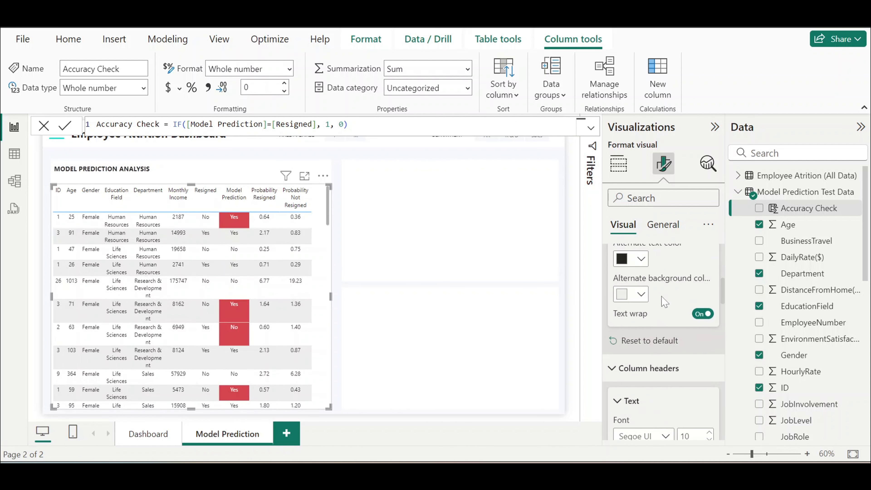
click(630, 313)
click(627, 286)
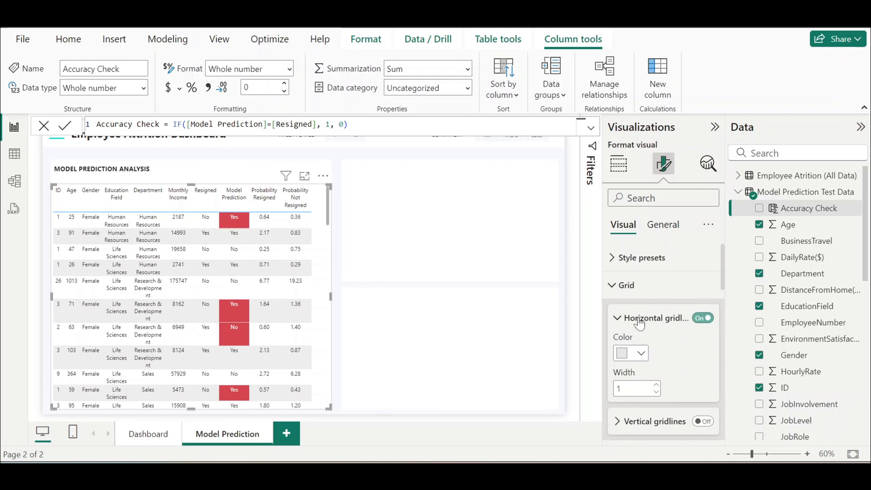
scroll(639, 334, down, 4)
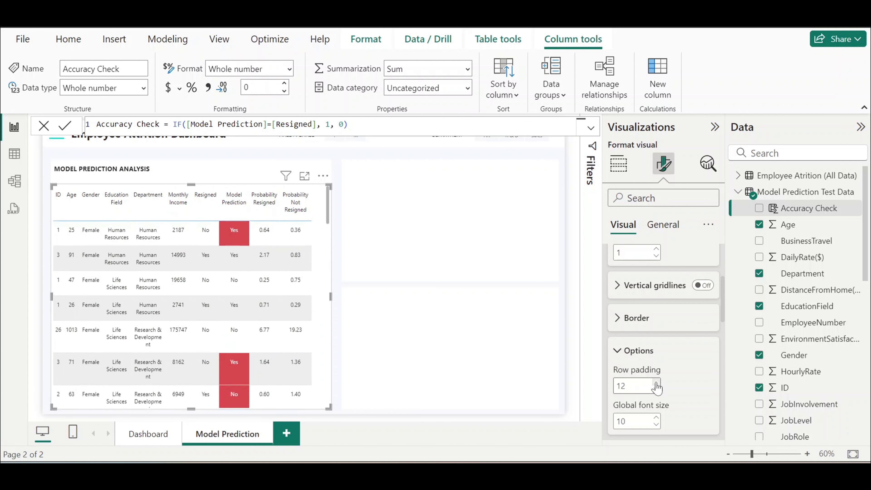
click(338, 245)
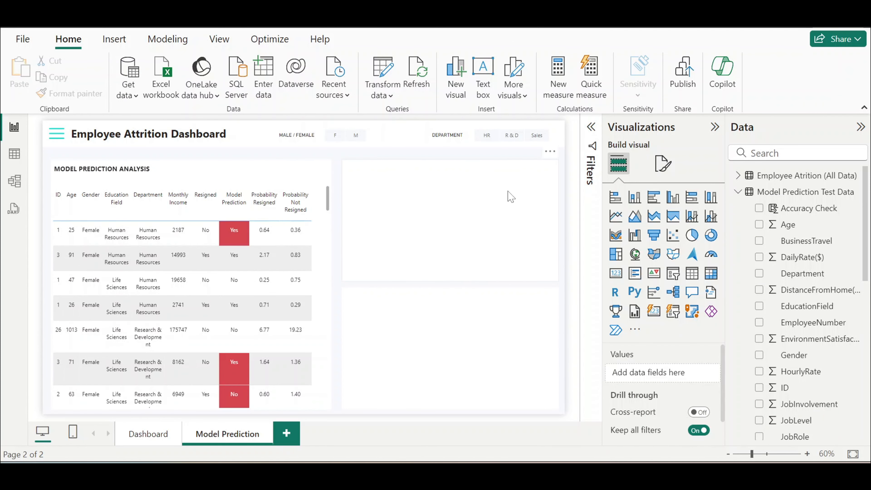
click(136, 183)
key(ctrl+v)
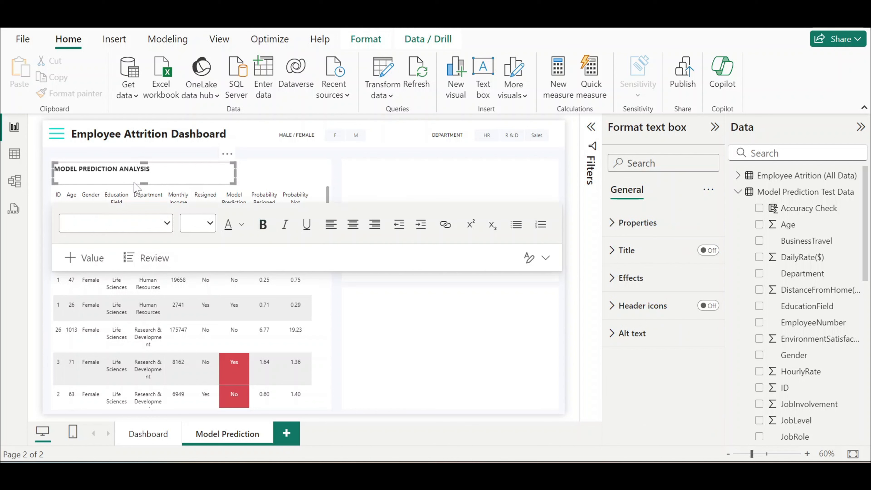
key(ctrl+z)
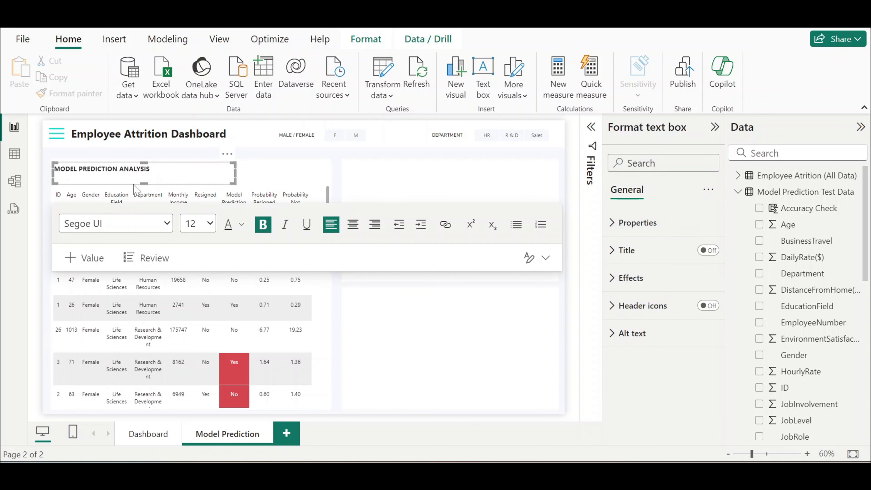
- Duplicate the MODEL PREDICTION ANALYSIS text box and place the copy at the top of the upper blank card beside the table
click(138, 186)
key(ctrl+c)
key(ctrl+v)
drag(232, 166, 517, 158)
- Change the copied heading's text to MODEL PREDICTION ACCURACY
click(441, 169)
drag(441, 169, 418, 169)
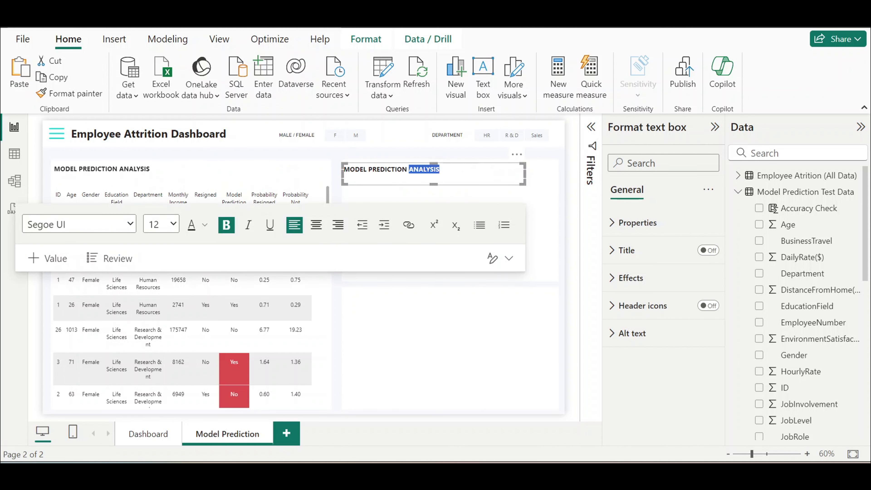
text(AC)
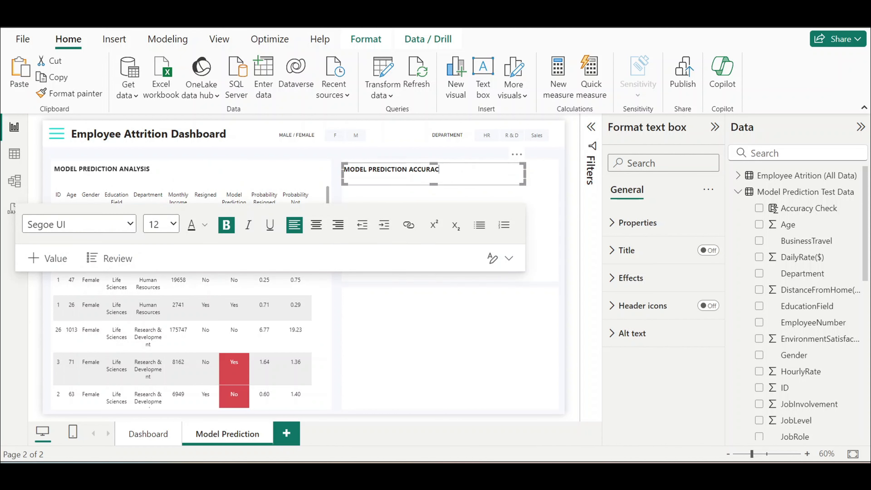
- Add a donut chart across the MODEL PREDICTION ACCURACY card, using Accuracy Check as both its values and legend
click(565, 217)
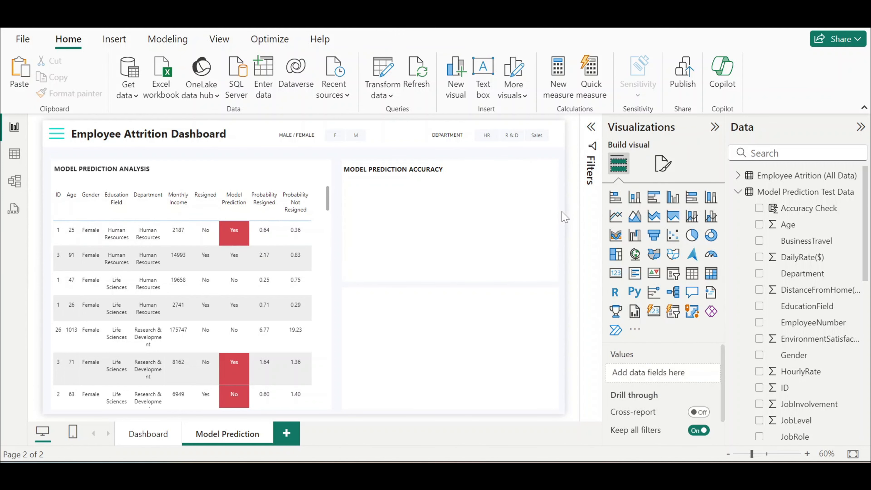
click(709, 240)
drag(154, 218, 420, 235)
drag(403, 296, 411, 279)
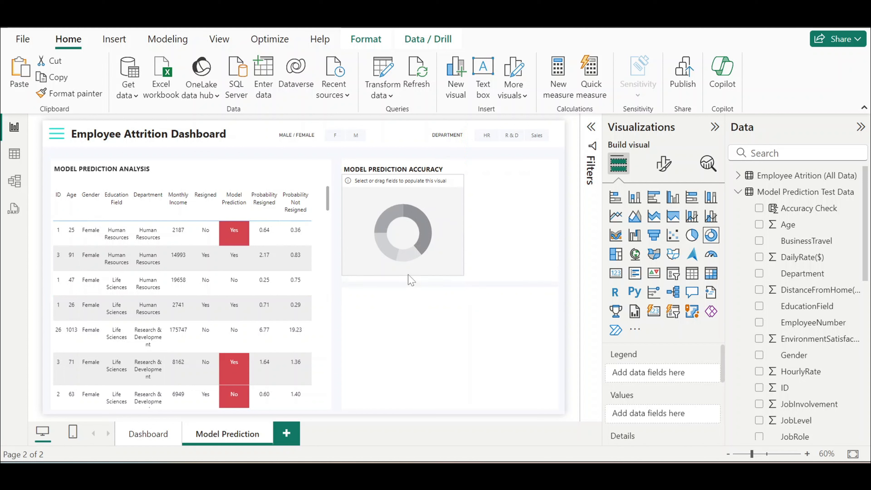
drag(464, 225, 549, 229)
drag(494, 233, 513, 234)
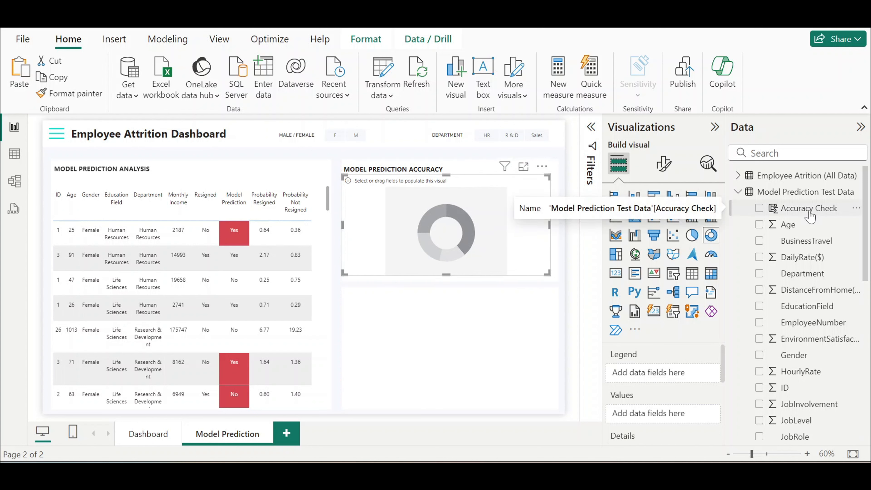
drag(809, 216, 673, 417)
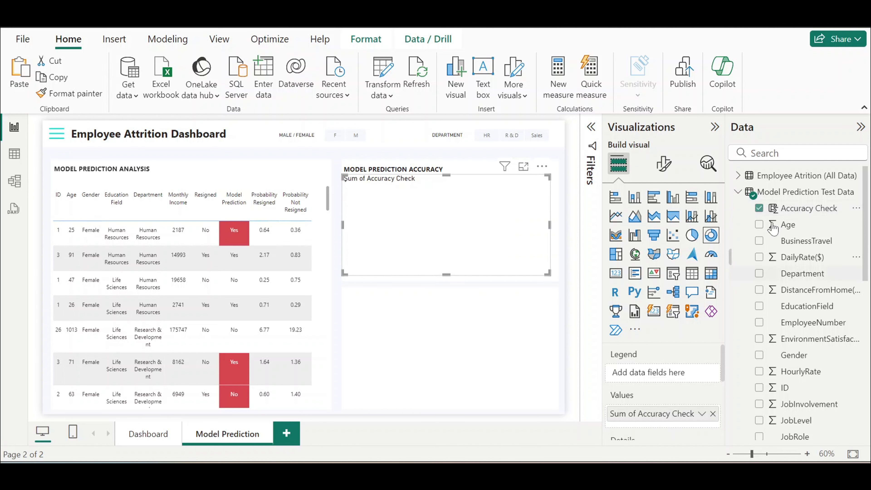
drag(796, 208, 666, 377)
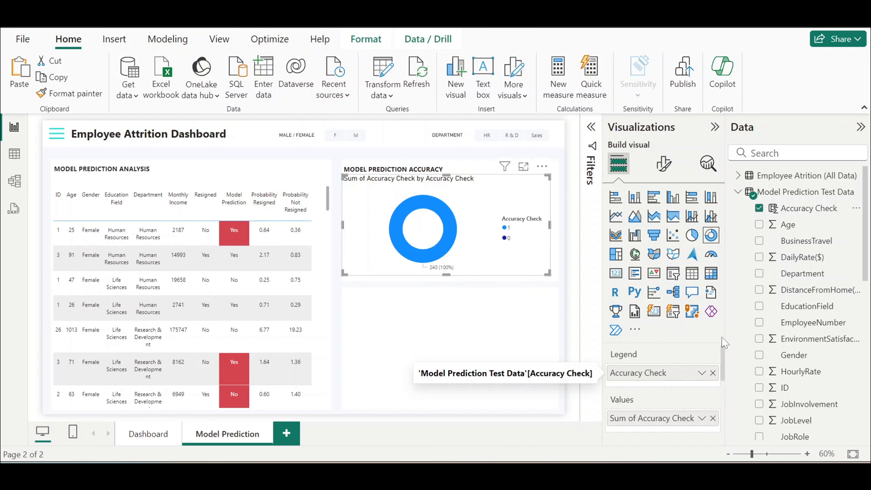
- Create a list-type group on the Accuracy Check field and put value 0 in a group named FALSE
right_click(802, 208)
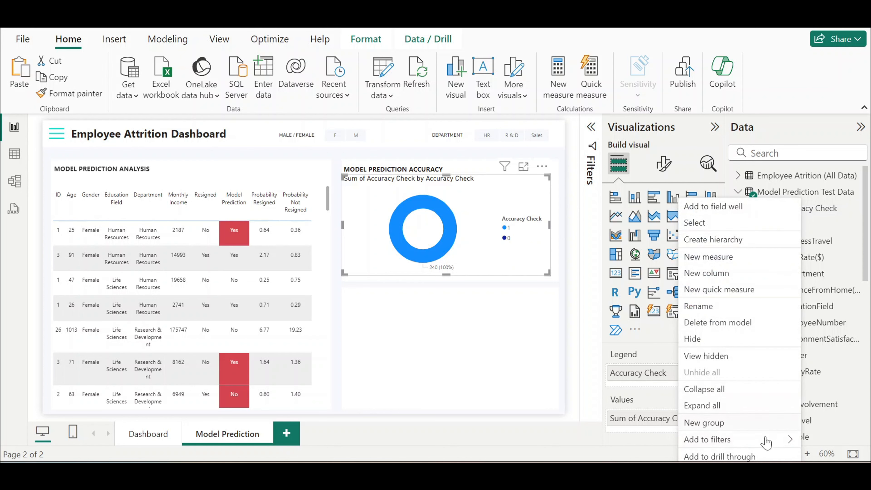
click(757, 426)
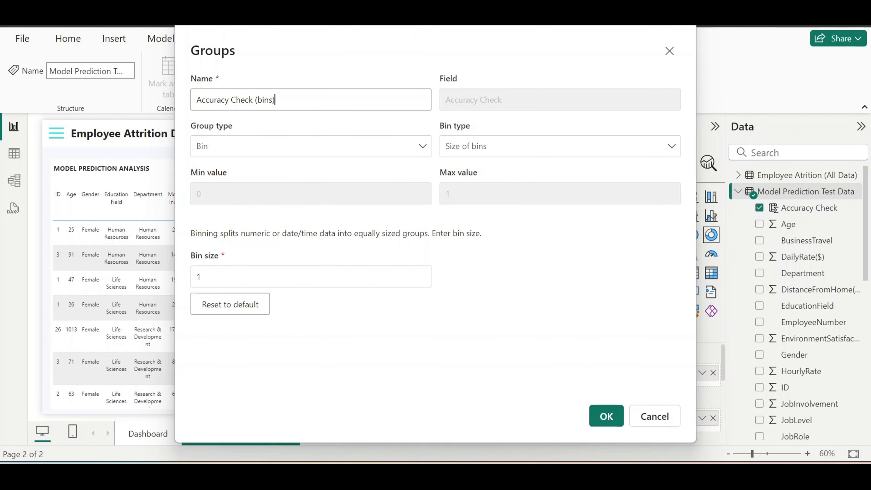
click(303, 152)
click(240, 173)
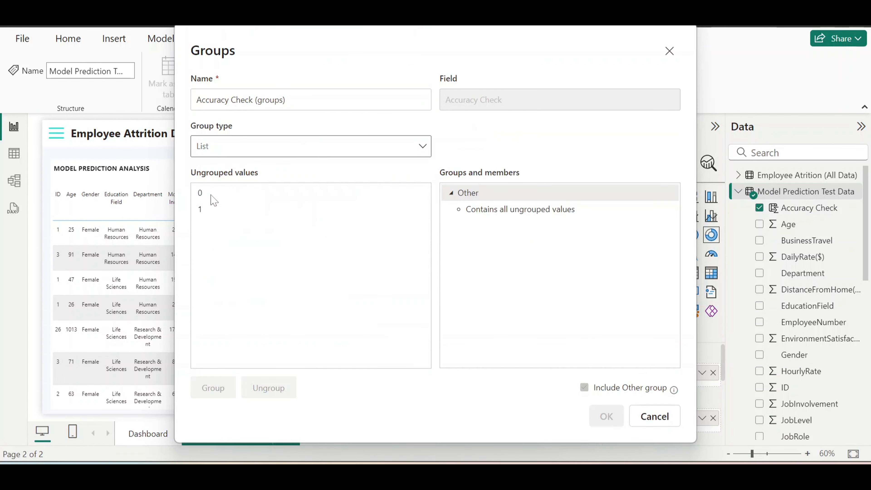
click(210, 195)
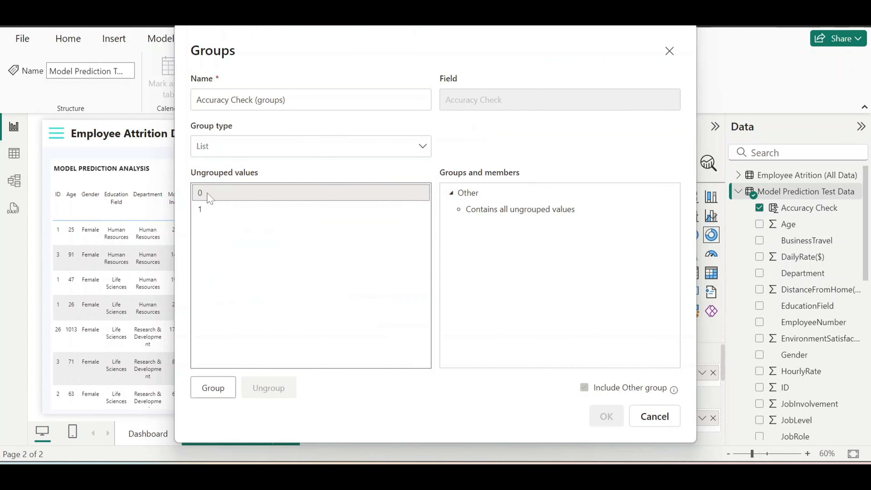
click(219, 394)
double_click(482, 198)
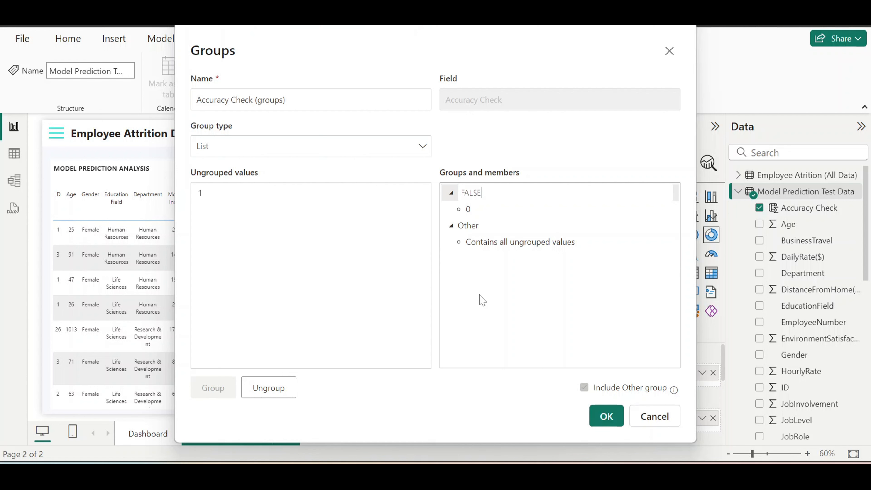
click(483, 300)
- Put value 1 in a group named TRUE and save the Accuracy Check groups
click(213, 196)
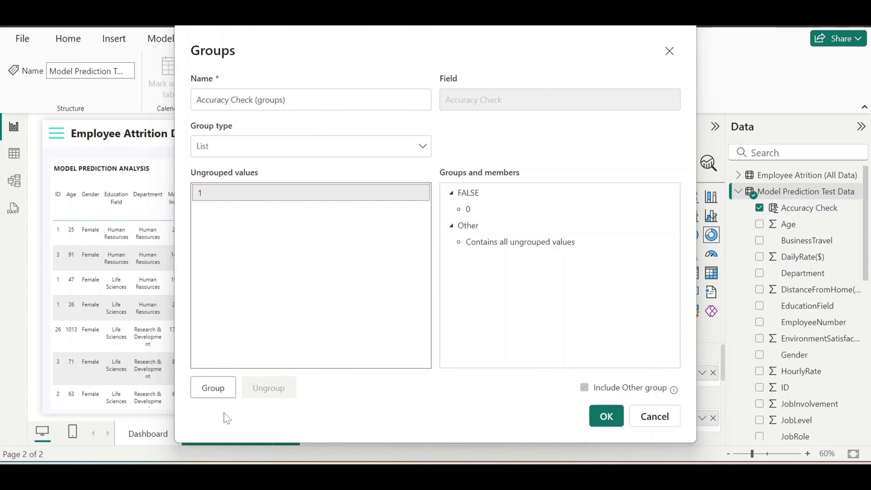
click(214, 390)
double_click(484, 196)
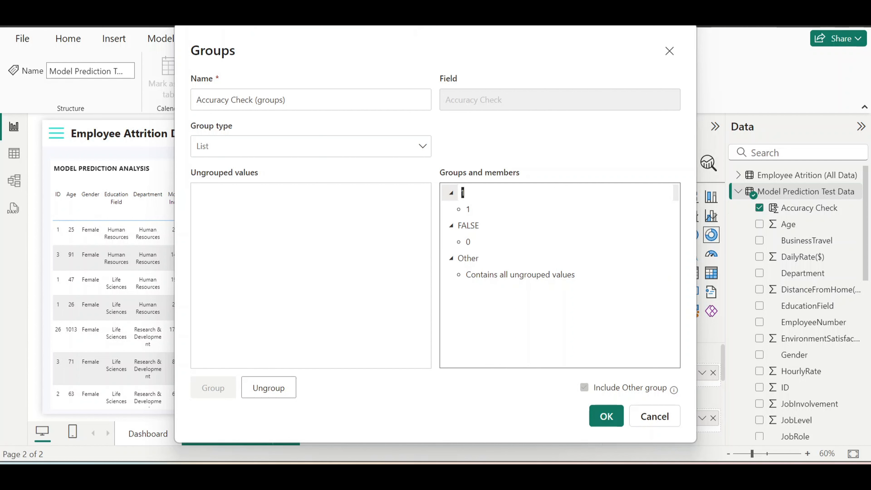
click(555, 337)
click(609, 414)
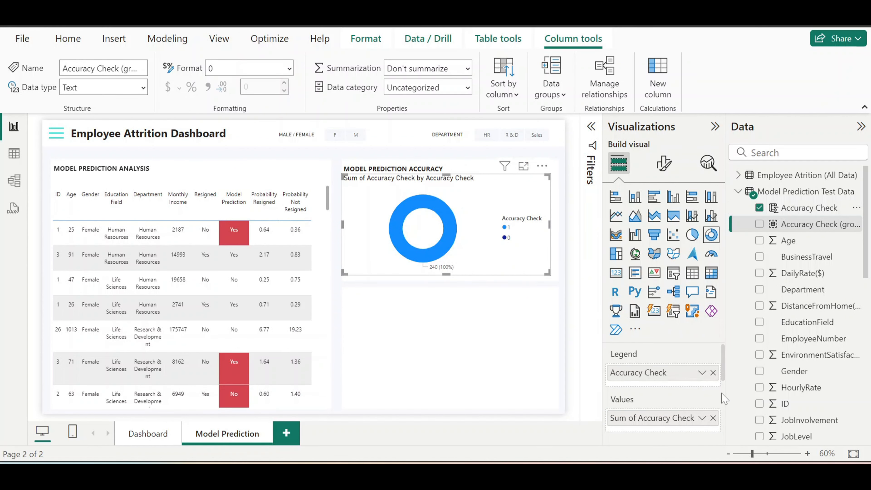
- Replace the donut chart's legend field with Accuracy Check (groups) and rename it for this visual to Accuracy Check
click(713, 373)
drag(817, 226, 678, 376)
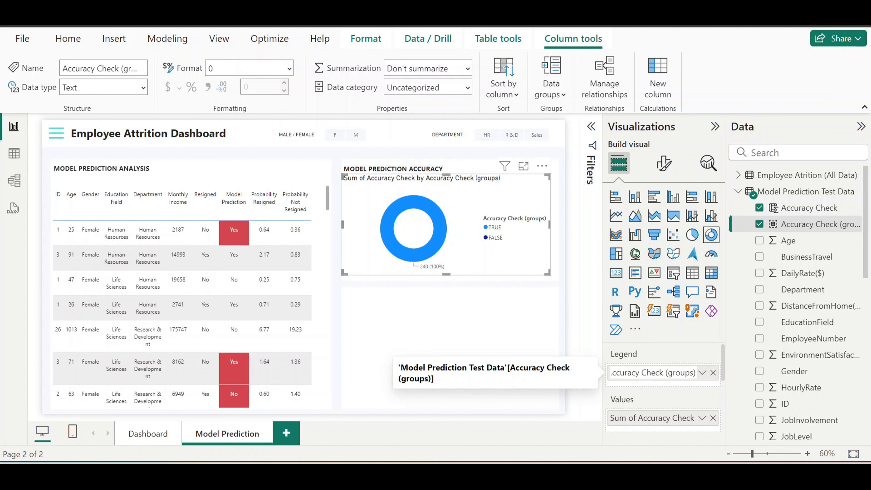
key(ctrl+shift+Left)
key(BackSpace)
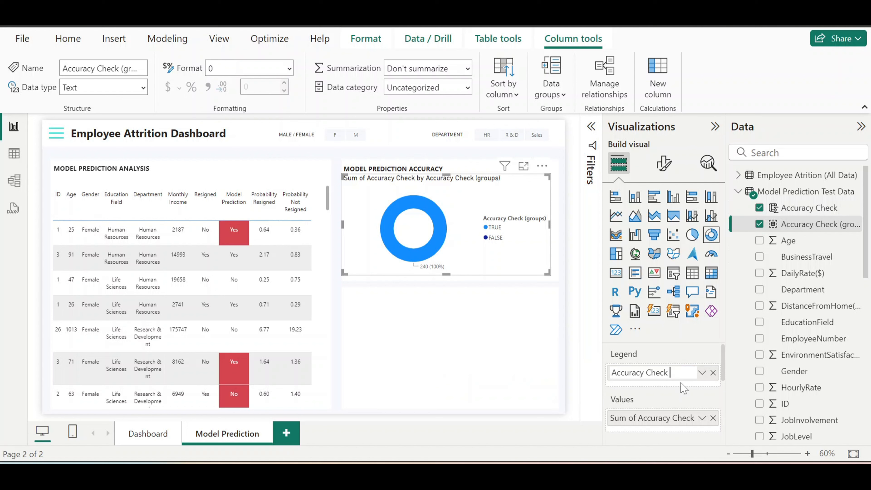
key(Return)
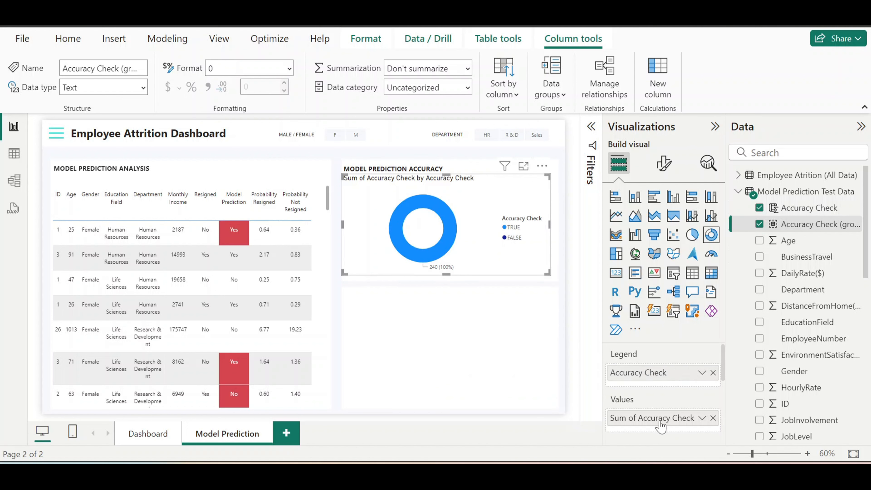
- Summarize the donut chart's Accuracy Check values by count and turn off the chart's title
click(702, 419)
click(764, 333)
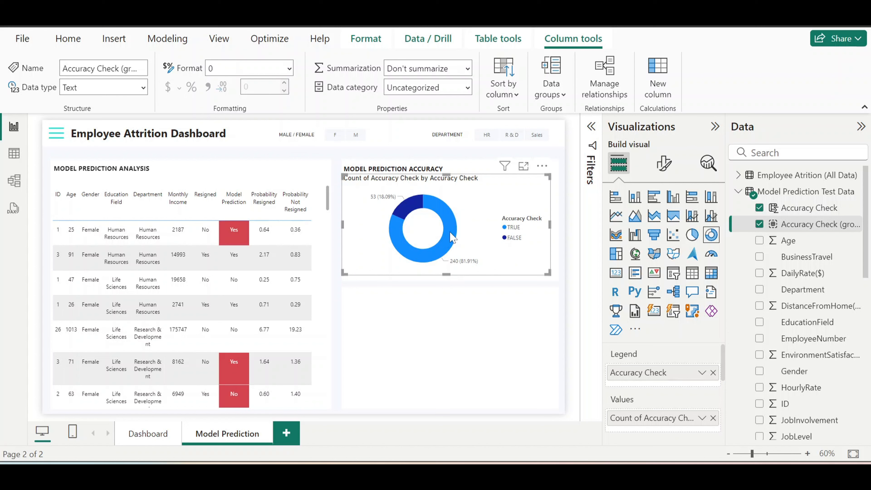
click(663, 164)
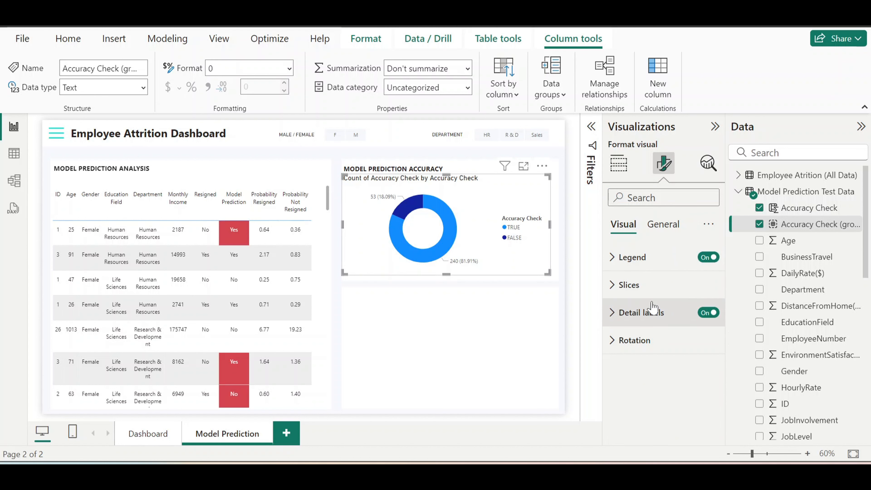
click(664, 224)
click(709, 285)
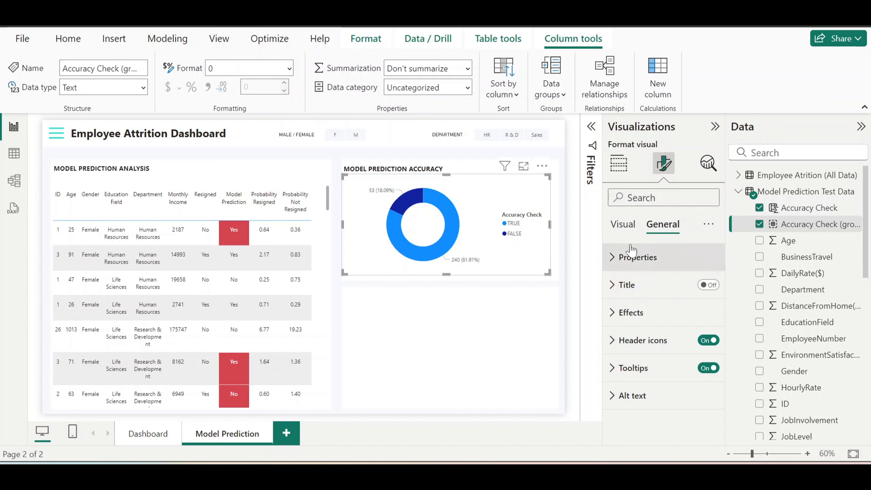
- Color the donut chart's TRUE slice turquoise and its FALSE slice gray, using the recent colors
click(629, 229)
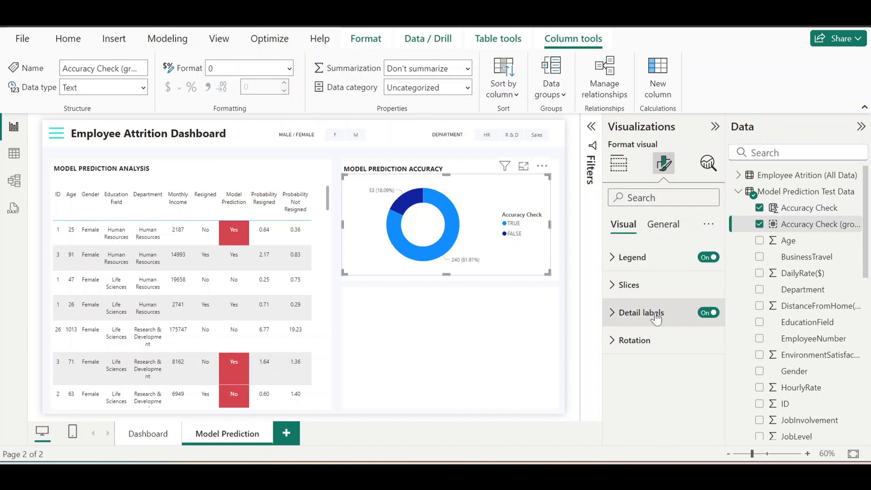
click(662, 296)
click(638, 357)
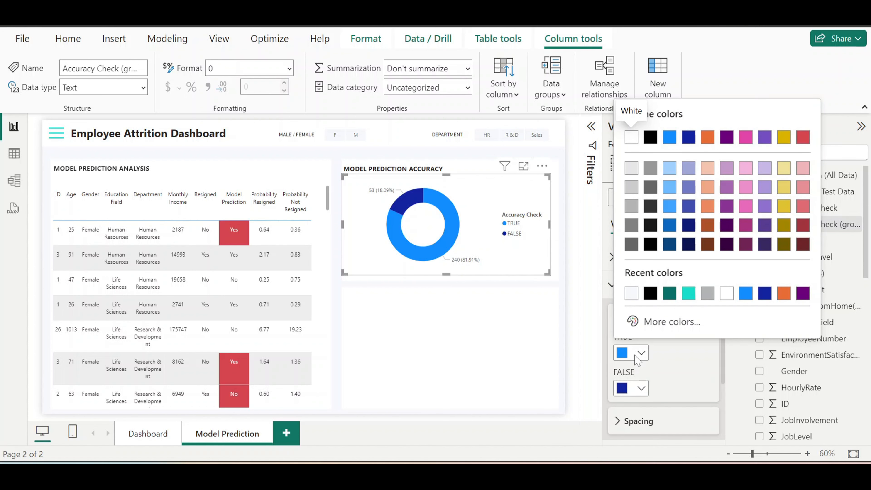
click(688, 298)
click(641, 387)
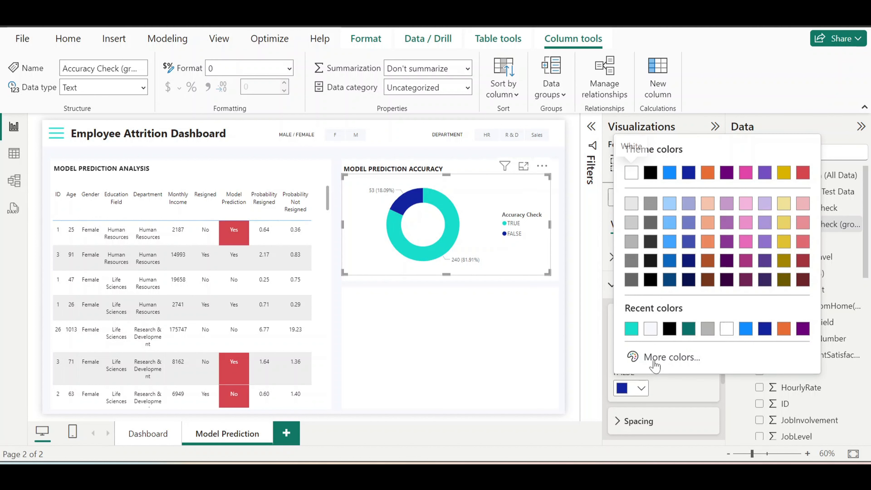
click(708, 330)
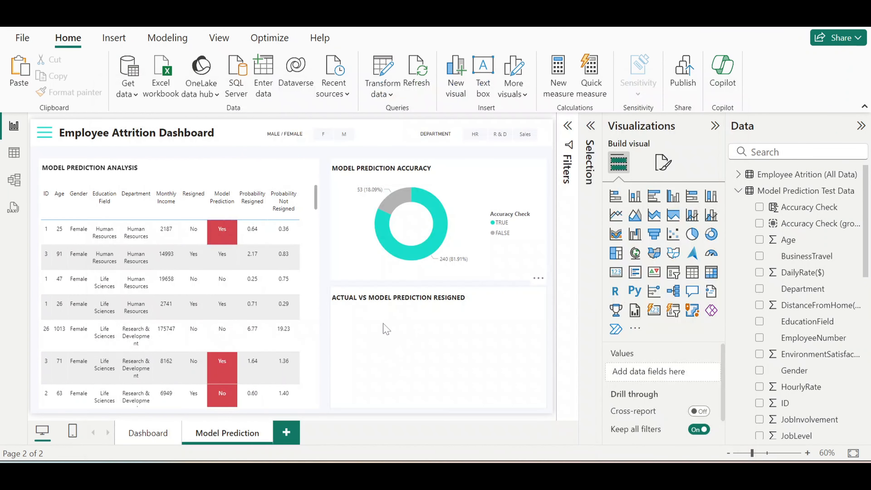
- Insert a stacked column chart and fit it into the left half of the card below ACTUAL VS MODEL PREDICTION RESIGNED
click(635, 196)
drag(154, 223, 416, 355)
drag(453, 293, 432, 310)
- Put Resigned from Model Prediction Test Data on the column chart's X-axis and its count on the Y-axis
click(775, 152)
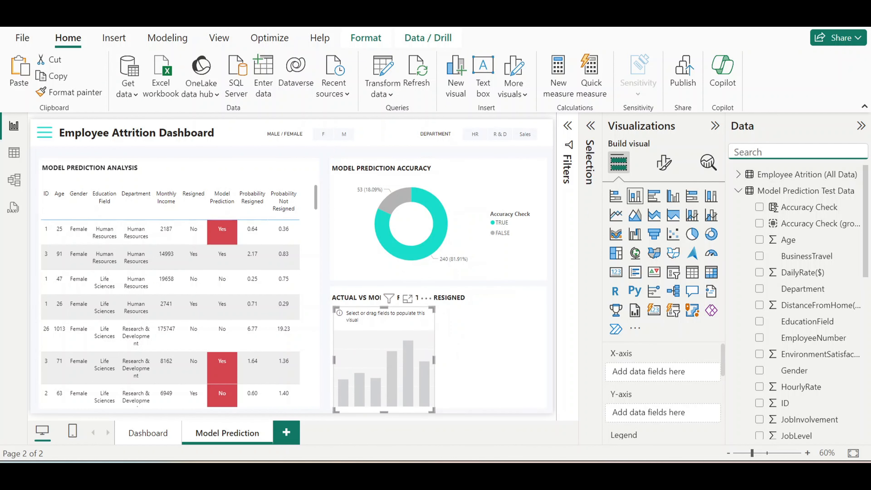
text(resigne)
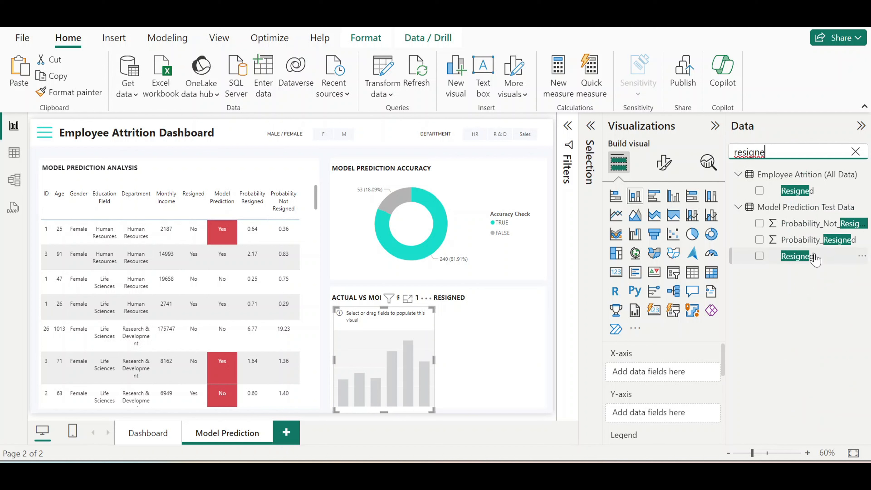
click(826, 256)
drag(830, 265, 678, 418)
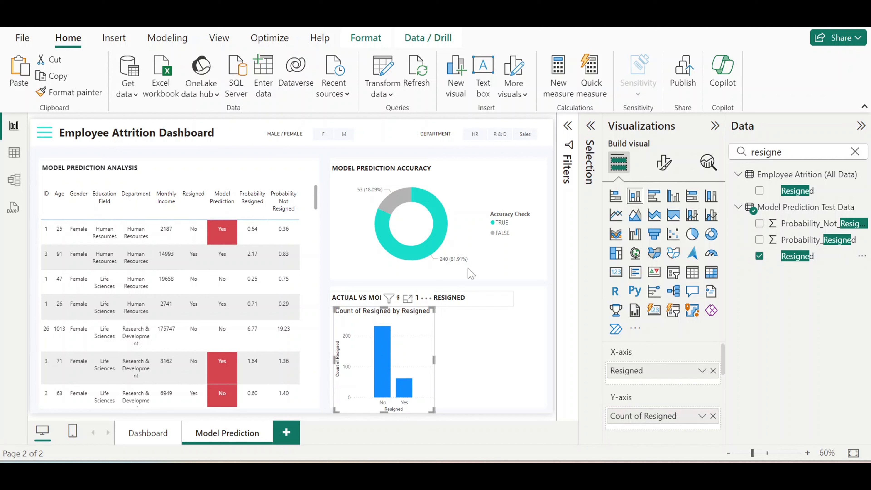
- Turn off the X-axis title of the Resigned column chart
click(666, 163)
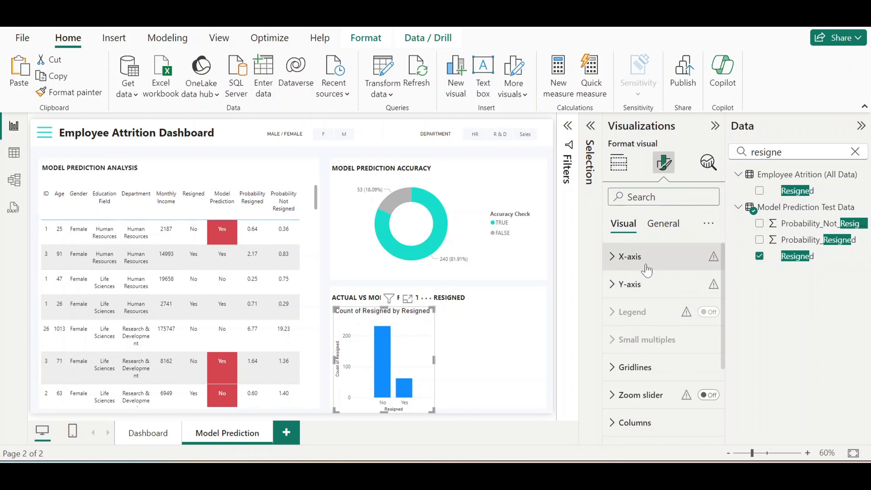
click(669, 258)
scroll(676, 326, down, 3)
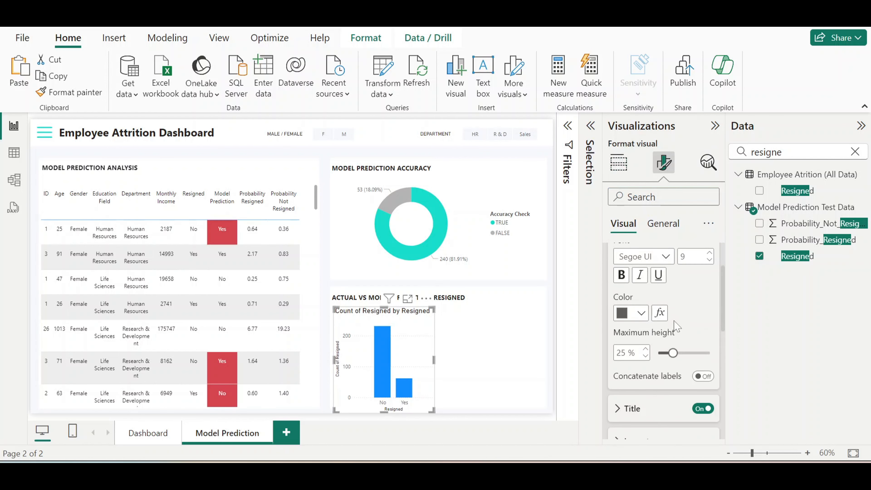
scroll(675, 326, down, 3)
click(703, 273)
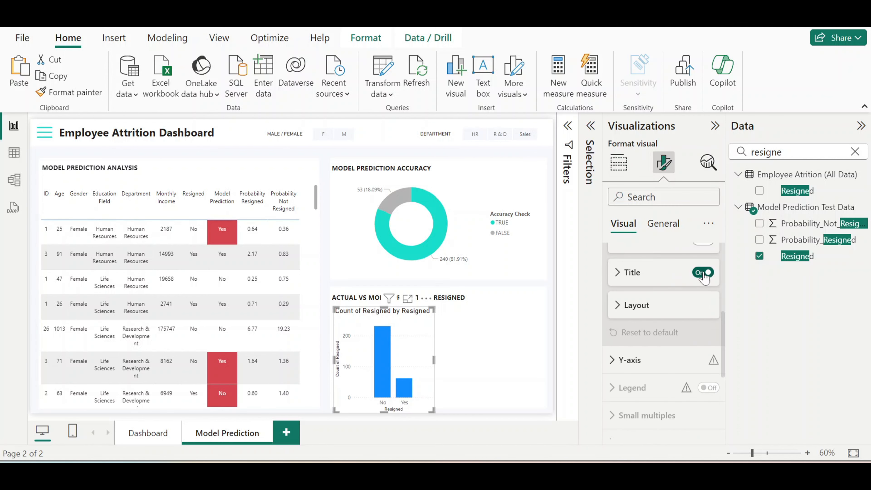
- Turn off the Y-axis values and Y-axis title of the Resigned column chart
click(630, 360)
scroll(635, 371, down, 2)
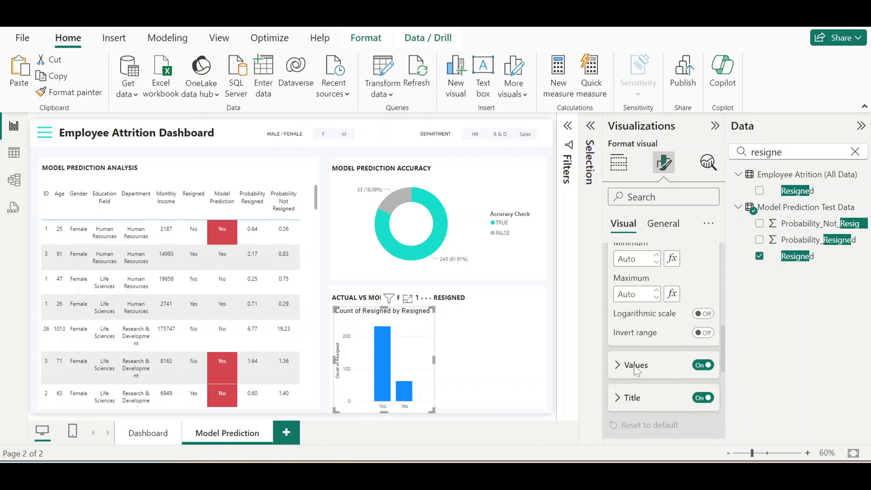
click(703, 330)
click(704, 363)
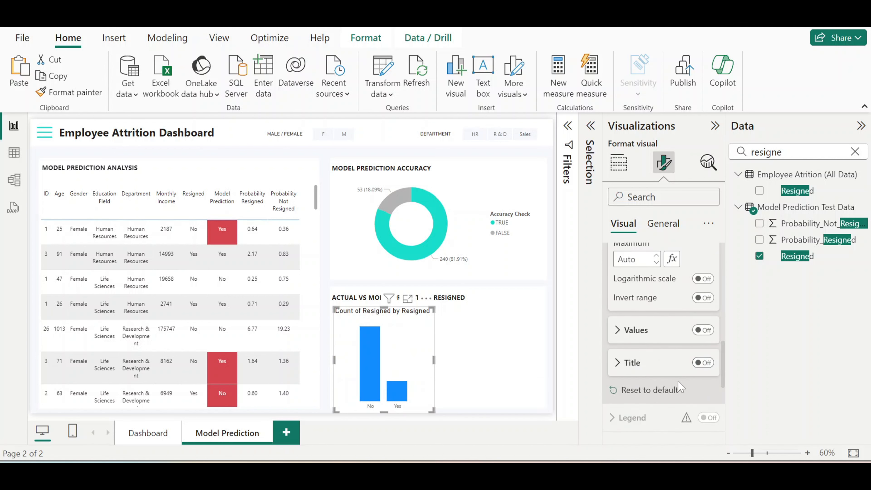
scroll(637, 274, up, 5)
click(637, 253)
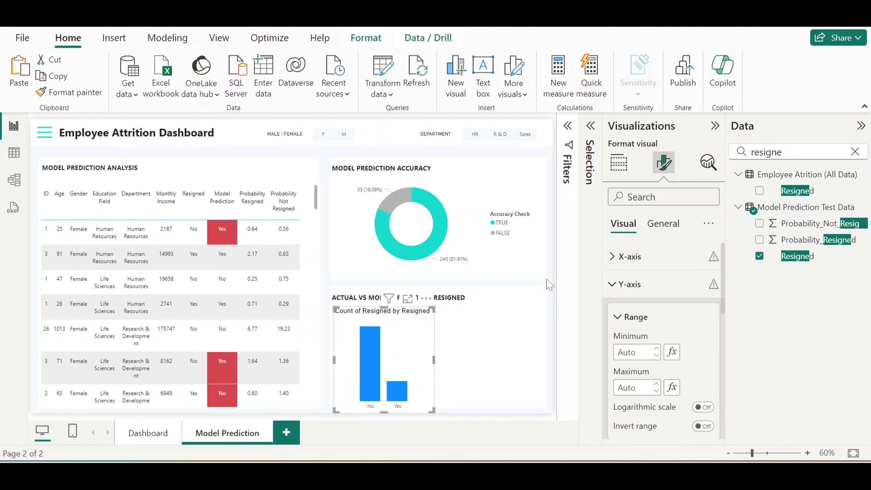
- Turn off the Resigned column chart's title and return to its visual-specific formatting options
click(677, 230)
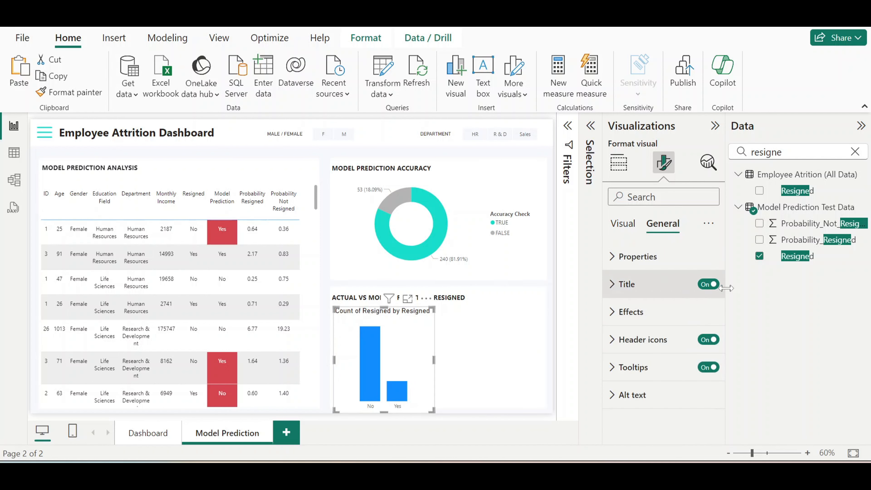
click(708, 284)
click(623, 224)
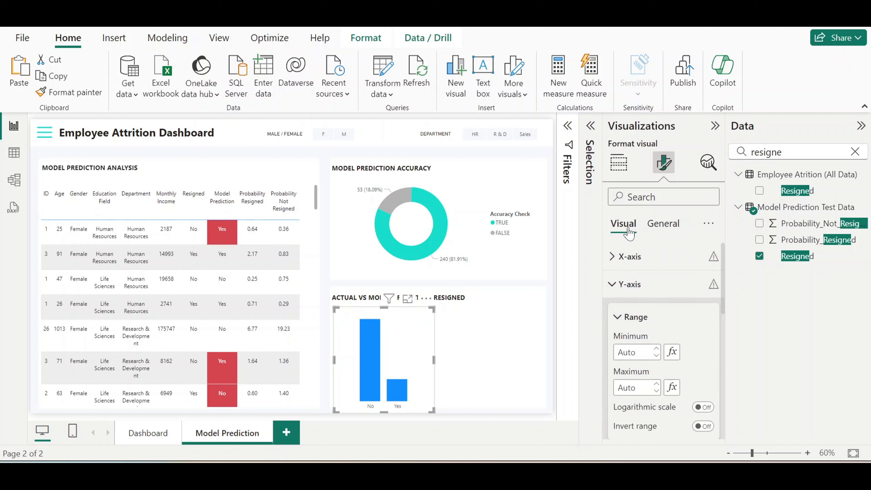
click(630, 284)
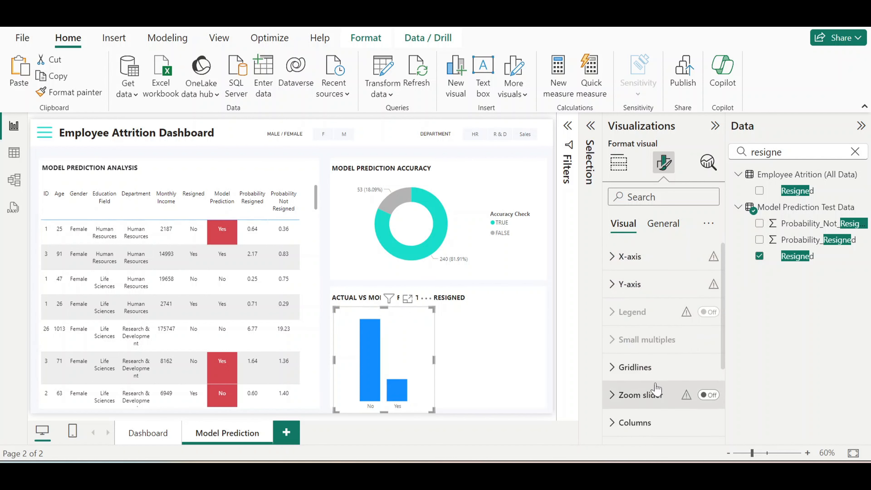
- Color the No column turquoise and the Yes column light gray in the Resigned column chart
click(635, 422)
scroll(660, 369, down, 2)
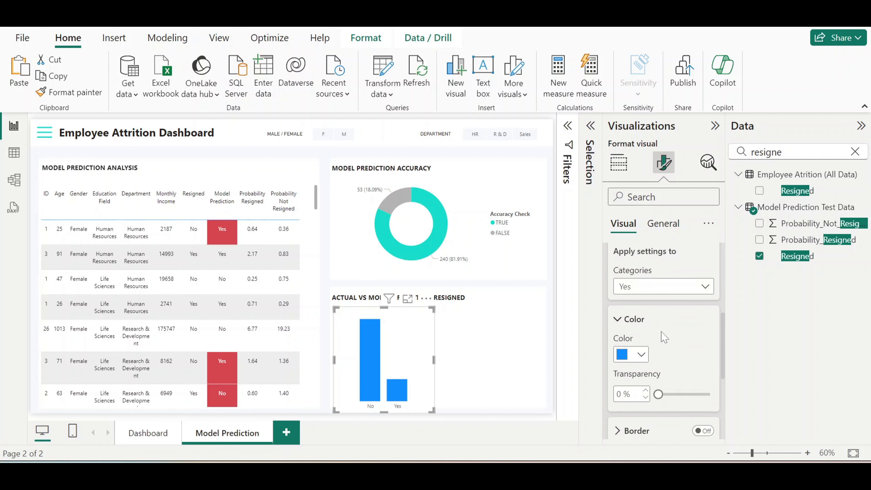
click(671, 289)
click(660, 320)
click(632, 354)
click(656, 296)
click(662, 292)
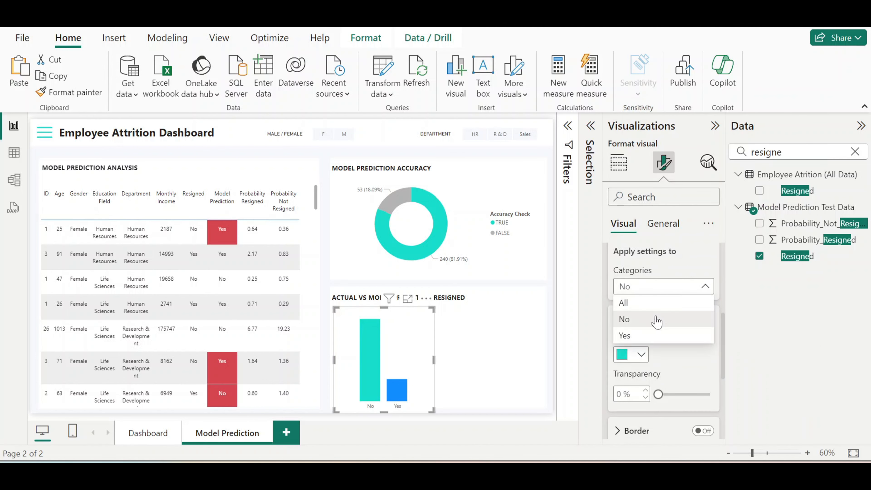
click(650, 334)
click(640, 354)
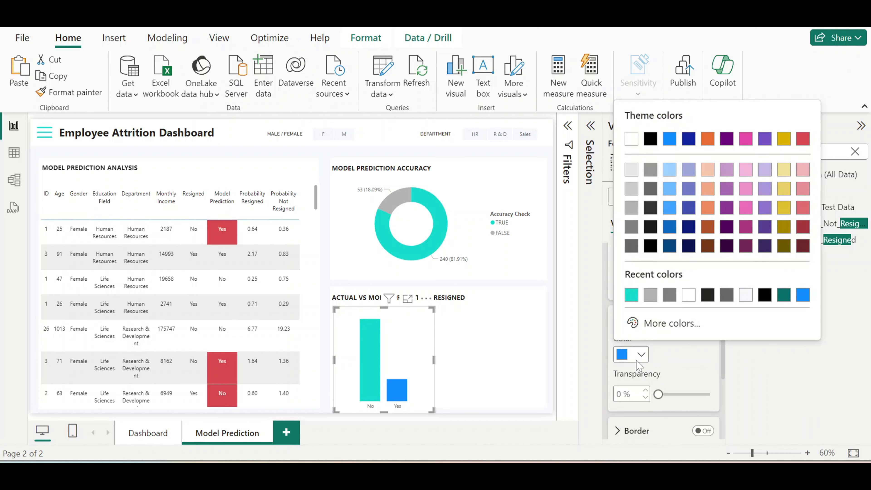
click(651, 295)
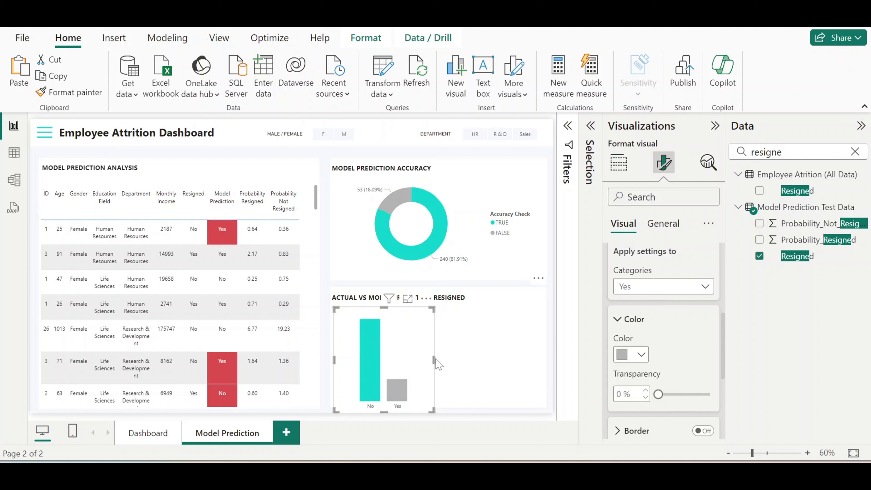
- Narrow the Resigned column chart slightly, duplicate it, and place the copy to its right inside the Actual vs Model Prediction Resigned card
drag(432, 360, 498, 356)
key(ctrl+c)
key(ctrl+v)
- Replace the copied chart's fields with Model Prediction on the X-axis and the count of Model Prediction on the Y-axis
click(615, 169)
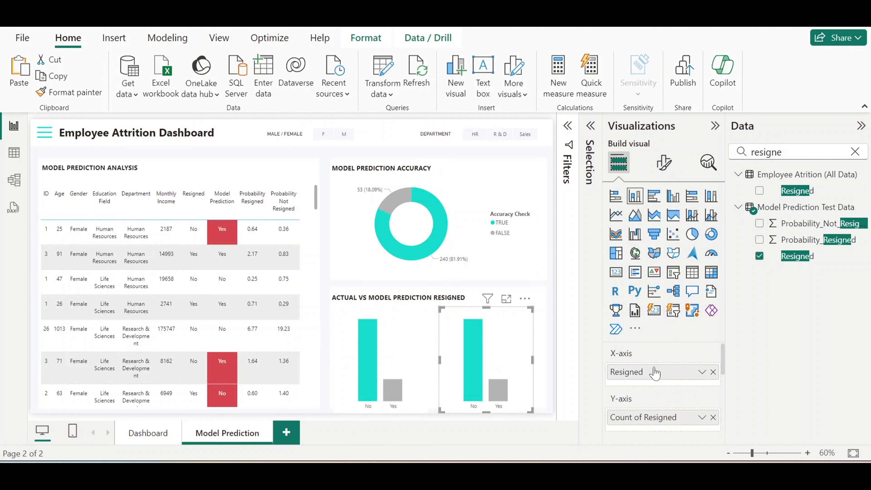
click(714, 371)
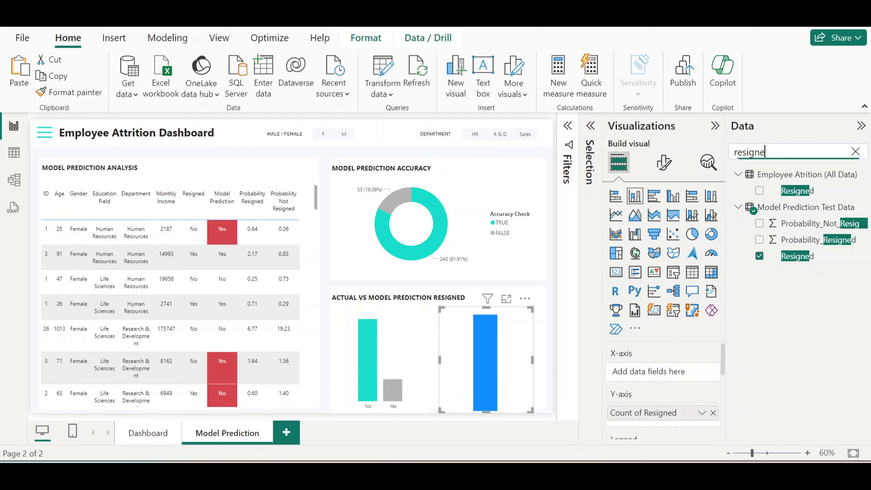
double_click(767, 152)
text(model)
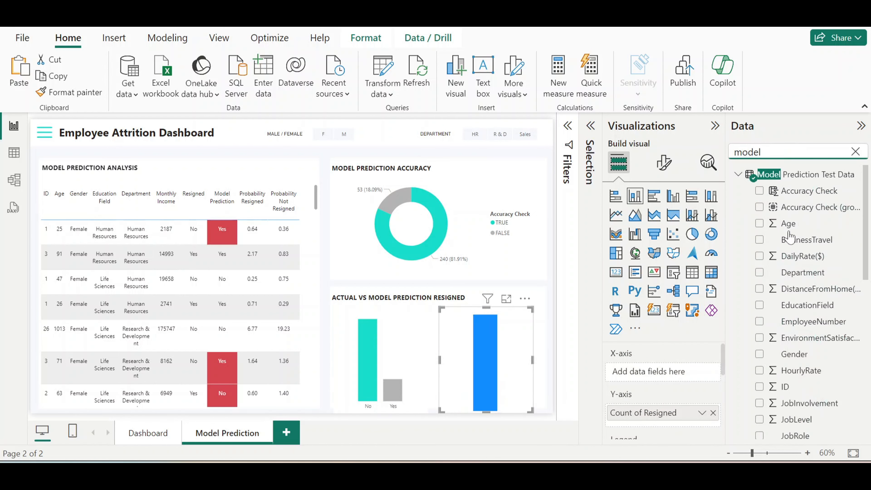
scroll(789, 237, down, 8)
drag(816, 213, 700, 378)
click(714, 413)
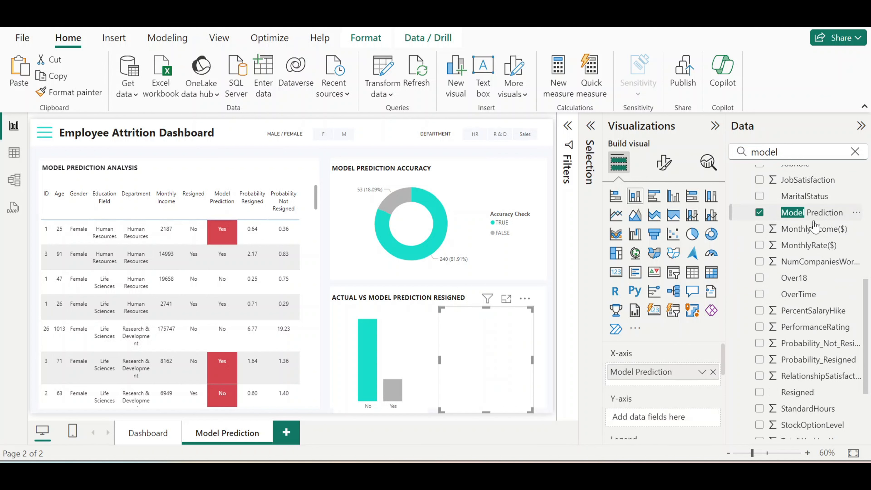
drag(814, 216, 679, 416)
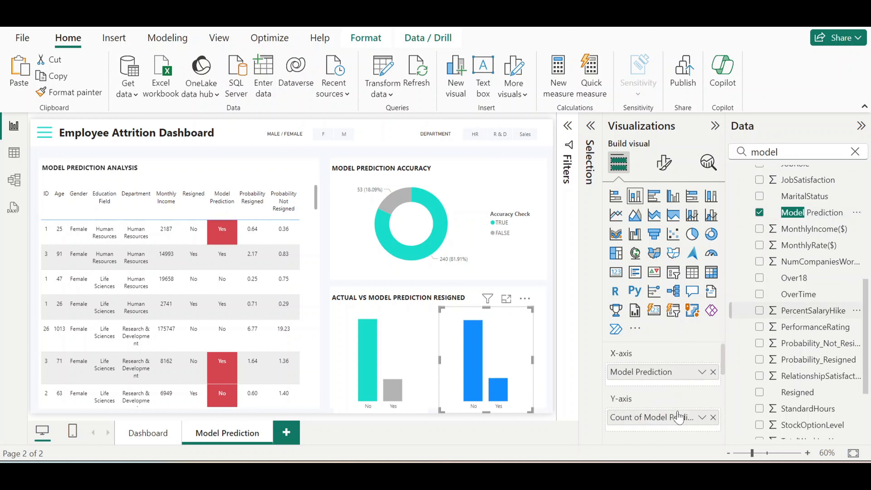
- Color the No column turquoise and the Yes column light gray in the Model Prediction column chart
click(664, 162)
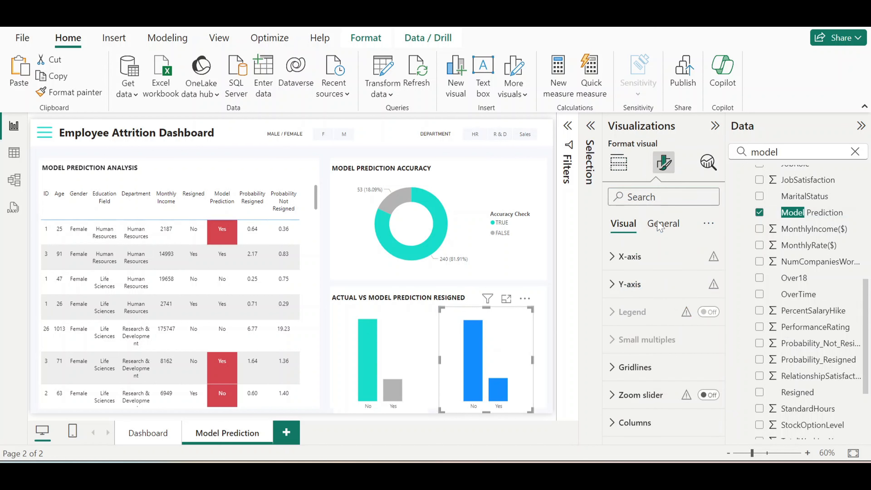
click(634, 421)
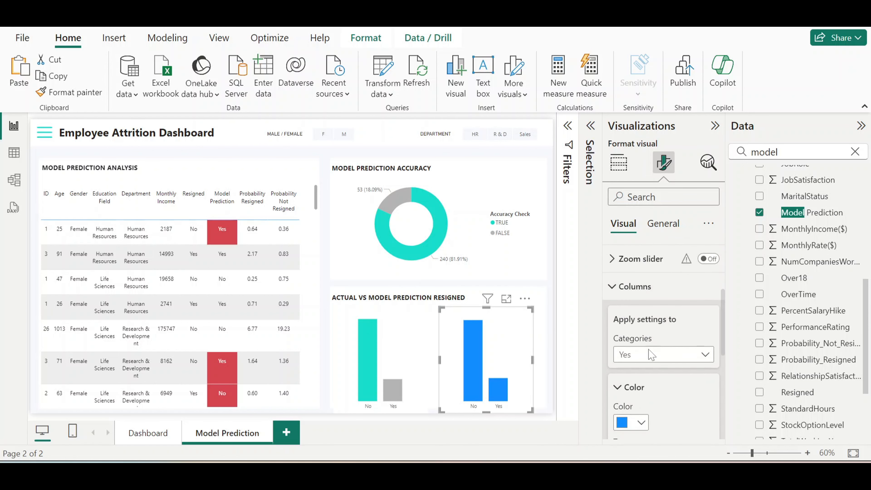
scroll(651, 355, down, 2)
click(652, 287)
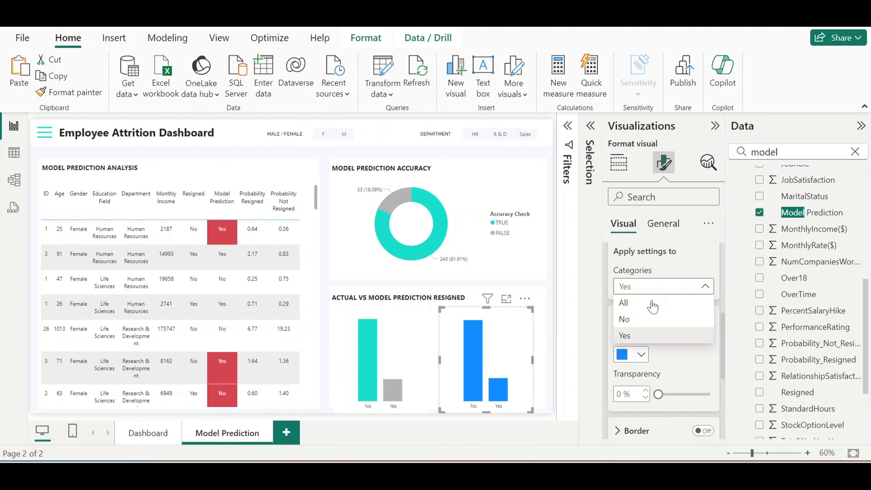
click(649, 319)
click(641, 355)
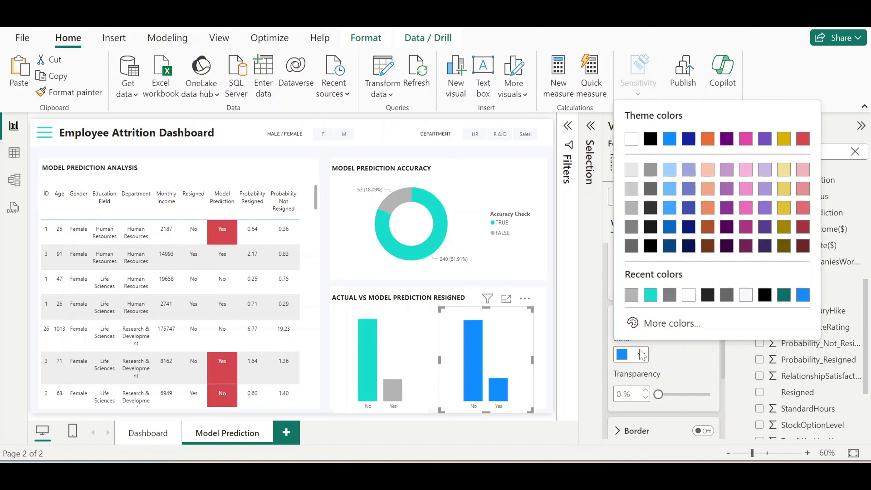
click(651, 295)
click(652, 286)
click(652, 335)
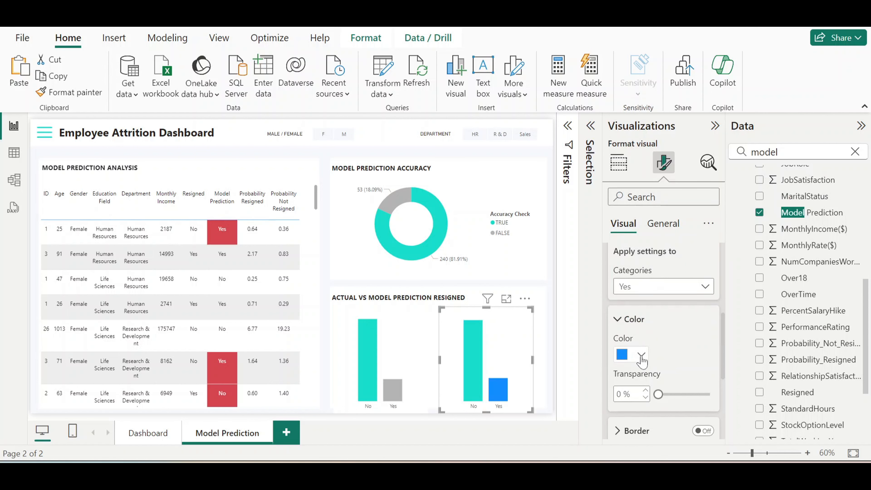
click(642, 355)
click(655, 295)
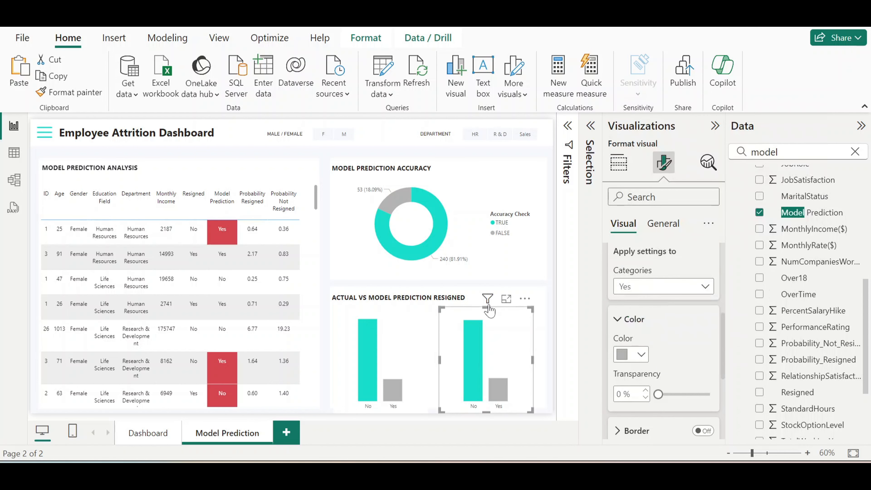
- Shift the Model Prediction column chart slightly right to widen the gap between the two column charts
drag(488, 307, 488, 318)
drag(488, 317, 490, 313)
drag(520, 355, 527, 356)
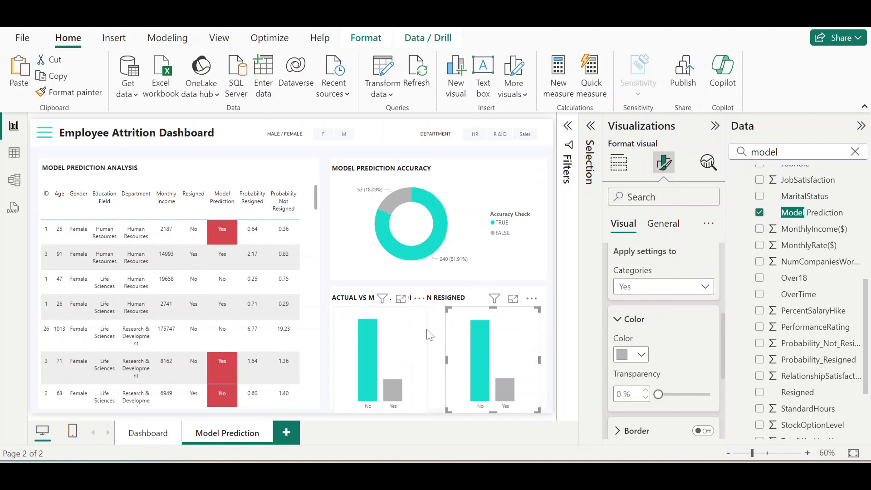
- Insert a line shape and position it between the two column charts
click(113, 38)
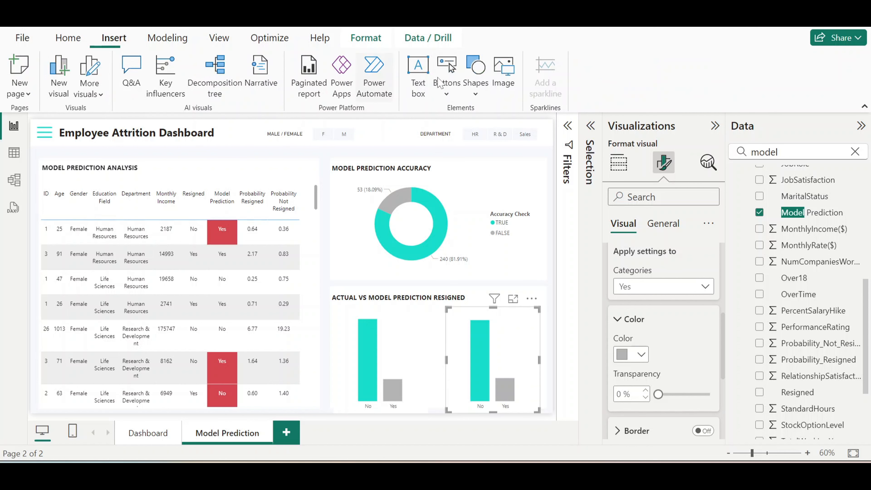
click(475, 90)
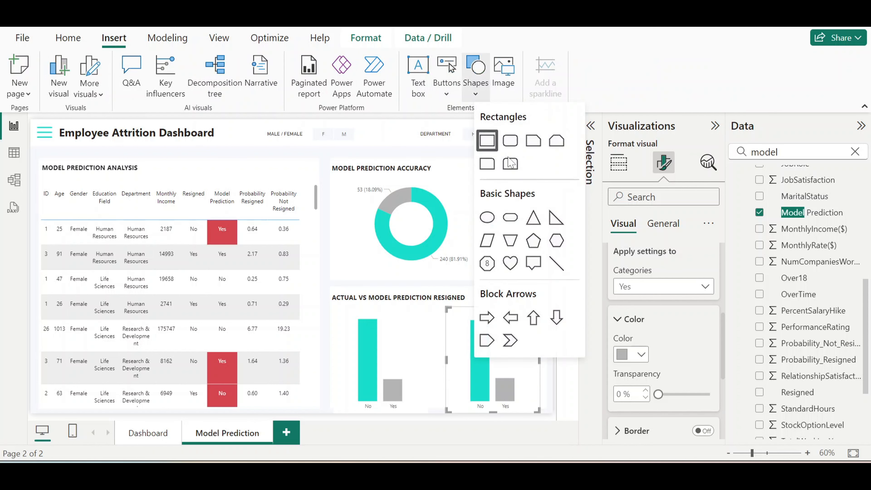
click(559, 263)
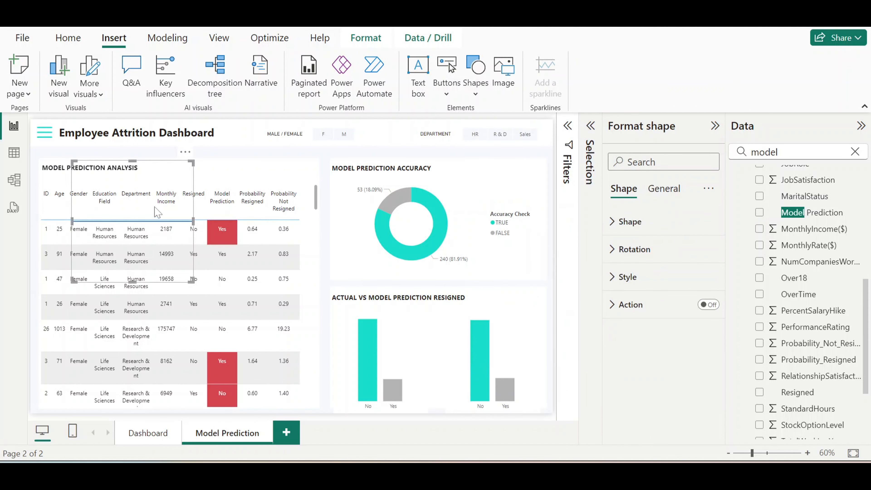
drag(159, 213, 465, 338)
- Rotate the line 90° so it stands vertically and shorten it to start below the card's title
click(634, 250)
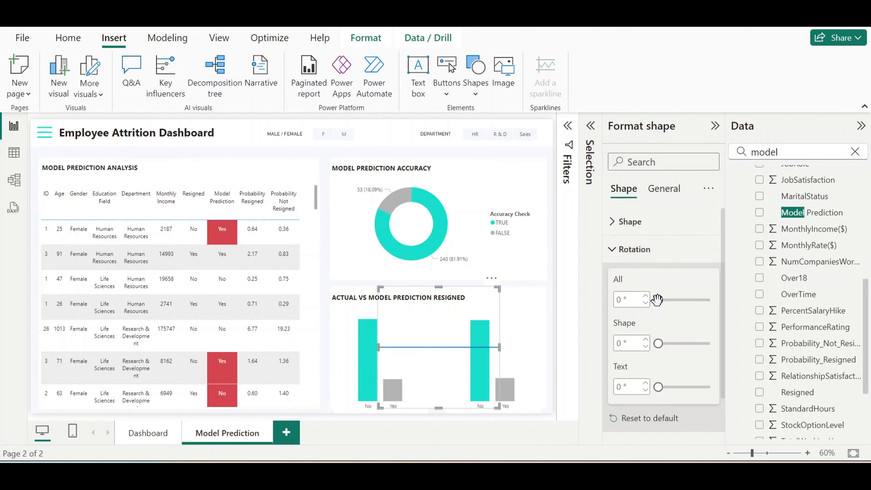
drag(659, 299, 671, 300)
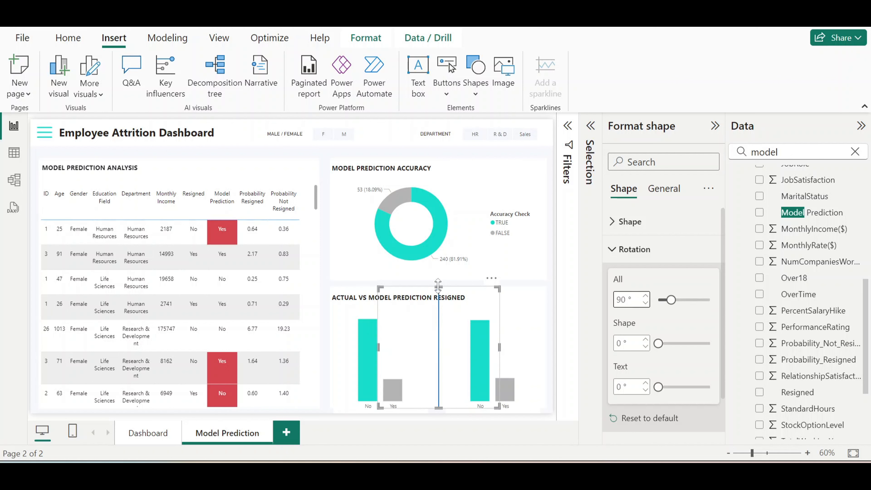
drag(439, 286, 450, 354)
click(635, 249)
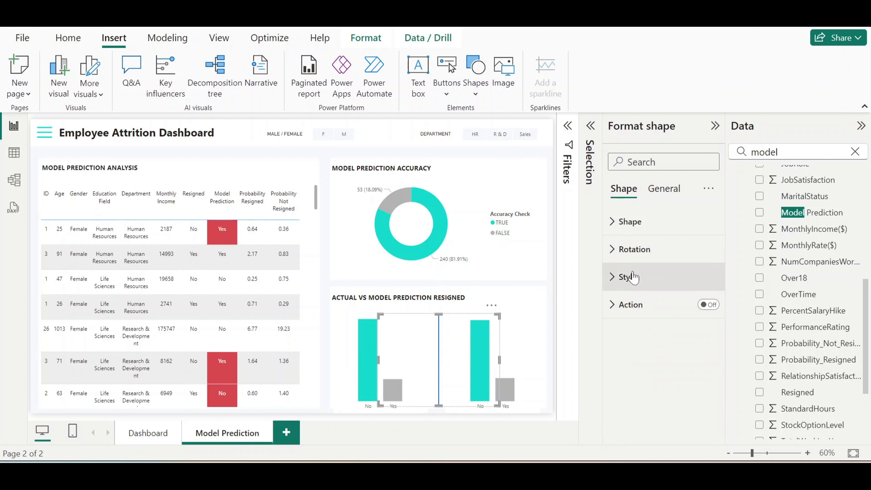
- Change the vertical divider line's border color to turquoise
click(633, 277)
scroll(633, 277, down, 4)
click(632, 284)
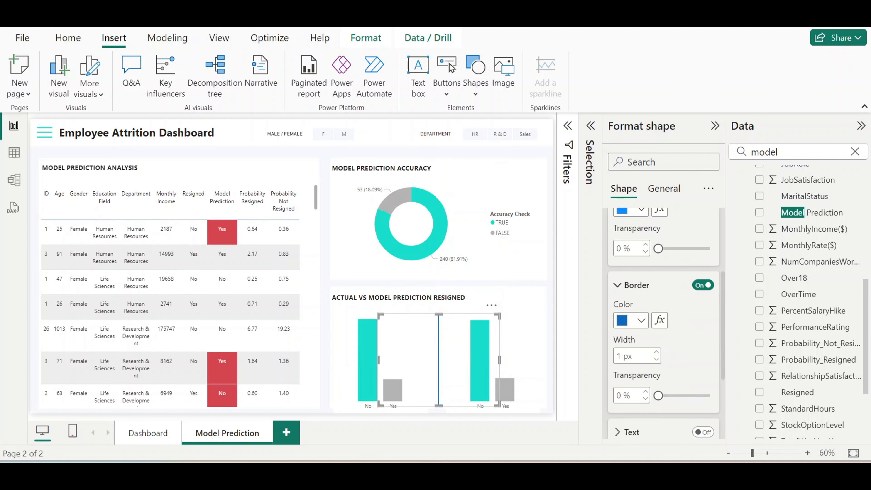
click(641, 320)
click(653, 261)
click(553, 348)
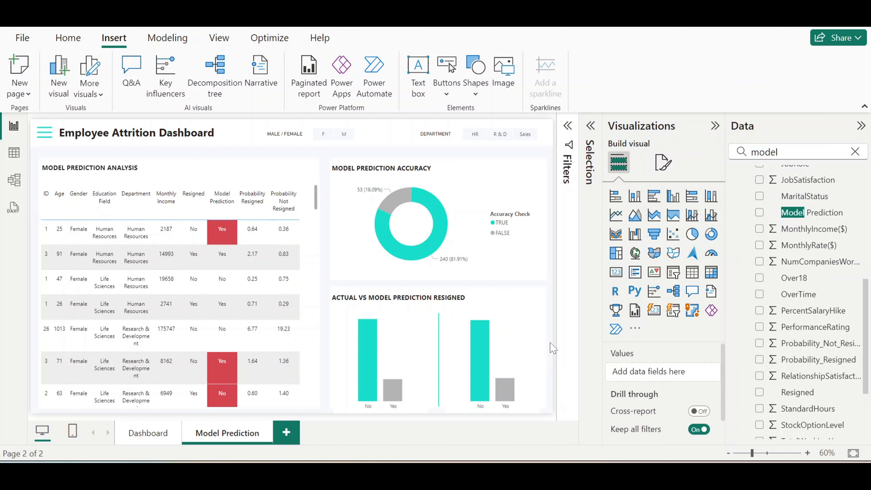
- Move the Model Prediction chart further from the divider and lower the top edges of both column charts to make room for labels
click(527, 355)
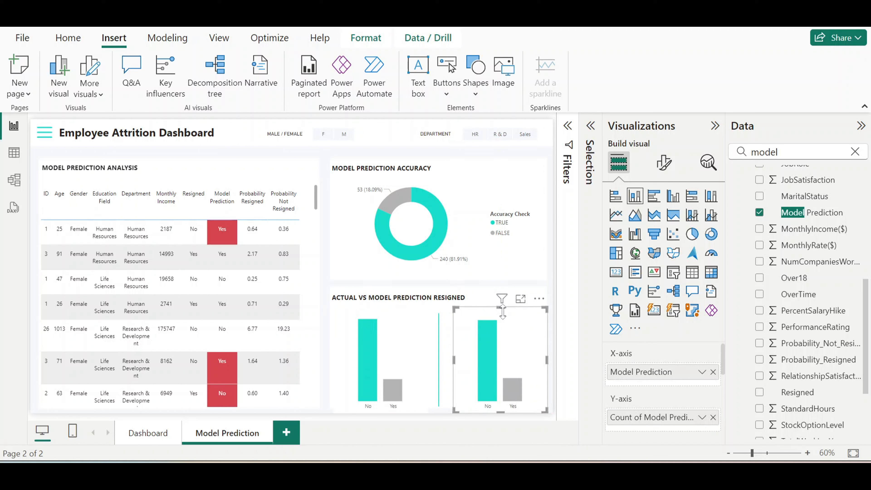
drag(503, 311, 503, 318)
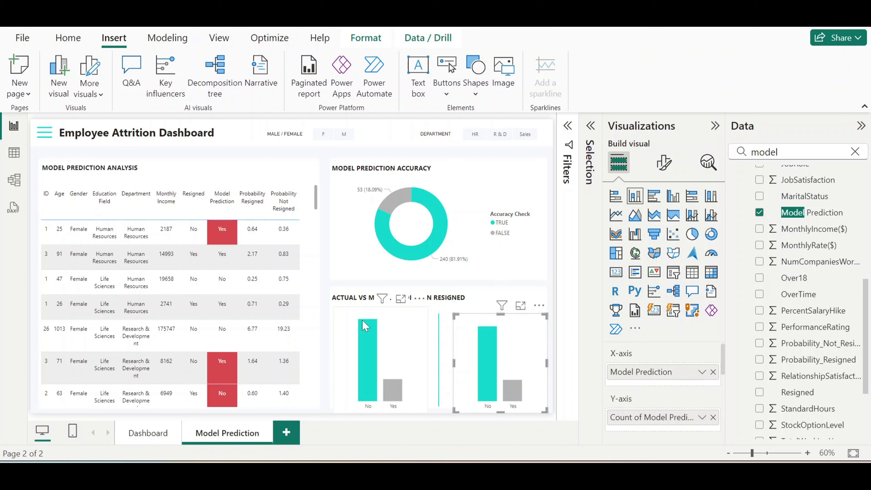
click(383, 312)
drag(382, 308, 382, 315)
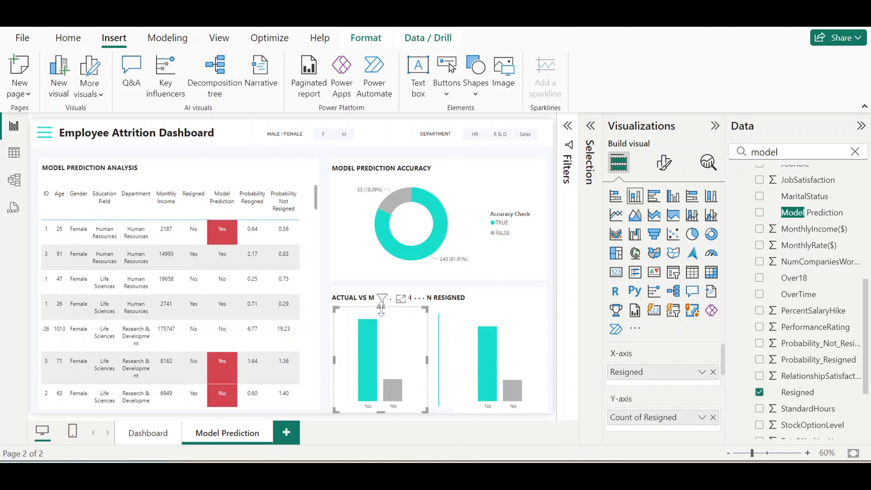
click(542, 332)
- Copy the MALE / FEMALE text box above the Resigned column chart, change its text to ACTUAL and center it
click(276, 140)
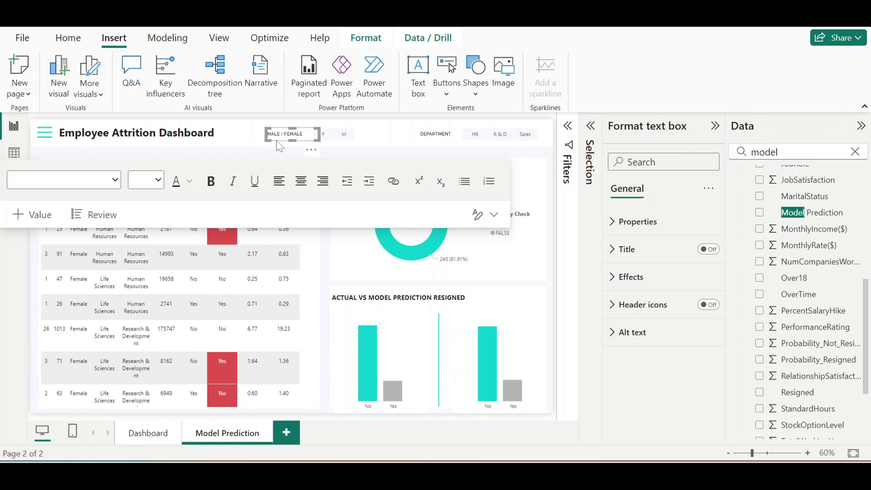
drag(311, 157, 374, 312)
triple_click(383, 313)
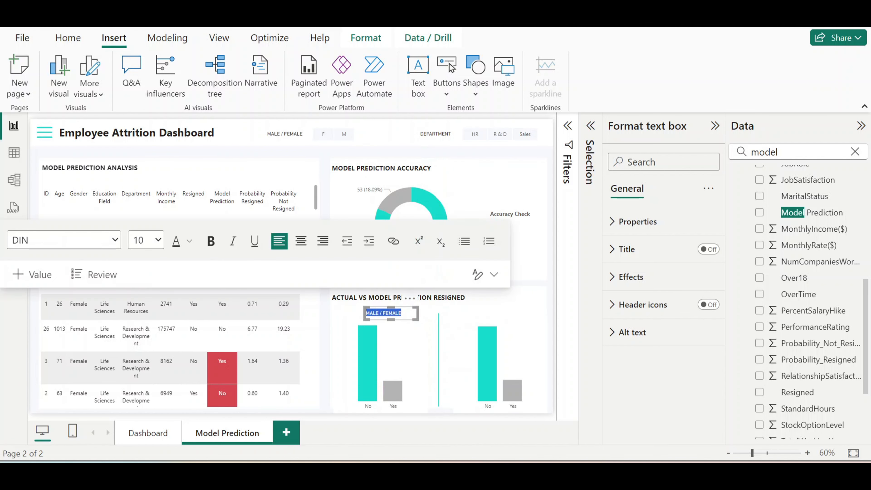
text(ACTUAL)
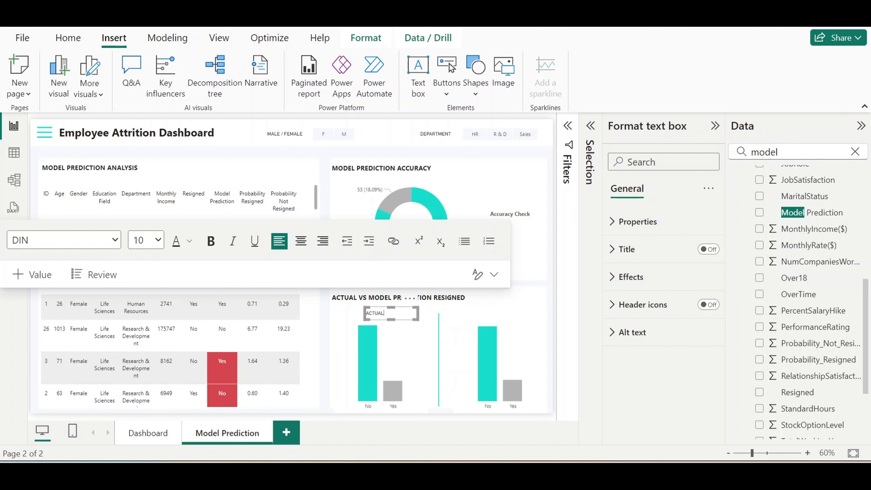
click(301, 242)
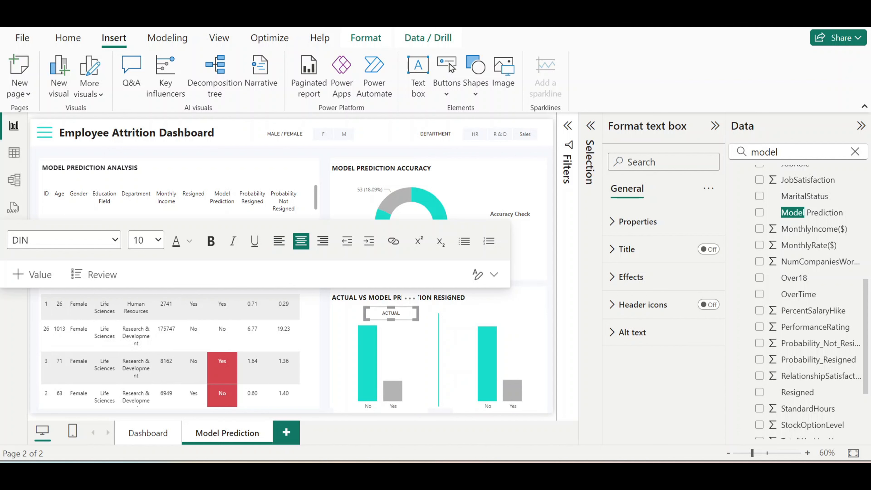
- Duplicate the ACTUAL label, place the copy above the right column chart and change its text to MODEL PREDICTION
click(405, 308)
key(ctrl+c)
key(ctrl+v)
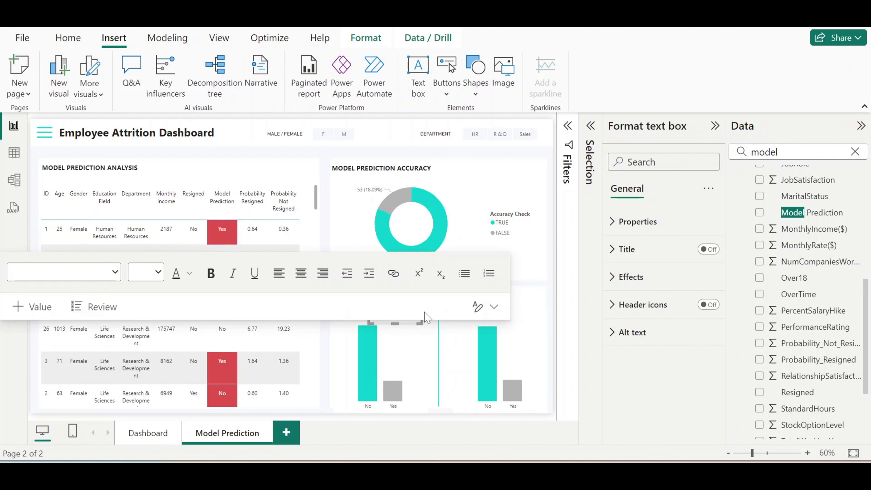
drag(412, 305, 507, 306)
double_click(493, 312)
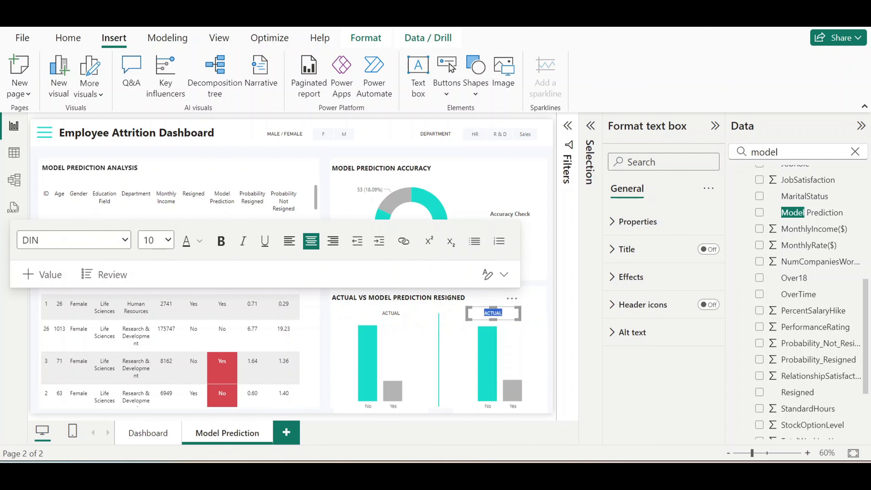
text(MODEL PREDICTION)
click(554, 304)
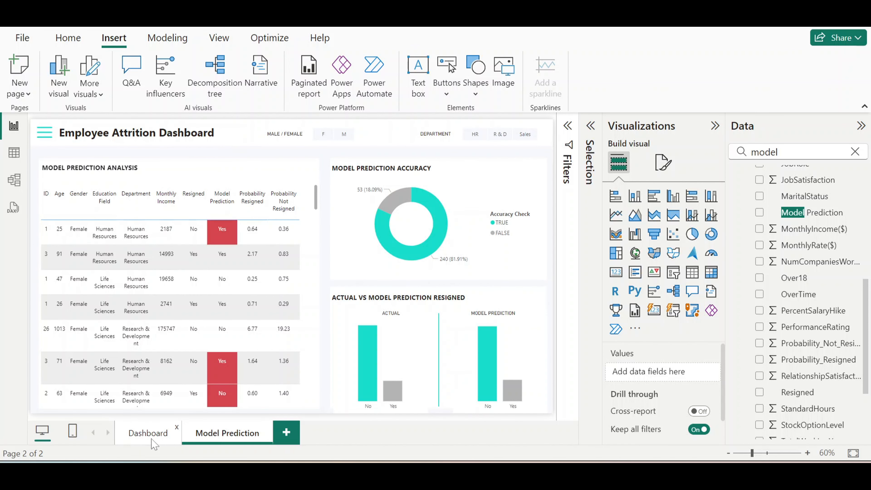
- On the Dashboard page, insert a rectangle and size it into a full-height side panel along the page's left edge
click(164, 434)
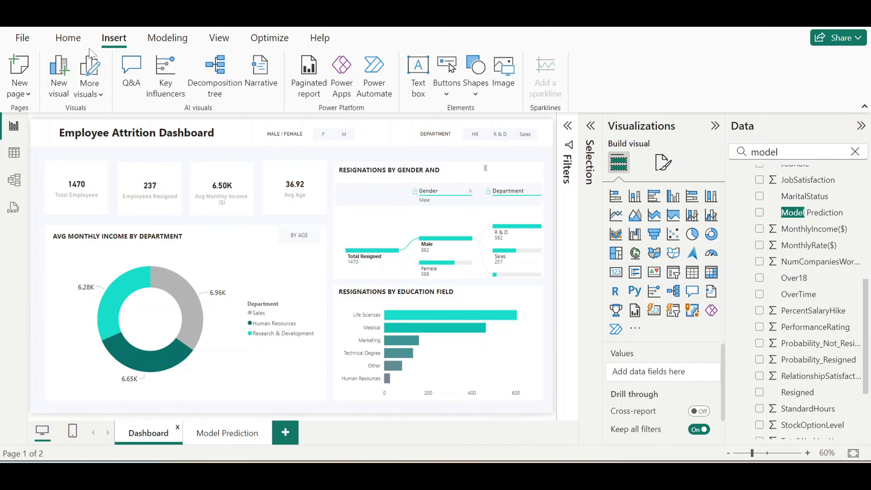
click(466, 94)
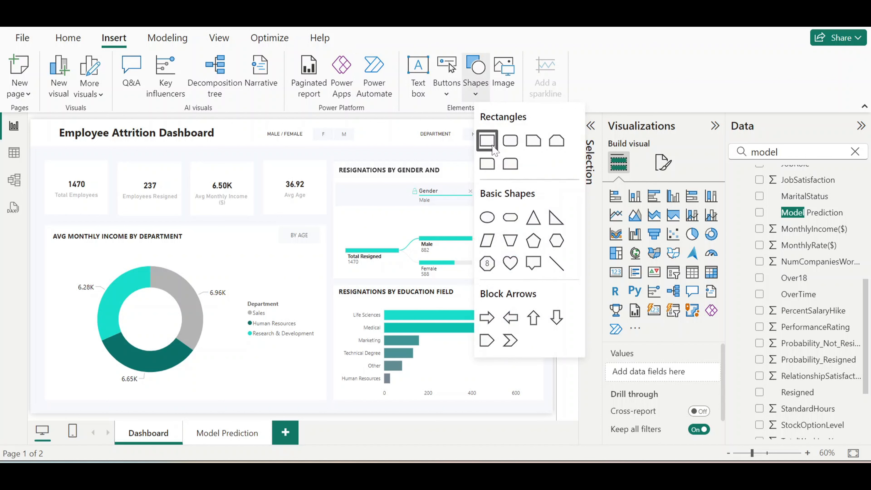
click(486, 140)
drag(129, 194, 89, 152)
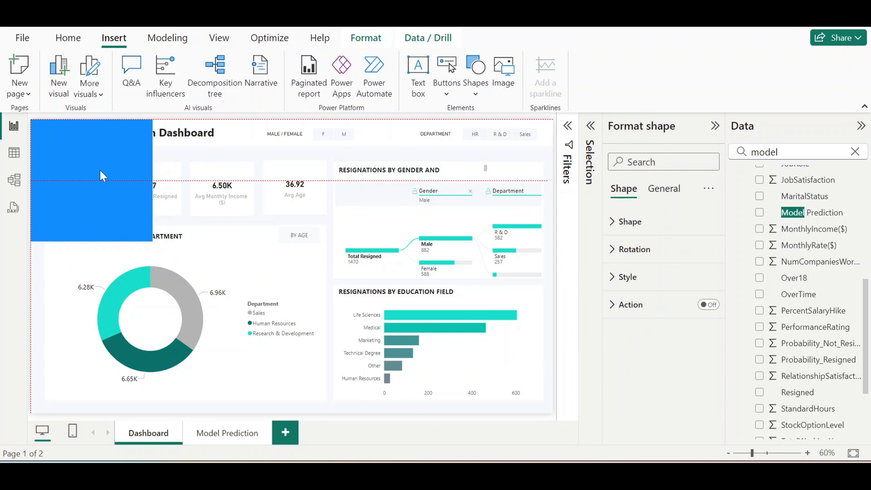
drag(150, 238, 137, 242)
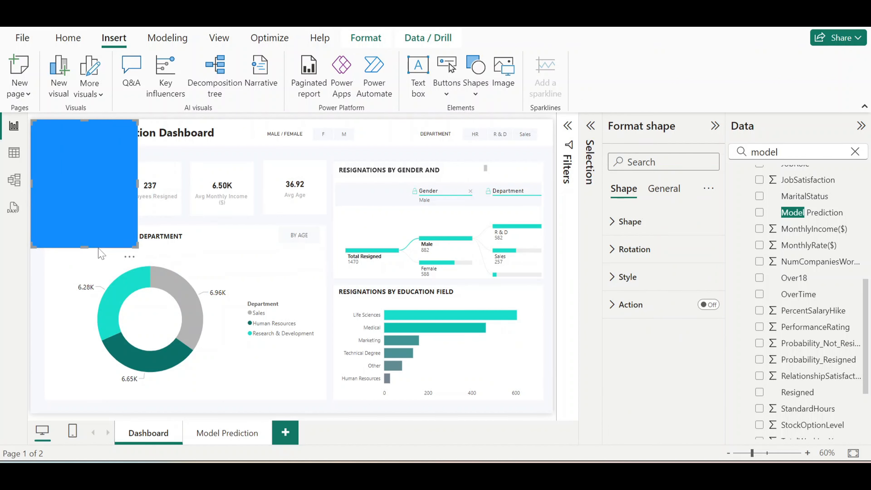
drag(84, 241, 68, 460)
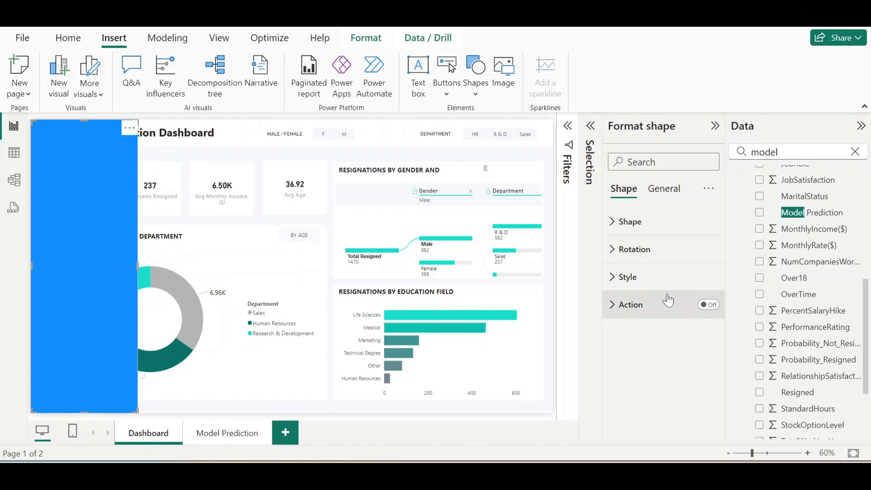
- Fill the side panel with grey and add a Back button in its upper right corner
click(661, 289)
click(635, 346)
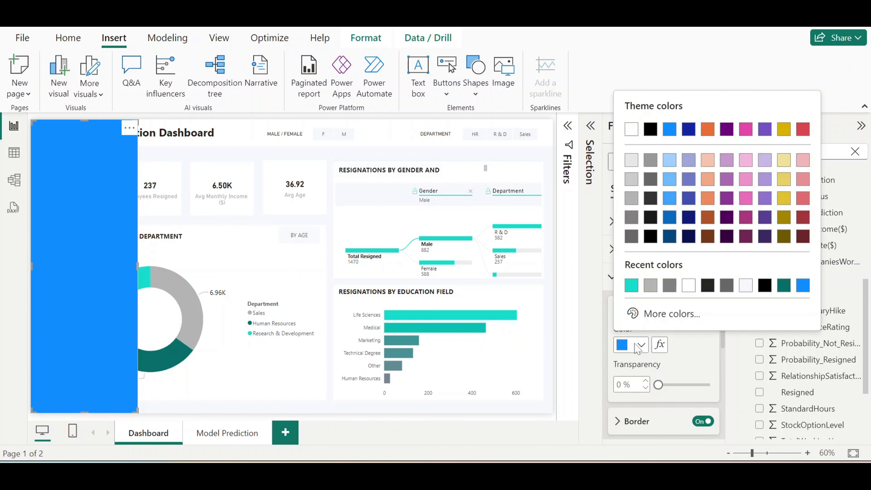
click(631, 198)
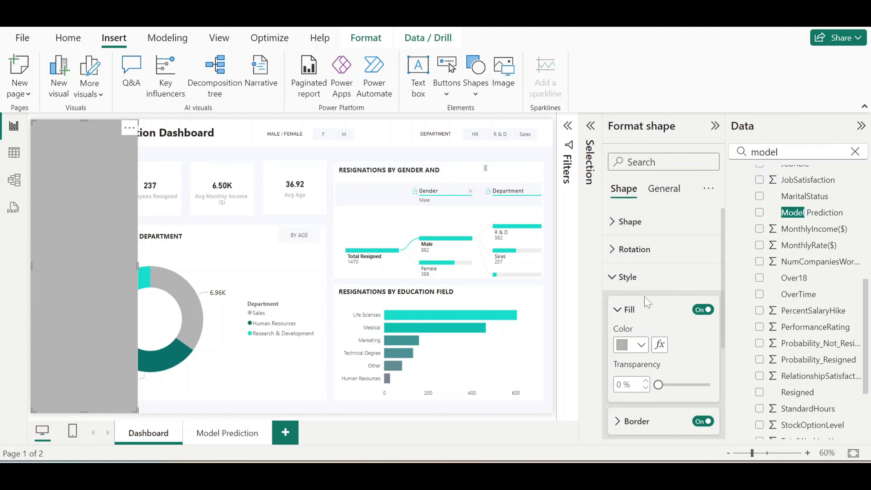
click(621, 311)
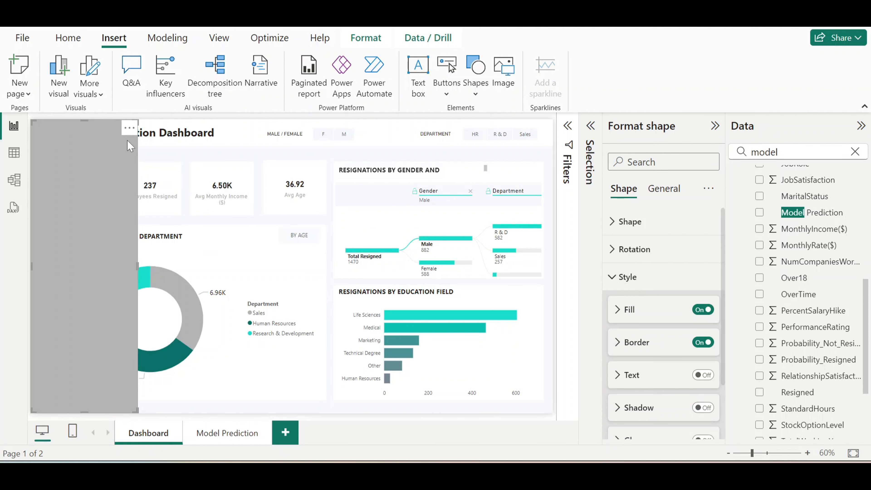
click(448, 95)
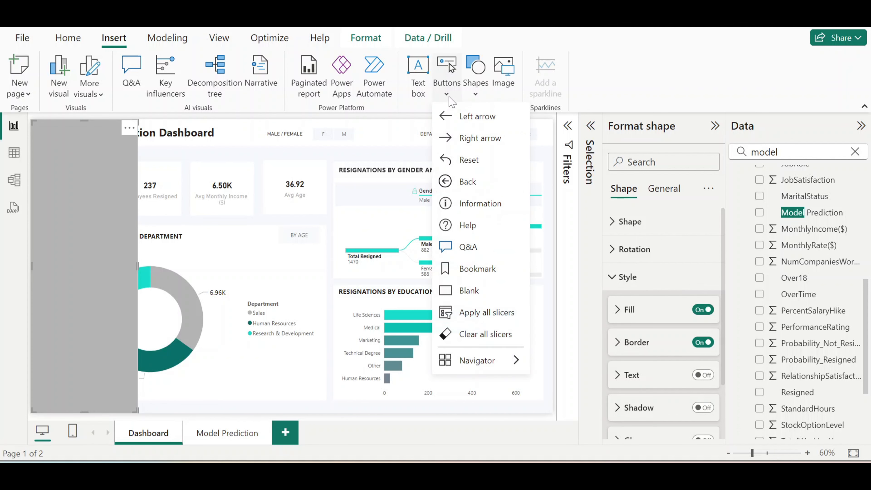
click(487, 184)
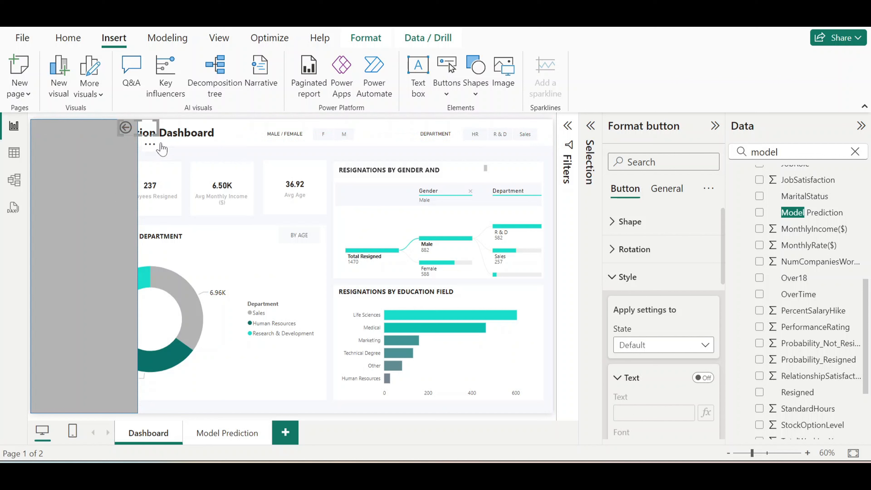
- Copy the Employee Attrition Dashboard title onto the upper part of the side panel and change its text to PAGE NAVIGATION
click(193, 142)
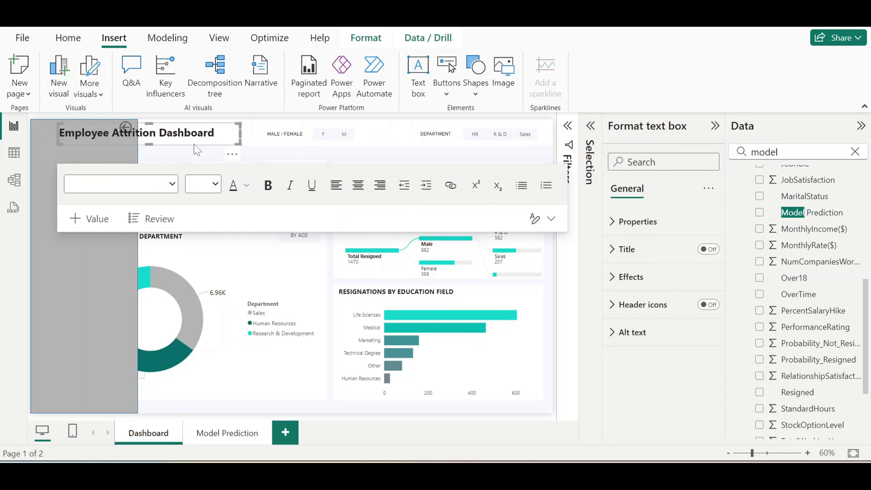
drag(234, 158, 213, 199)
key(ctrl+a)
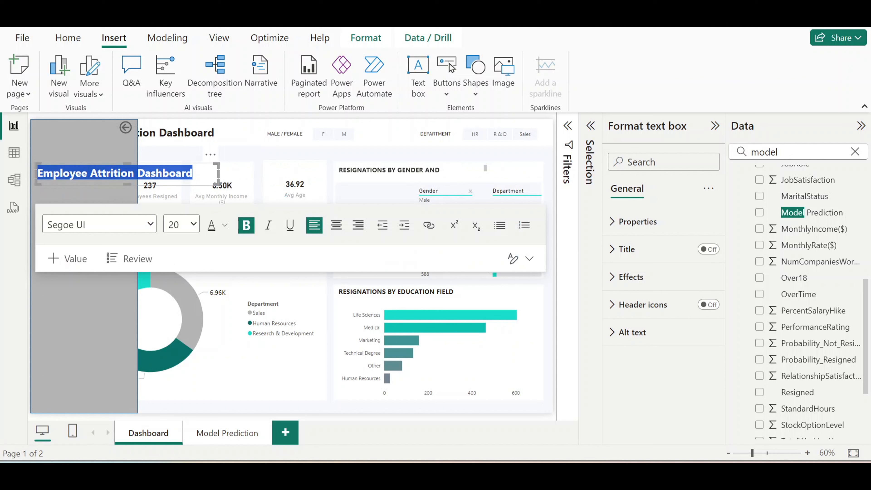
text(PAGE NAVIGATION)
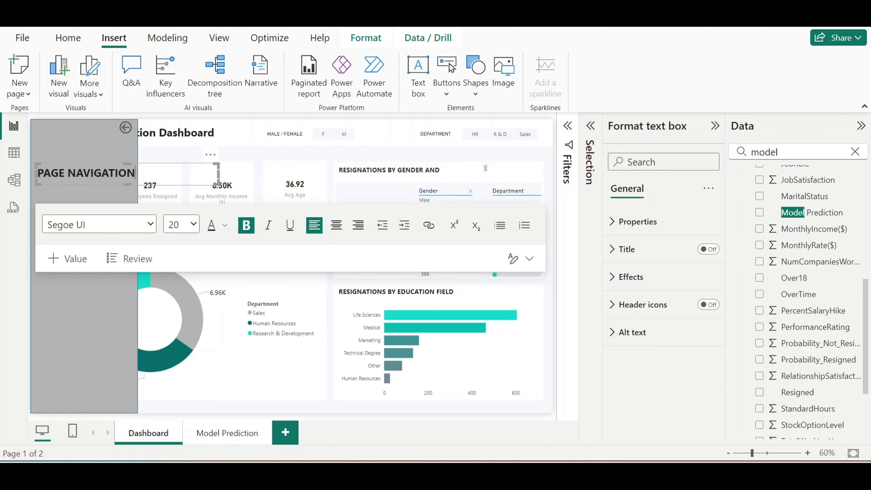
- Set the PAGE NAVIGATION heading to font size 16 in white and narrow its text box to fit the side panel
key(ctrl+a)
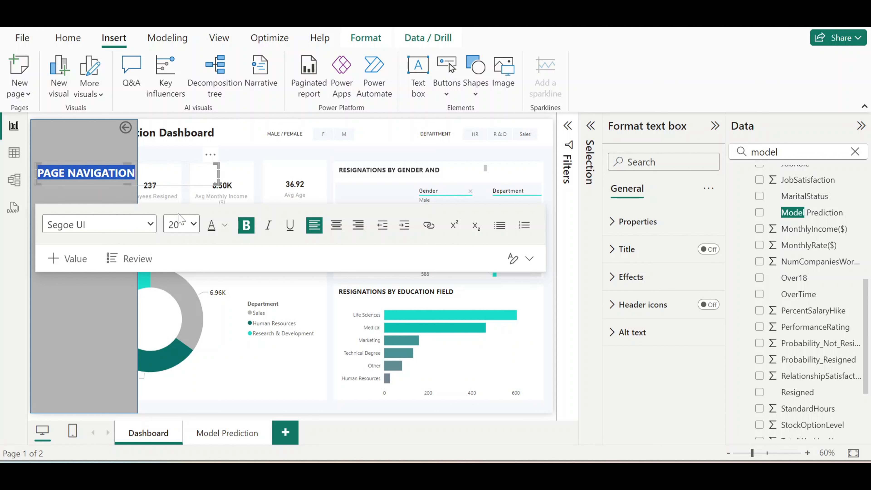
click(193, 225)
click(185, 339)
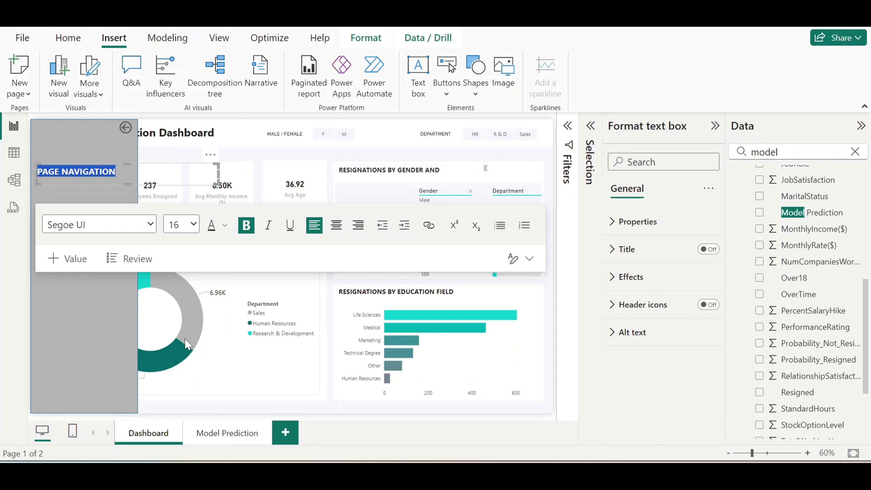
click(225, 225)
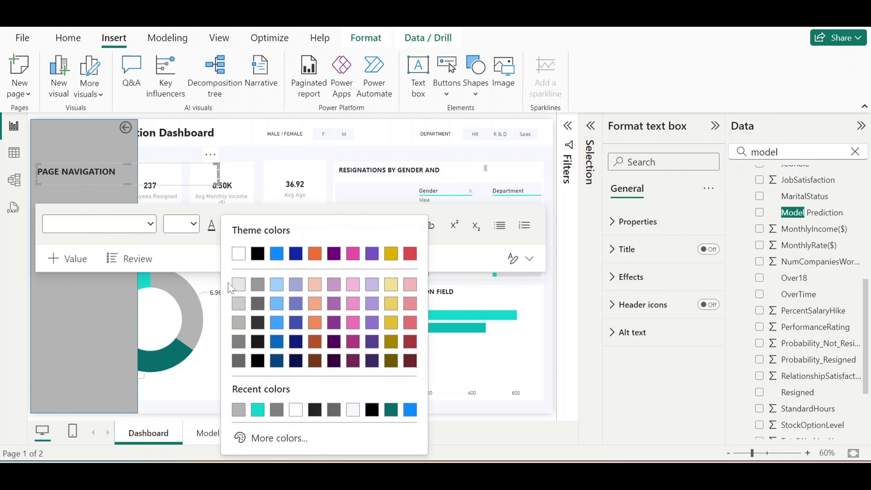
click(240, 255)
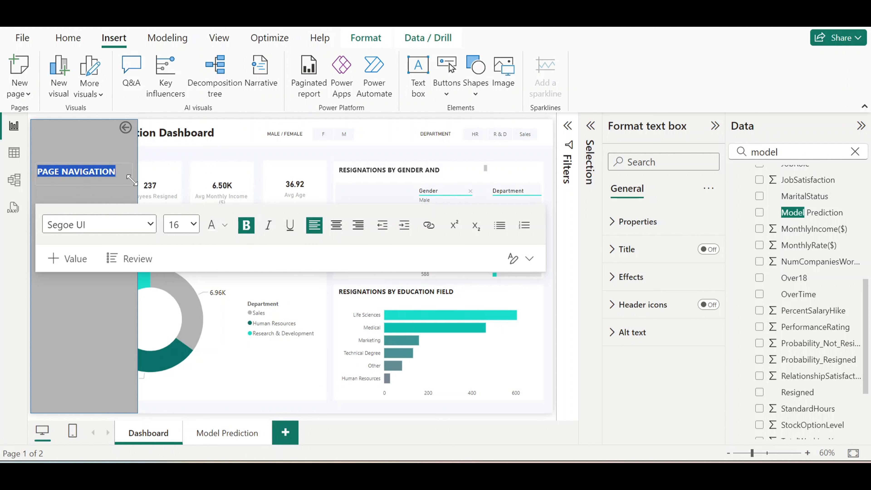
click(550, 344)
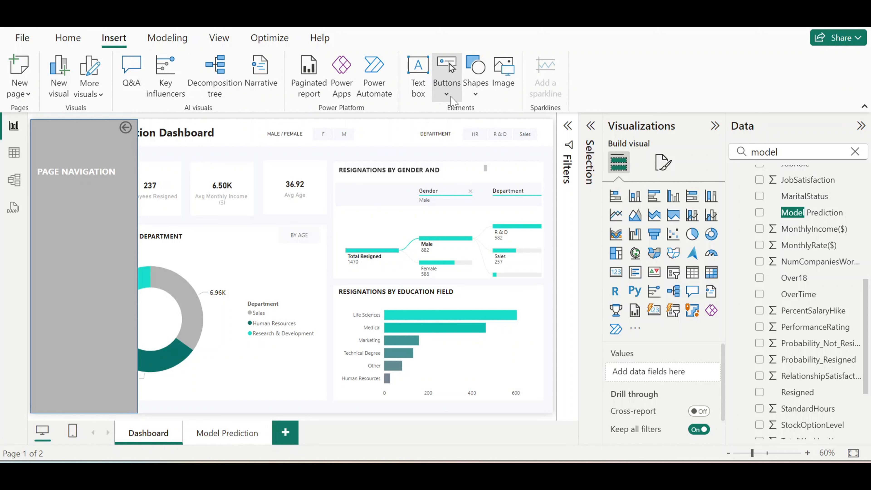
- Insert a blank button below the PAGE NAVIGATION heading and stretch it across the side panel's width
click(447, 88)
click(469, 291)
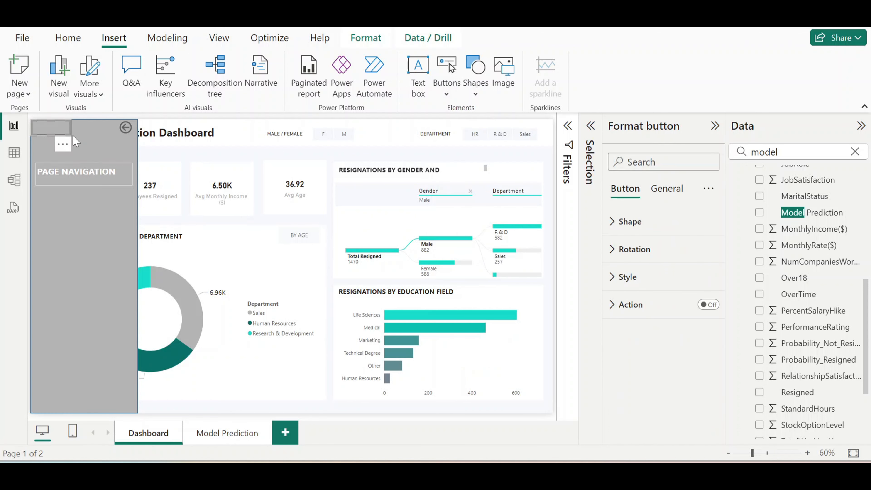
drag(69, 151, 132, 242)
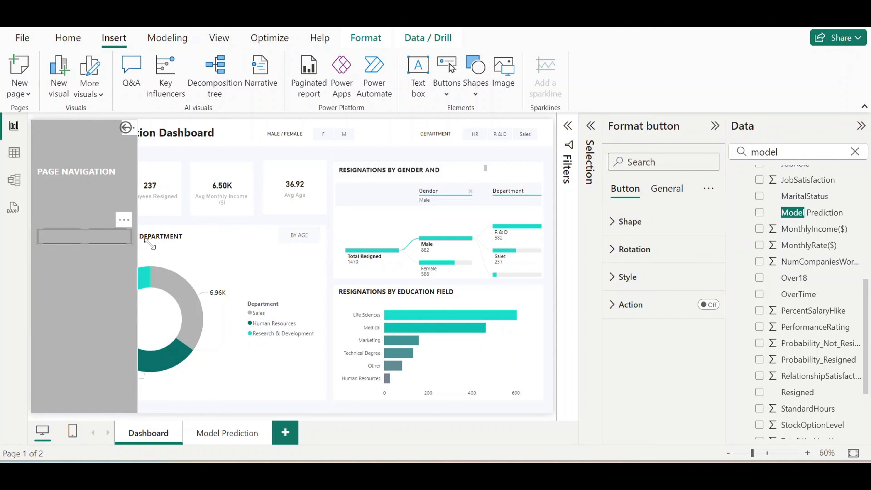
- Enable text on the blank button, enter Dashboard as its label and set the font size to 15
click(651, 283)
scroll(662, 302, down, 3)
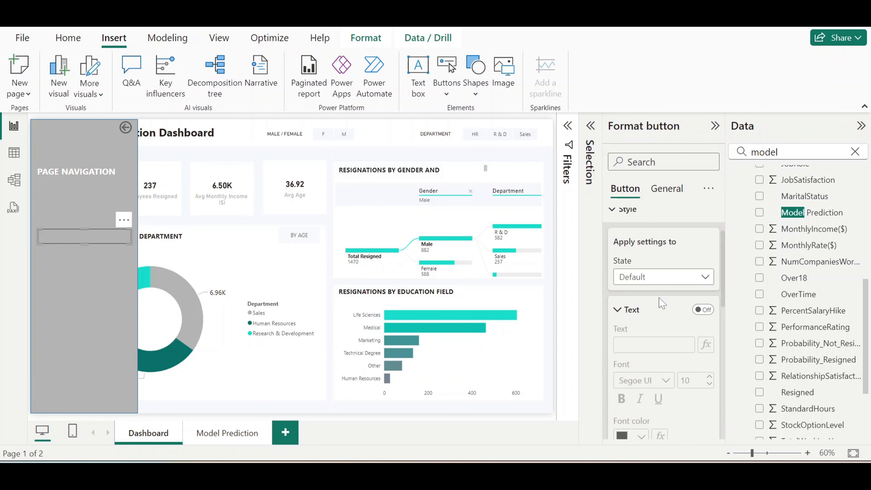
click(703, 309)
click(645, 346)
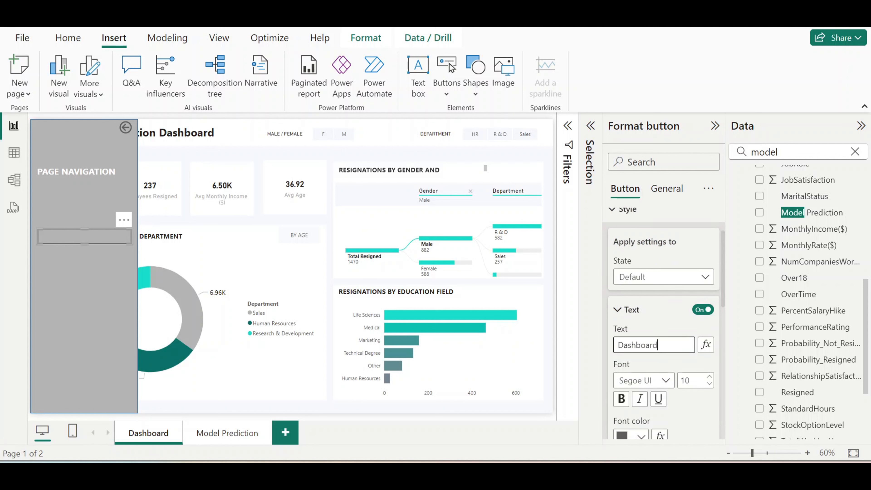
scroll(663, 309, down, 2)
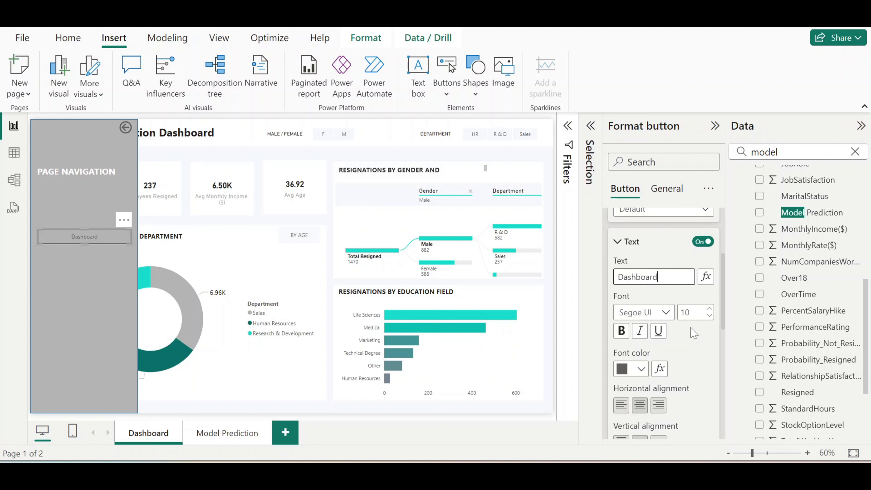
click(709, 309)
click(709, 309)
click(710, 309)
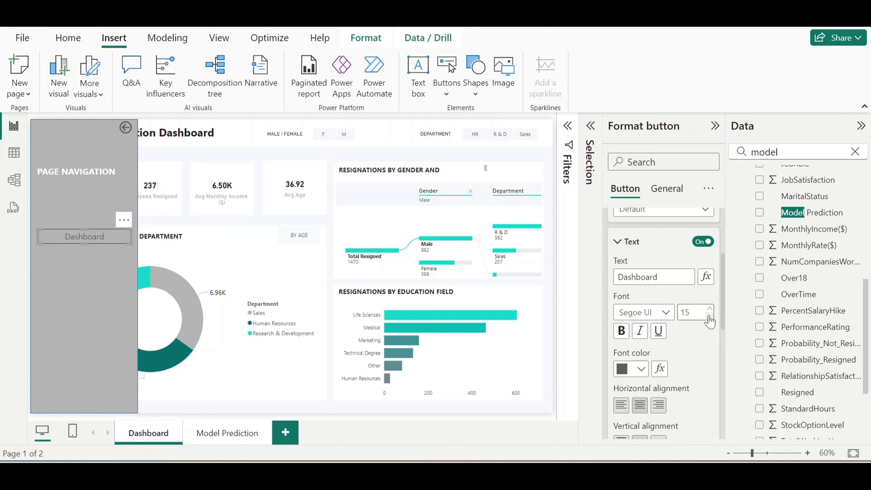
- Enable the Dashboard button's fill, color it turquoise and turn off the button's border
scroll(641, 371, down, 2)
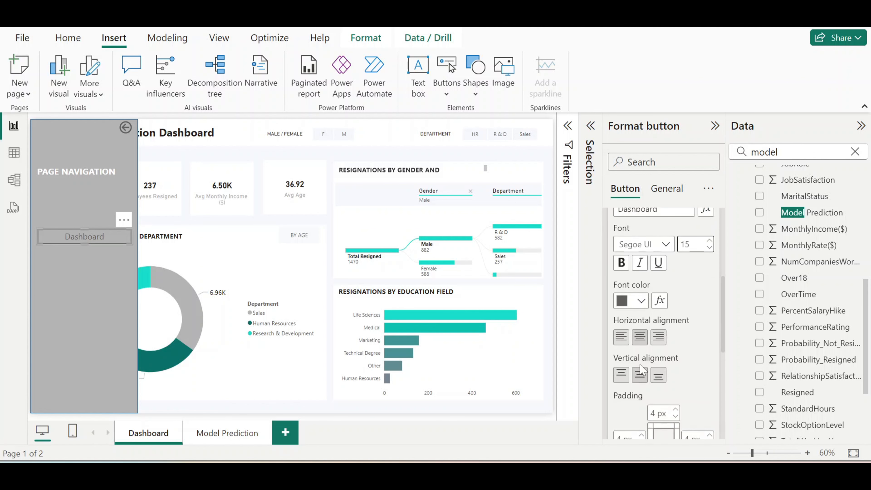
scroll(631, 374, down, 5)
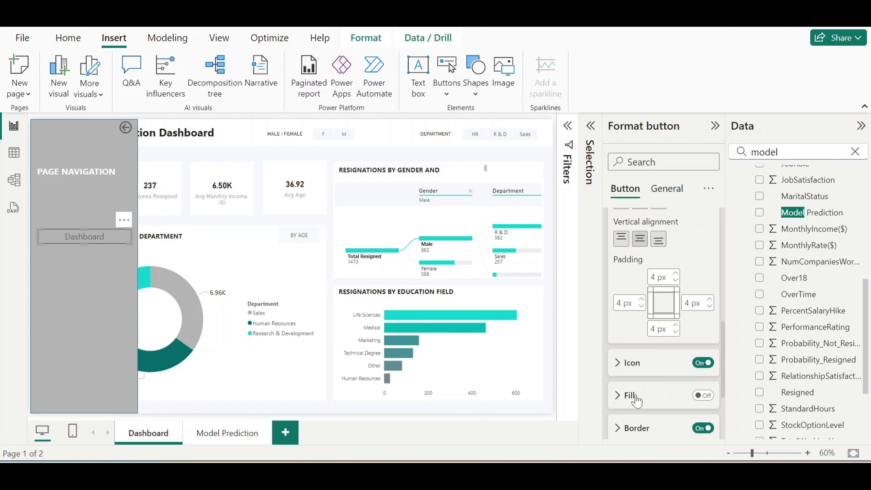
click(704, 327)
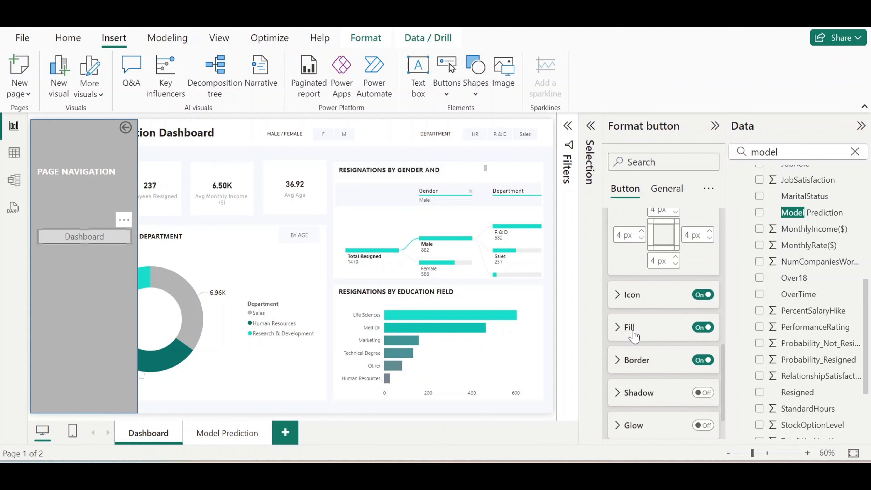
click(632, 327)
scroll(636, 350, up, 2)
scroll(635, 344, down, 4)
click(641, 294)
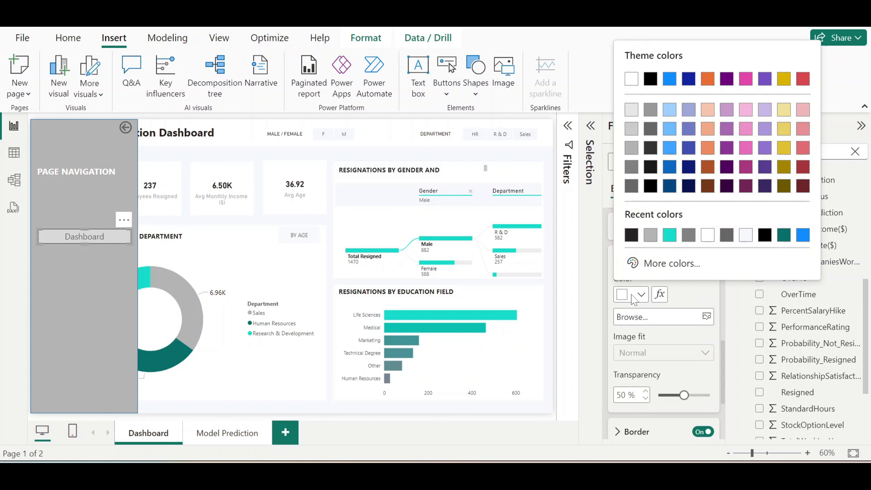
click(670, 235)
scroll(662, 402, down, 2)
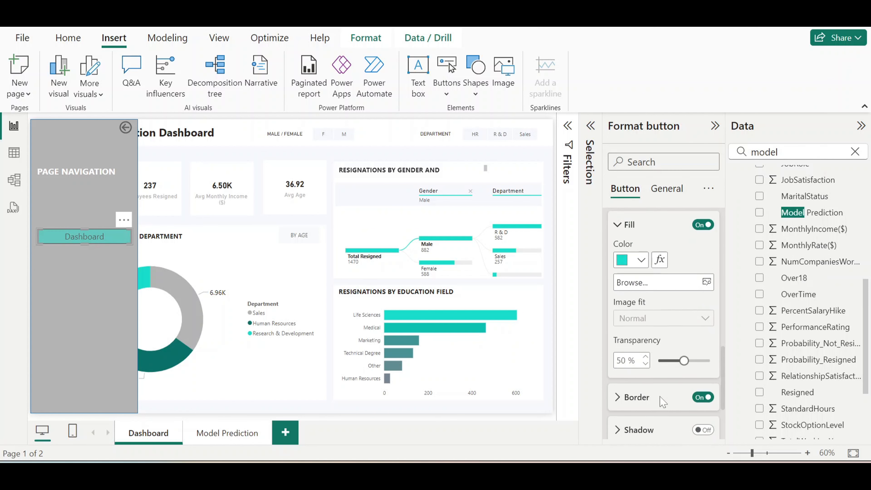
click(702, 364)
- Change the Dashboard button's font color to white
scroll(679, 360, up, 8)
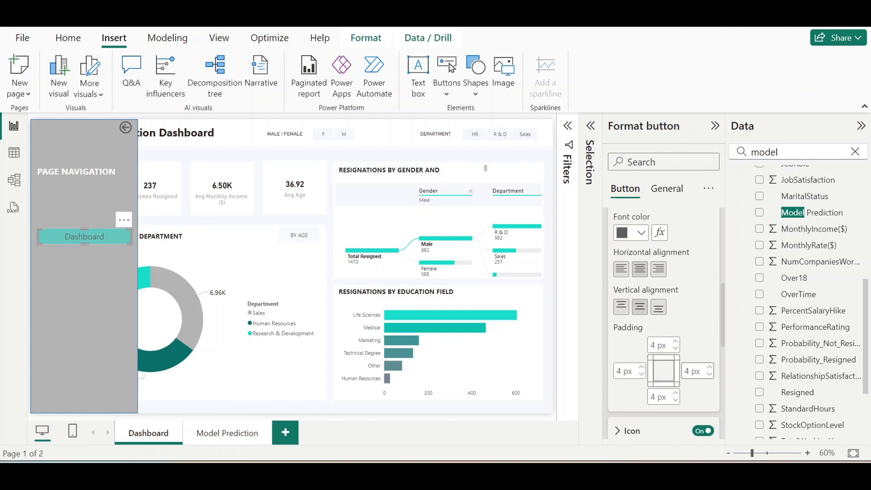
scroll(657, 352, down, 2)
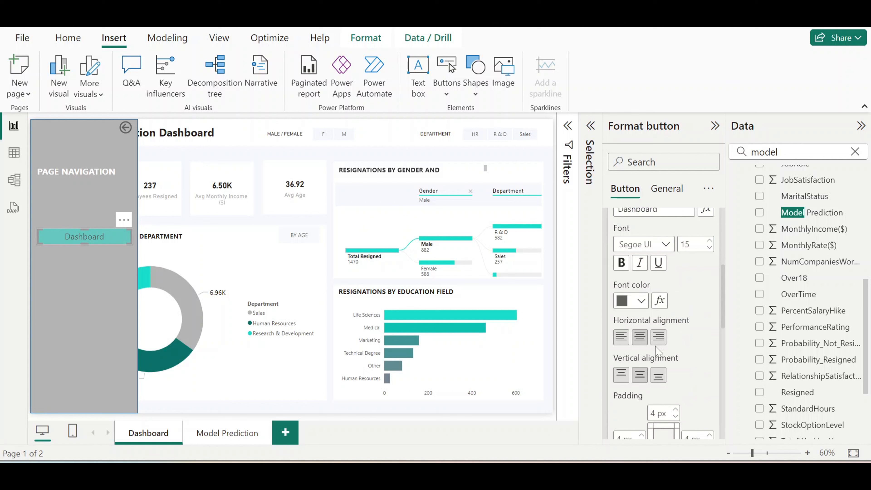
click(641, 300)
click(631, 83)
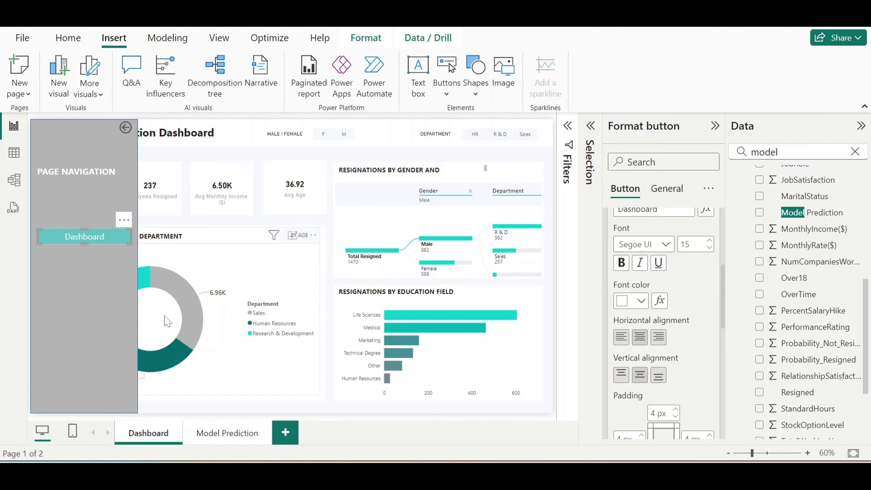
click(556, 296)
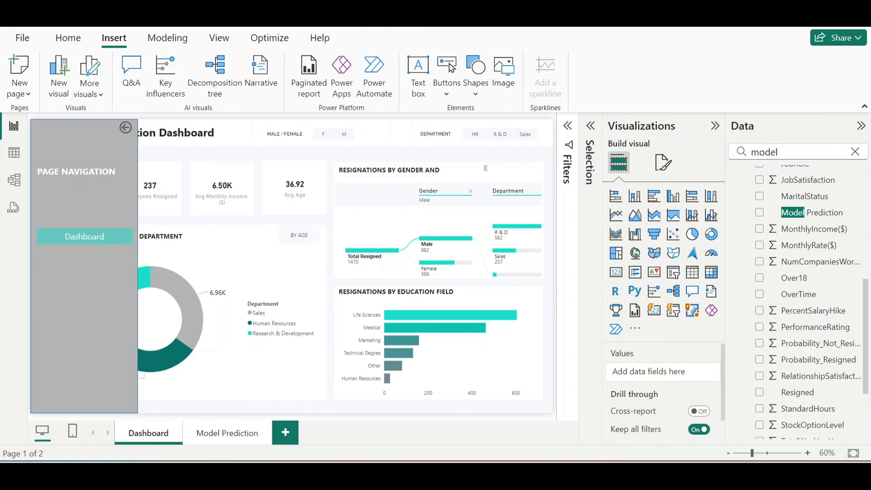
- Duplicate the Dashboard button and place the copy directly below the original in the side panel
click(122, 239)
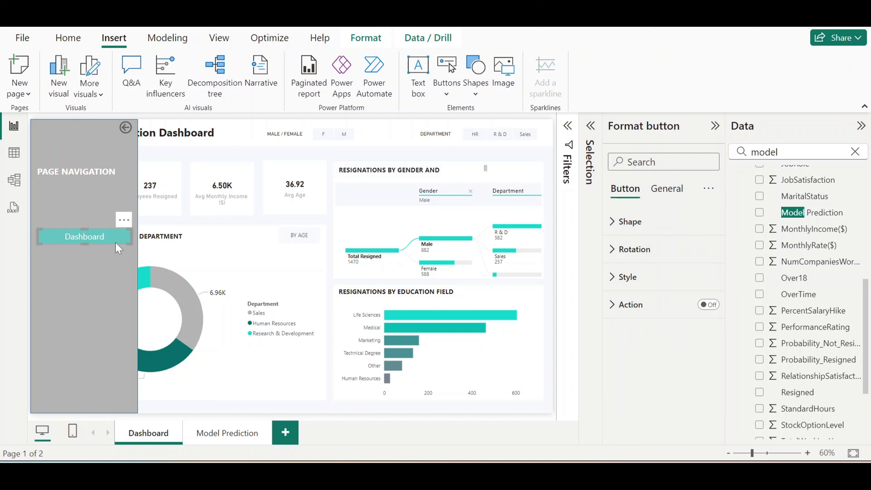
key(ctrl+v)
drag(125, 221, 123, 253)
- Change the label text of the copied button to Model Prediction
click(628, 277)
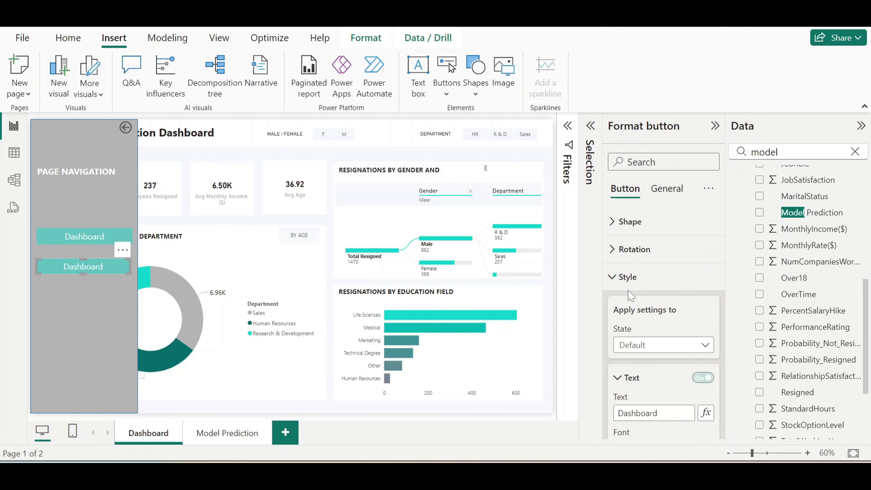
scroll(669, 375, down, 3)
double_click(637, 278)
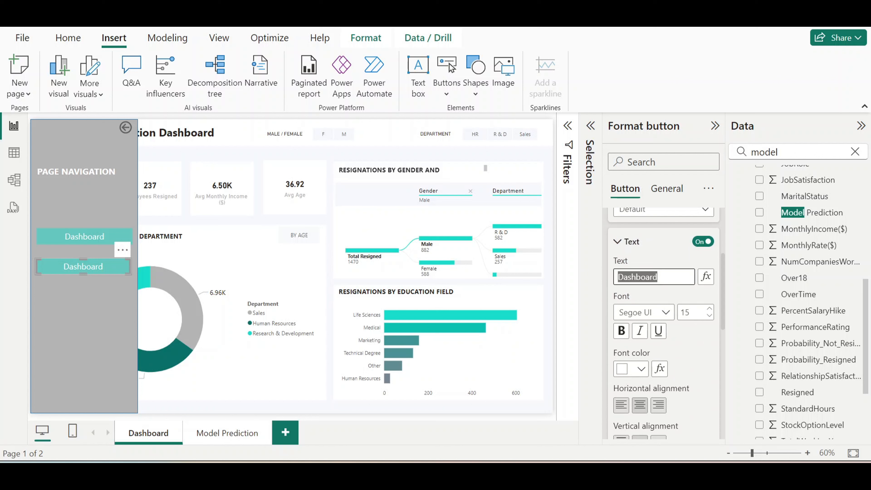
text(Model P)
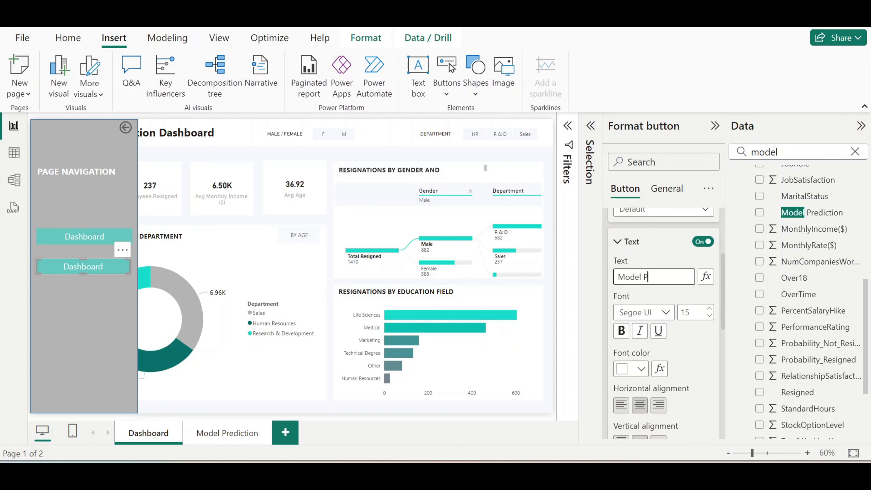
text(rediction)
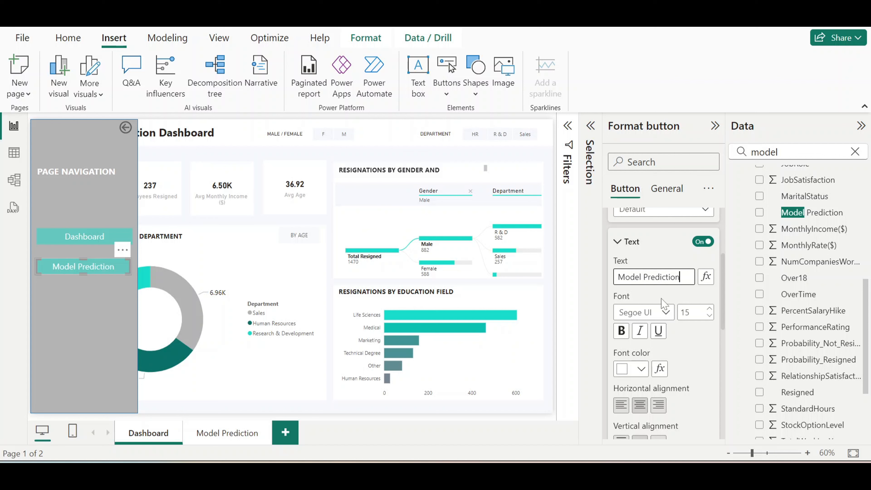
click(553, 332)
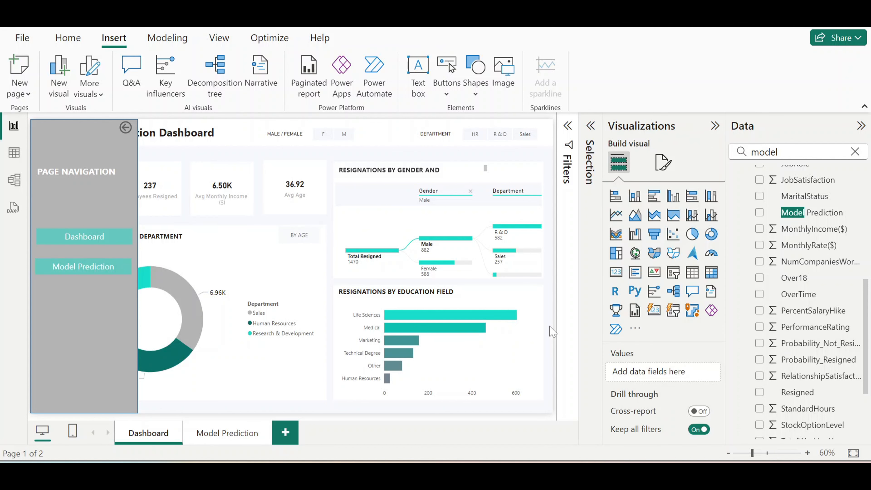
- Group the PAGE NAVIGATION heading, back arrow, Dashboard and Model Prediction buttons together with the grey panel shape
click(76, 172)
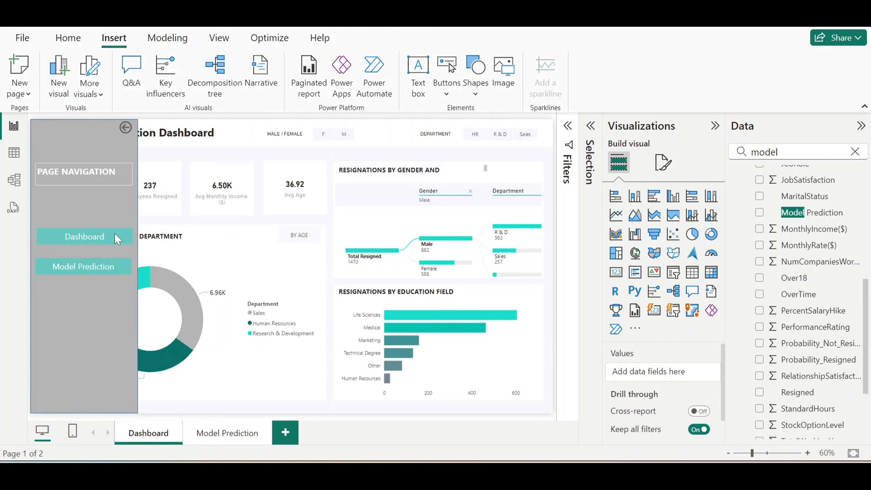
click(126, 128)
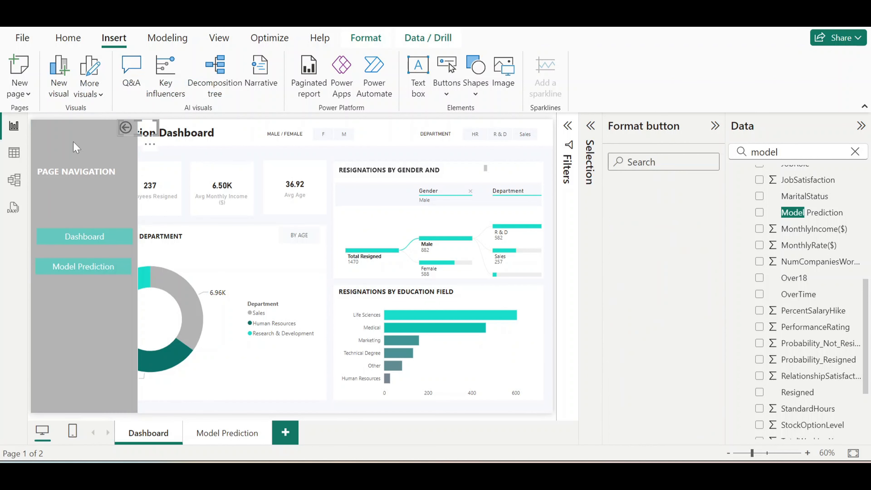
key(ctrl+a)
ctrl+click(103, 237)
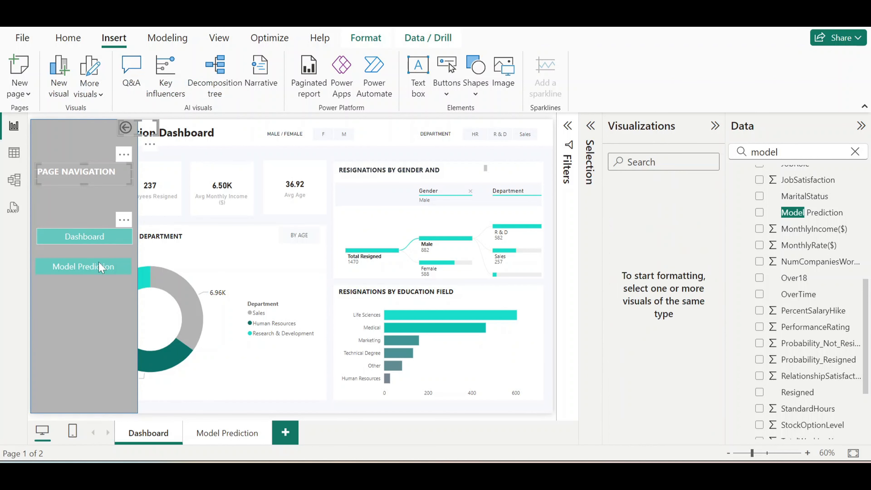
ctrl+click(115, 267)
ctrl+click(110, 365)
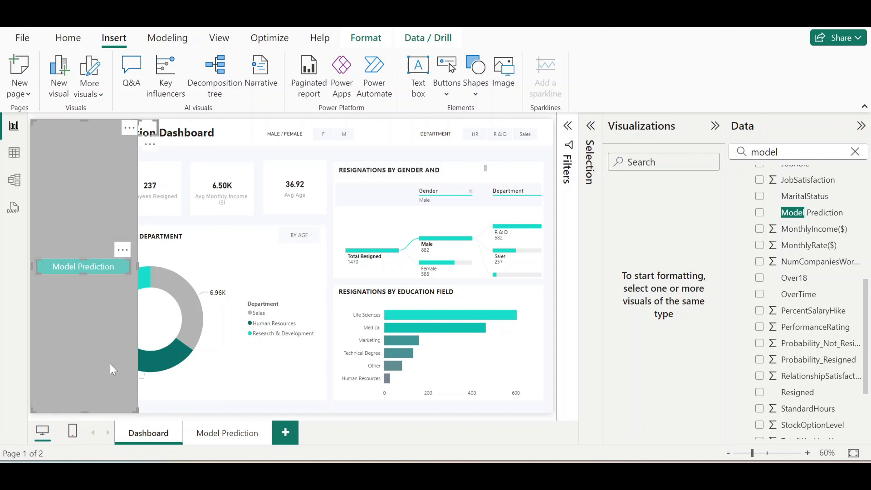
click(590, 137)
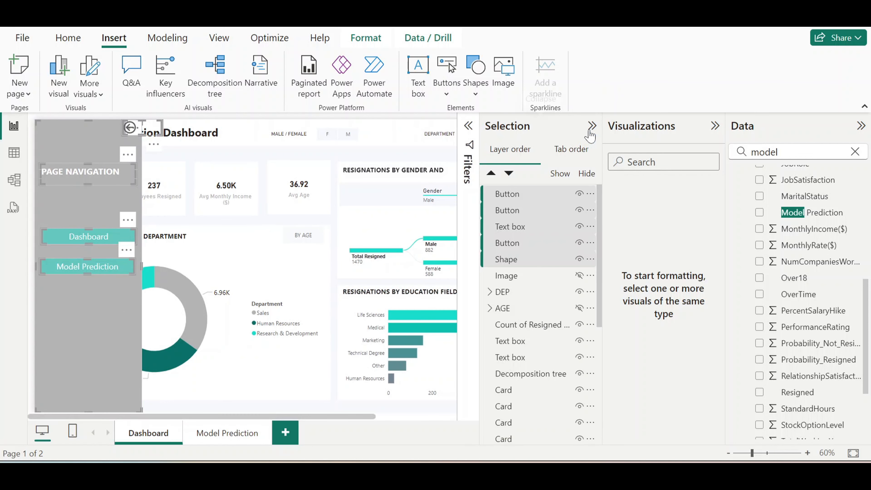
right_click(530, 210)
mouse_move(595, 218)
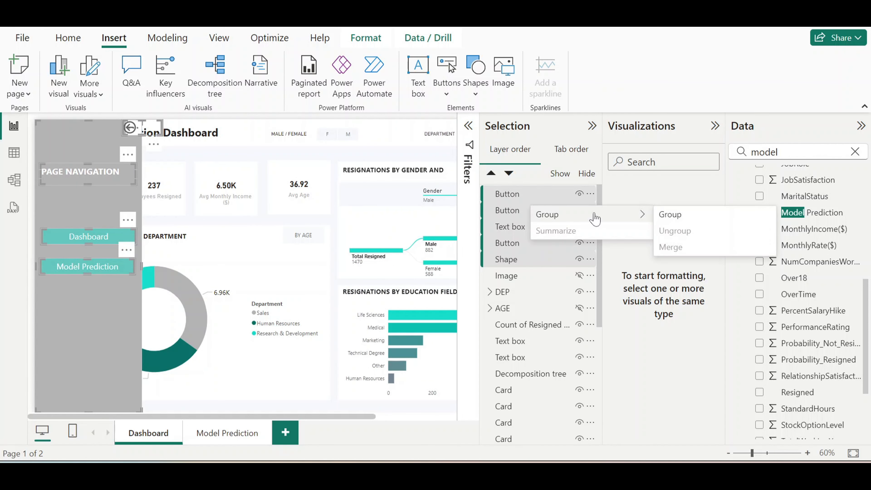
click(727, 217)
- Rename the new navigation group as Side Panel
double_click(521, 196)
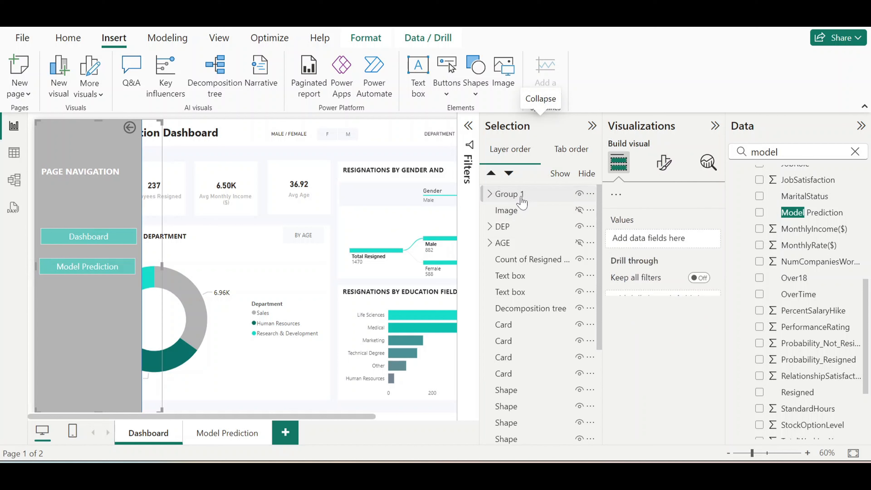
text(S)
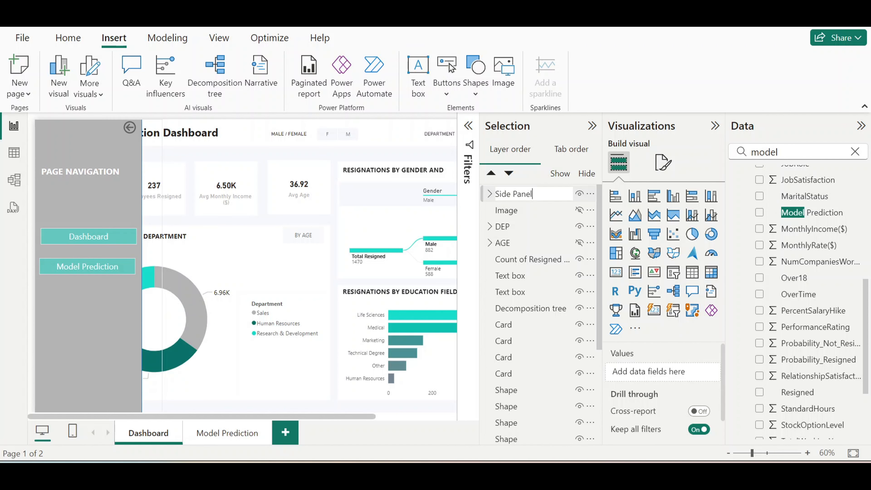
text(ide Panel)
key(Return)
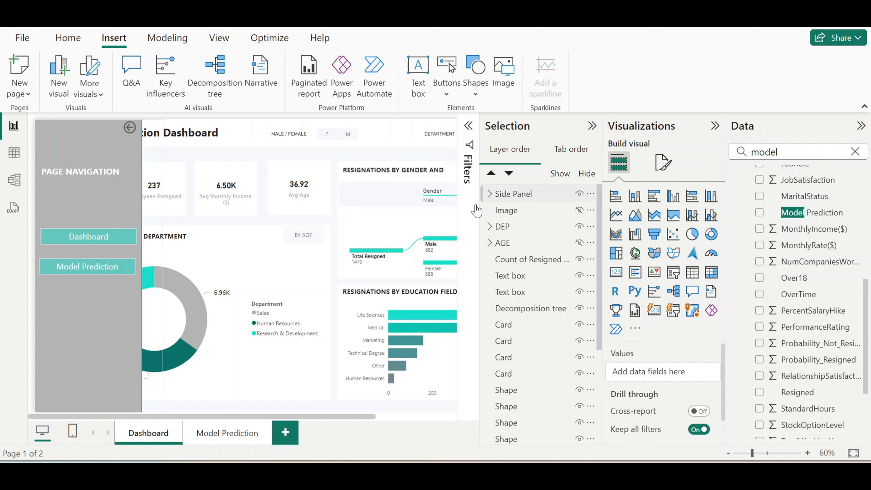
- Hide the Side Panel group and show the hamburger menu image beside the dashboard title
click(580, 195)
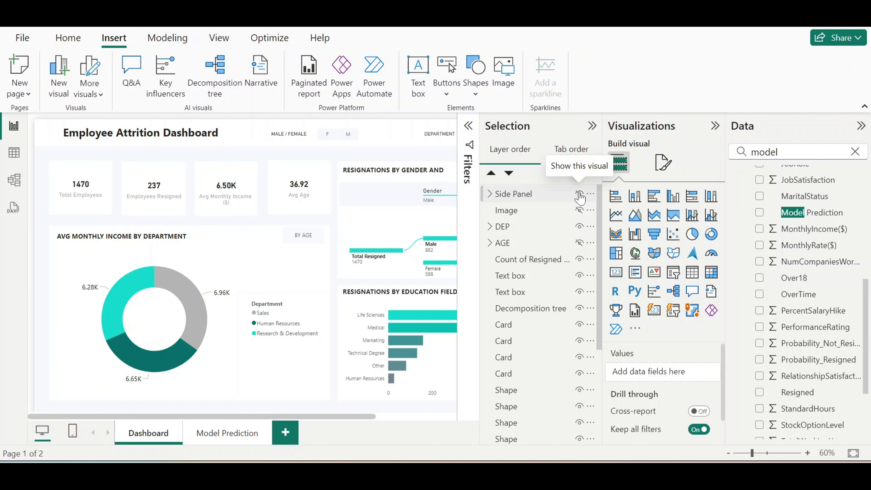
click(580, 210)
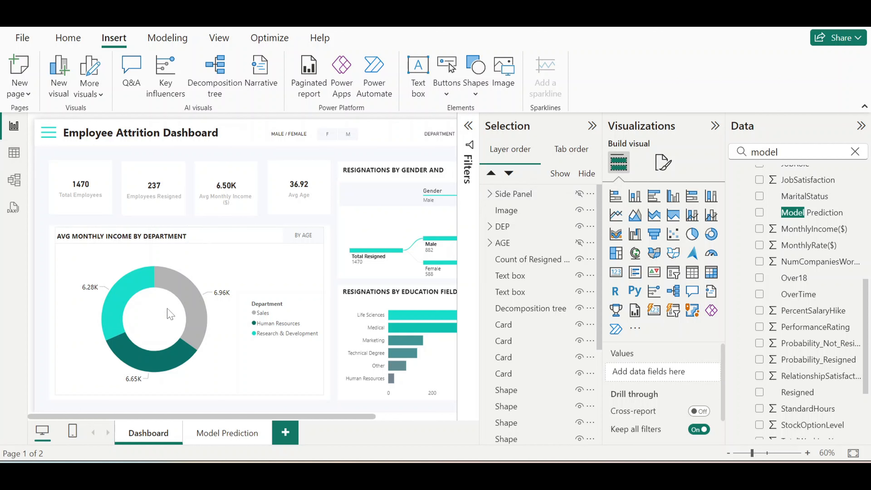
- With the Side Panel group hidden, select it together with the hamburger menu image and add a bookmark named Side Close
click(580, 194)
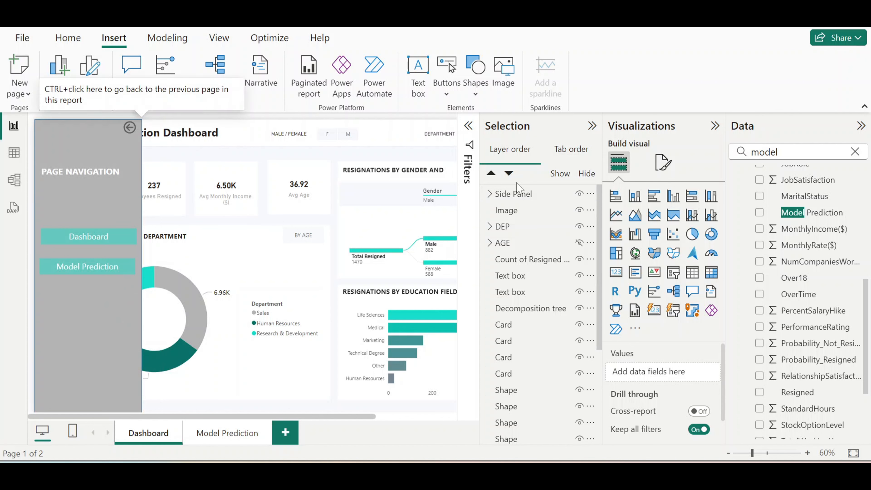
click(579, 195)
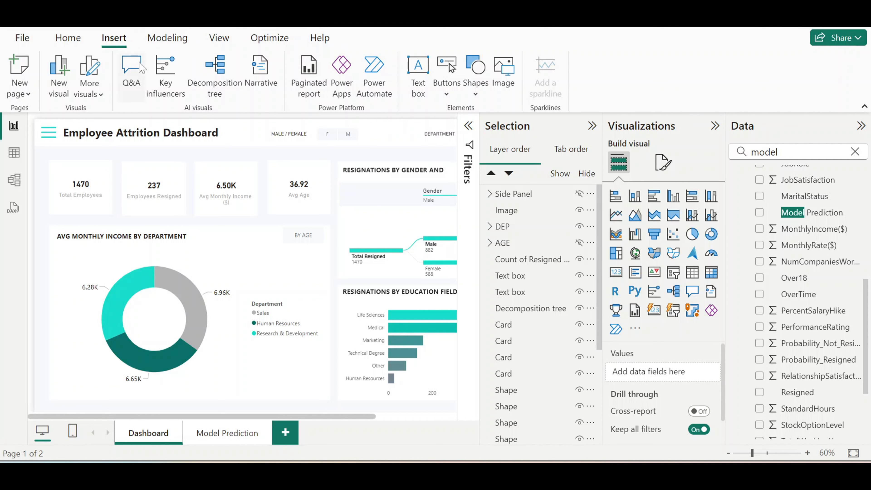
click(218, 39)
click(551, 72)
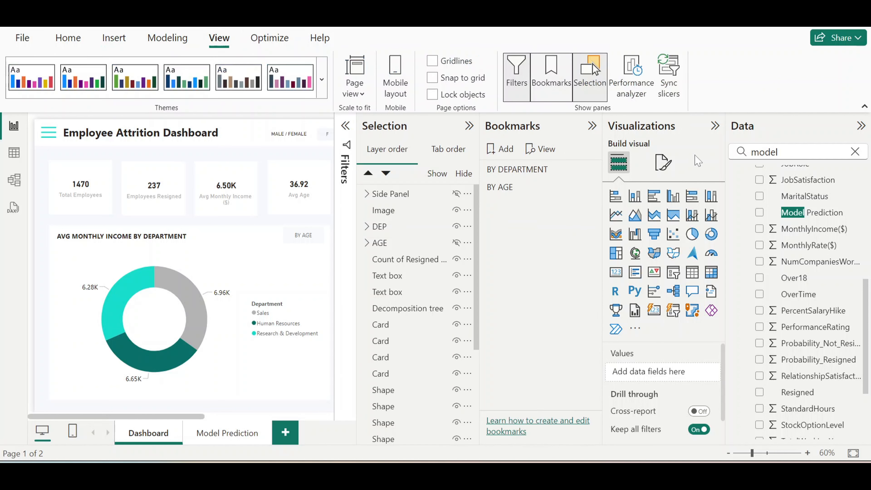
click(715, 126)
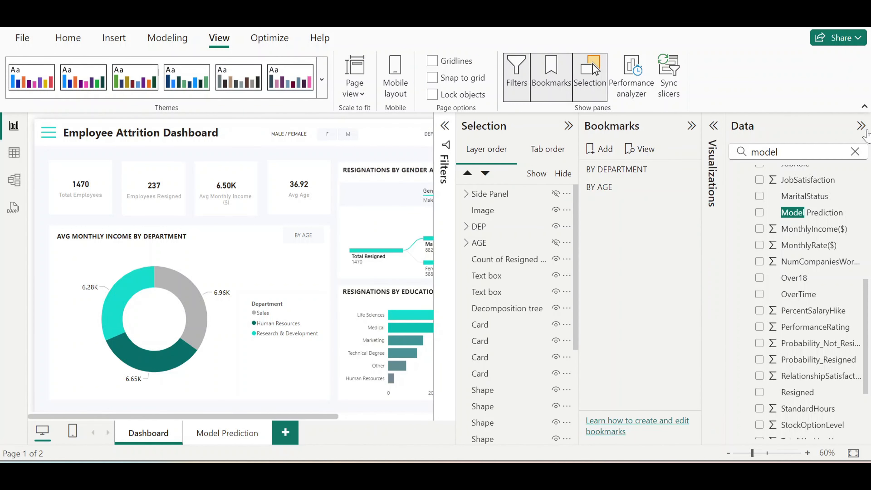
click(519, 199)
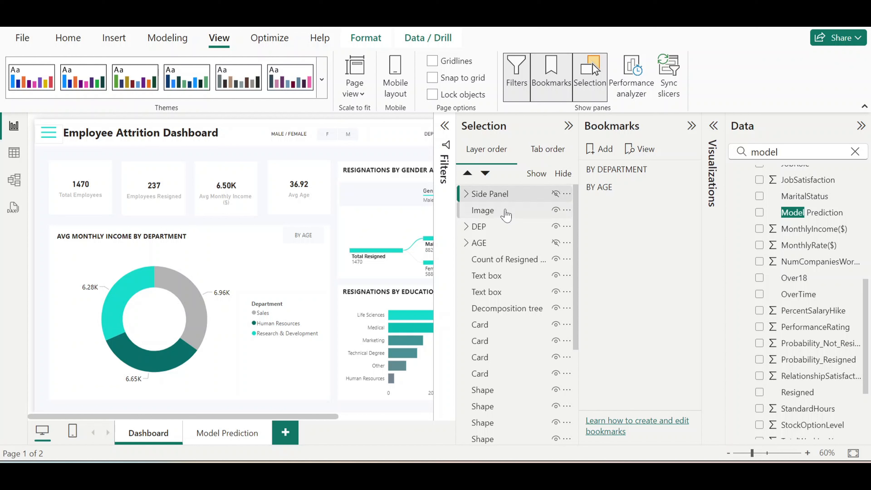
ctrl+click(470, 215)
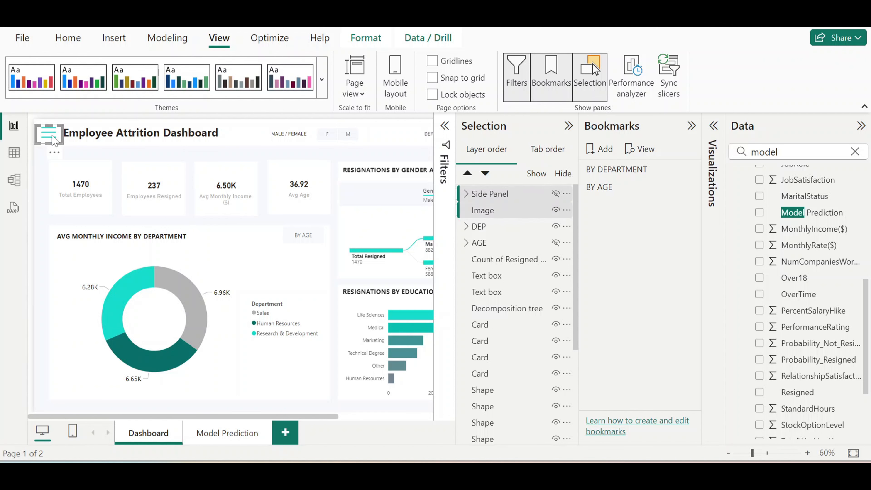
click(601, 149)
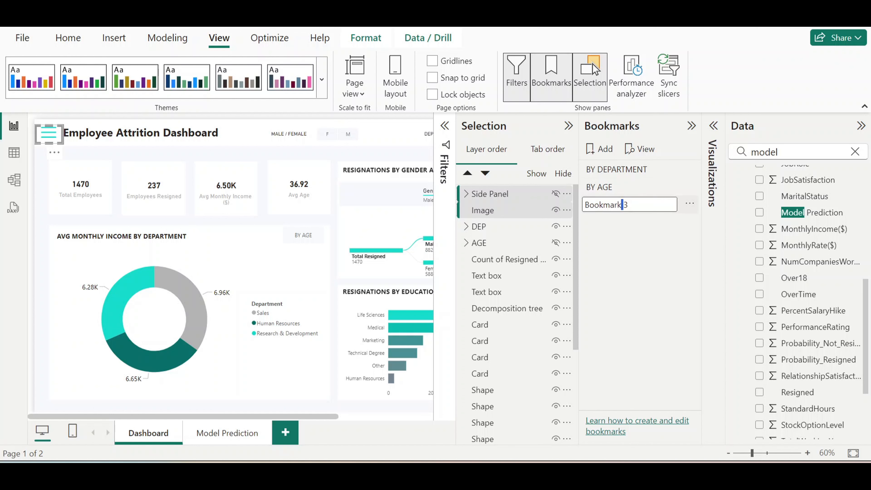
triple_click(623, 205)
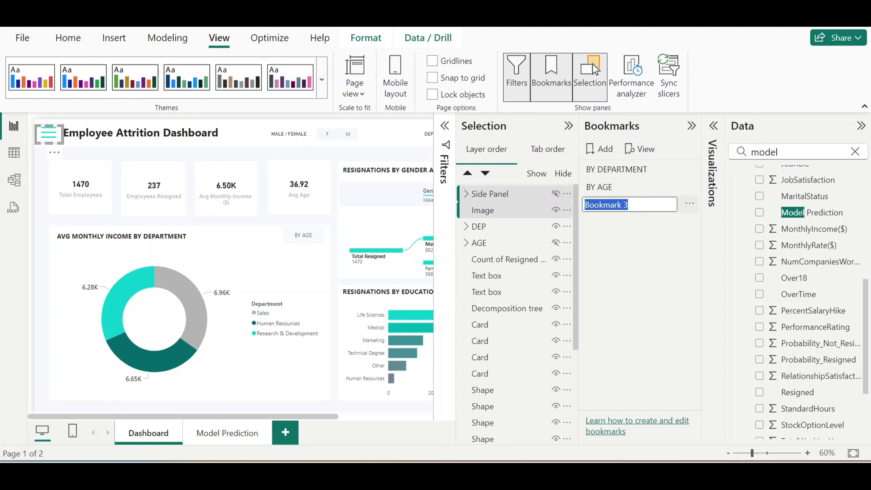
text(Side Close)
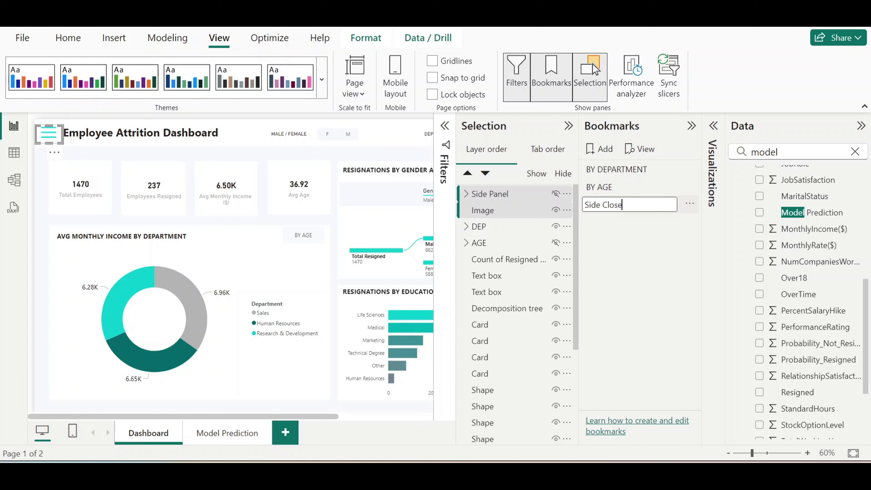
key(Return)
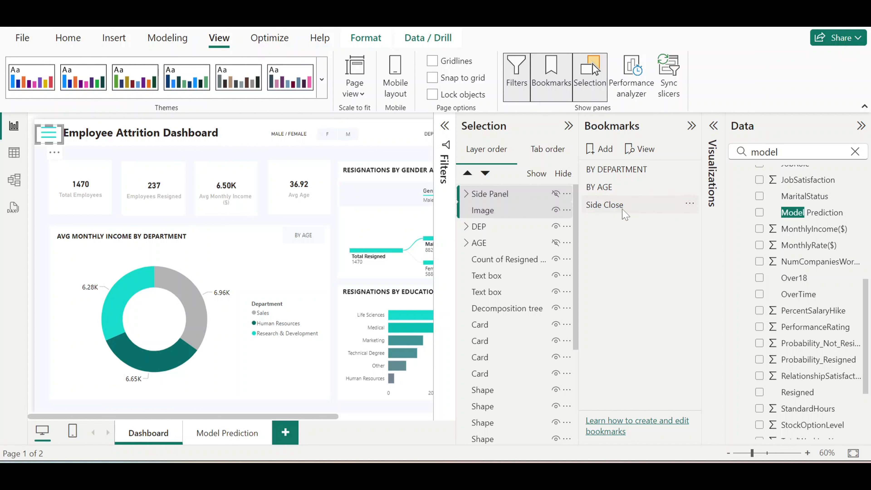
- Limit the Side Close bookmark to selected visuals, exclude Data and Current page from it, and update it
click(690, 205)
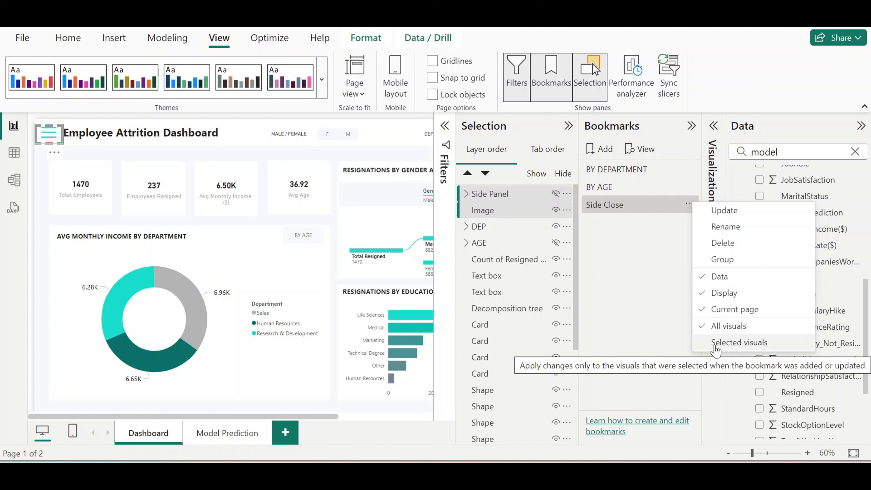
click(739, 342)
click(688, 203)
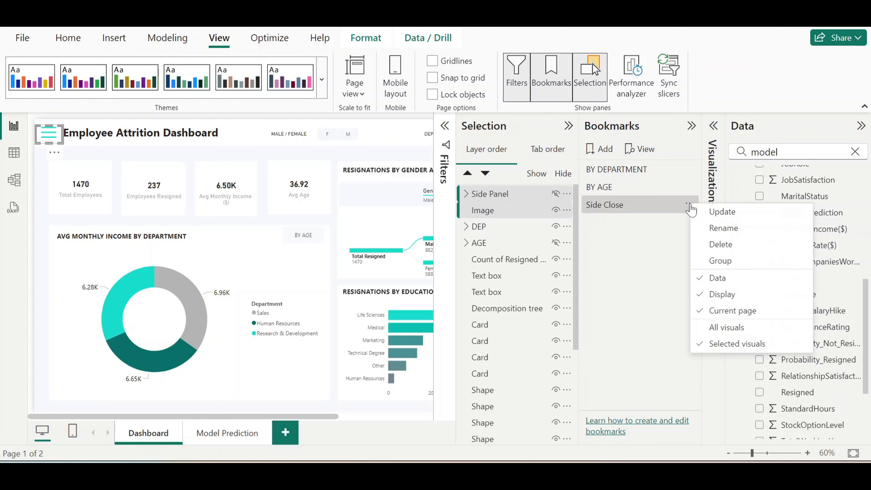
click(700, 279)
click(690, 204)
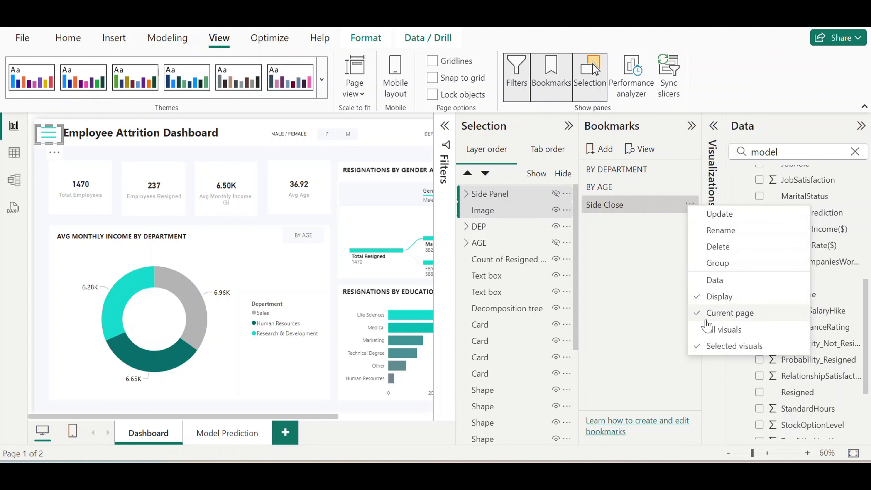
click(695, 314)
click(690, 204)
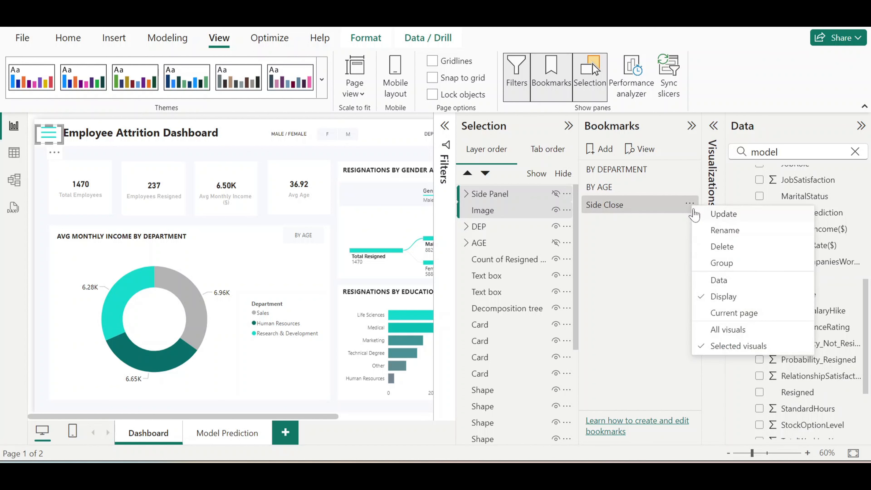
click(709, 221)
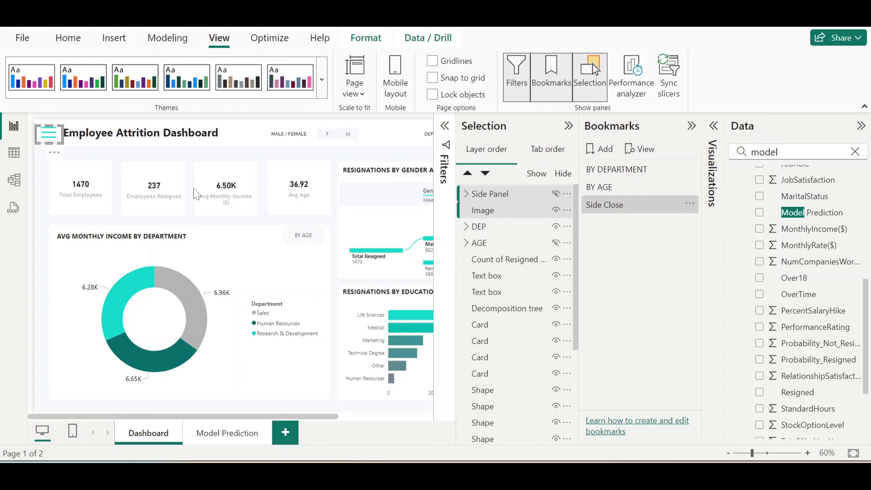
- Show the Side Panel group, hide the menu image, and add a bookmark named Side Open with both objects selected
click(556, 194)
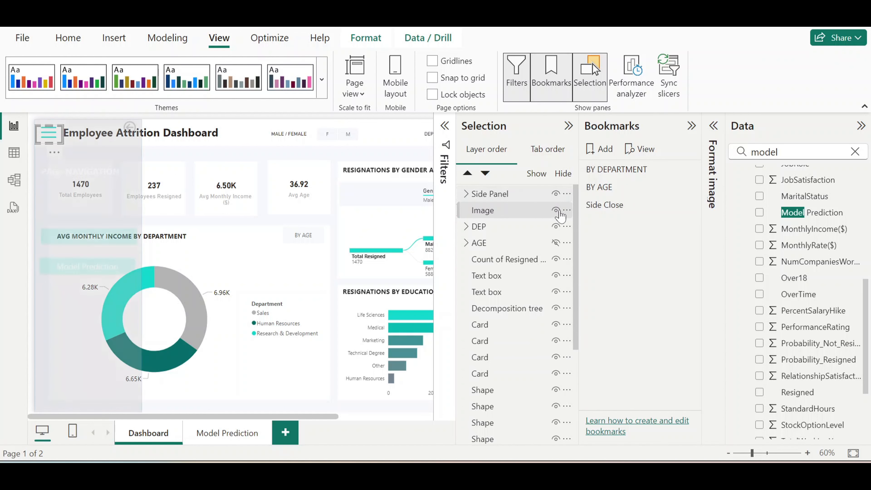
click(556, 211)
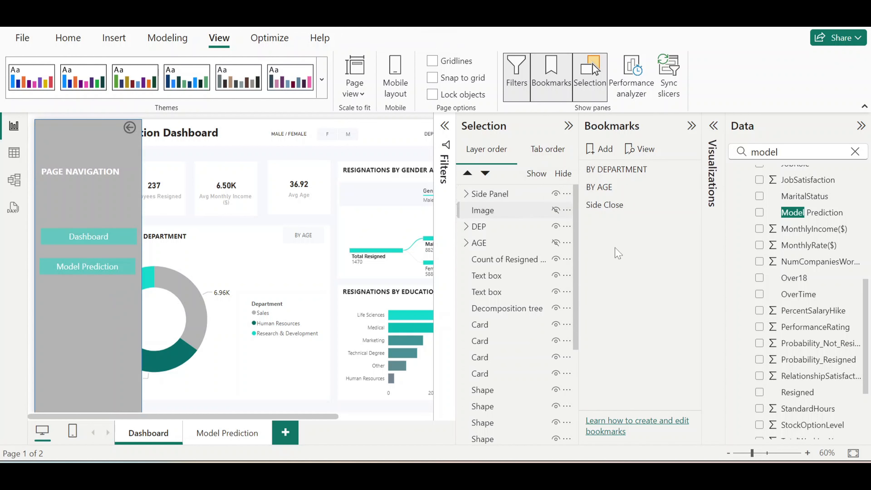
click(516, 195)
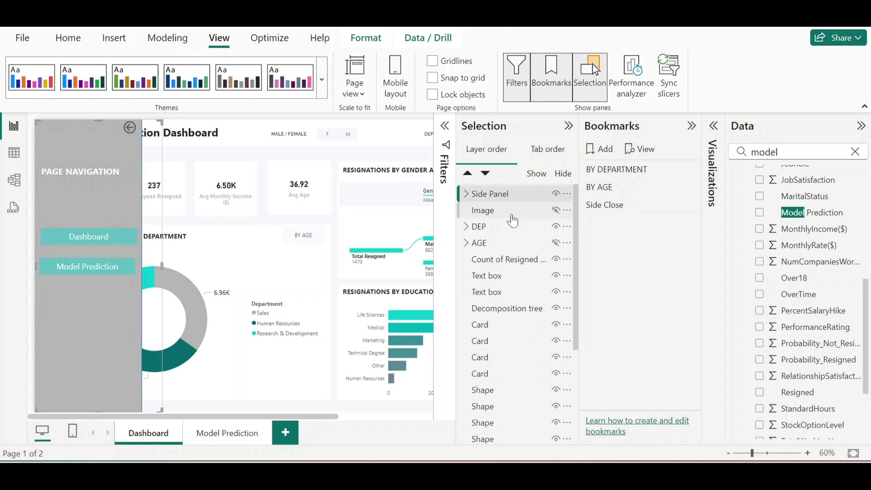
ctrl+click(511, 213)
click(605, 150)
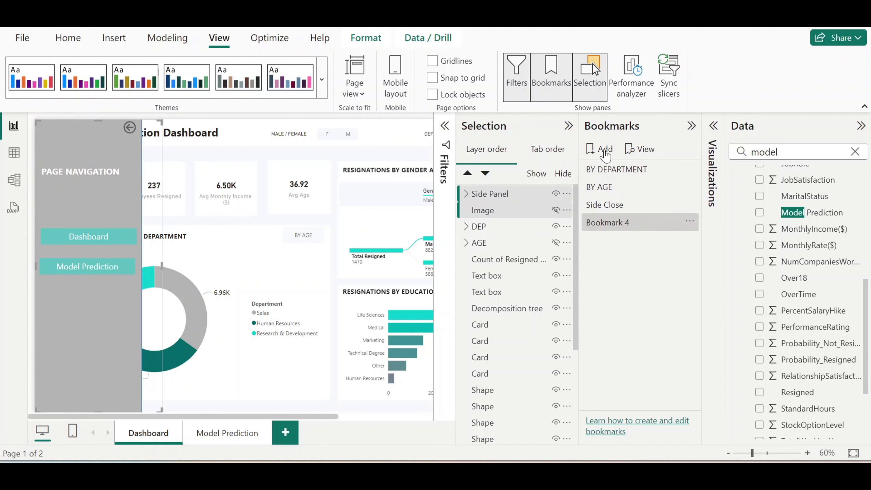
double_click(615, 222)
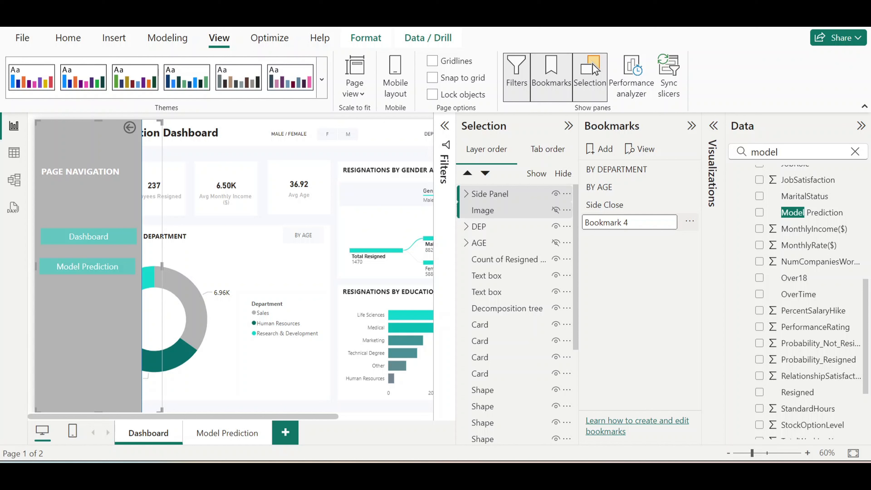
text(Side Open)
key(Return)
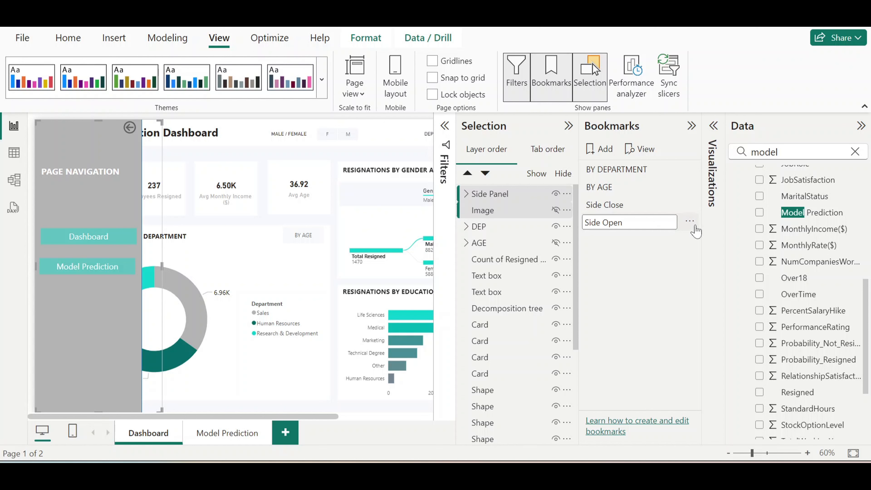
- Exclude Data and Current page from the Side Open bookmark, limit it to selected visuals, and update it
click(689, 222)
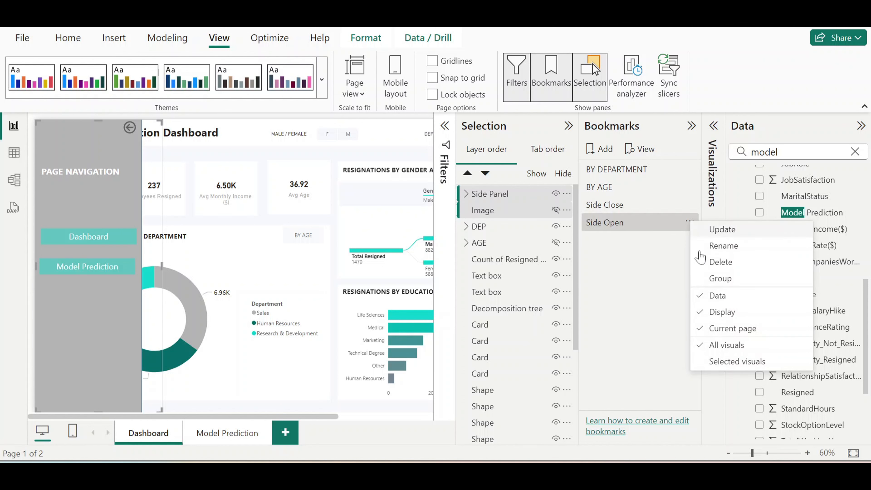
click(710, 299)
click(691, 223)
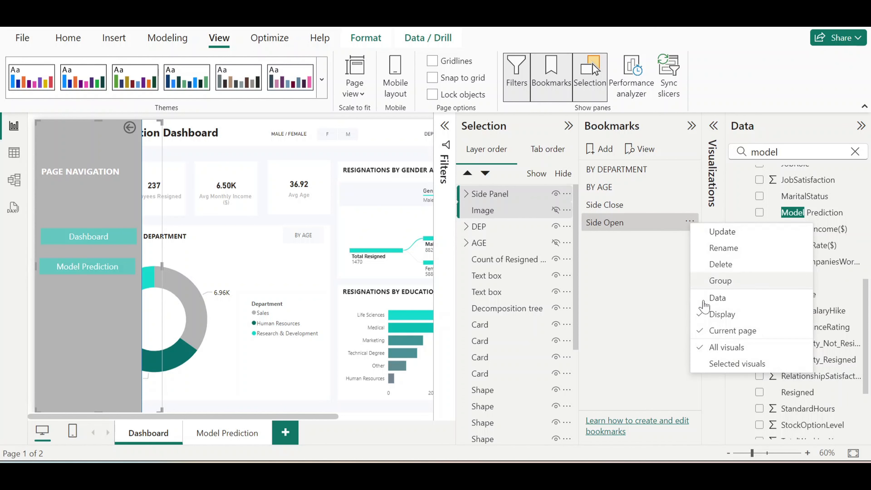
click(702, 332)
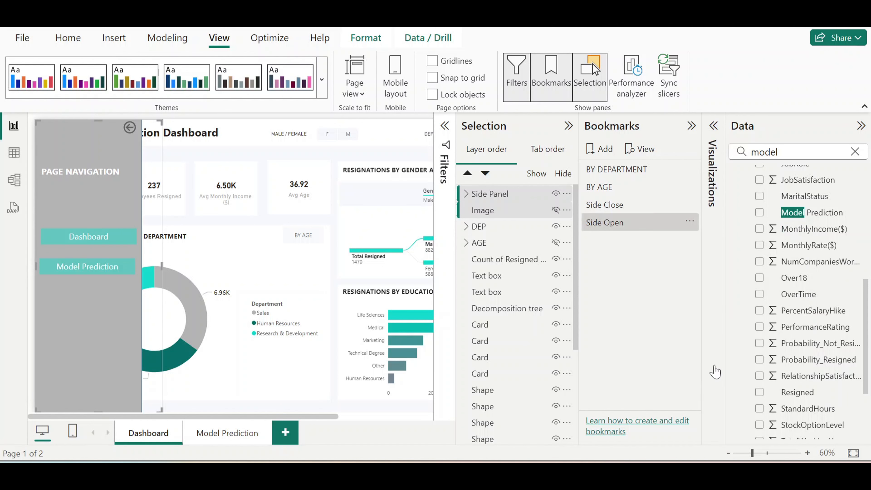
click(690, 222)
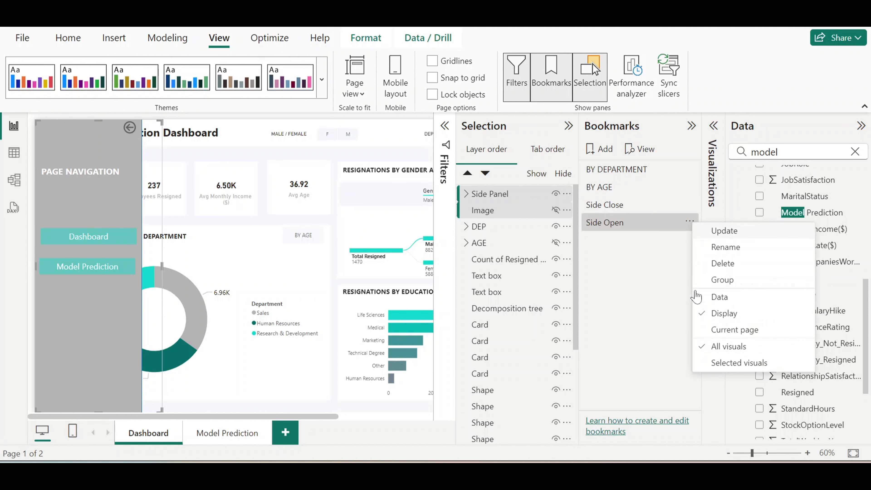
click(706, 363)
click(691, 222)
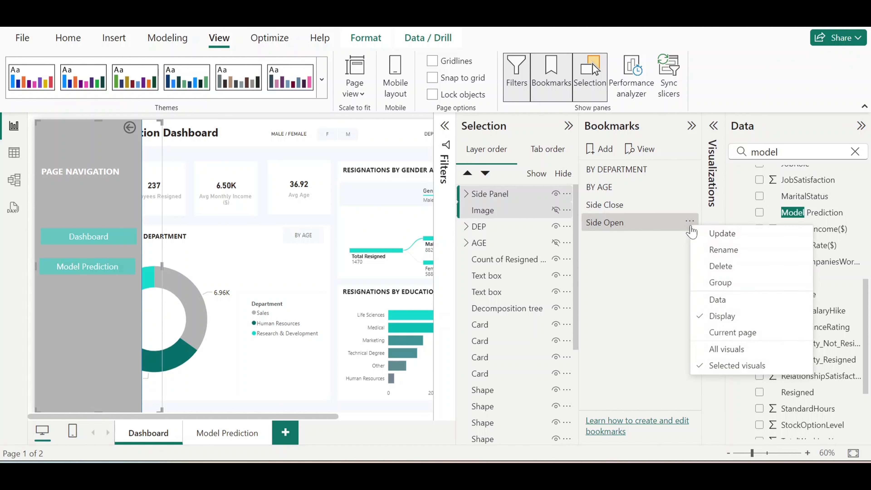
click(714, 236)
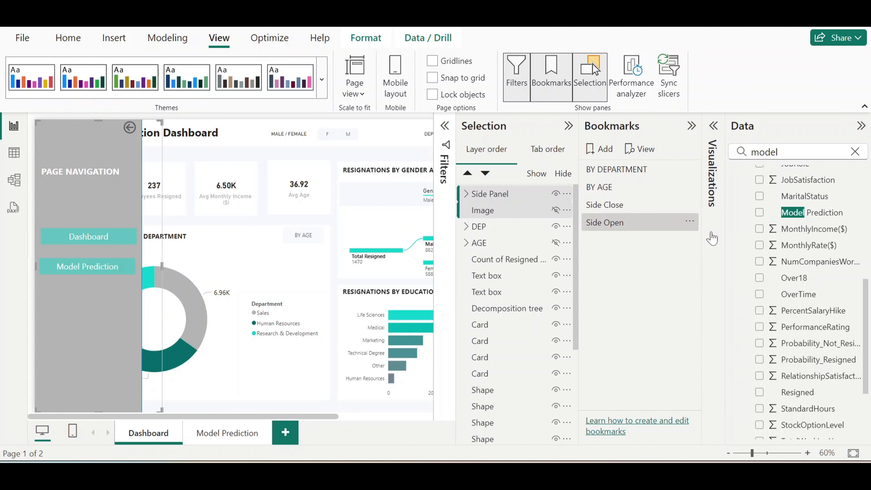
- Test the Side Close and Side Open bookmarks by switching between them, ending on Side Close
click(612, 207)
click(602, 210)
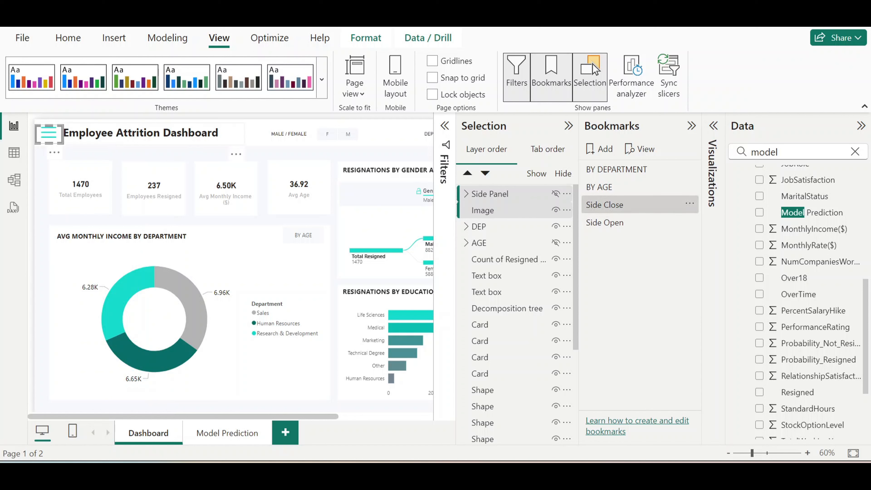
click(609, 225)
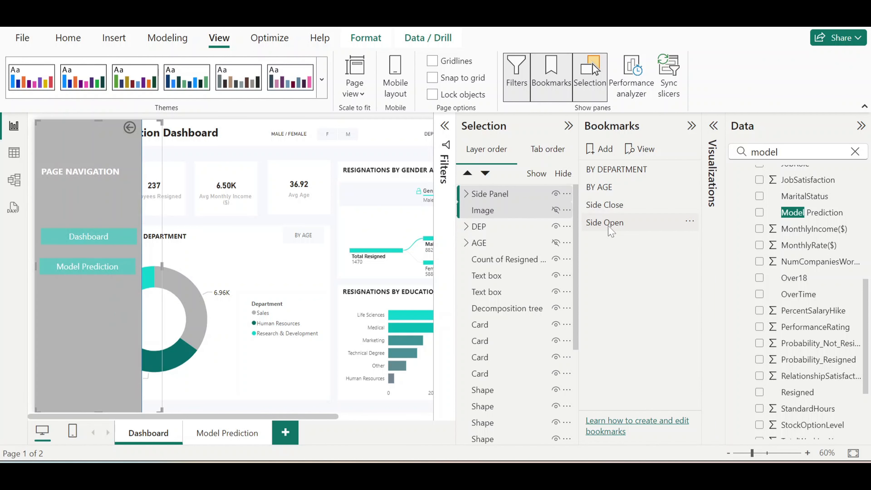
click(622, 208)
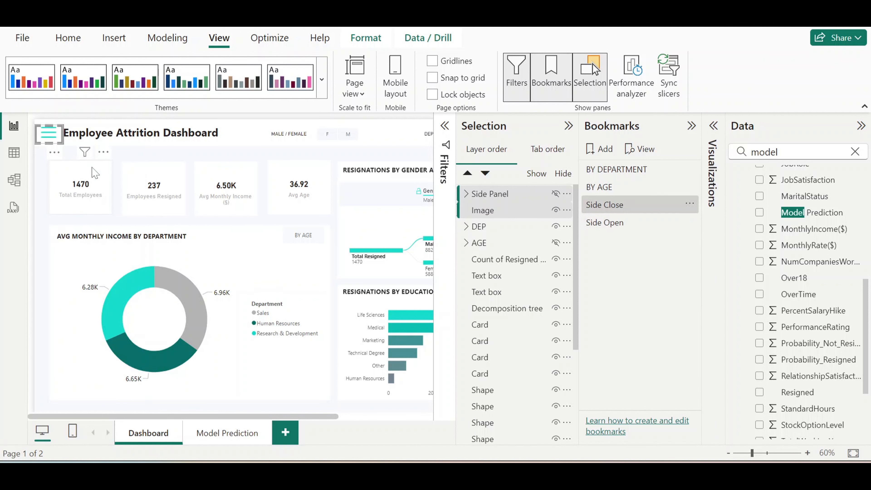
- Turn on the action of the menu image on the Dashboard page and set it to the Side Open bookmark
click(95, 141)
click(52, 137)
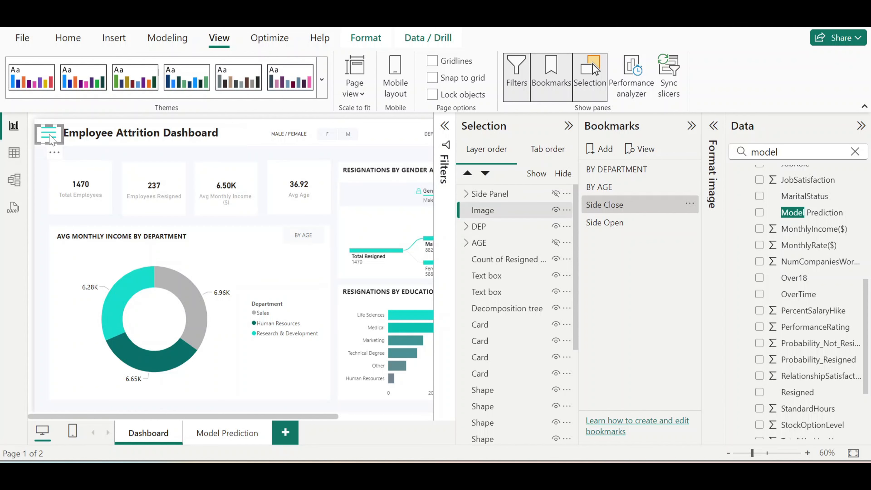
click(692, 126)
click(709, 250)
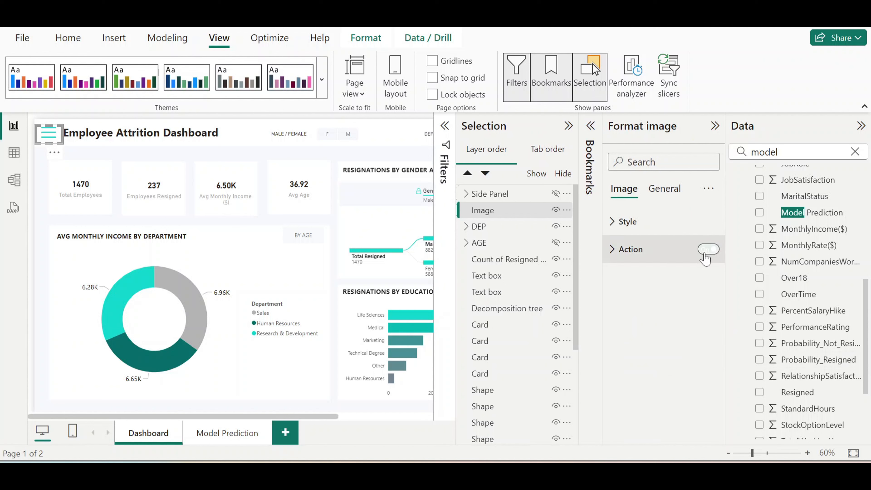
click(700, 320)
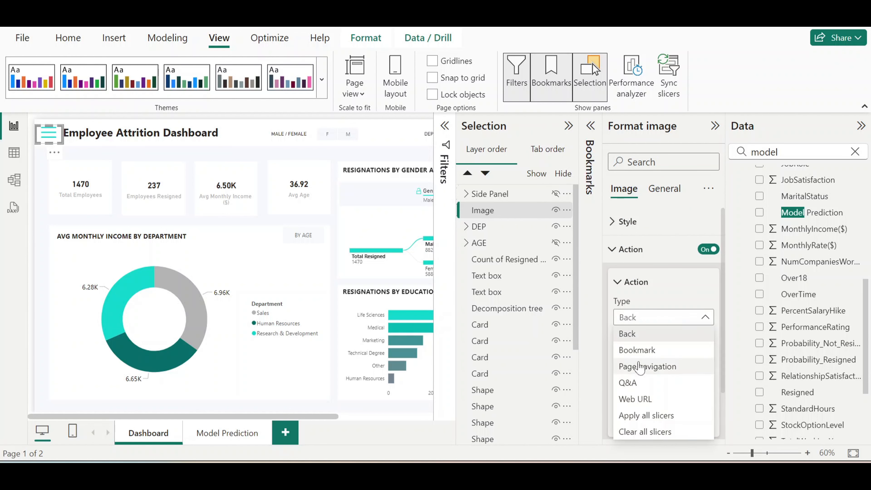
click(644, 355)
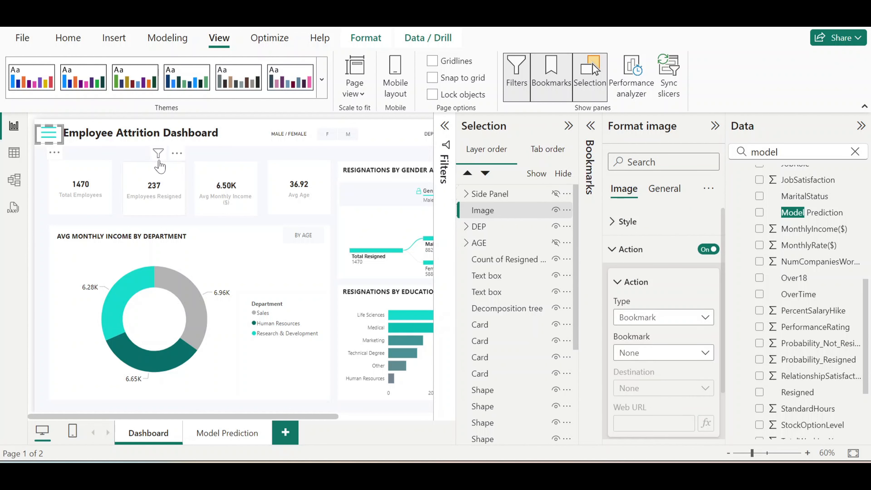
click(672, 360)
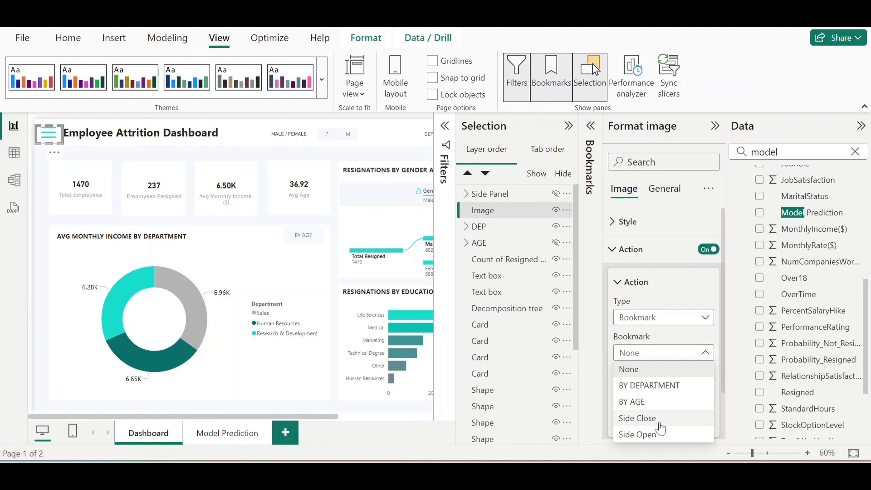
click(658, 432)
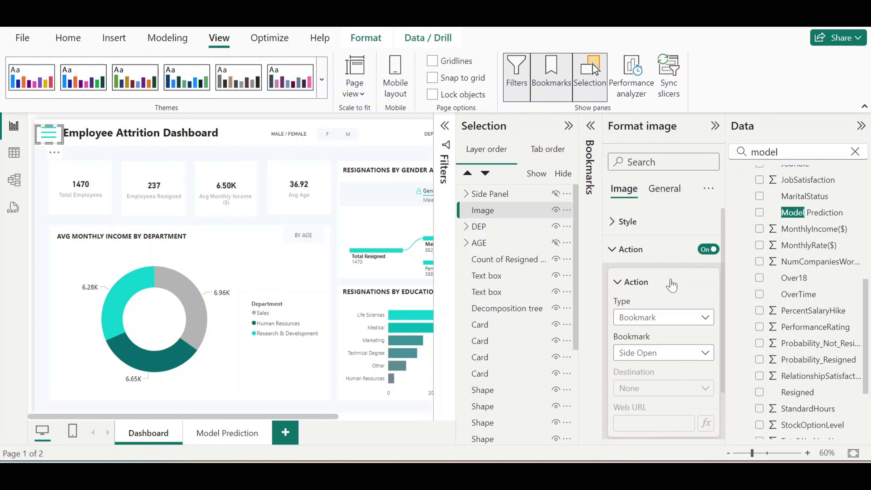
- Open the side panel, set its back arrow button's action to the Side Close bookmark, and test closing and reopening the panel
ctrl+click(51, 137)
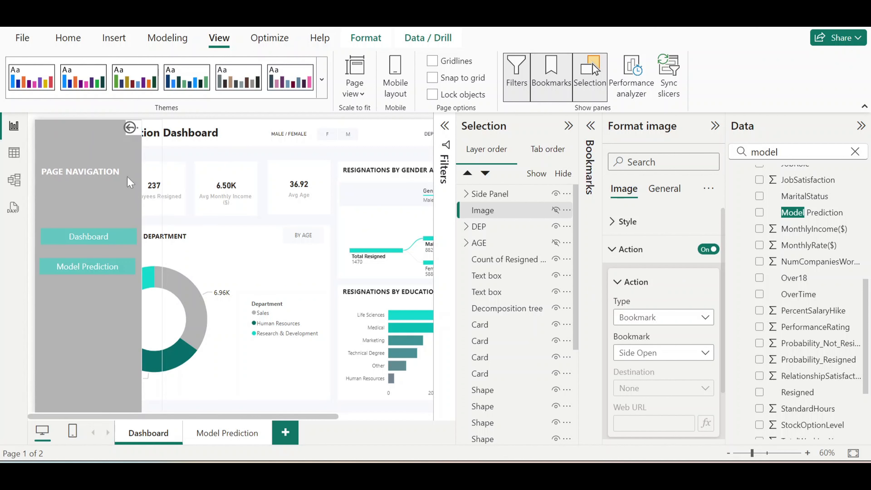
click(131, 134)
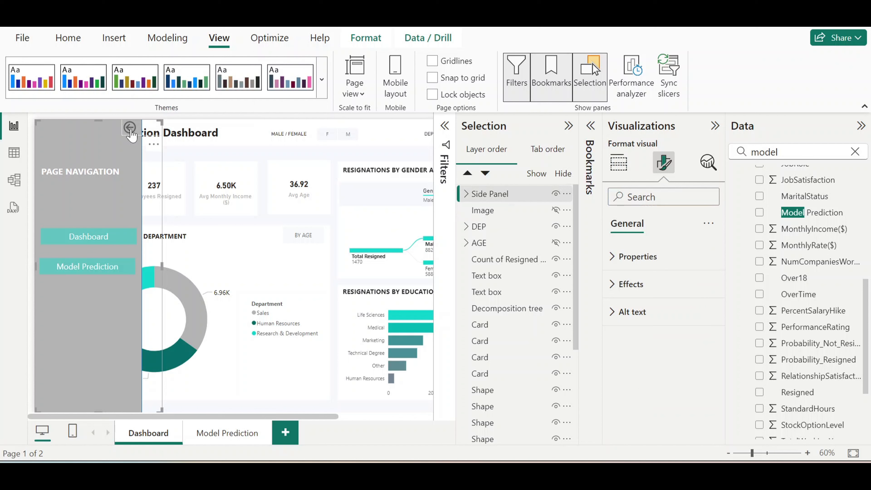
click(130, 133)
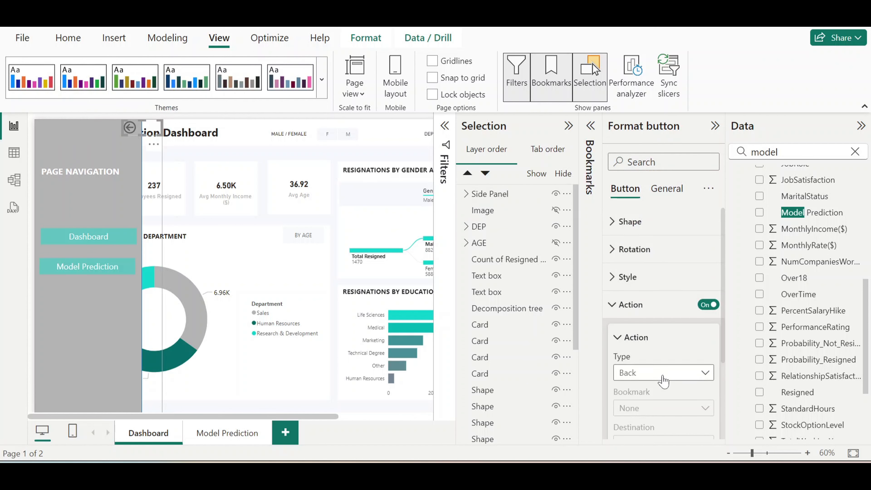
scroll(664, 379, down, 2)
click(657, 305)
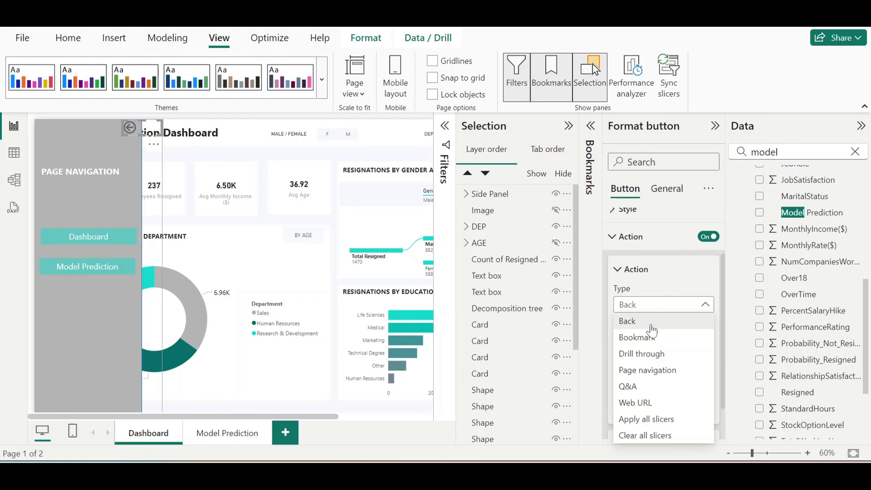
click(644, 340)
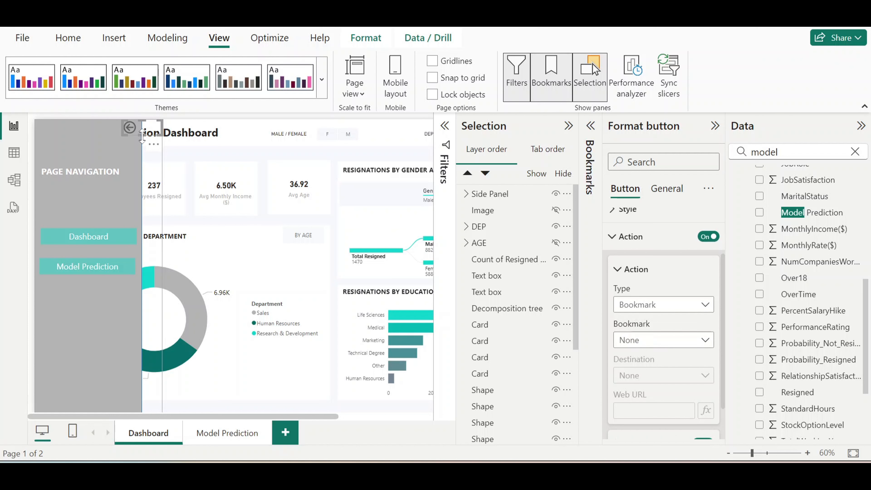
click(681, 342)
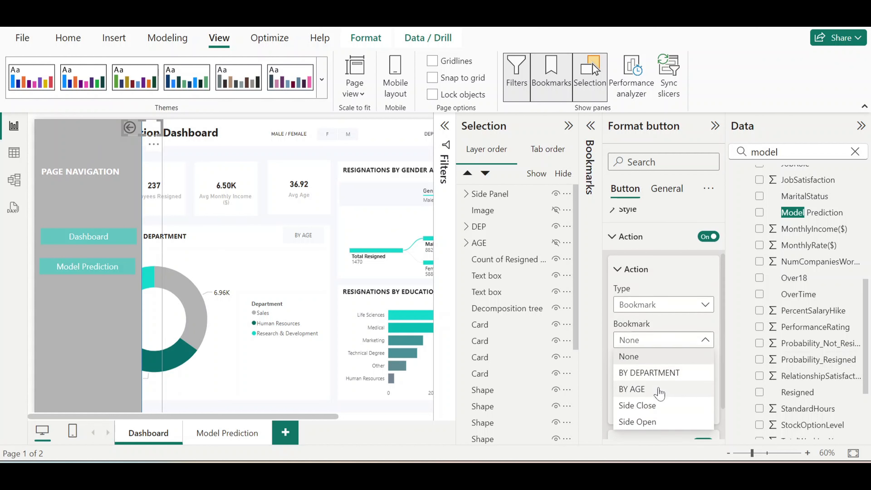
click(657, 416)
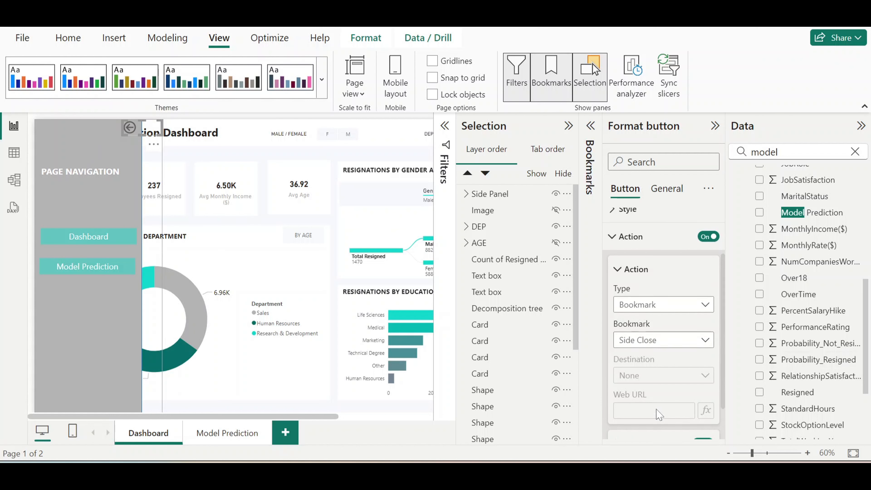
ctrl+click(131, 128)
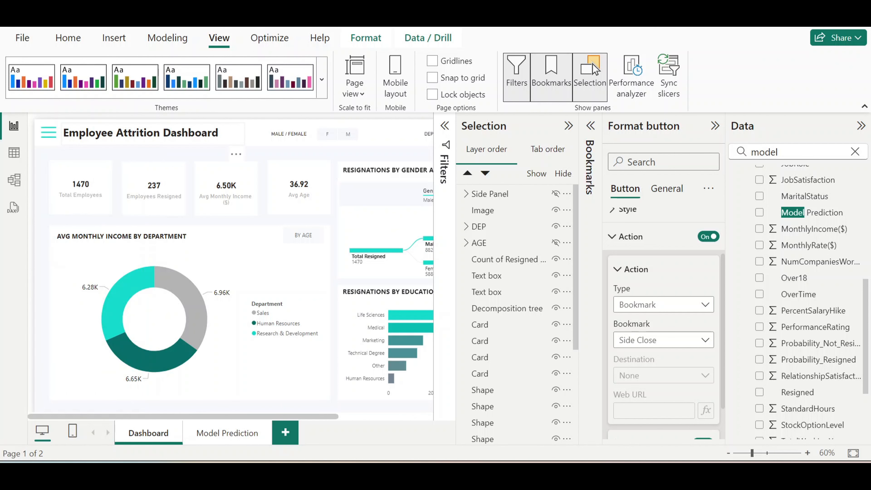
ctrl+click(52, 141)
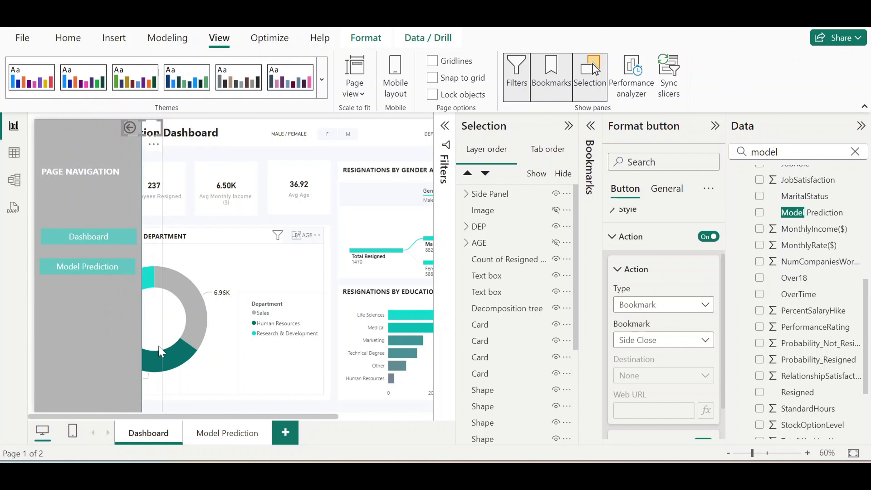
- Turn on the action of the side panel's Dashboard button and set its type to Page navigation
click(120, 238)
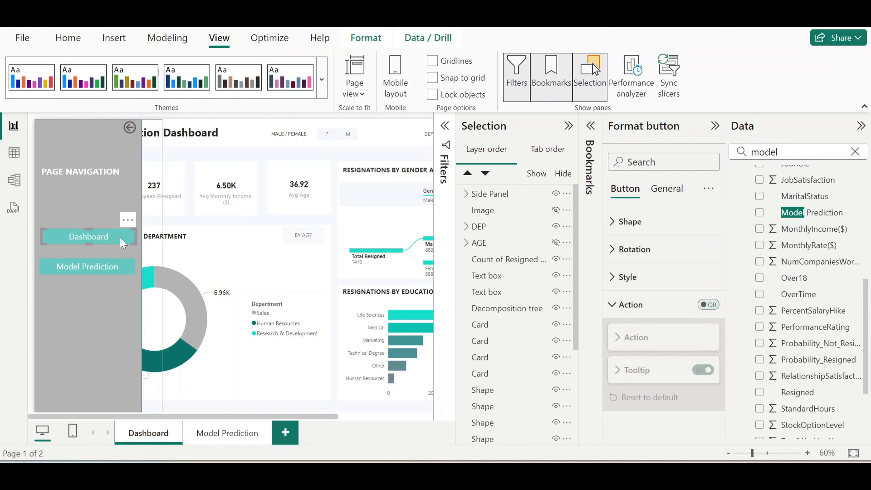
click(708, 306)
click(642, 374)
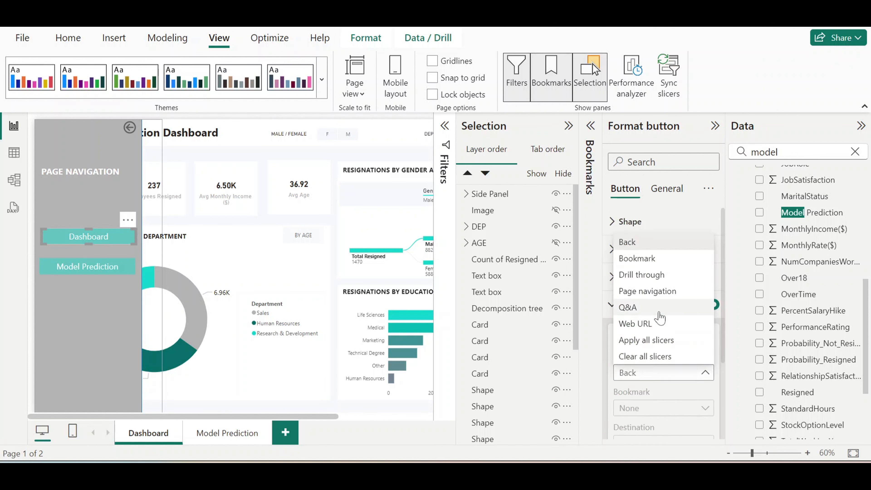
click(663, 292)
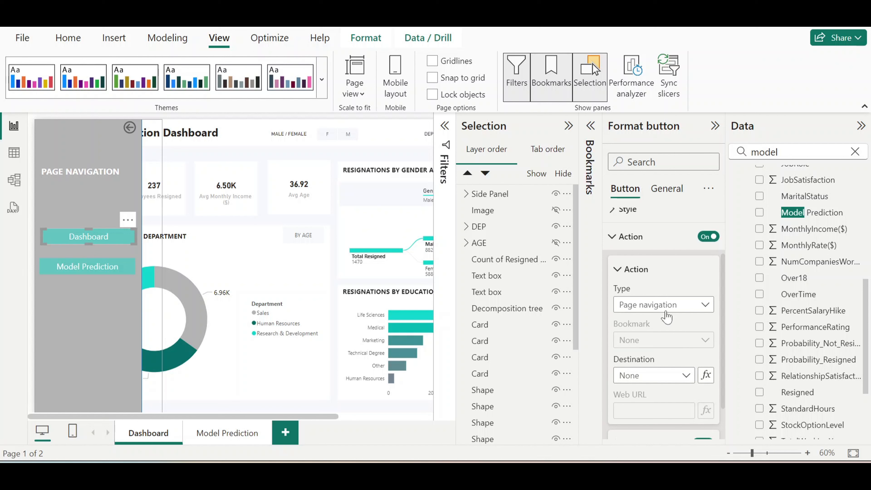
- Turn on the Model Prediction button's action with type Page navigation and the Model Prediction page as destination
click(124, 267)
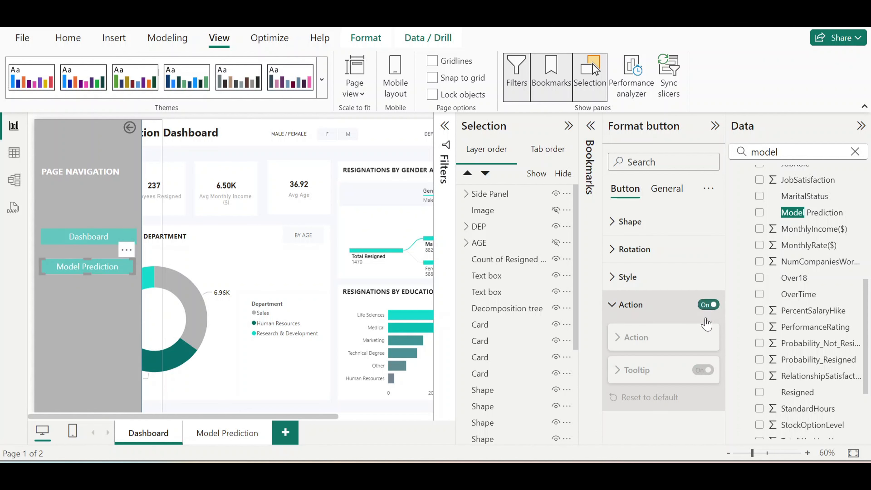
click(681, 347)
scroll(681, 349, down, 2)
click(674, 311)
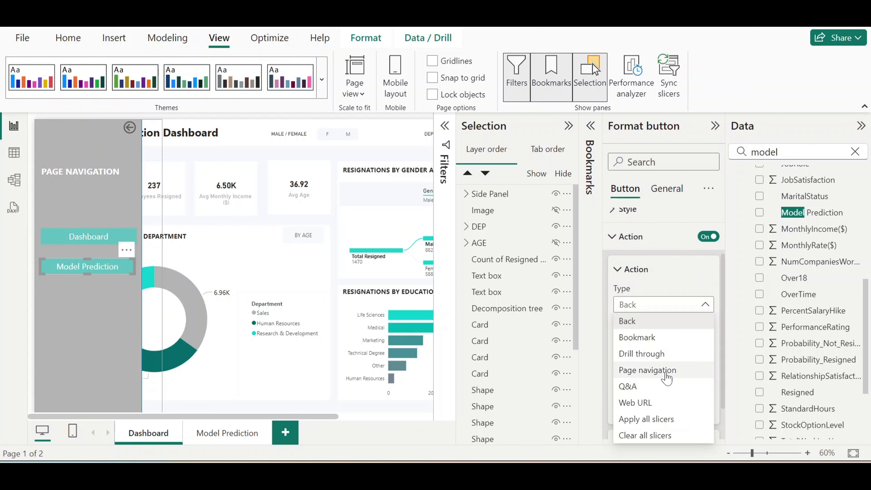
click(659, 370)
click(658, 378)
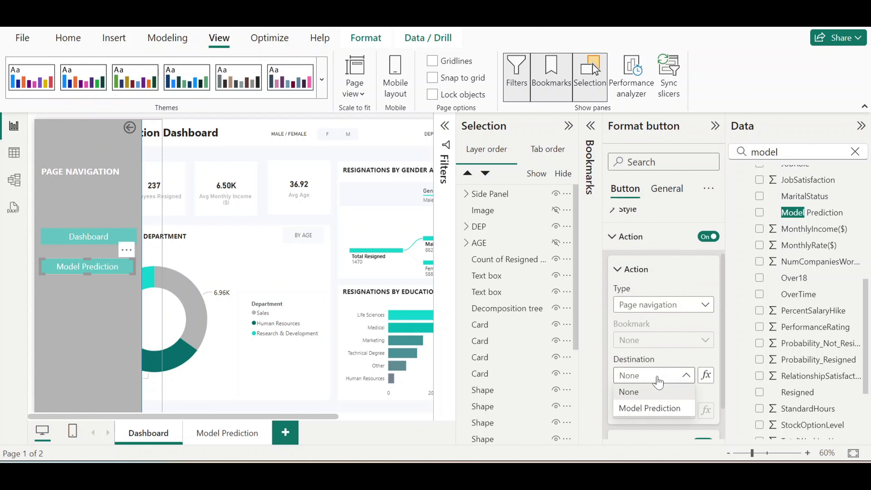
click(663, 412)
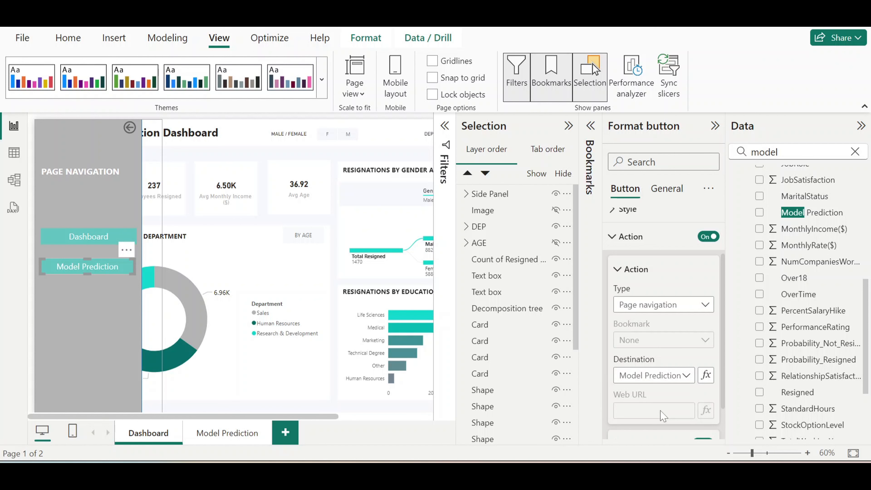
- Test the Model Prediction button's navigation and compare the two report pages, ending on Dashboard
ctrl+click(61, 271)
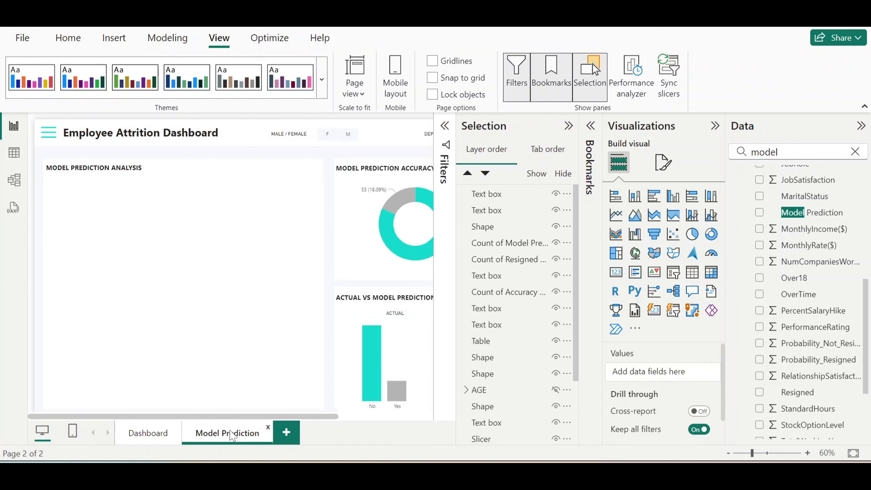
click(148, 433)
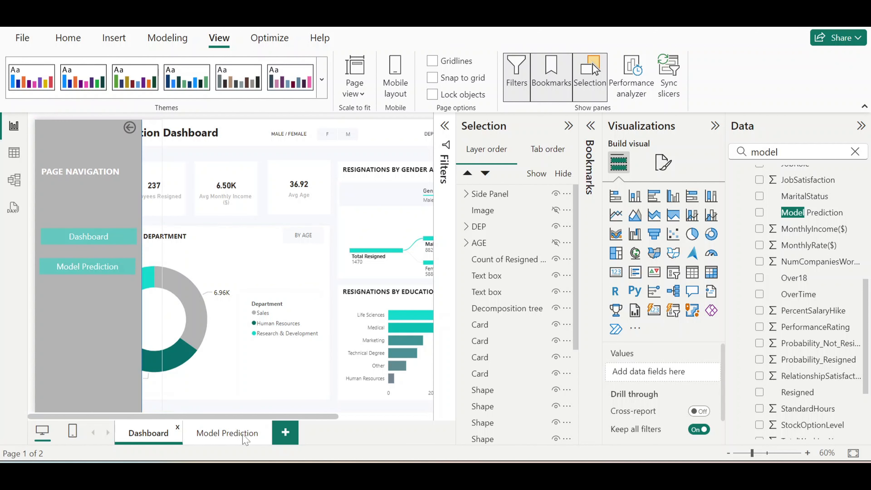
click(236, 436)
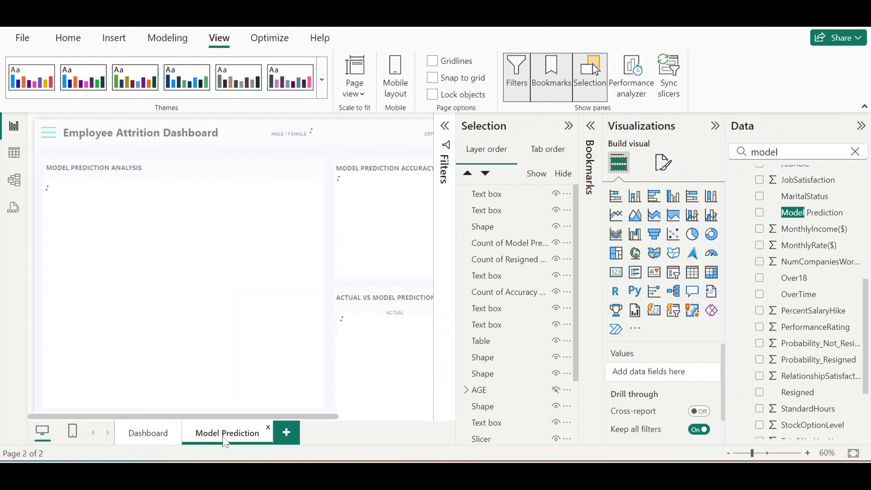
click(146, 438)
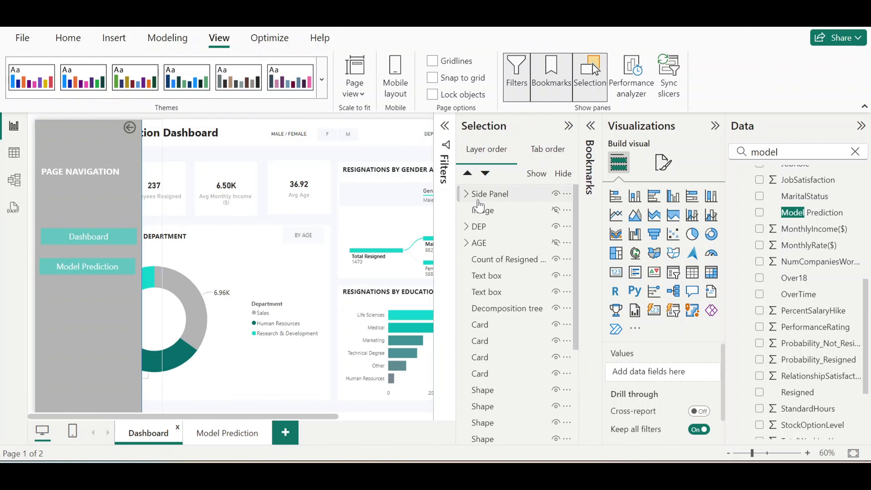
- Copy the Side Panel group from Dashboard to the Model Prediction page and align it flush with the page's left edge
click(496, 199)
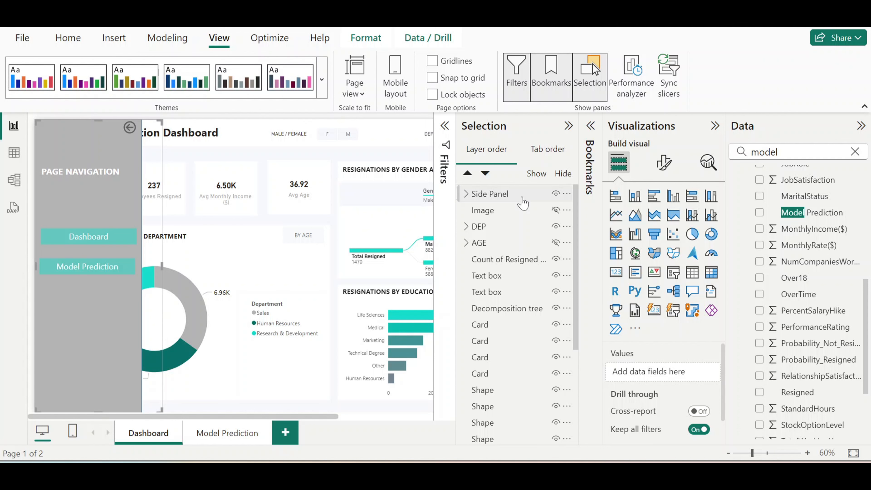
click(232, 440)
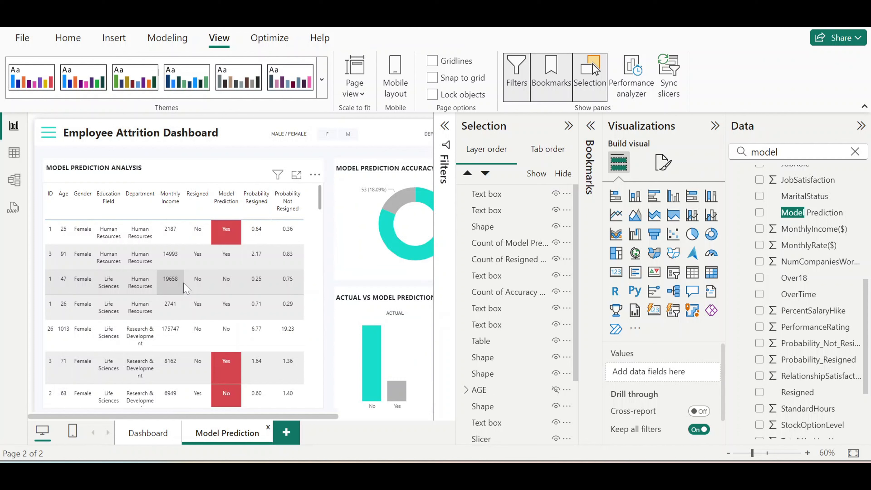
key(ctrl+v)
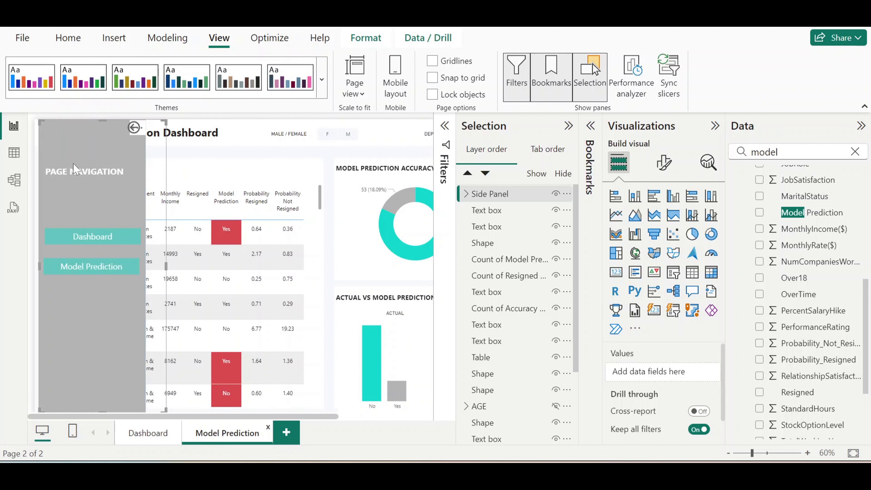
drag(101, 212, 97, 212)
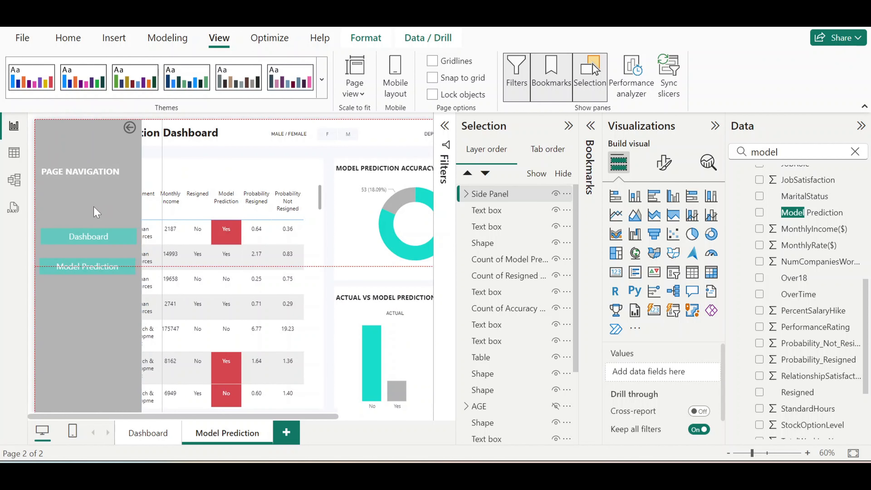
click(96, 213)
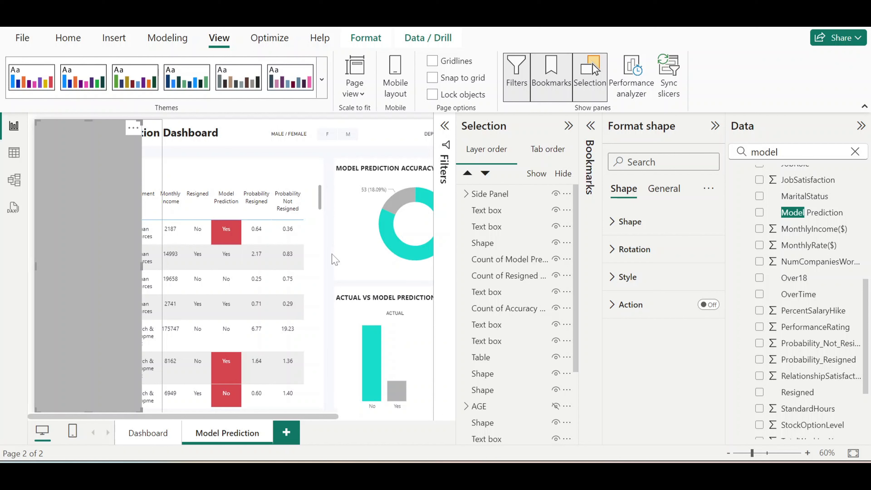
click(335, 260)
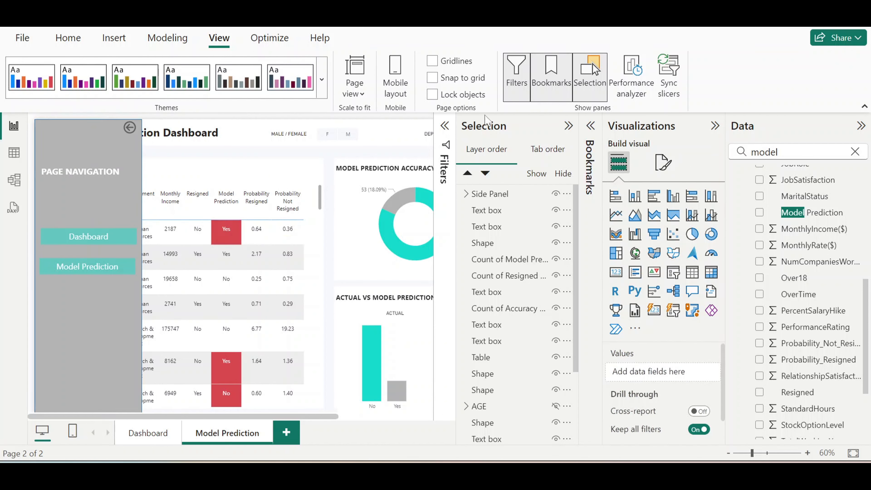
- Hide the Side Panel group on Model Prediction and move the menu icon image directly below it in the layer order
click(587, 128)
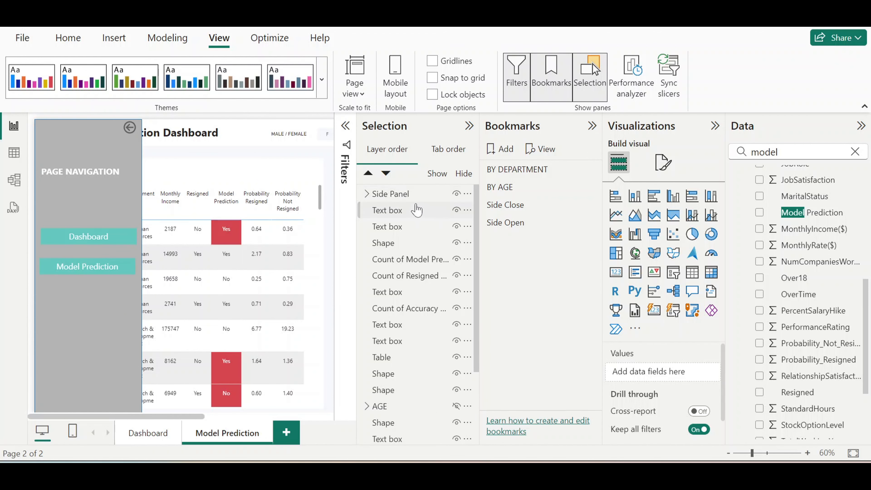
click(456, 194)
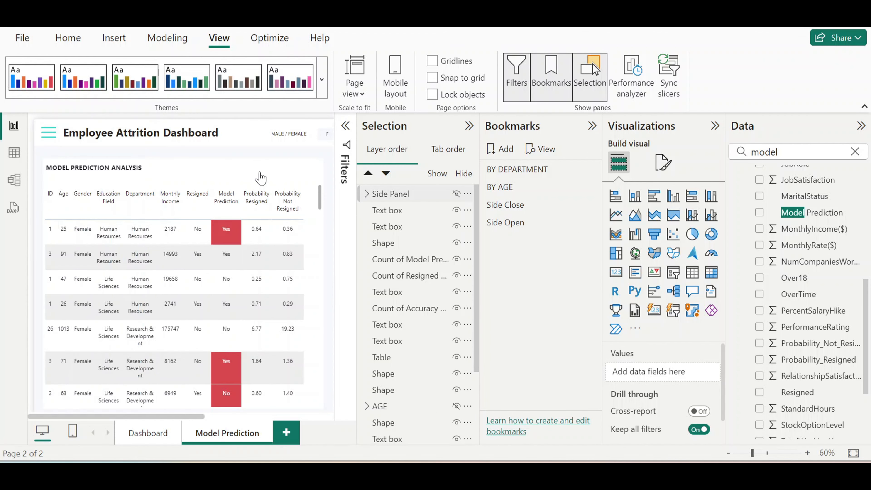
click(44, 137)
scroll(405, 326, down, 3)
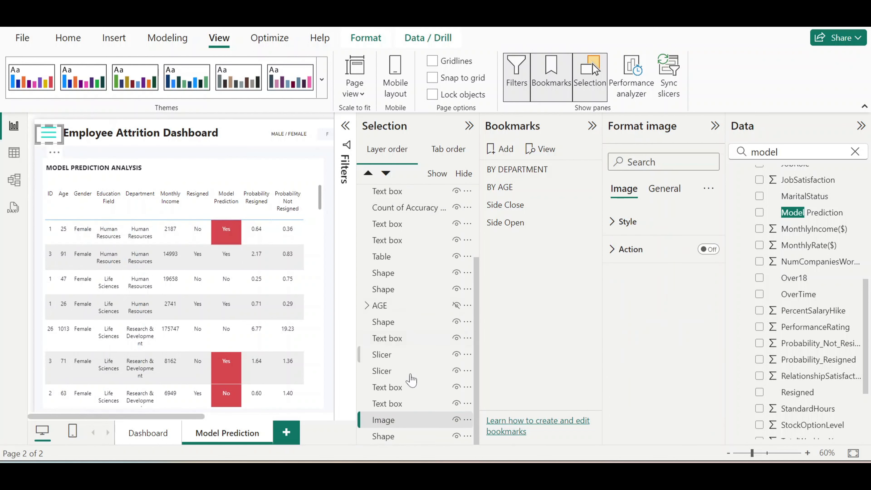
drag(413, 420, 416, 219)
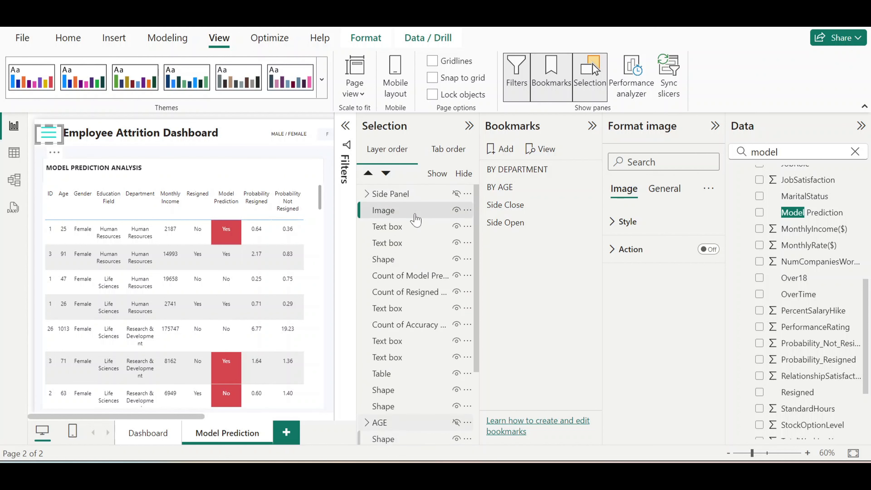
- Add a bookmark named Side Close 1 with the Side Panel group and the menu image selected
click(413, 198)
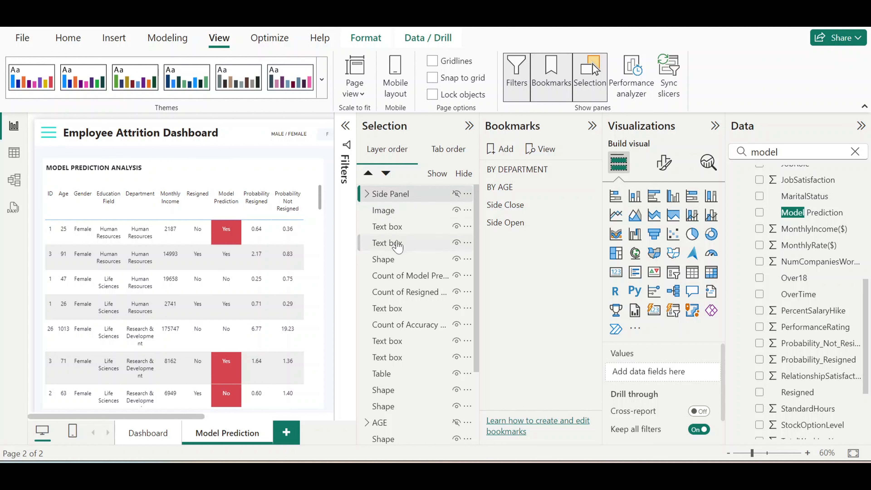
click(406, 211)
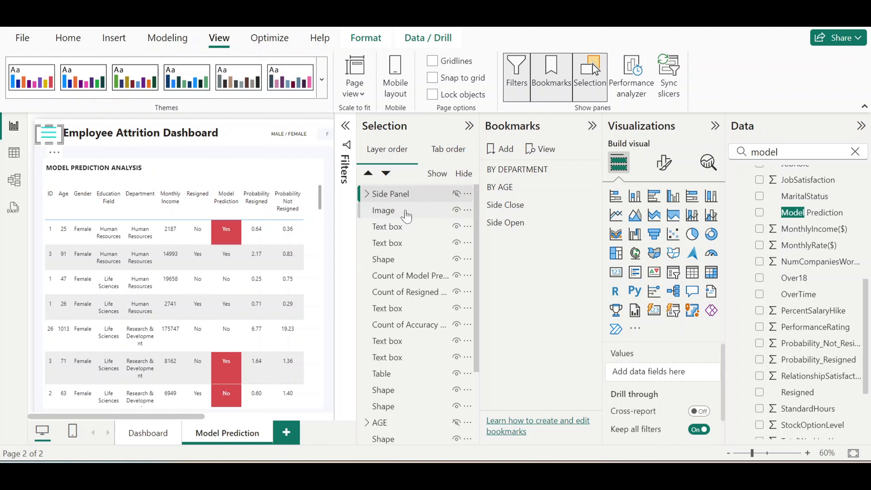
click(499, 150)
double_click(518, 244)
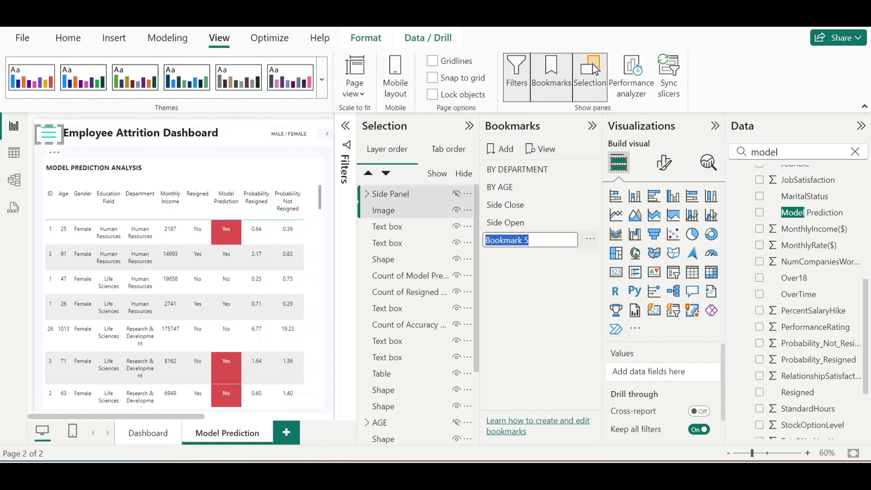
text(Side Close 1)
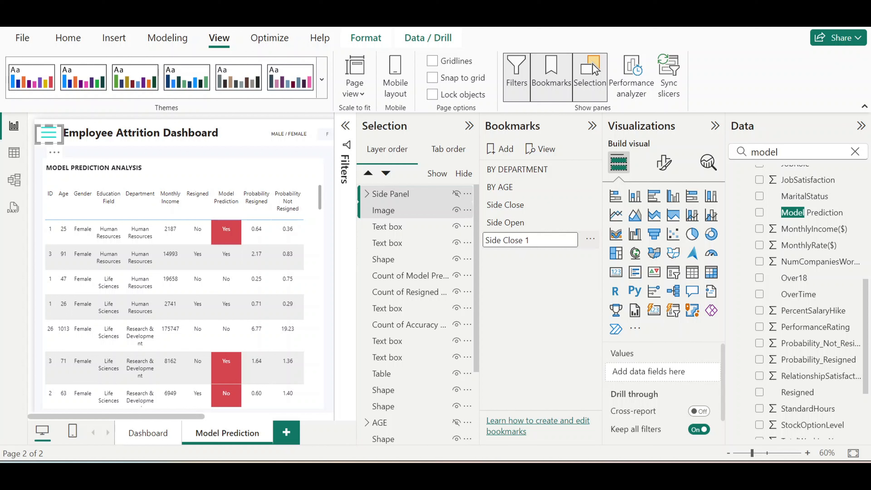
key(Return)
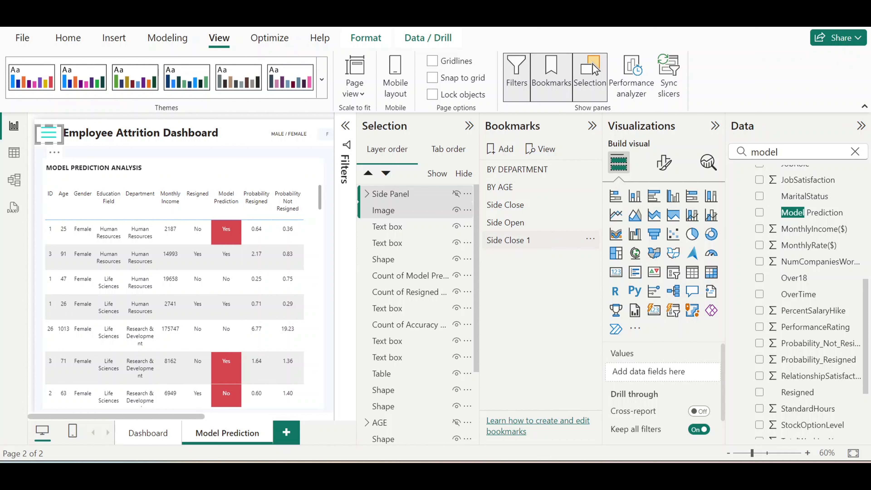
- Exclude Data and Current page from the Side Close 1 bookmark, limit it to Selected visuals, and update it
click(591, 239)
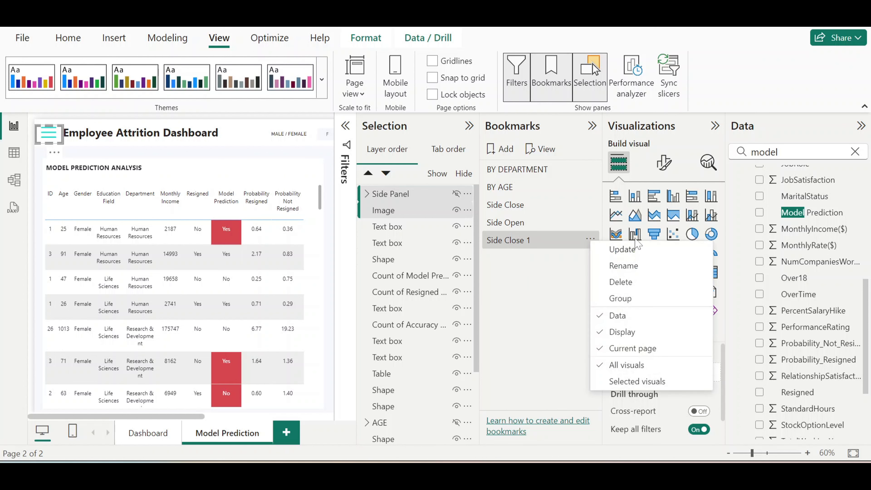
click(608, 319)
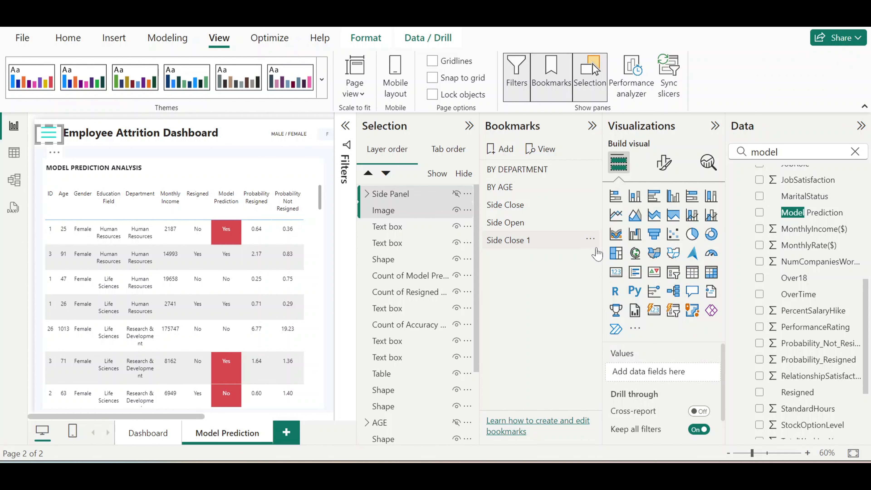
click(591, 239)
click(601, 350)
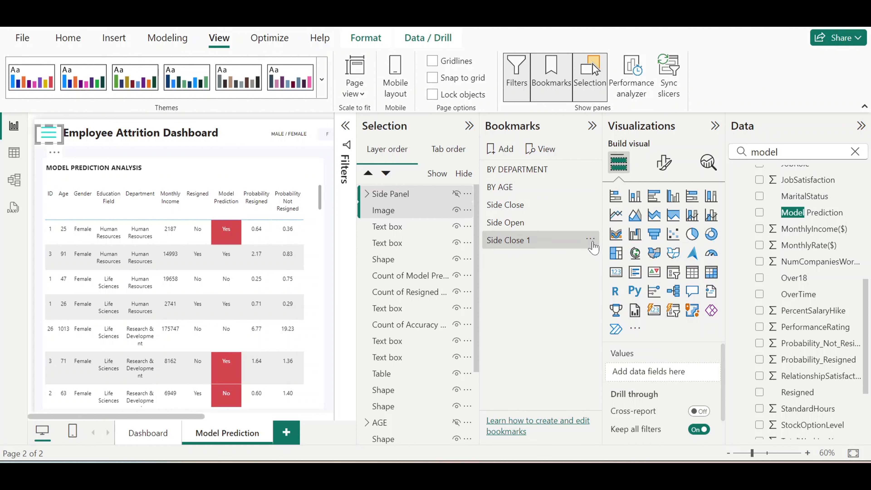
click(591, 239)
click(608, 381)
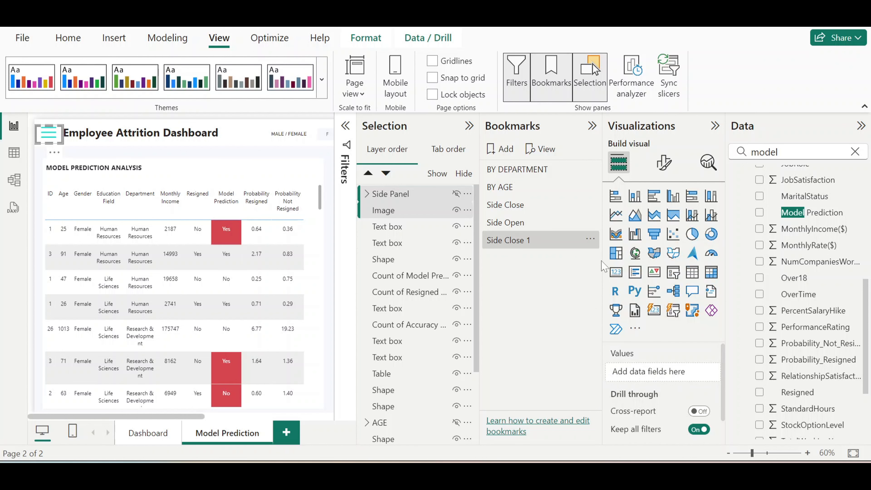
click(591, 239)
click(615, 249)
- Show the Side Panel group and hide the menu icon image on the Model Prediction page
click(457, 194)
click(456, 211)
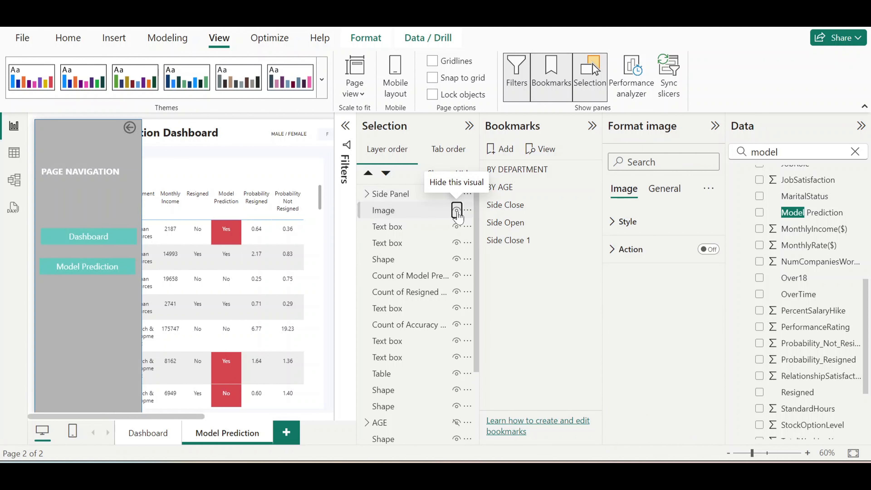
click(514, 247)
- Select the Side Panel group and menu image, and add a bookmark named Side Open 1
click(409, 198)
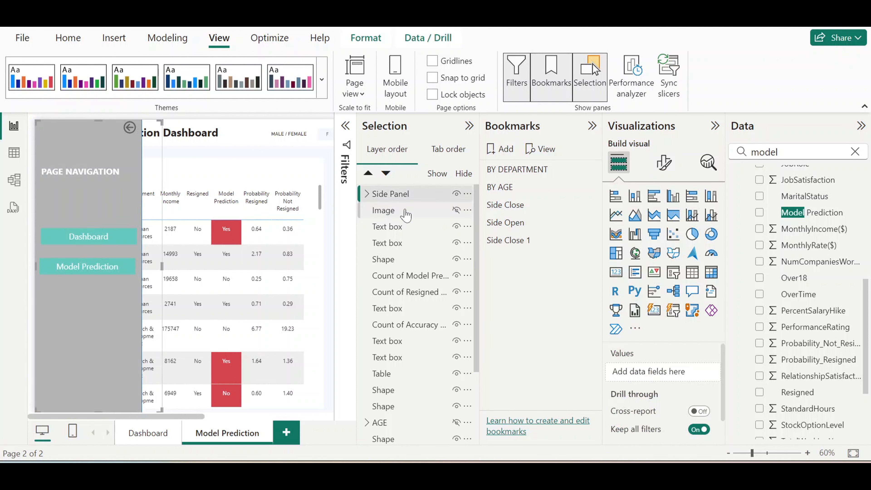
ctrl+click(406, 215)
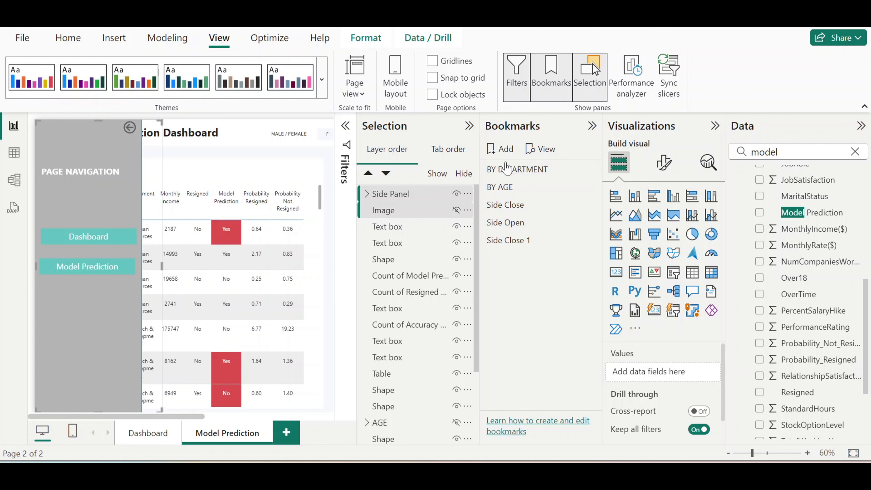
double_click(520, 258)
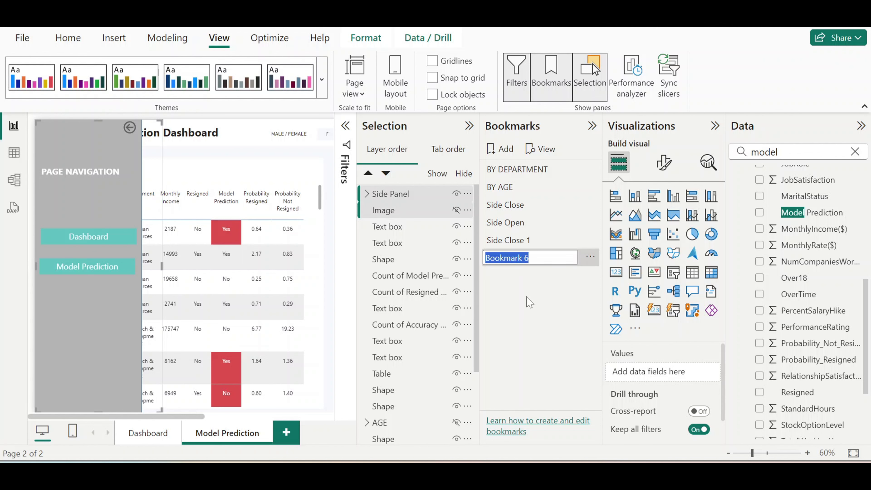
text(Sid)
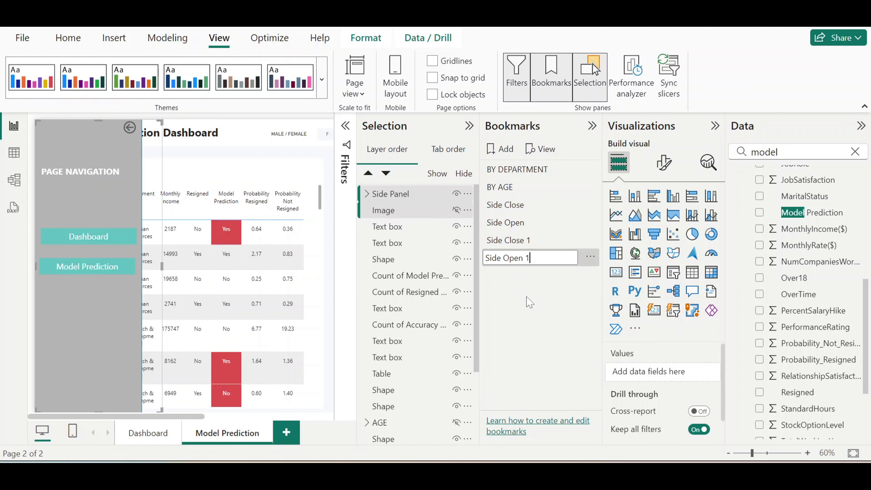
text(e Open 1)
click(583, 292)
- Exclude Data and Current page from the Side Open 1 bookmark, limit it to Selected visuals, and update it
click(591, 261)
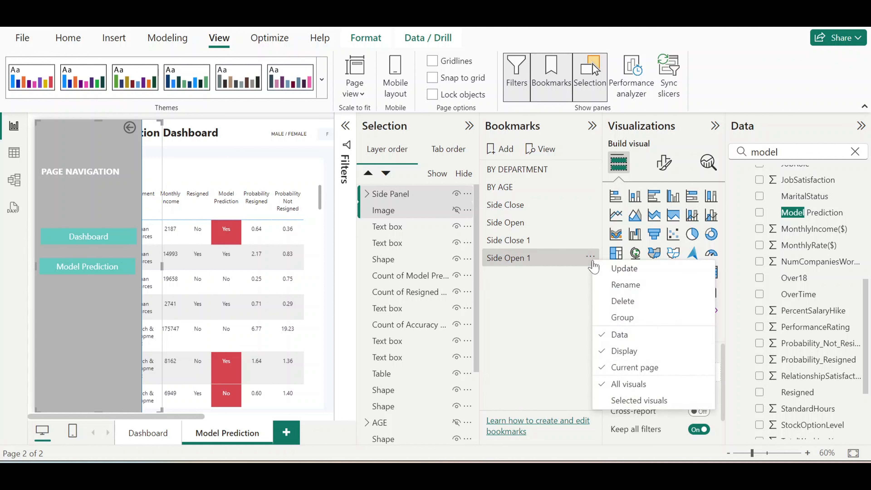
click(605, 338)
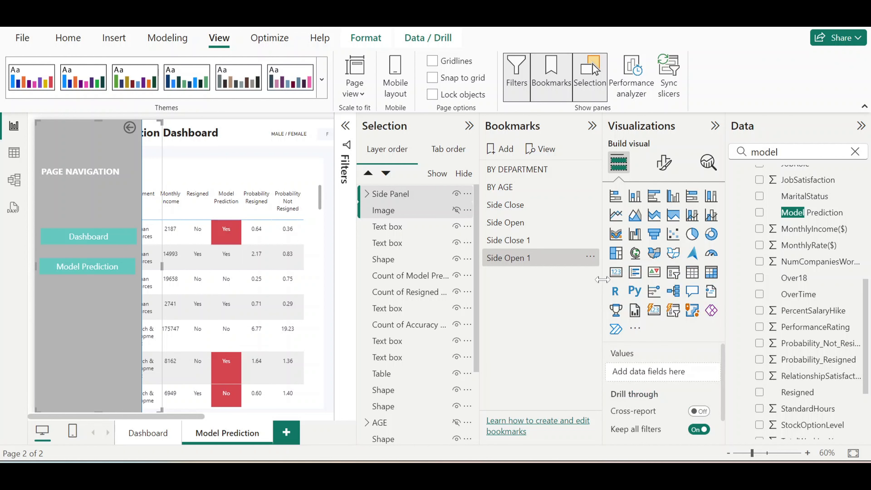
click(591, 257)
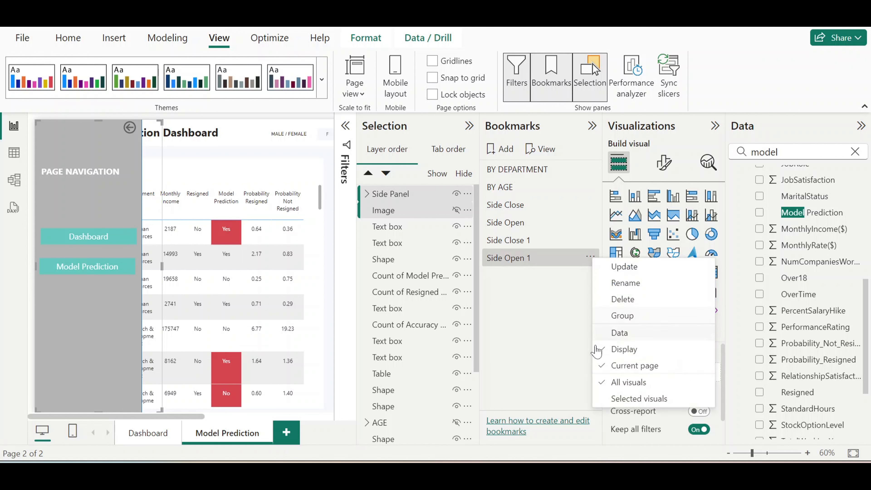
click(603, 366)
click(588, 258)
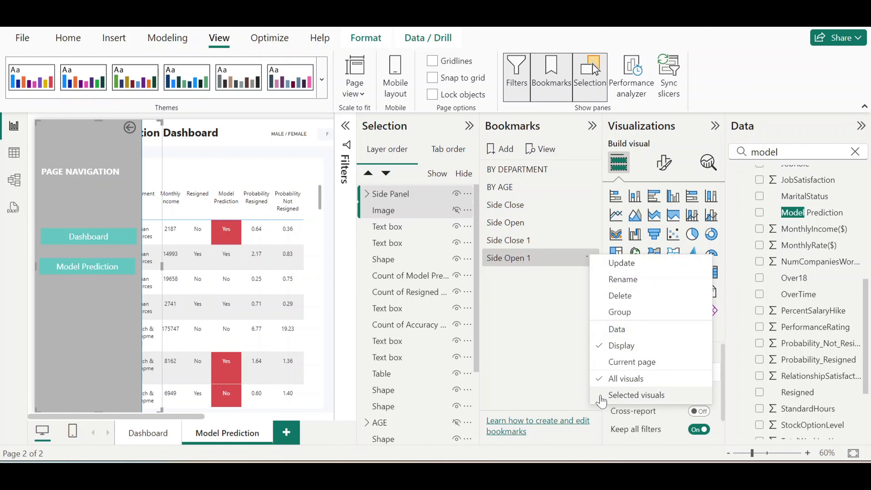
click(636, 395)
click(591, 257)
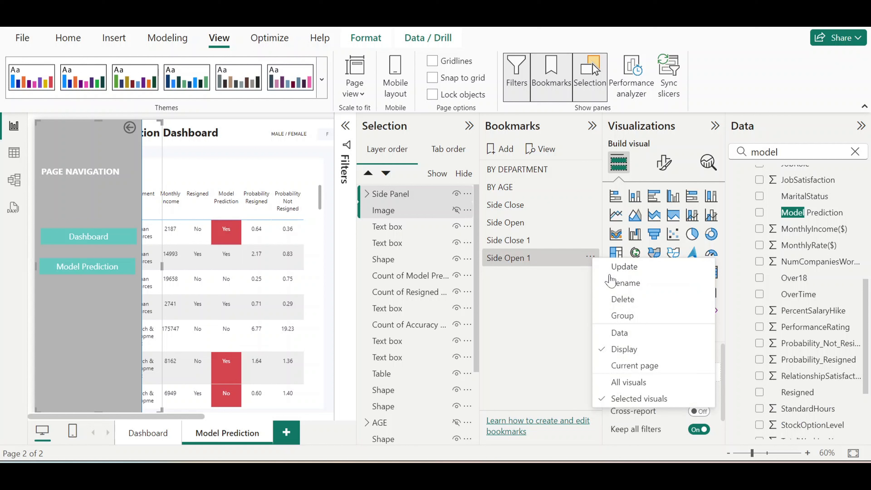
click(623, 268)
- Test the Side Close 1 and Side Open 1 bookmarks, ending with Side Close 1 applied
click(511, 242)
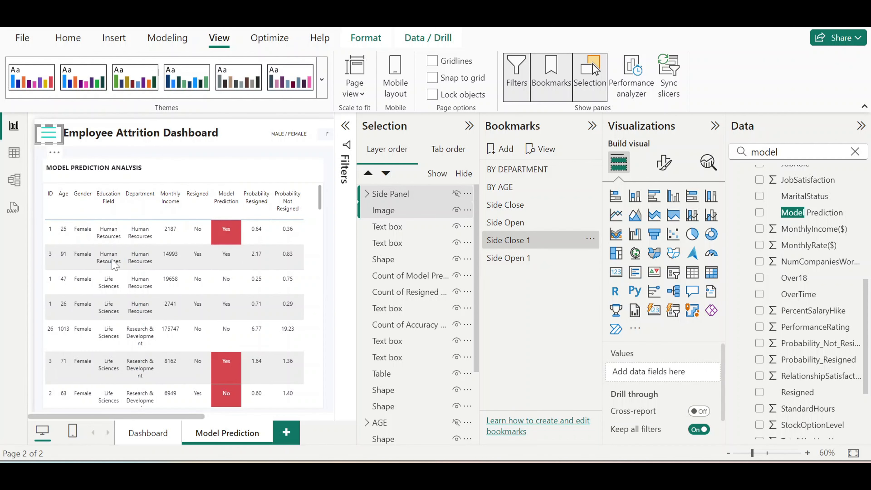
click(512, 262)
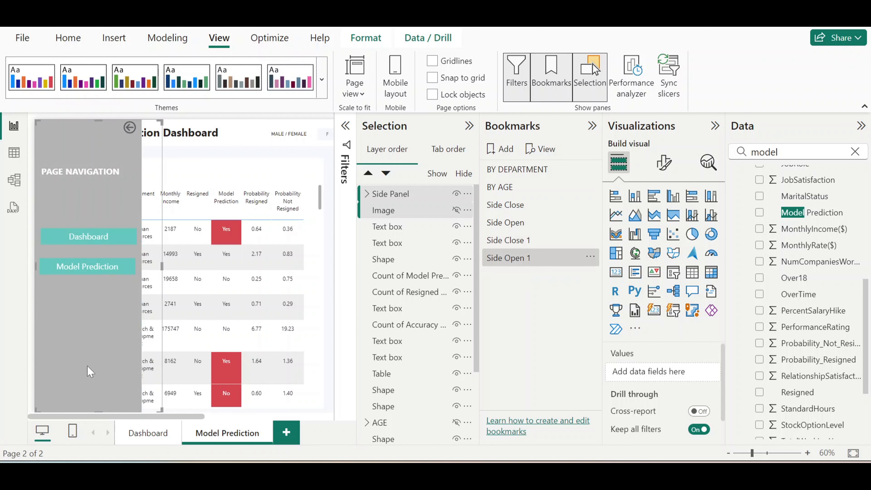
click(532, 246)
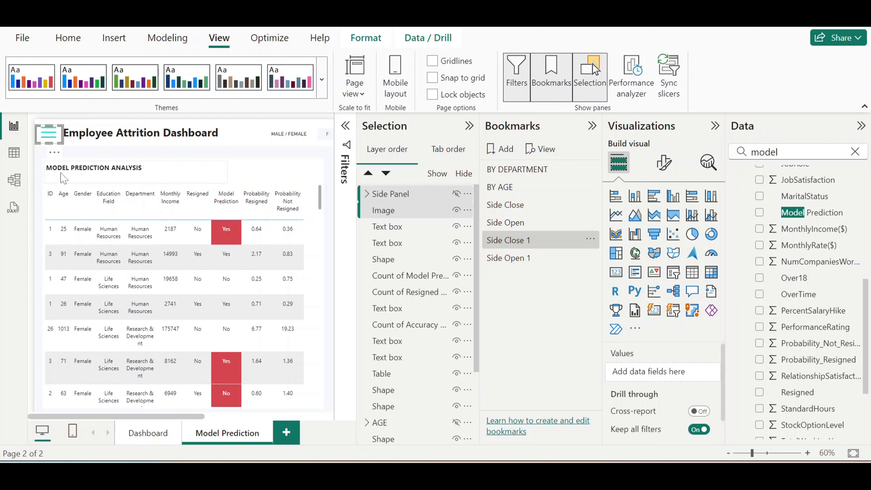
- Turn on the menu image's action with type Bookmark and bookmark Side Open 1, and test it
click(52, 141)
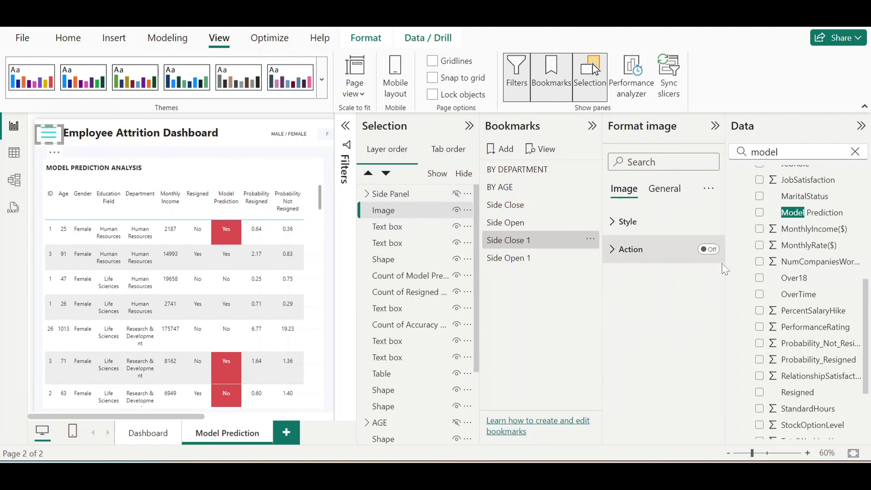
click(631, 250)
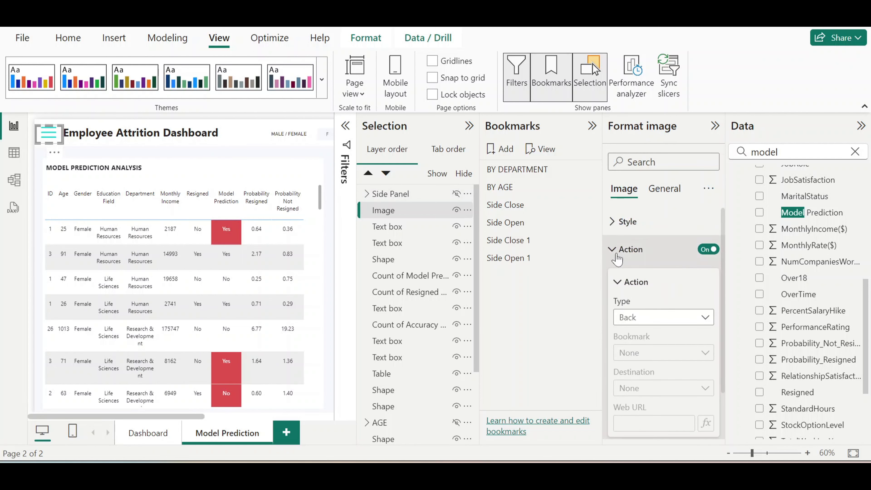
click(695, 328)
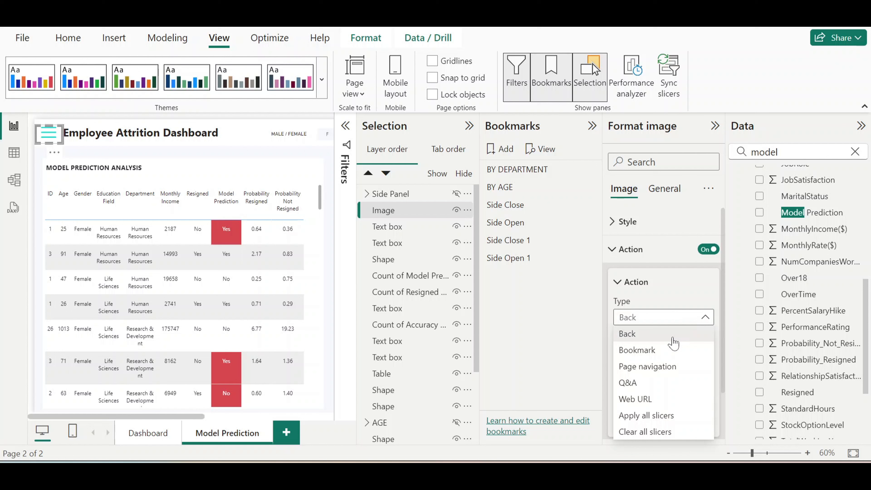
click(664, 349)
click(676, 357)
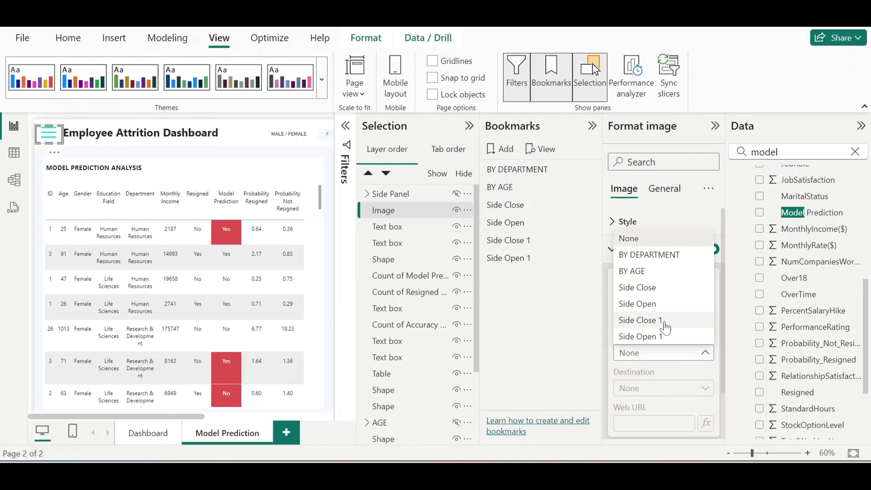
click(669, 336)
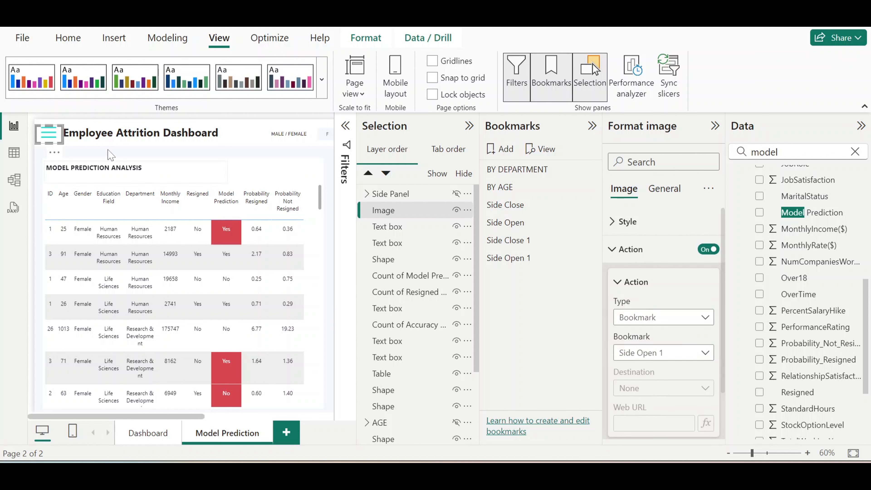
ctrl+click(54, 137)
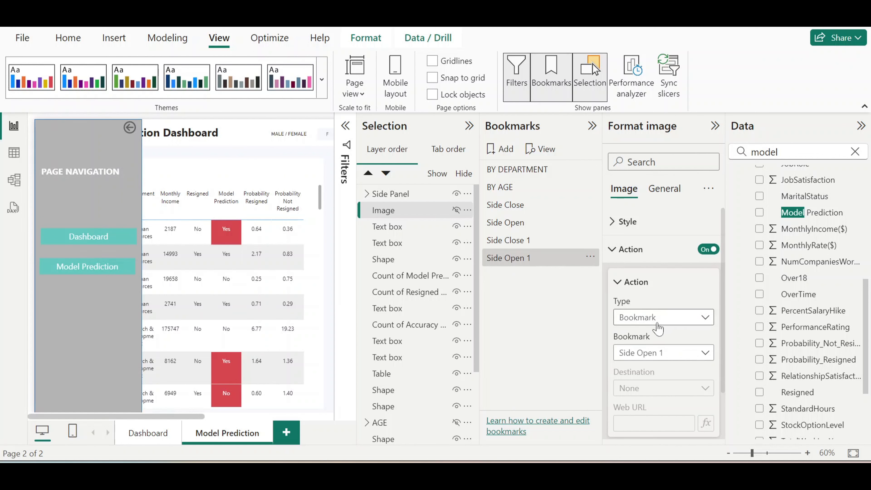
- Set the bookmark action of the side panel's back arrow button to Side Close 1
click(130, 135)
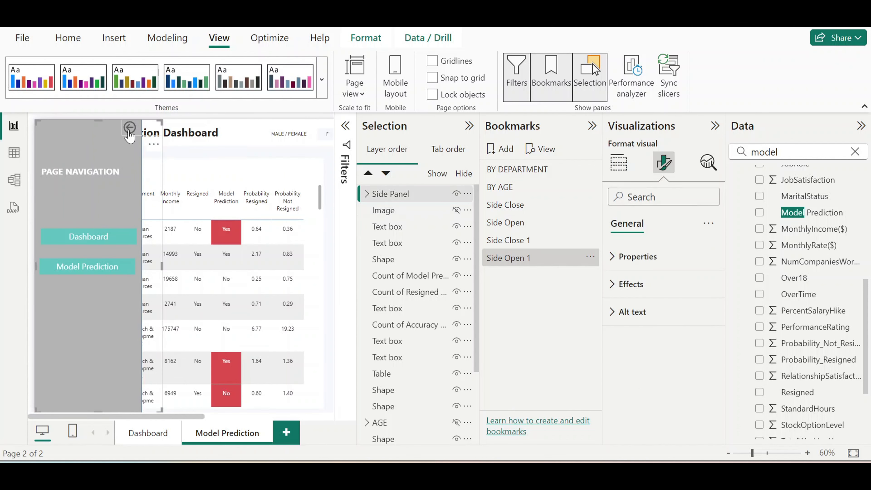
click(130, 135)
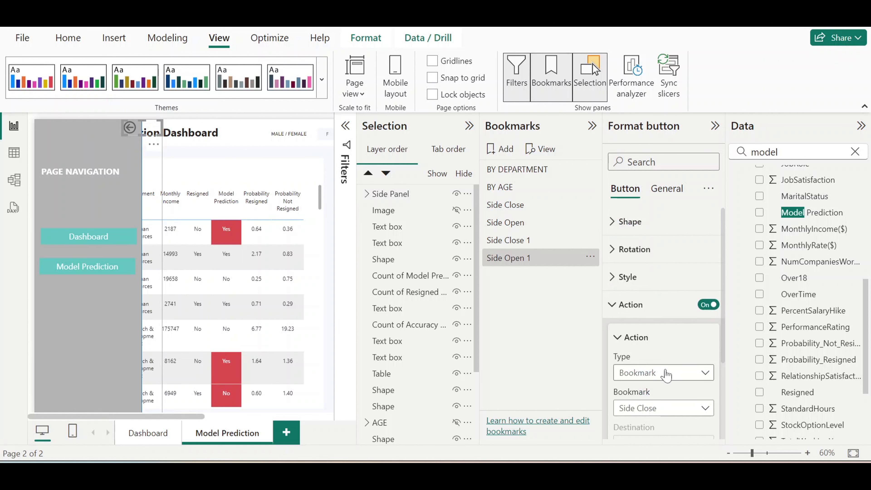
scroll(669, 367, down, 2)
click(680, 343)
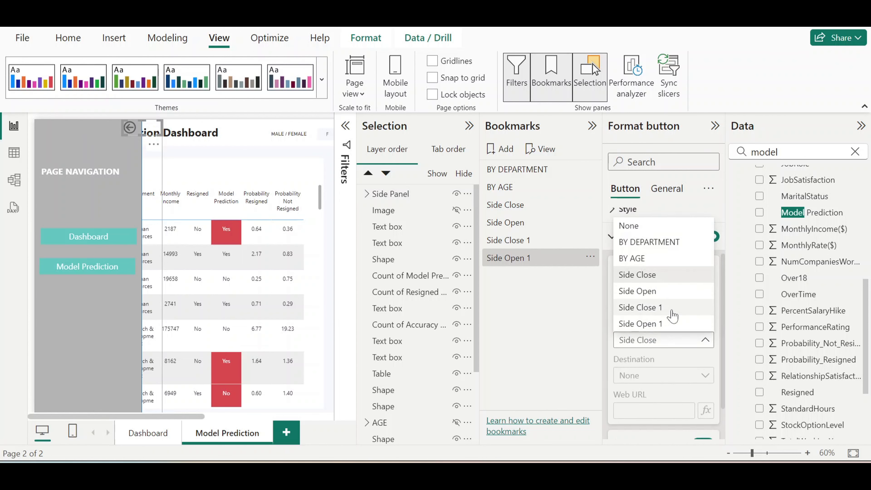
click(672, 311)
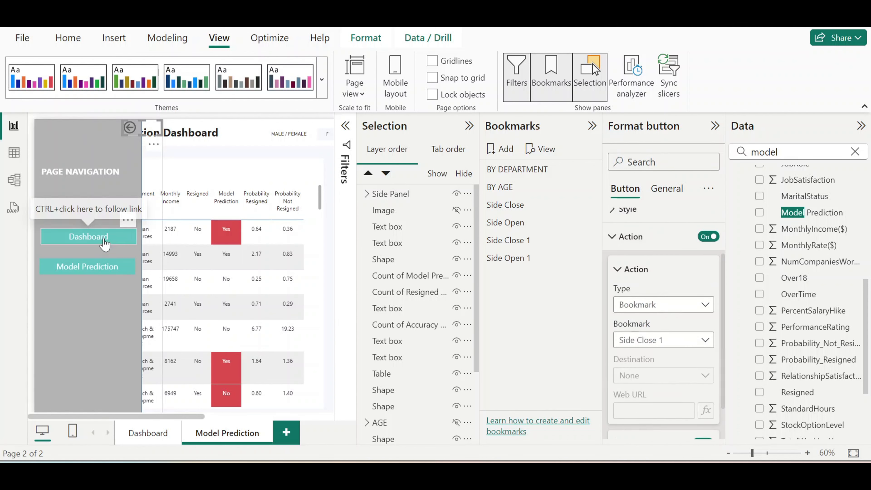
- Set the Dashboard button's action to Page navigation with destination Dashboard, and check the destination options of the Model Prediction button
click(122, 244)
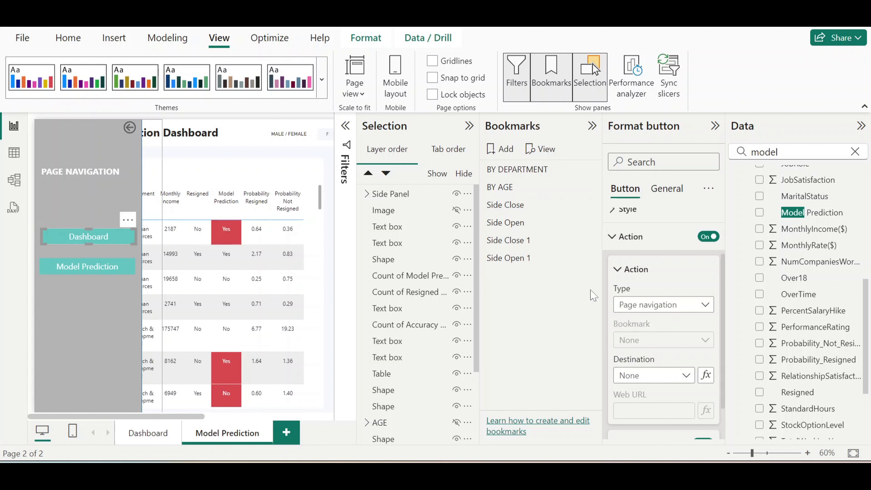
click(693, 309)
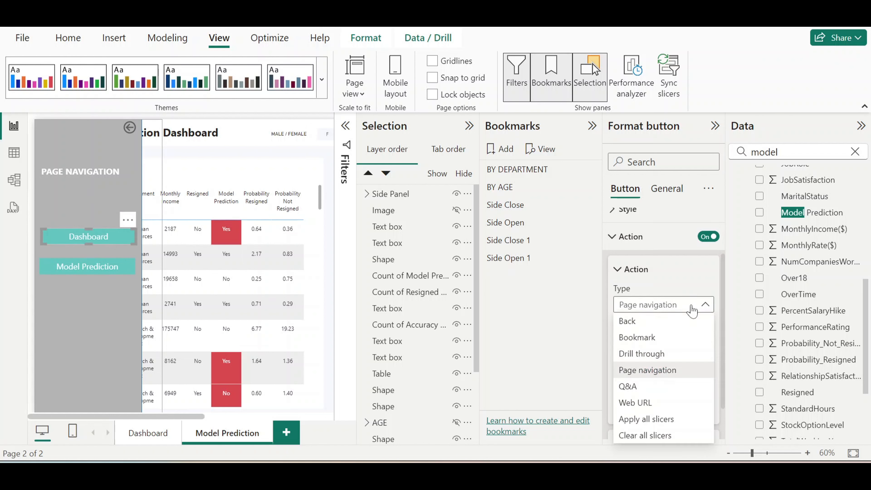
click(662, 370)
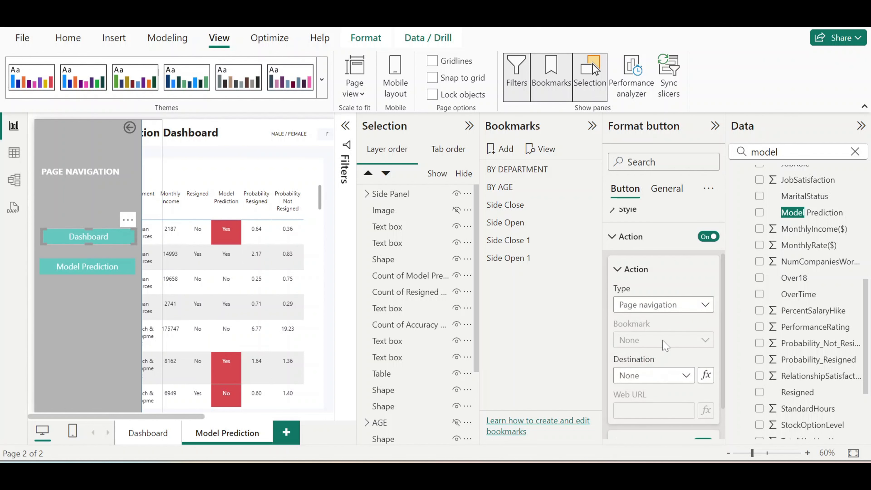
click(661, 376)
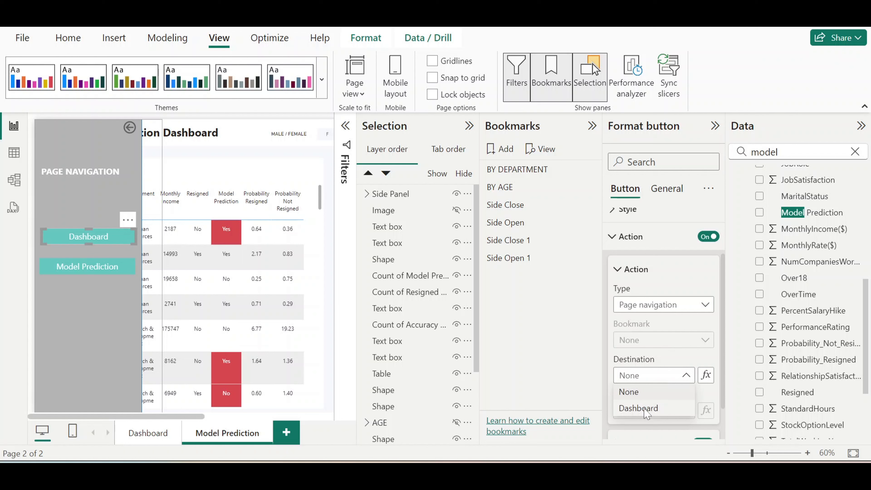
click(639, 408)
click(87, 267)
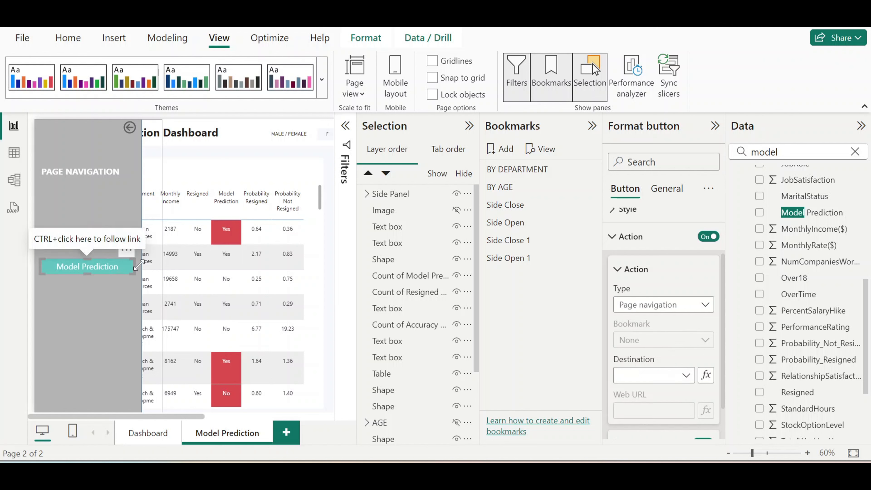
click(642, 376)
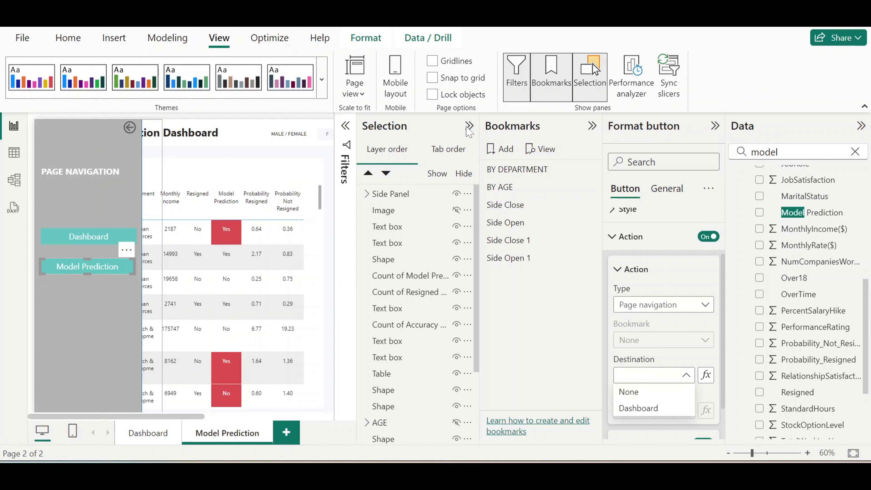
- Collapse the Bookmarks, Format and Selection panes, and test closing and reopening the side panel with its arrow and menu image, ending closed
click(592, 126)
click(716, 126)
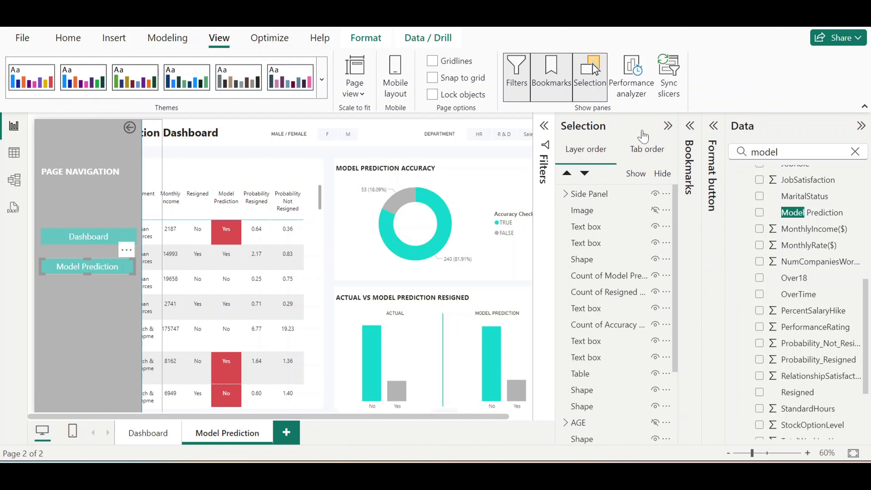
click(664, 127)
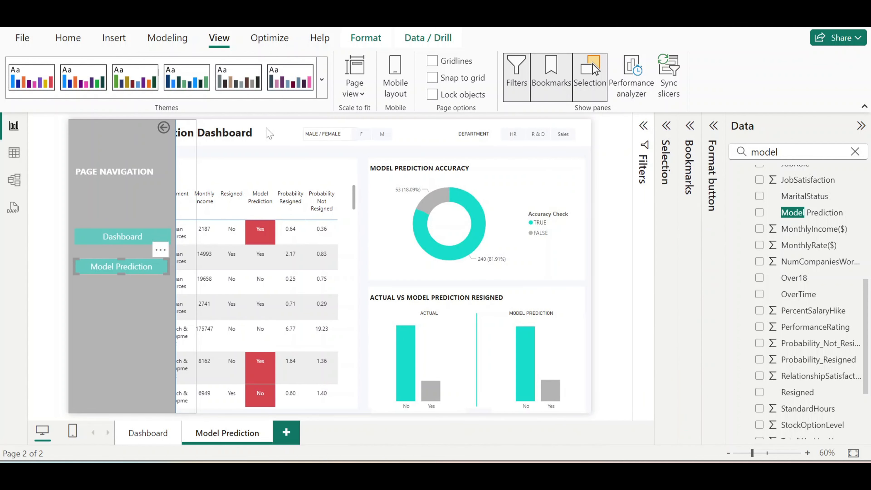
ctrl+click(164, 129)
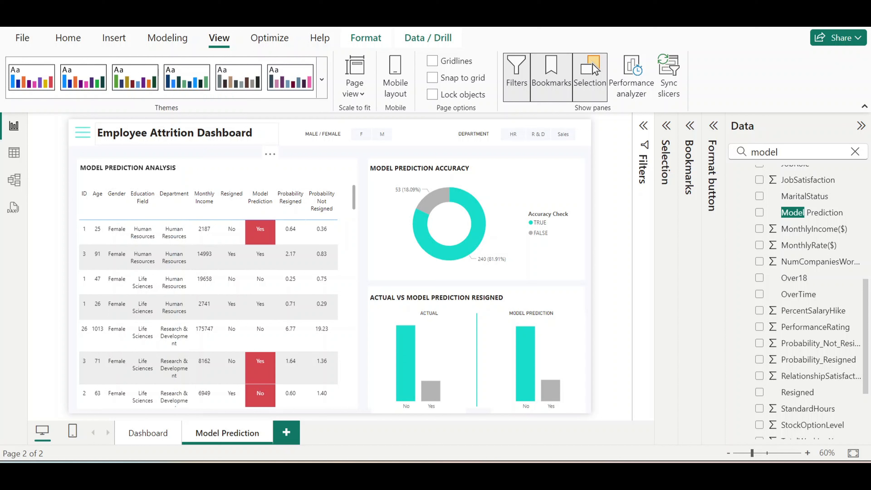
ctrl+click(85, 138)
ctrl+click(164, 128)
click(588, 292)
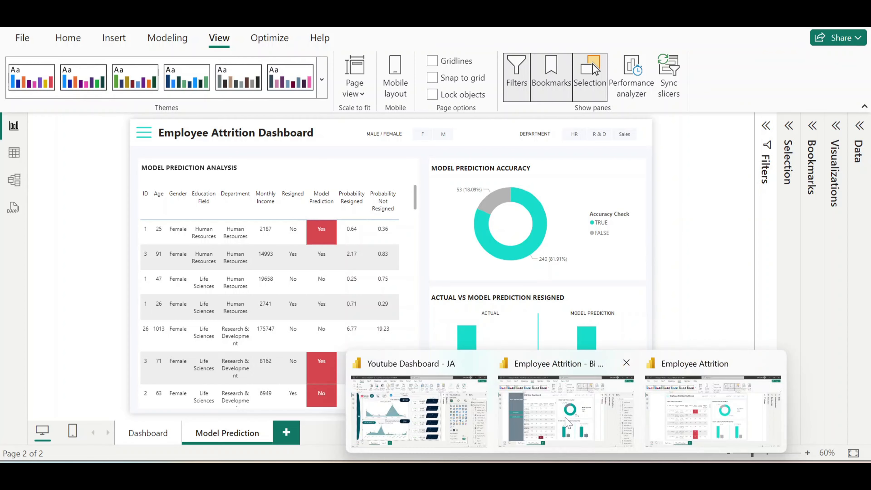
- Switch to the Youtube Dashboard - JA report and view its Leading Topics and Comments views using the navigation icons
mouse_move(417, 405)
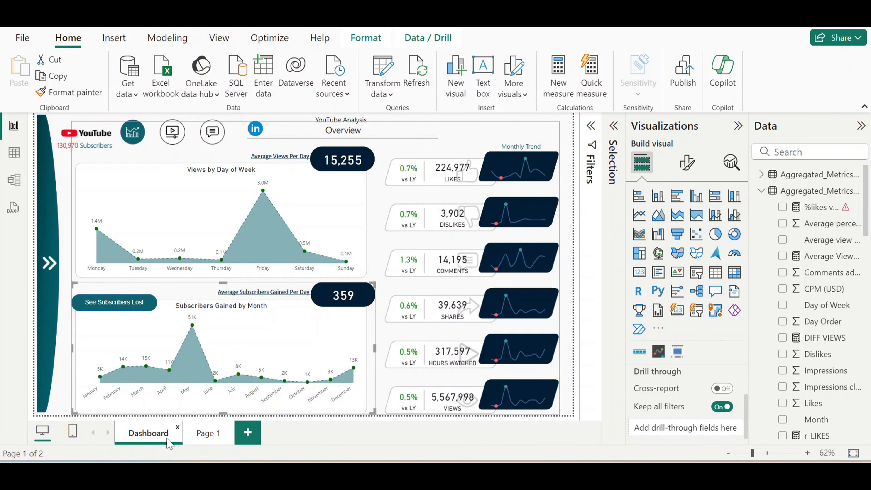
click(174, 138)
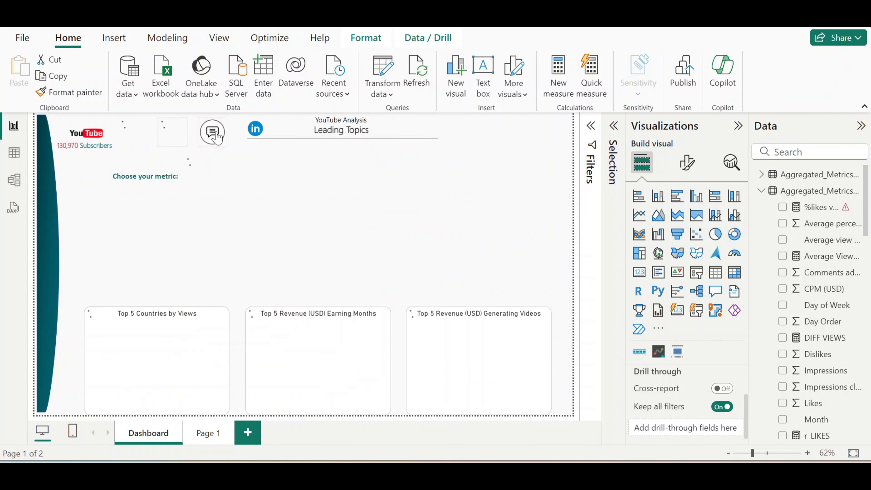
click(216, 137)
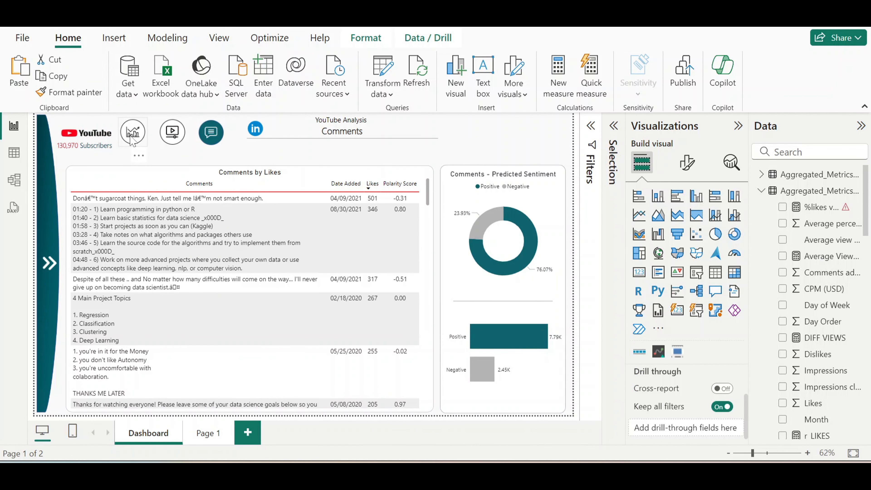